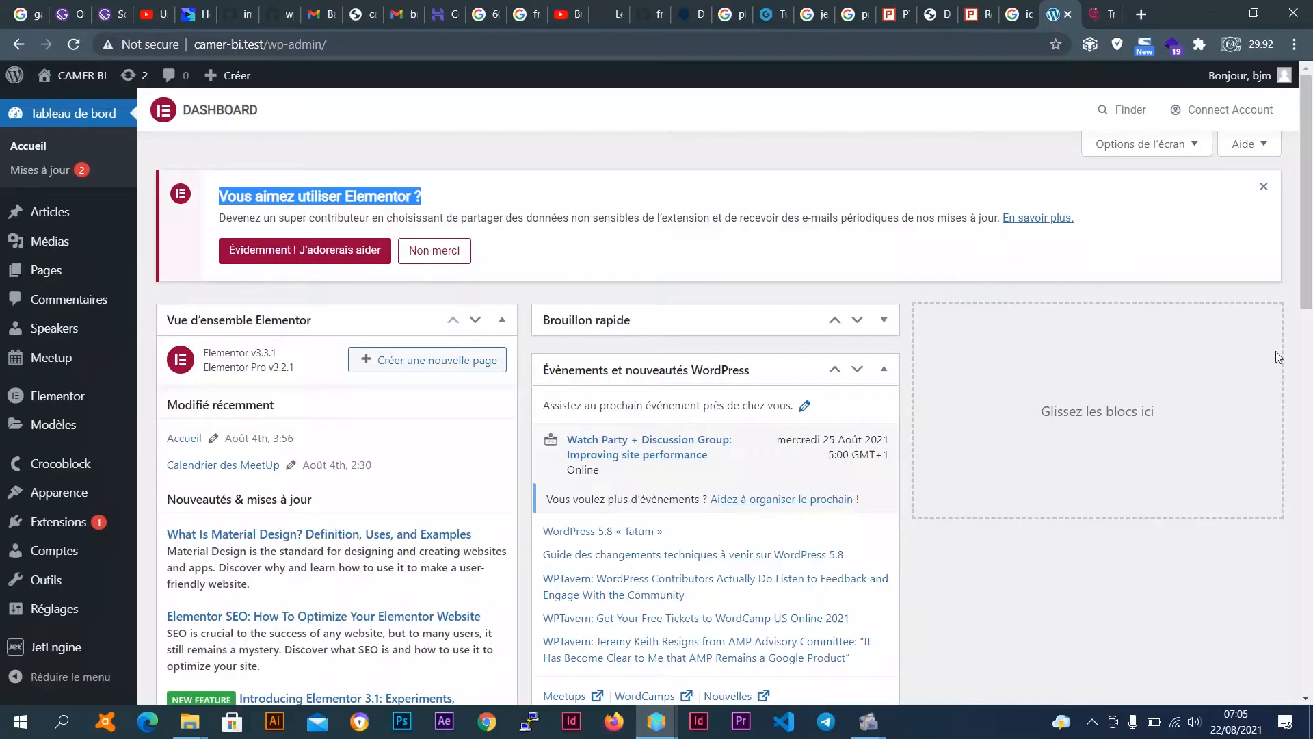
pyautogui.moveTo(1307, 181)
pyautogui.mouseDown()
pyautogui.moveTo(1307, 538)
pyautogui.moveTo(1309, 182)
pyautogui.mouseUp()
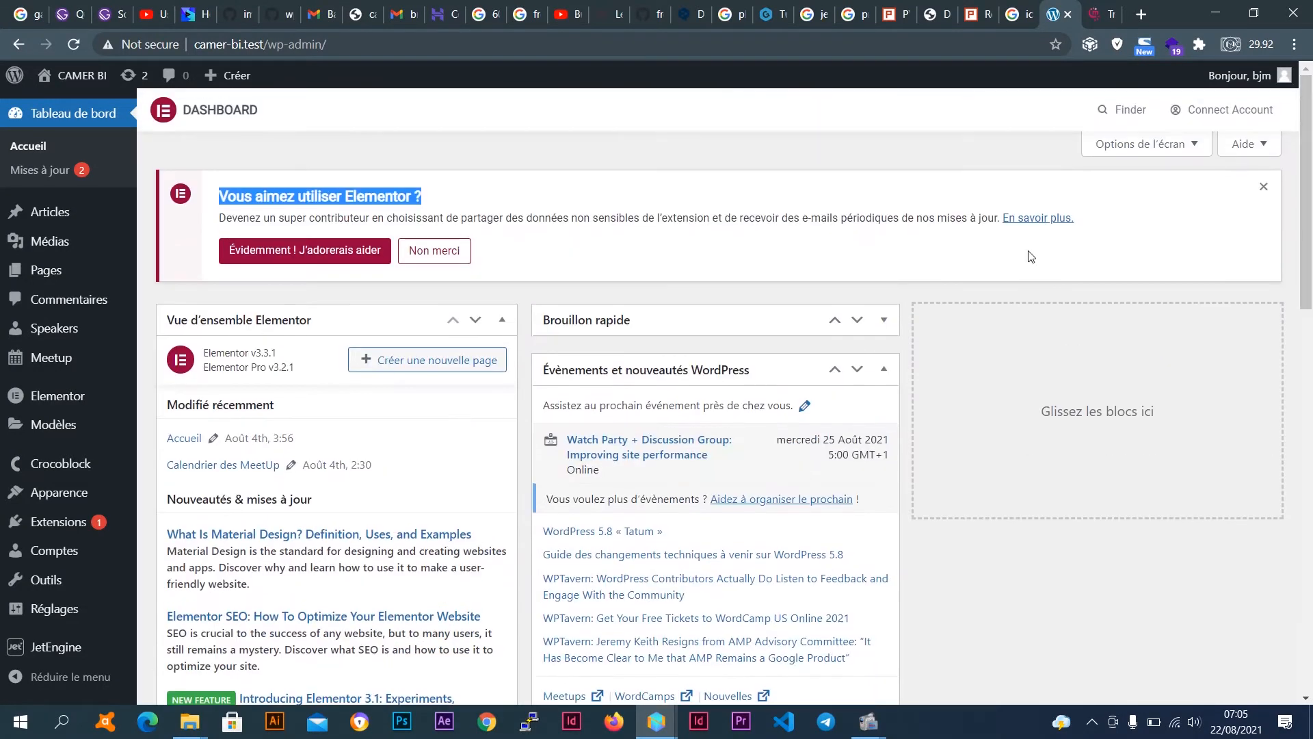
pyautogui.click(772, 156)
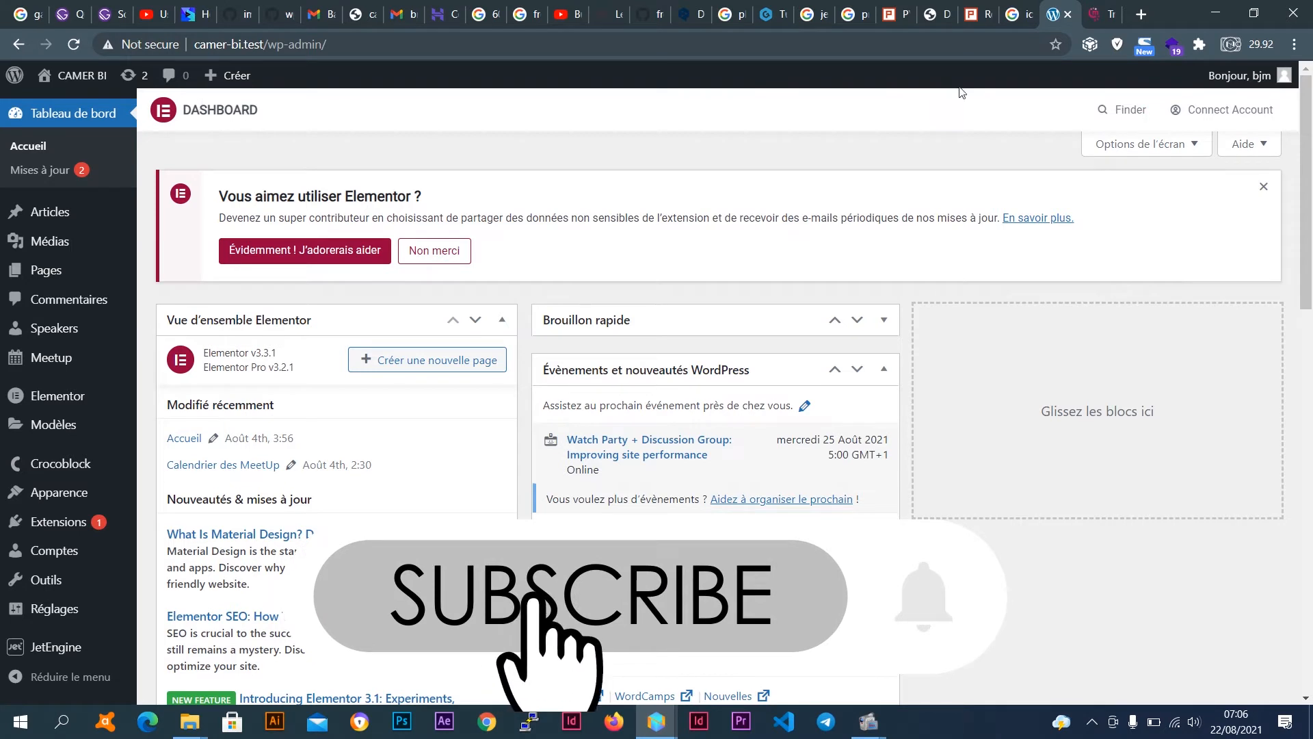
# Search the Elementor Finder for "acc", move through the matching entries, and close the Finder.
pyautogui.click(1116, 113)
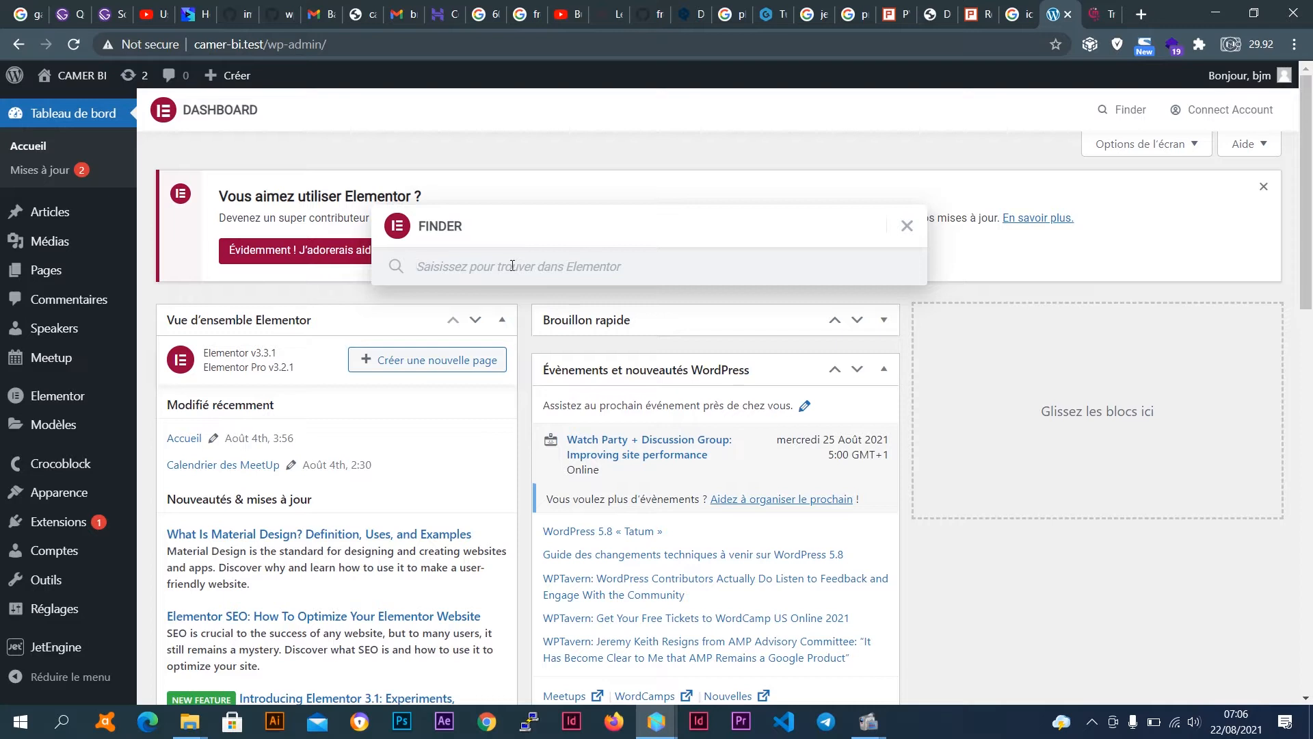
pyautogui.write('acc')
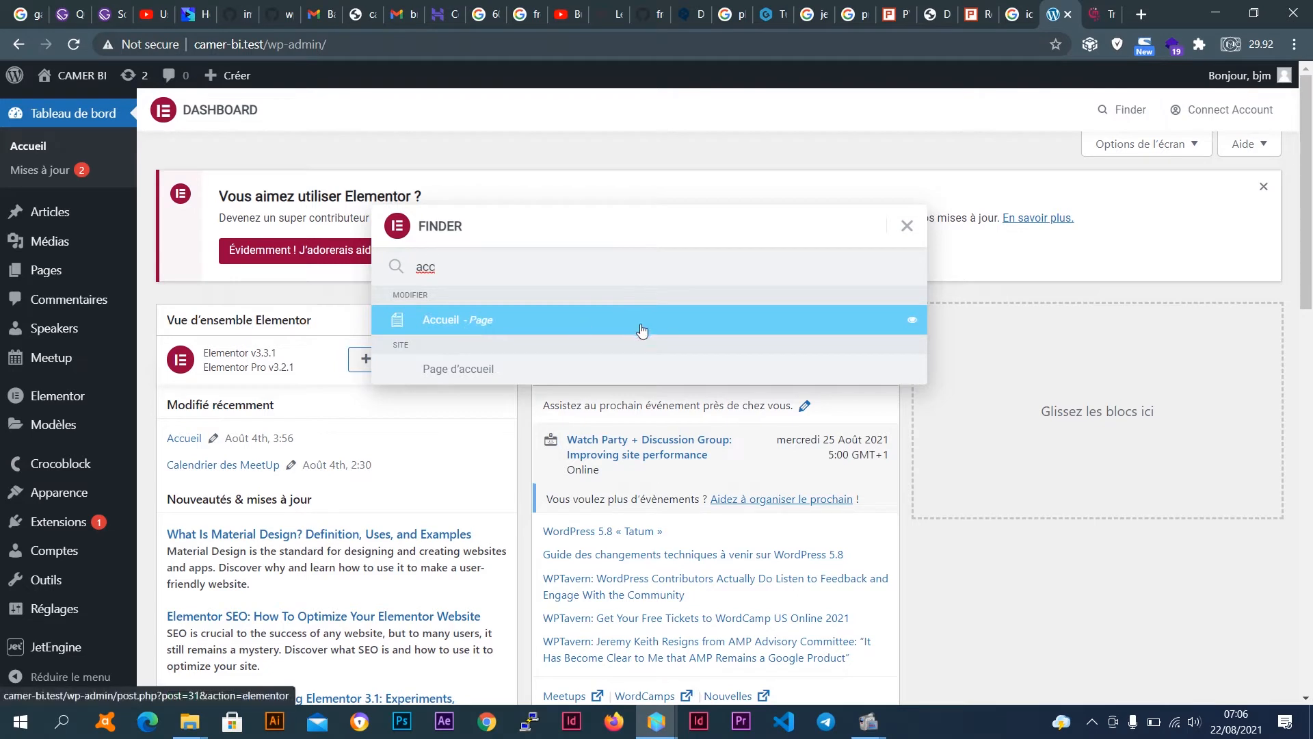
pyautogui.press('Down')
pyautogui.press('Up')
pyautogui.press('Down')
pyautogui.press('Up')
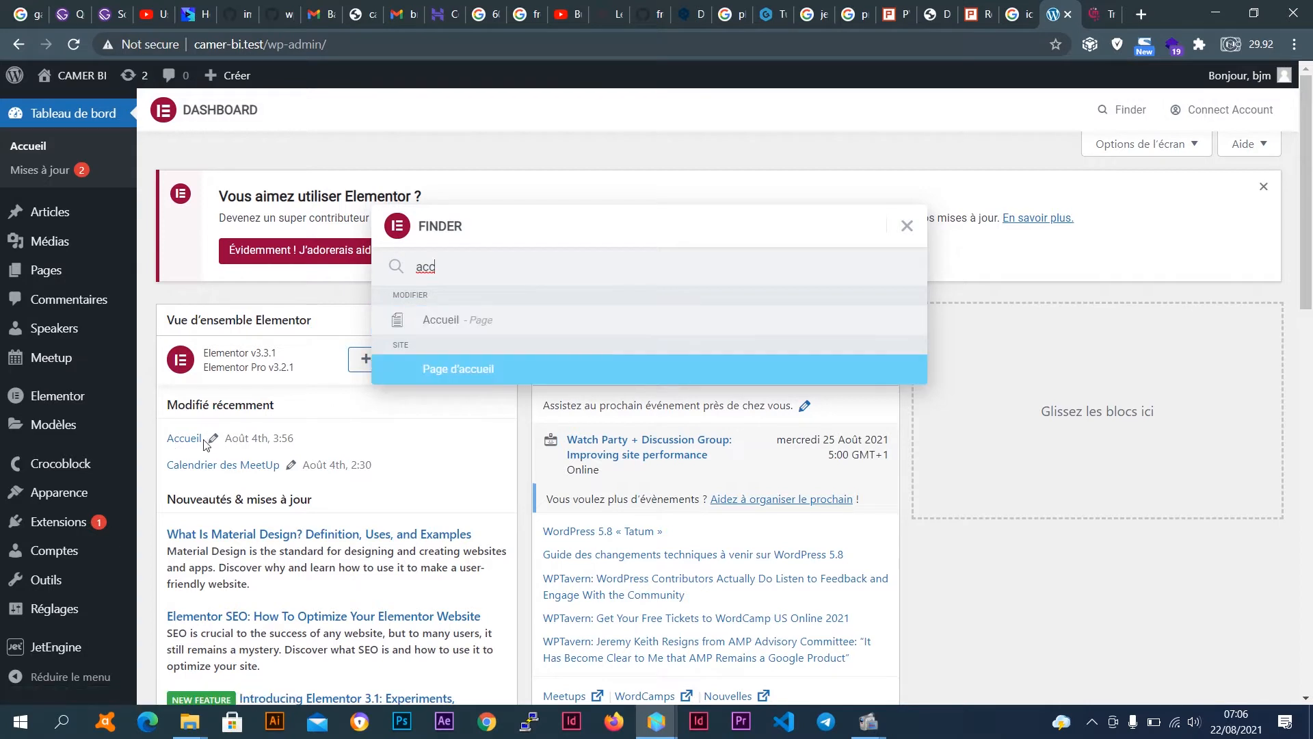
pyautogui.click(1026, 250)
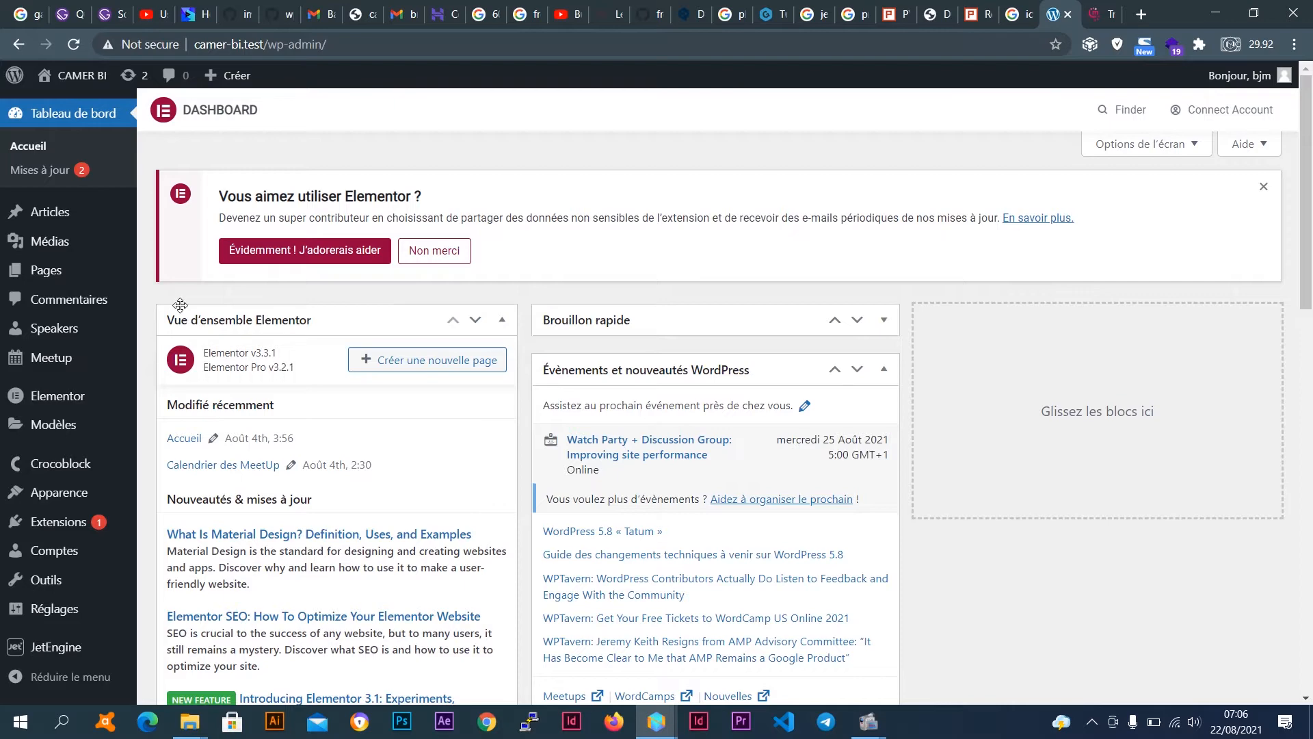
# Hide and restore the Elementor top bar and the Elementor overview box through the dashboard's screen options.
pyautogui.scroll(-2, 536, 308)
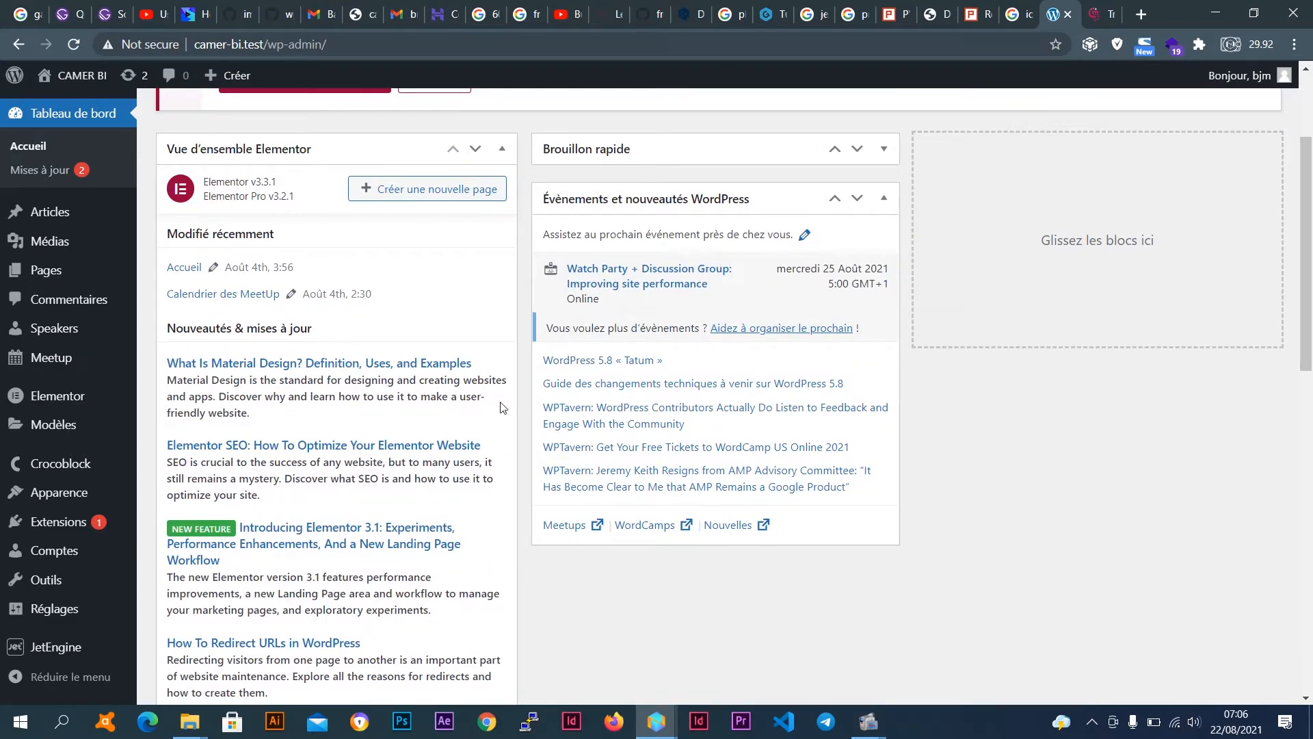
pyautogui.scroll(2, 497, 233)
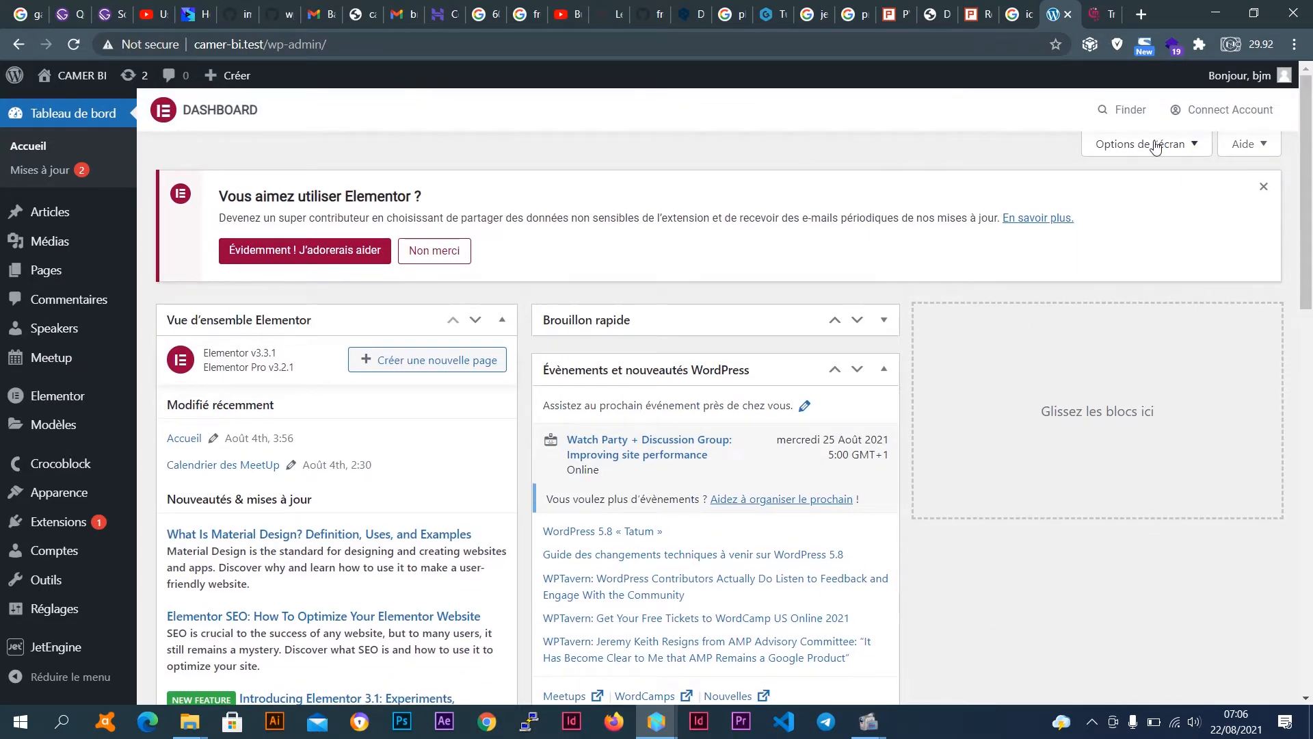
pyautogui.click(1193, 150)
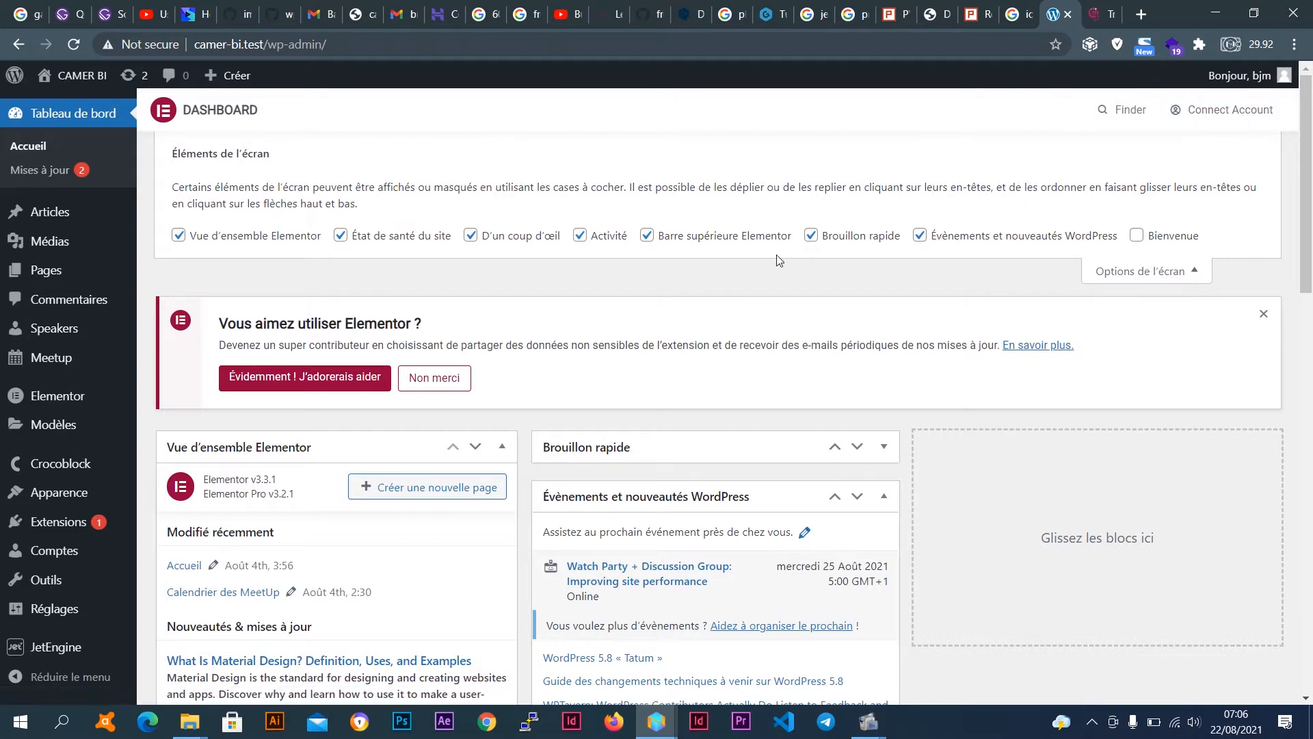
pyautogui.click(647, 237)
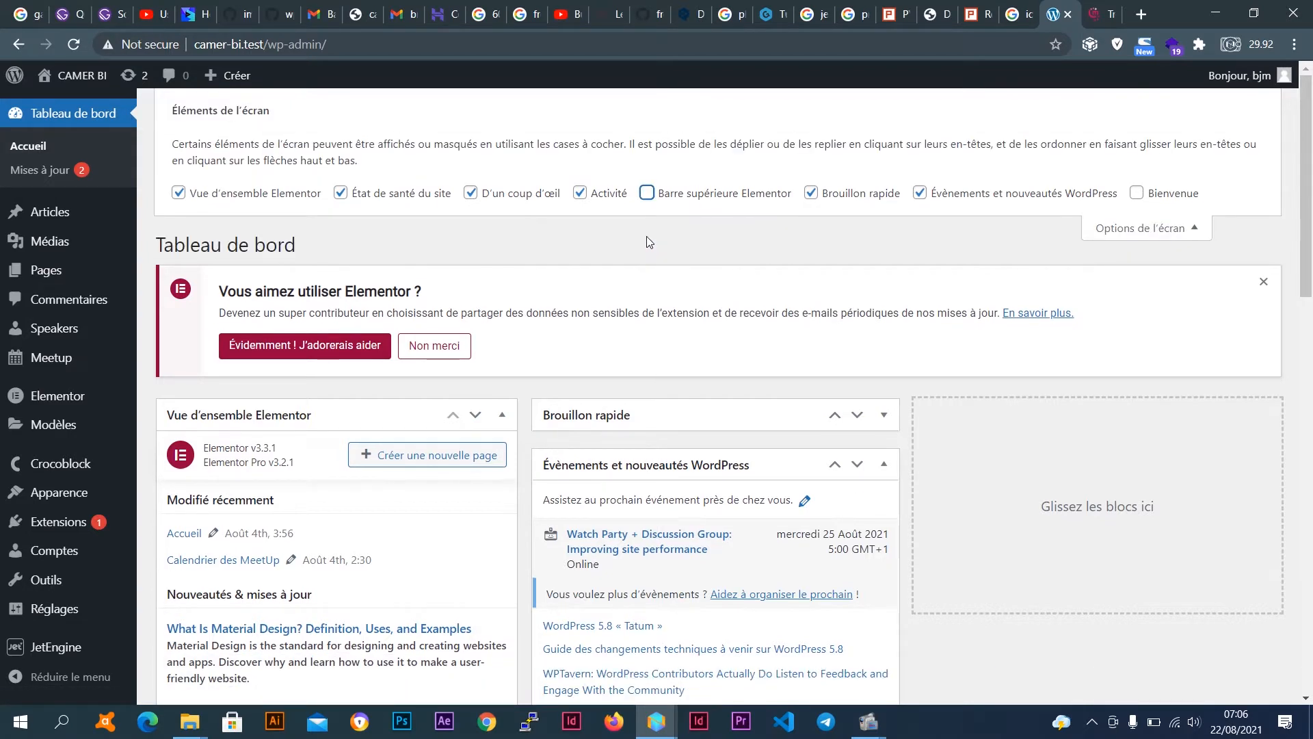
pyautogui.click(648, 195)
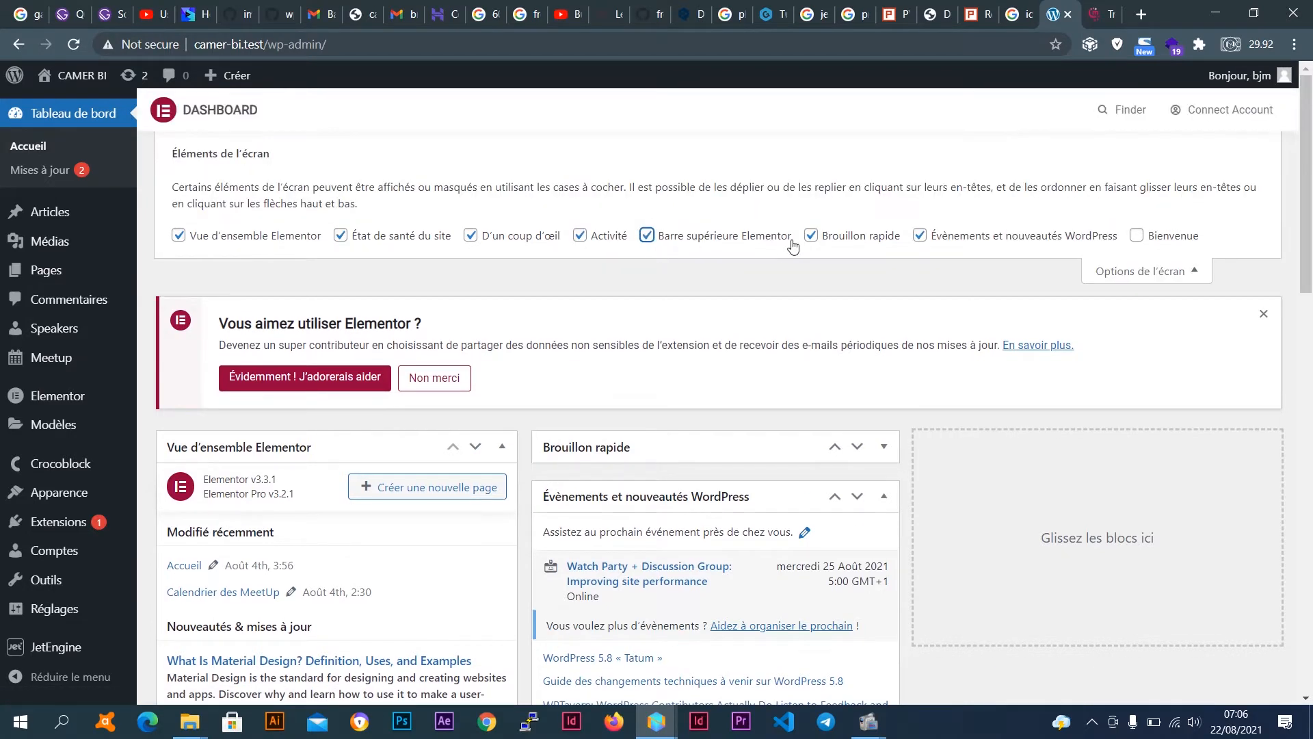
pyautogui.click(178, 236)
pyautogui.click(178, 236)
pyautogui.click(1114, 272)
# Examine the dashboard's Elementor overview box, including the installed versions, recently modified pages, and news and updates.
pyautogui.scroll(-3, 956, 521)
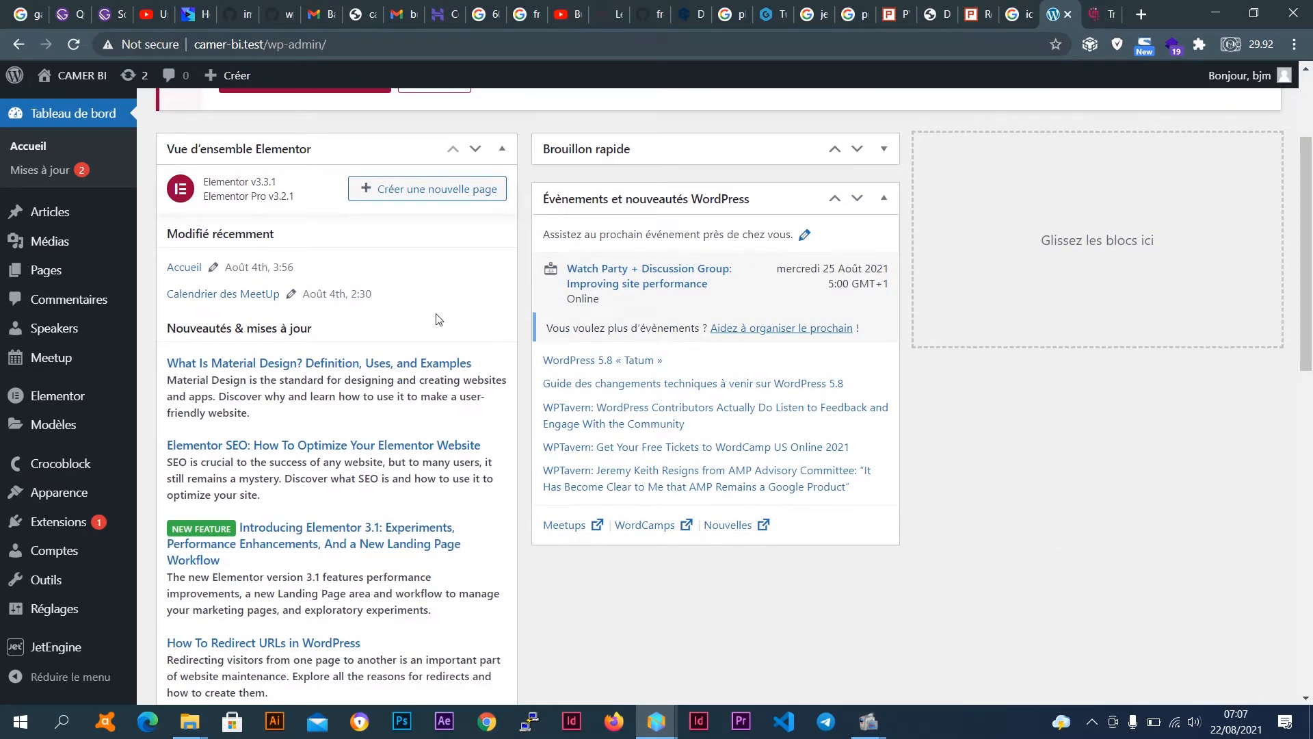
pyautogui.scroll(1, 438, 319)
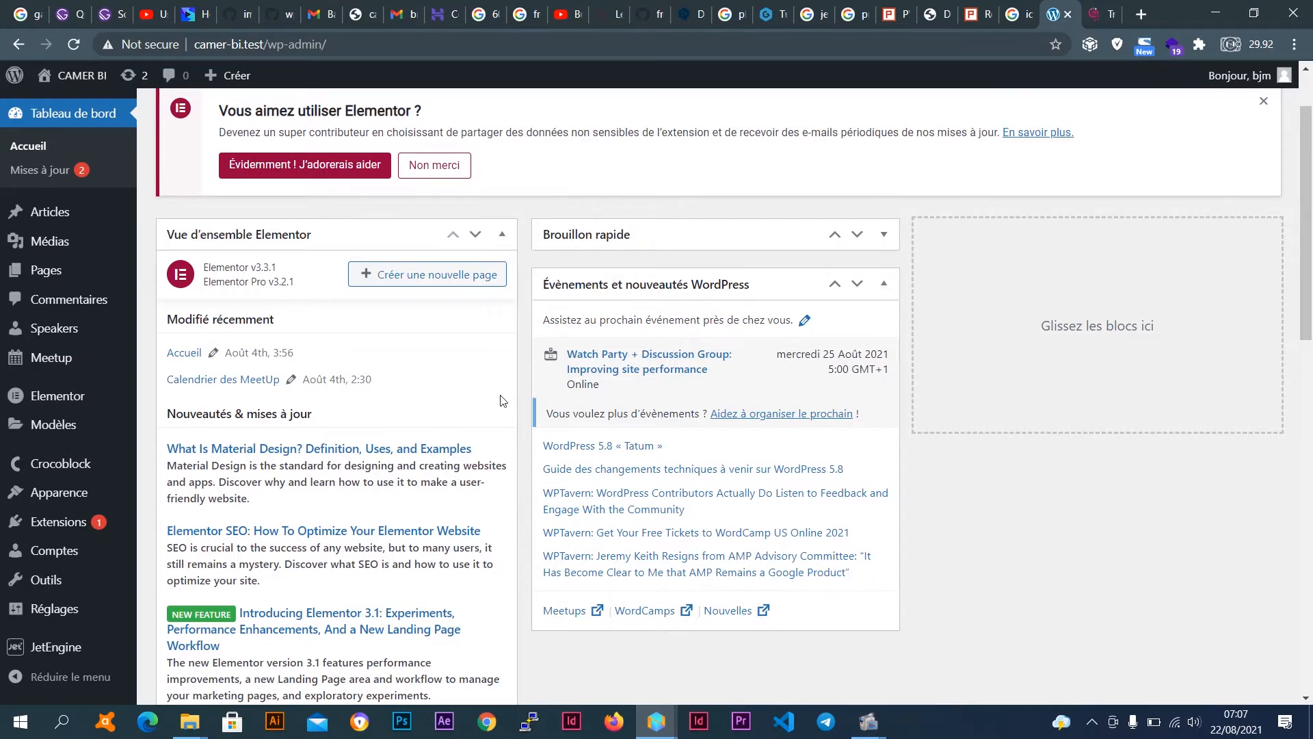
pyautogui.scroll(-2, 503, 400)
pyautogui.scroll(1, 503, 400)
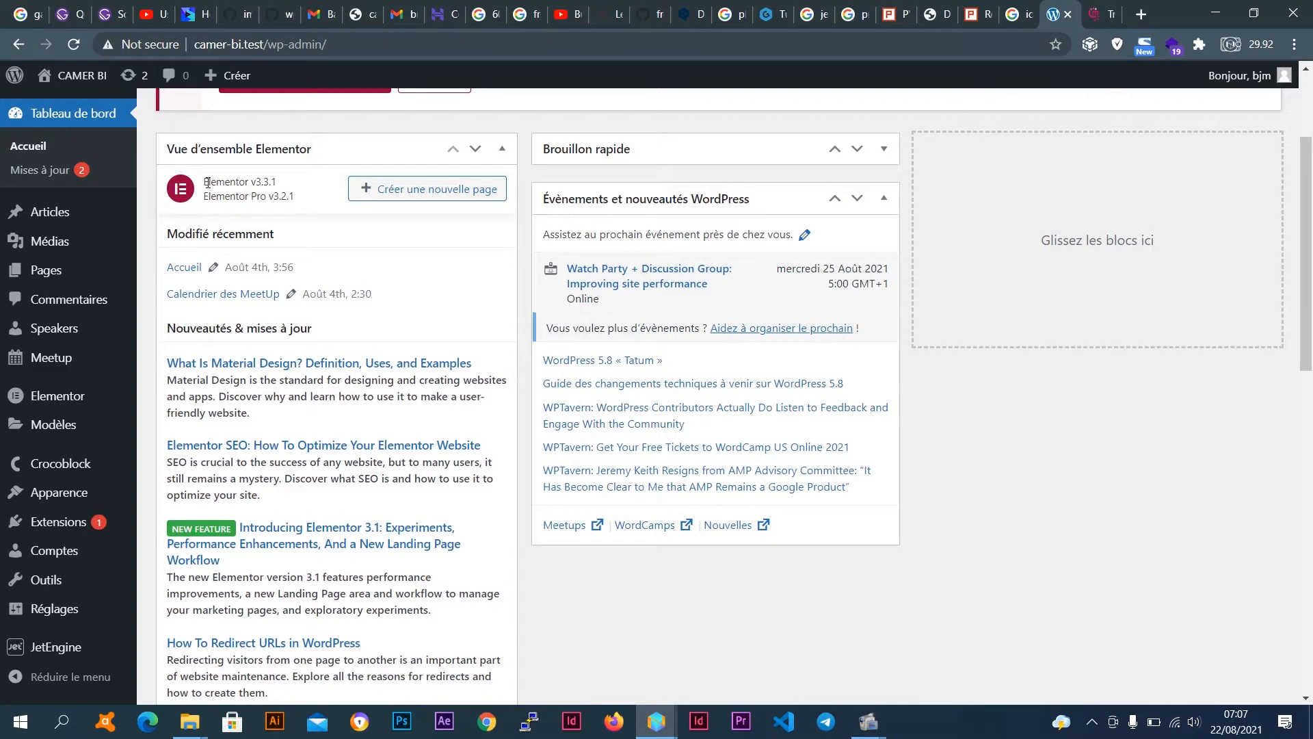
pyautogui.moveTo(206, 180); pyautogui.dragTo(311, 204)
pyautogui.click(269, 180)
pyautogui.click(314, 203)
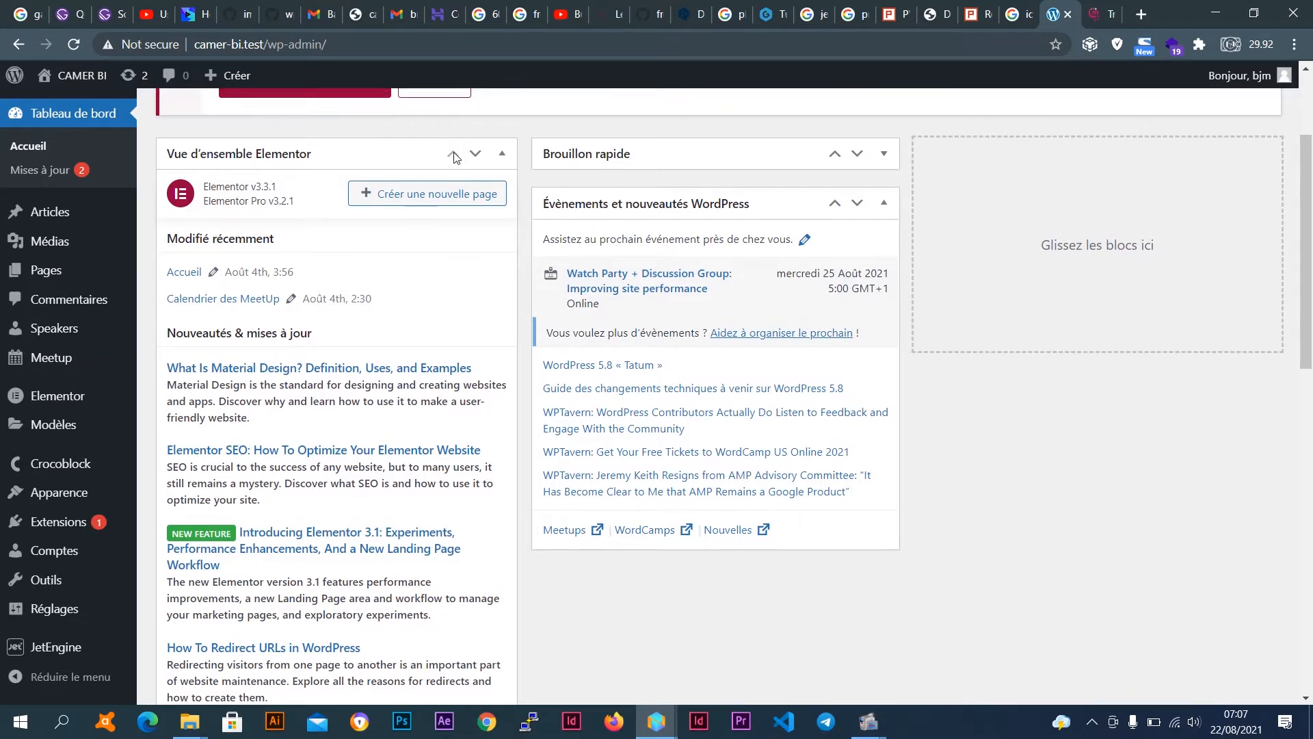
pyautogui.scroll(2, 456, 137)
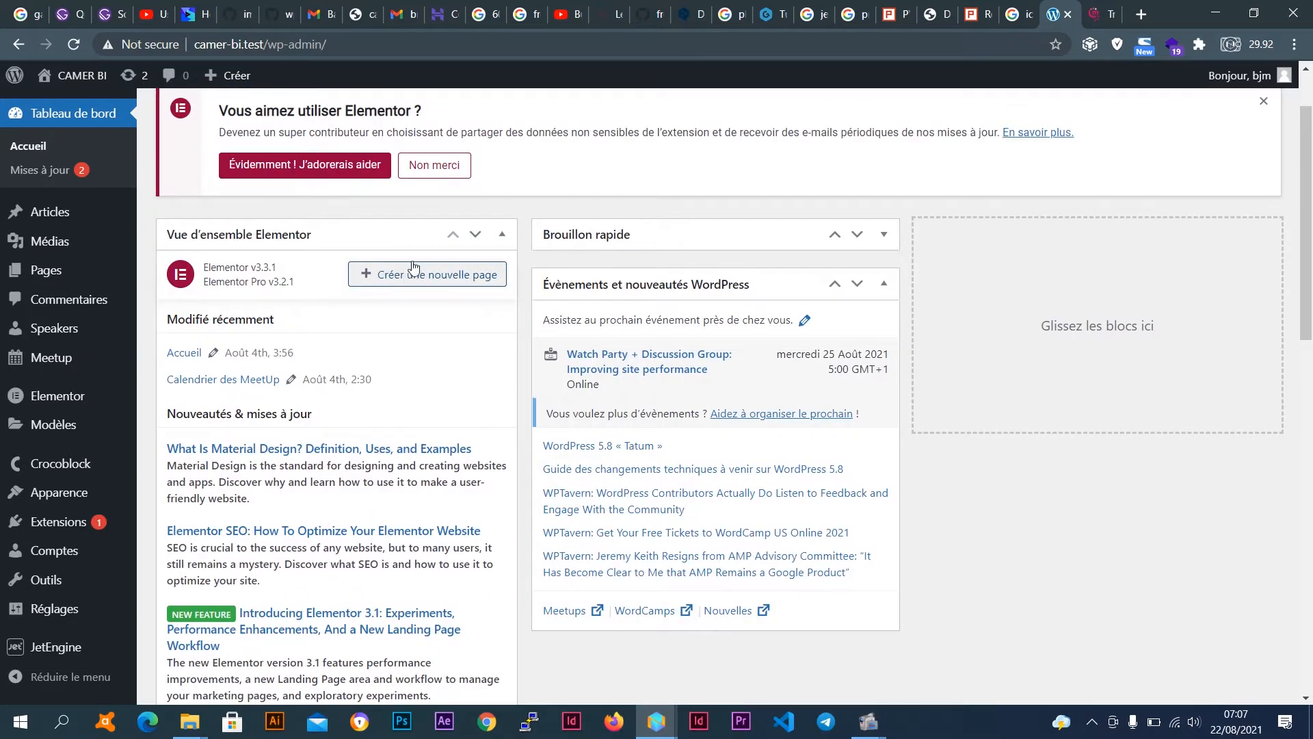
pyautogui.click(425, 275)
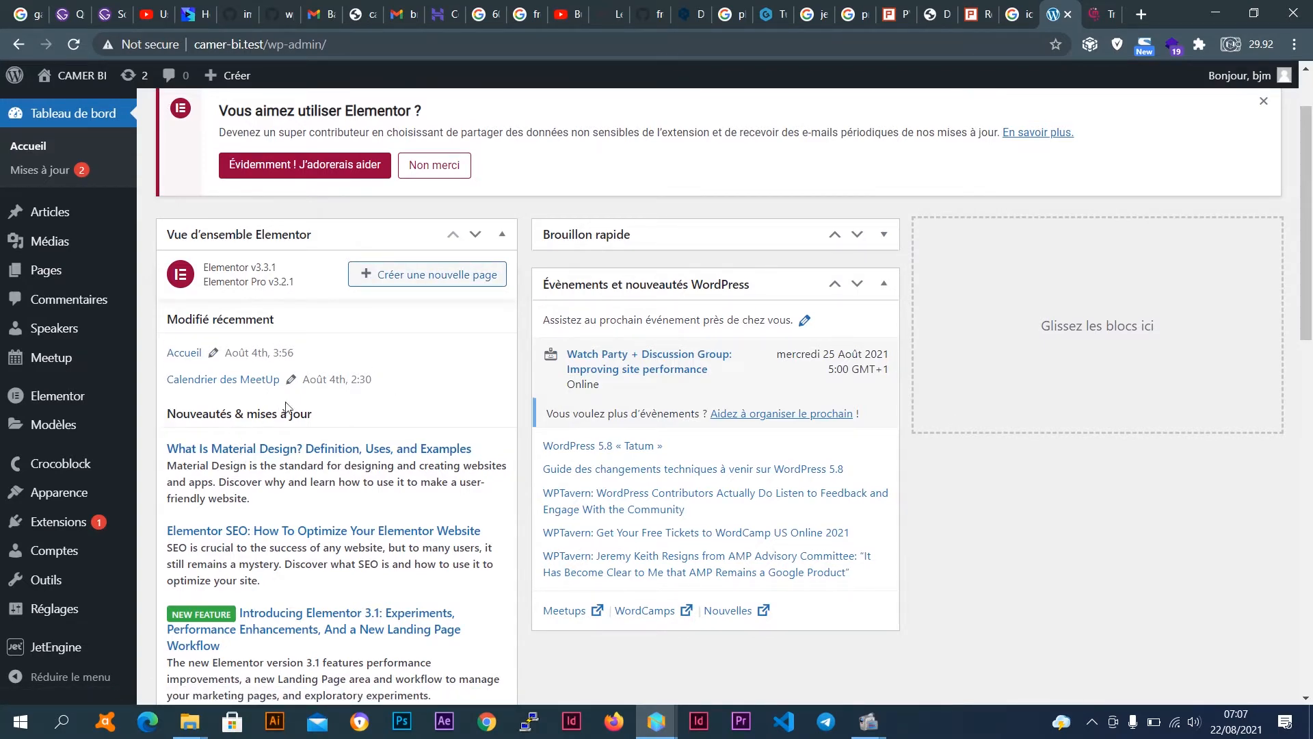
pyautogui.scroll(-2, 286, 407)
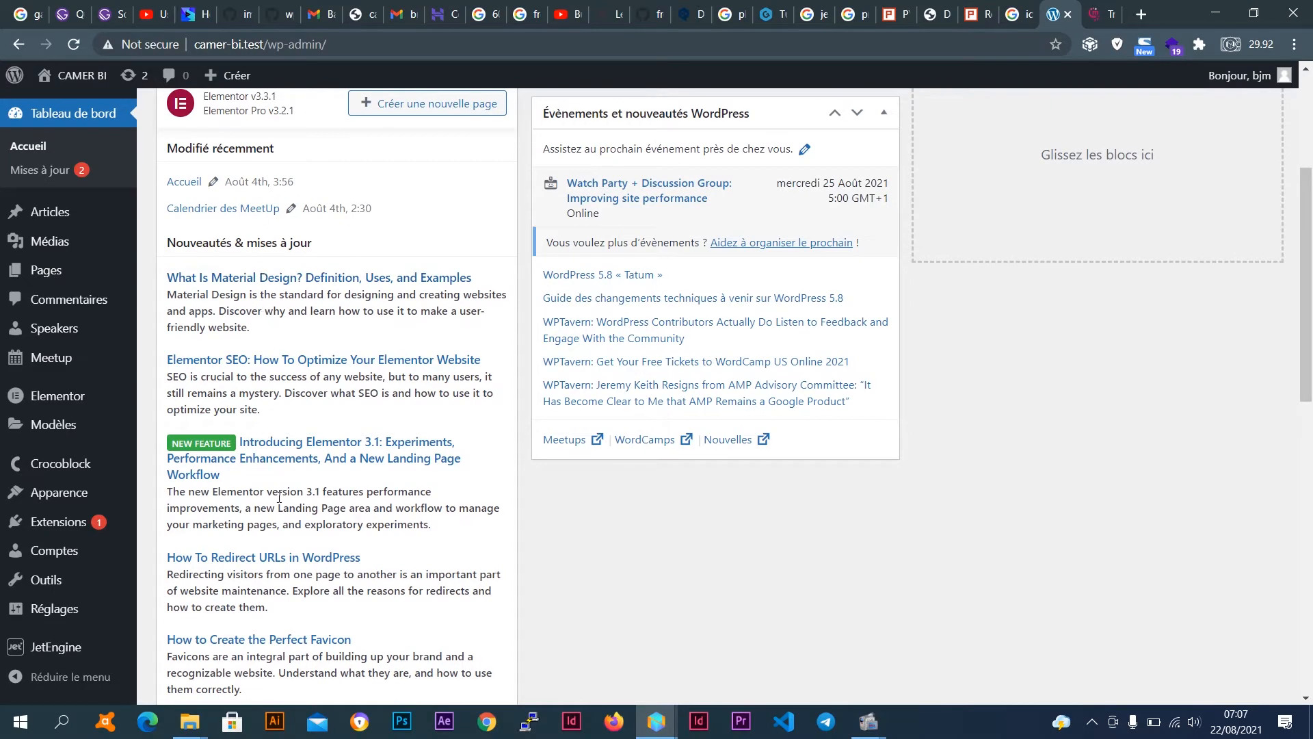
pyautogui.scroll(-1, 279, 497)
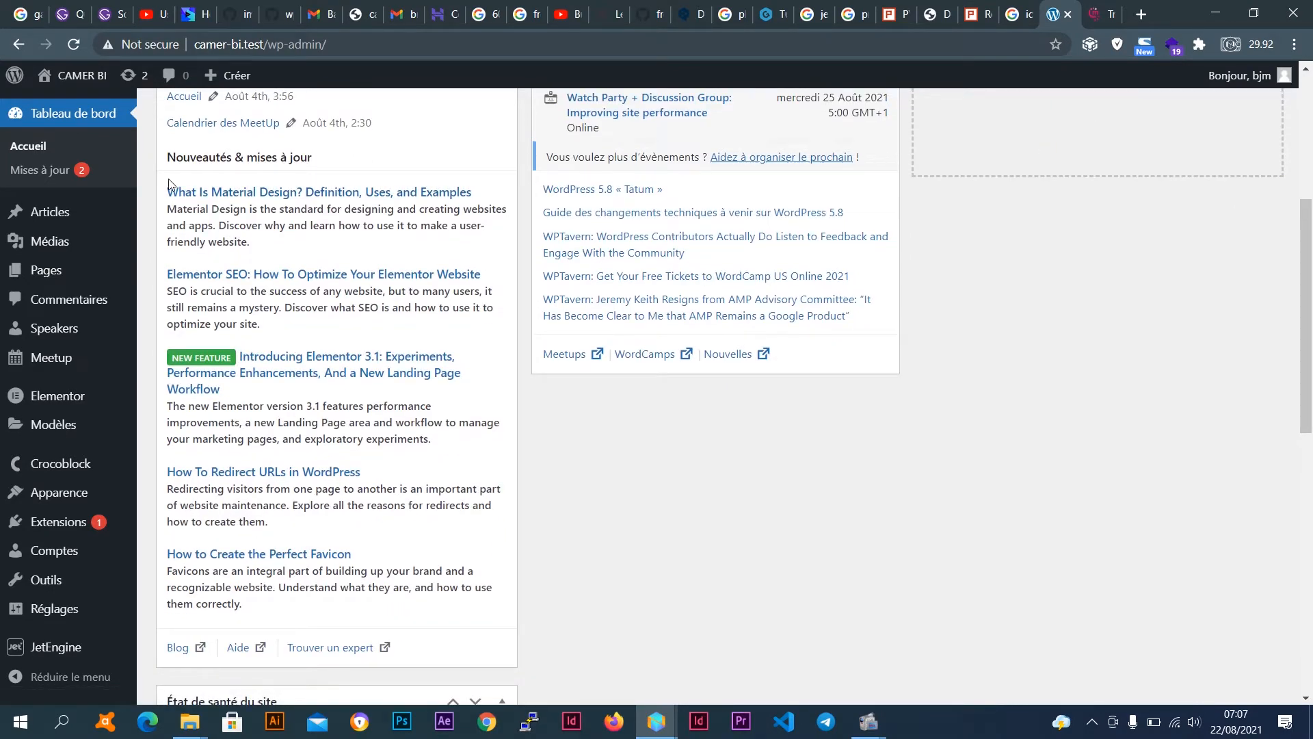
pyautogui.scroll(4, 170, 185)
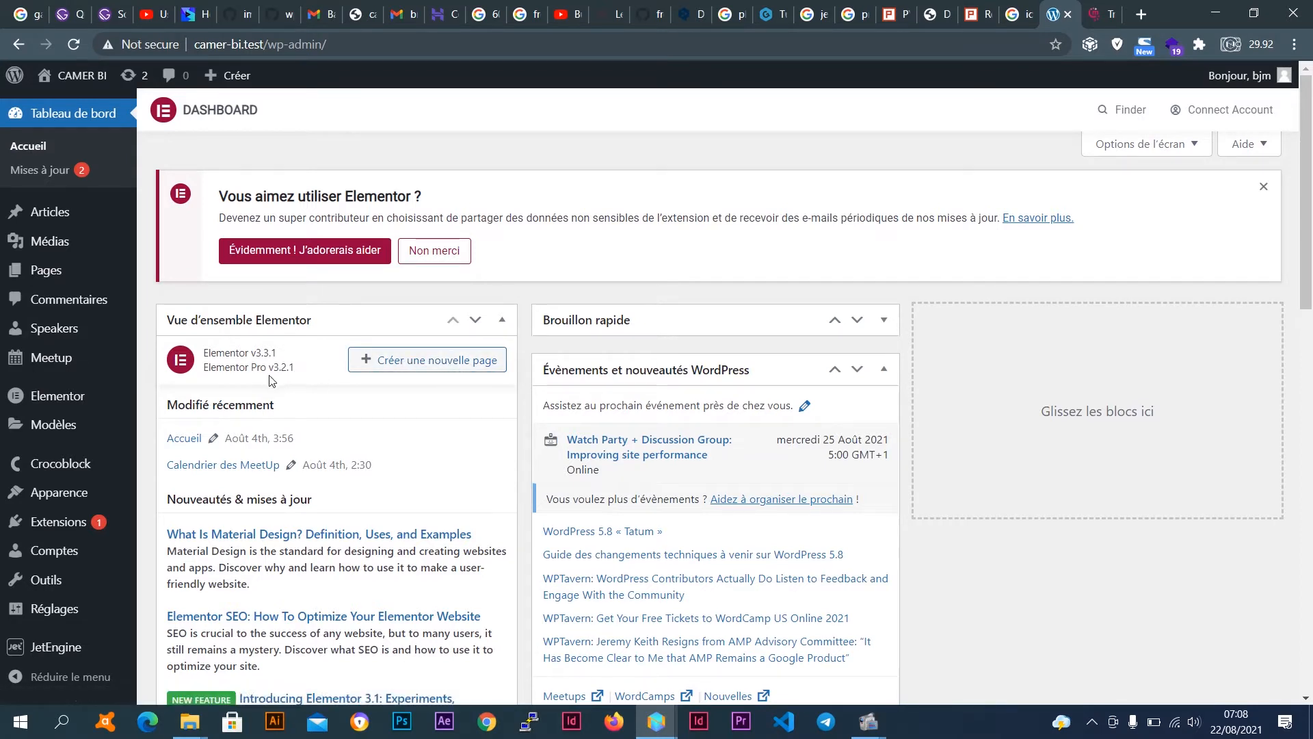
# Create a new page in a separate browser tab and title it "Tuto page".
pyautogui.moveTo(43, 273)
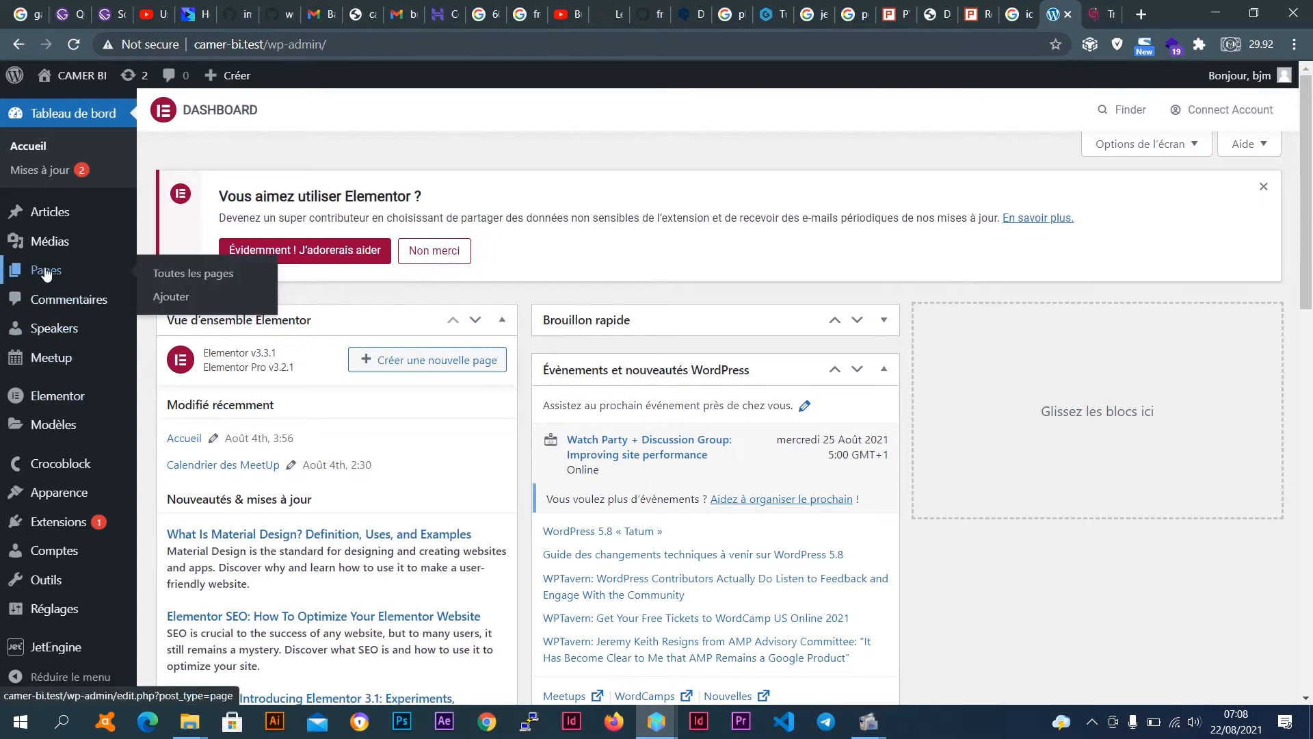
pyautogui.middleClick(181, 299)
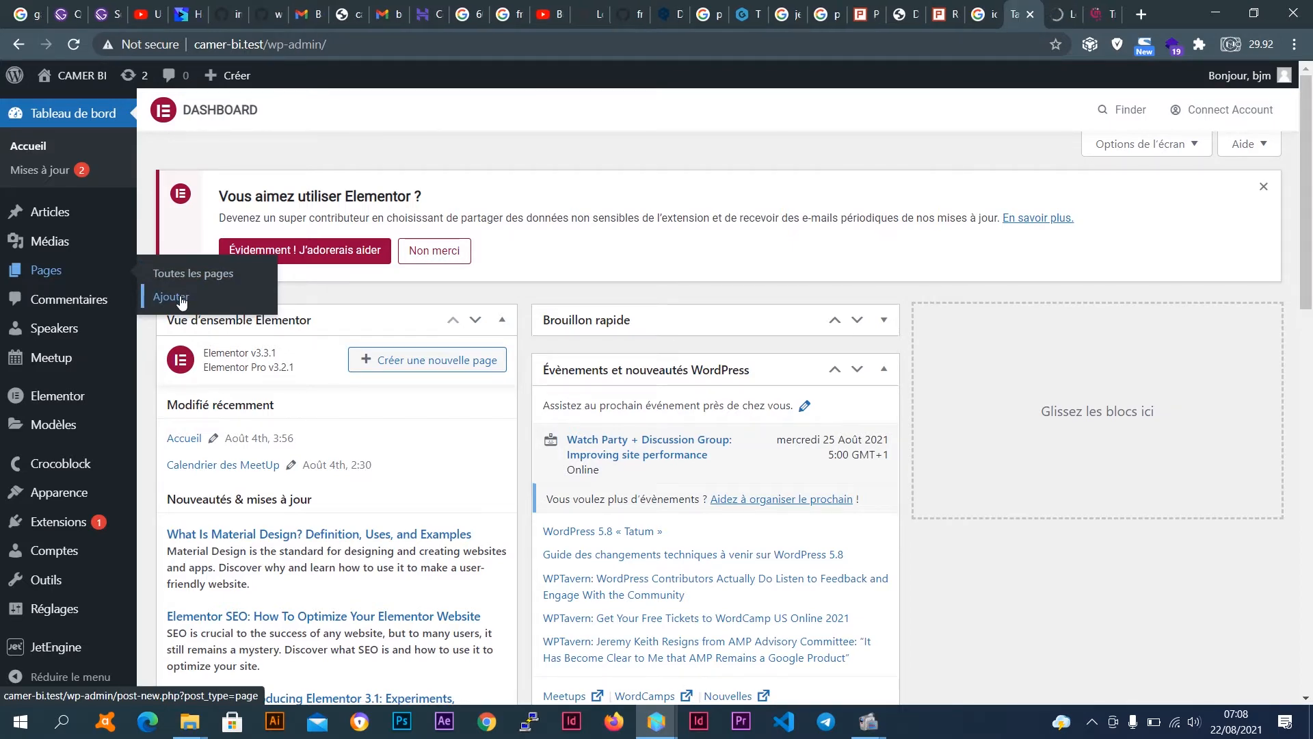
pyautogui.hotkey('ctrl', 'Tab')
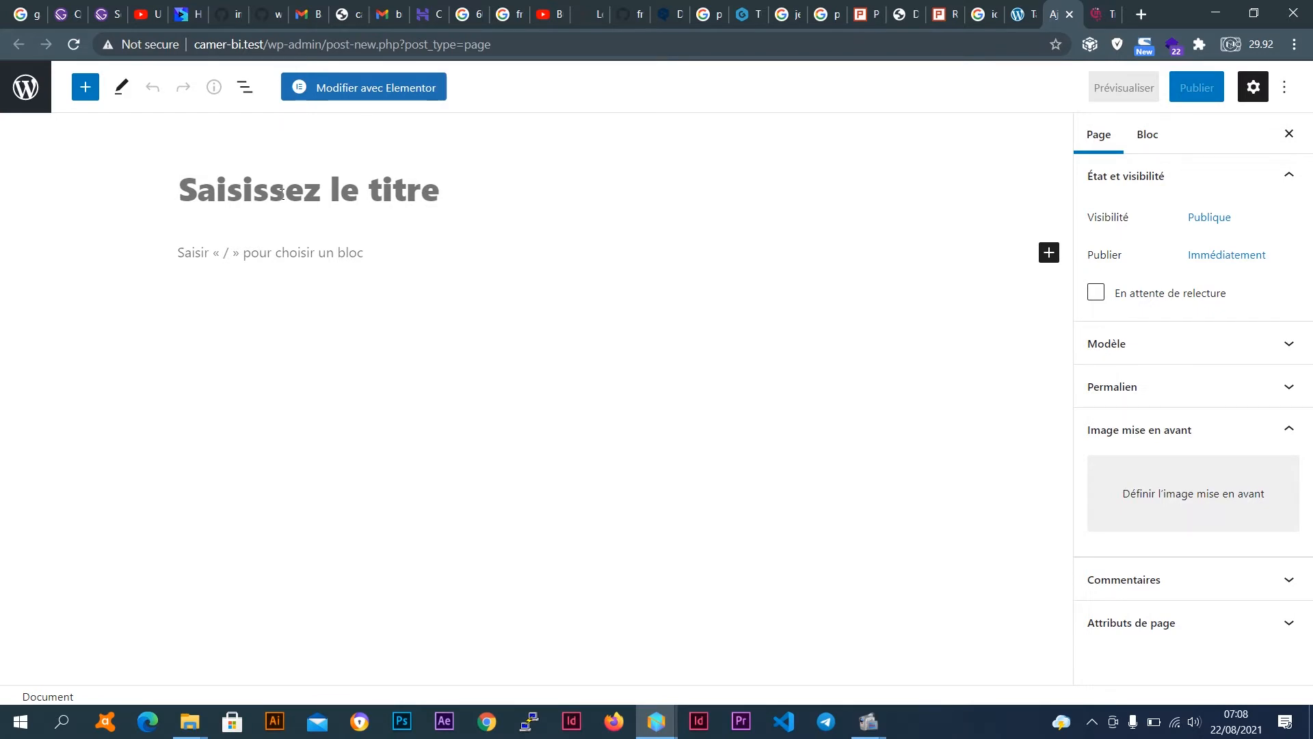
pyautogui.write('Tuto page')
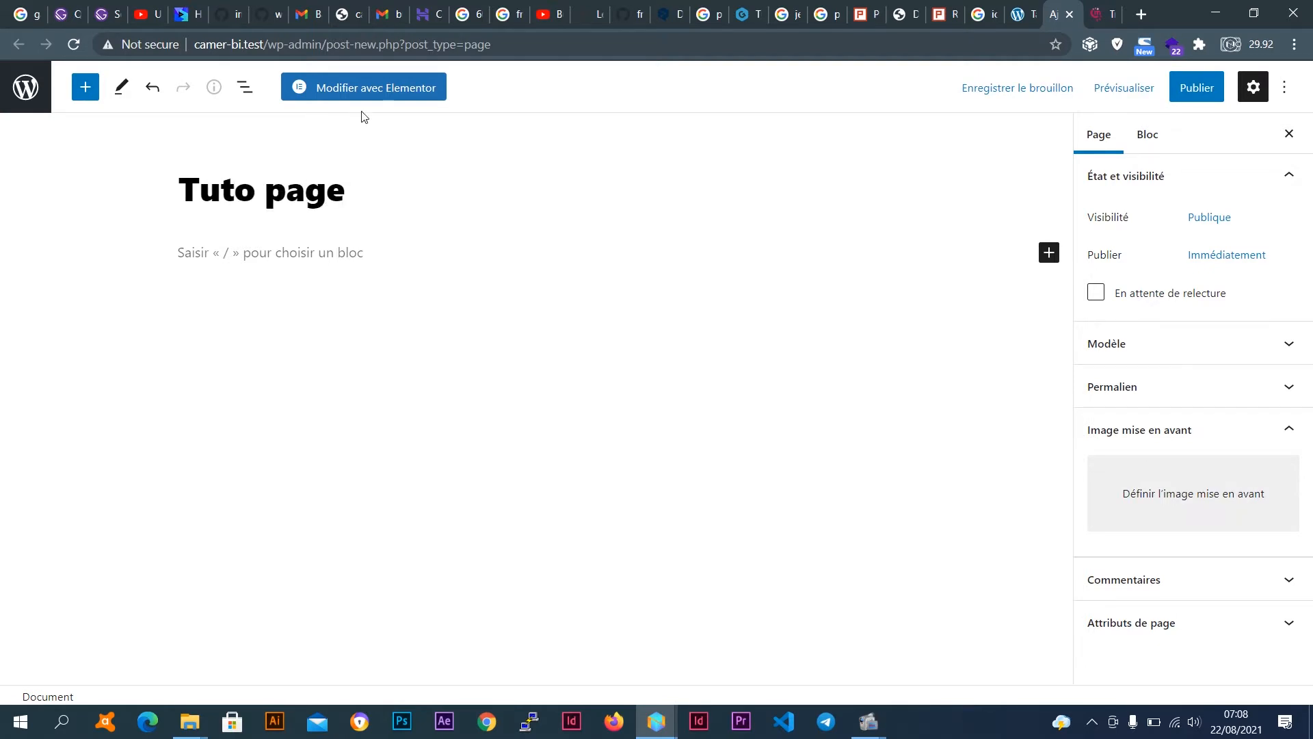
# Open the new page in the Elementor editor and point out its title in the preview.
pyautogui.click(372, 87)
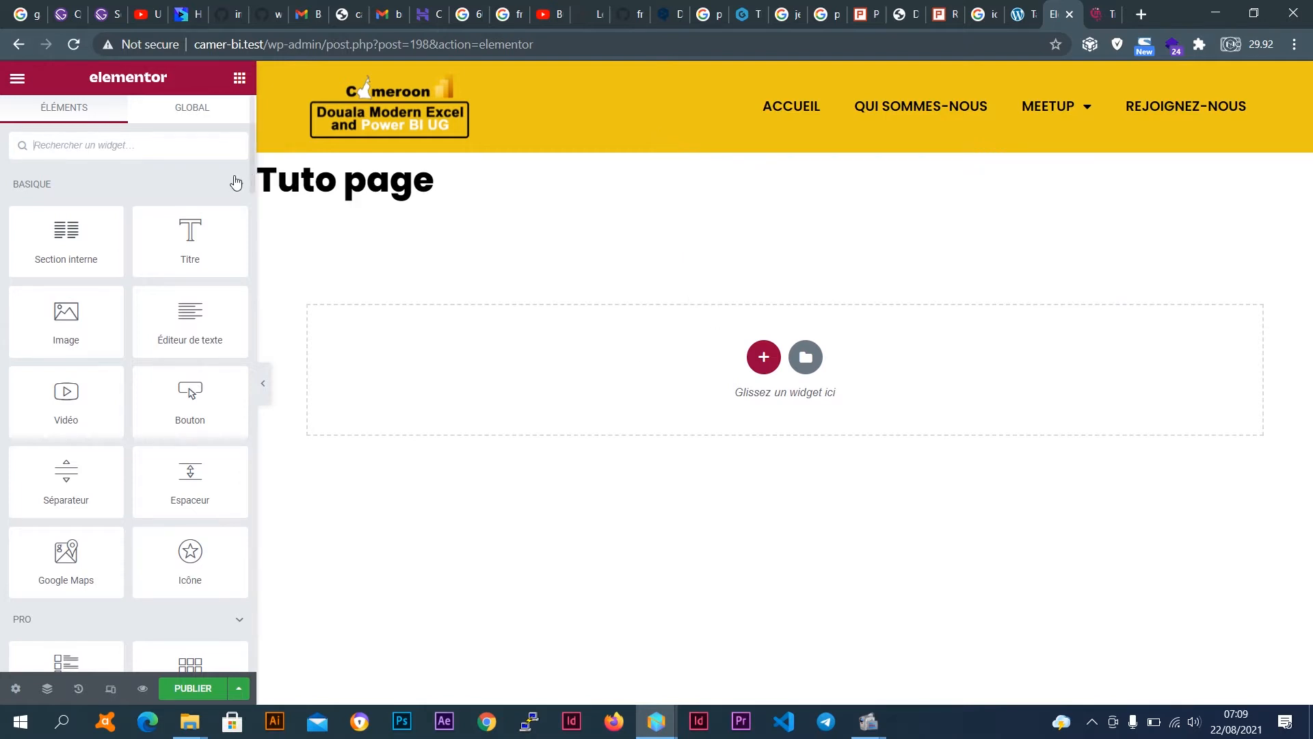
pyautogui.moveTo(258, 175); pyautogui.dragTo(434, 167)
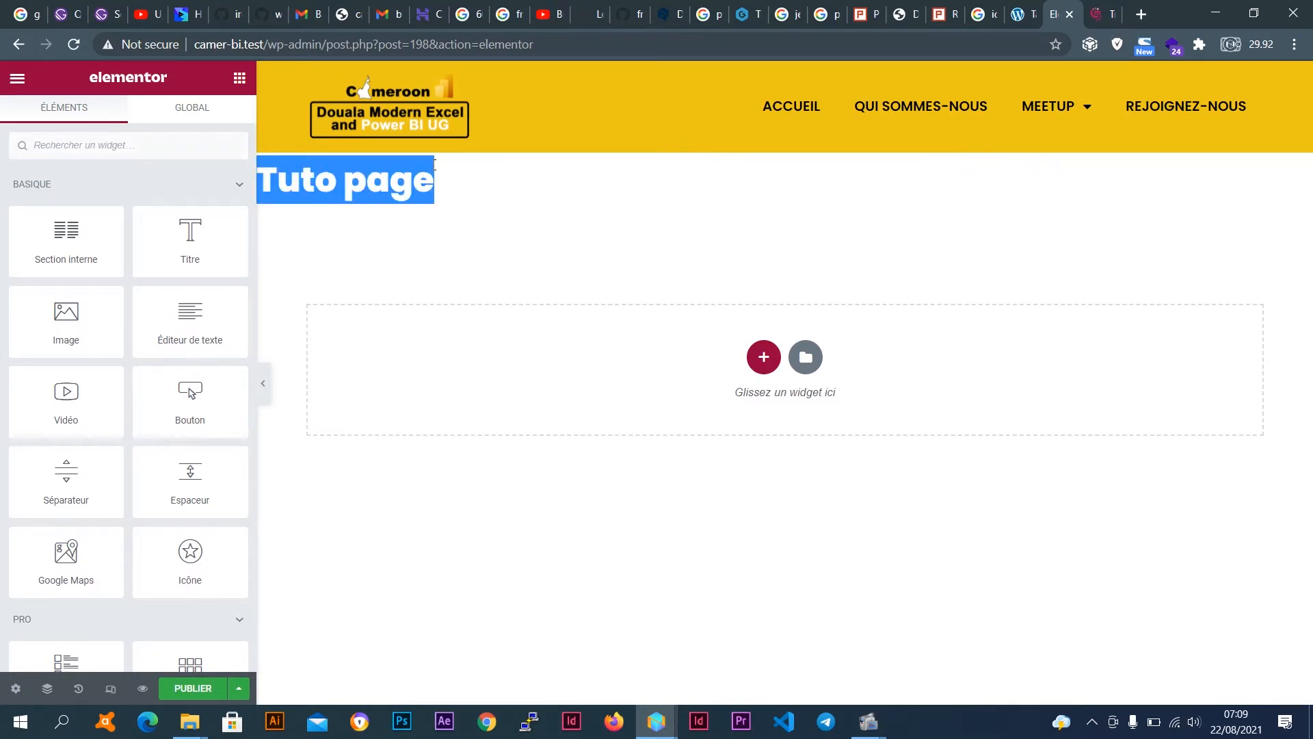
pyautogui.click(434, 166)
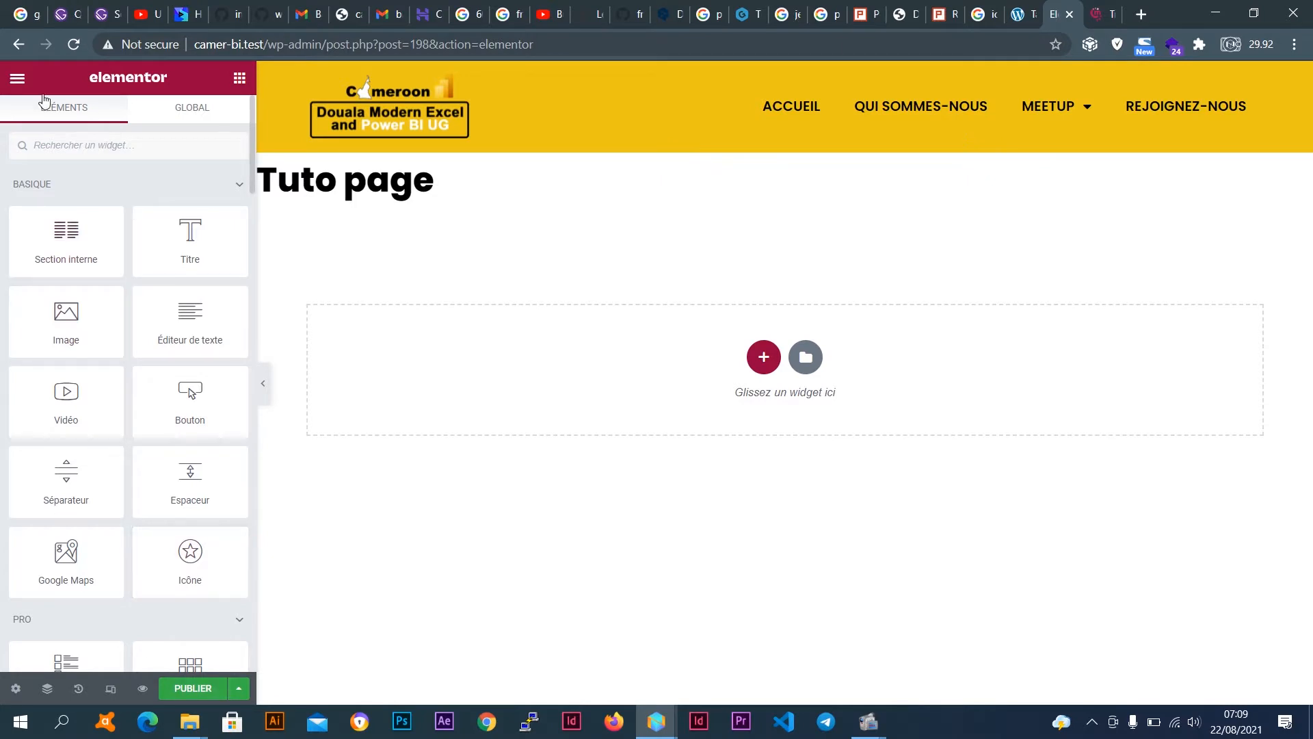
# Look through the widget categories available in the Elementor editor.
pyautogui.scroll(-2, 73, 239)
pyautogui.scroll(2, 72, 239)
pyautogui.scroll(-2, 72, 239)
pyautogui.scroll(-15, 72, 239)
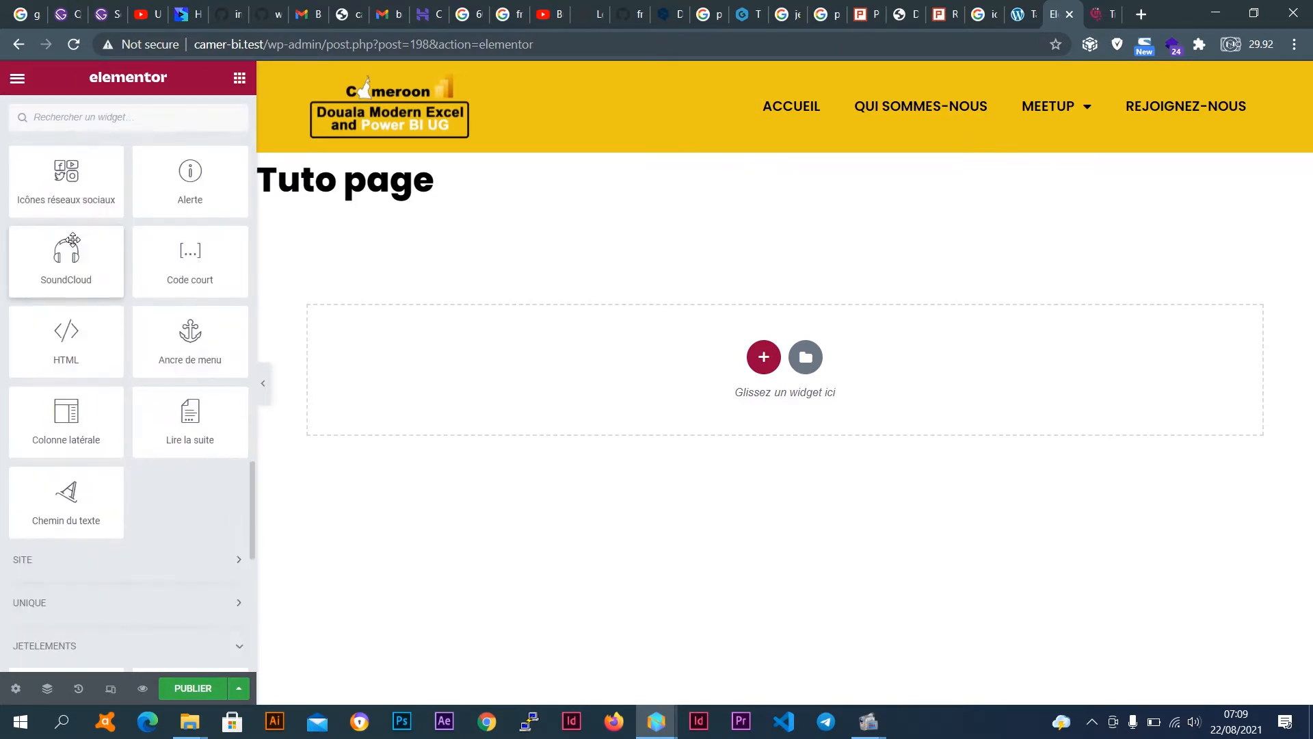
pyautogui.scroll(15, 102, 354)
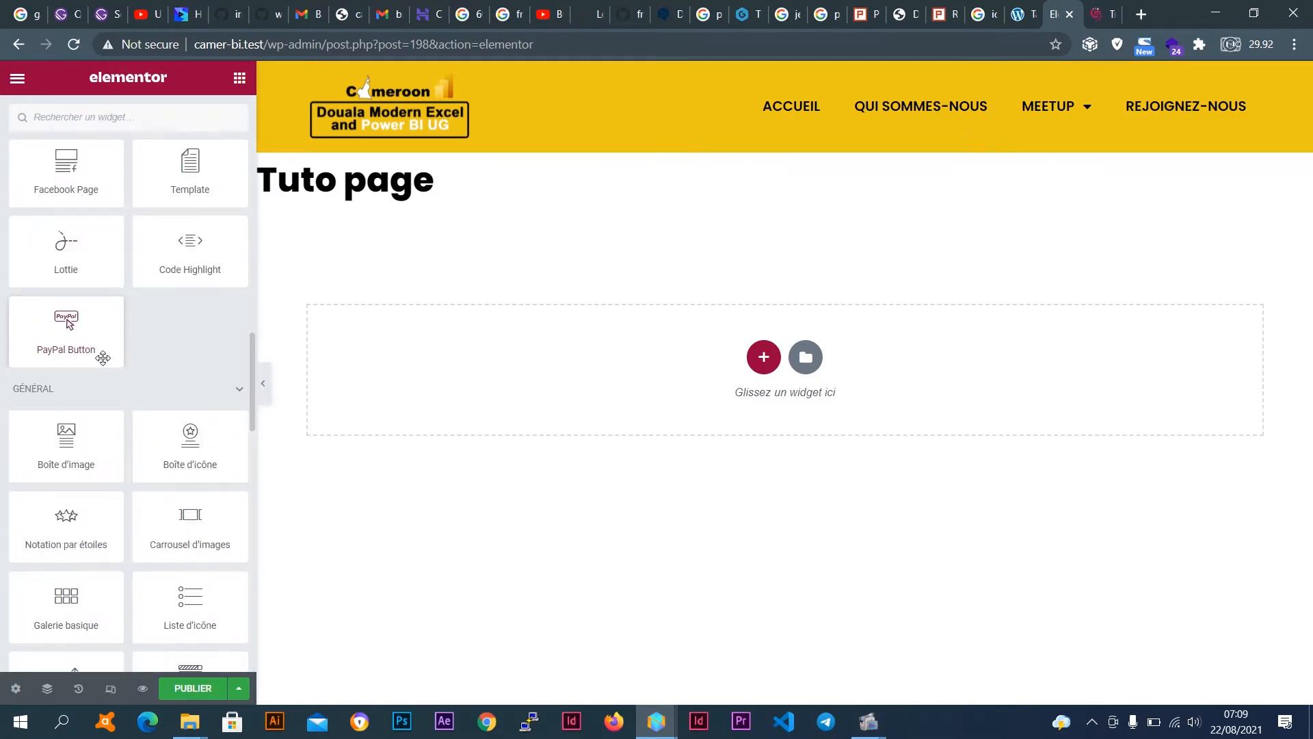
pyautogui.scroll(5, 103, 358)
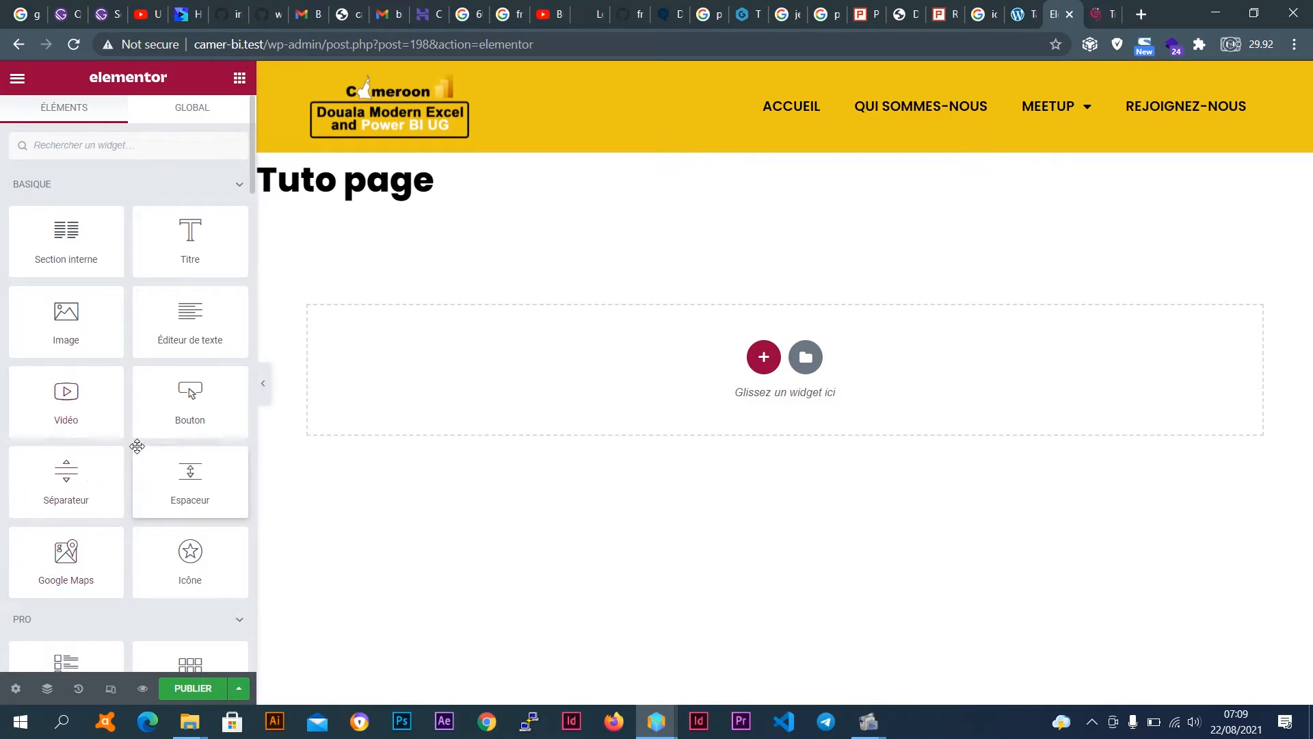
# Collapse the Pro, Général and Basique widget categories.
pyautogui.scroll(-3, 44, 431)
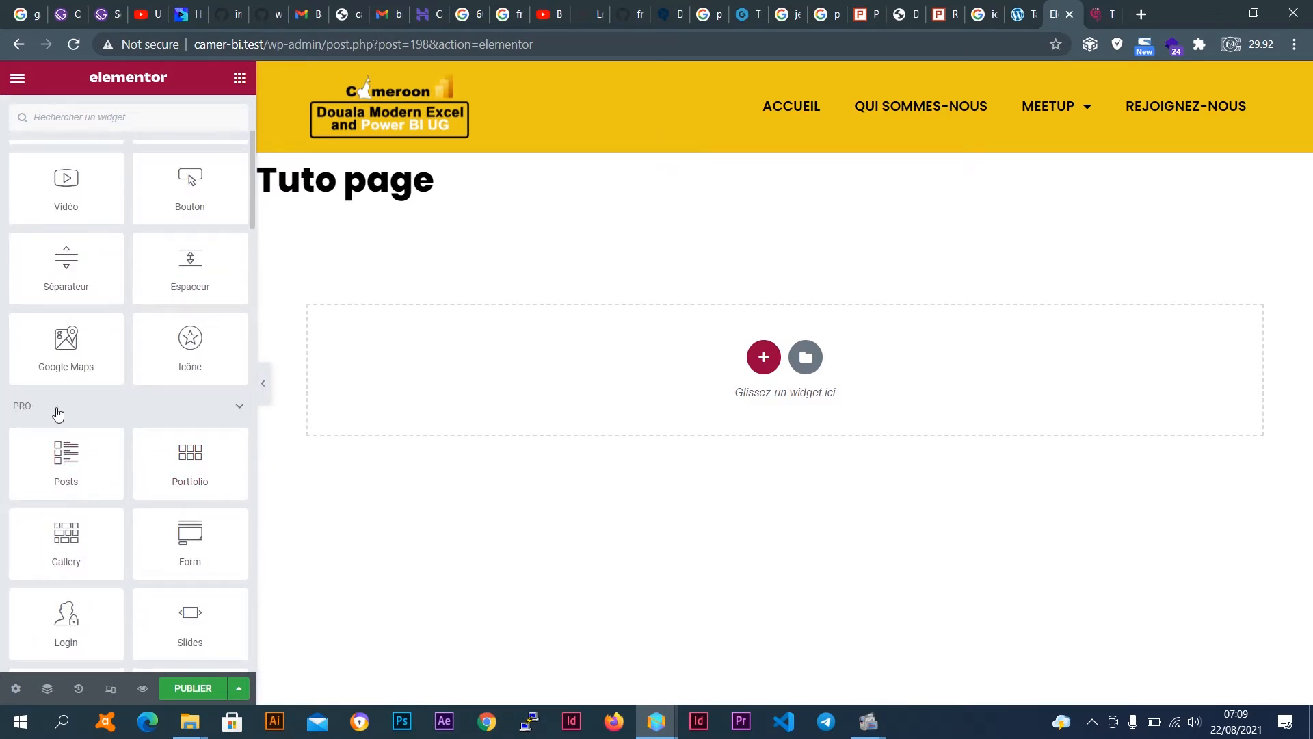
pyautogui.click(169, 407)
pyautogui.scroll(-2, 167, 406)
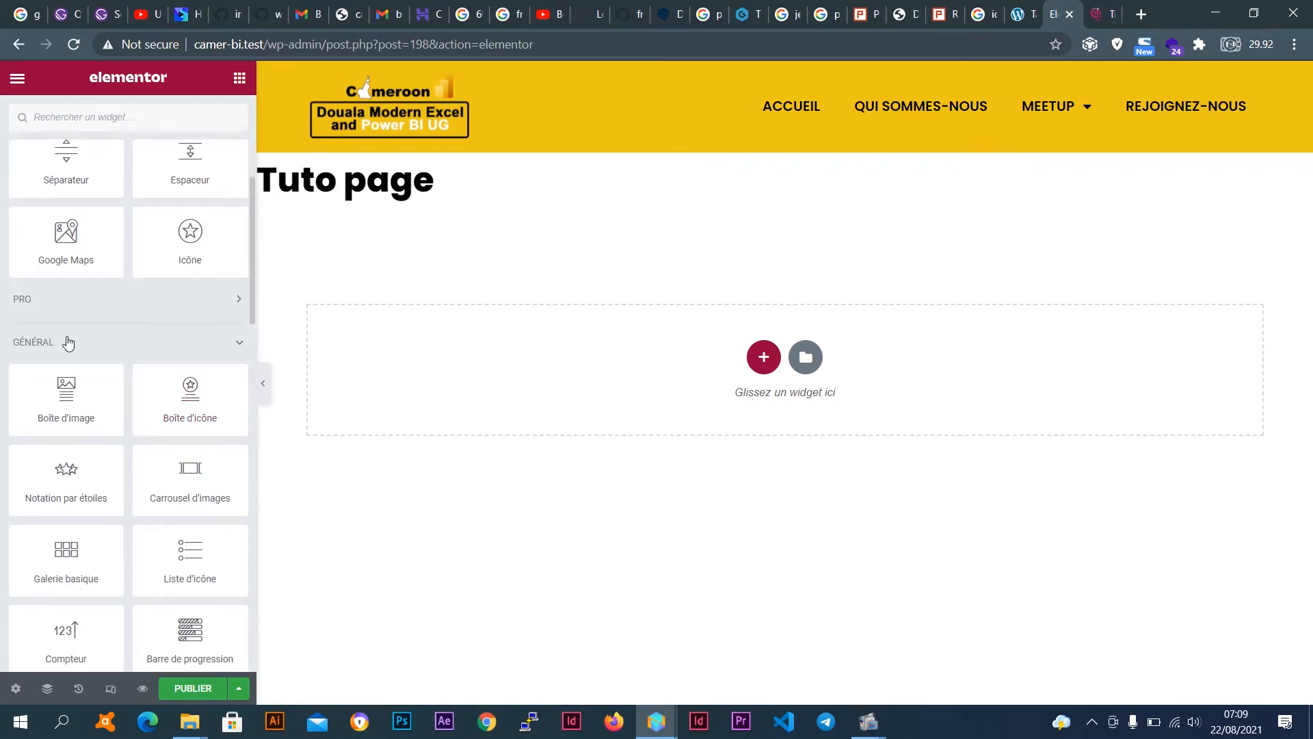
pyautogui.scroll(5, 137, 344)
pyautogui.scroll(-8, 140, 346)
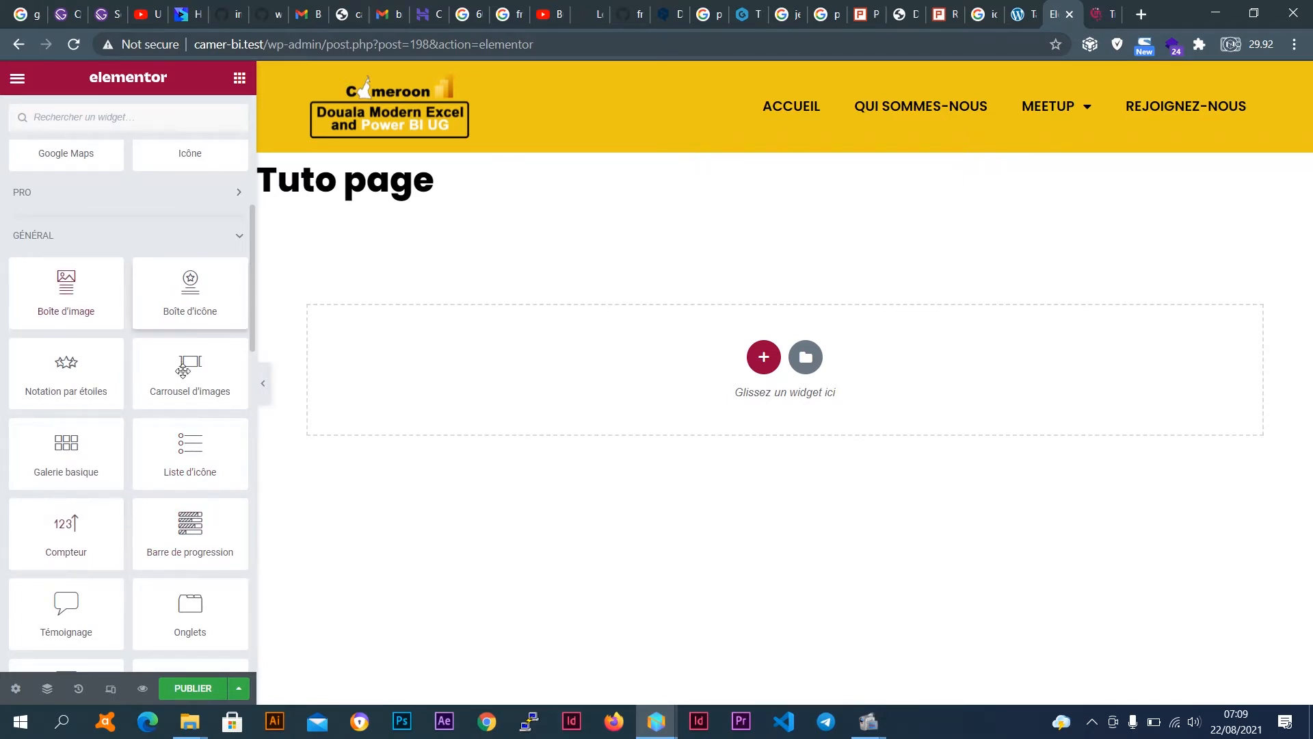
pyautogui.click(236, 245)
pyautogui.scroll(5, 157, 246)
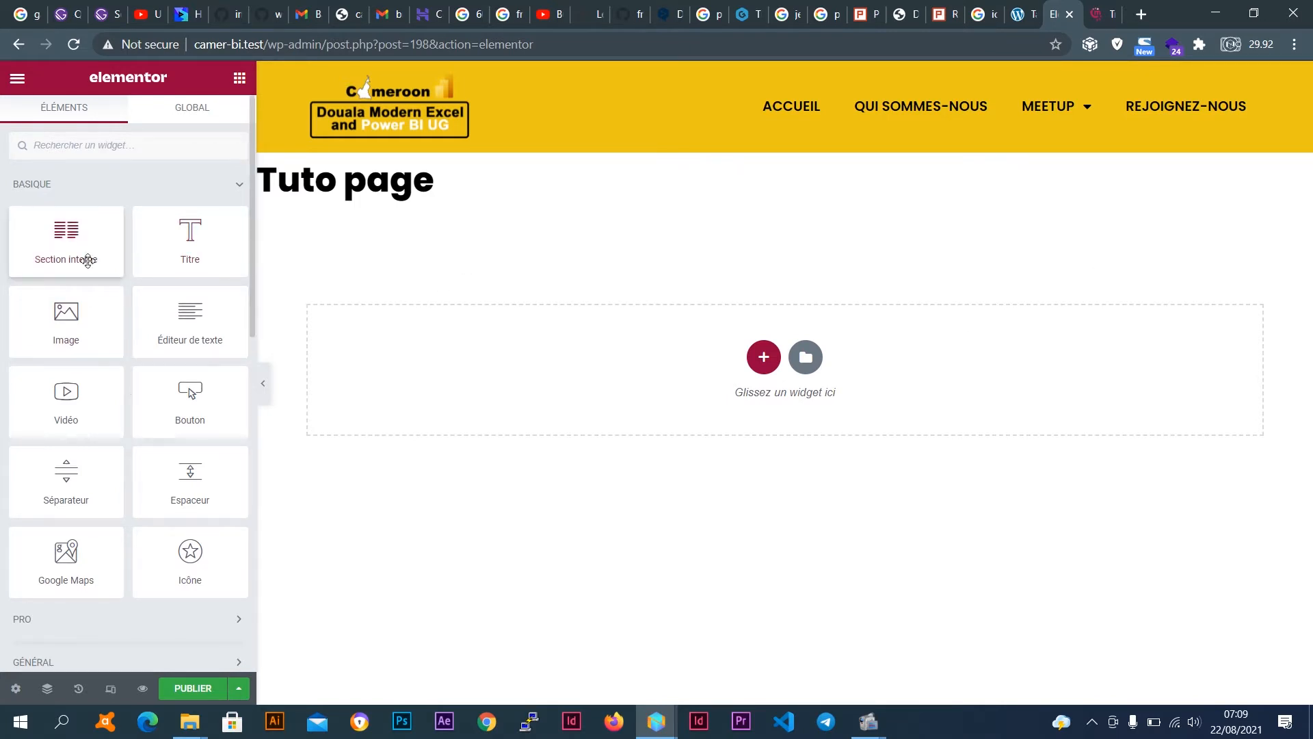
pyautogui.click(199, 182)
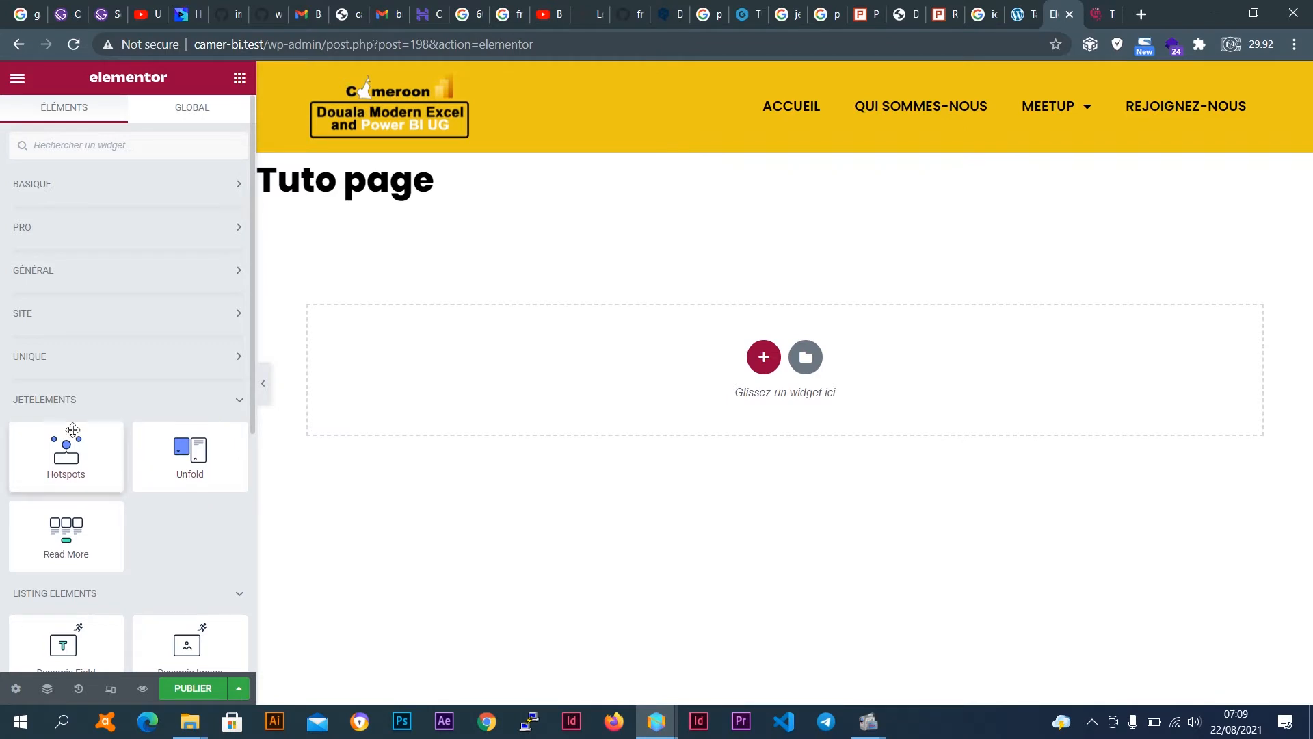
# Collapse the JetElements and Listing Elements categories, and look through the WordPress widgets before collapsing that category too.
pyautogui.click(234, 406)
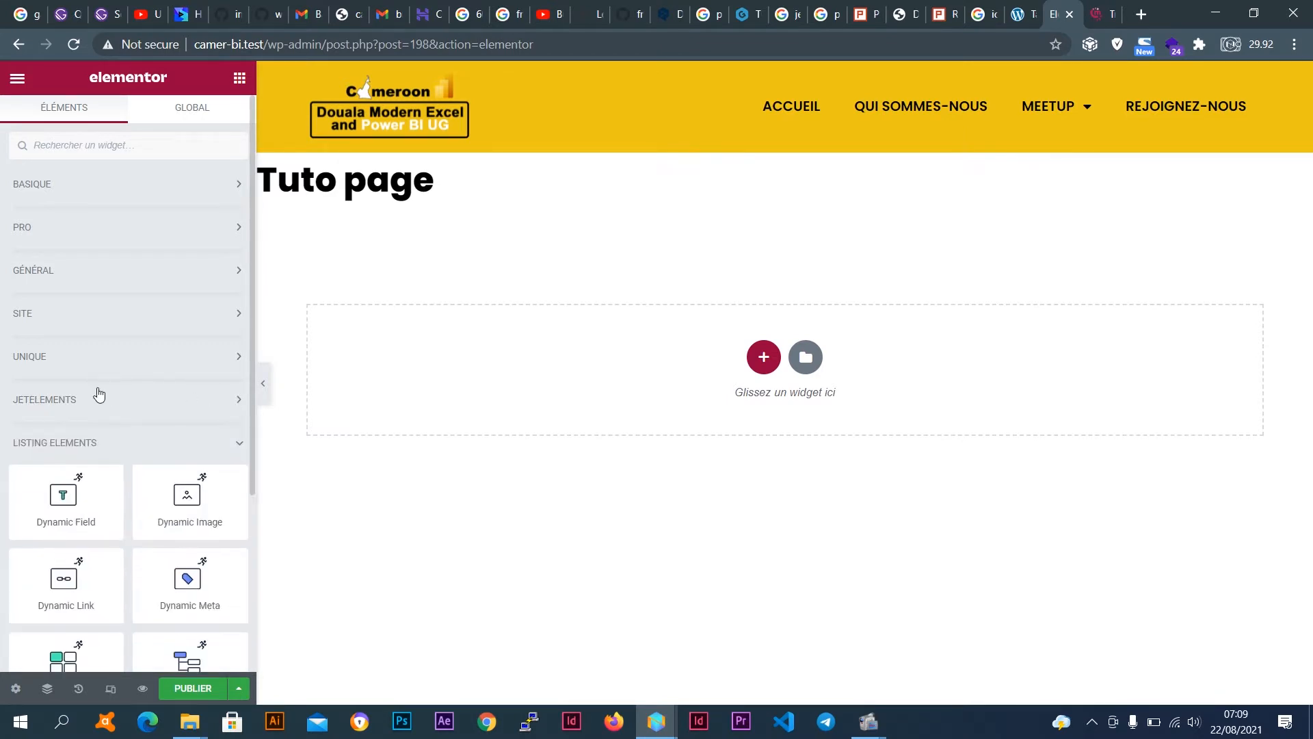
pyautogui.click(220, 453)
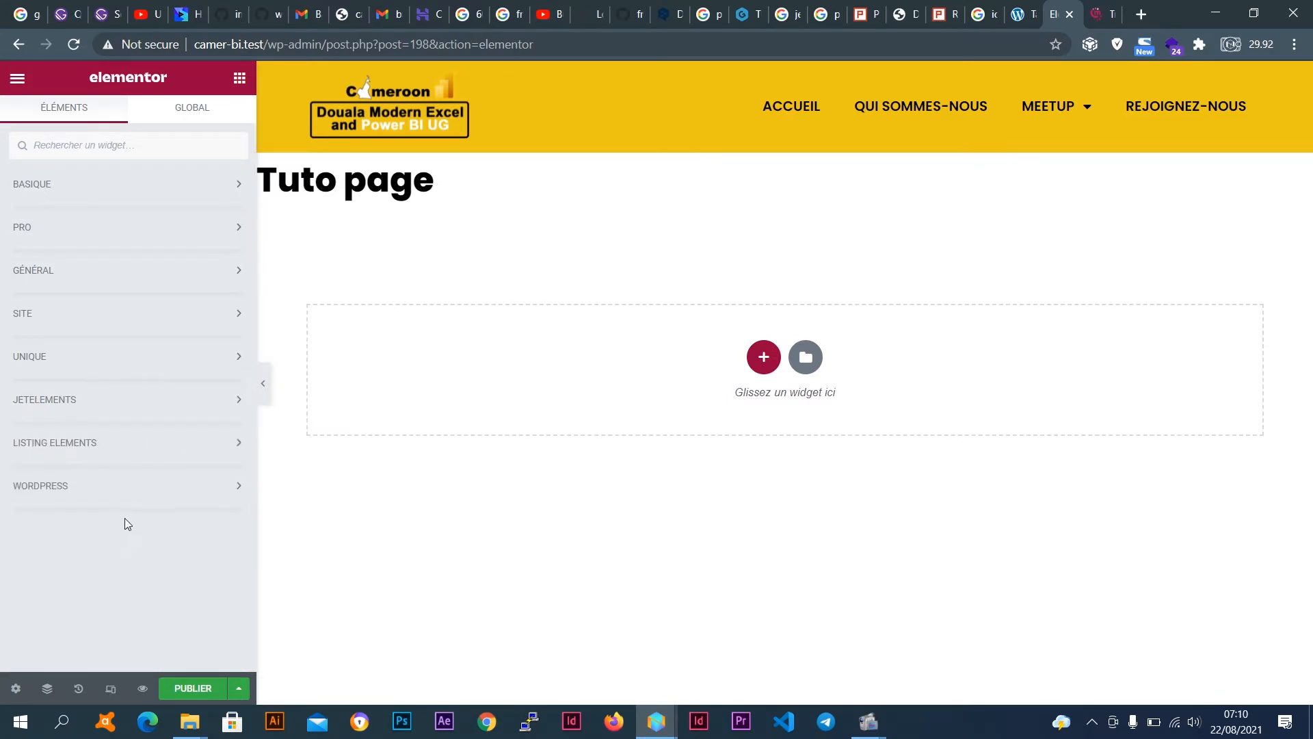
pyautogui.click(86, 488)
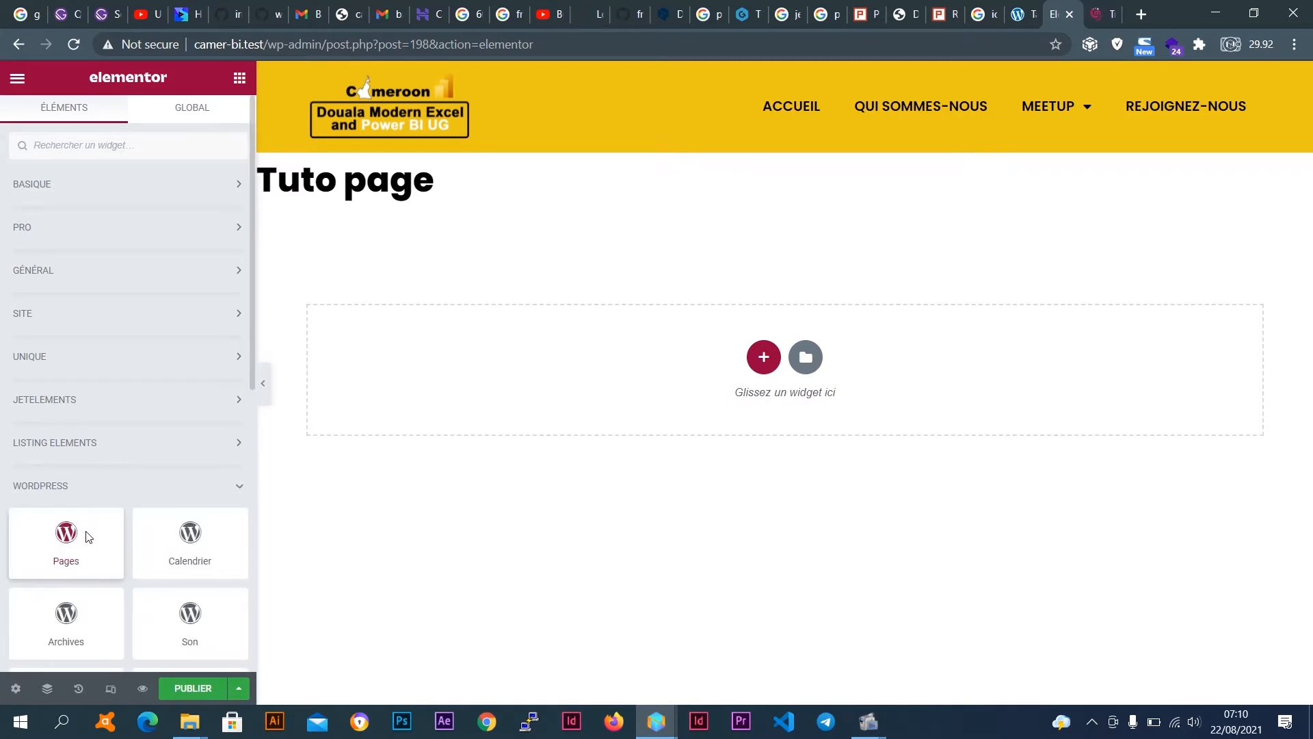
pyautogui.scroll(-5, 86, 520)
pyautogui.scroll(-2, 190, 348)
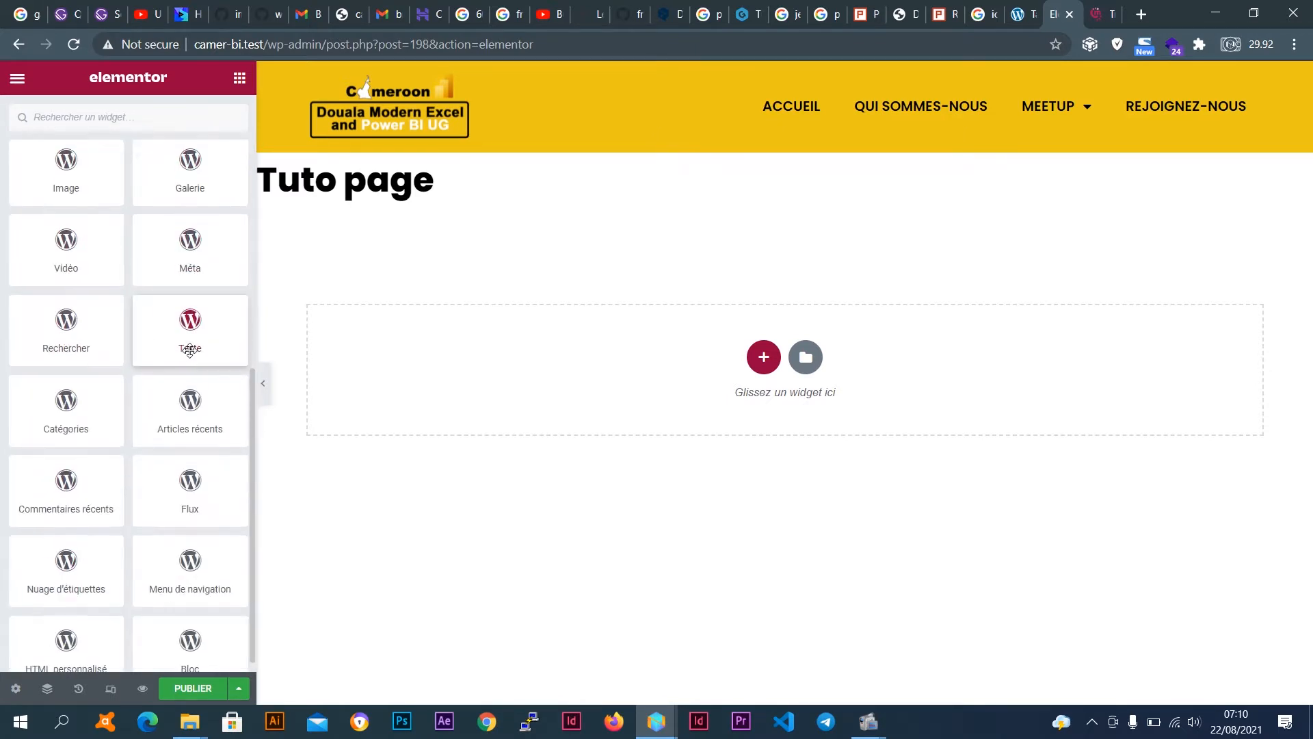
pyautogui.scroll(-2, 188, 548)
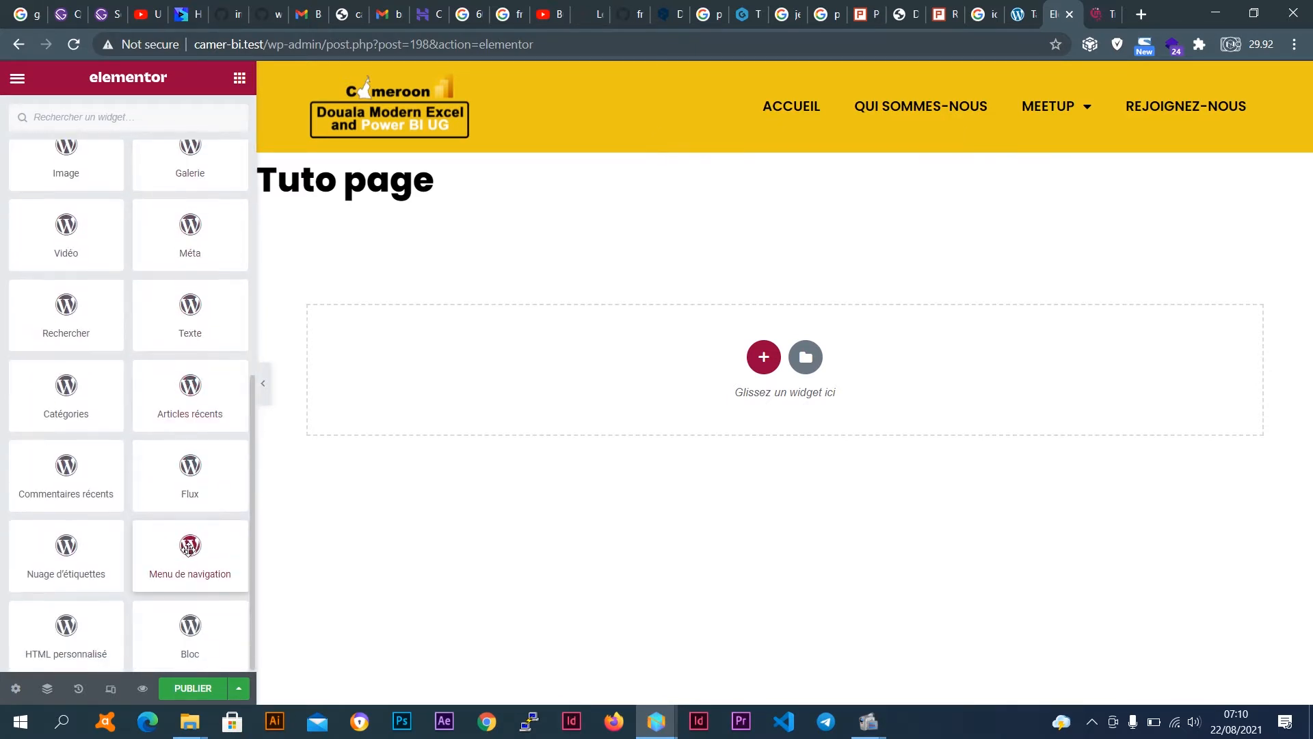
pyautogui.scroll(8, 88, 188)
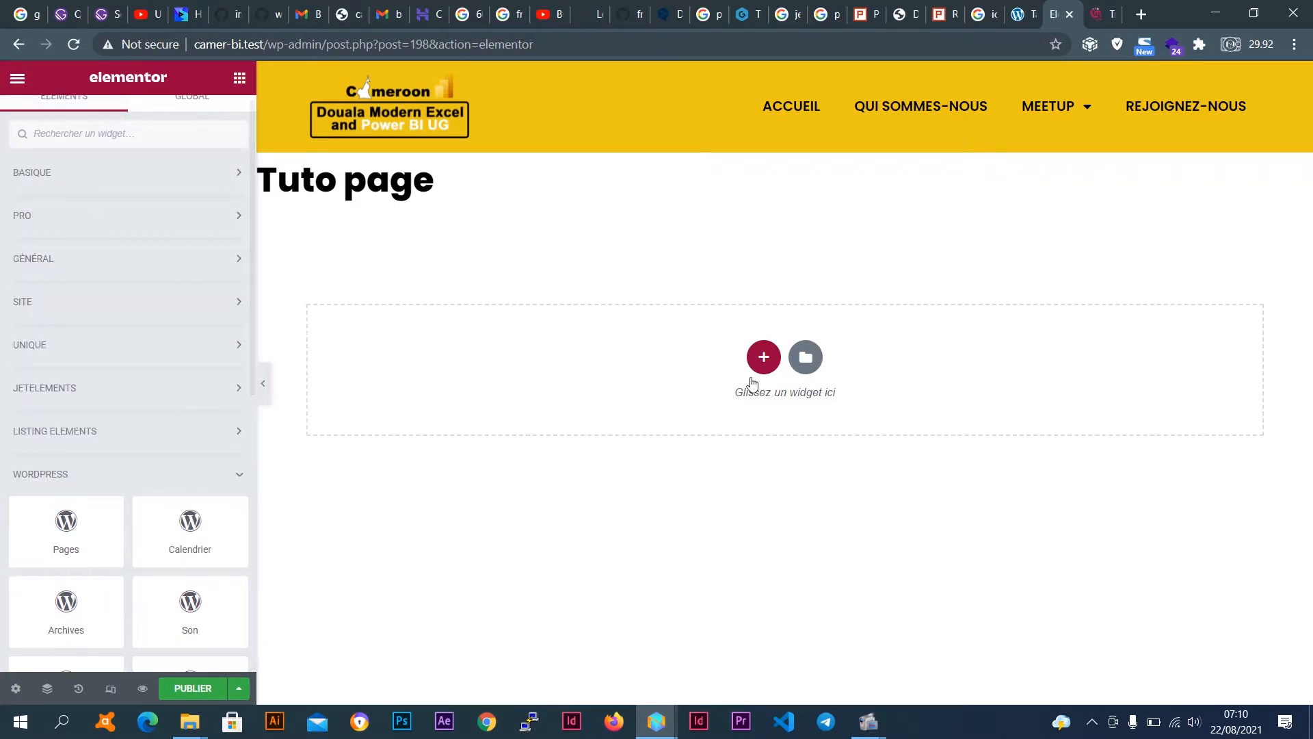
pyautogui.click(151, 476)
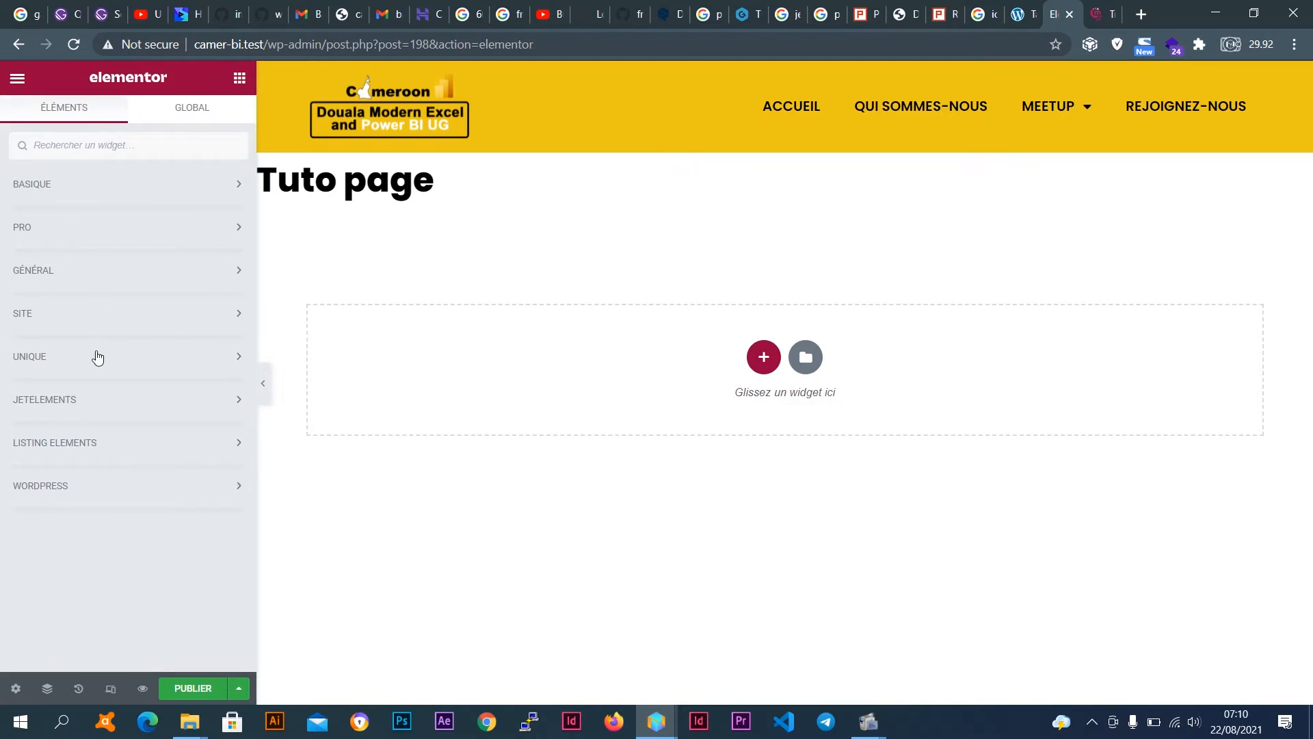
# Expand the Basique widget category, and try a widget search for "image" before clearing it.
pyautogui.click(101, 186)
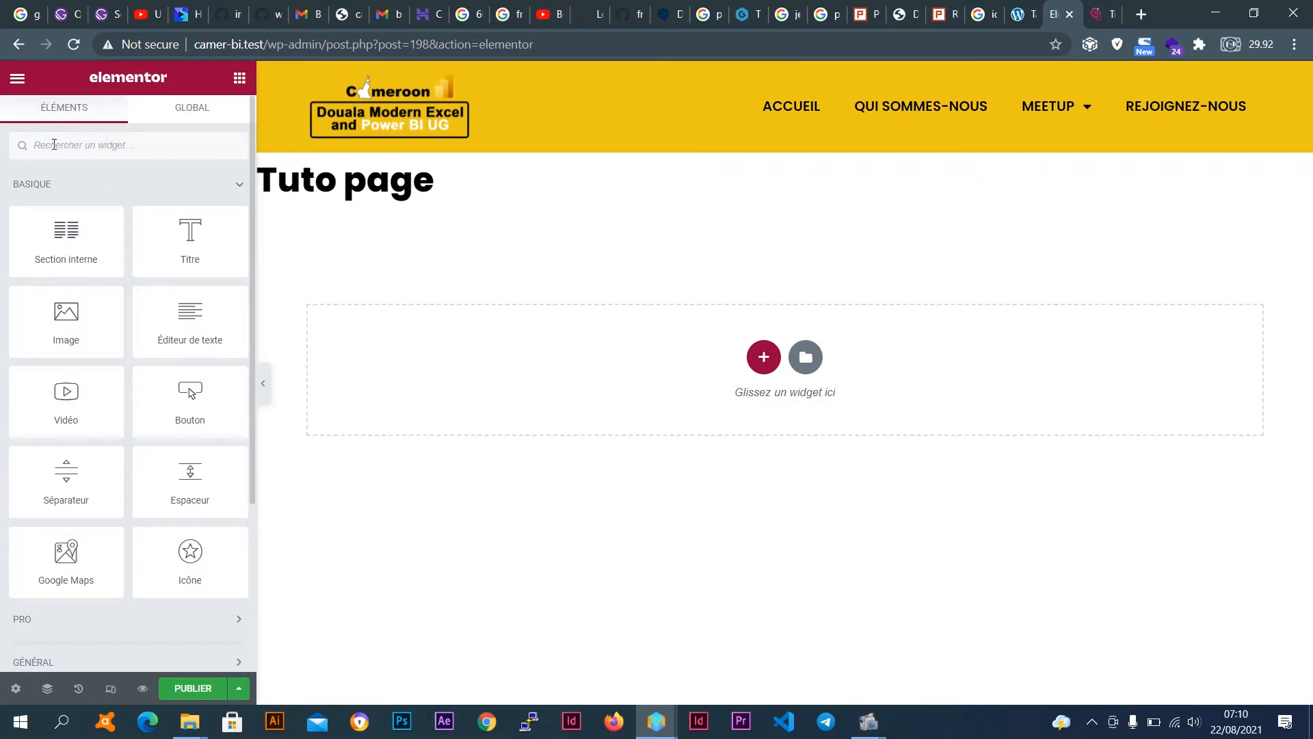
pyautogui.click(197, 141)
pyautogui.write('image')
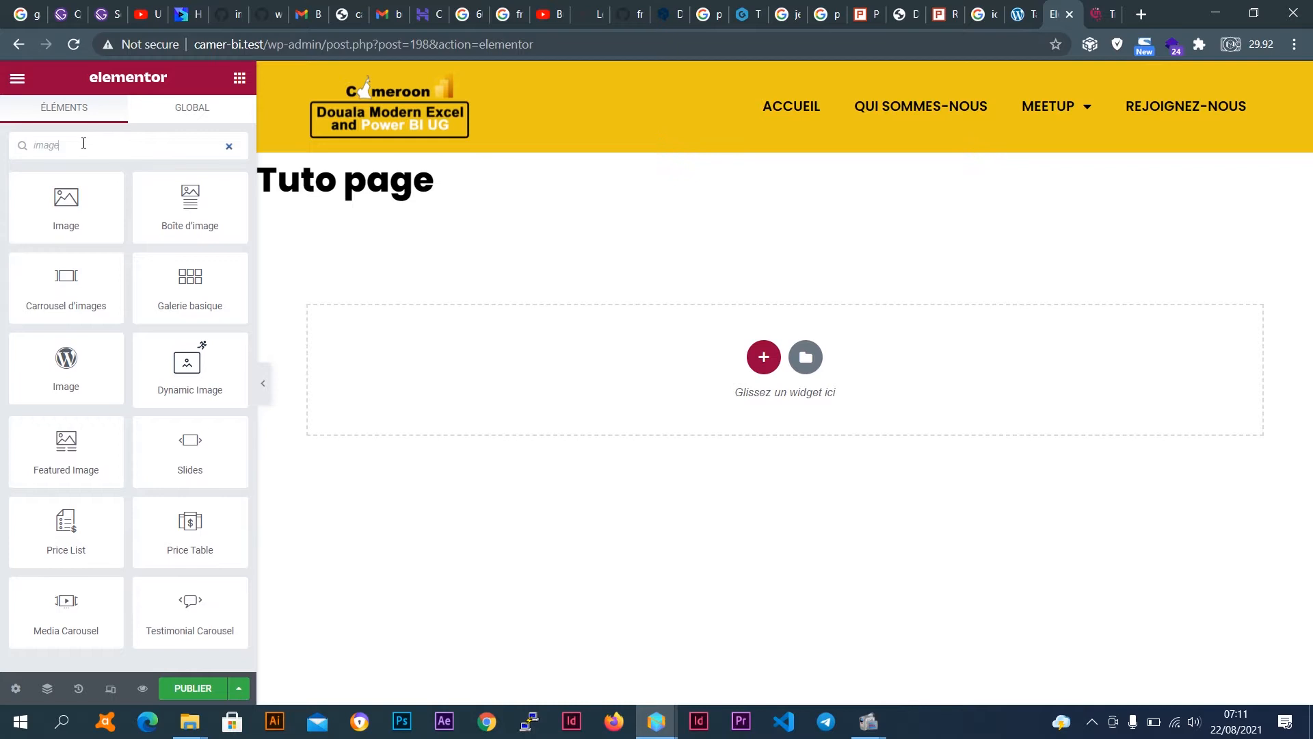
pyautogui.press('BackSpace')
pyautogui.press('BackSpace')
pyautogui.press('BackSpace')
pyautogui.press('BackSpace')
pyautogui.press('BackSpace')
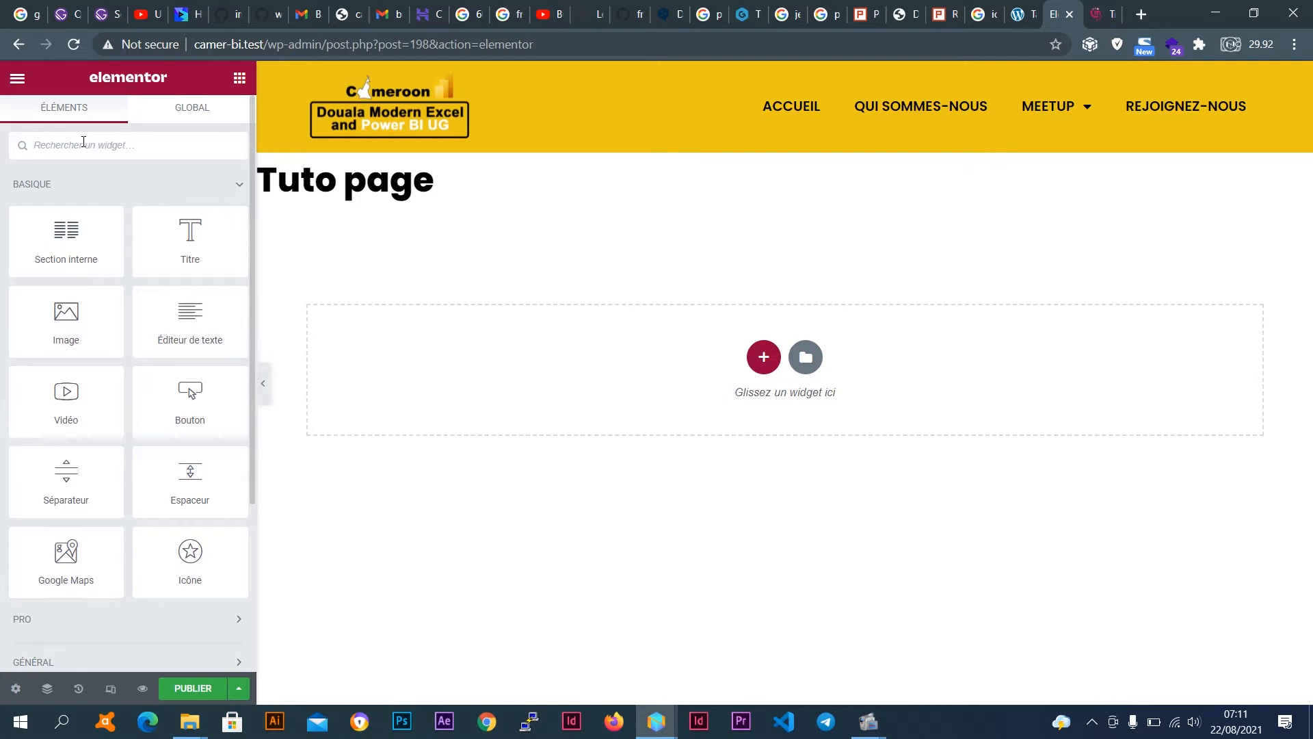
# Examine the Global widgets section and its explanation of saved global widgets, and return to the Éléments list.
pyautogui.click(167, 115)
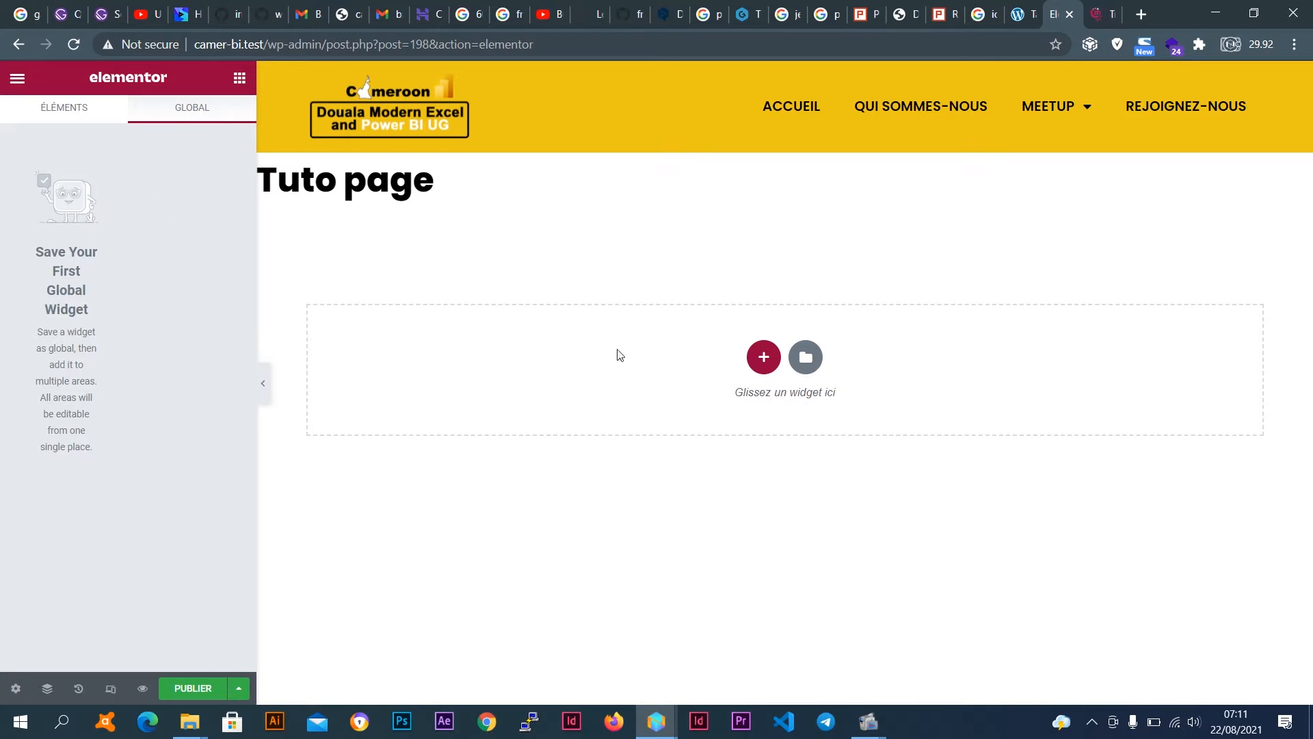
pyautogui.click(65, 110)
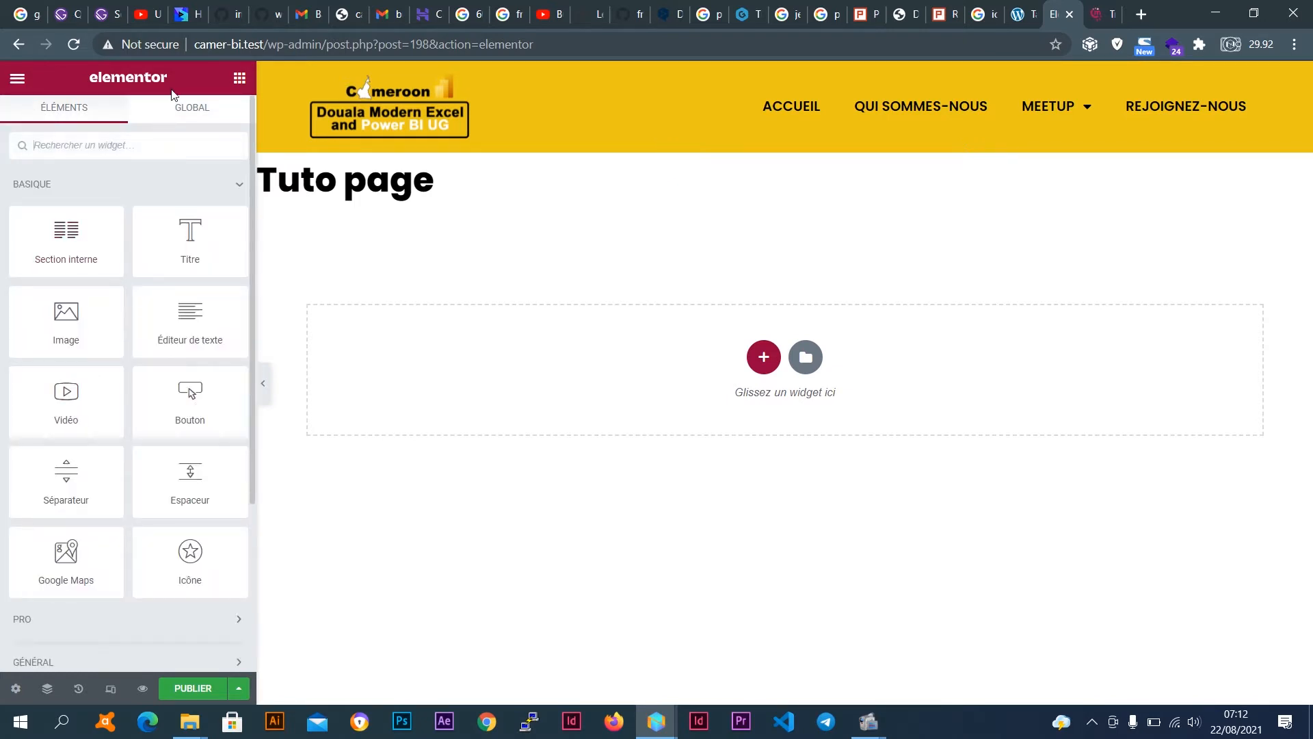
pyautogui.click(189, 111)
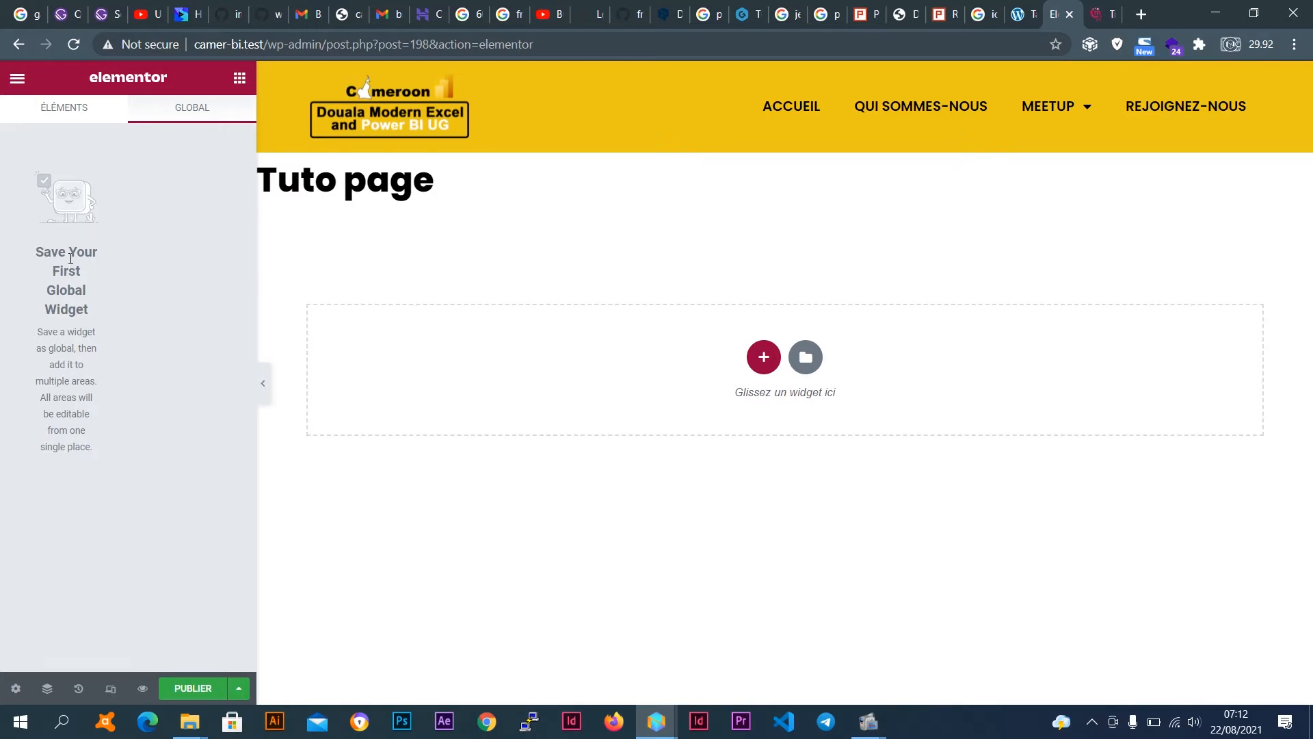
pyautogui.moveTo(95, 293); pyautogui.dragTo(97, 300)
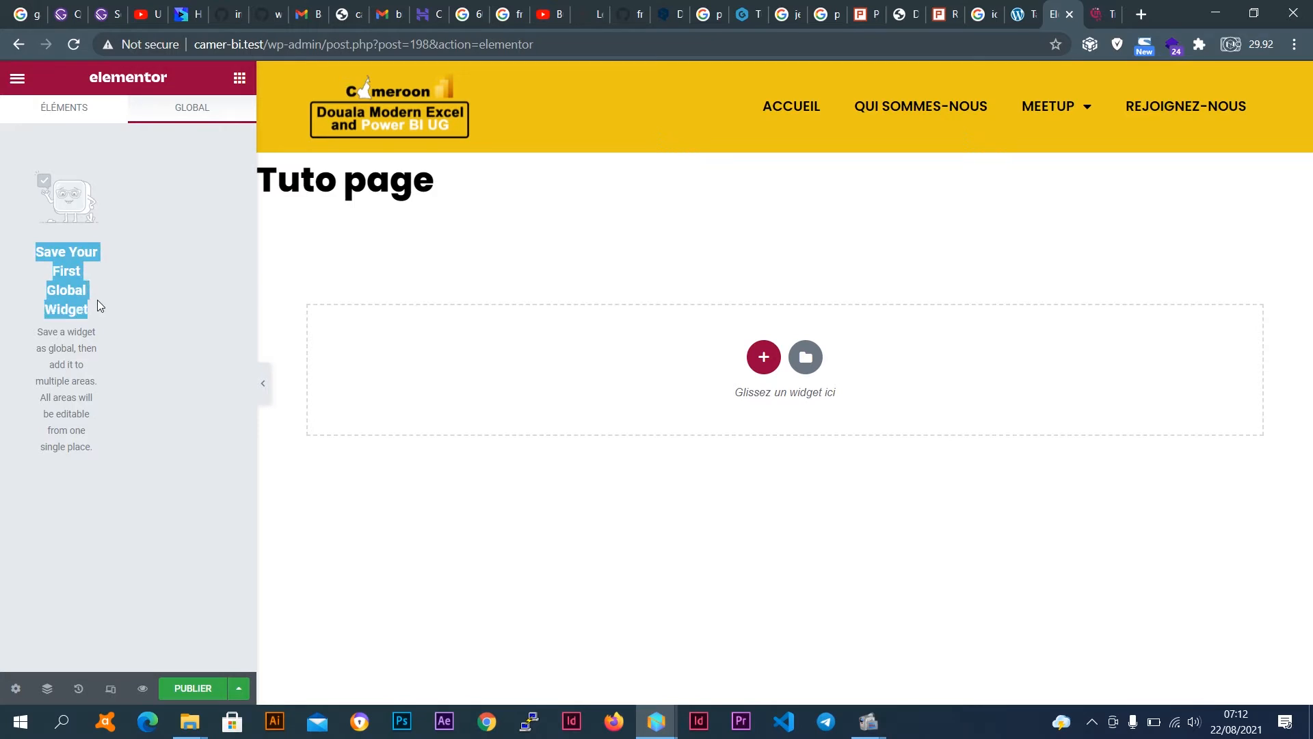
pyautogui.click(108, 284)
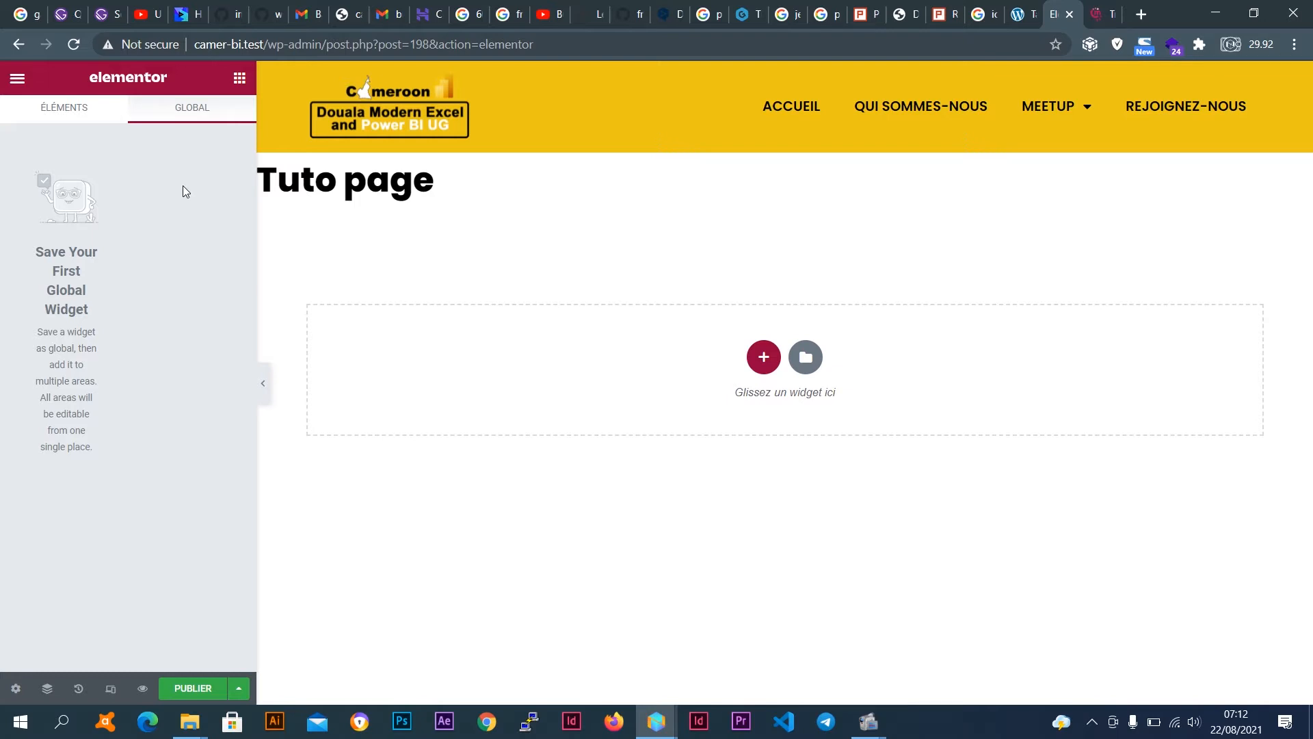
pyautogui.click(81, 121)
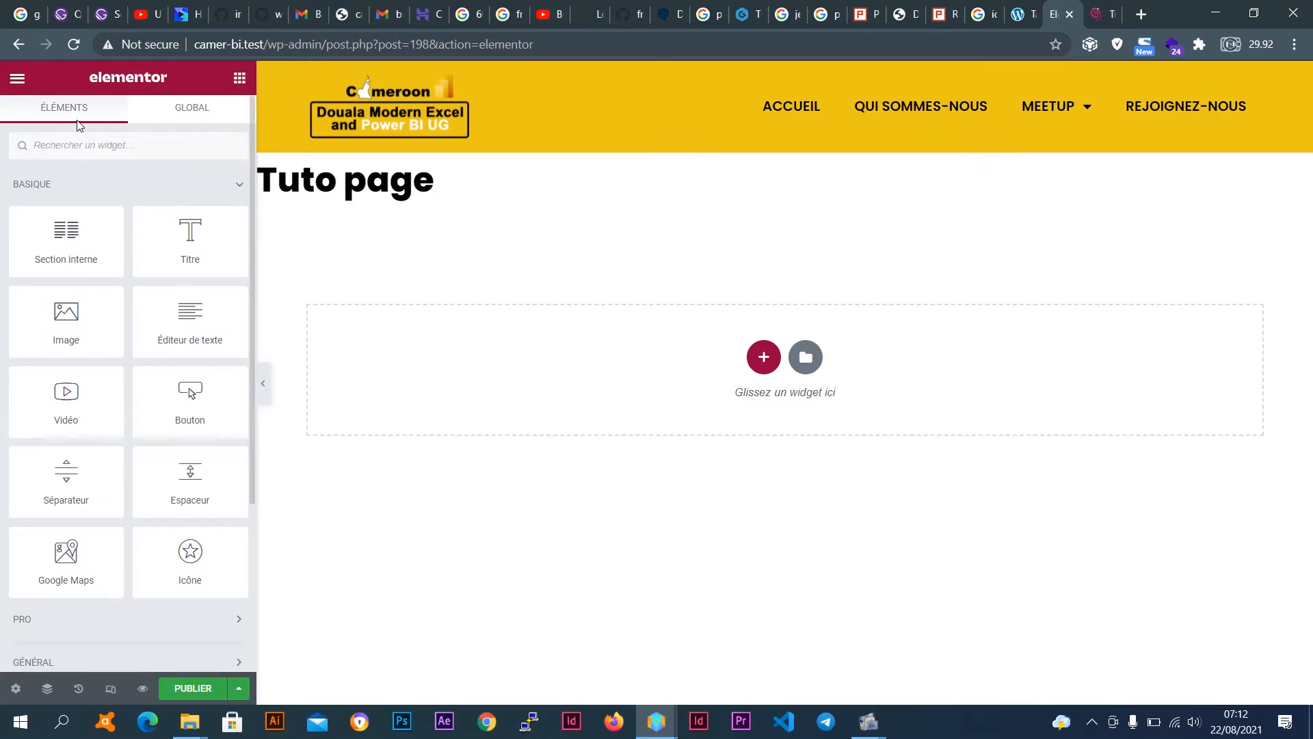
# Open the site settings (Réglages du site) and look through the design system, theme styles and settings sections.
pyautogui.click(16, 79)
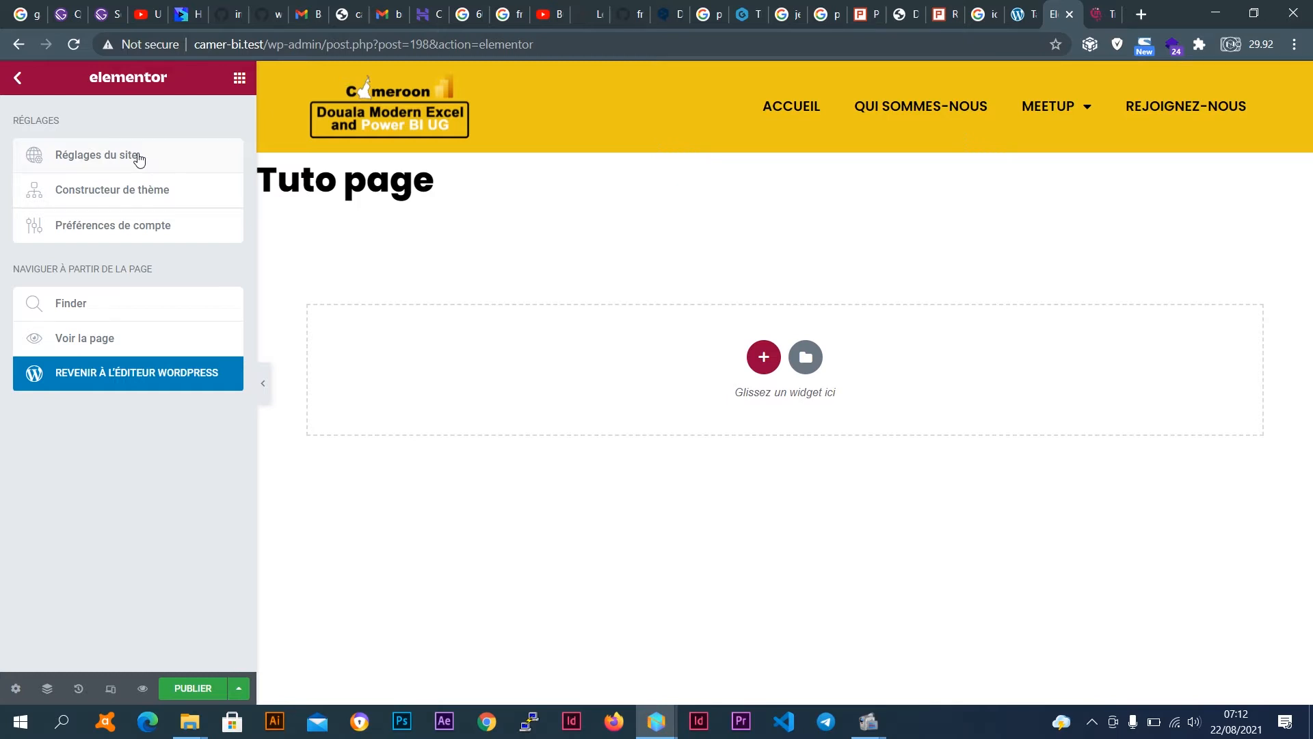
pyautogui.click(115, 160)
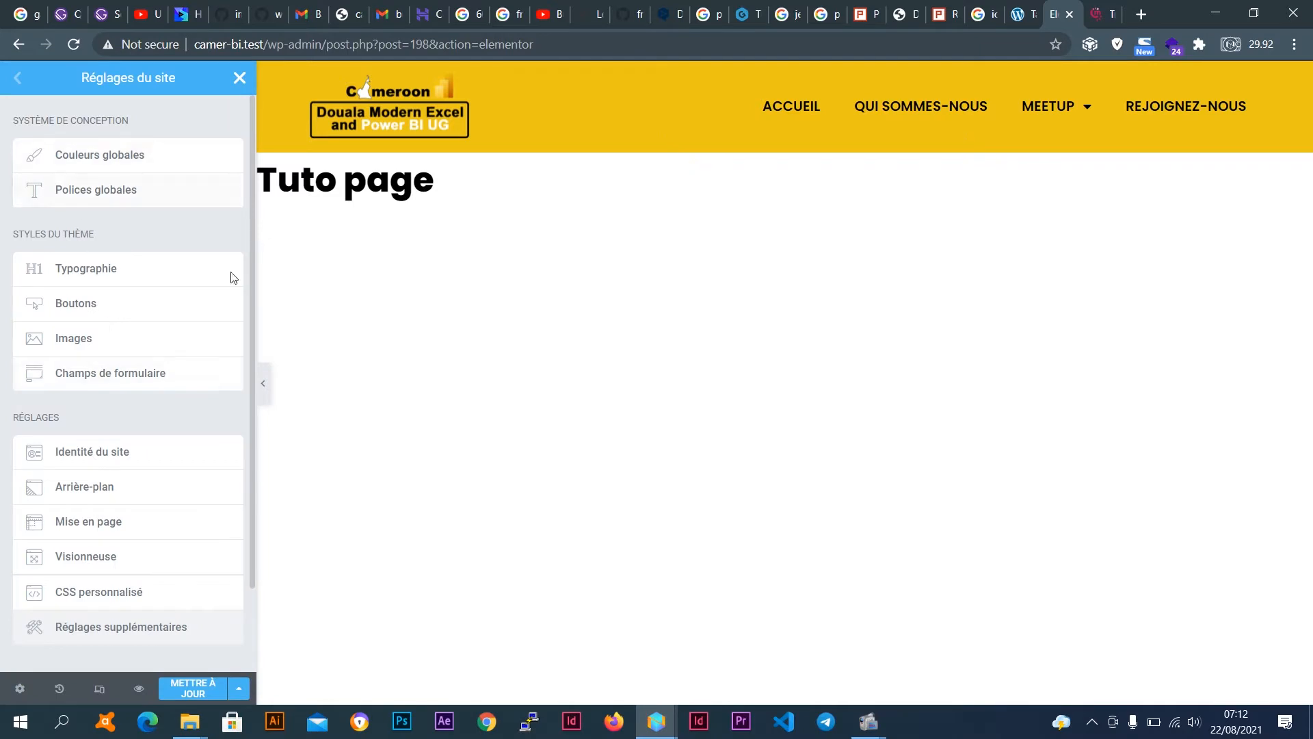
pyautogui.scroll(-2, 248, 227)
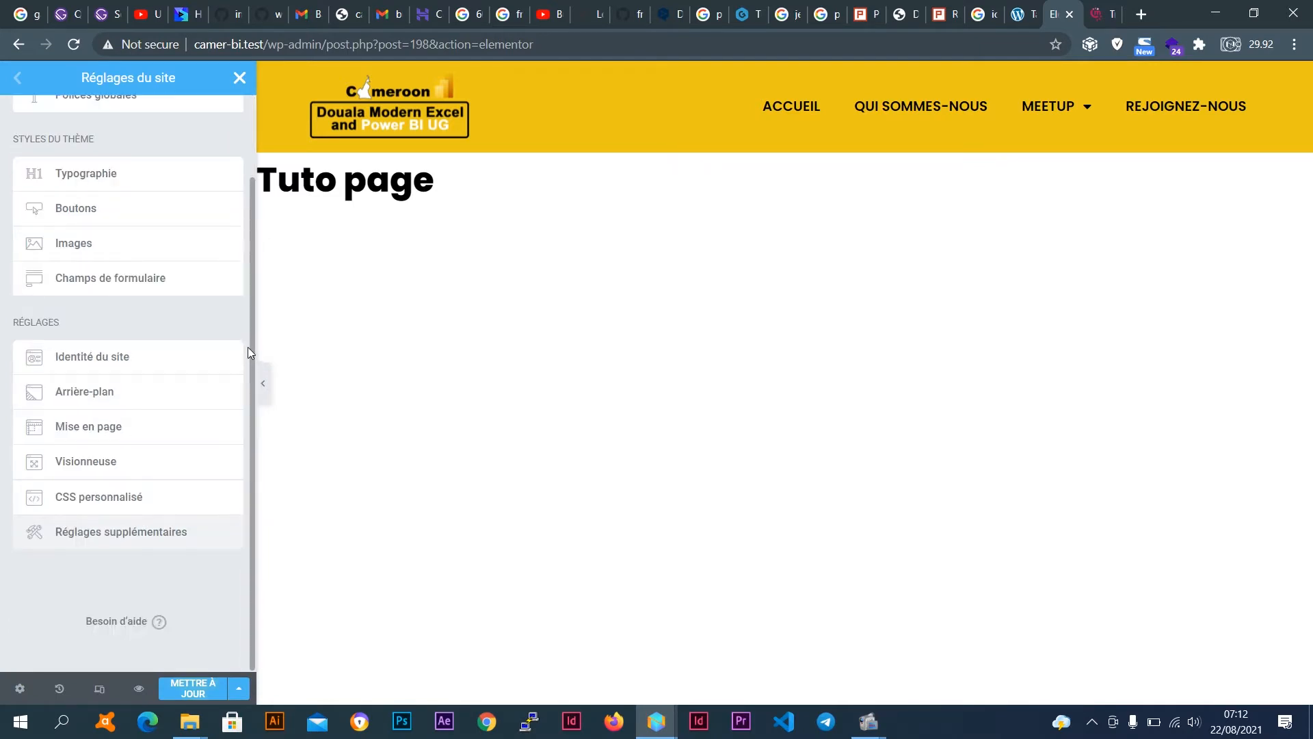
pyautogui.moveTo(248, 342); pyautogui.dragTo(244, 299)
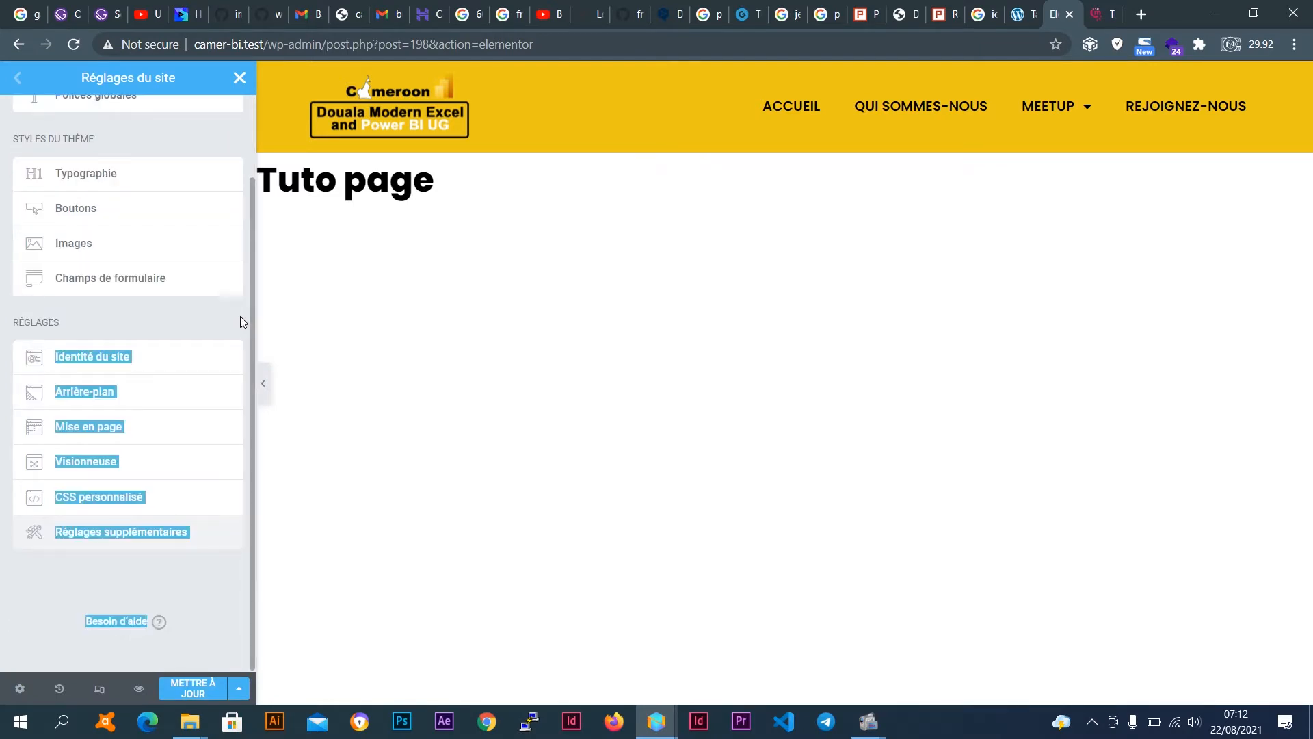
pyautogui.click(240, 316)
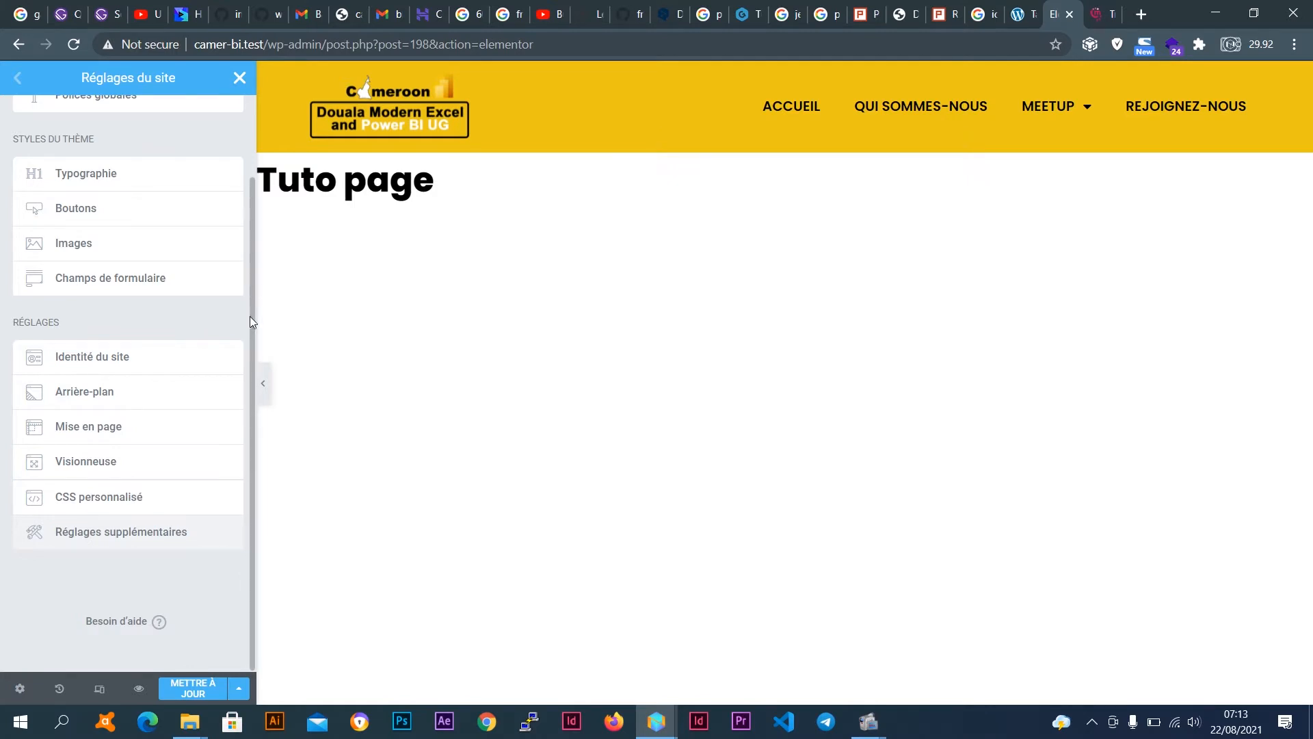
pyautogui.moveTo(252, 317); pyautogui.dragTo(247, 231)
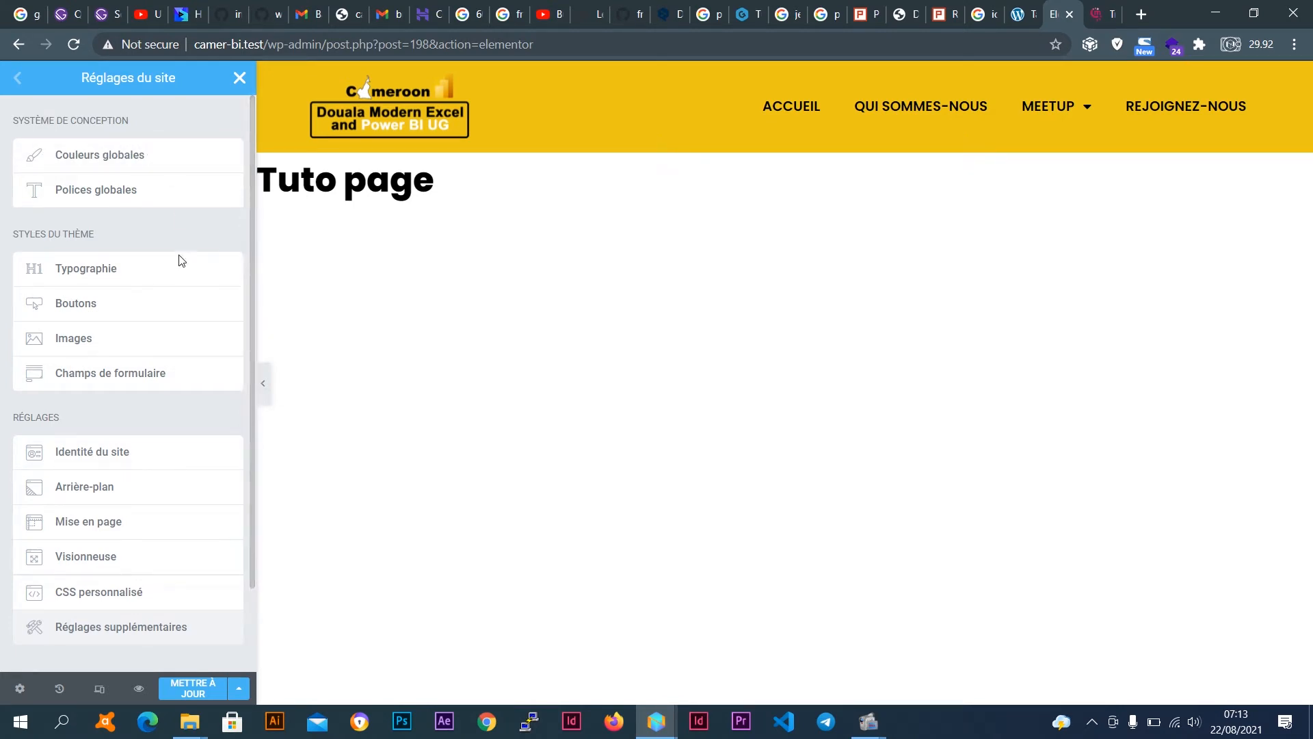
pyautogui.scroll(-2, 164, 493)
pyautogui.scroll(2, 55, 424)
pyautogui.scroll(-2, 25, 533)
pyautogui.scroll(2, 56, 208)
pyautogui.moveTo(58, 117); pyautogui.dragTo(131, 115)
pyautogui.click(130, 118)
pyautogui.moveTo(22, 234); pyautogui.dragTo(100, 232)
pyautogui.click(100, 232)
pyautogui.scroll(-2, 117, 381)
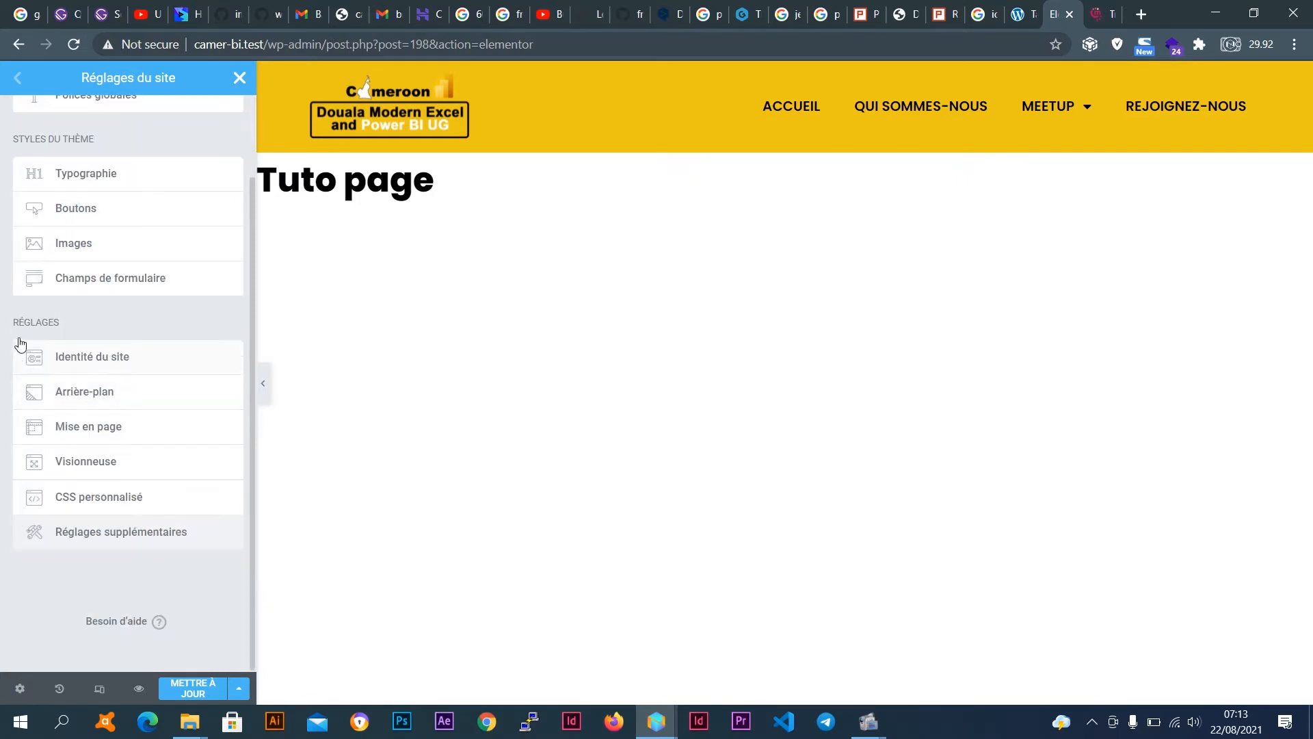
# Examine the site name, description, logo and favicon fields under Identité du site, and return to the settings list.
pyautogui.click(80, 358)
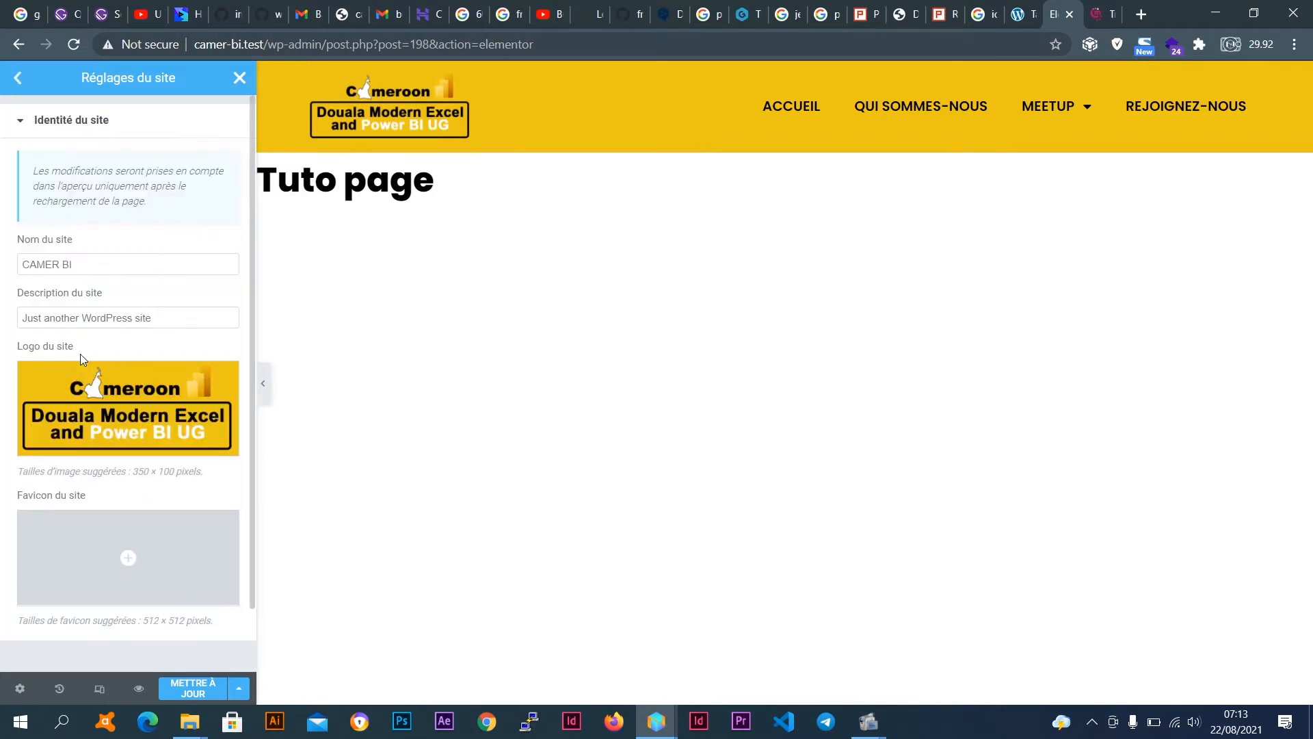
pyautogui.click(88, 264)
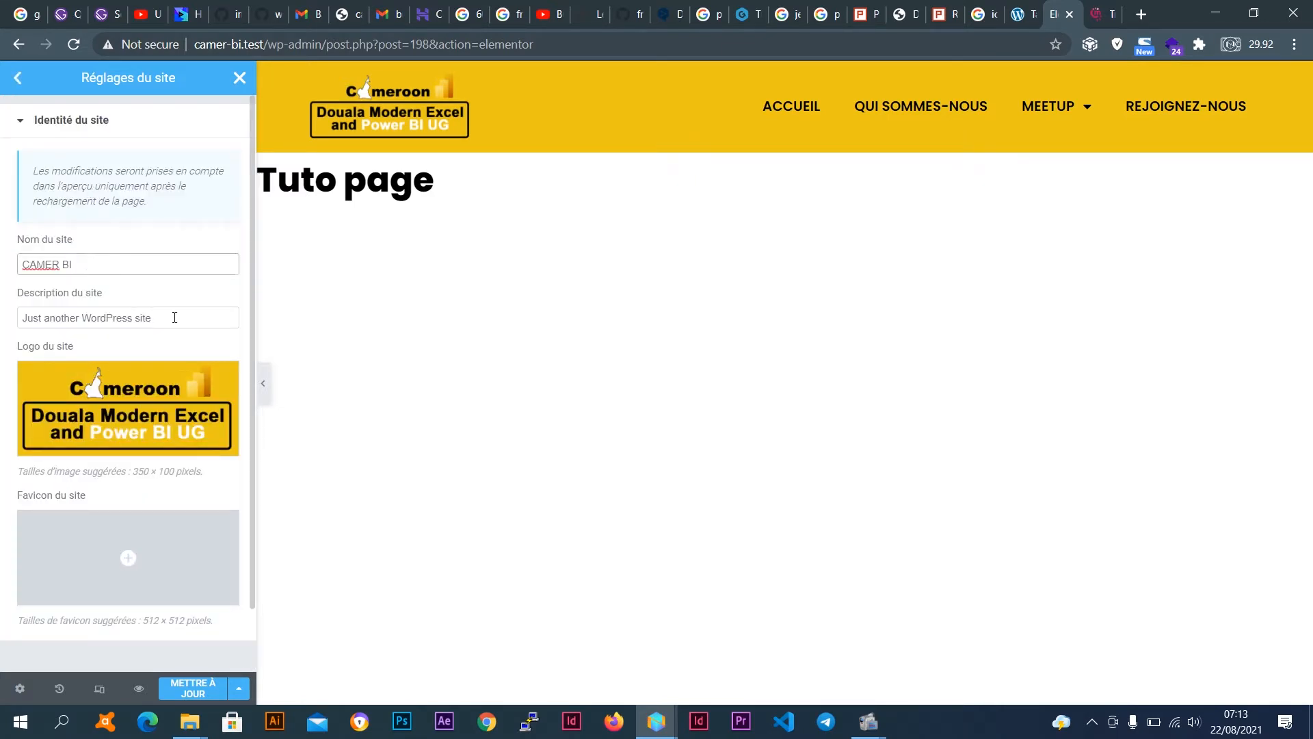
pyautogui.moveTo(174, 317); pyautogui.dragTo(20, 335)
pyautogui.scroll(-1, 130, 342)
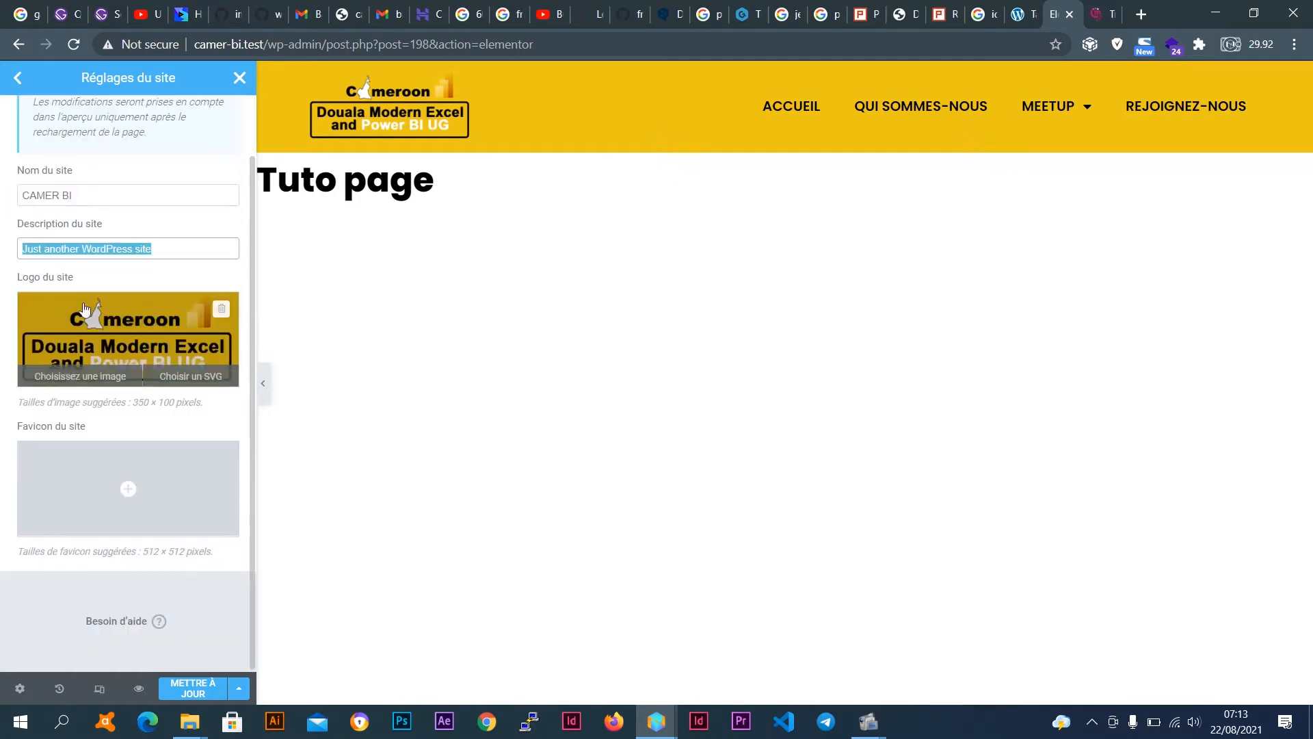
pyautogui.moveTo(177, 249); pyautogui.dragTo(3, 260)
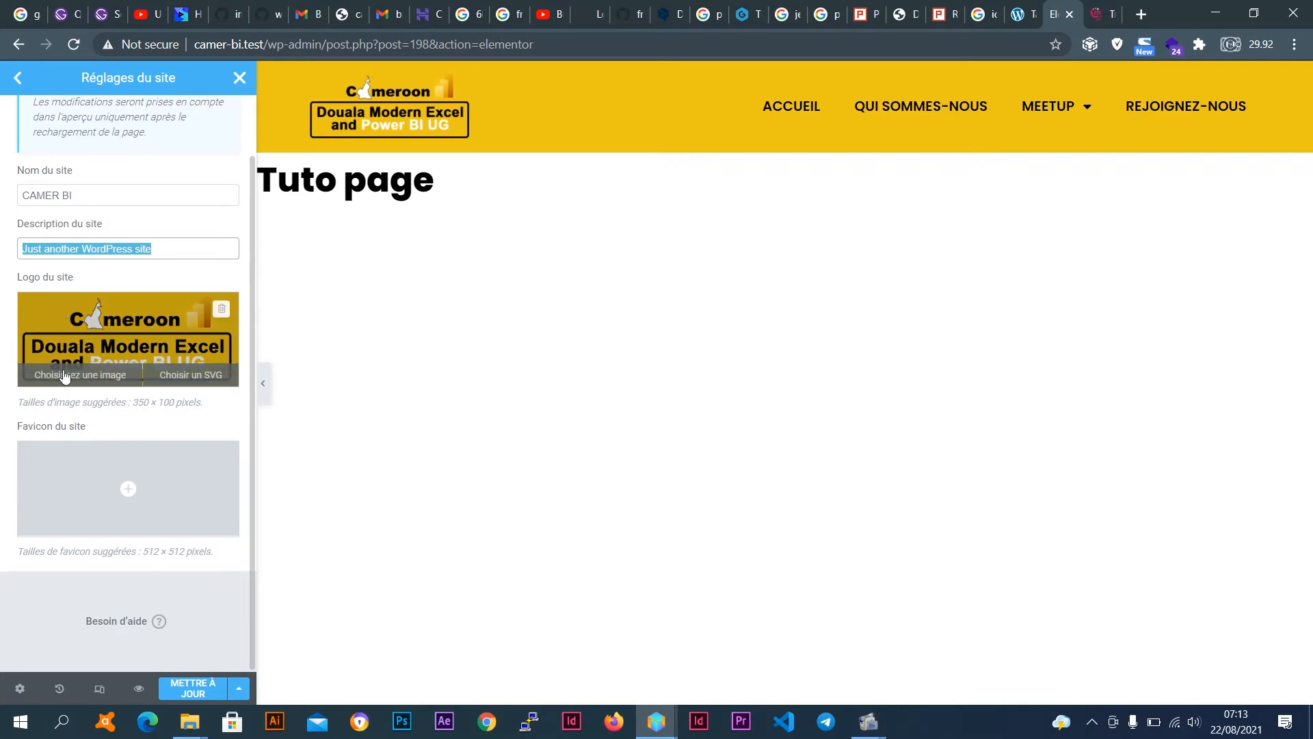
pyautogui.moveTo(133, 486)
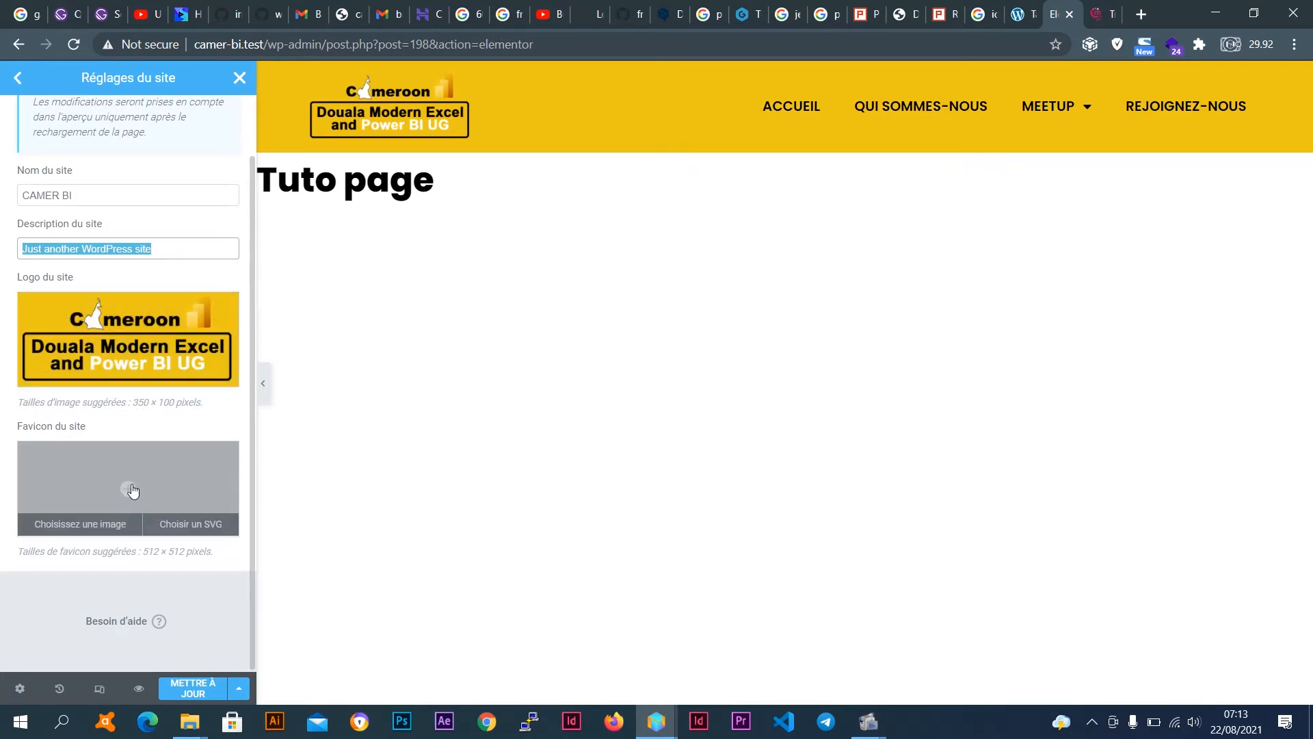
pyautogui.scroll(1, 176, 283)
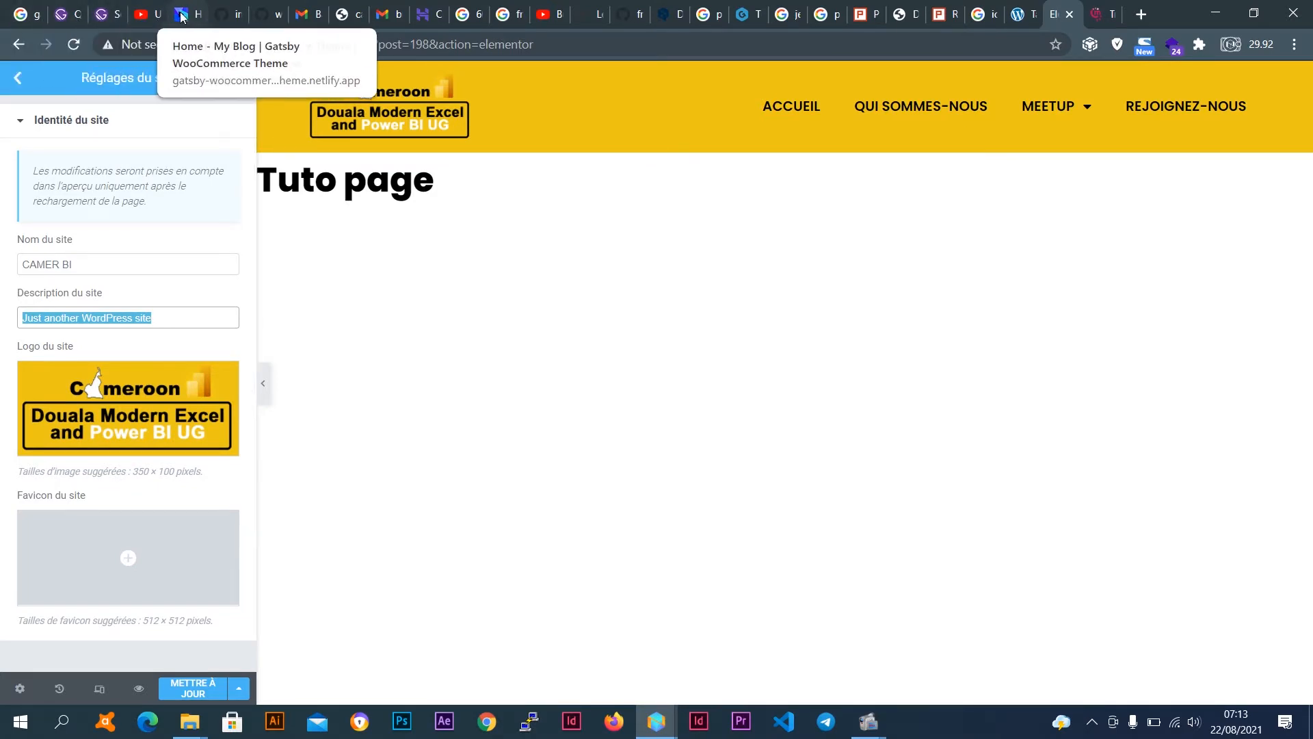
pyautogui.click(18, 78)
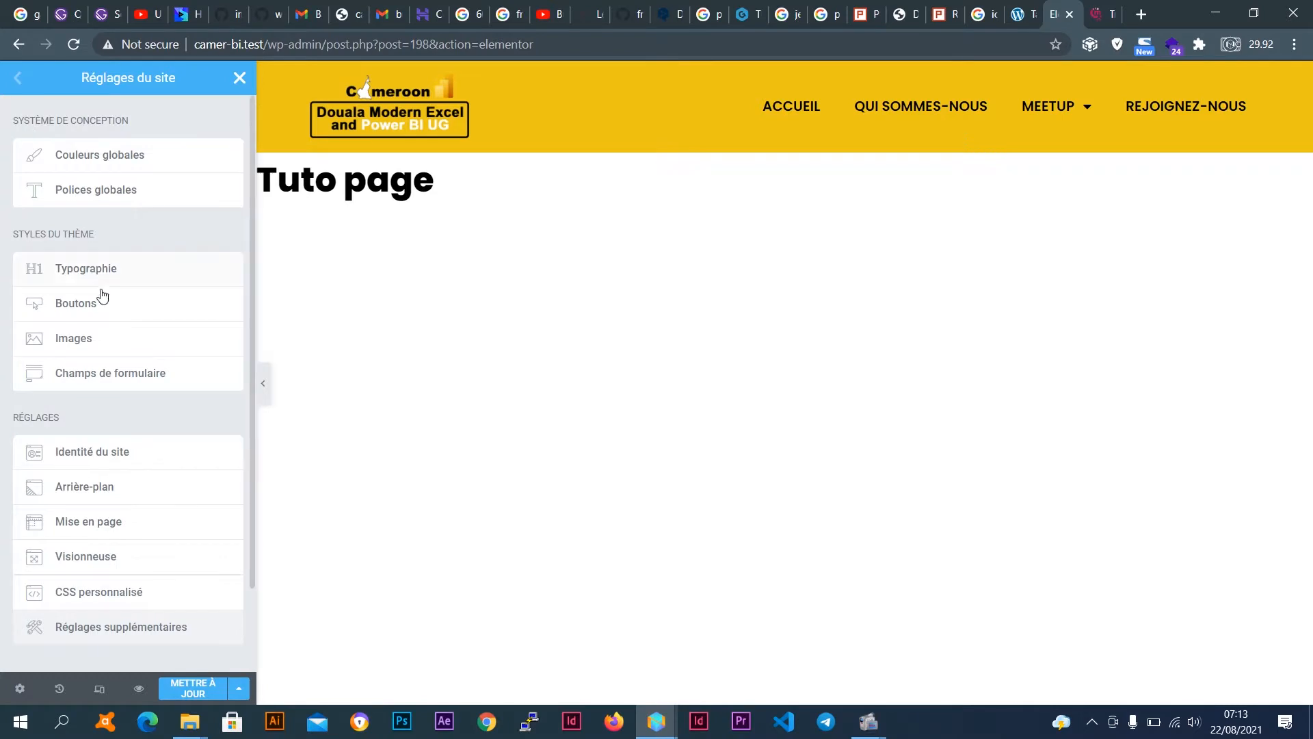
# View the custom CSS editor in the site settings, and close the site settings to return to the widget library.
pyautogui.scroll(-2, 142, 403)
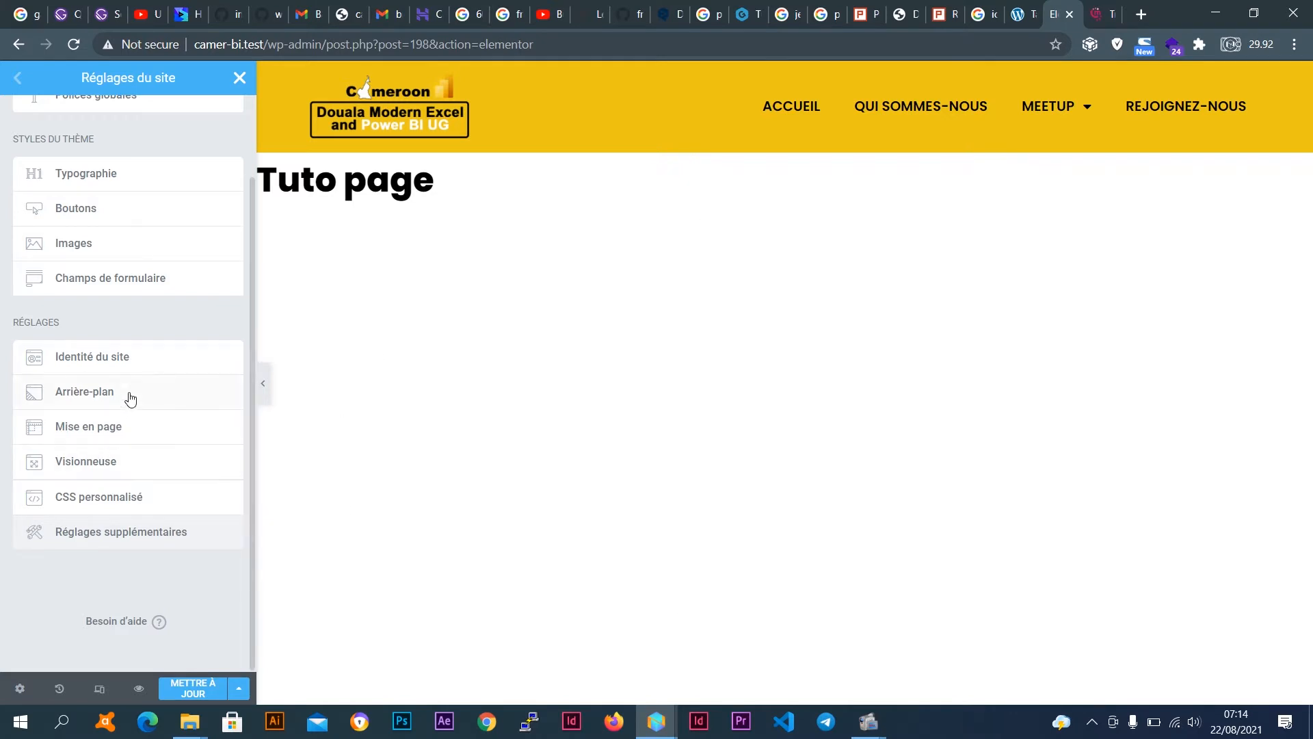
pyautogui.click(116, 499)
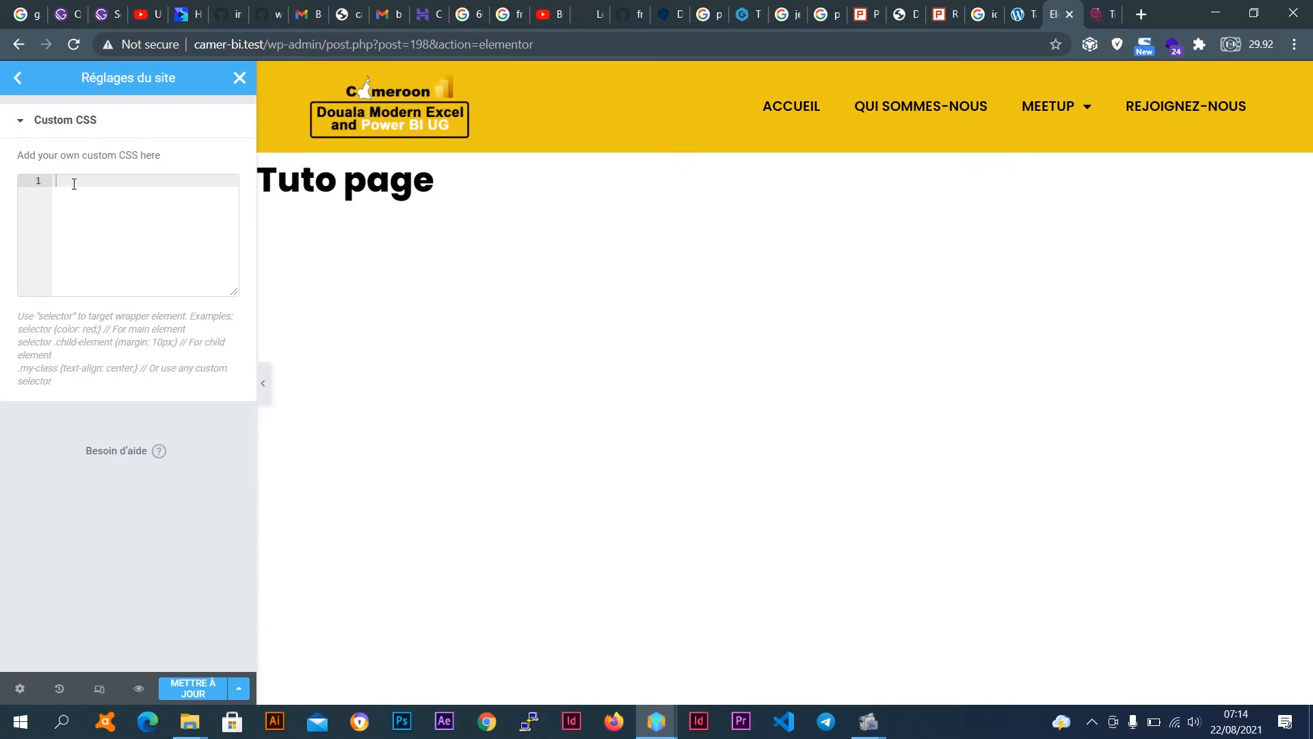
pyautogui.click(18, 79)
pyautogui.scroll(-2, 185, 489)
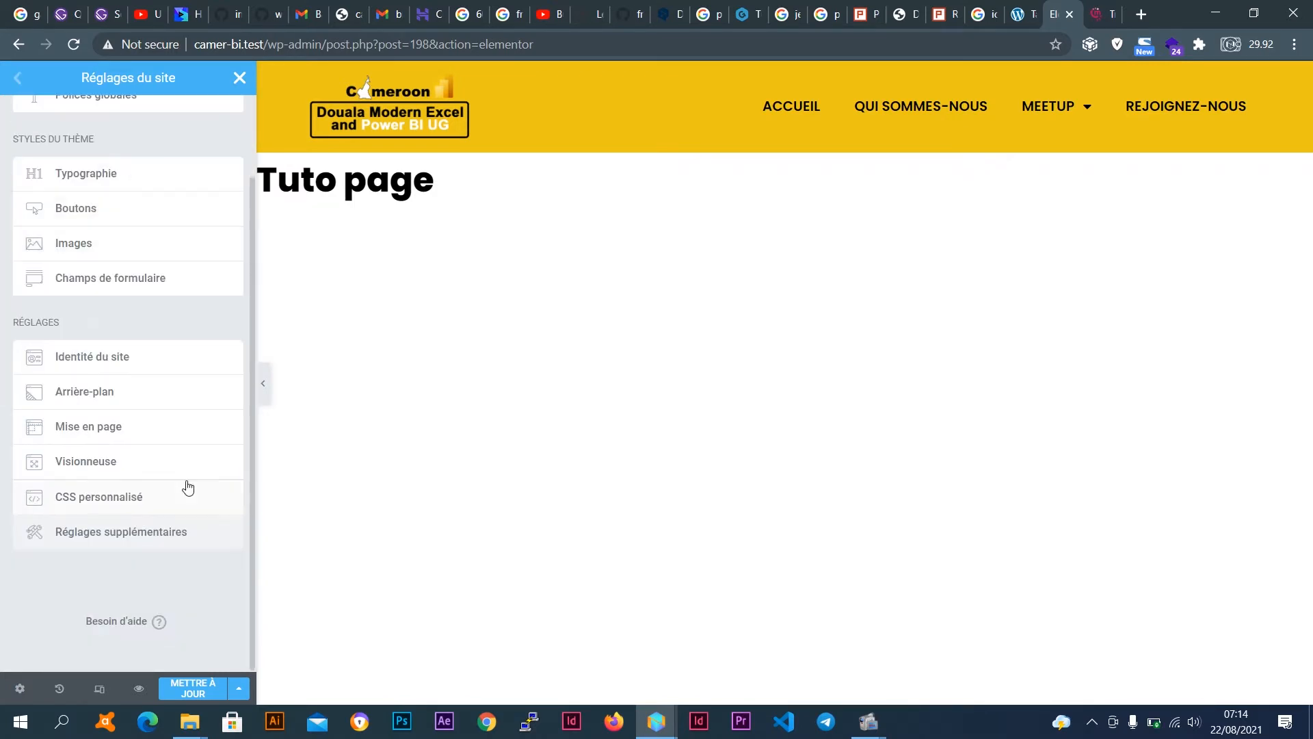
pyautogui.scroll(2, 188, 487)
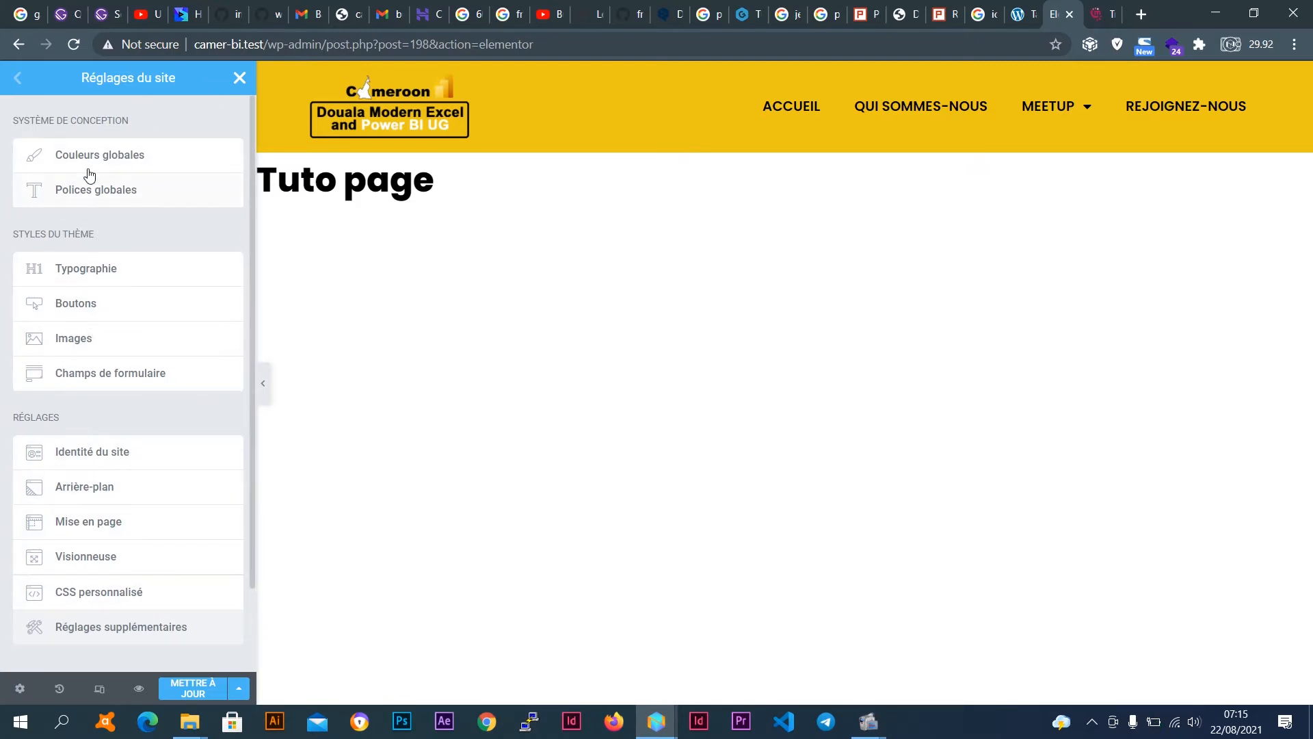
pyautogui.click(239, 78)
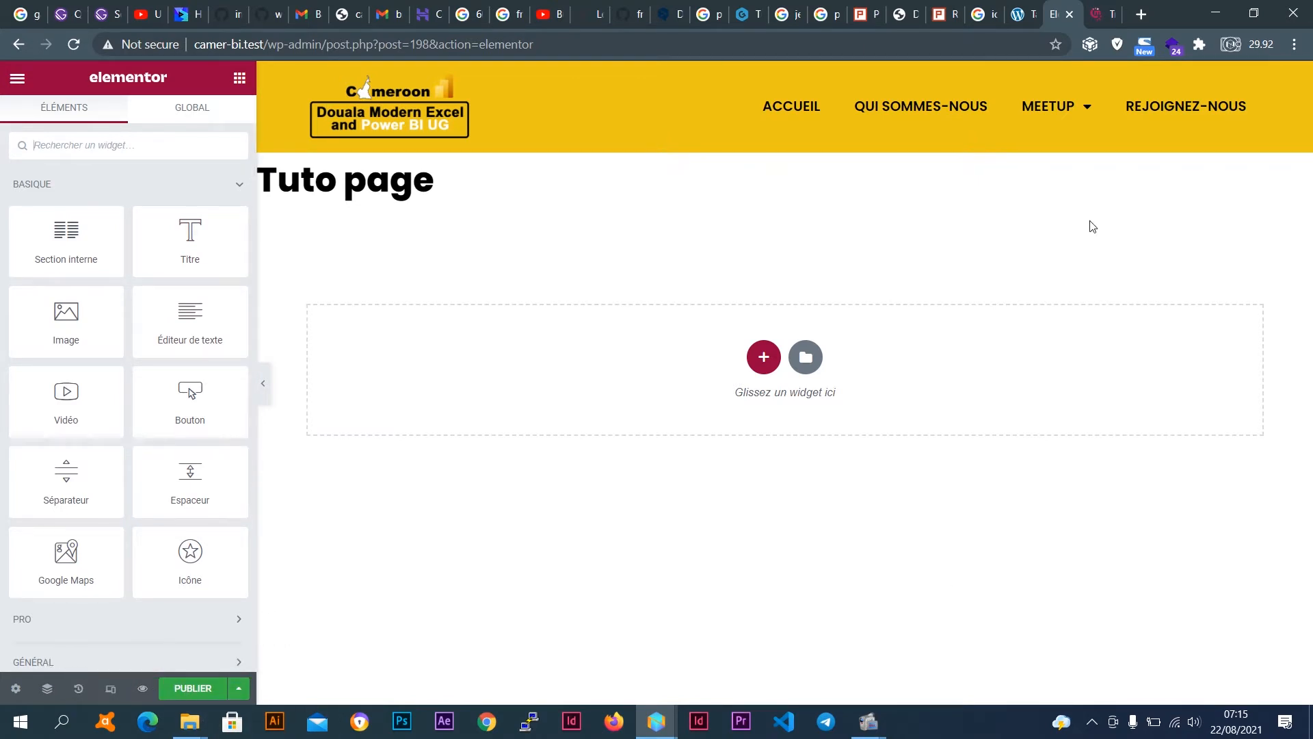
# View the options for saving a draft or template, and preview Tuto page in a separate tab before returning to the editor.
pyautogui.click(238, 689)
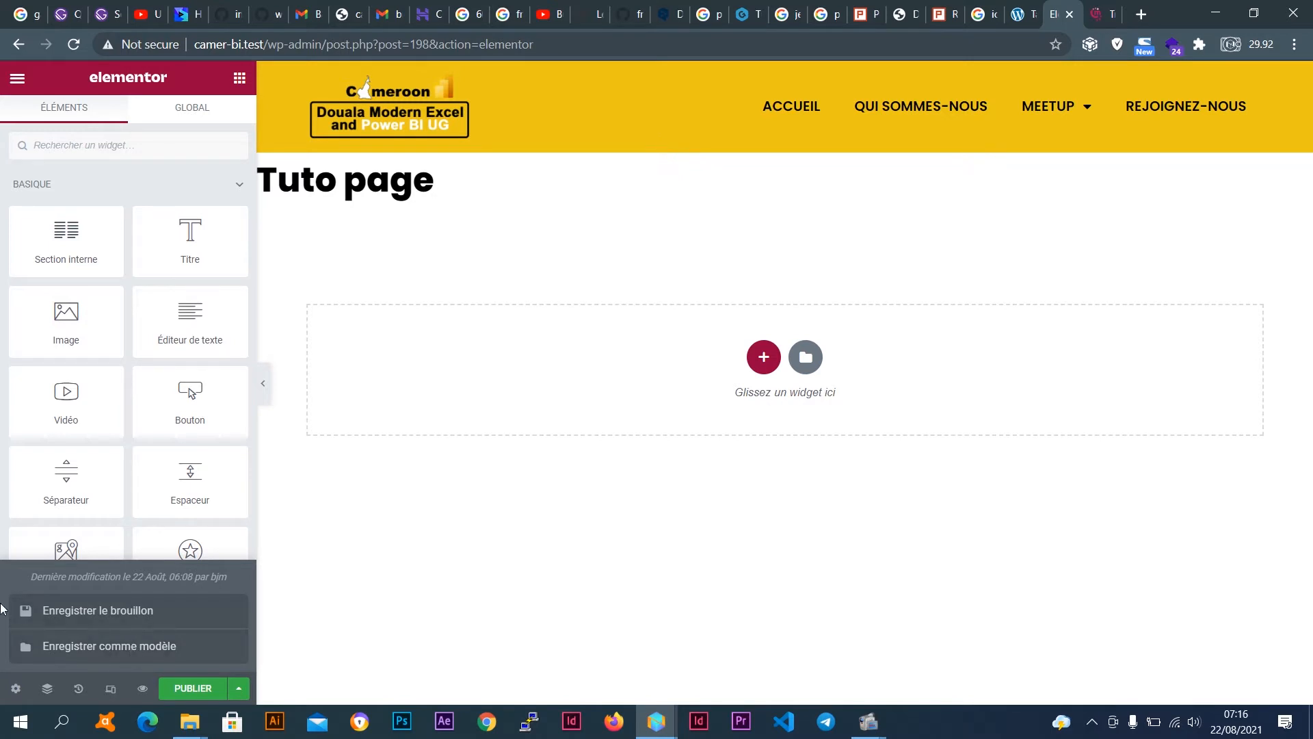
pyautogui.click(238, 688)
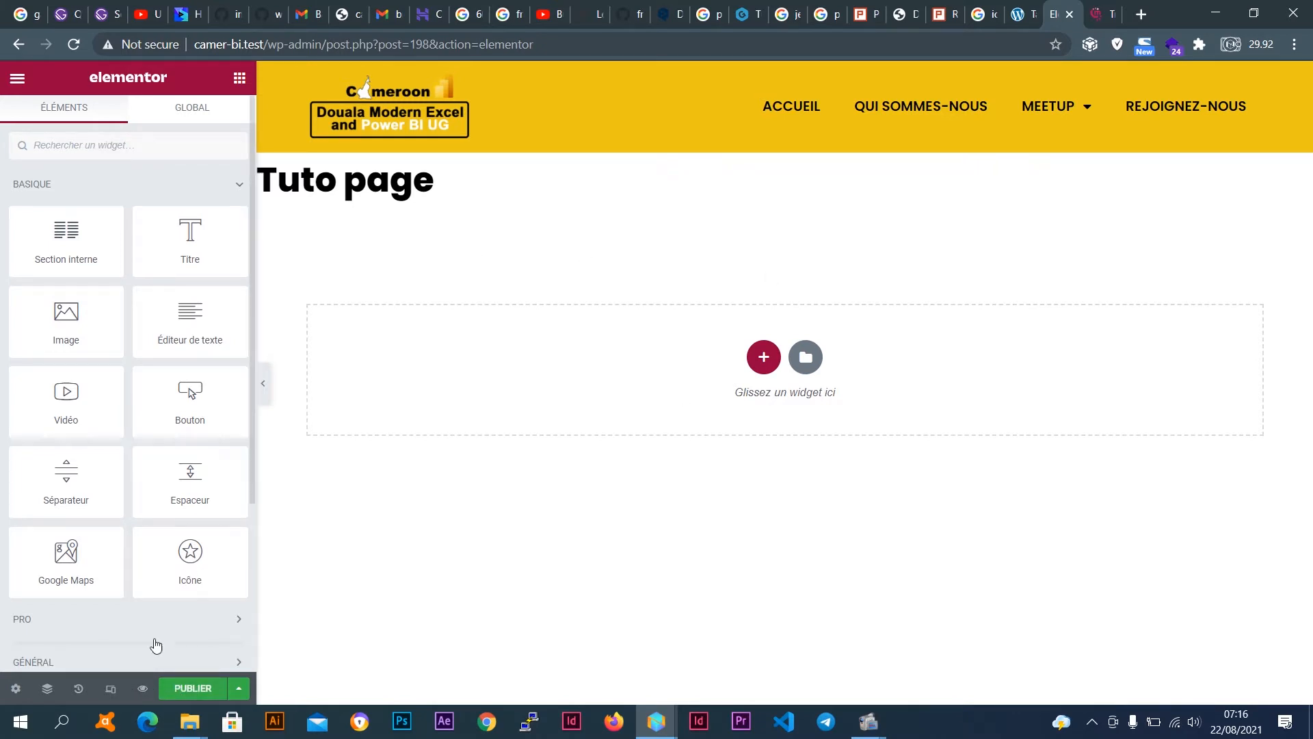
pyautogui.click(142, 689)
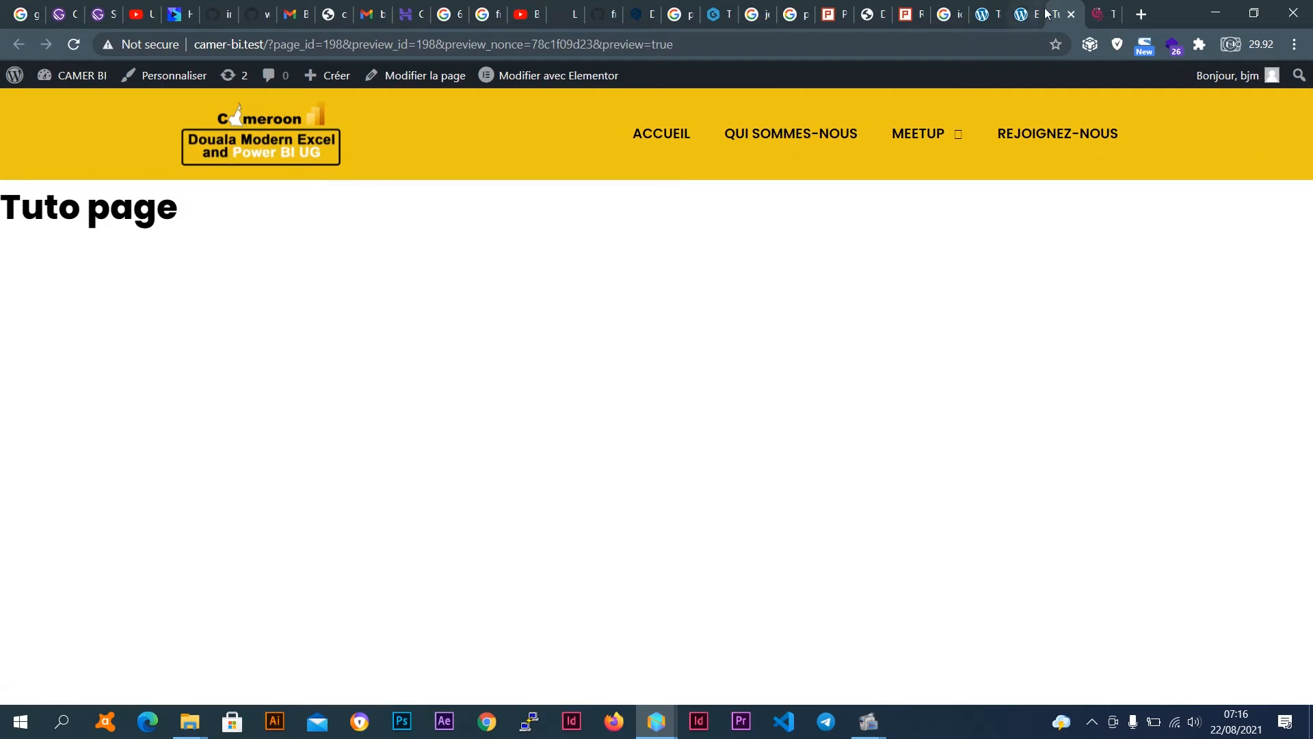
pyautogui.click(1071, 14)
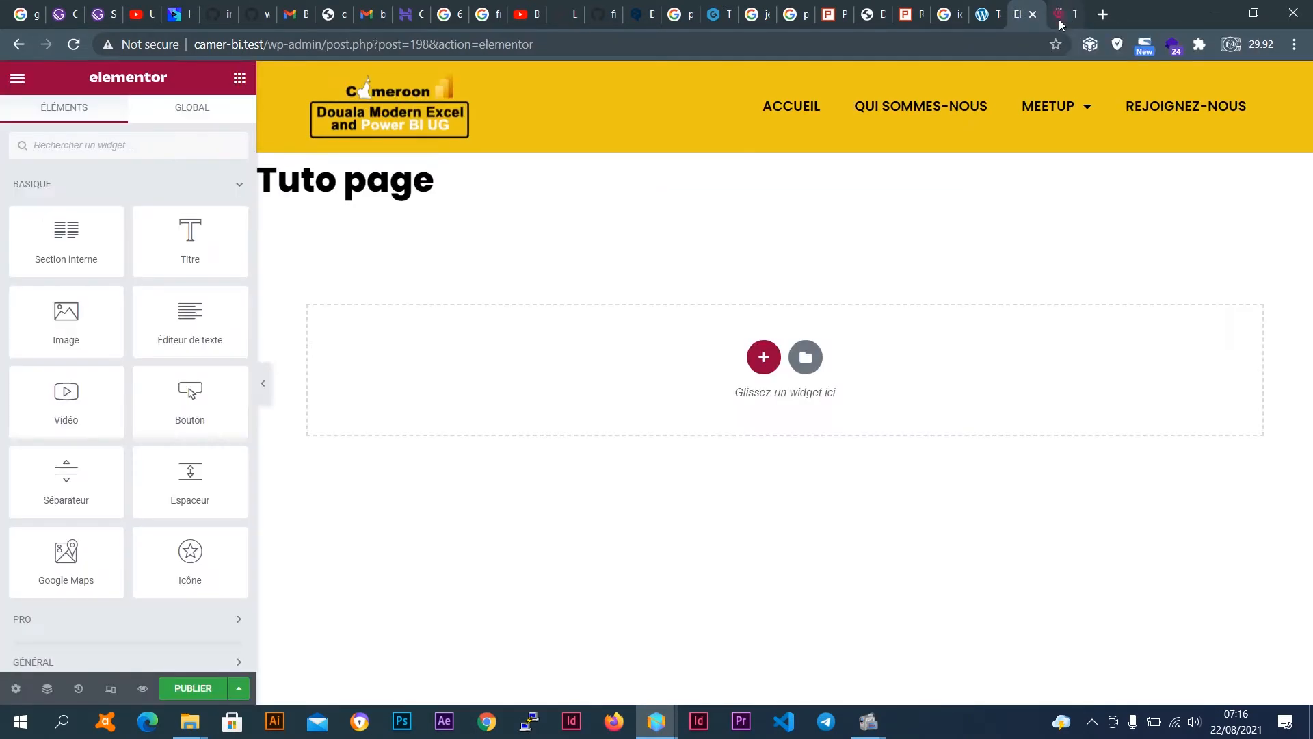
# View the page in responsive mode at mobile size, and expand and collapse the header's navigation menu.
pyautogui.click(108, 688)
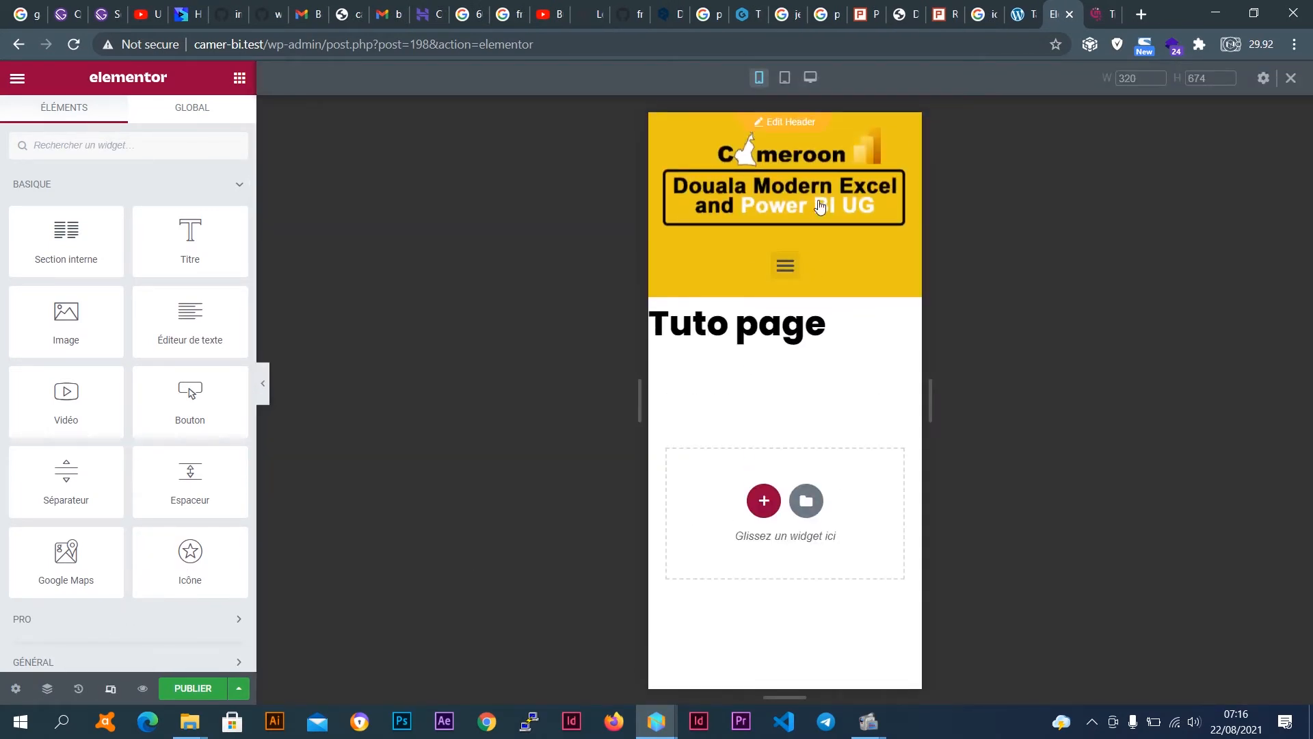
pyautogui.click(785, 265)
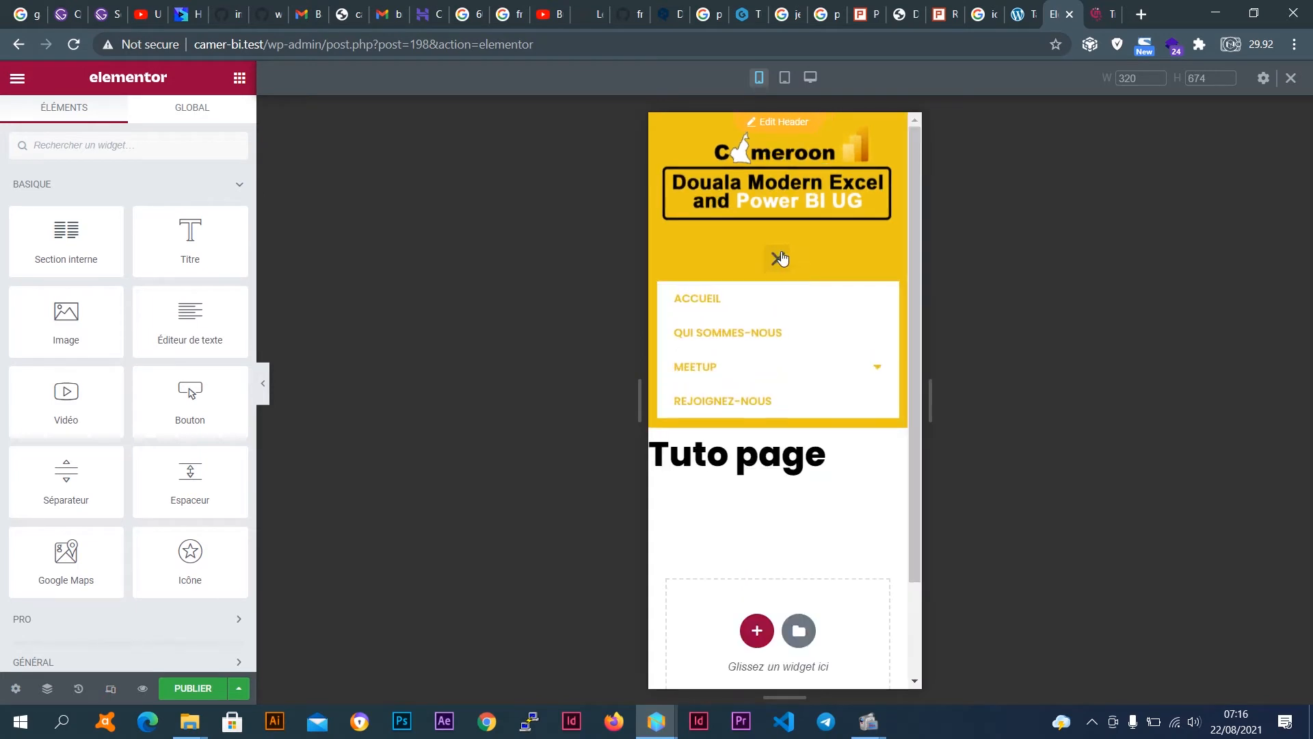
pyautogui.click(781, 259)
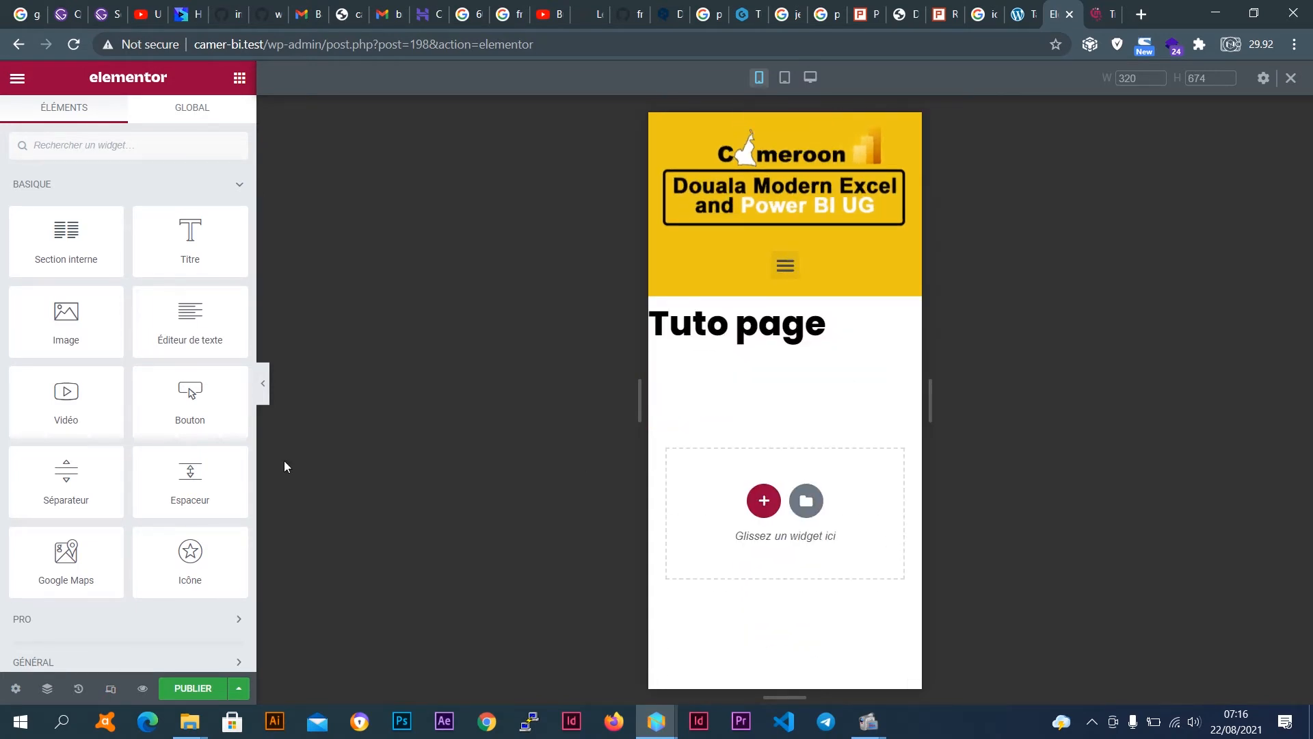
pyautogui.click(110, 690)
pyautogui.click(111, 690)
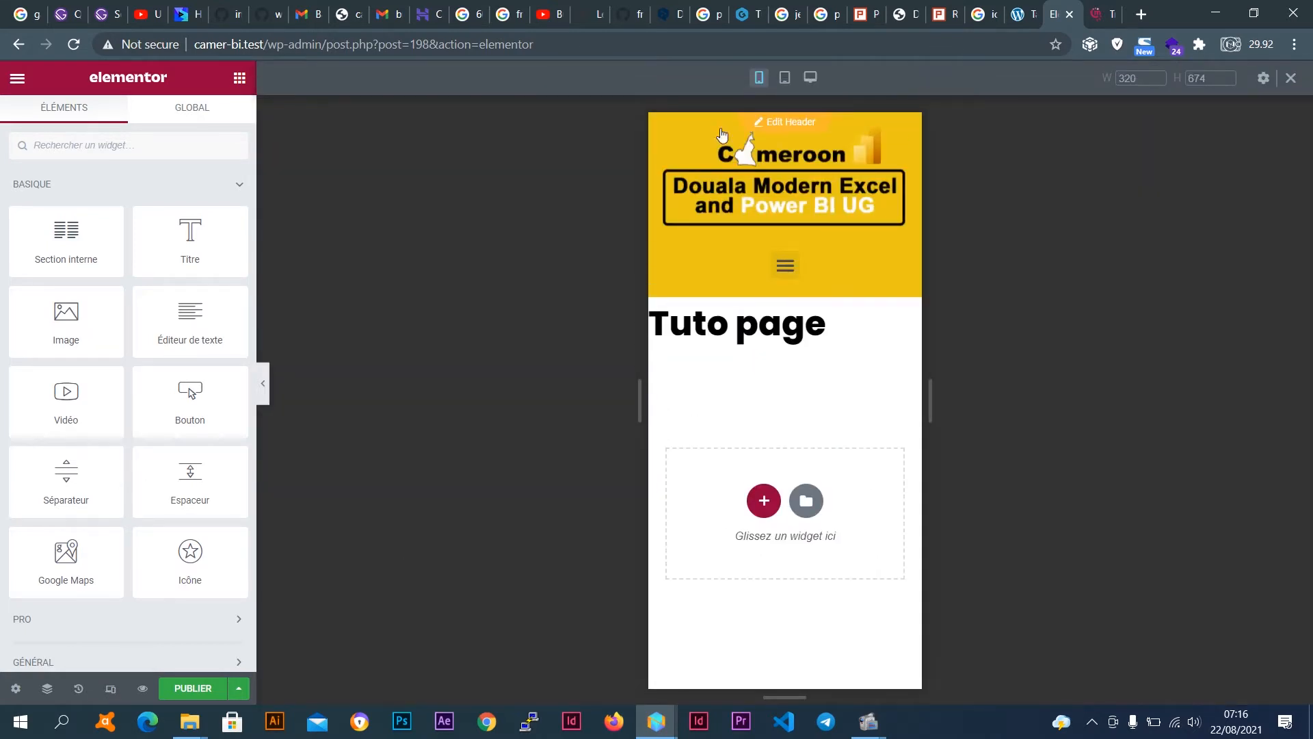
# Compare the page's tablet and desktop previews, ending on the tablet preview.
pyautogui.click(785, 80)
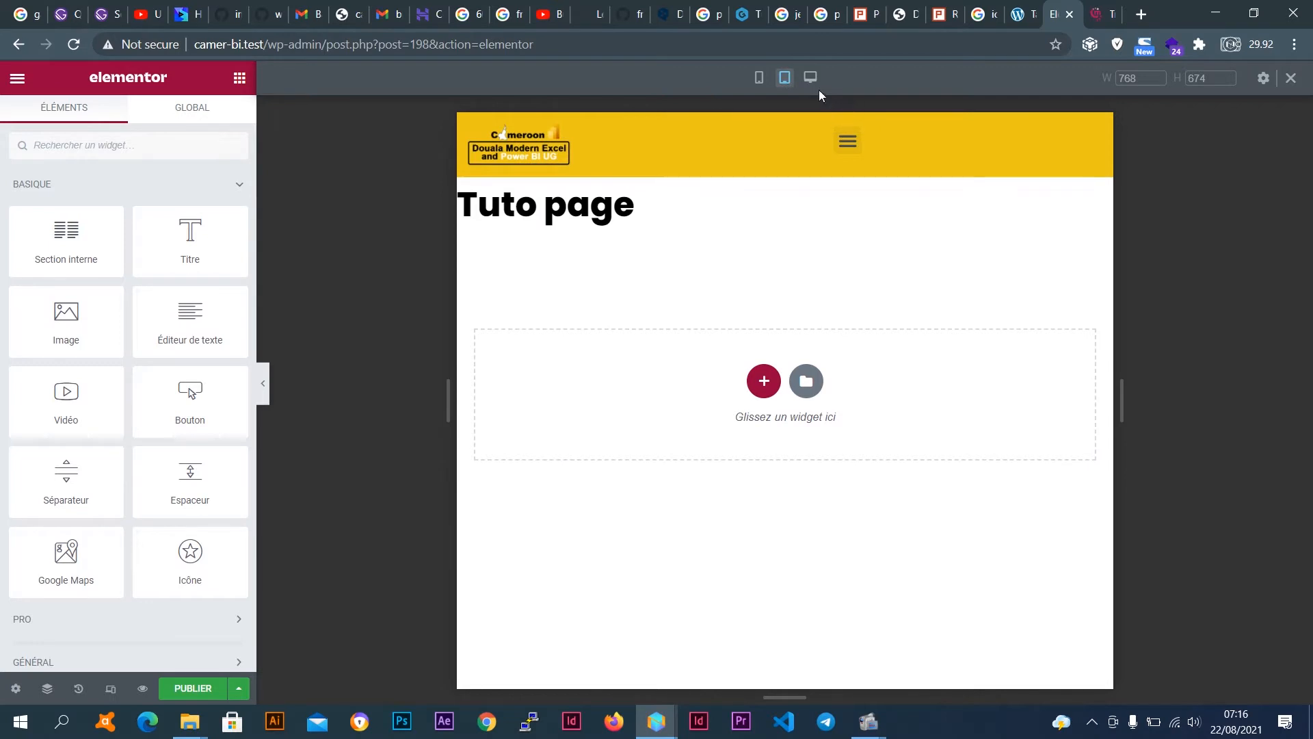
pyautogui.click(811, 79)
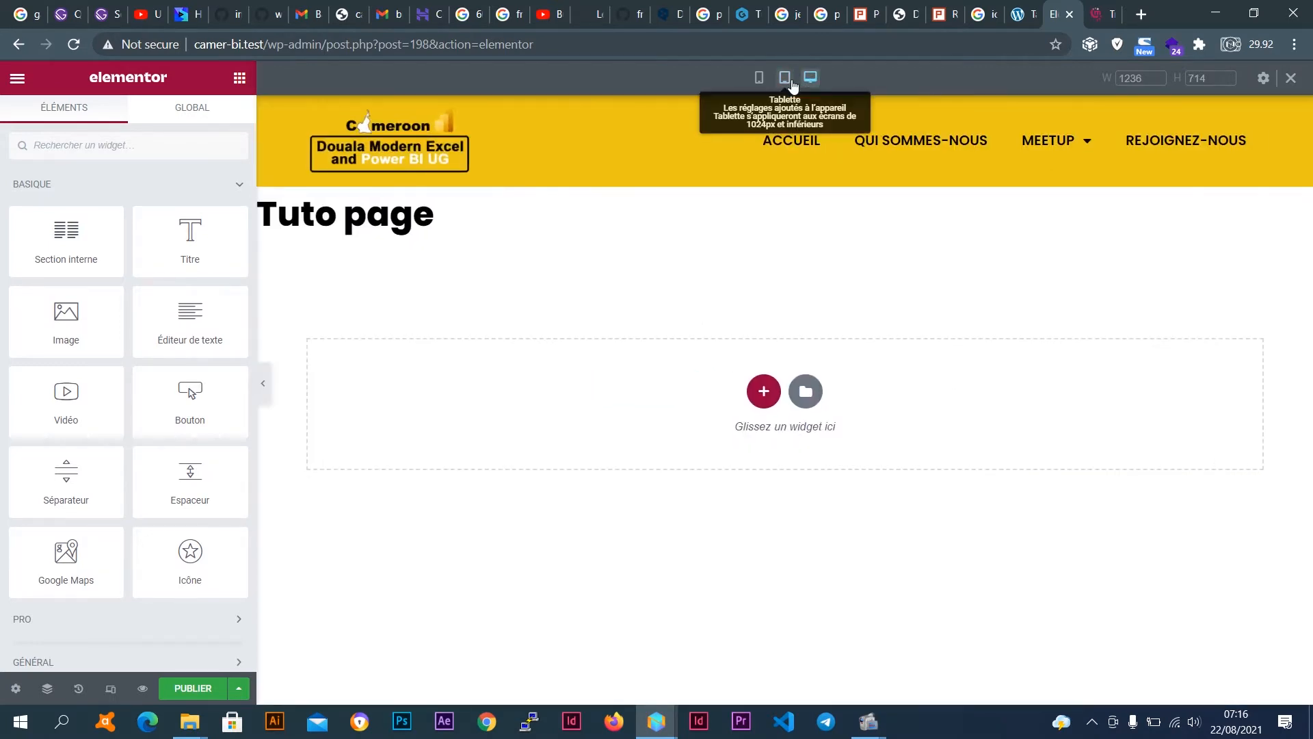
pyautogui.click(783, 80)
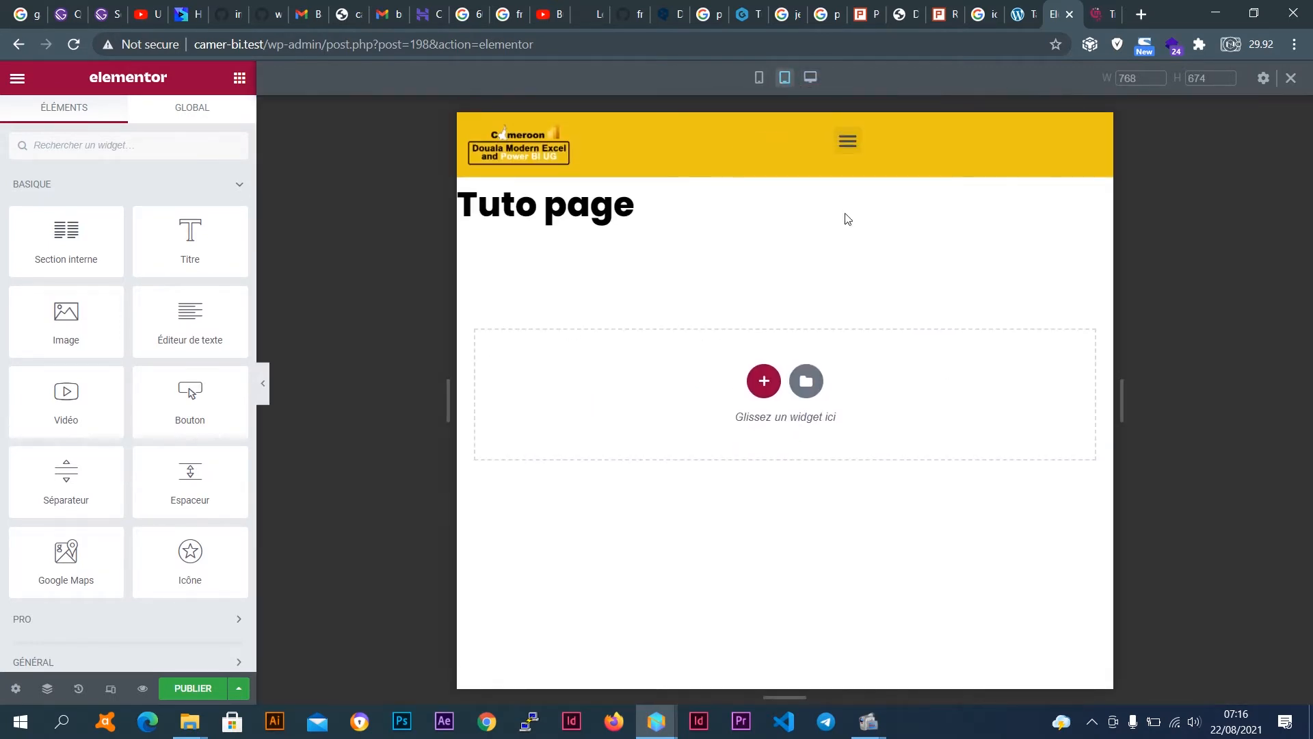
# Examine the mobile and tablet breakpoints (Points de rupture) in the site settings, and leave responsive mode.
pyautogui.click(1264, 81)
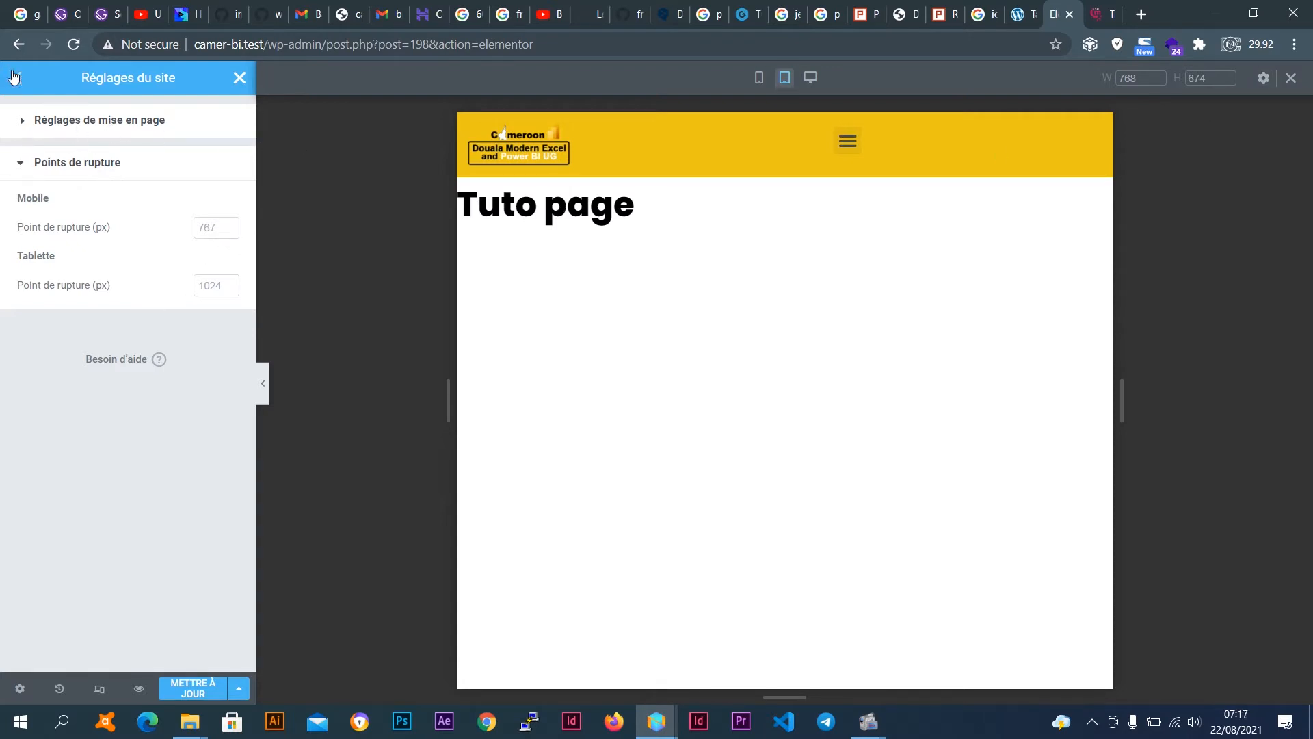
pyautogui.click(13, 76)
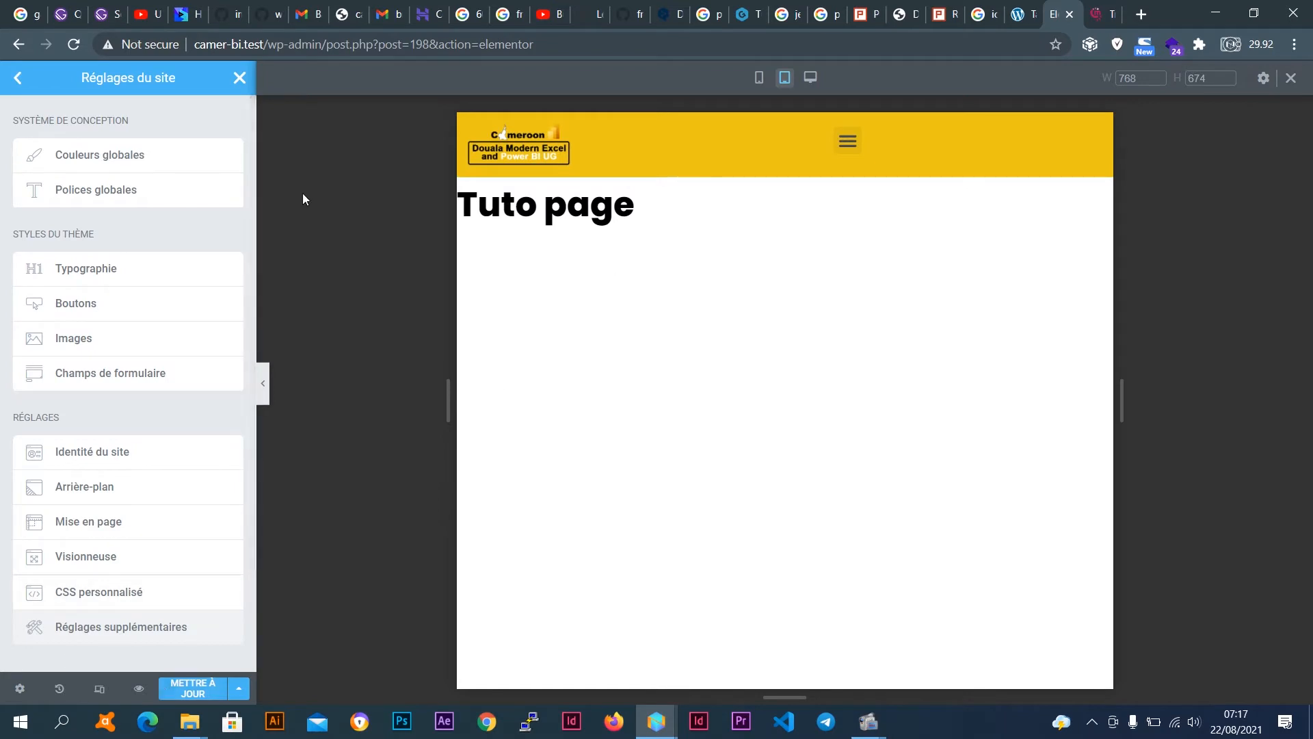
pyautogui.click(239, 78)
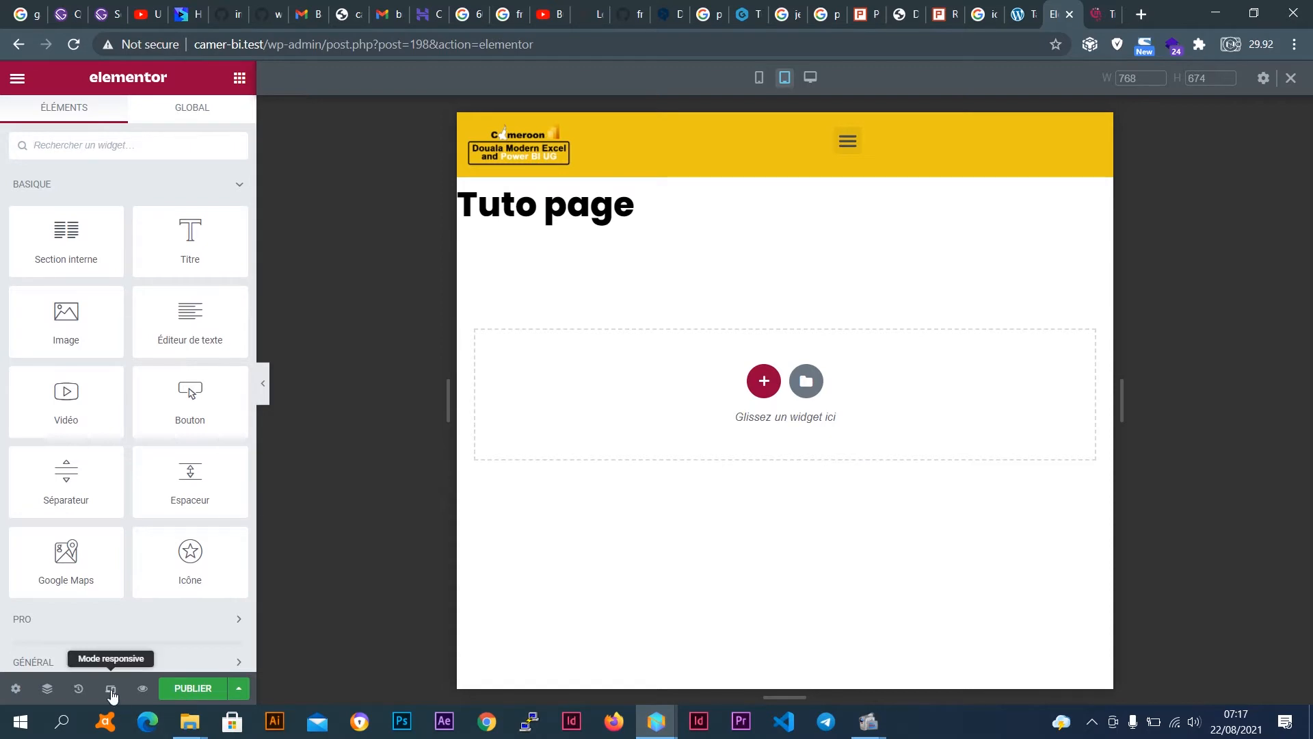
pyautogui.click(112, 692)
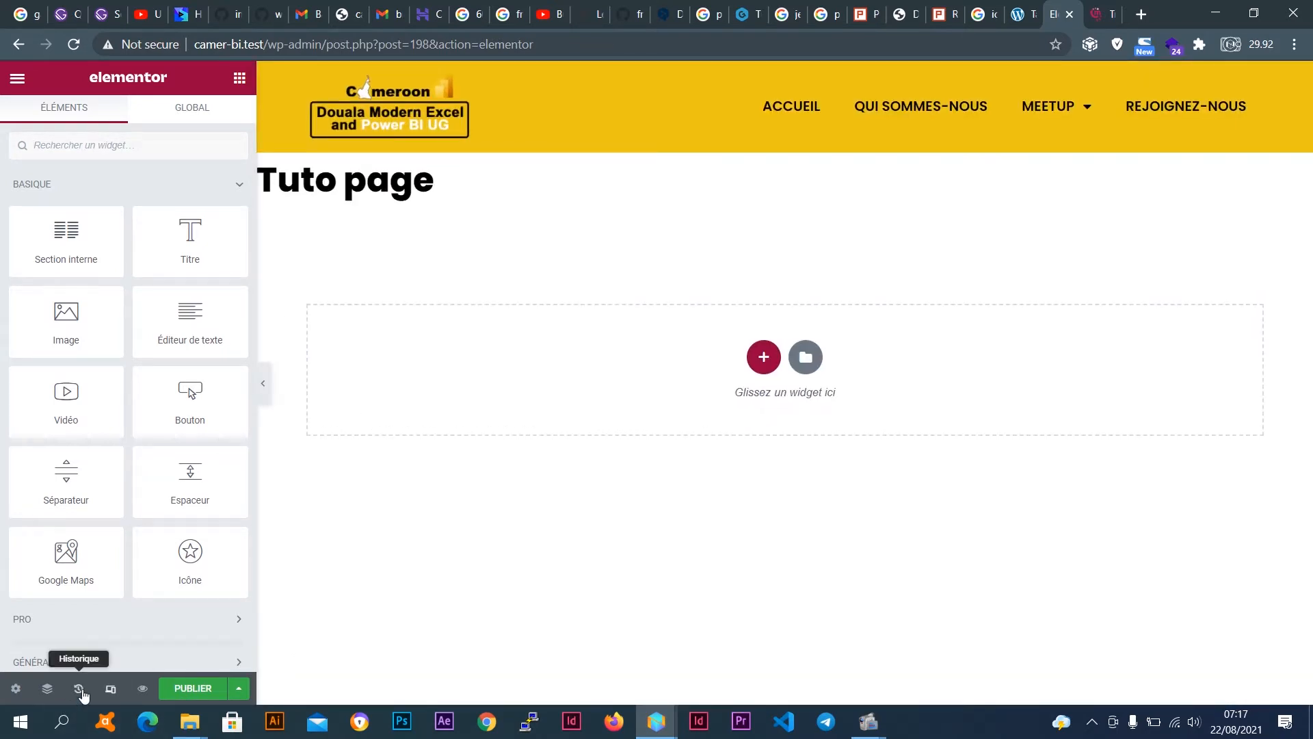
# View the page's Historique, and open the Navigateur, move it lower on the canvas and close it.
pyautogui.click(80, 689)
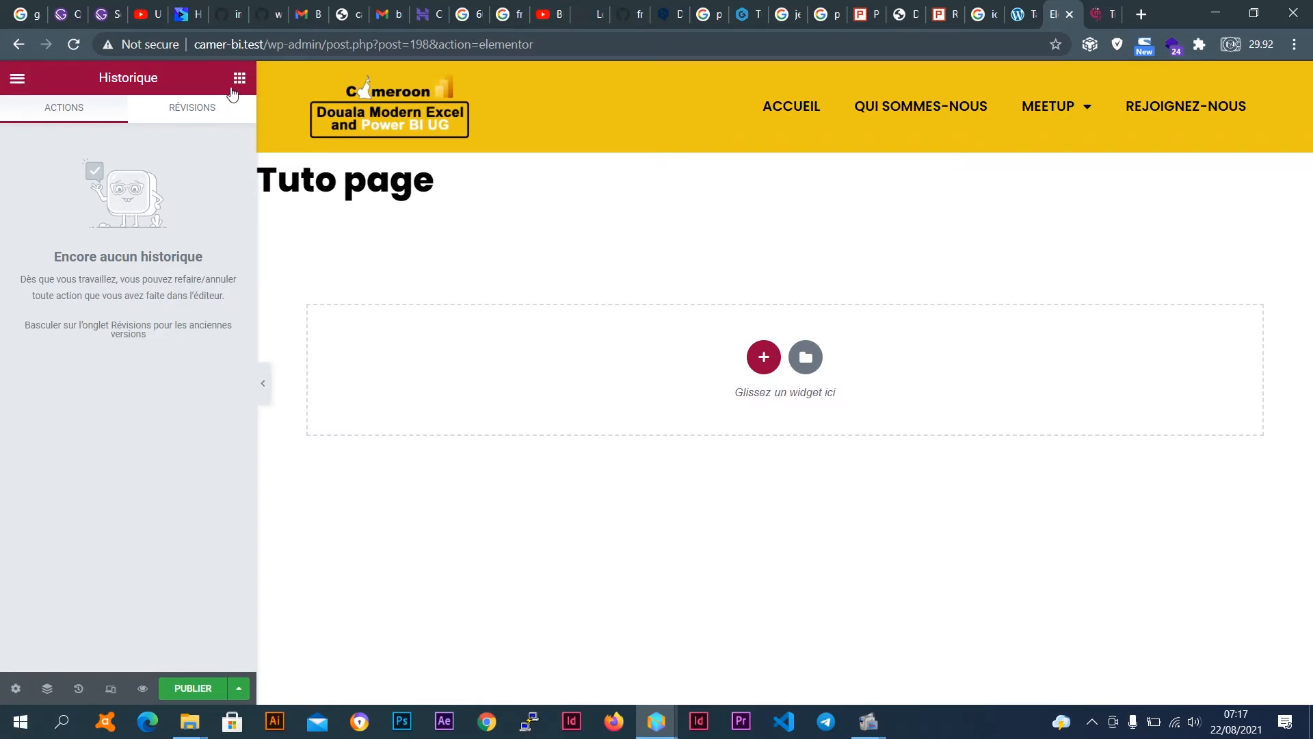
pyautogui.click(239, 79)
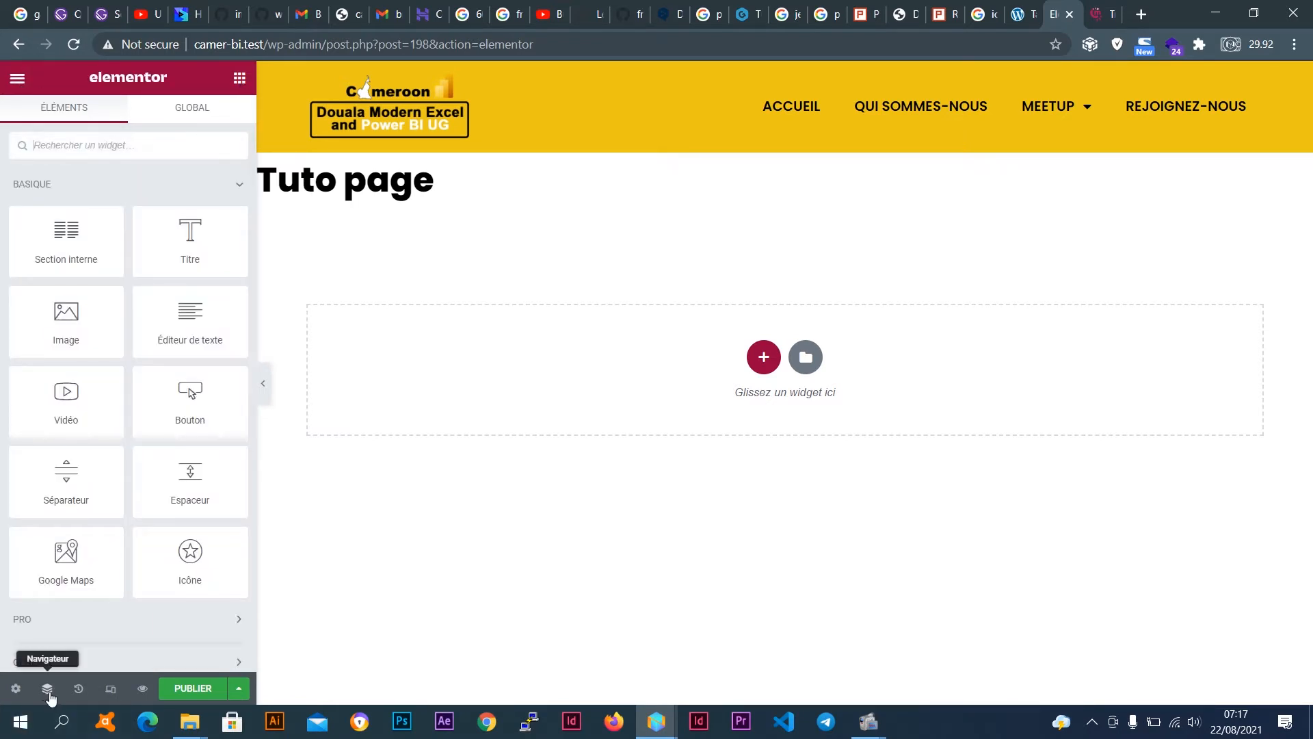
pyautogui.click(48, 691)
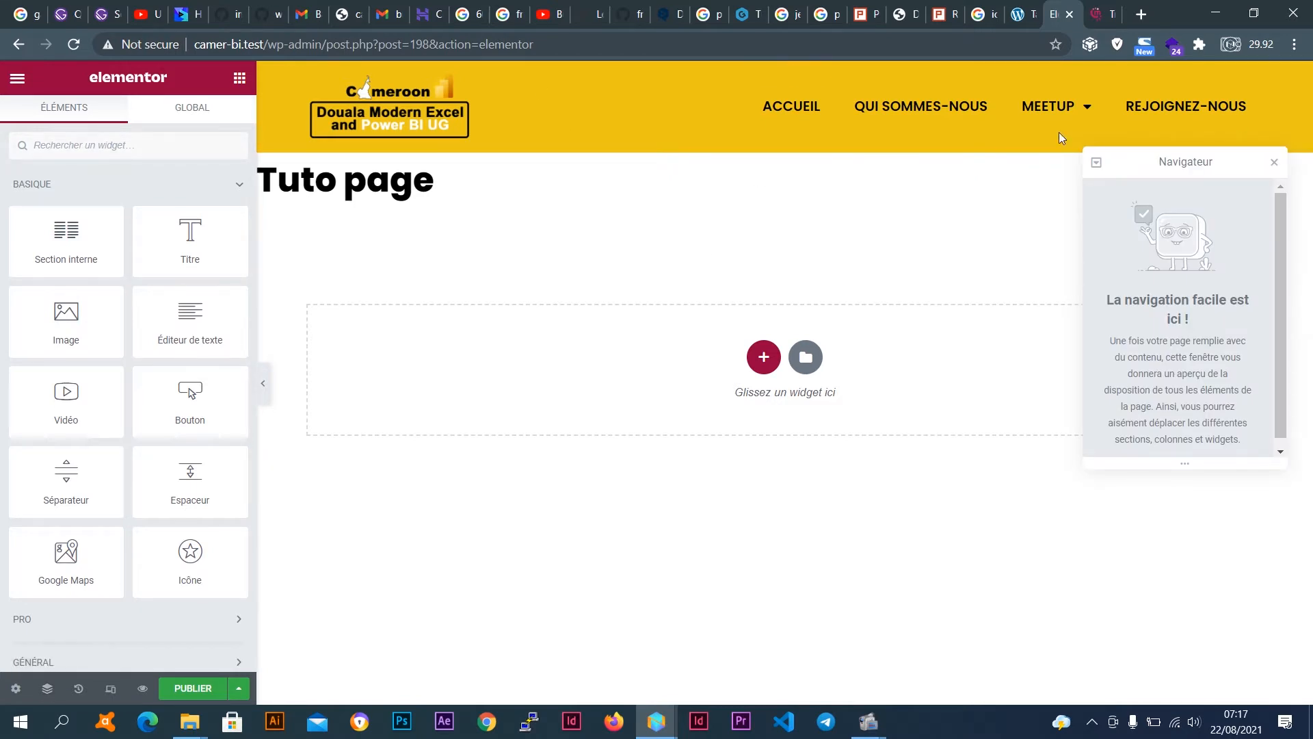
pyautogui.moveTo(1257, 165); pyautogui.dragTo(1234, 302)
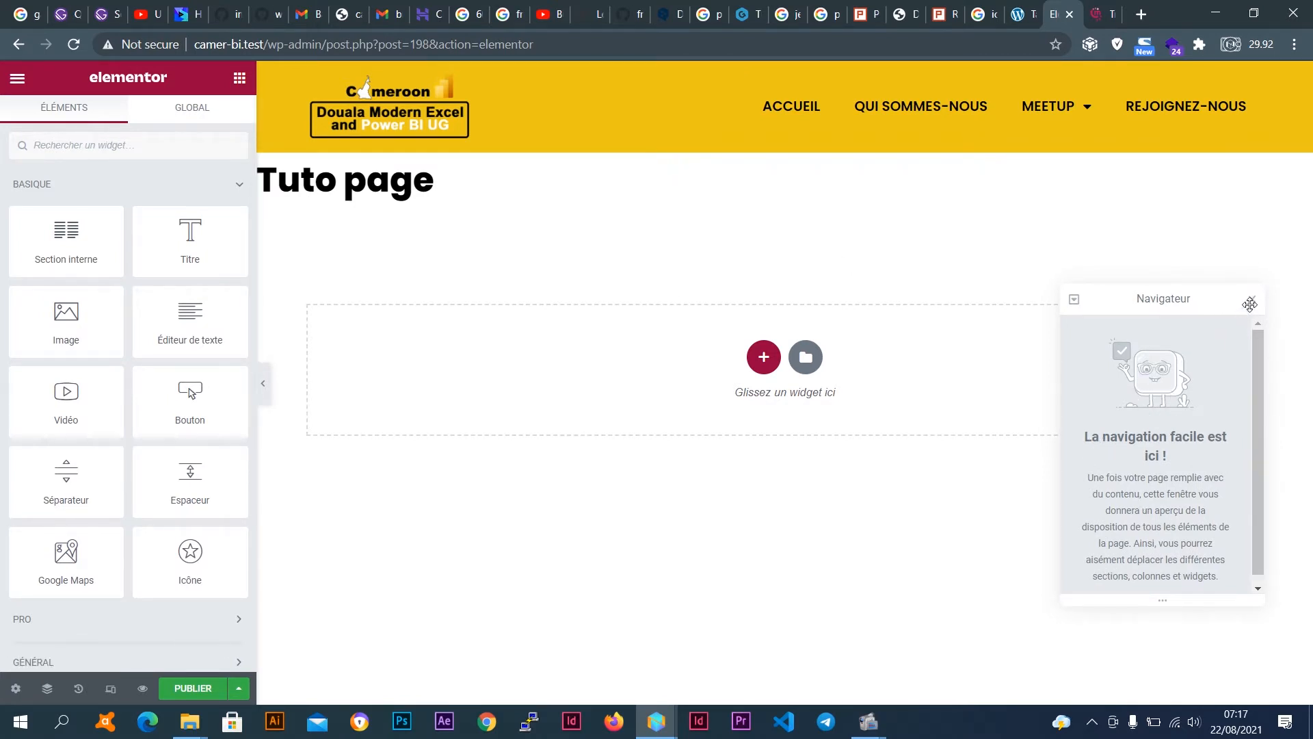
pyautogui.click(1252, 300)
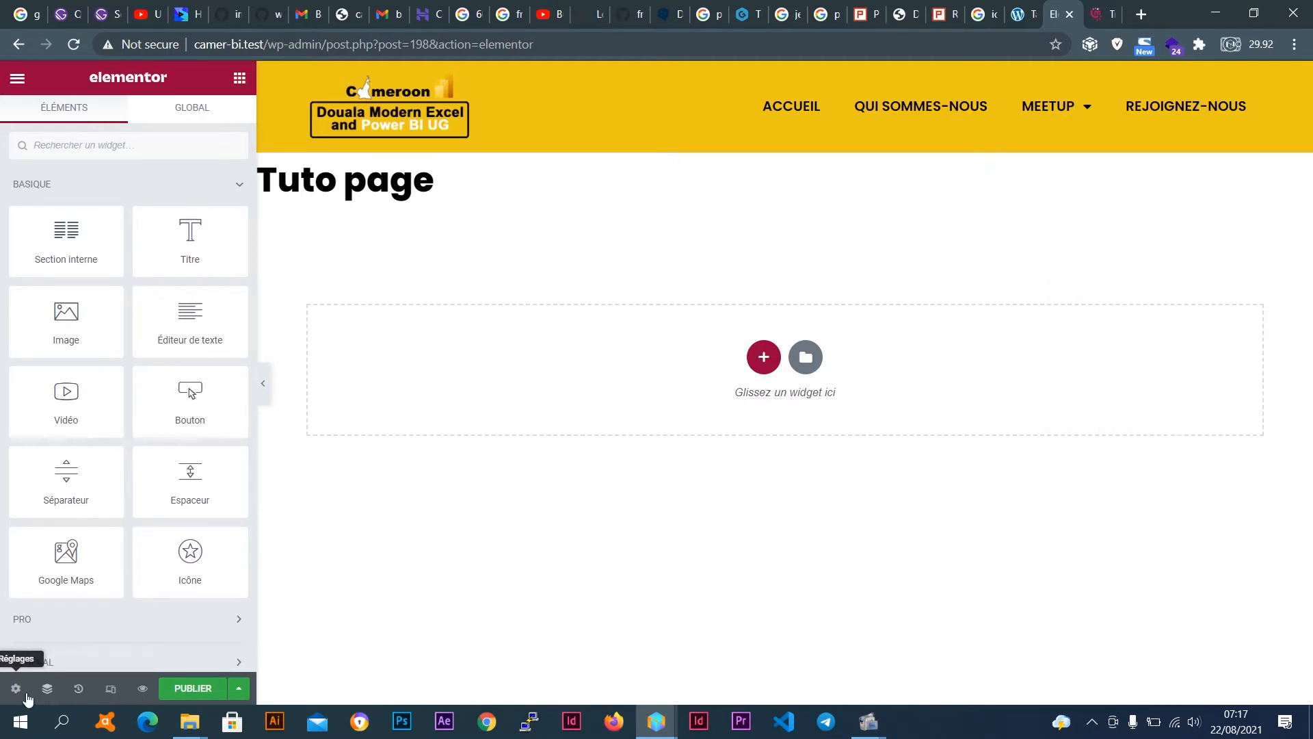
# Examine the page settings' title, status and page template options, keeping Brouillon and Par défaut.
pyautogui.click(17, 691)
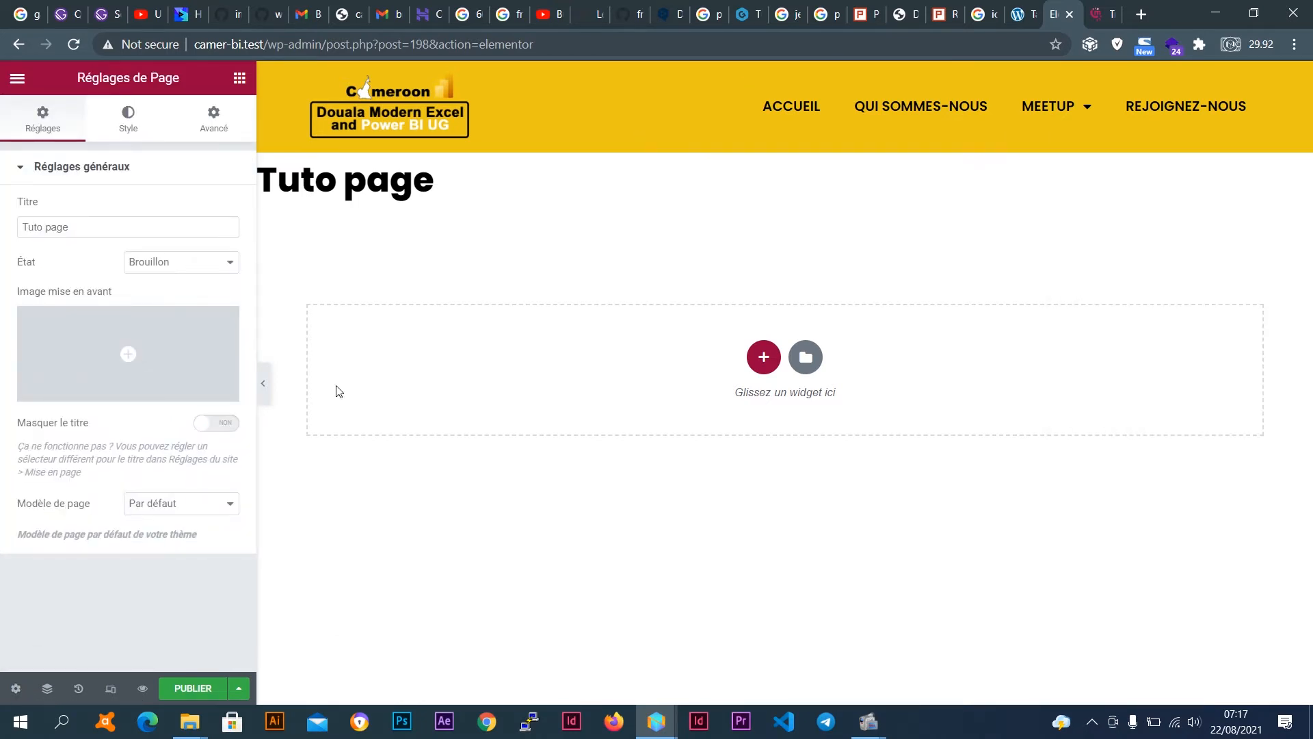
pyautogui.click(95, 230)
pyautogui.click(213, 266)
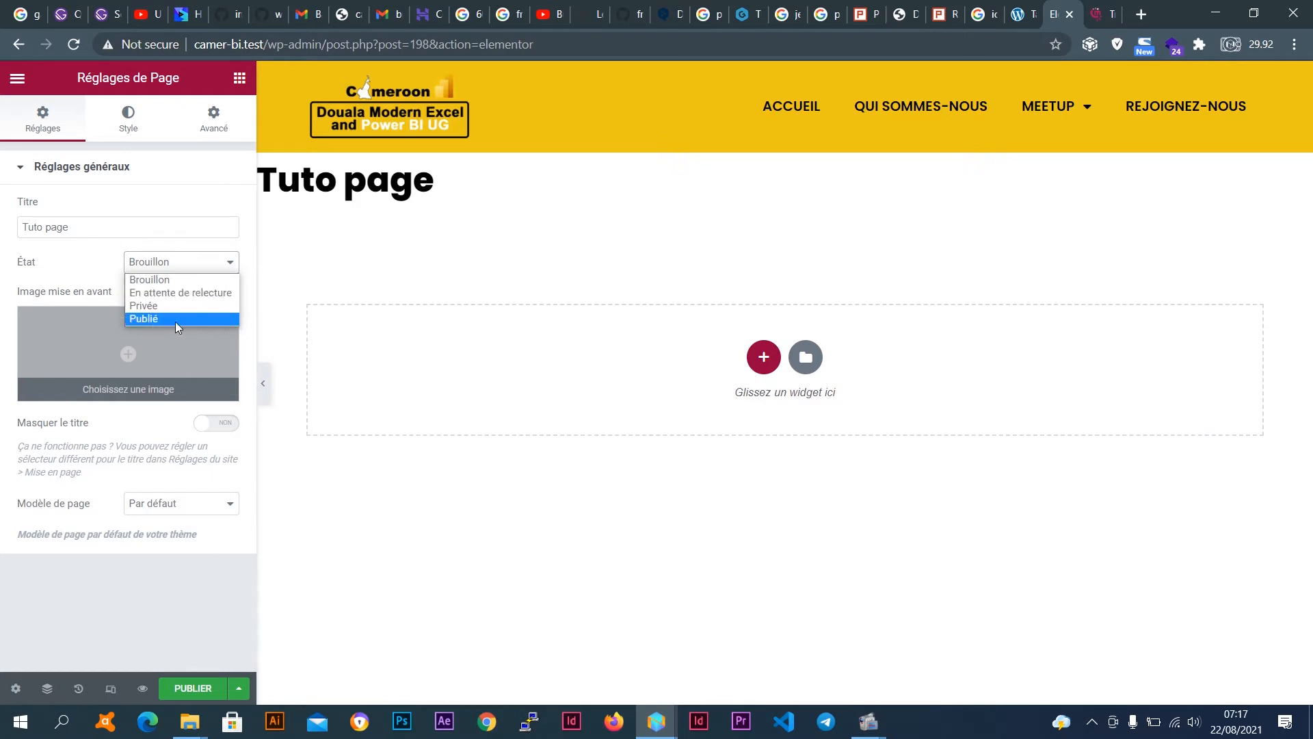
pyautogui.click(141, 272)
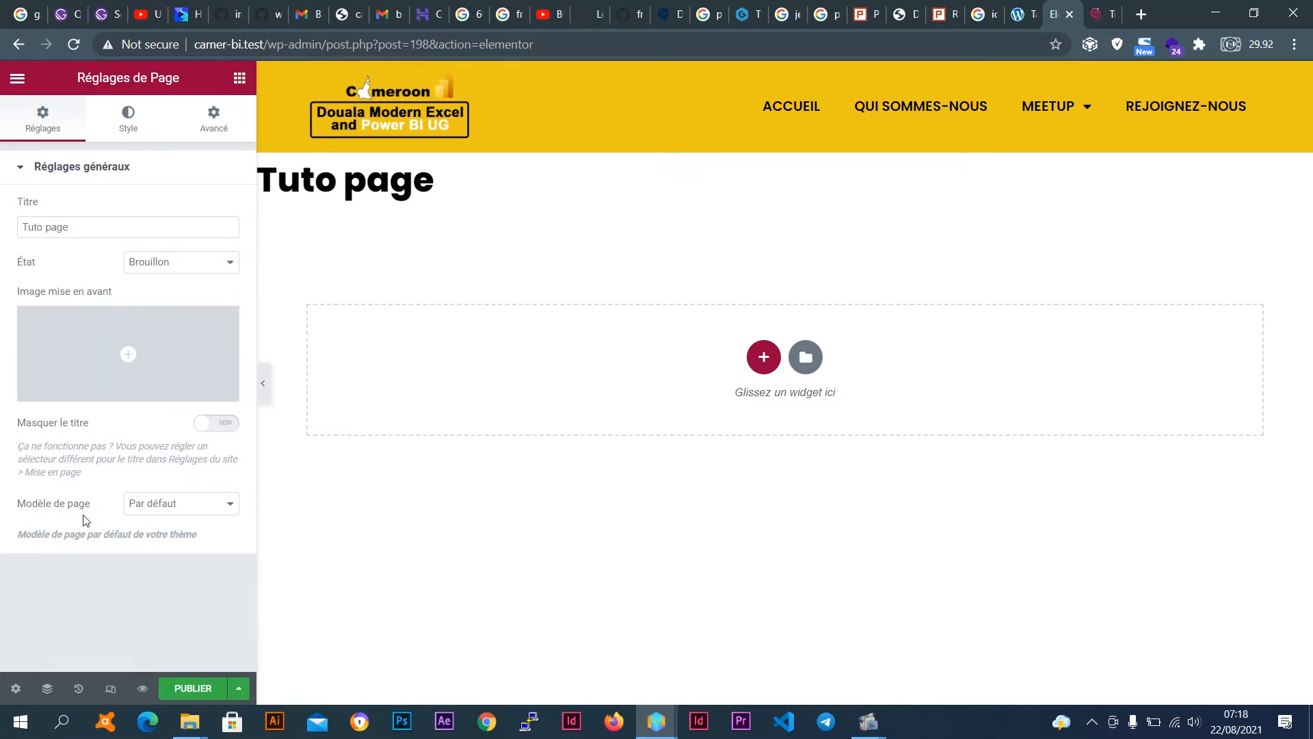
pyautogui.click(154, 507)
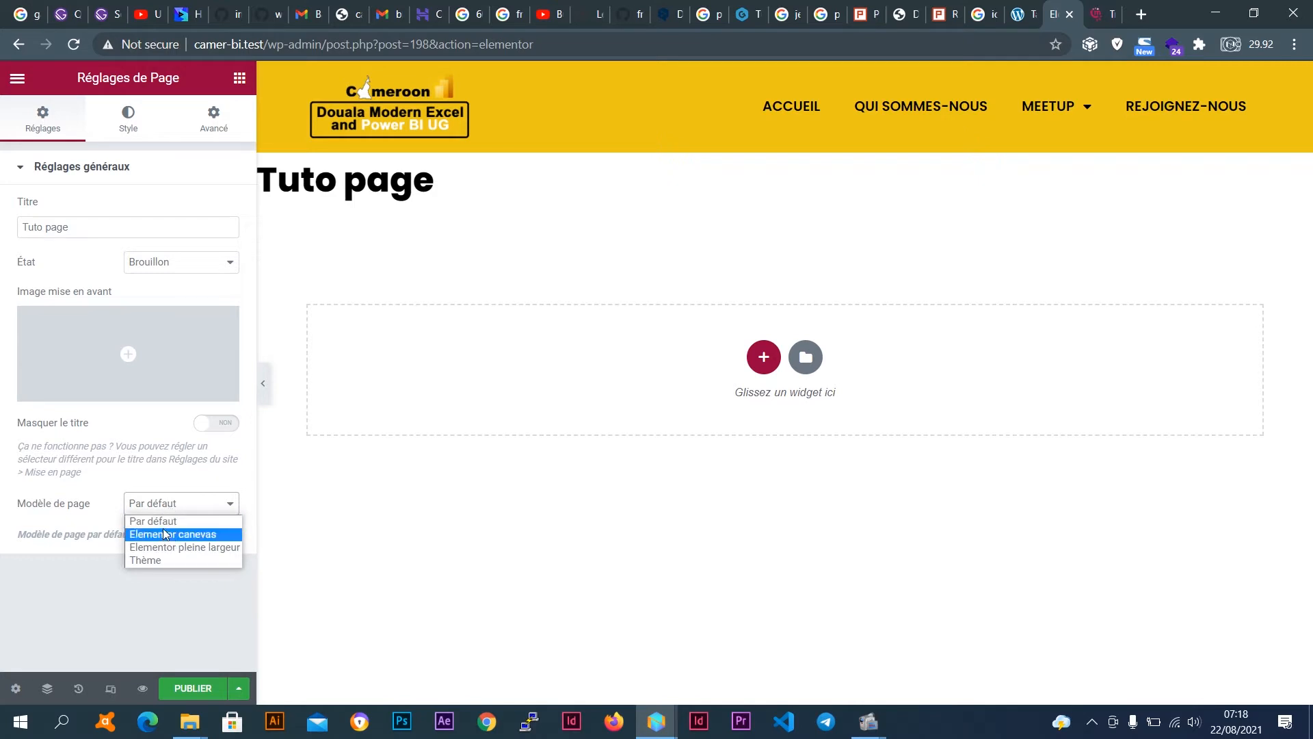
pyautogui.click(164, 525)
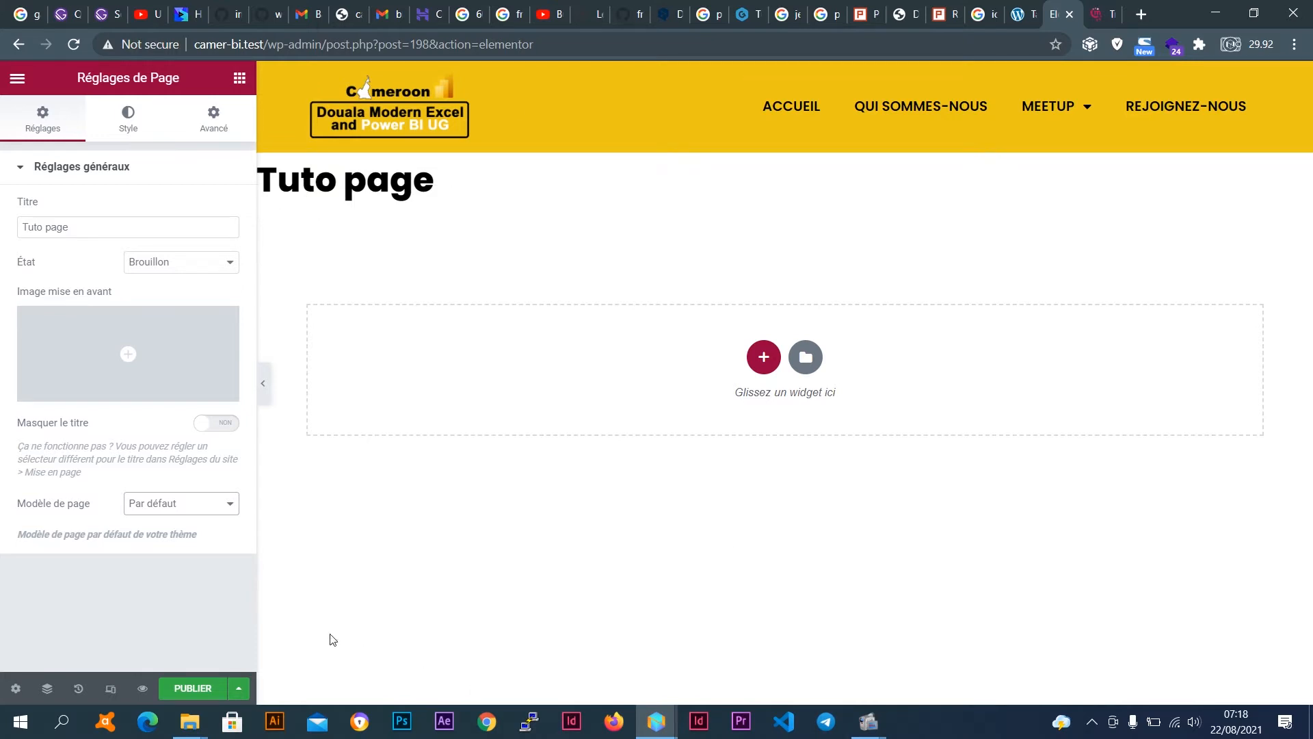
# Try the Elementor canevas page template, and switch the page template back to Par défaut.
pyautogui.click(197, 504)
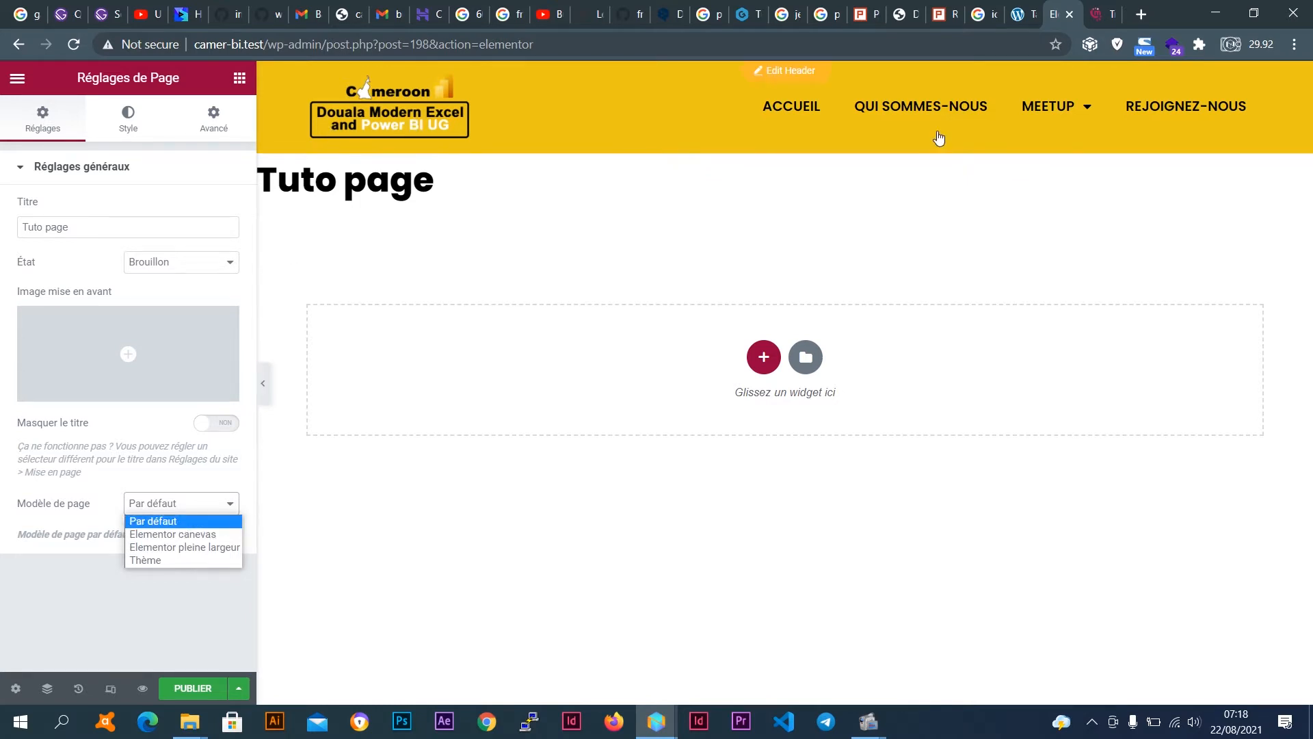
pyautogui.click(186, 537)
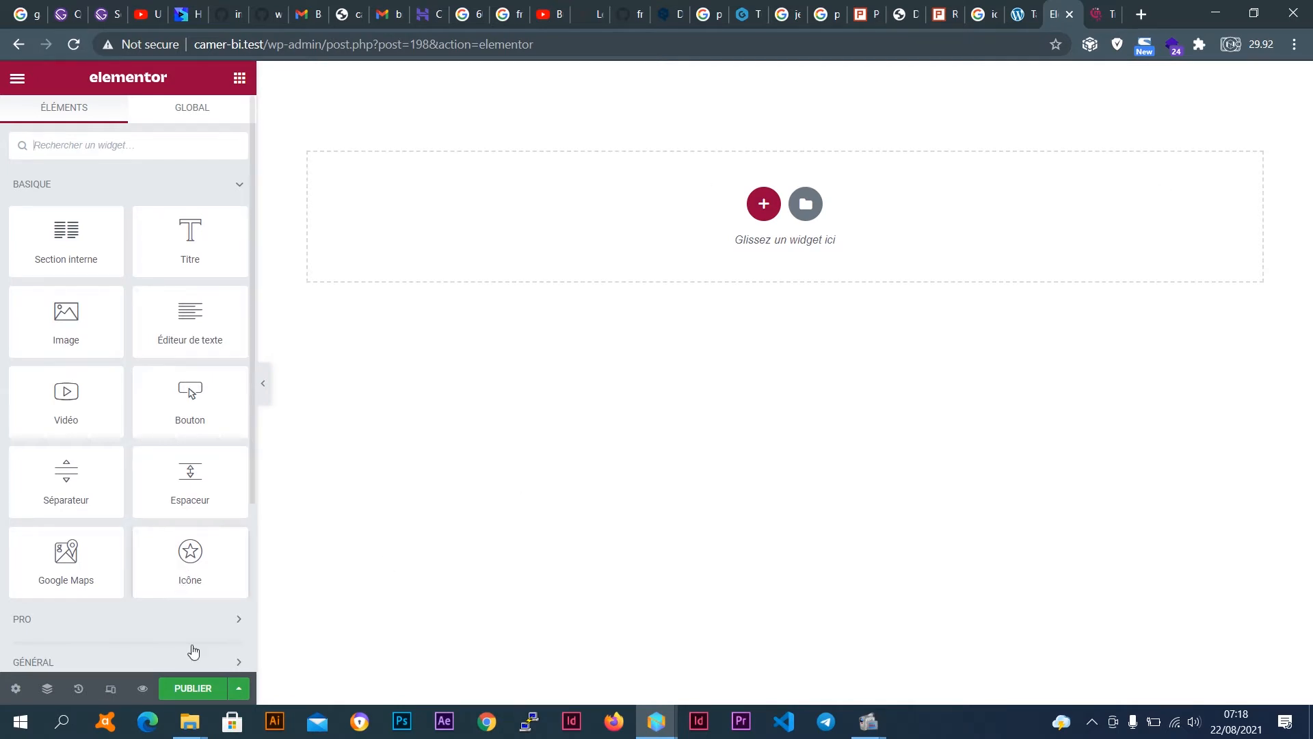
pyautogui.click(15, 691)
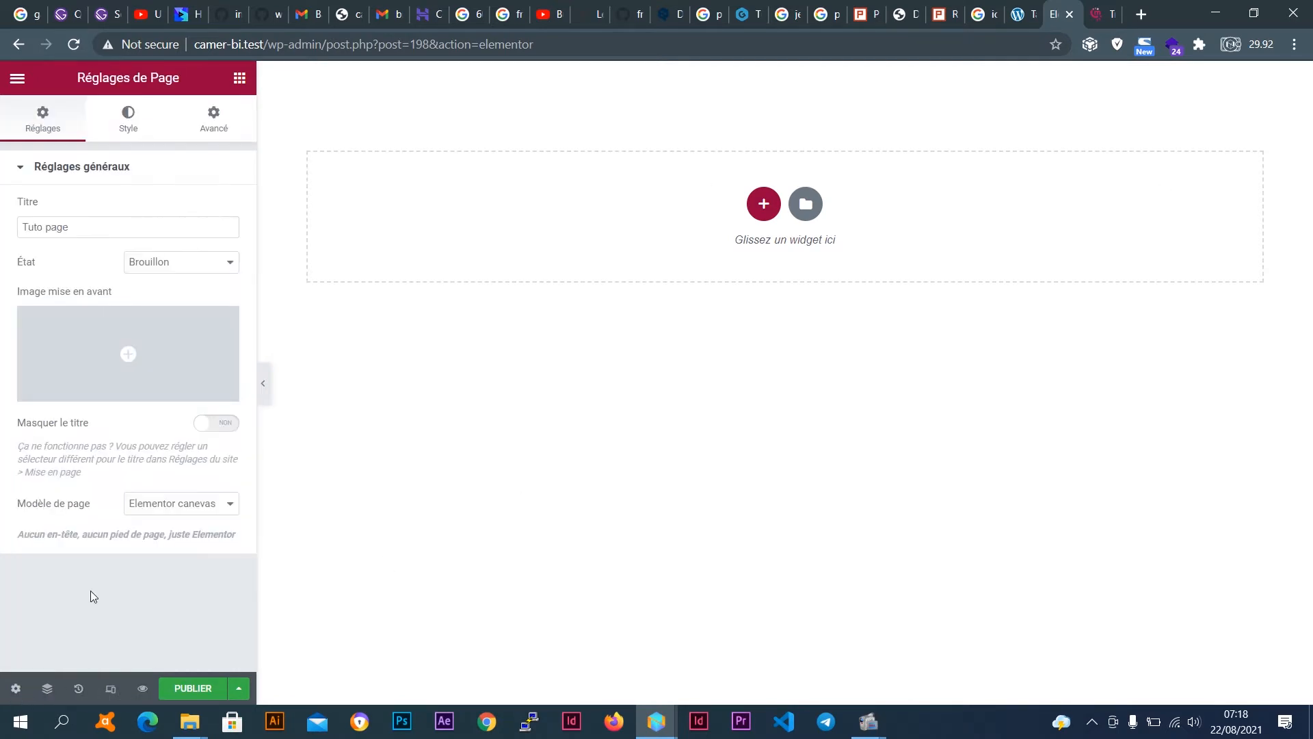
pyautogui.click(184, 503)
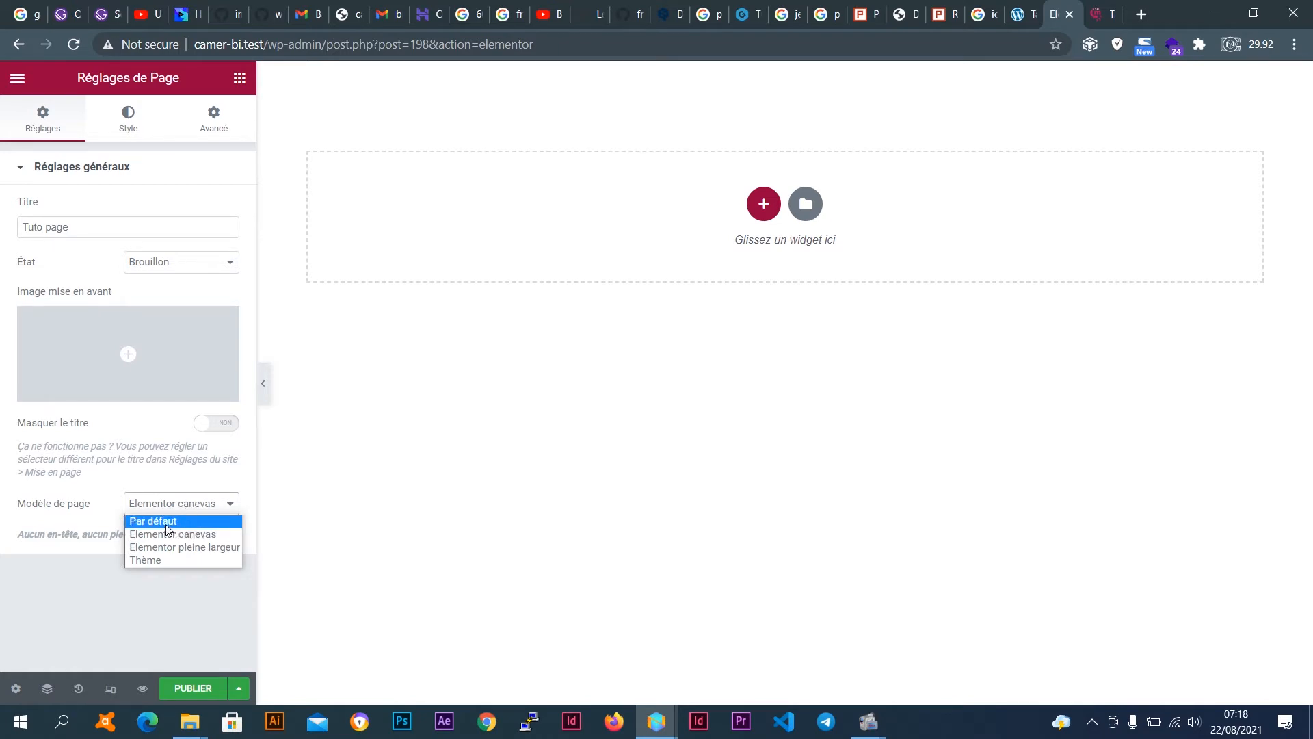
pyautogui.click(166, 522)
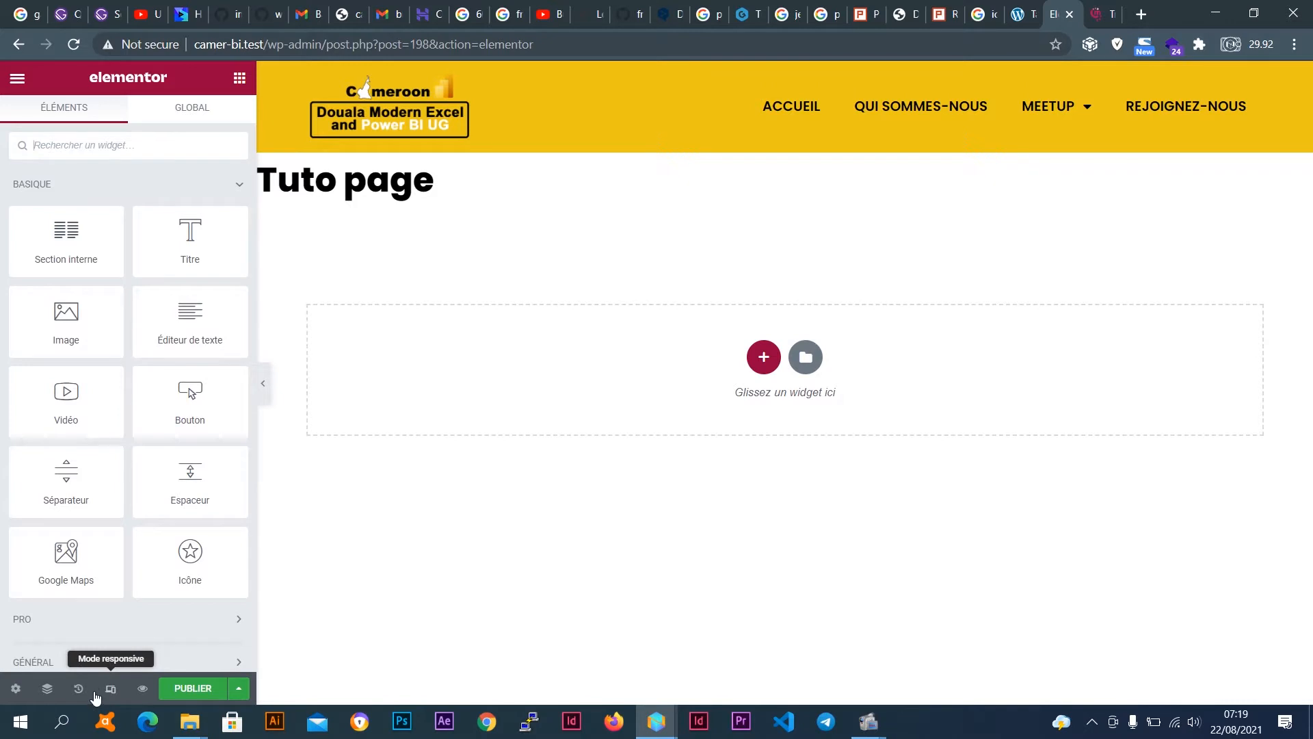
# View the save options next to the publish command again, and dismiss them.
pyautogui.click(242, 691)
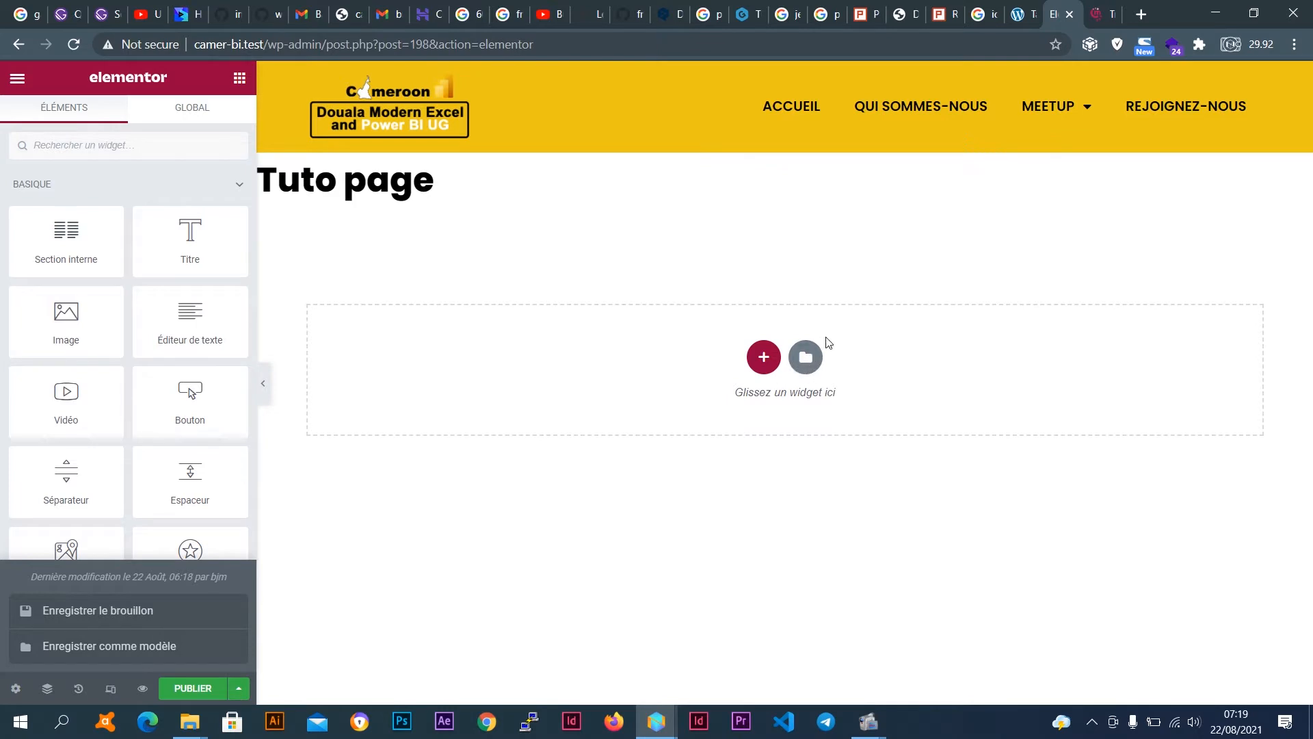
pyautogui.click(777, 331)
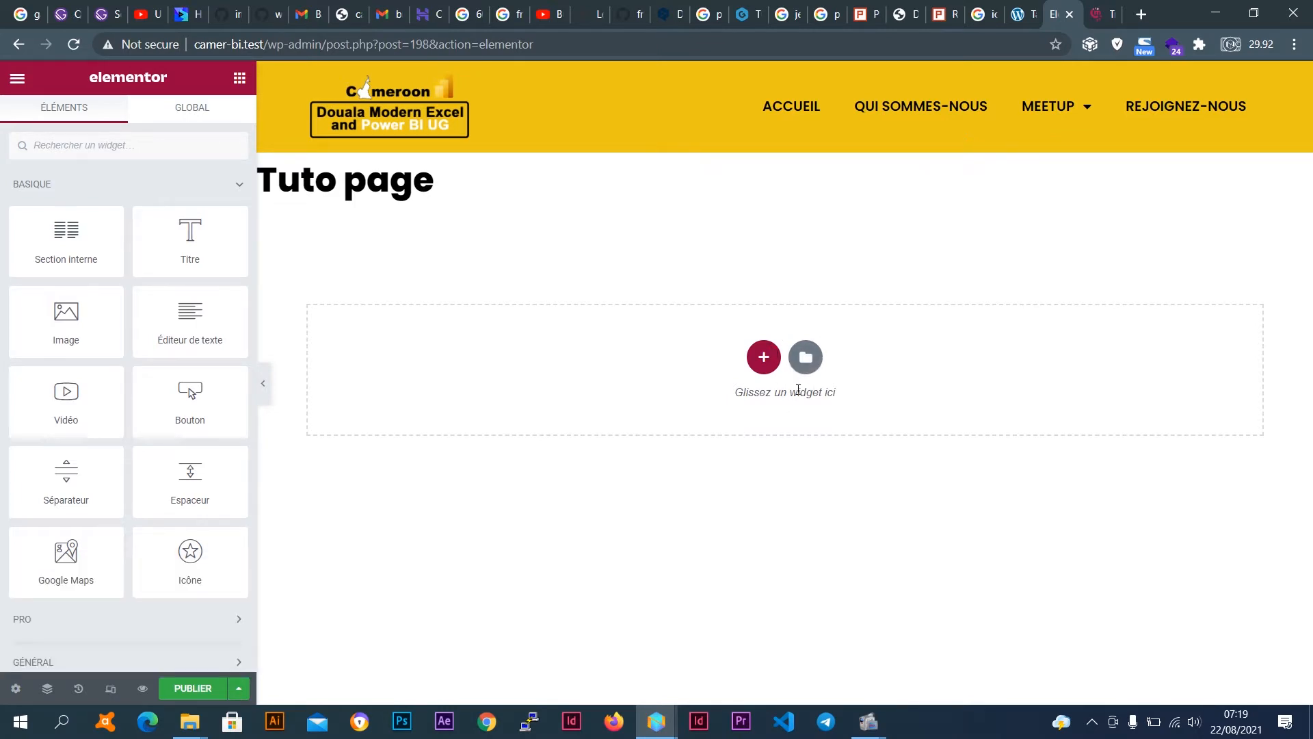
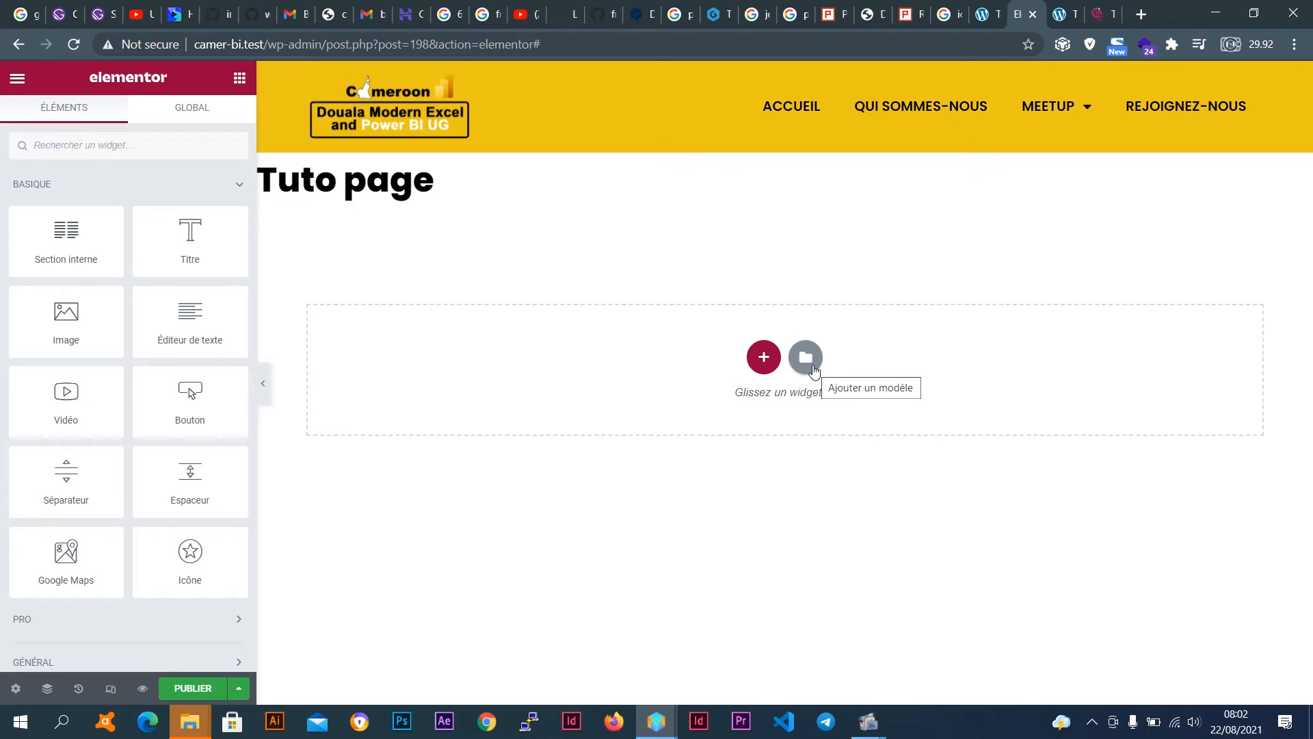
# Add a new section with a single-column structure to Tuto page.
pyautogui.click(765, 358)
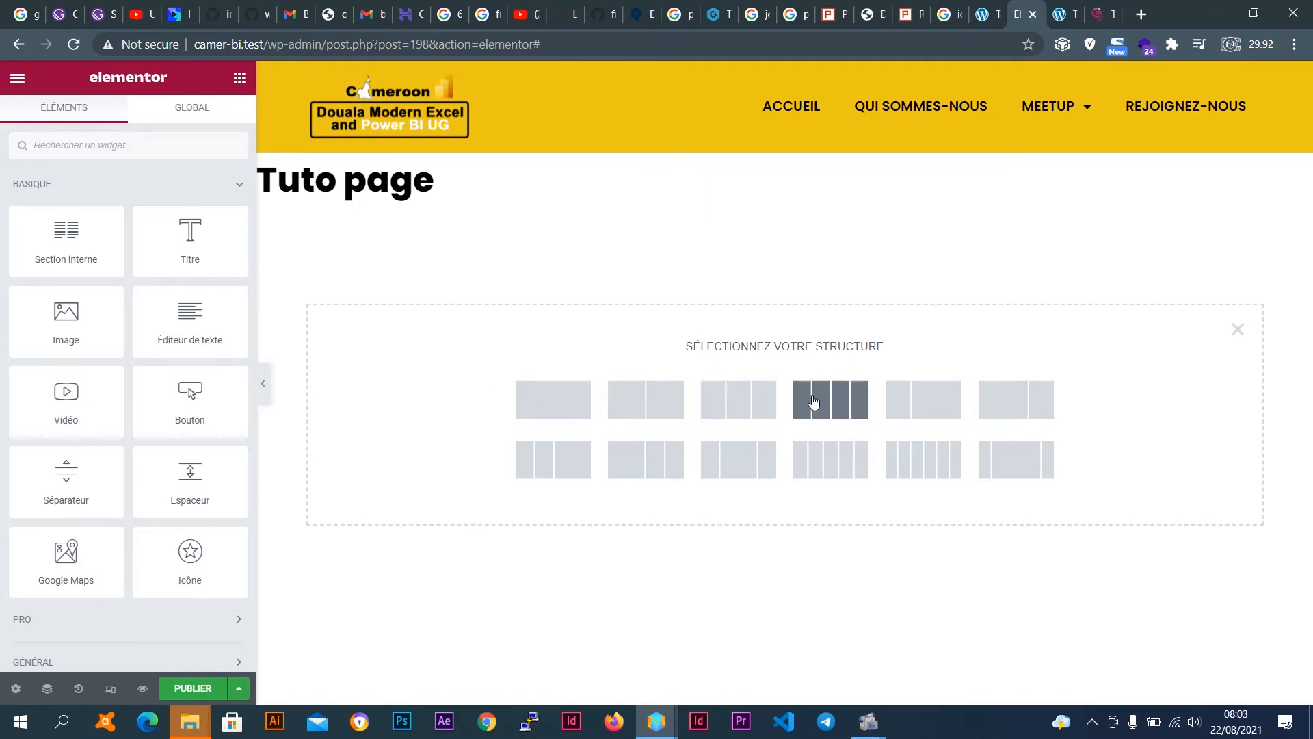
pyautogui.click(554, 403)
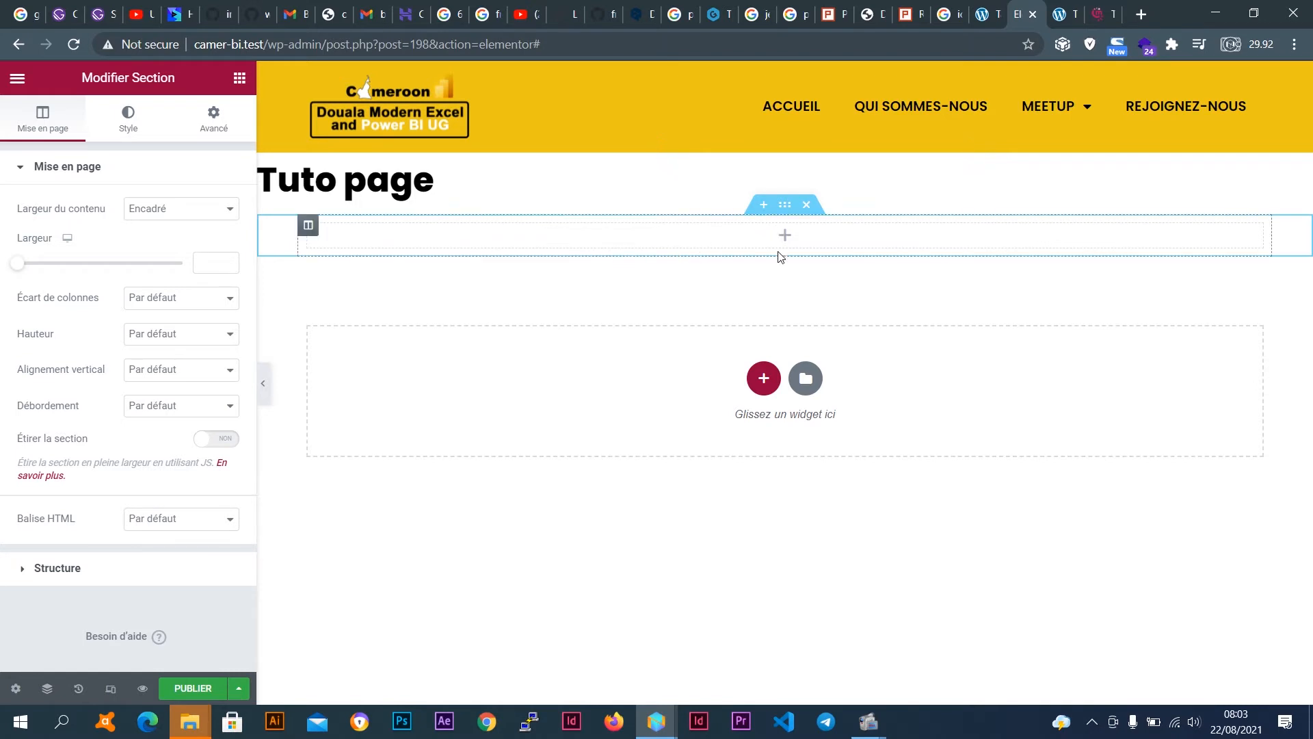
# Add a section with three equal columns below the single-column one, and insert a section with six equal columns between them.
pyautogui.click(764, 378)
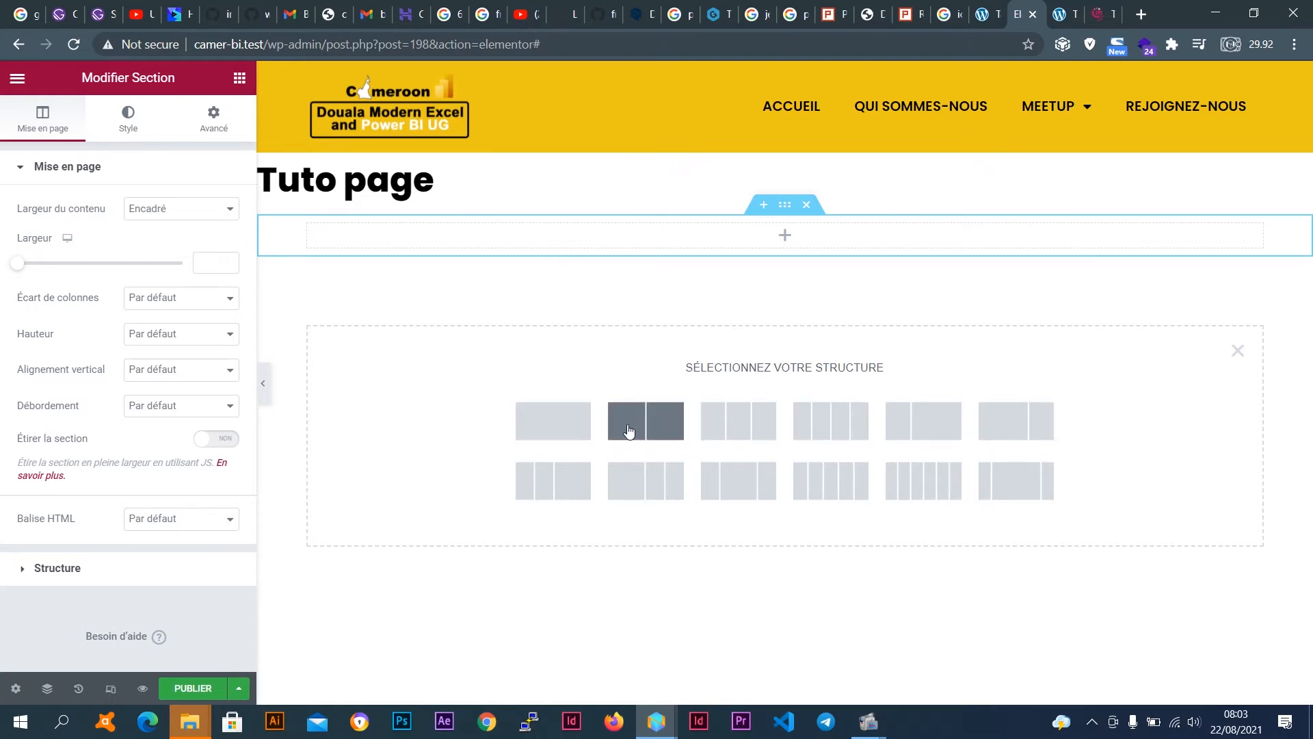
pyautogui.click(745, 421)
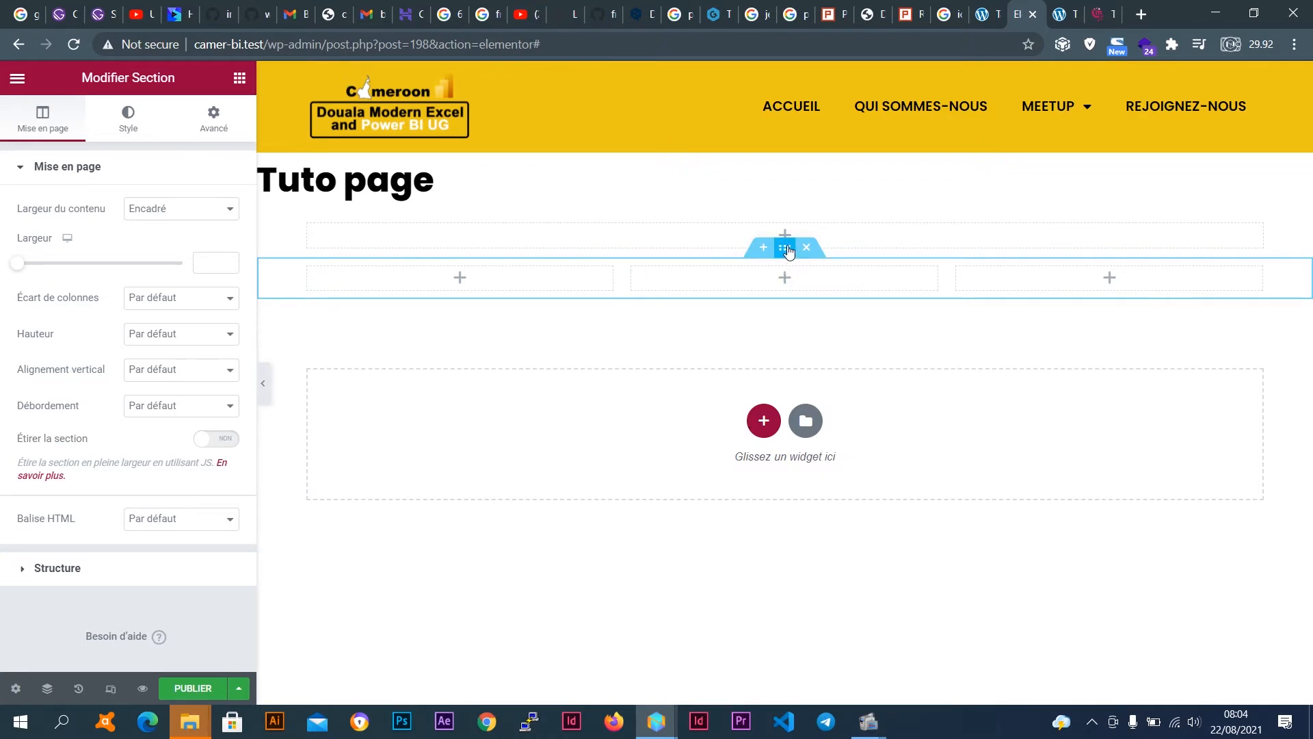
pyautogui.moveTo(330, 294)
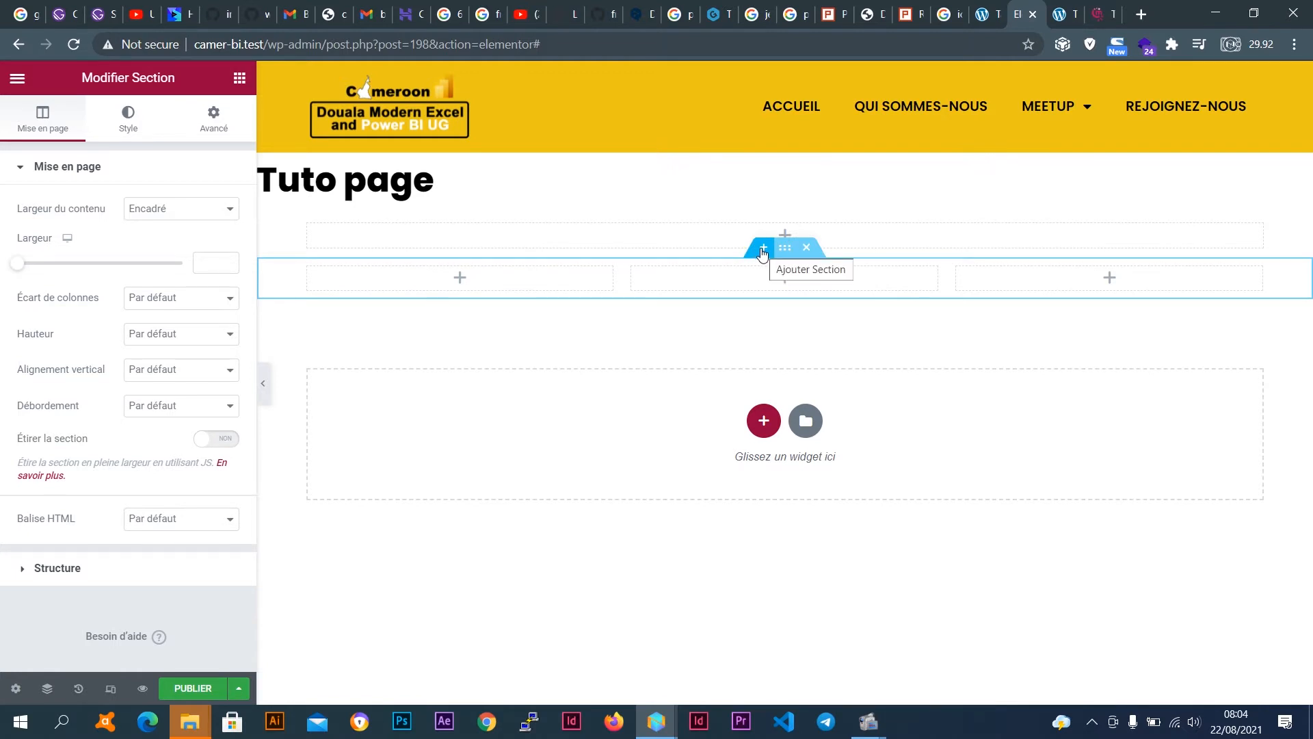
pyautogui.click(763, 250)
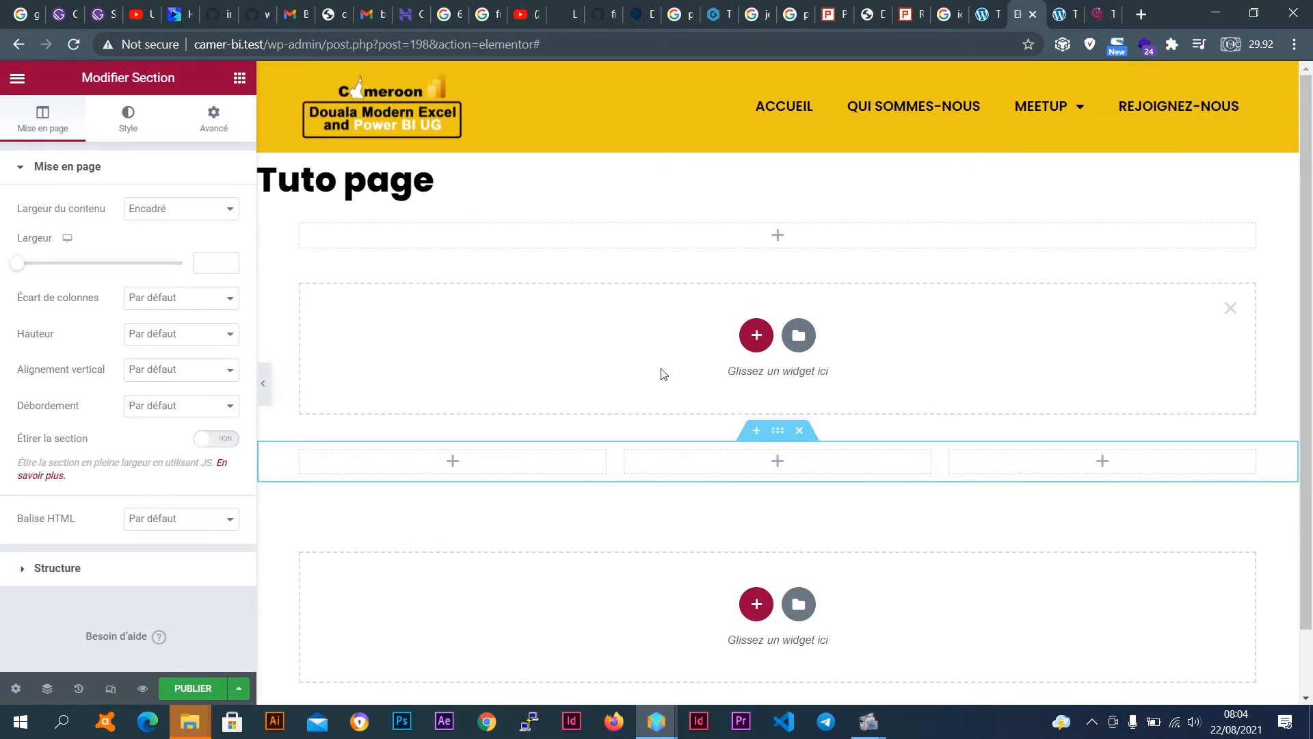
pyautogui.click(756, 335)
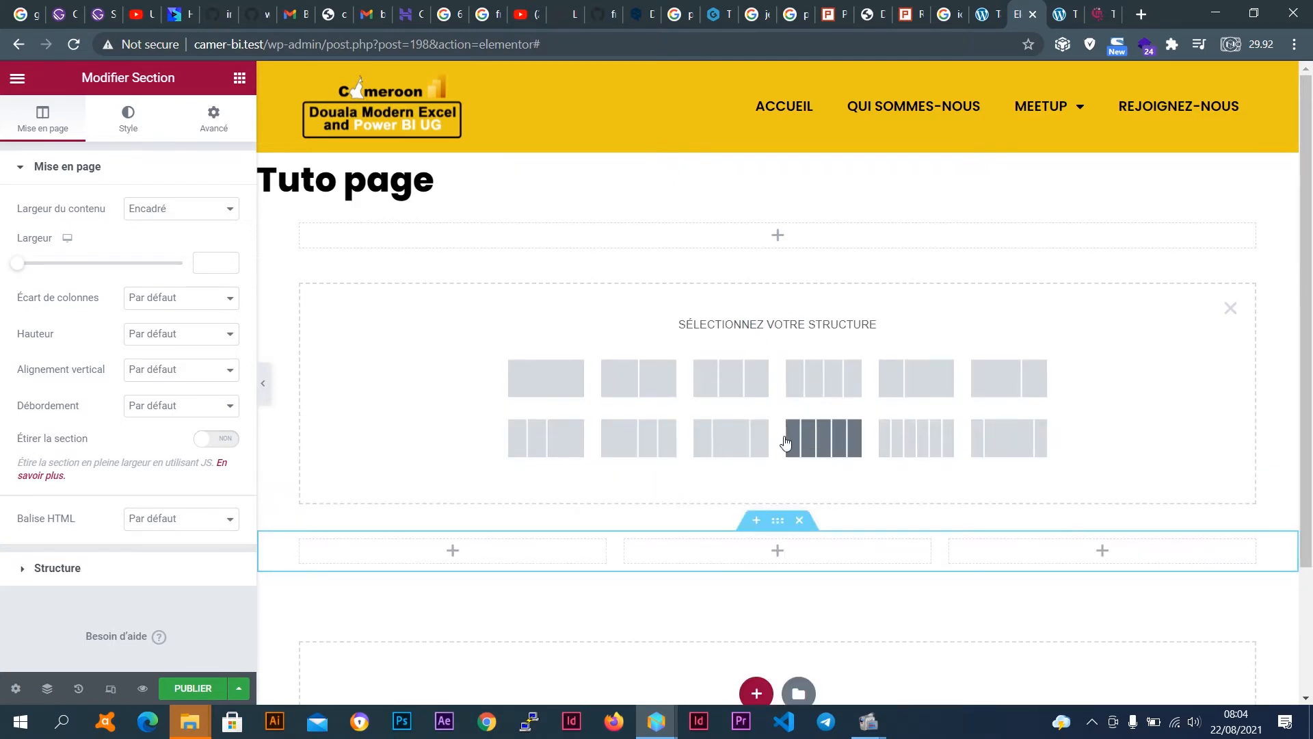
pyautogui.click(910, 440)
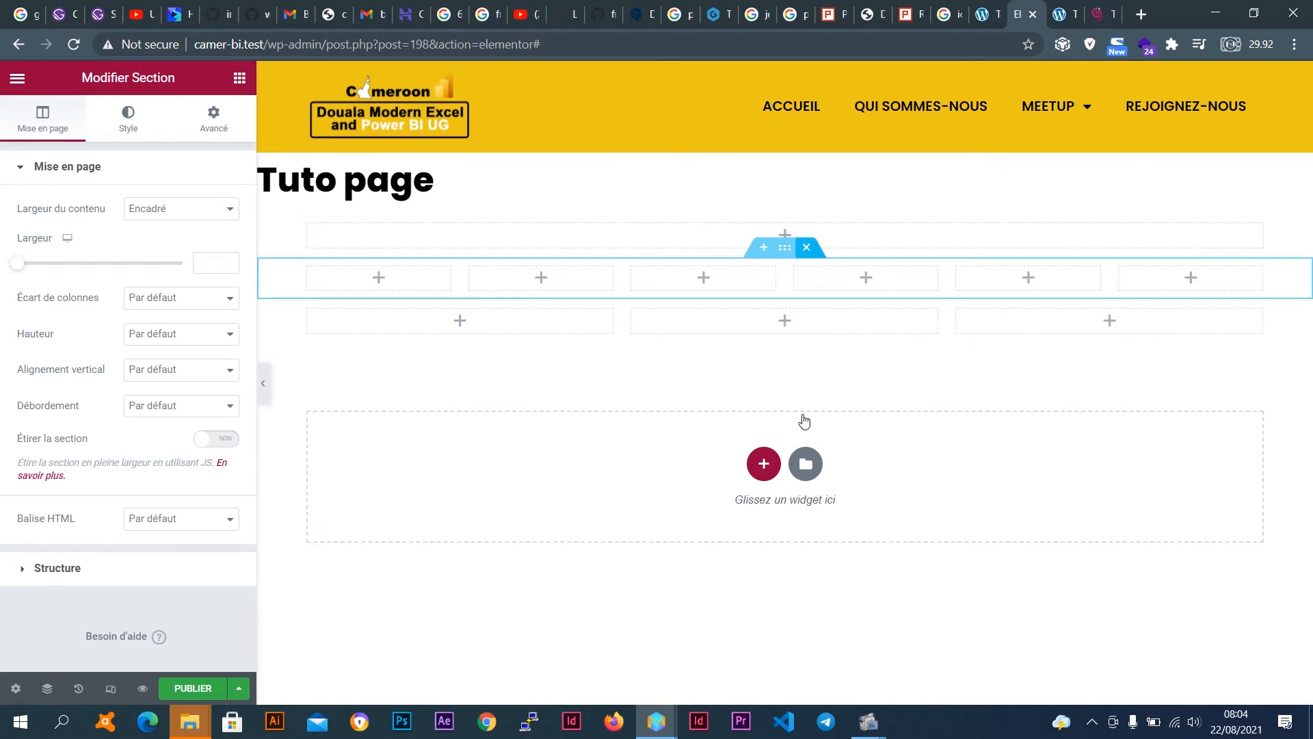
# Delete the six-column section and the three-column section, keeping only the single-column section.
pyautogui.click(808, 249)
pyautogui.moveTo(786, 279)
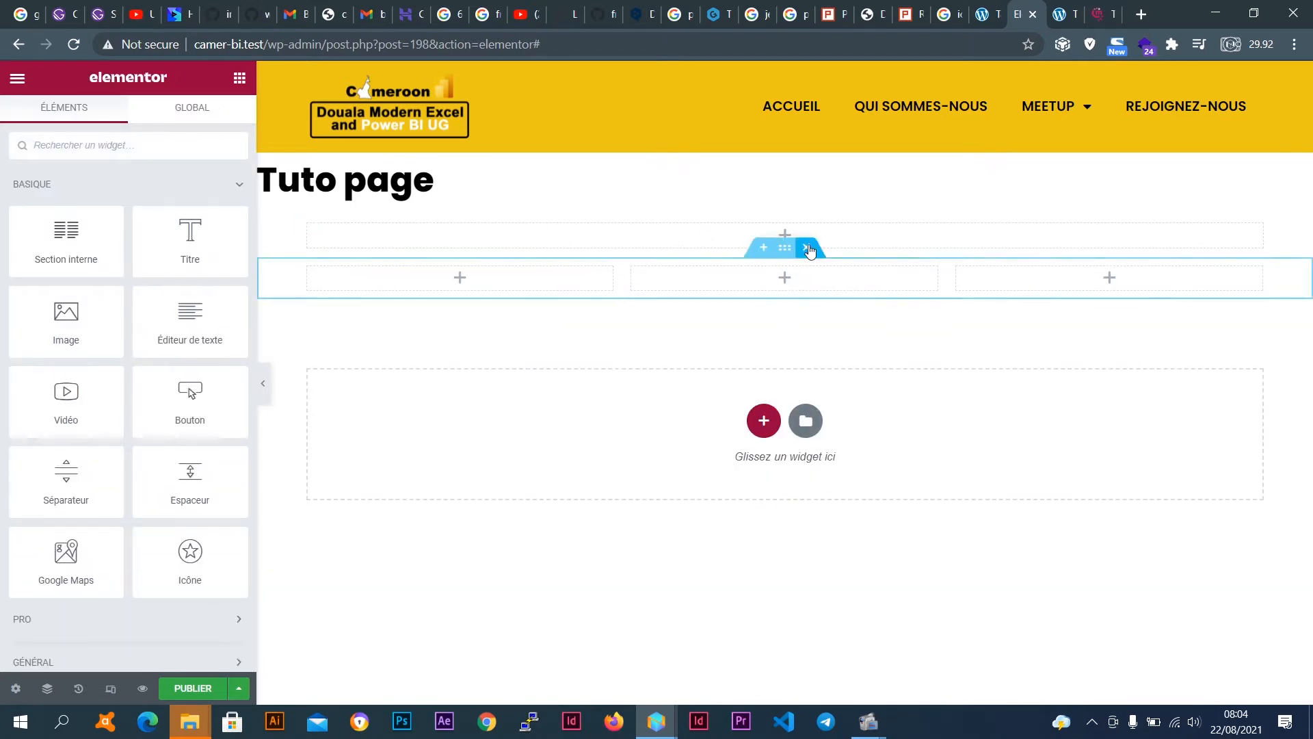
pyautogui.click(808, 249)
pyautogui.moveTo(768, 255)
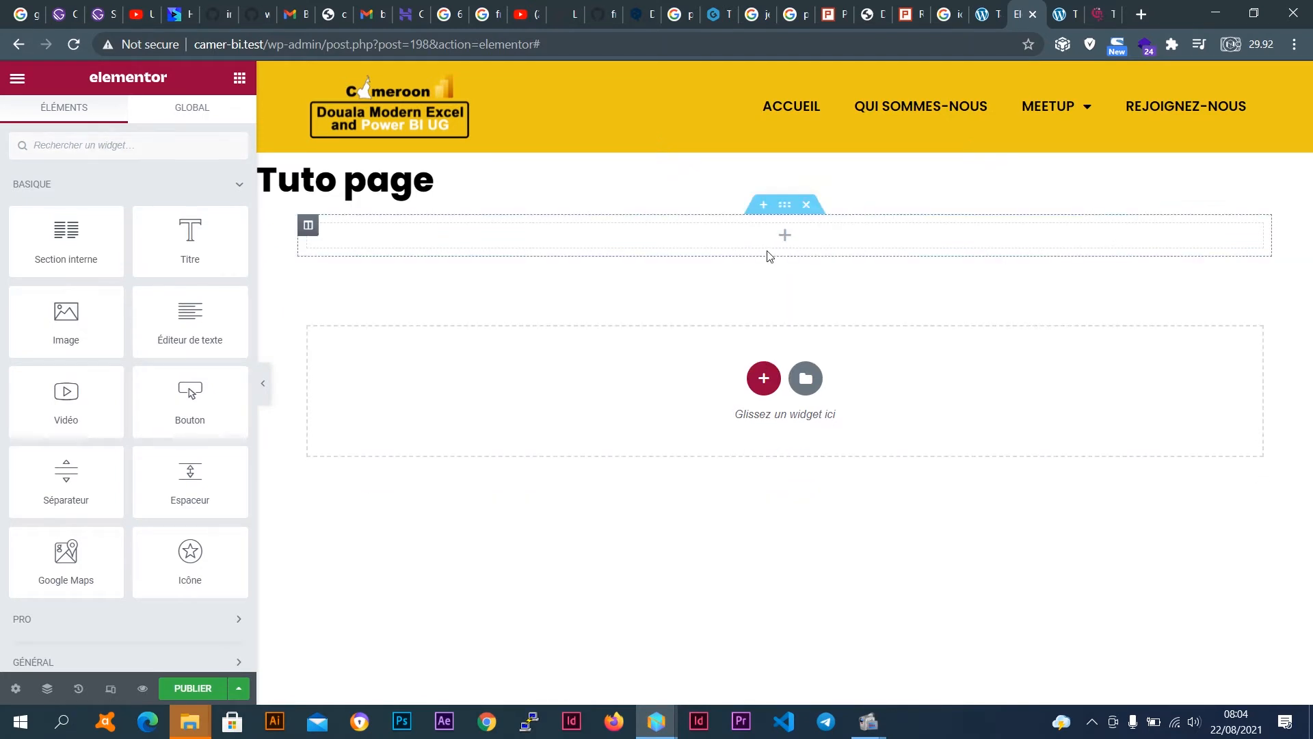
# View the single-column section's layout settings and the layout settings of its column.
pyautogui.click(785, 206)
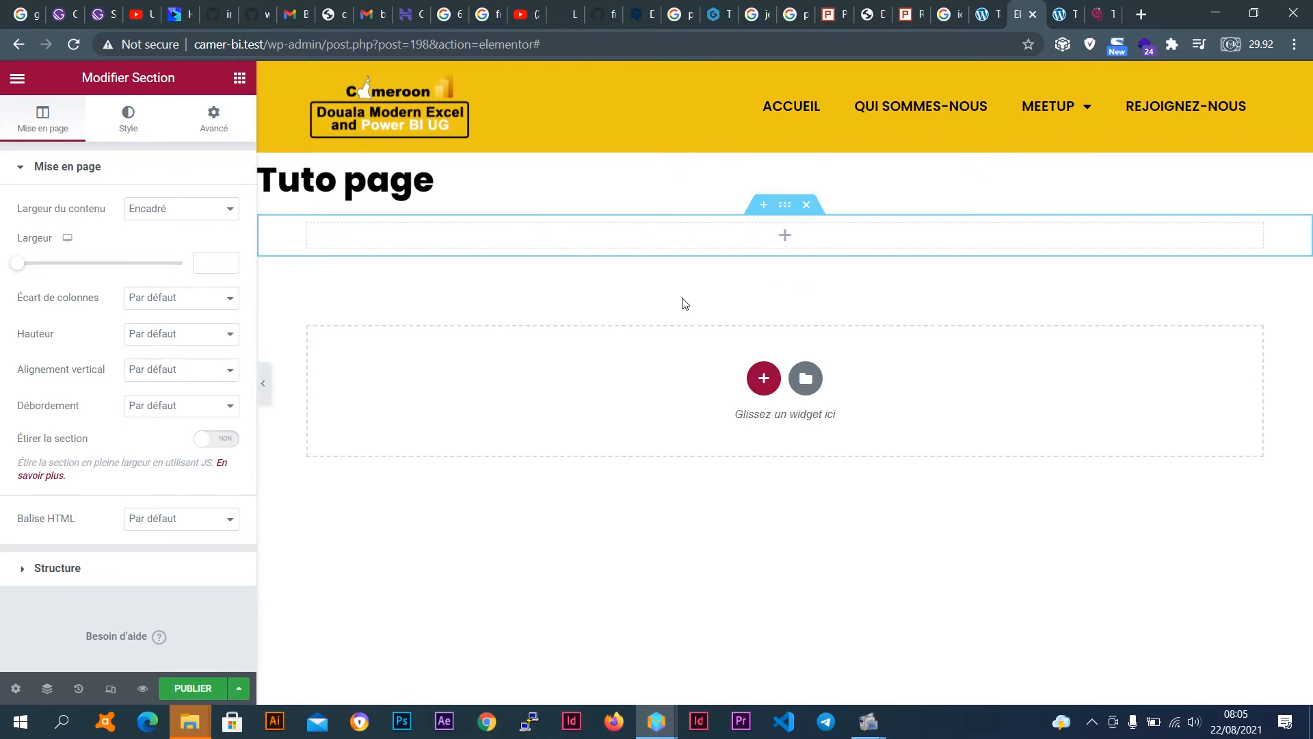
pyautogui.click(239, 81)
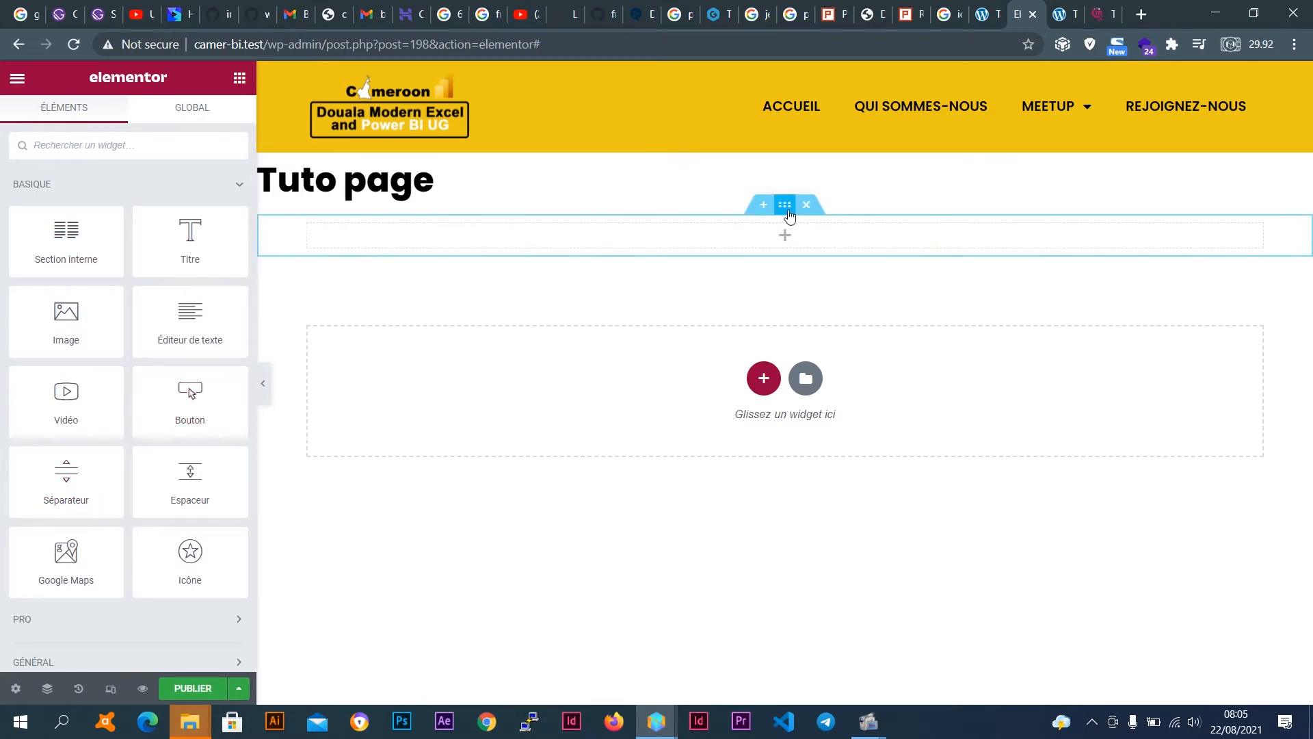
pyautogui.click(785, 207)
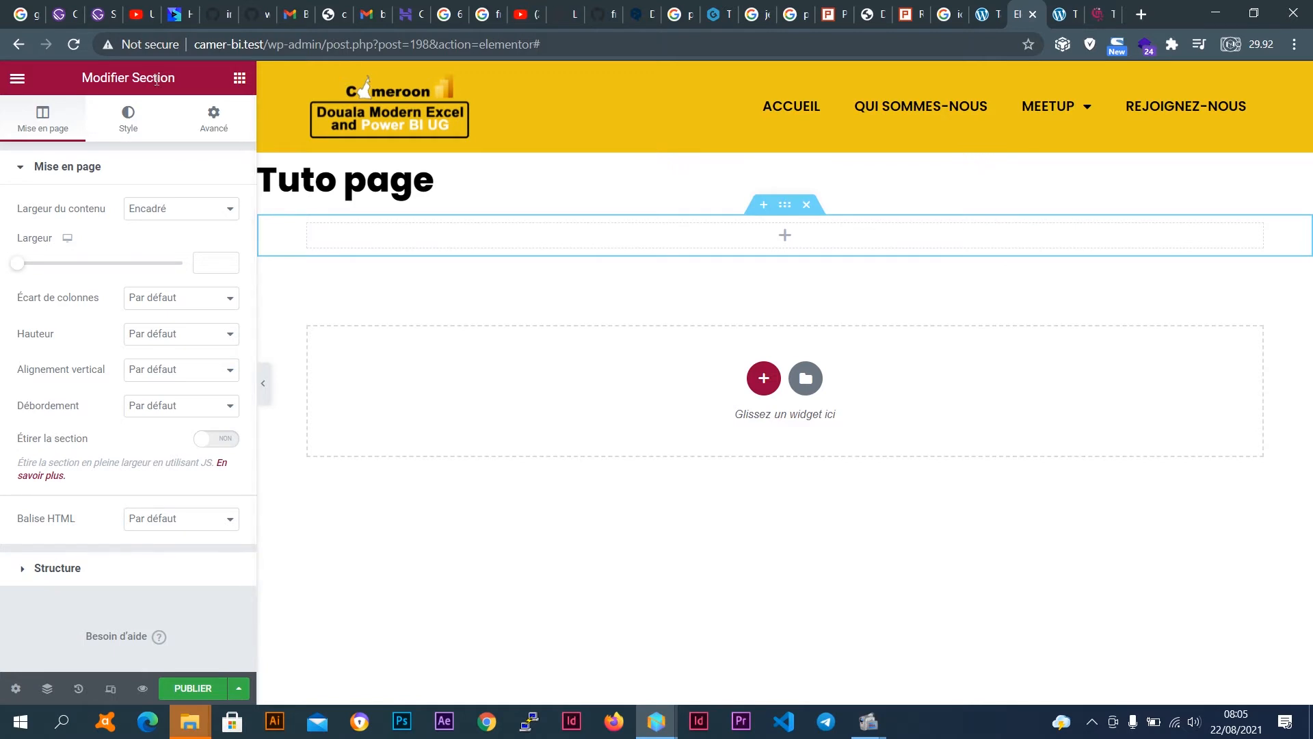
pyautogui.moveTo(174, 83); pyautogui.dragTo(86, 80)
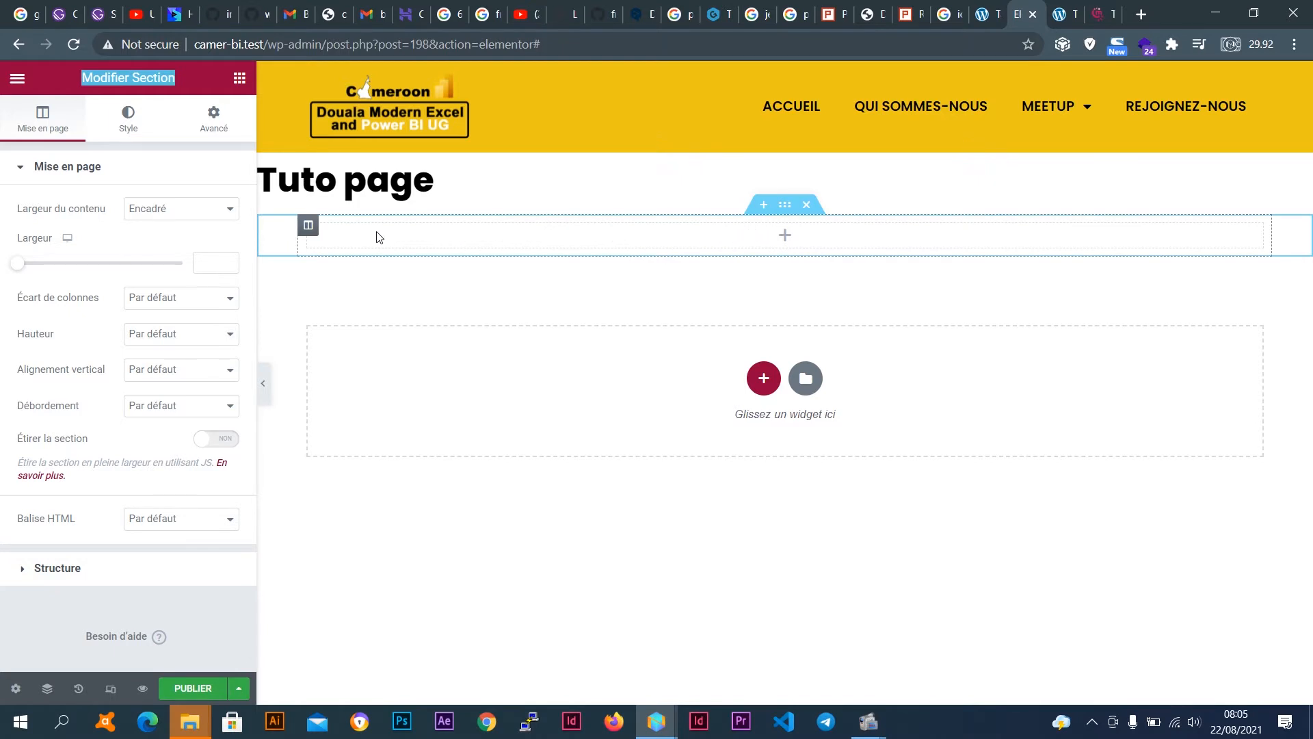
pyautogui.click(309, 229)
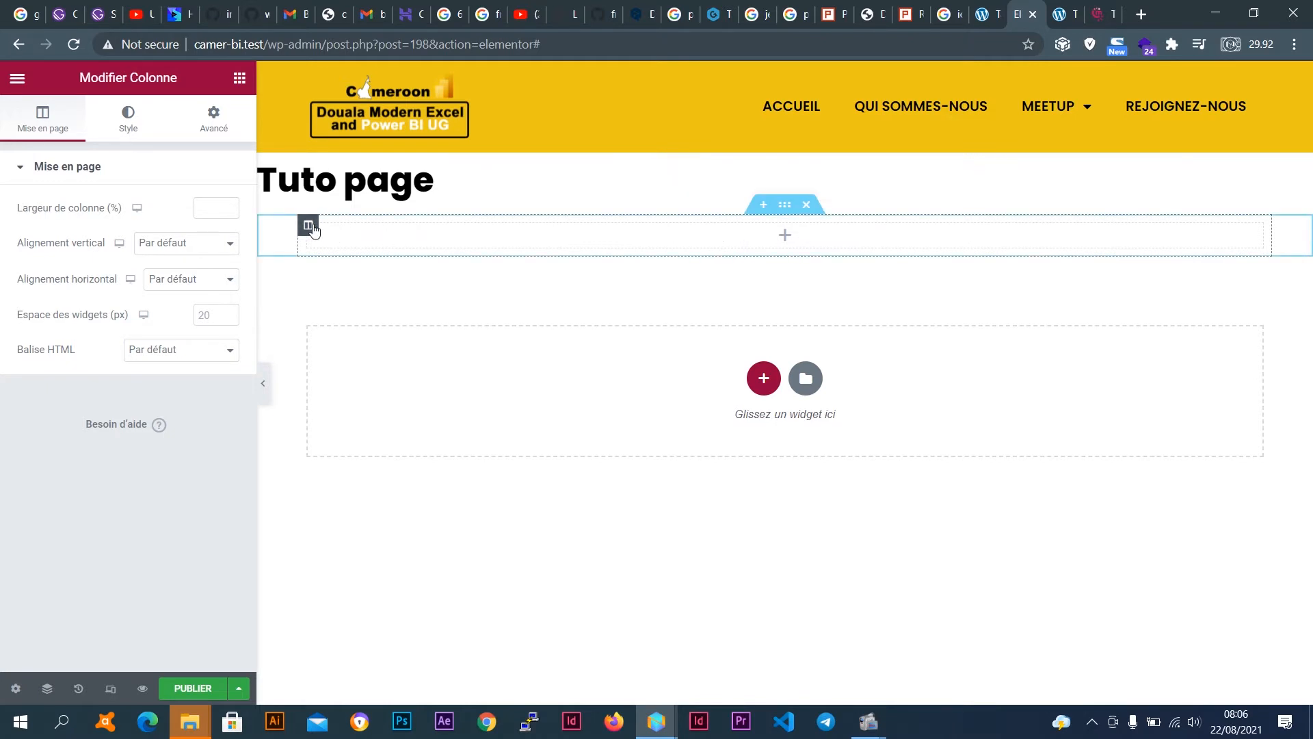
# View the structure choices for a new section and the column's context commands, dismissing both.
pyautogui.click(763, 379)
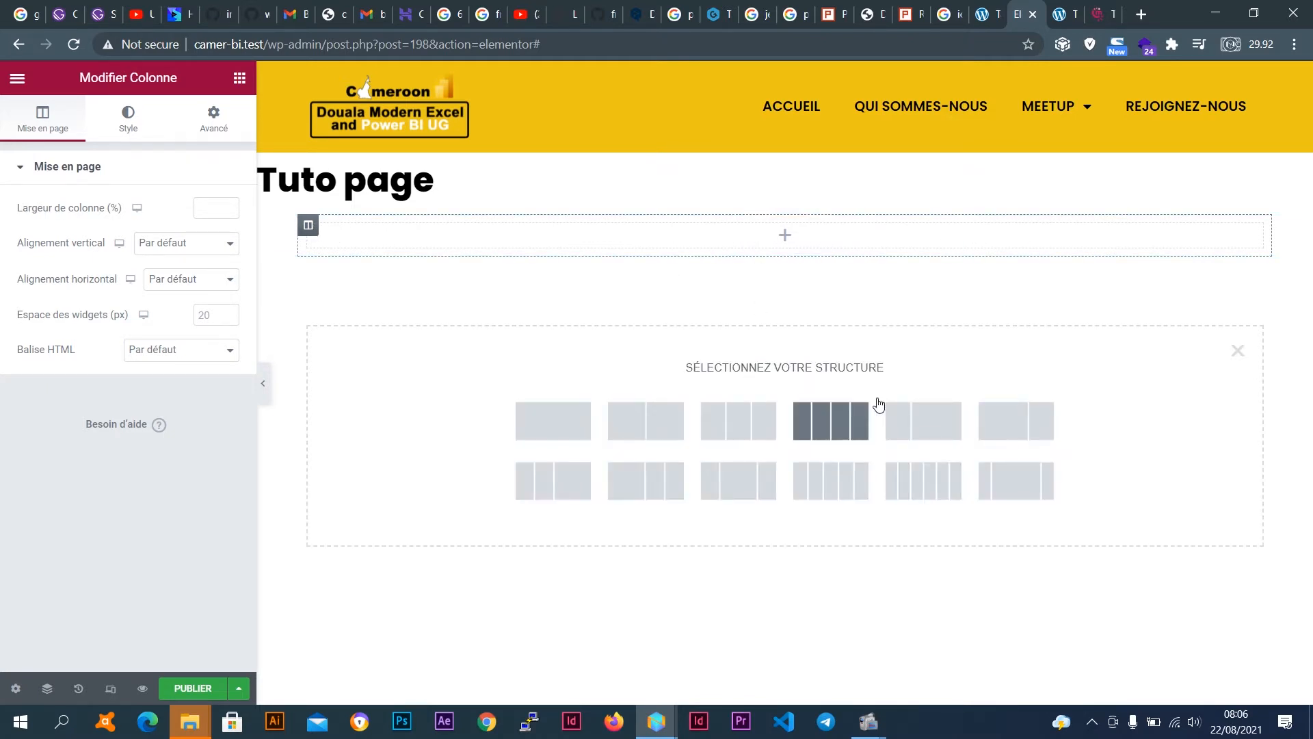
pyautogui.click(1236, 351)
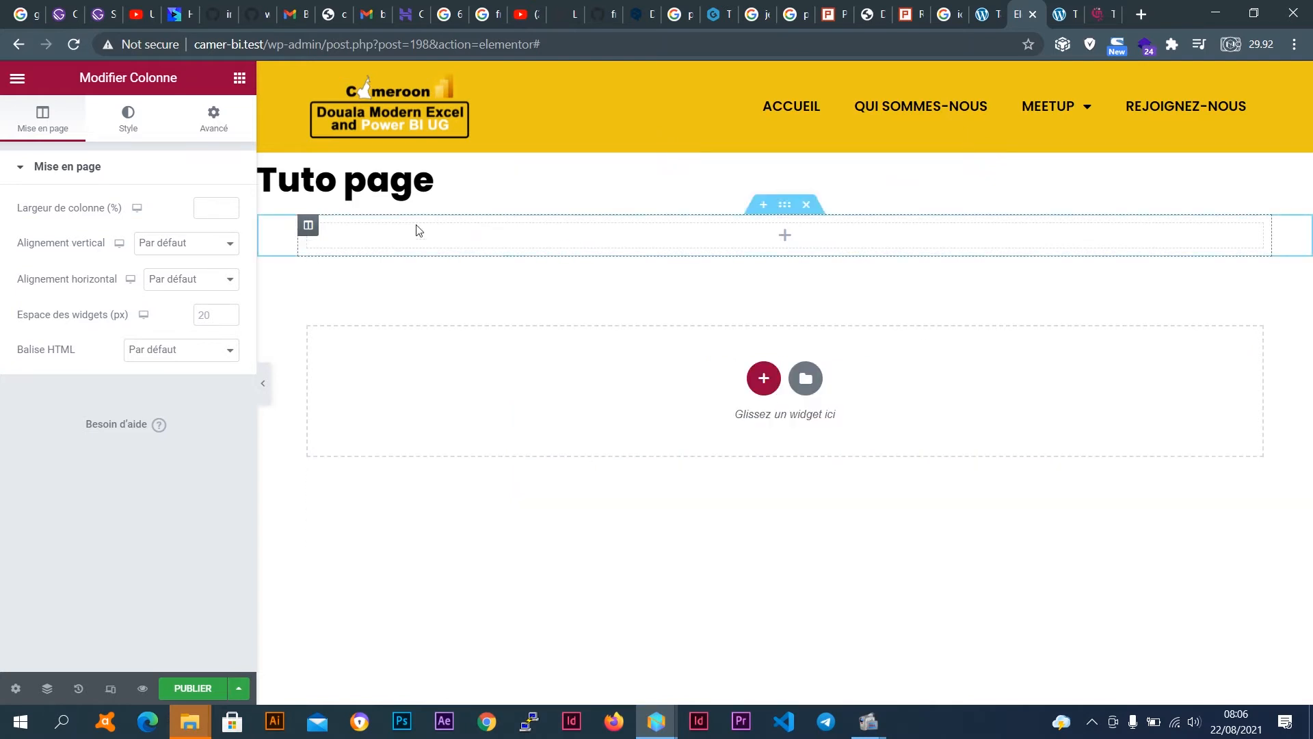
pyautogui.rightClick(309, 231)
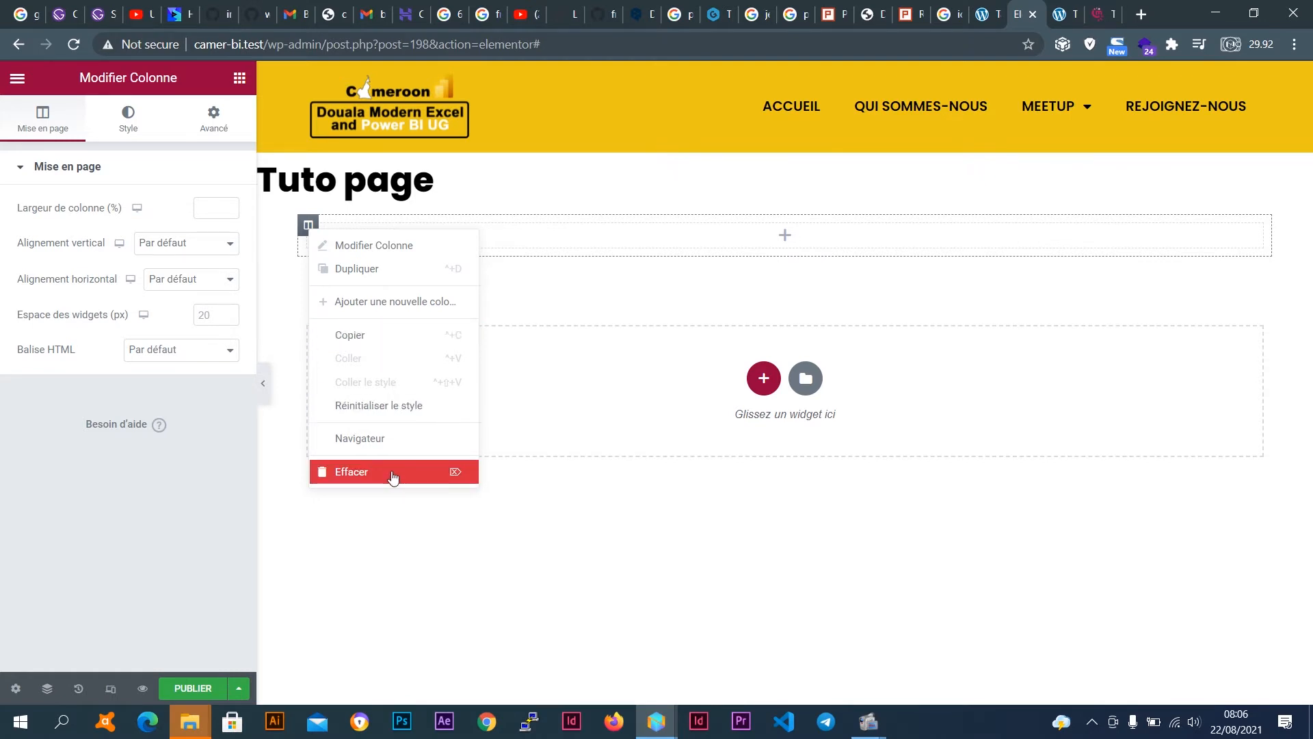
pyautogui.click(522, 296)
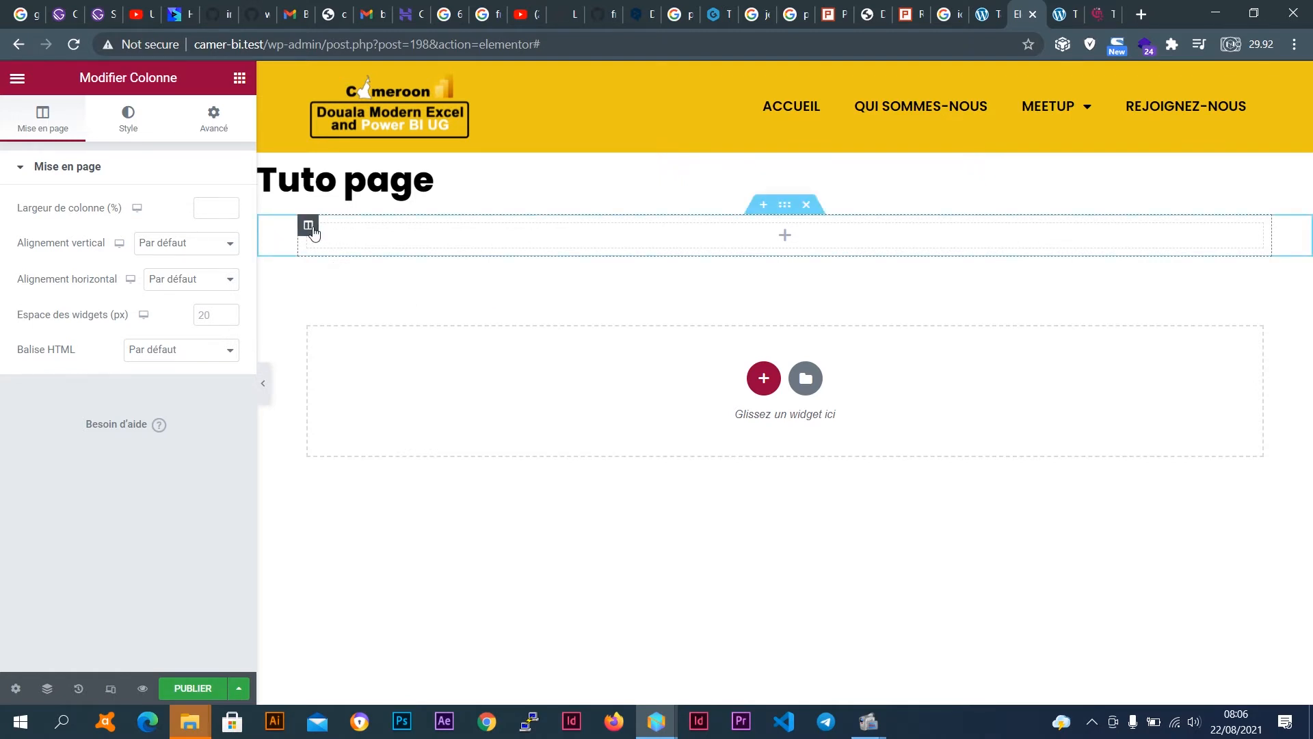
# View the section's context commands, then open and dismiss a new-section area above it.
pyautogui.rightClick(785, 206)
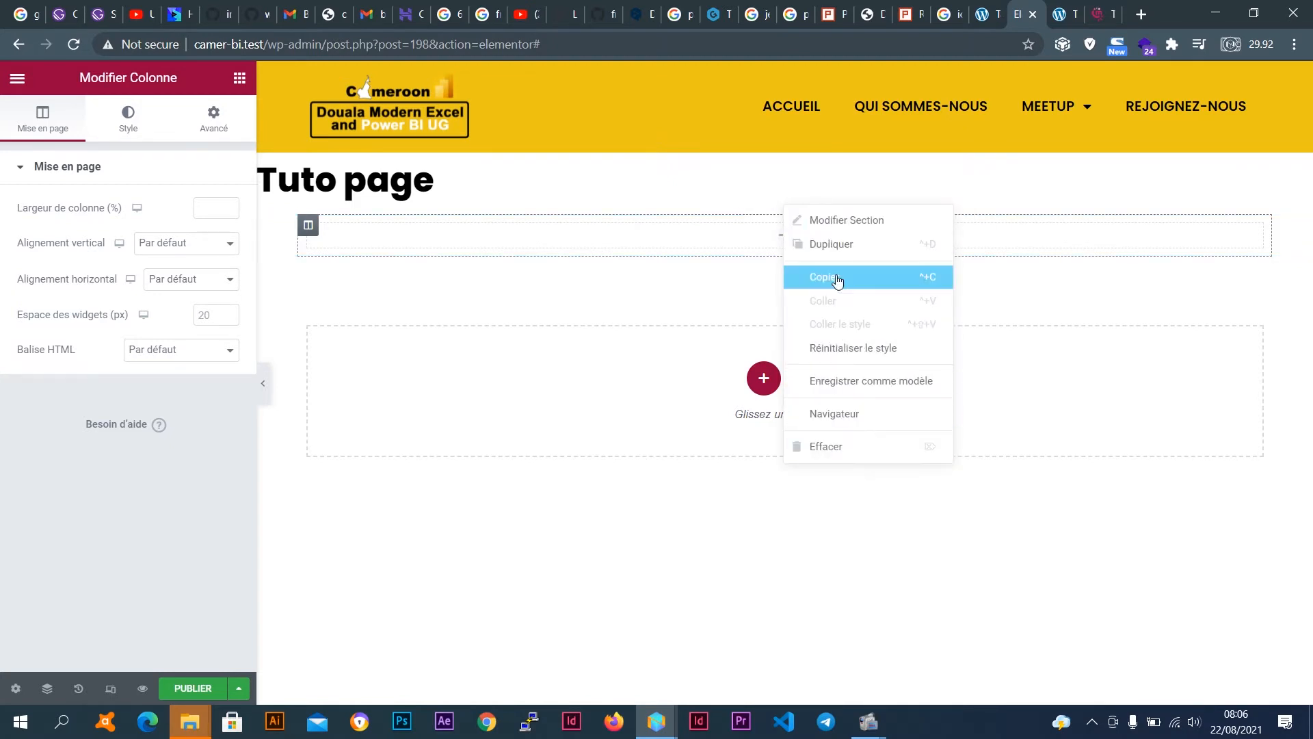
pyautogui.click(838, 182)
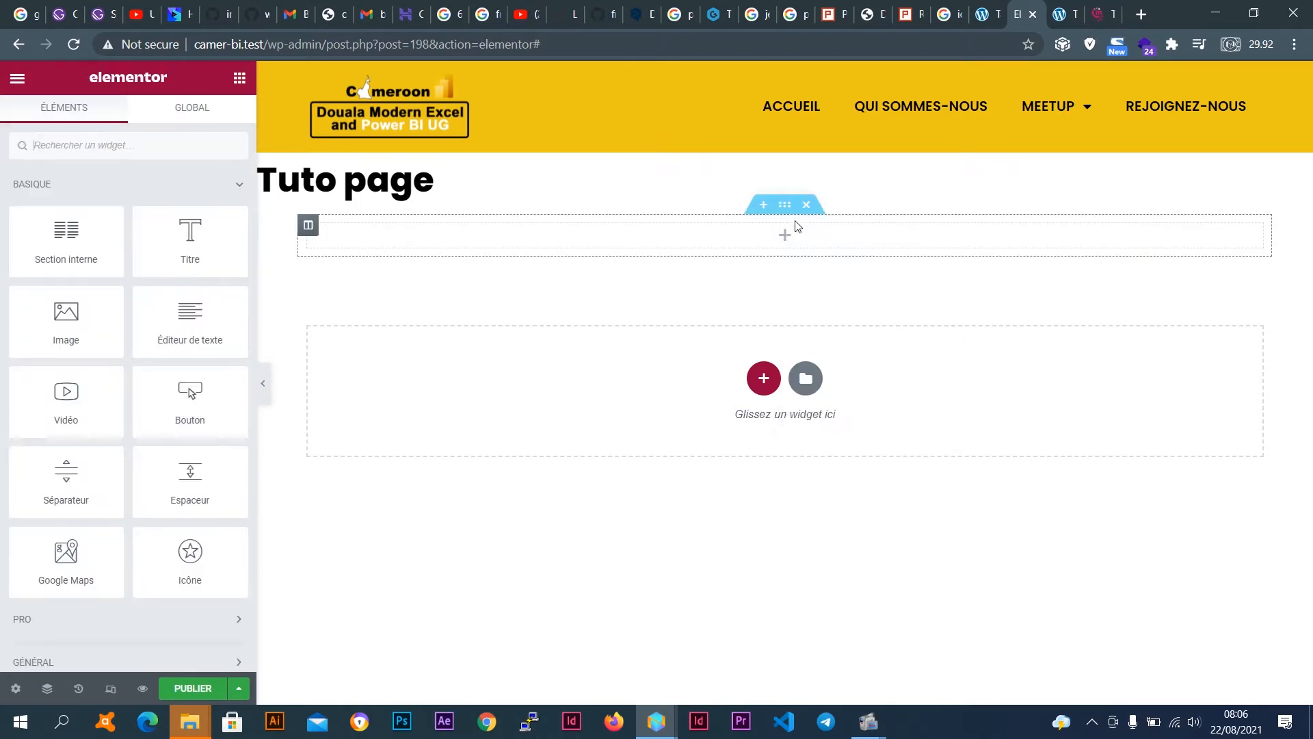
pyautogui.click(761, 206)
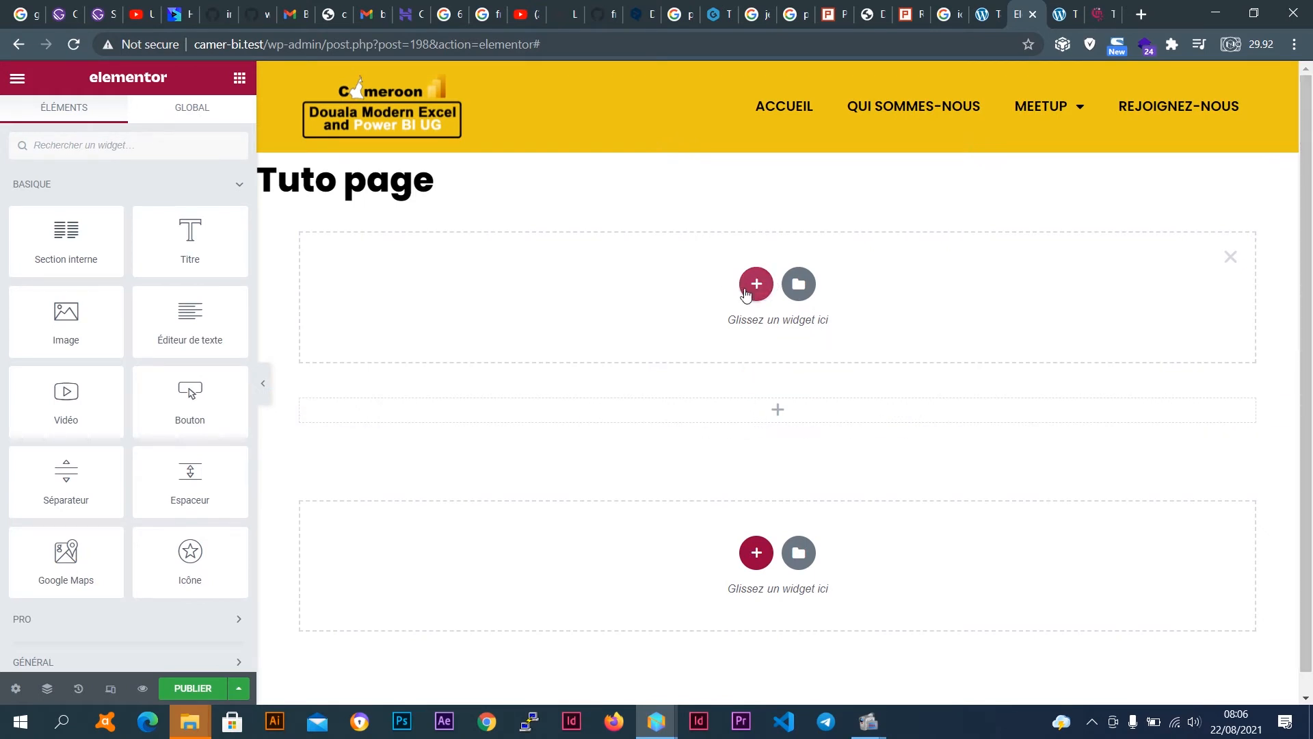
pyautogui.click(1231, 257)
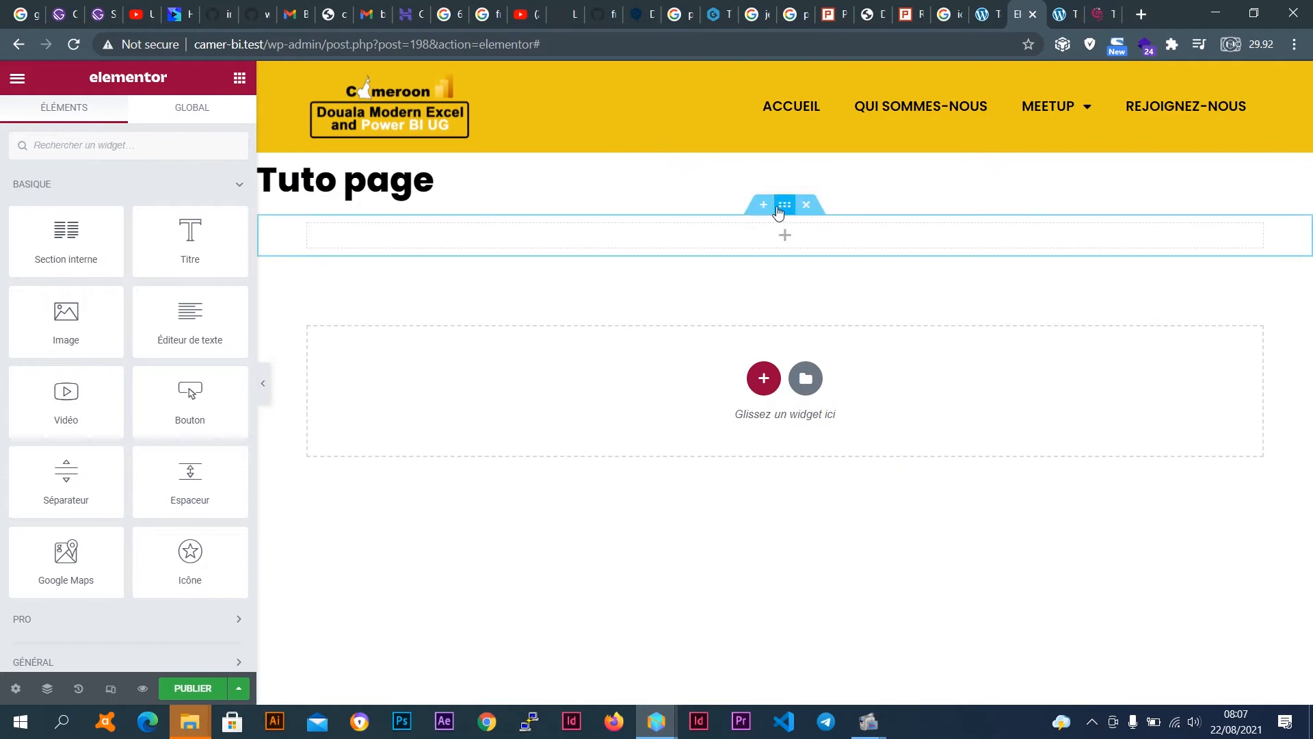
# Show the section in the Navigateur, reposition that window and expand the Colonne entry.
pyautogui.rightClick(778, 210)
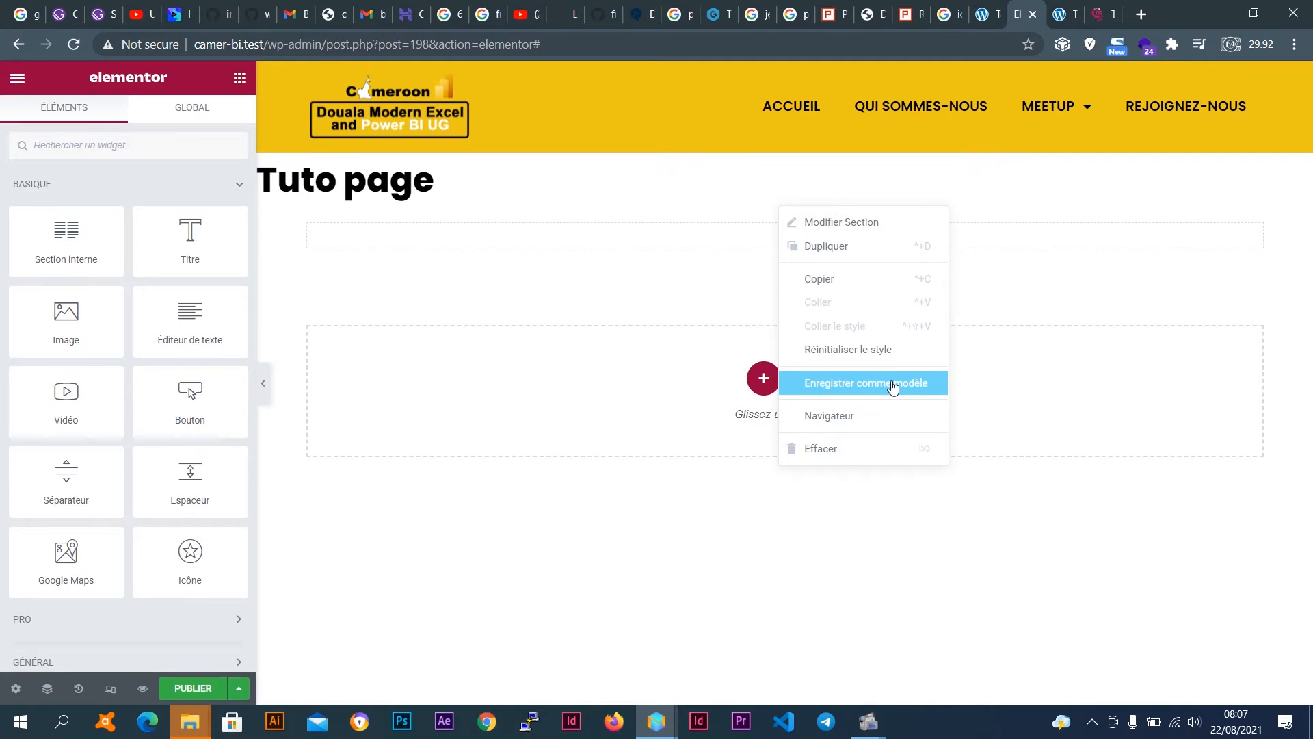
pyautogui.click(834, 422)
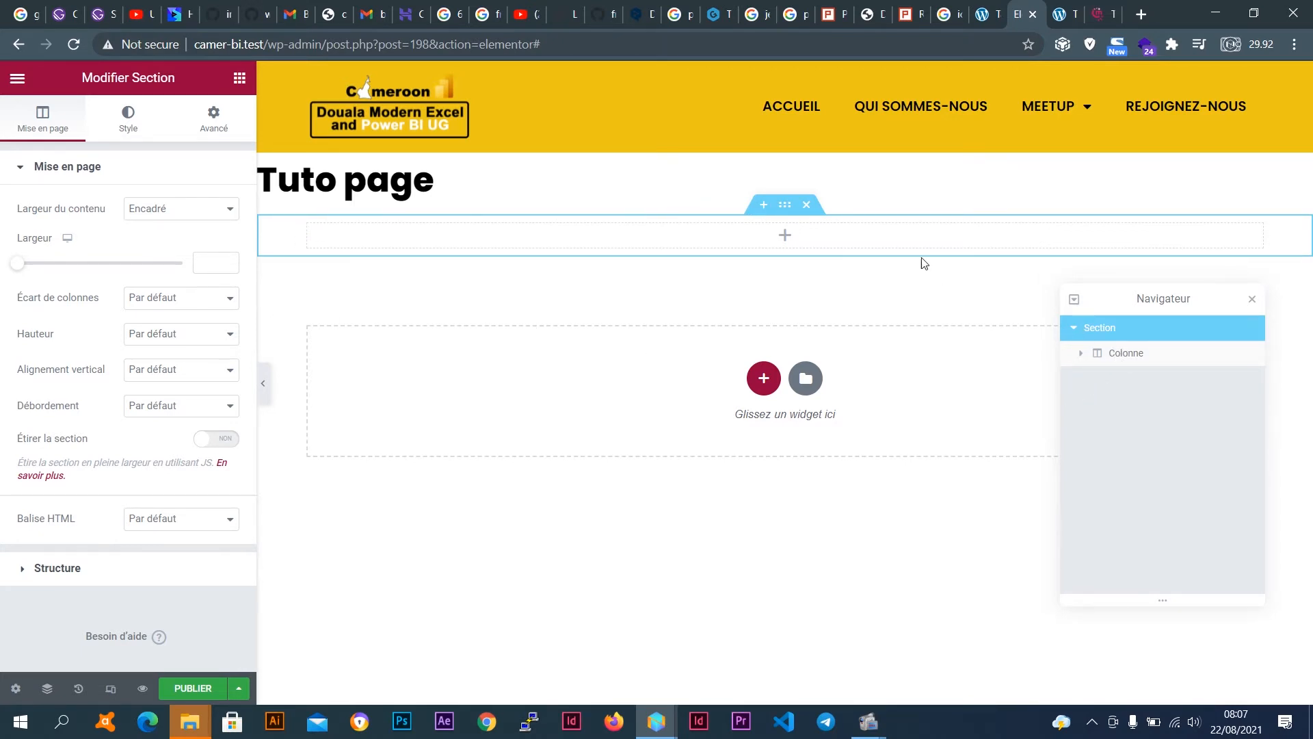
pyautogui.moveTo(1197, 395); pyautogui.dragTo(1168, 326)
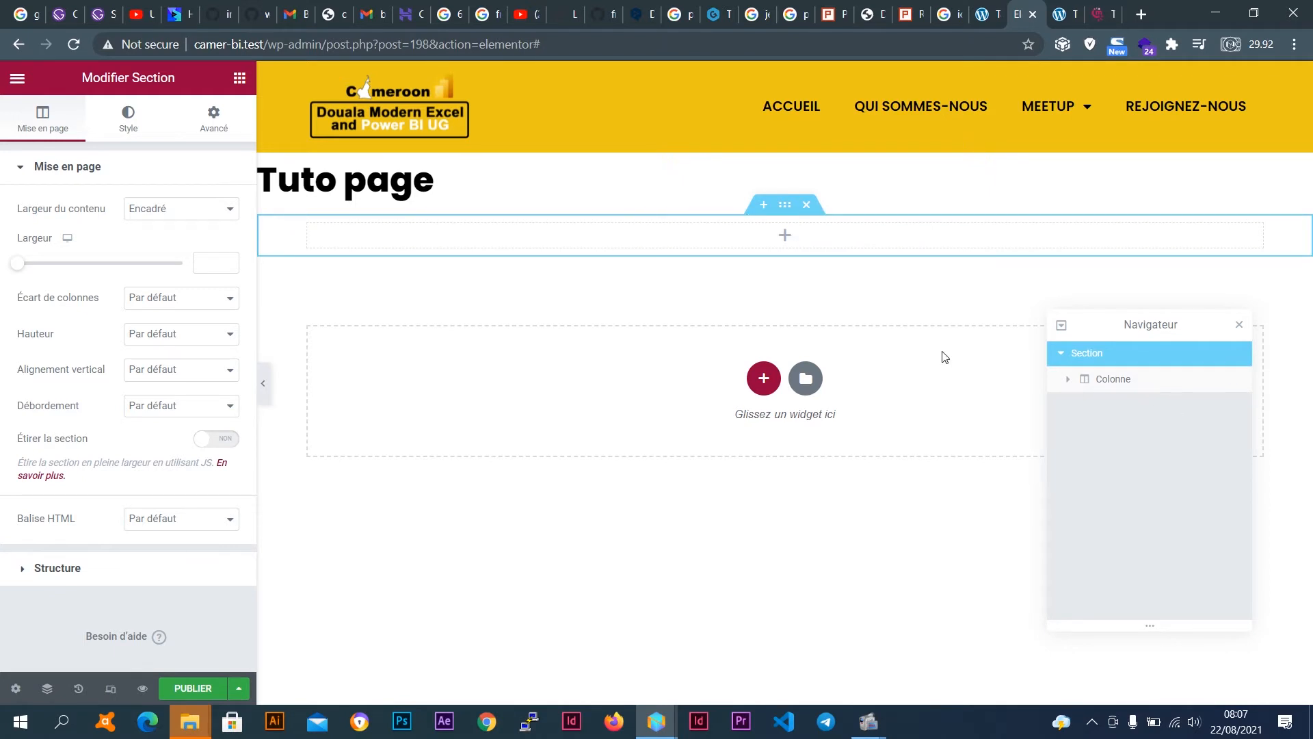
pyautogui.click(1067, 379)
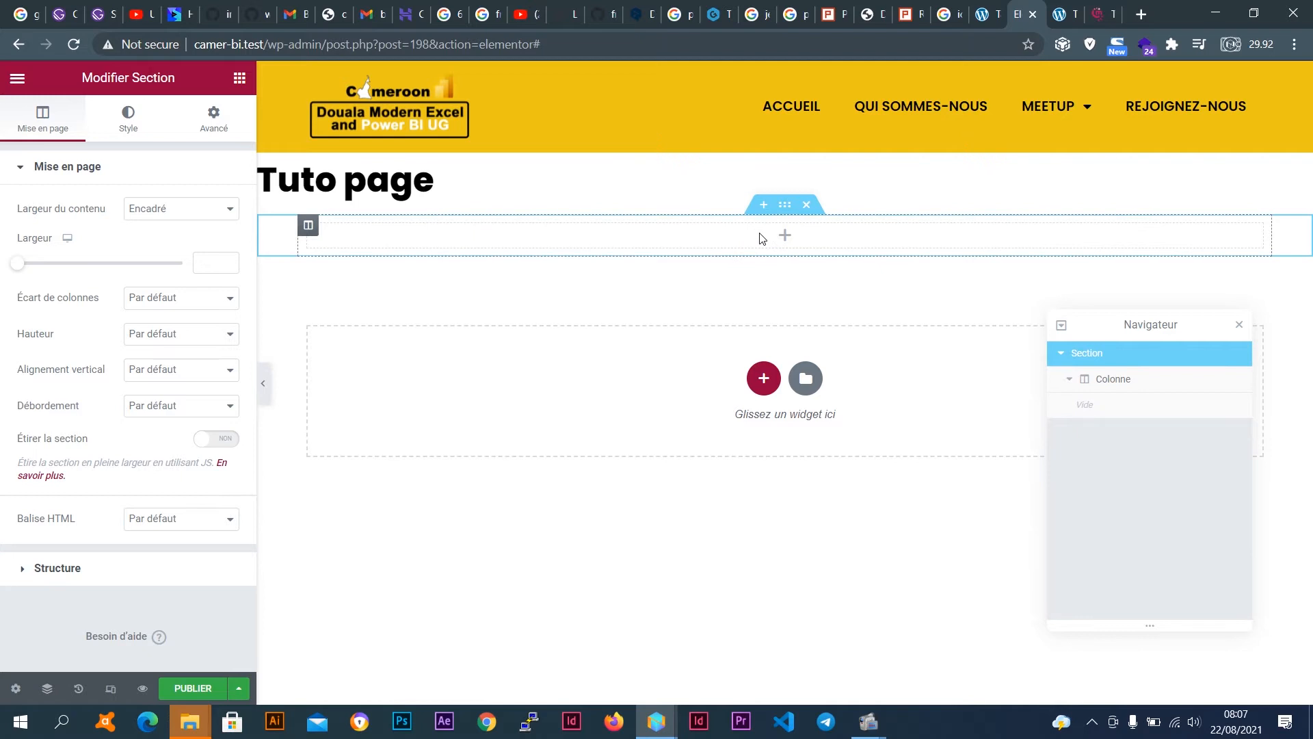
# Add a new column to the section beside the existing one.
pyautogui.rightClick(312, 231)
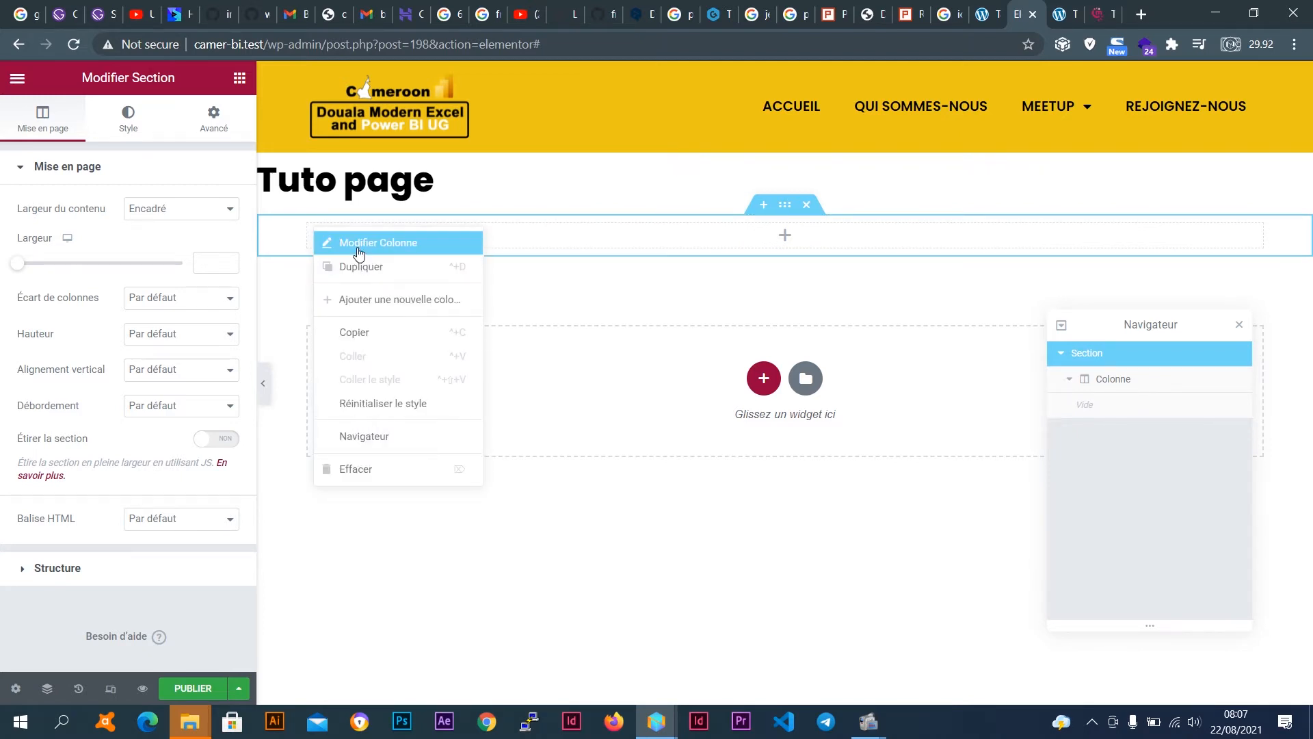
pyautogui.click(381, 300)
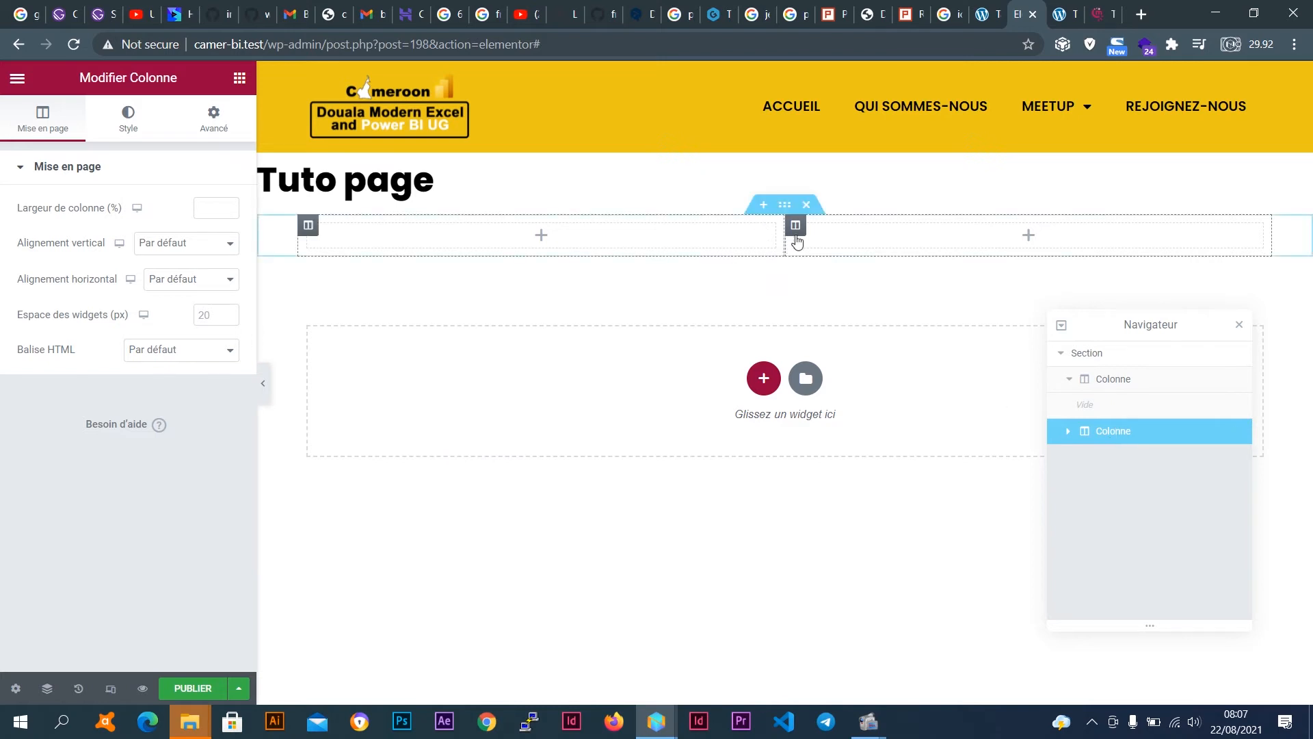
# Select the section and each of its two columns in turn in the Navigateur to examine the hierarchy, and close it.
pyautogui.click(1119, 383)
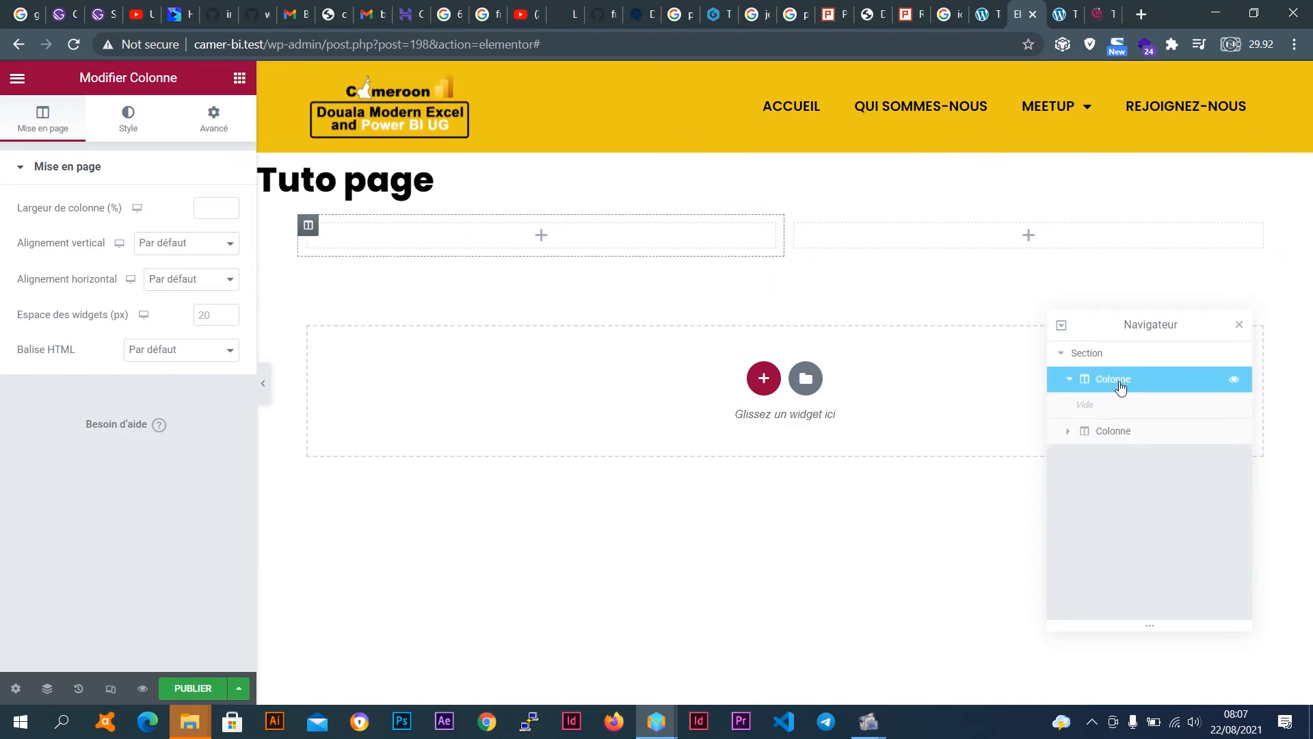
pyautogui.click(1122, 439)
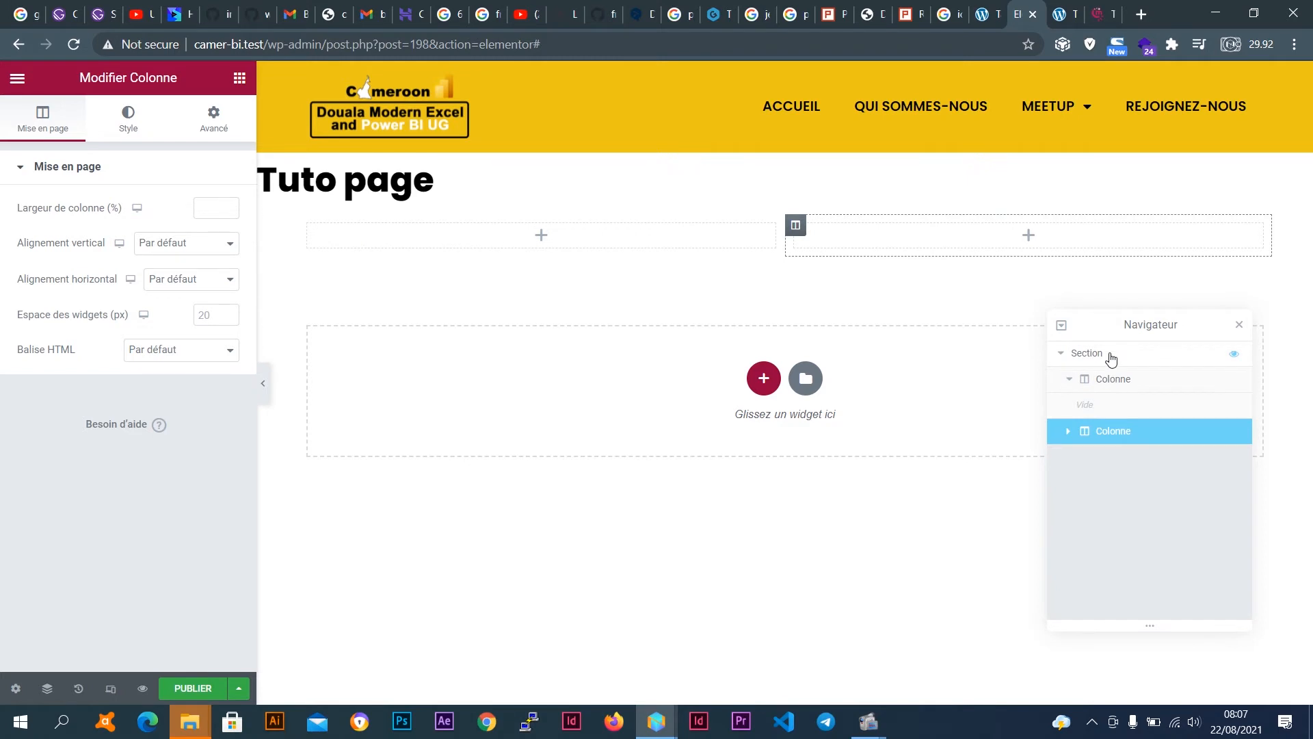
pyautogui.click(1109, 354)
pyautogui.click(1115, 428)
pyautogui.click(1105, 353)
pyautogui.click(1130, 438)
pyautogui.click(1122, 381)
pyautogui.click(1117, 357)
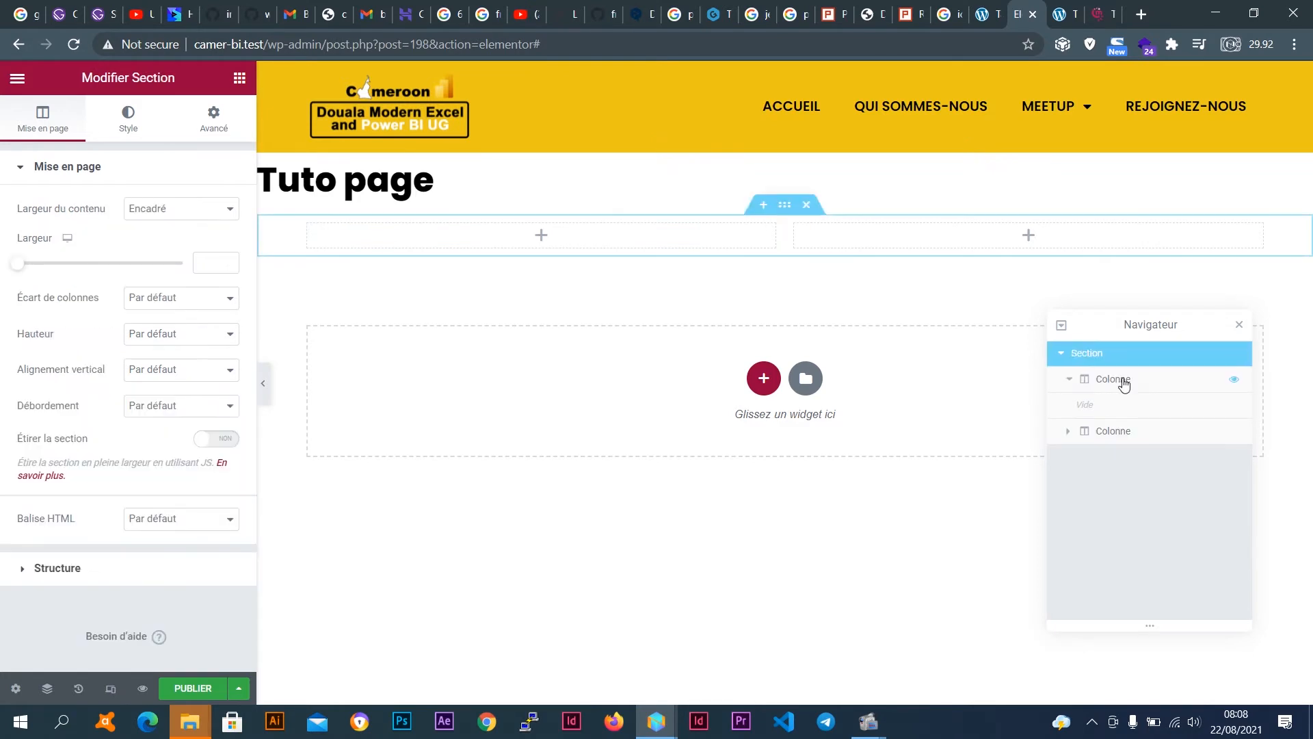
pyautogui.click(1124, 380)
pyautogui.click(1128, 431)
pyautogui.click(1123, 382)
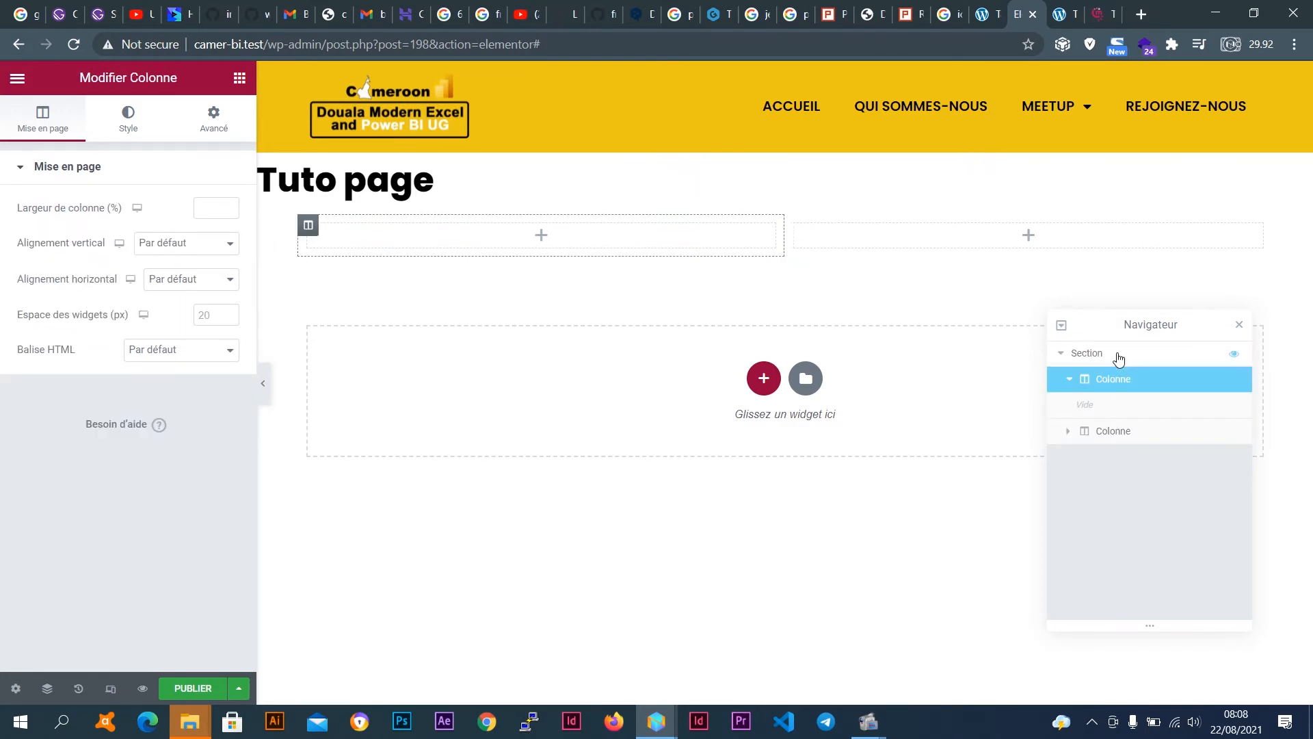
pyautogui.click(1115, 356)
pyautogui.click(1122, 381)
pyautogui.click(1122, 432)
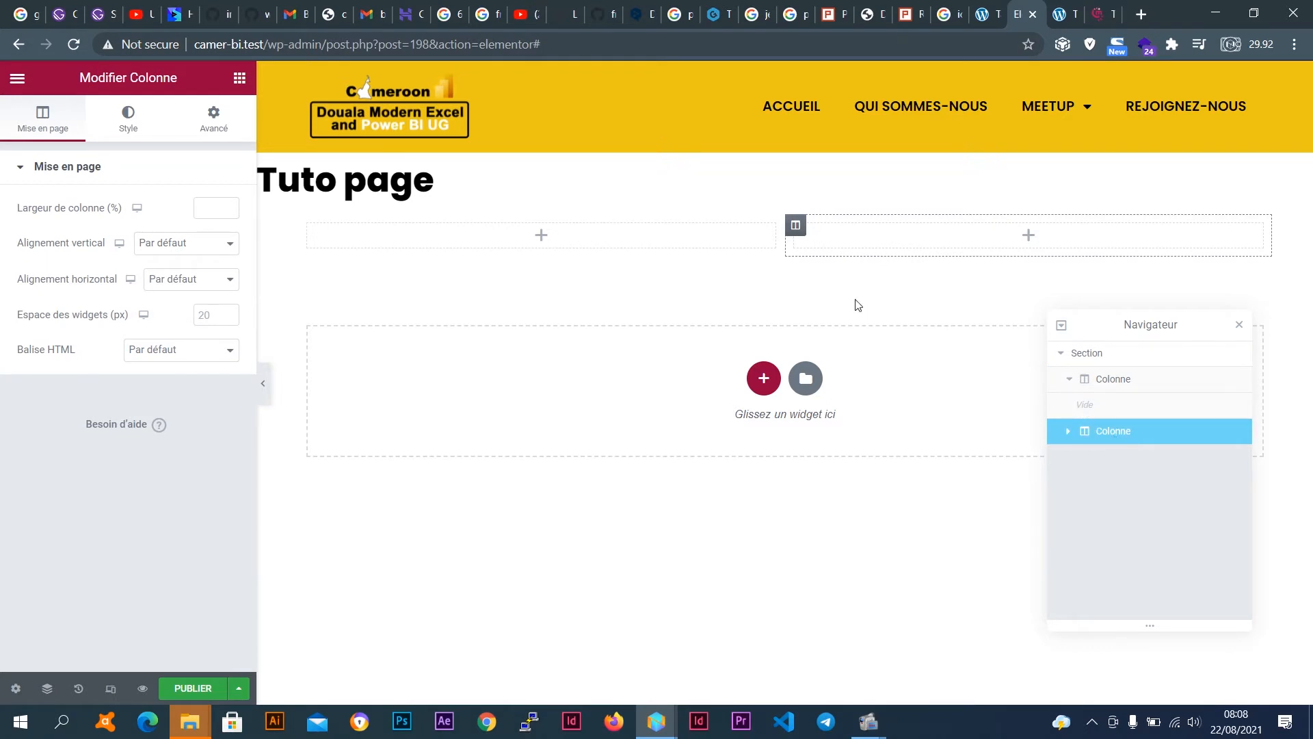
pyautogui.click(1239, 325)
# View the two-column section's layout settings, and return to the widget list.
pyautogui.moveTo(792, 239)
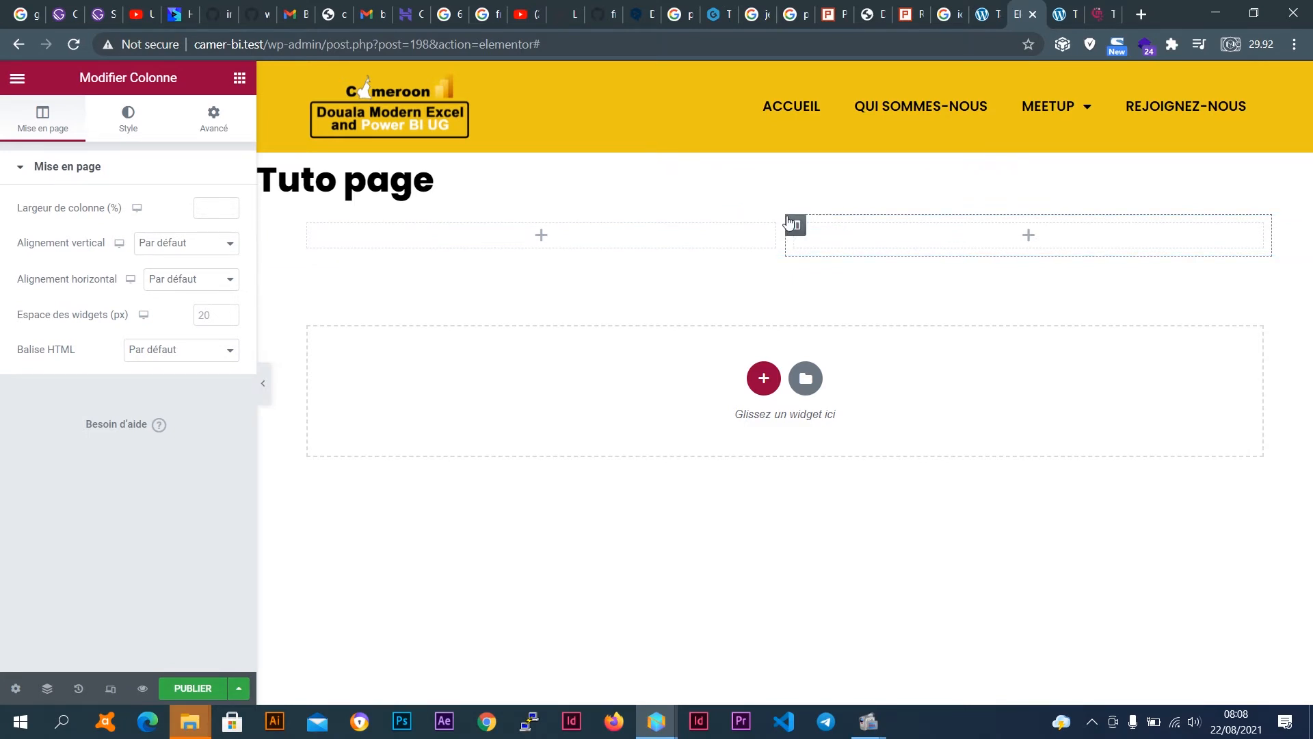
pyautogui.click(786, 209)
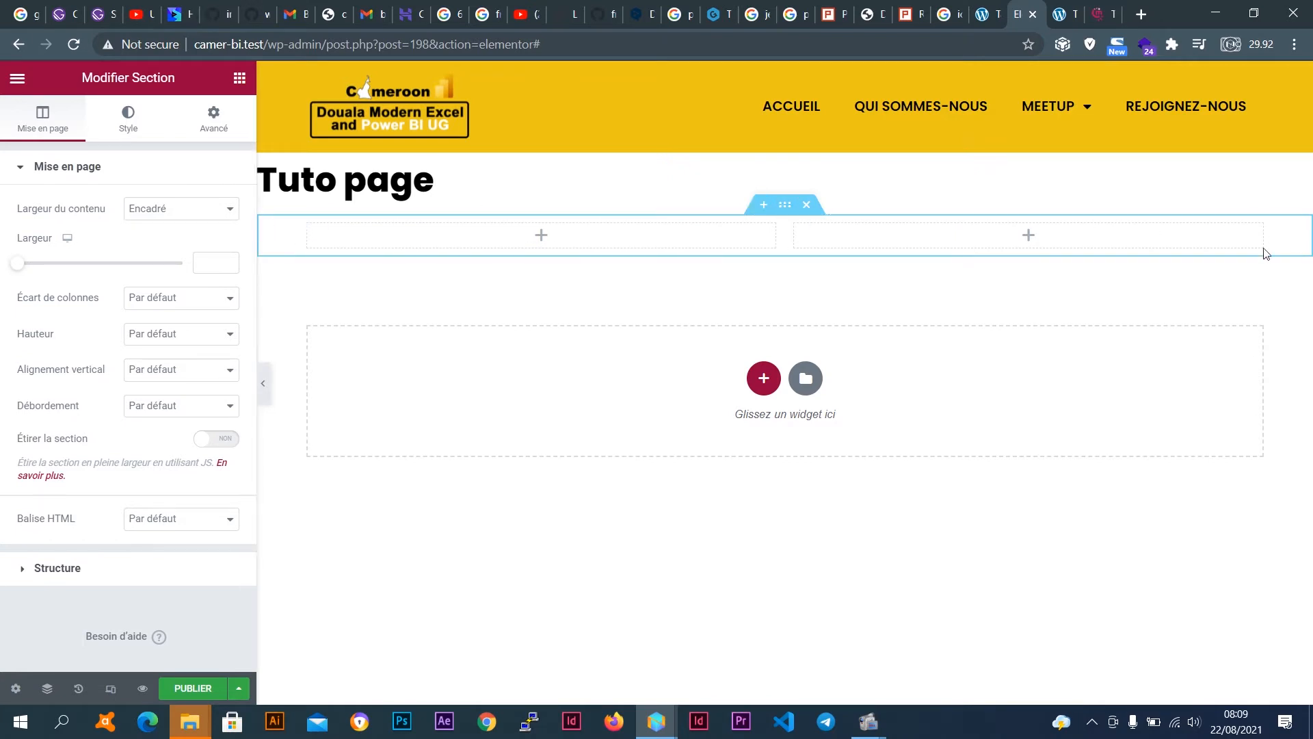
pyautogui.click(239, 79)
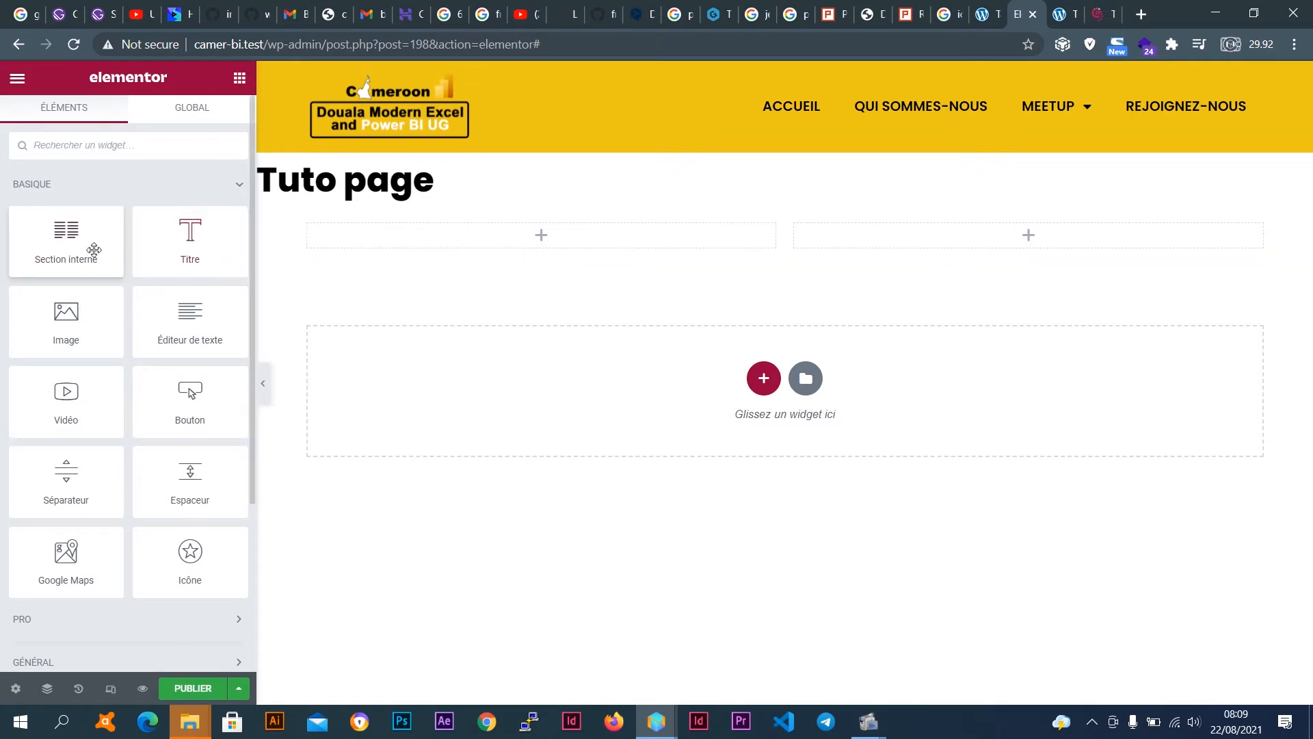
# Insert an inner section (Section interne) in the first column, show the Navigateur and reposition its window.
pyautogui.moveTo(66, 237); pyautogui.dragTo(573, 232)
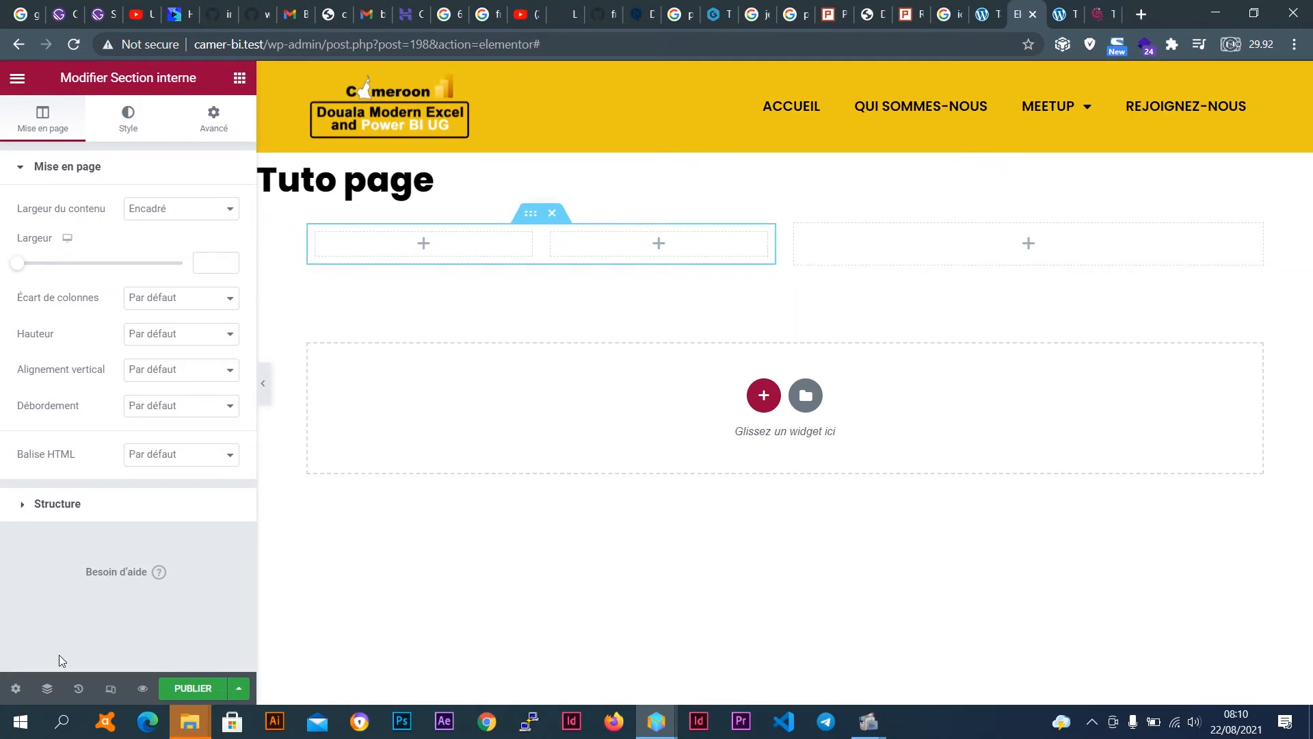
pyautogui.click(47, 689)
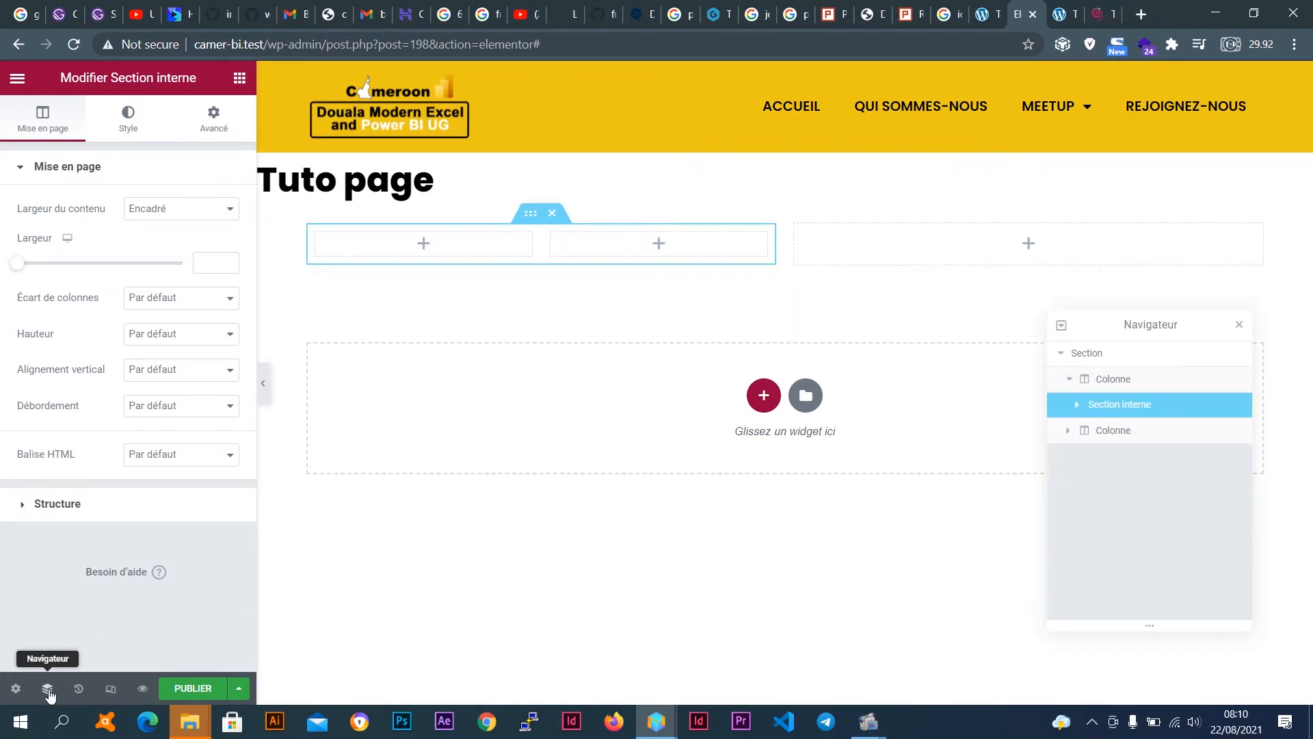
pyautogui.moveTo(1152, 326); pyautogui.dragTo(1154, 269)
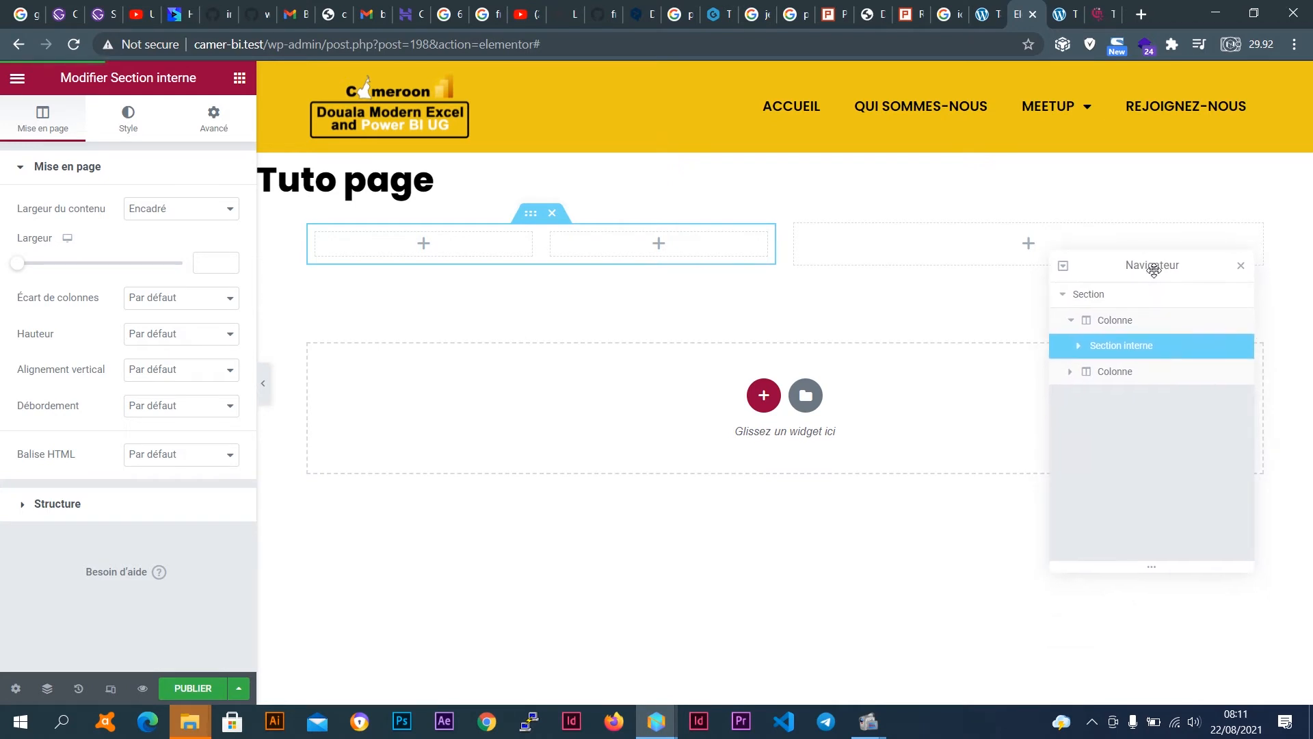
# Examine the nested hierarchy in the Navigateur by selecting the first column, its Section interne and the two columns inside it.
pyautogui.click(1111, 322)
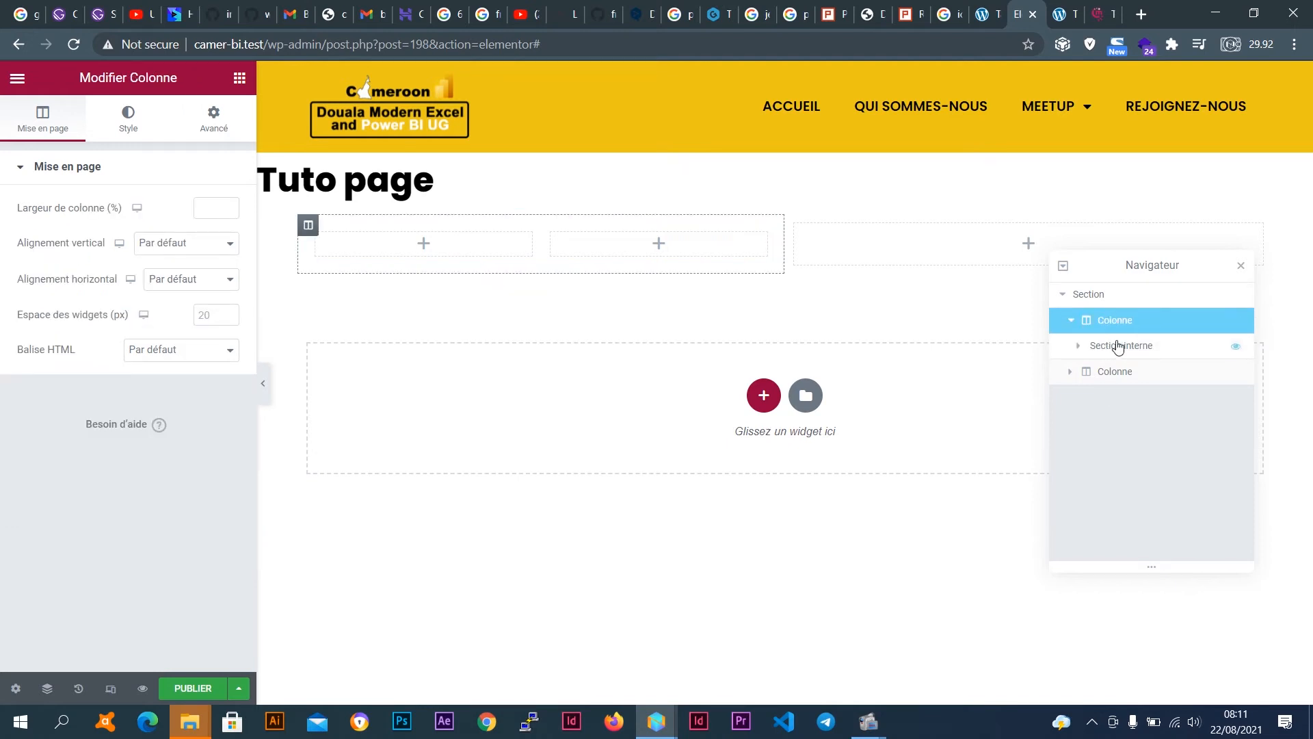
pyautogui.click(1119, 347)
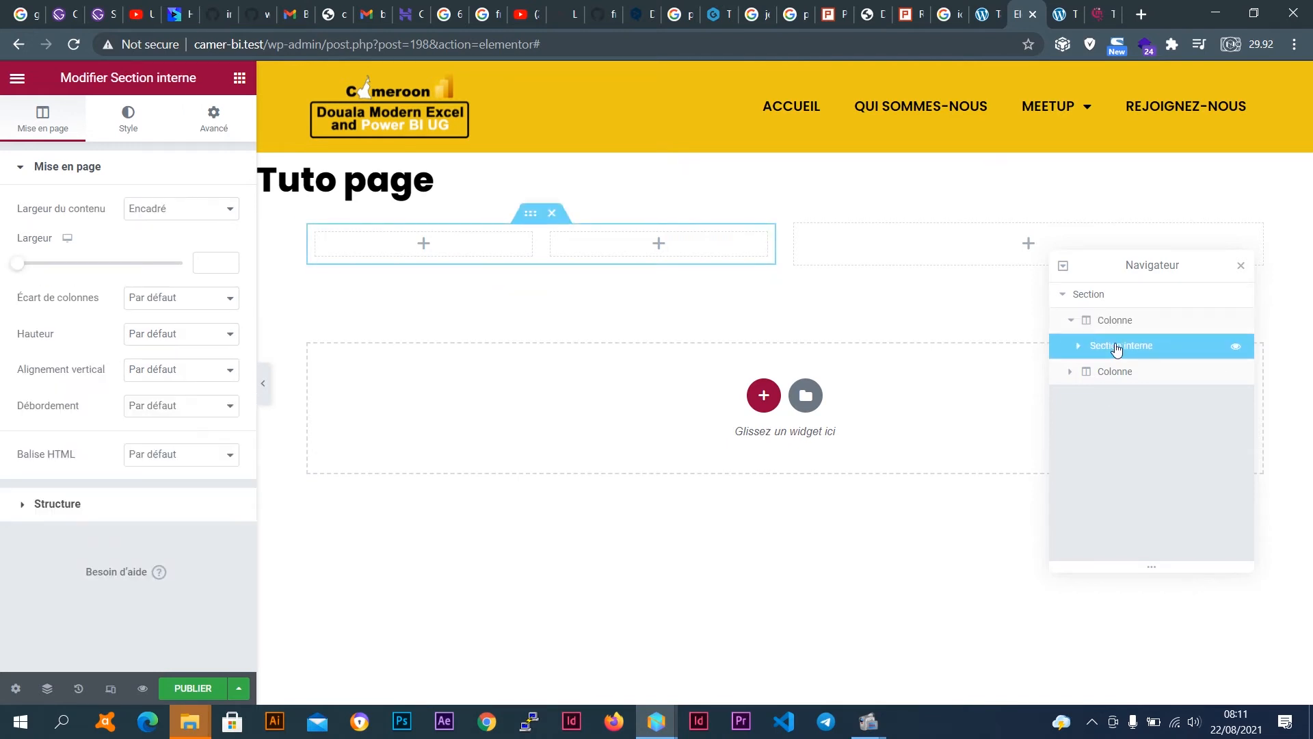
pyautogui.click(1079, 347)
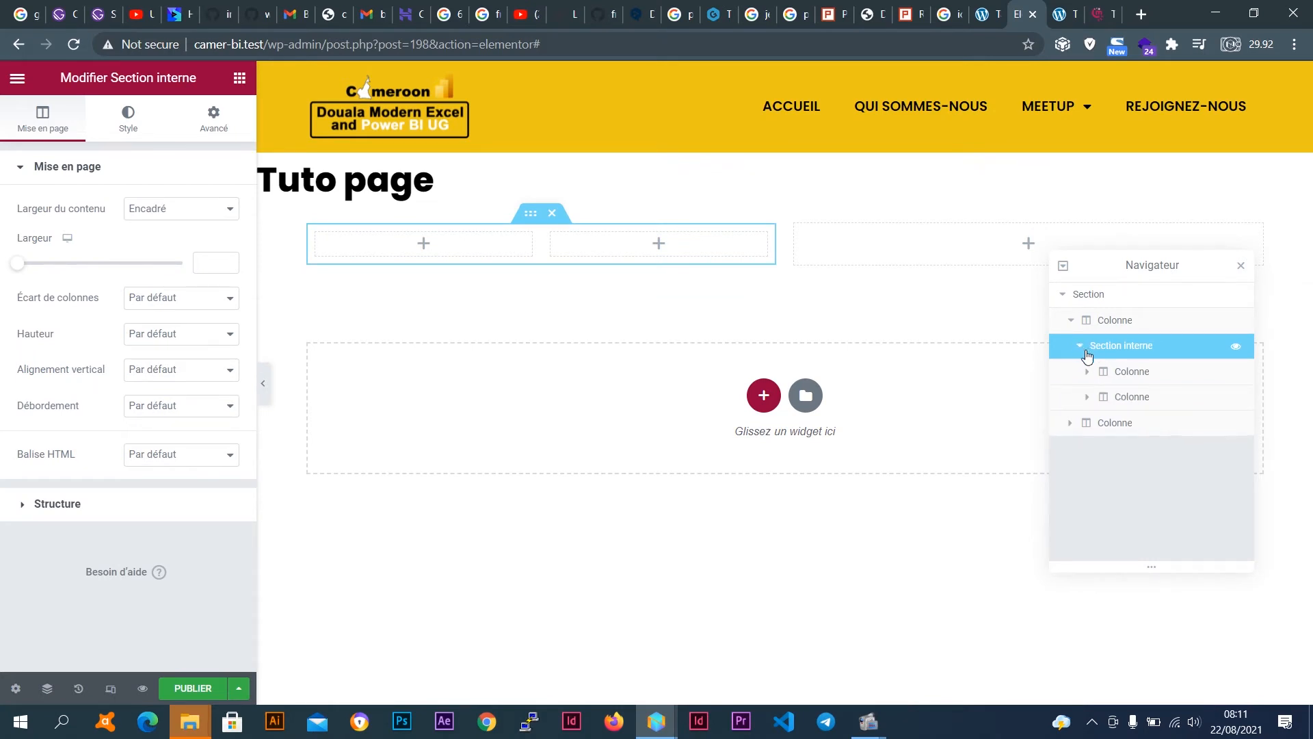
pyautogui.click(1137, 373)
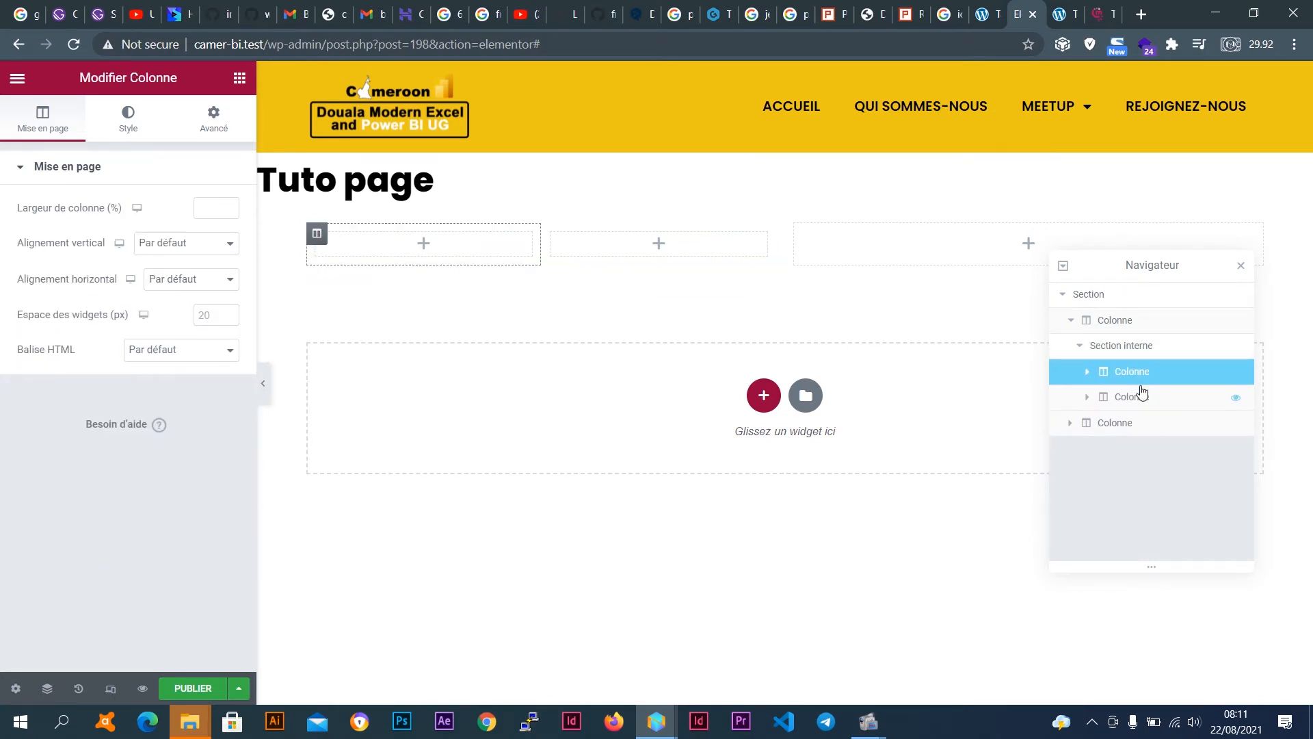
pyautogui.click(1142, 391)
pyautogui.click(1132, 373)
pyautogui.click(1088, 371)
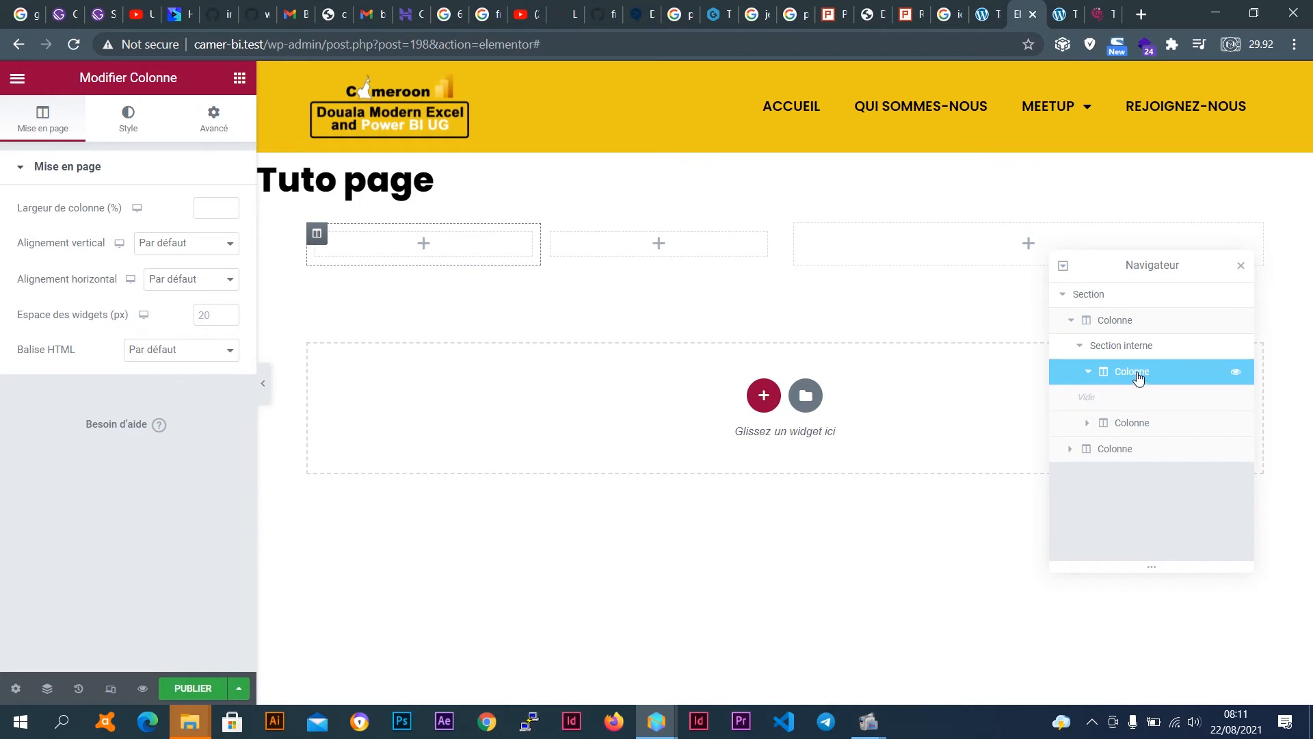
pyautogui.click(1122, 326)
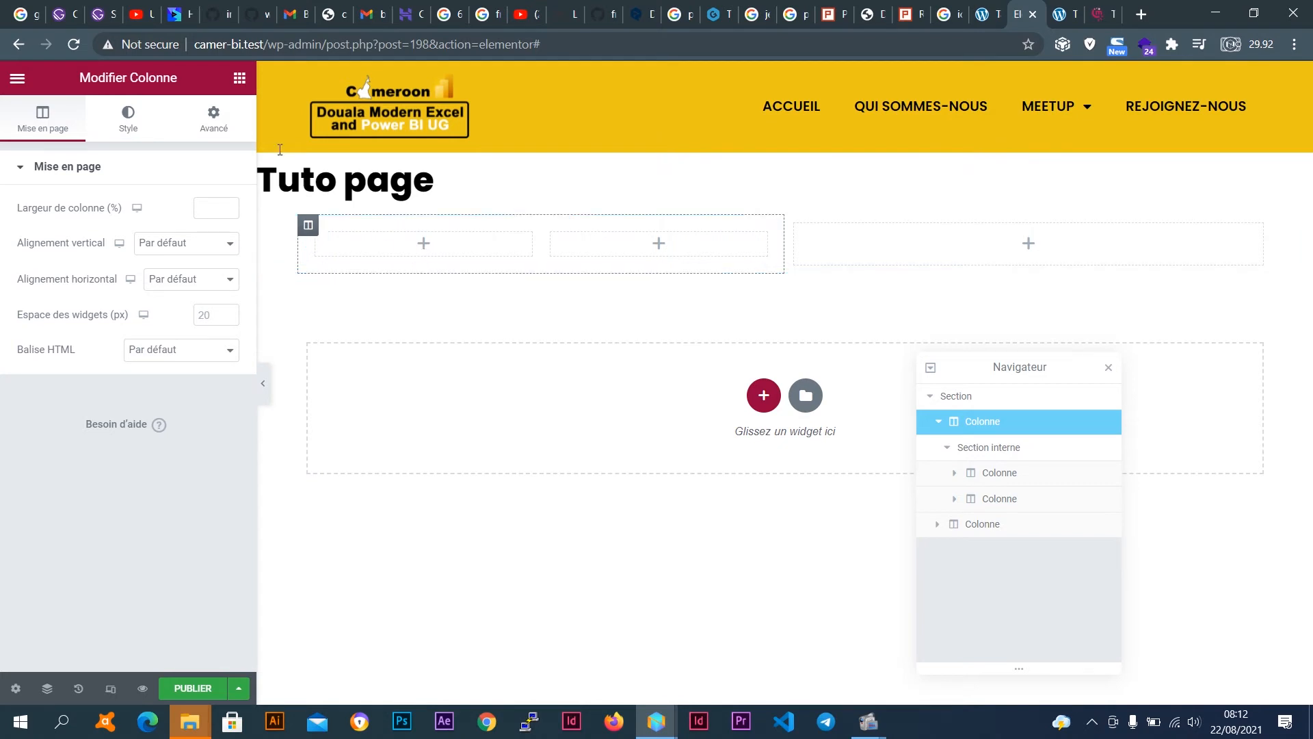
# Add a second inner section beneath the first one in the same column, and view its context commands.
pyautogui.click(239, 81)
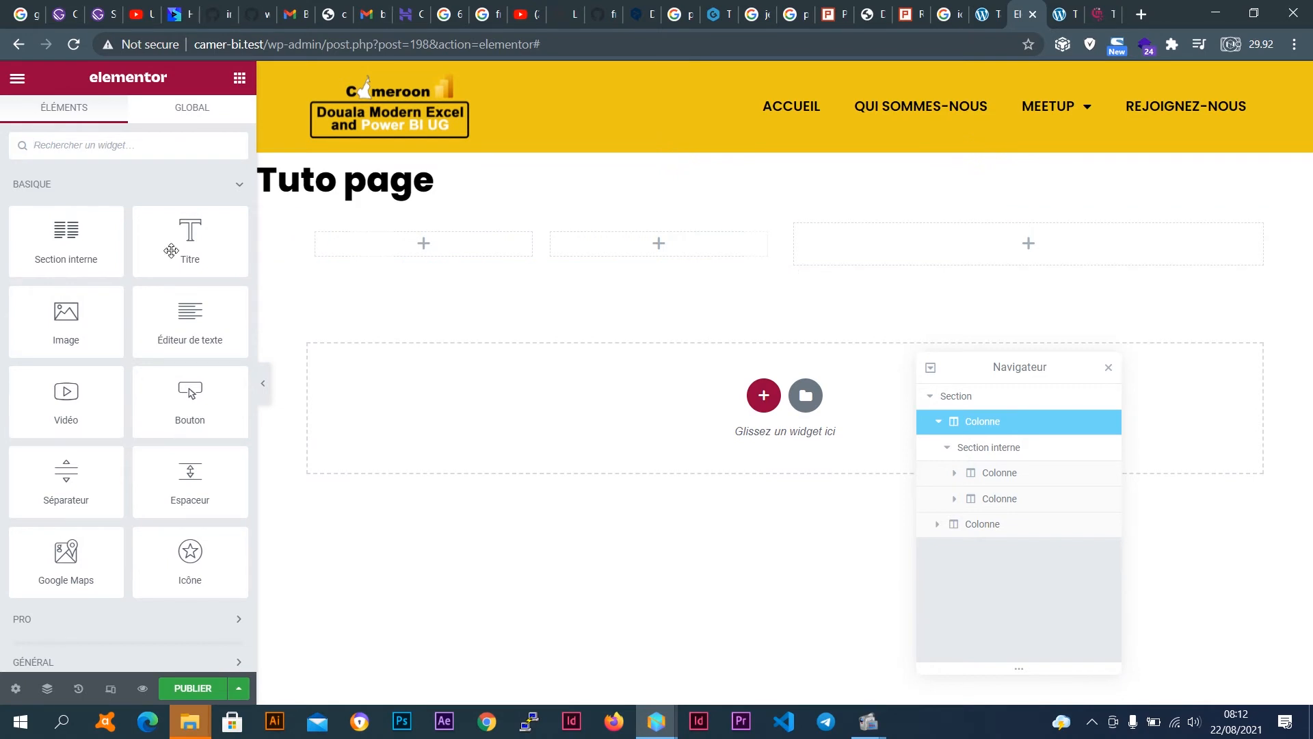
pyautogui.moveTo(76, 243); pyautogui.dragTo(408, 267)
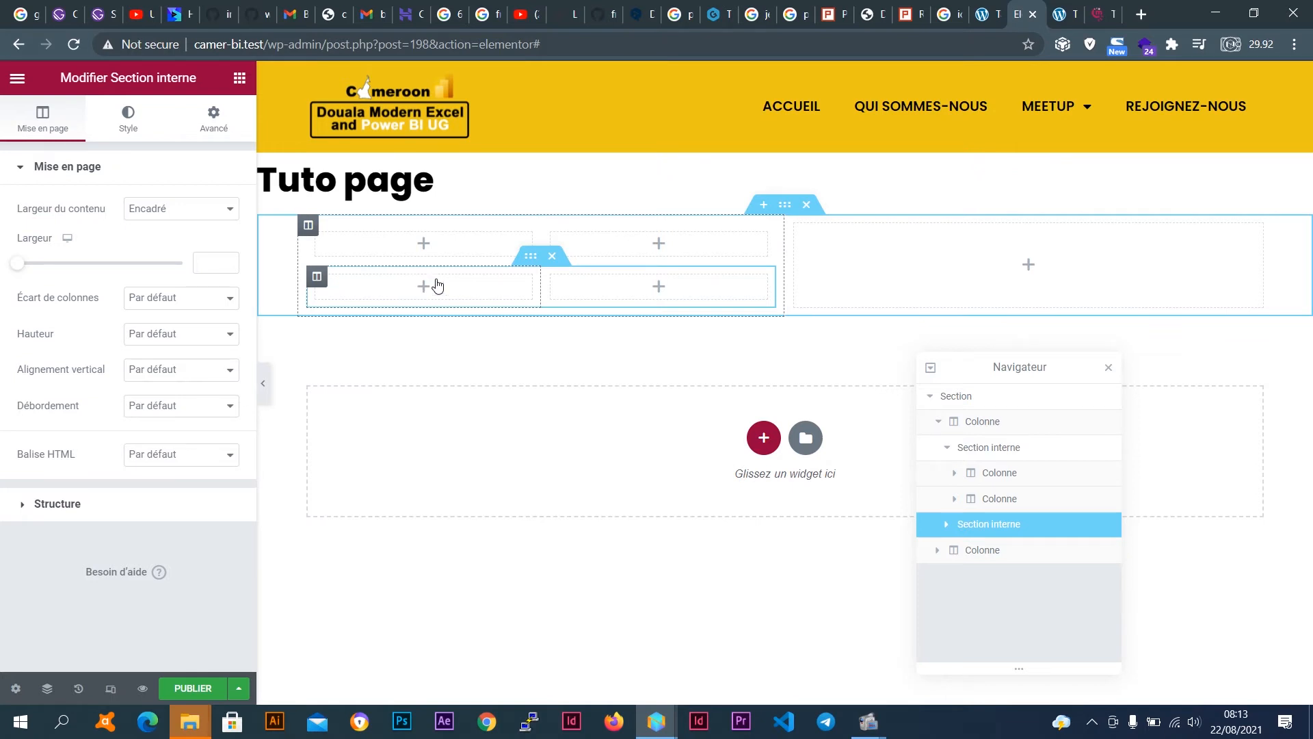
pyautogui.rightClick(531, 263)
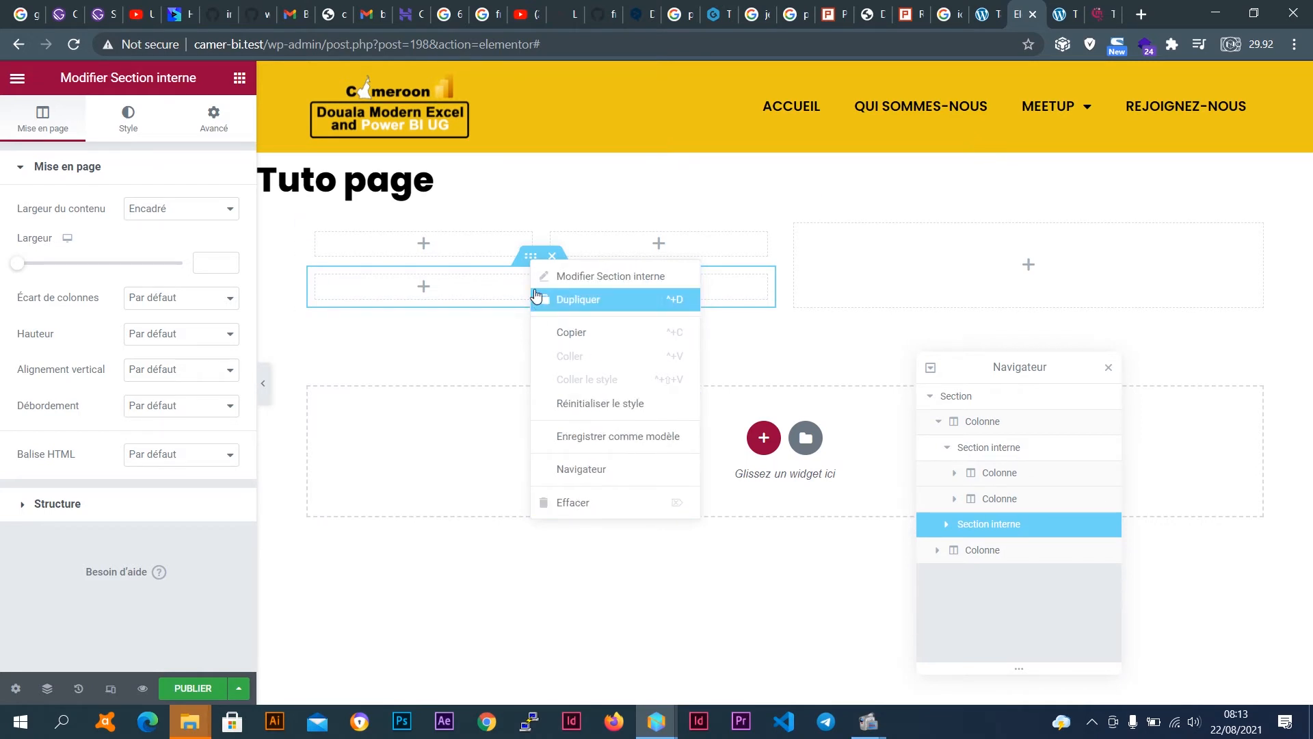
pyautogui.click(525, 261)
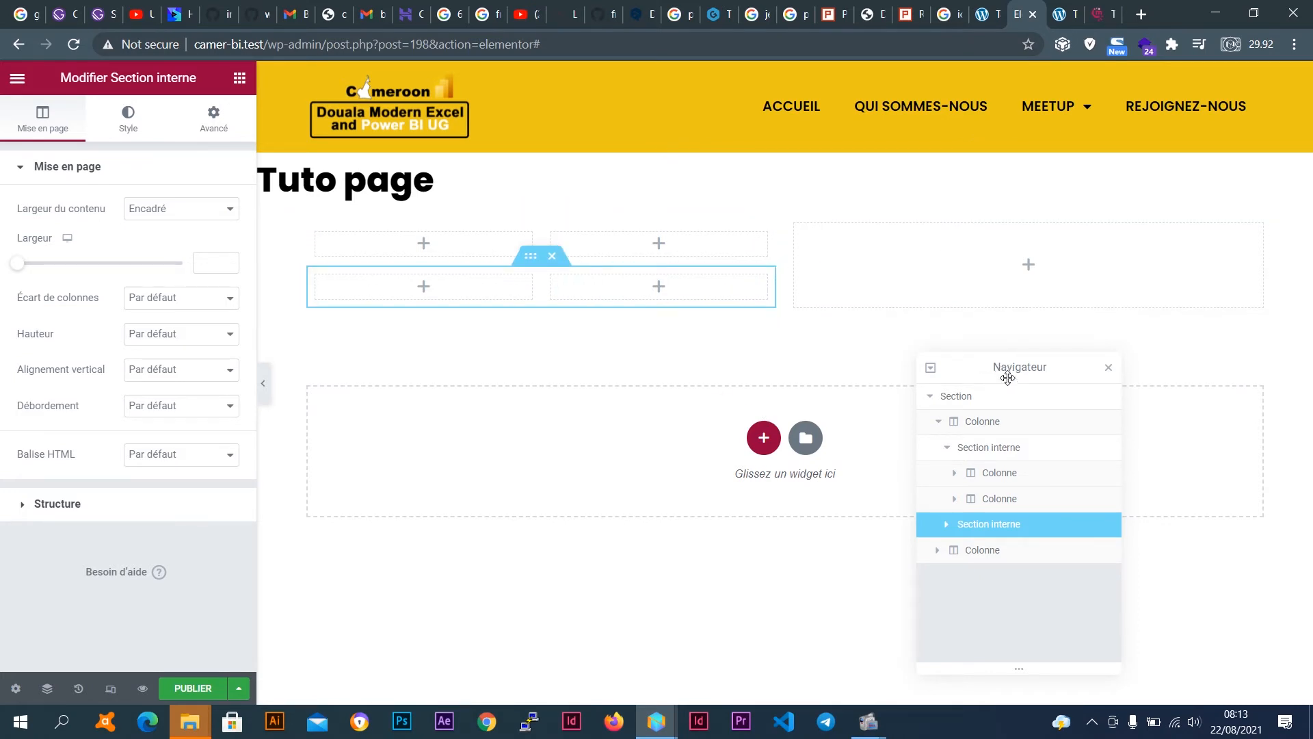
# Delete both inner sections from the first column and move the Navigateur window aside.
pyautogui.moveTo(1008, 359); pyautogui.dragTo(992, 369)
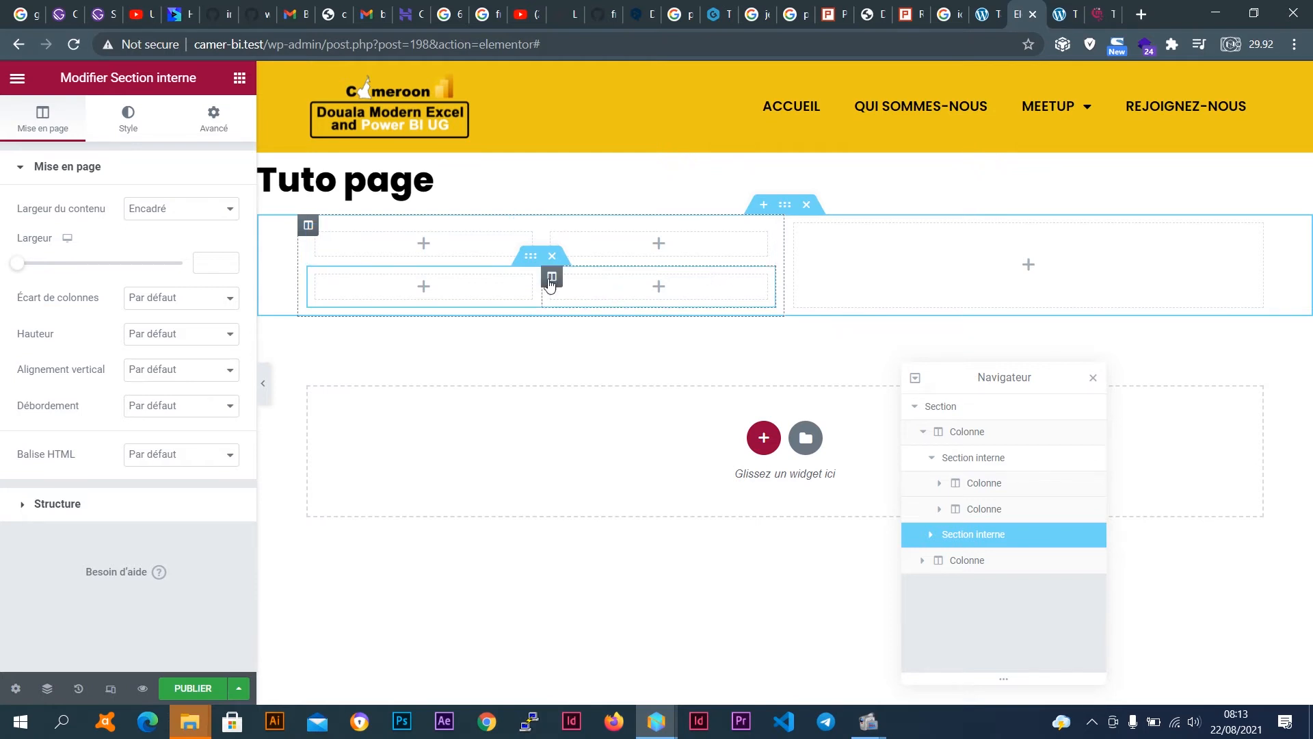
pyautogui.click(551, 257)
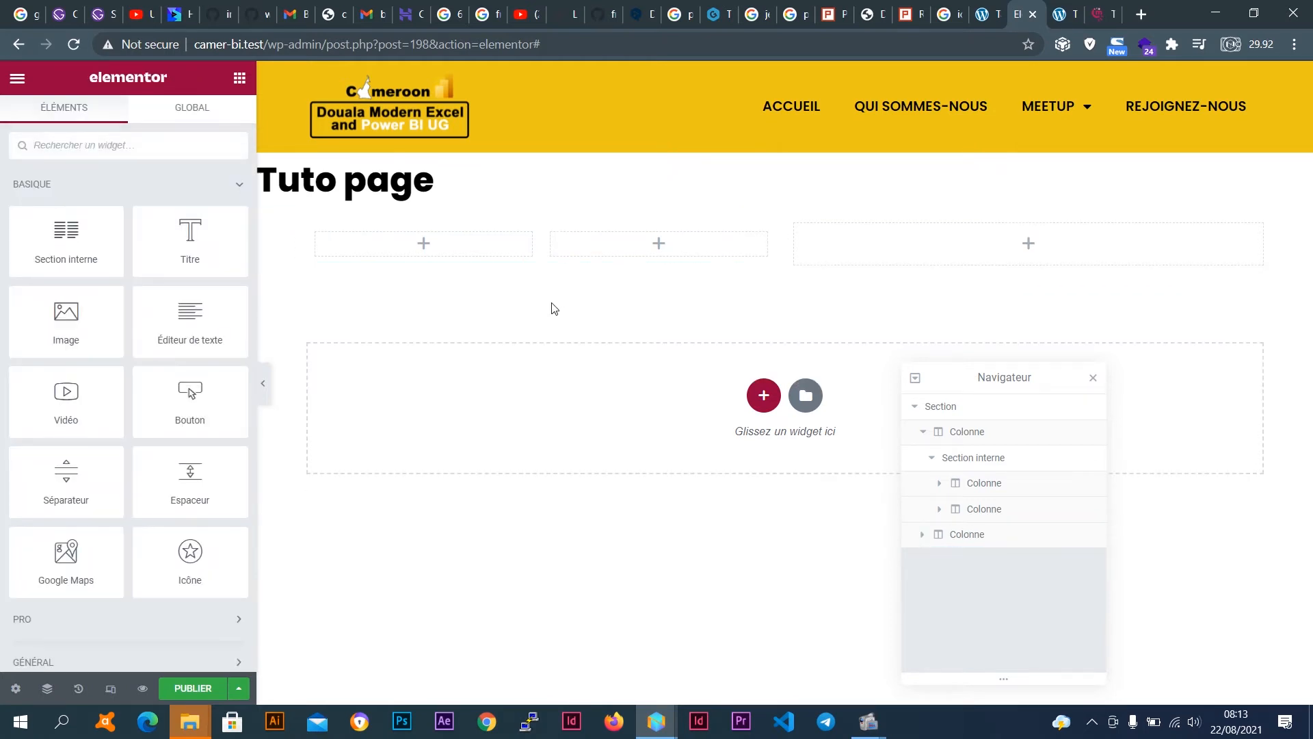
pyautogui.click(551, 214)
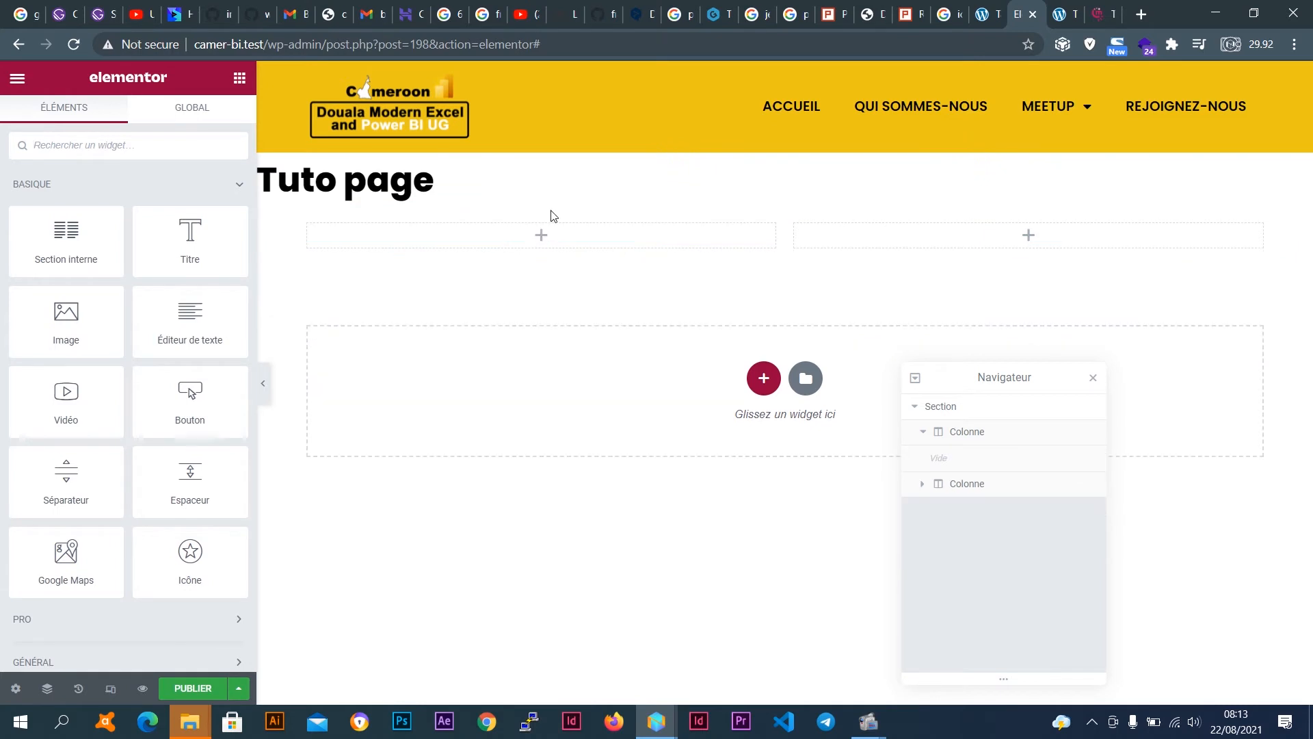
pyautogui.moveTo(964, 379); pyautogui.dragTo(1105, 381)
# View the section's content width options, keep Encadré, and set the width to 614.
pyautogui.moveTo(791, 215)
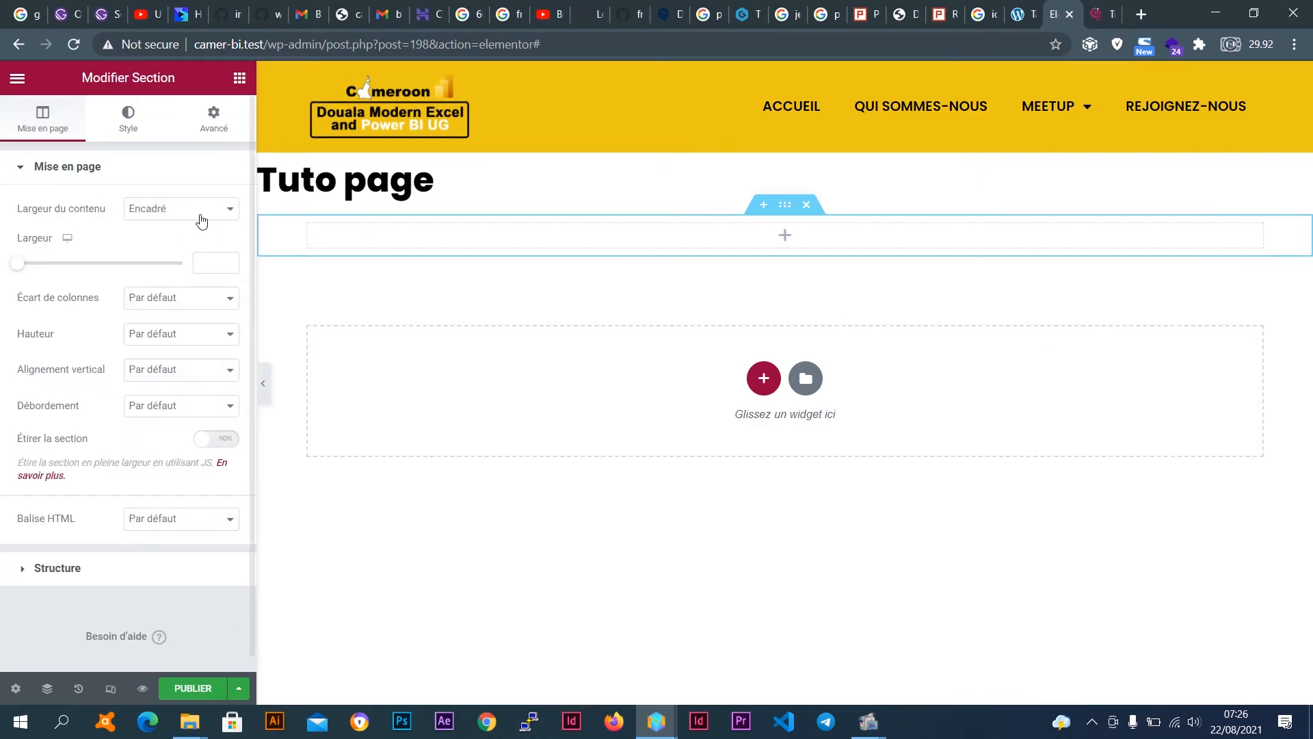
pyautogui.click(191, 210)
pyautogui.click(191, 210)
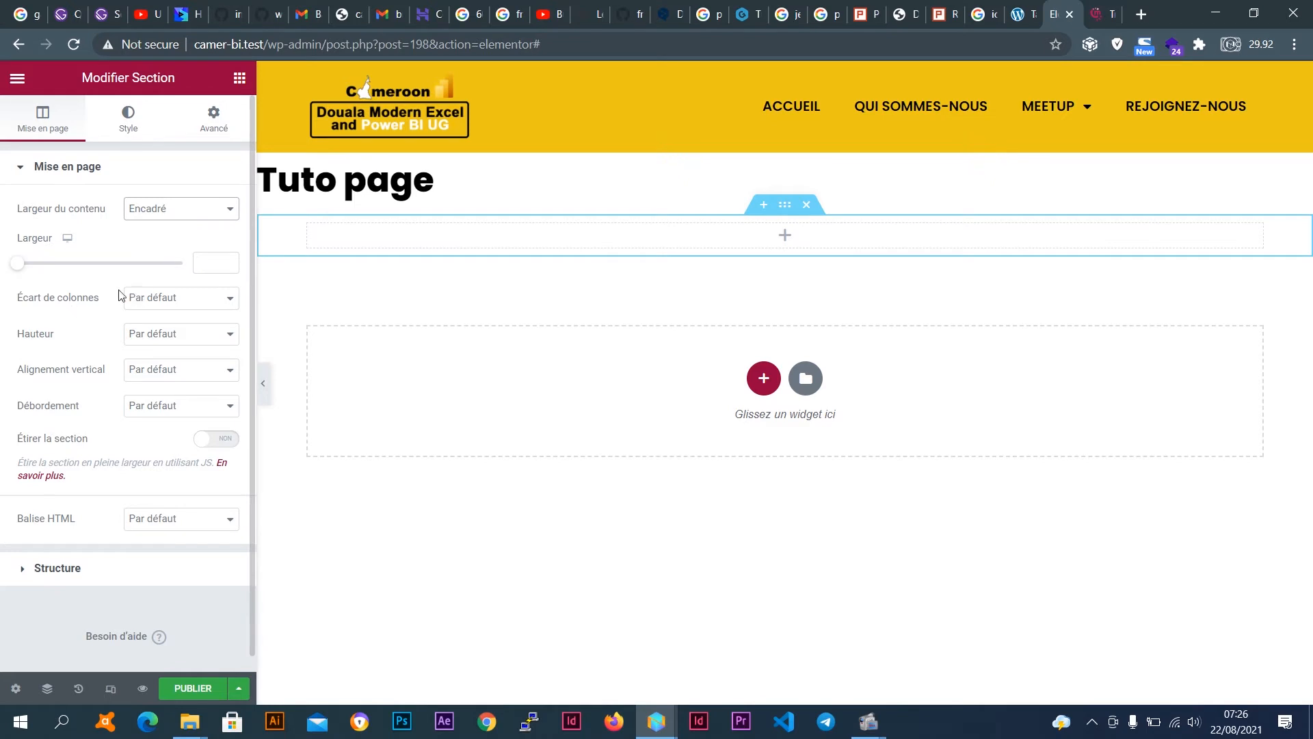
pyautogui.moveTo(20, 269); pyautogui.dragTo(37, 291)
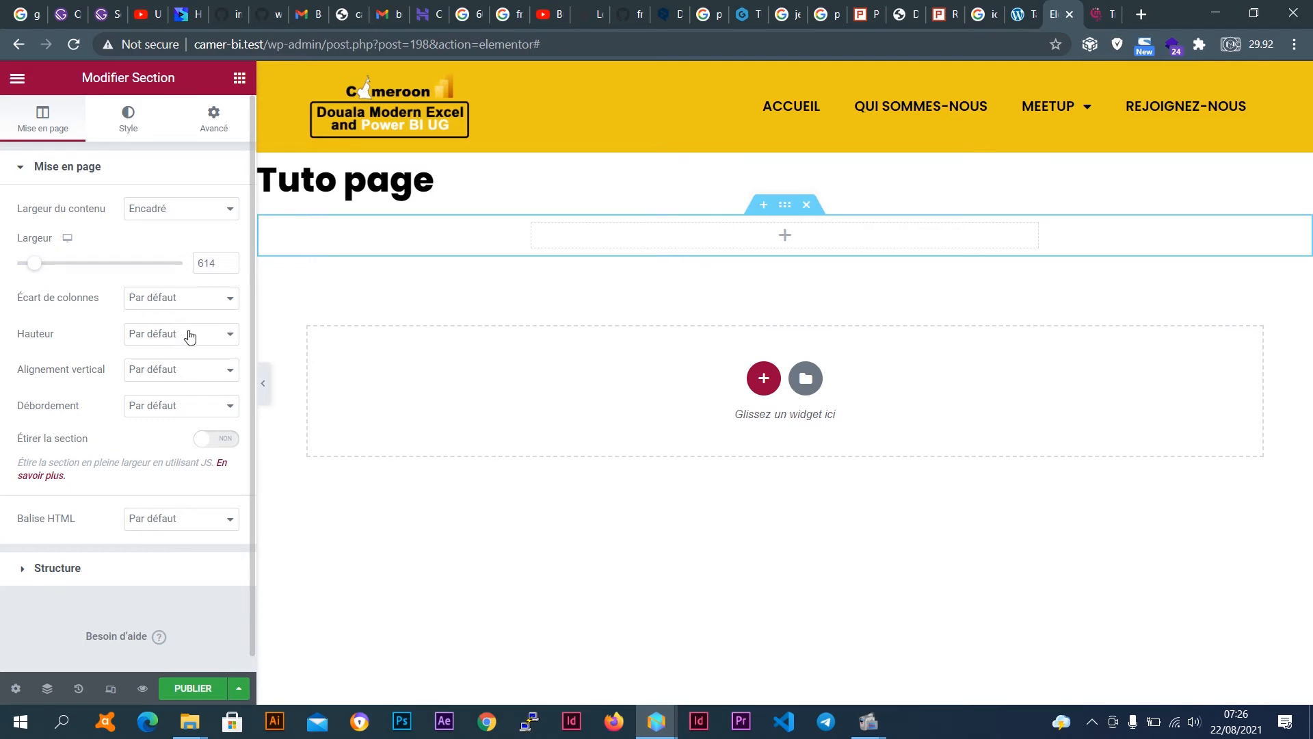
# Set the section's height to Hauteur min. with a minimum of 400 px.
pyautogui.click(190, 335)
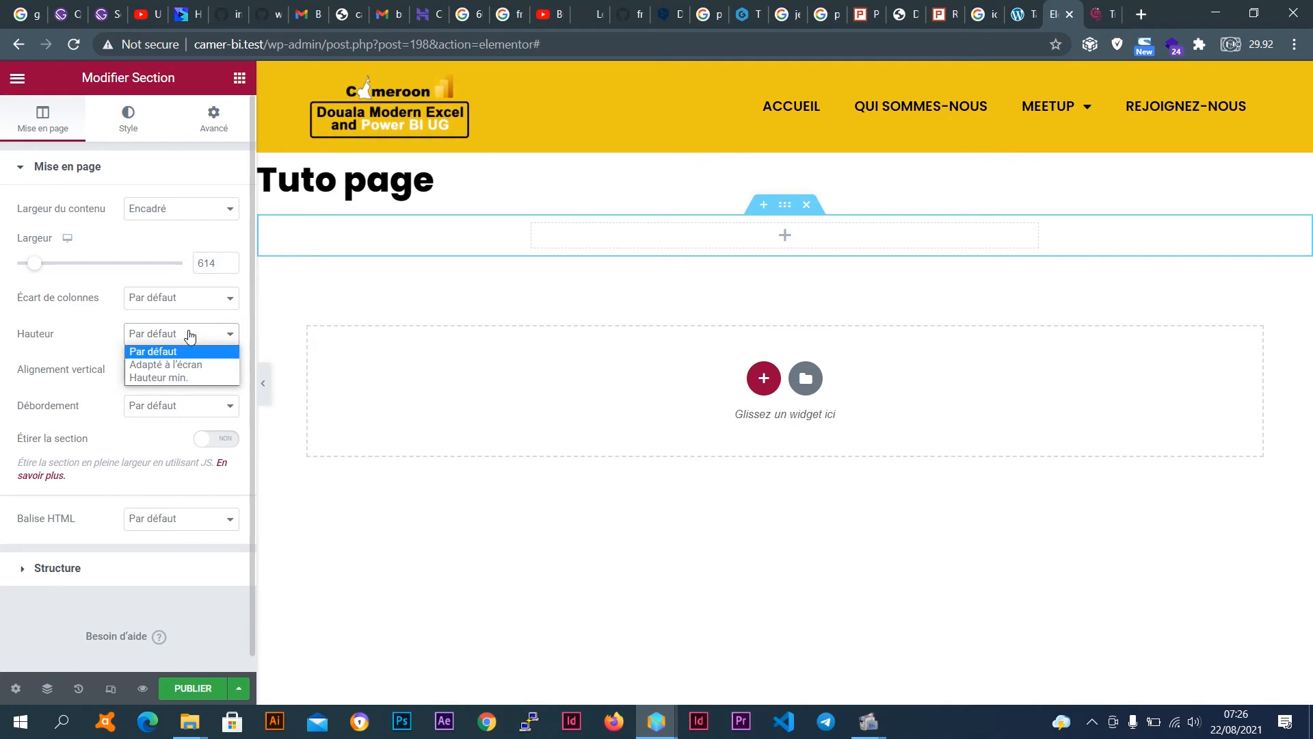
pyautogui.click(191, 376)
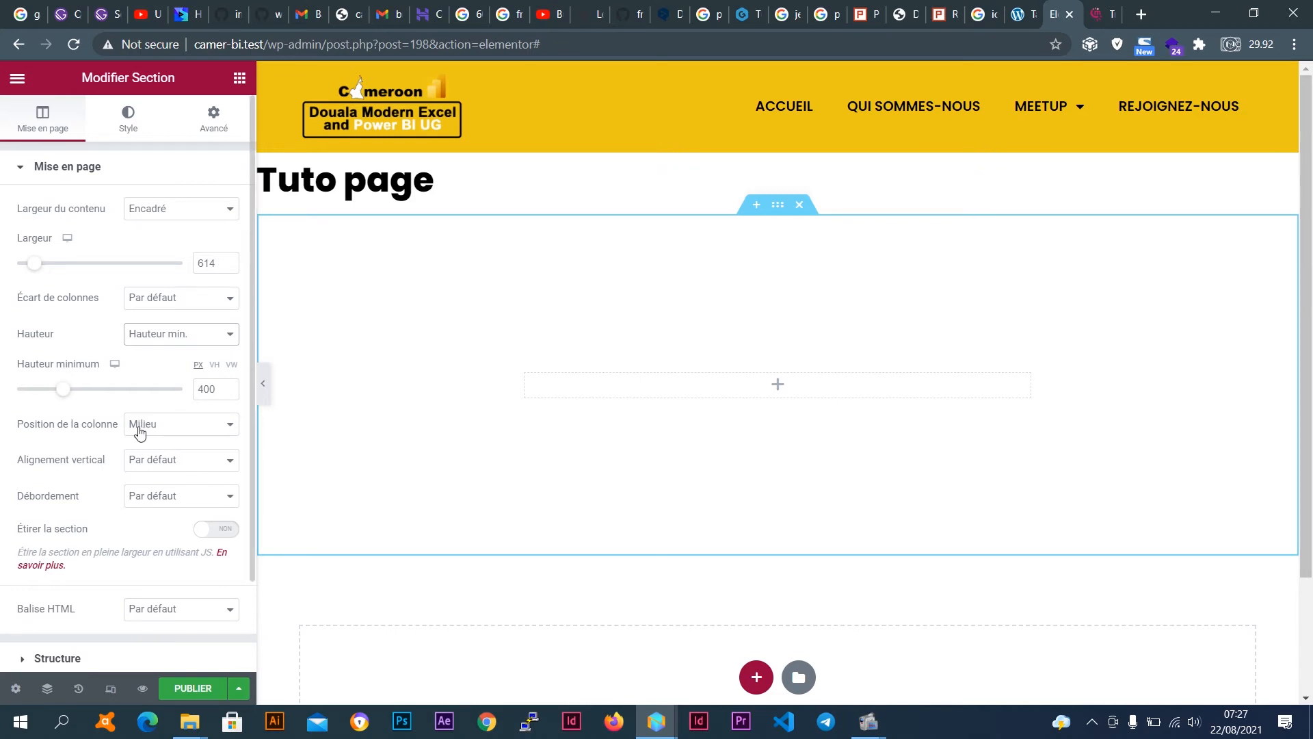
pyautogui.moveTo(63, 389)
pyautogui.mouseDown()
pyautogui.moveTo(148, 408)
pyautogui.moveTo(65, 411)
pyautogui.mouseUp()
# Try the Adapté à l'écran height on the section, then return it to Hauteur min.
pyautogui.click(182, 337)
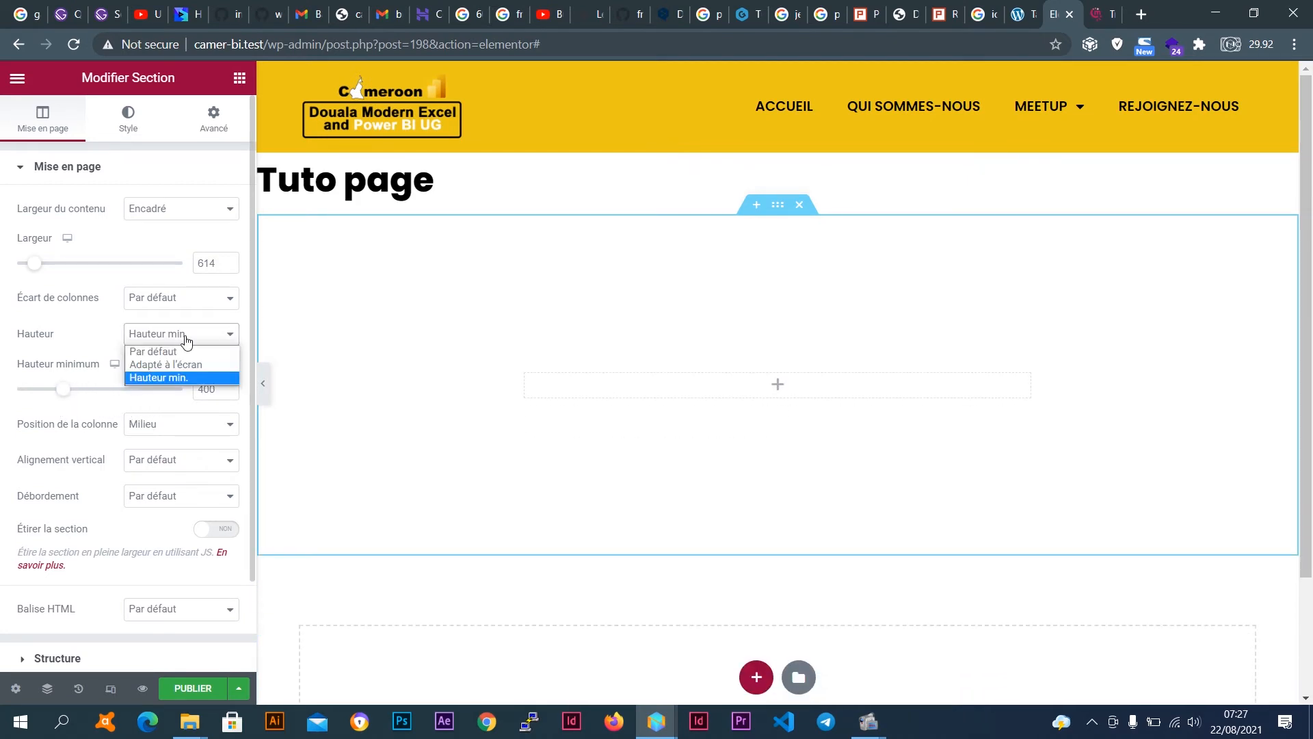
pyautogui.click(188, 368)
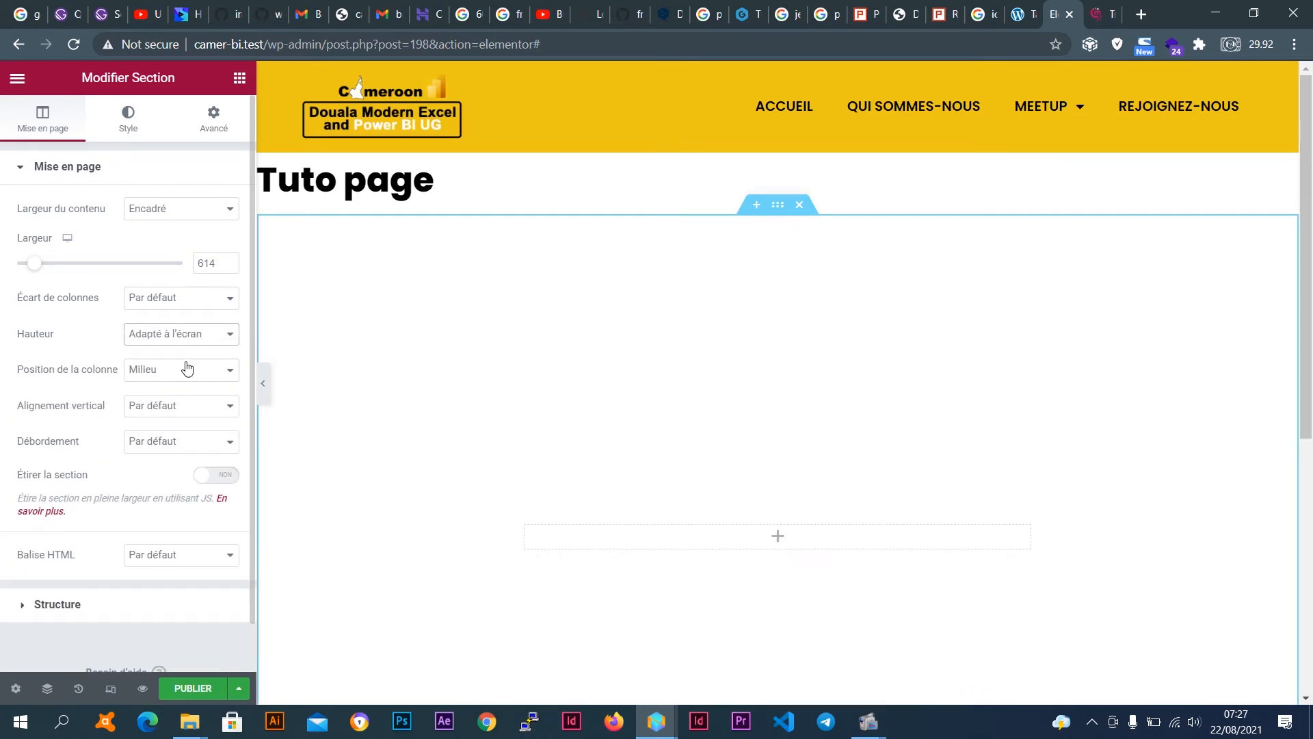
pyautogui.moveTo(1309, 311)
pyautogui.mouseDown()
pyautogui.moveTo(1311, 486)
pyautogui.moveTo(1307, 322)
pyautogui.mouseUp()
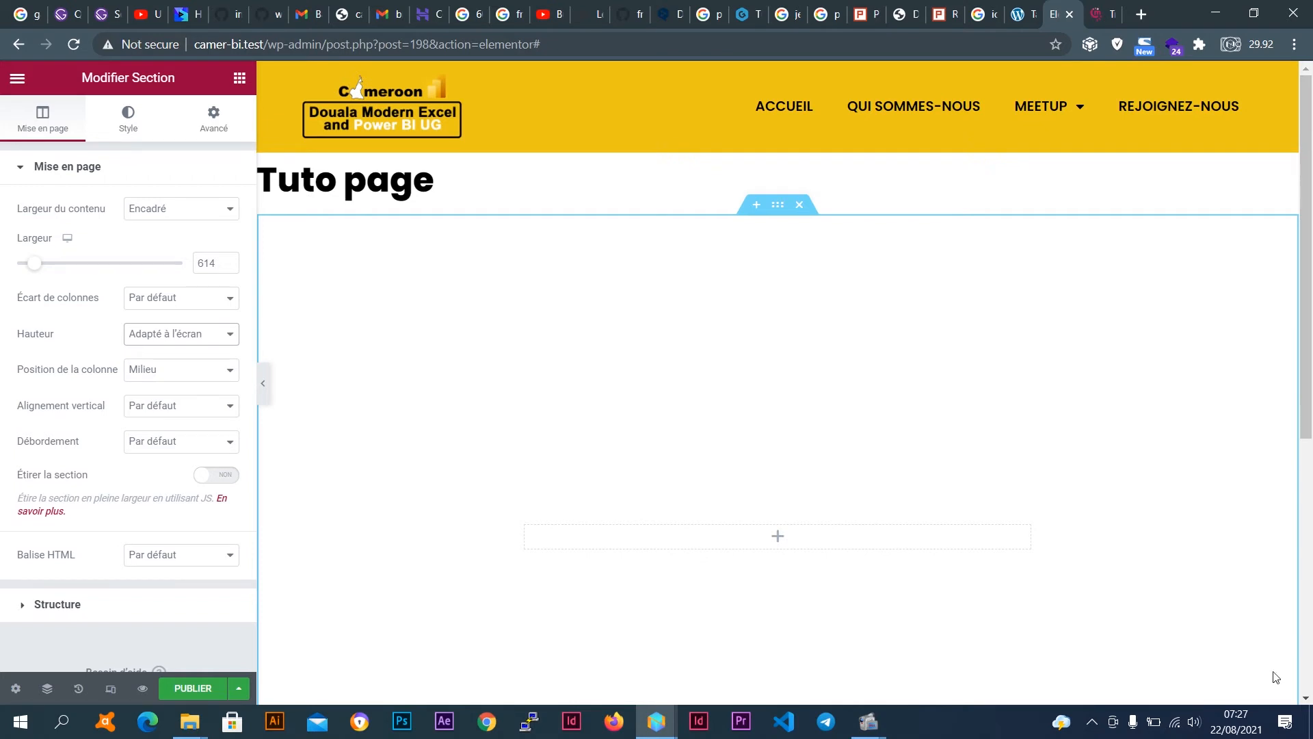
pyautogui.click(180, 337)
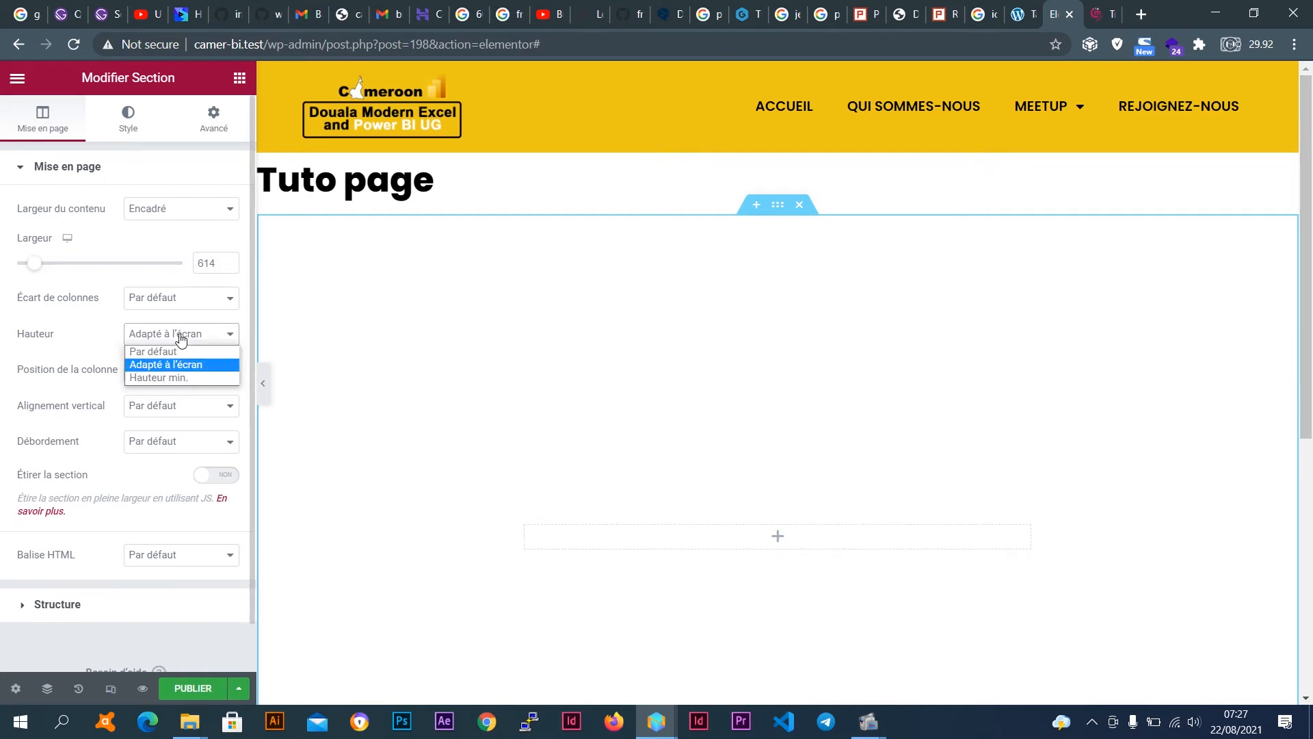
pyautogui.click(179, 377)
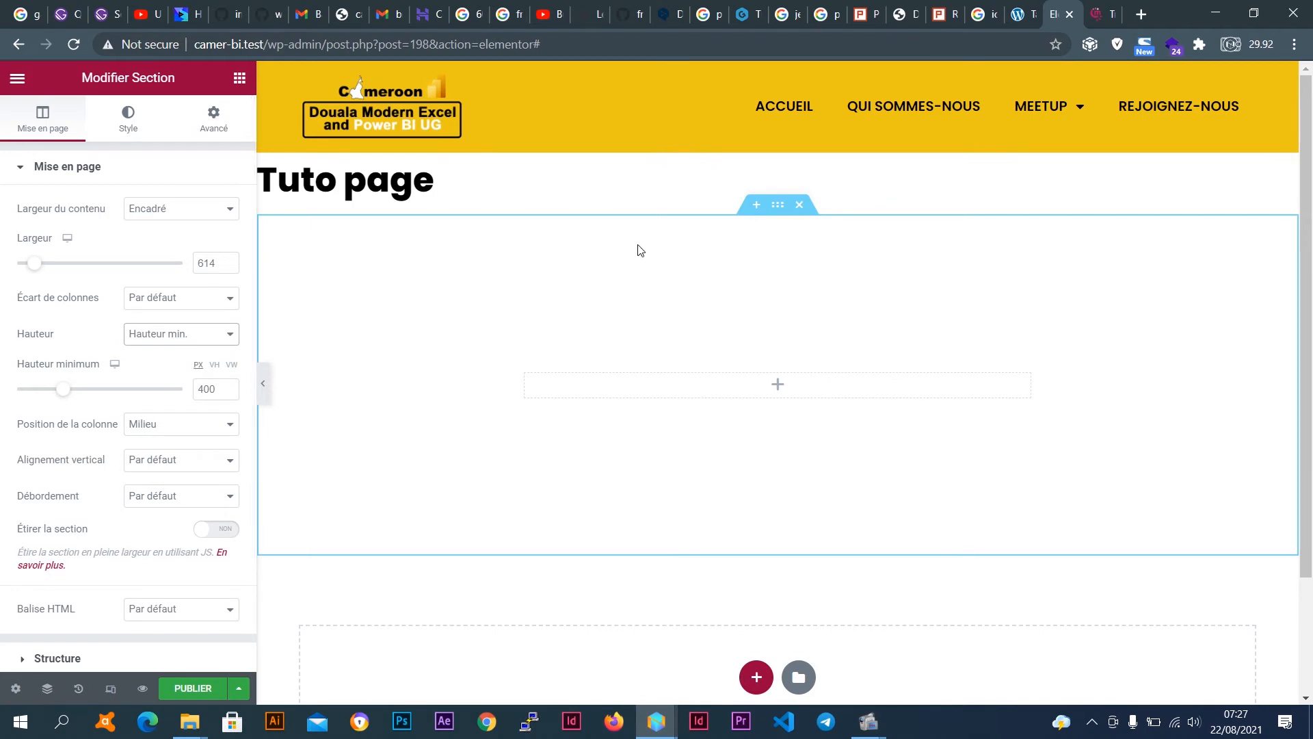
# Review the section's column gap (Écart de colonnes) options, keeping Par défaut.
pyautogui.click(170, 299)
pyautogui.click(157, 313)
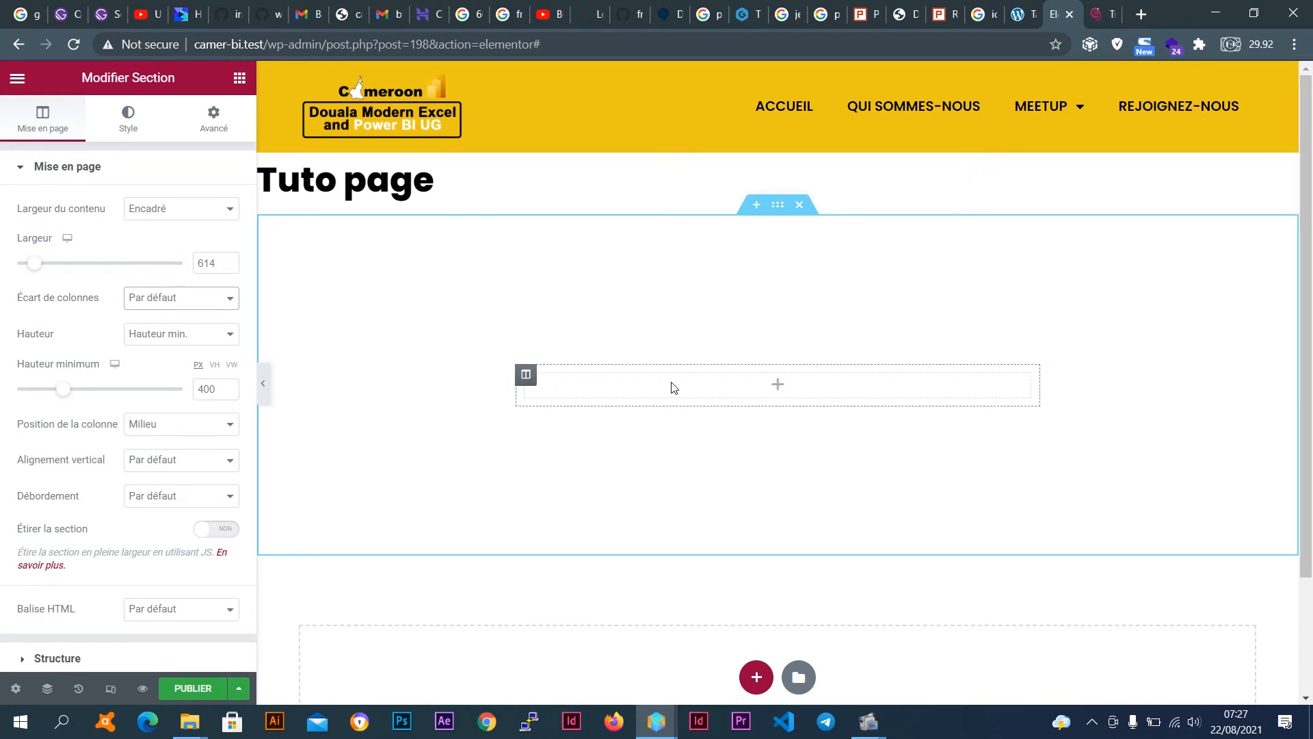
pyautogui.click(176, 301)
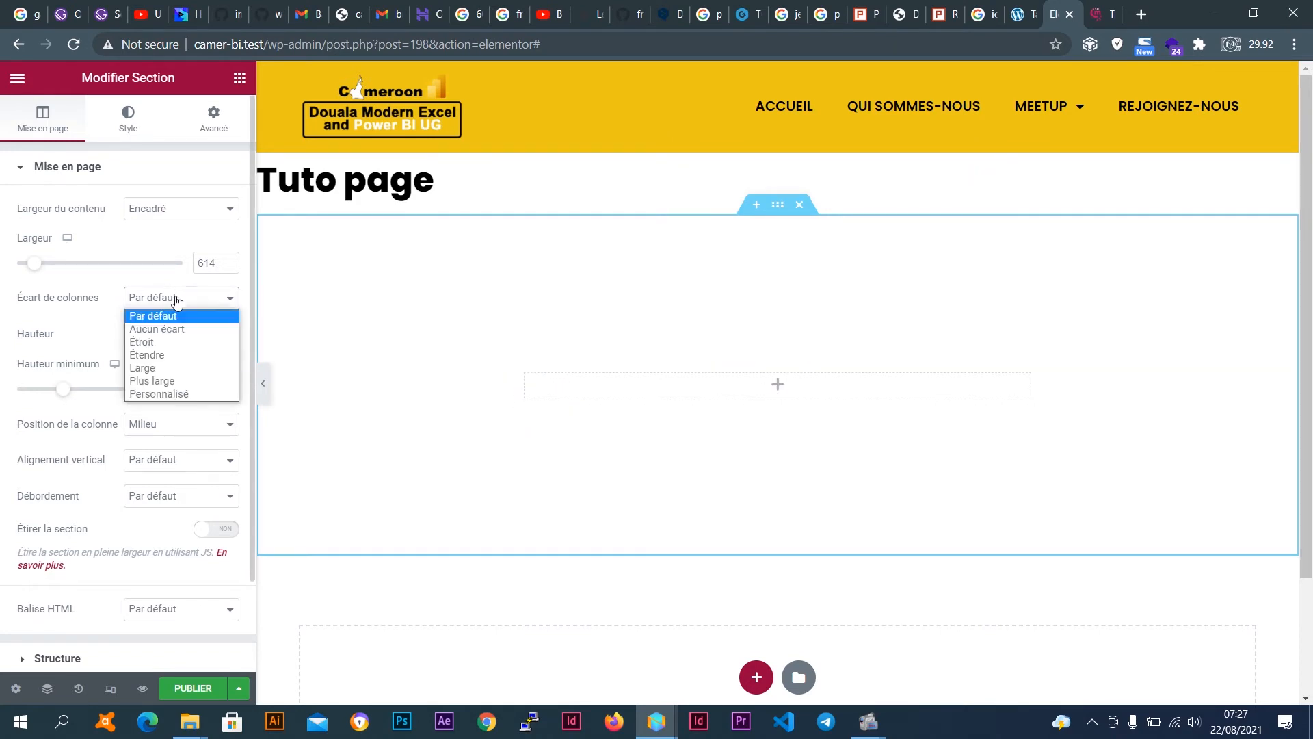
pyautogui.click(177, 302)
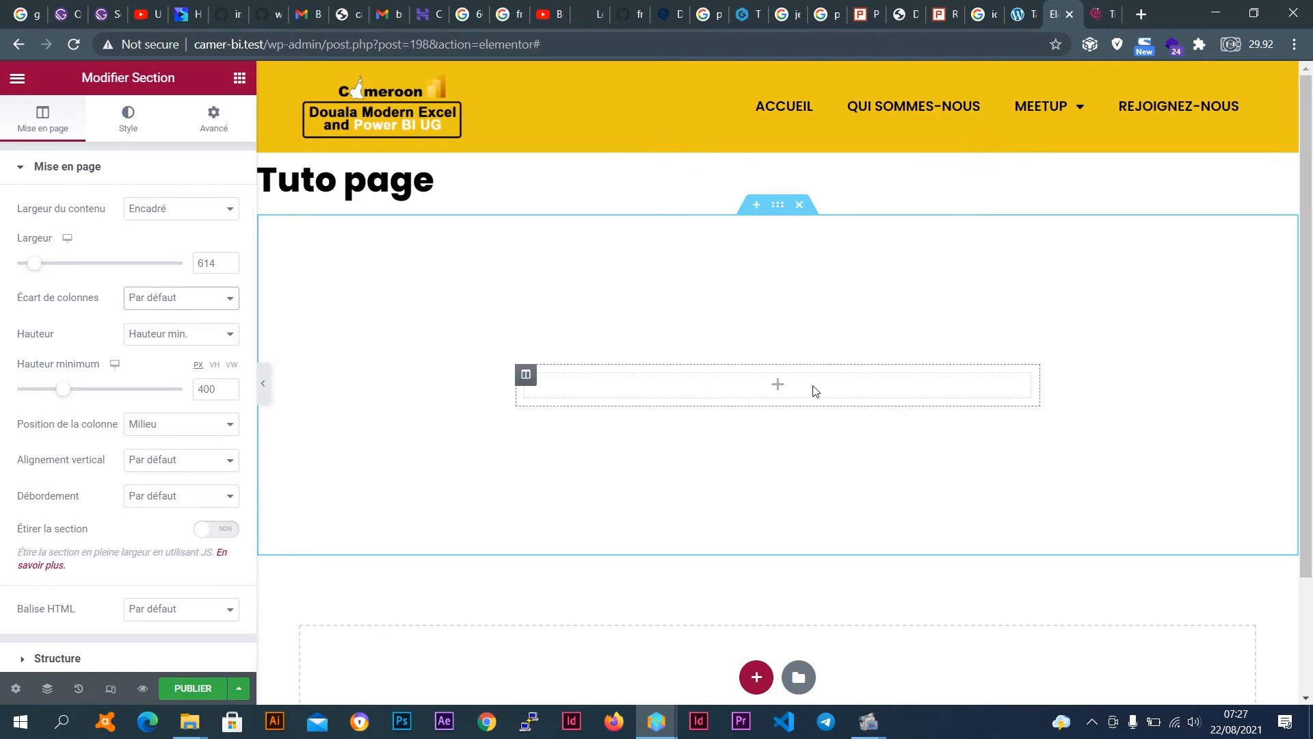
# Compare the layout settings of the column and of its section, ending on the column's settings.
pyautogui.rightClick(526, 378)
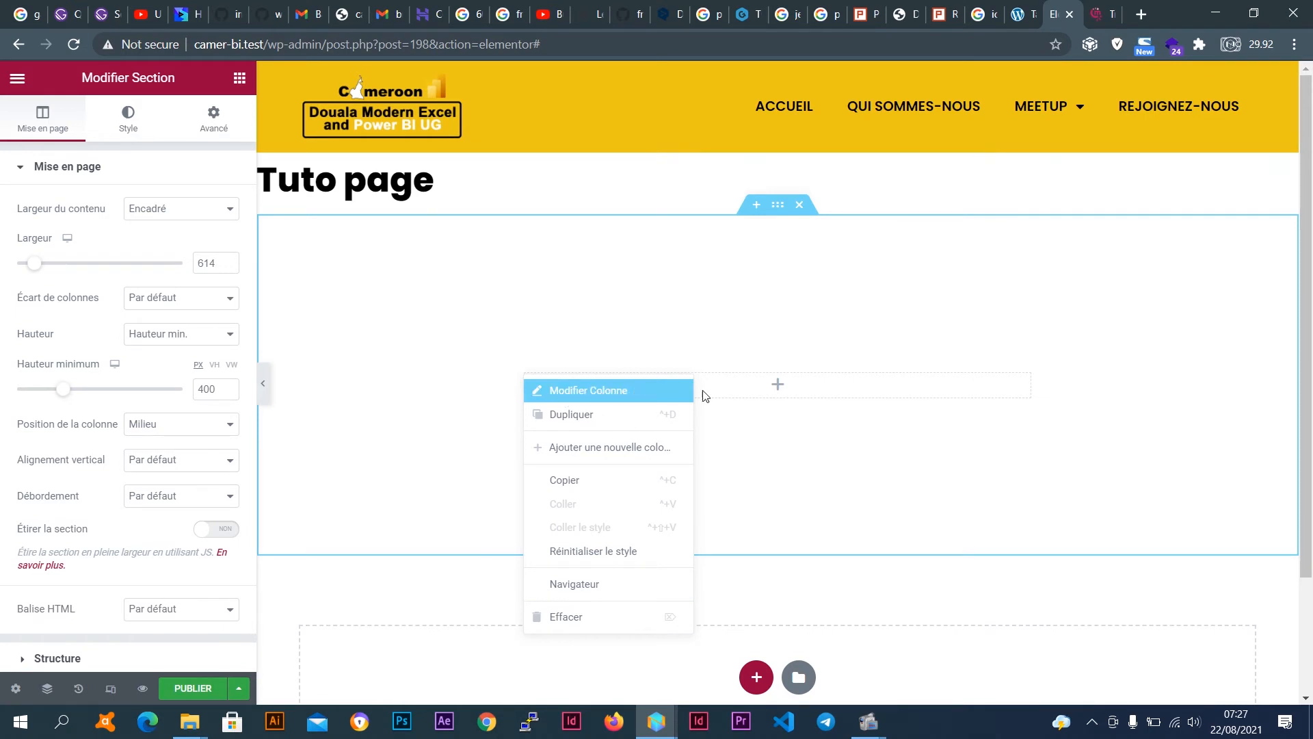
pyautogui.click(650, 396)
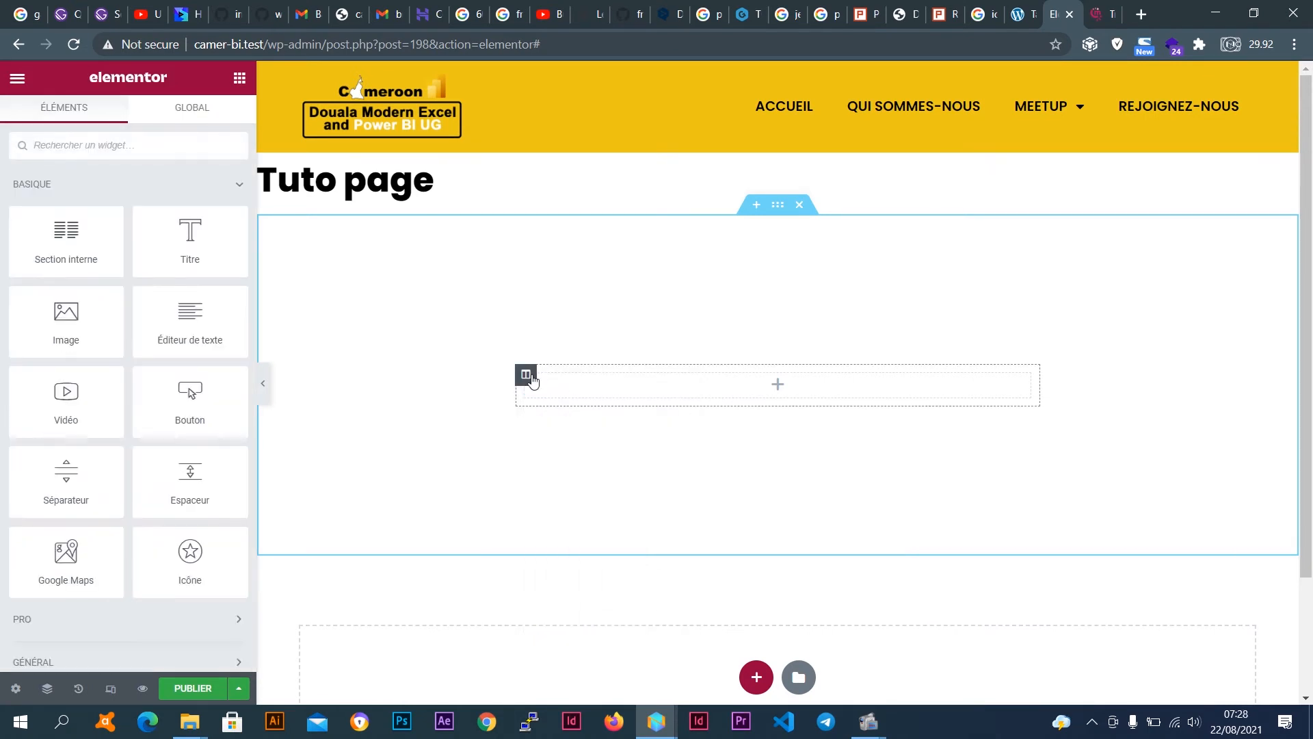
pyautogui.click(526, 378)
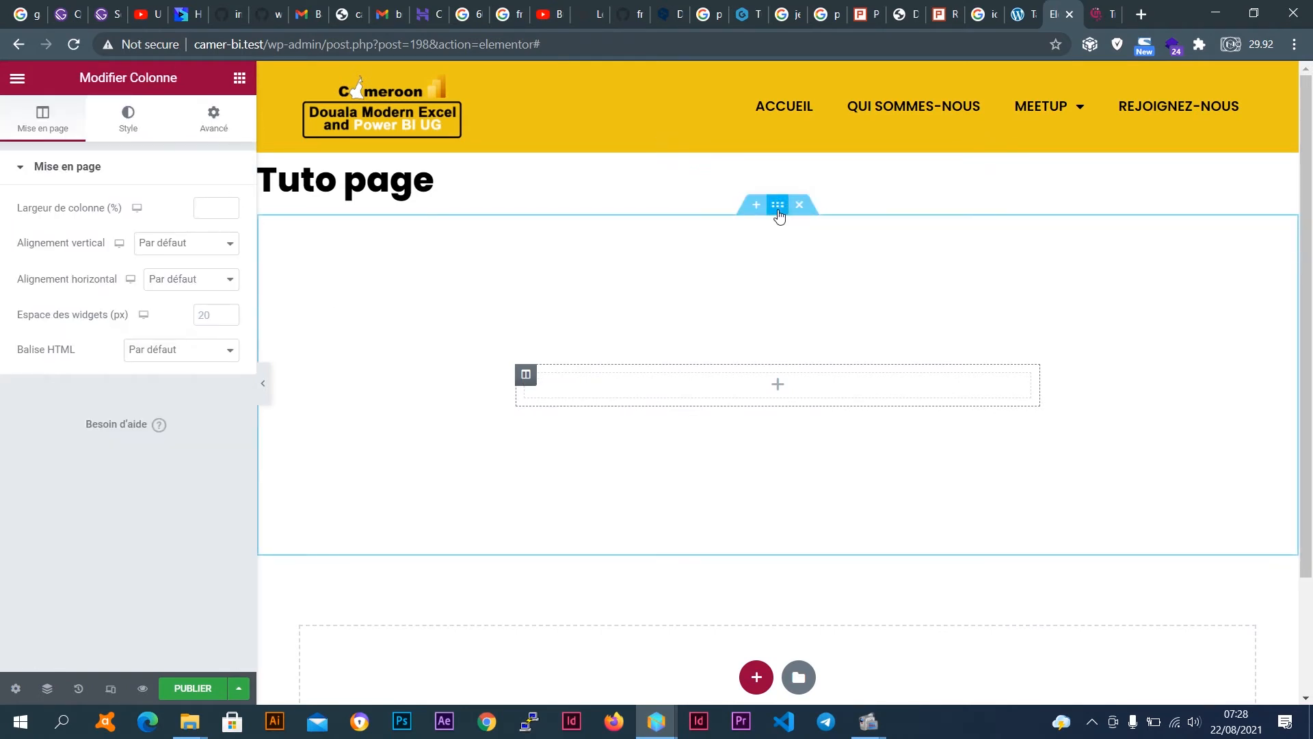
pyautogui.click(777, 205)
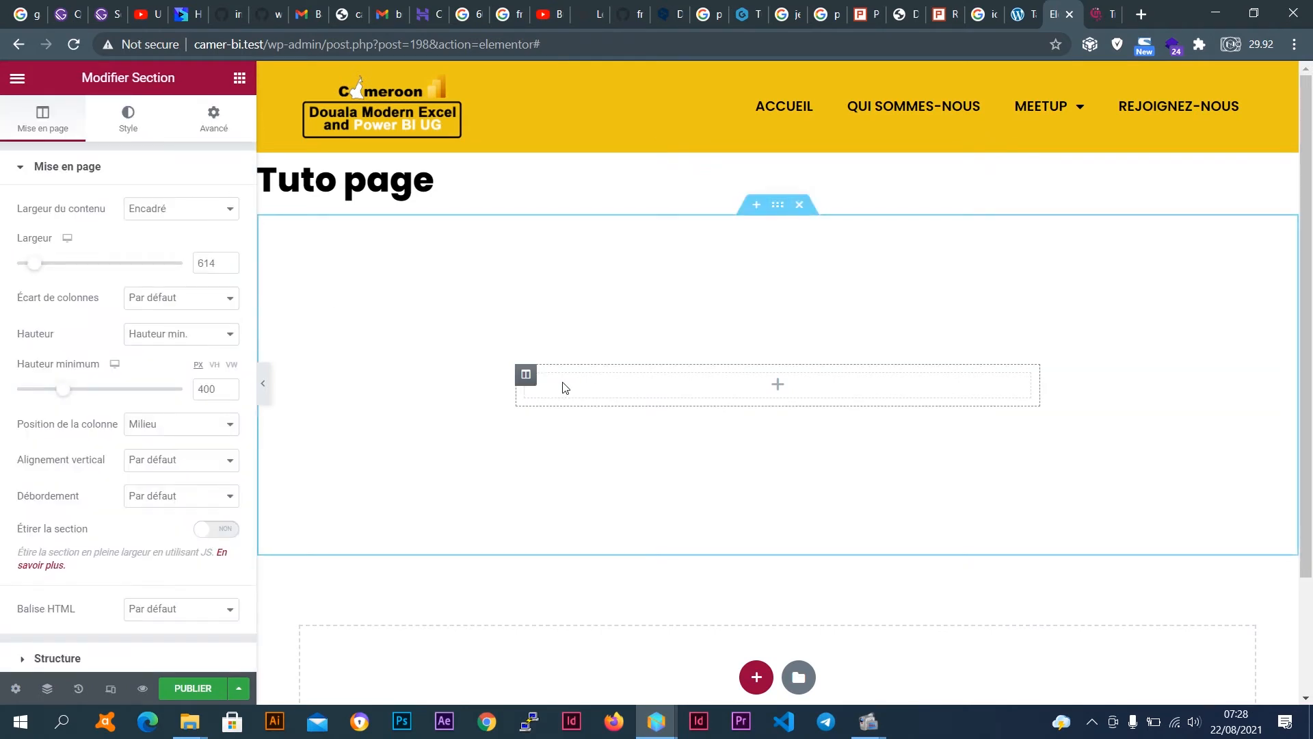
pyautogui.rightClick(527, 381)
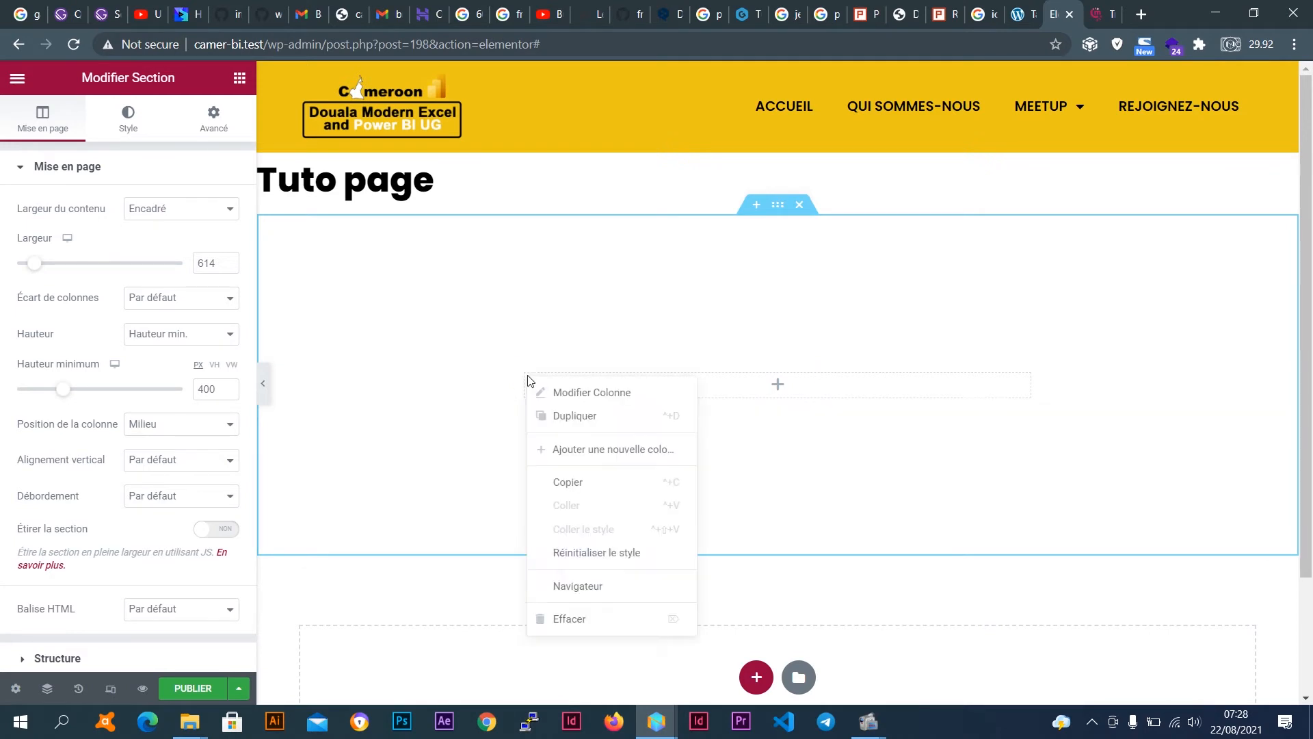
pyautogui.click(577, 393)
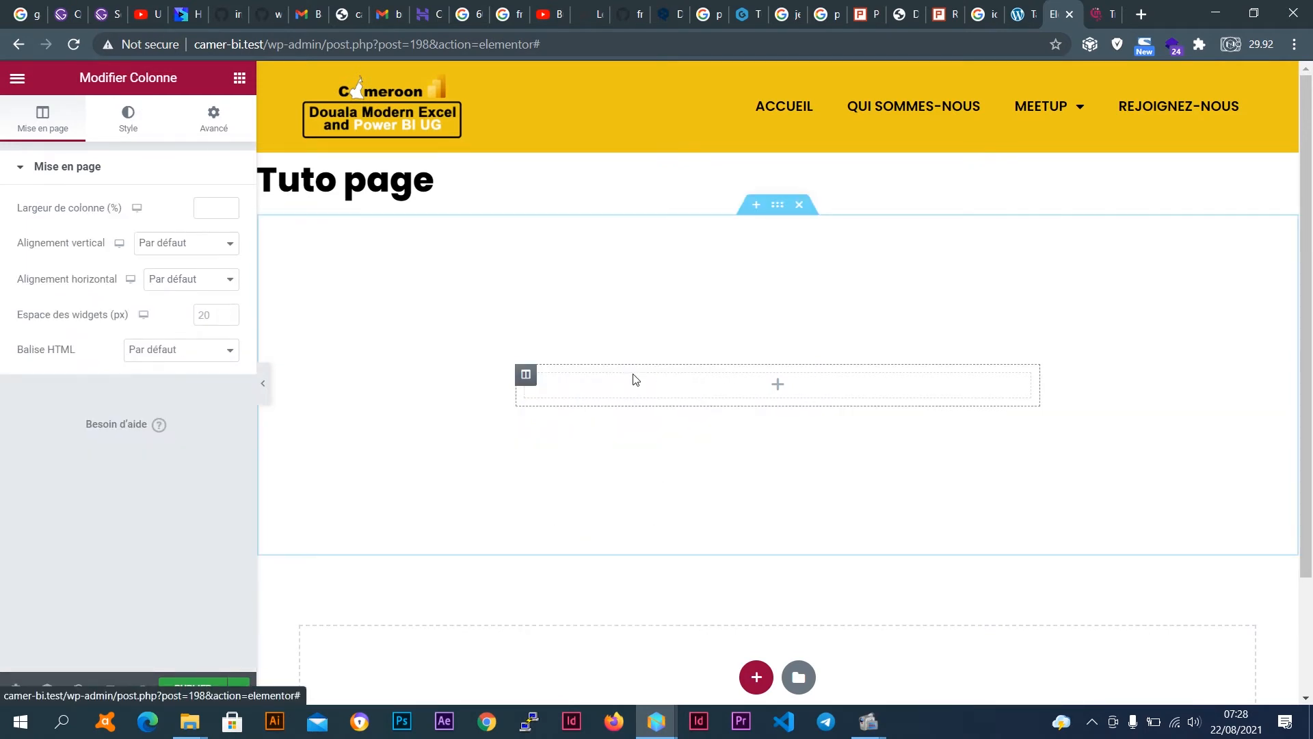
# Duplicate the section's single column, then duplicate the right-hand copy to make three columns.
pyautogui.rightClick(528, 376)
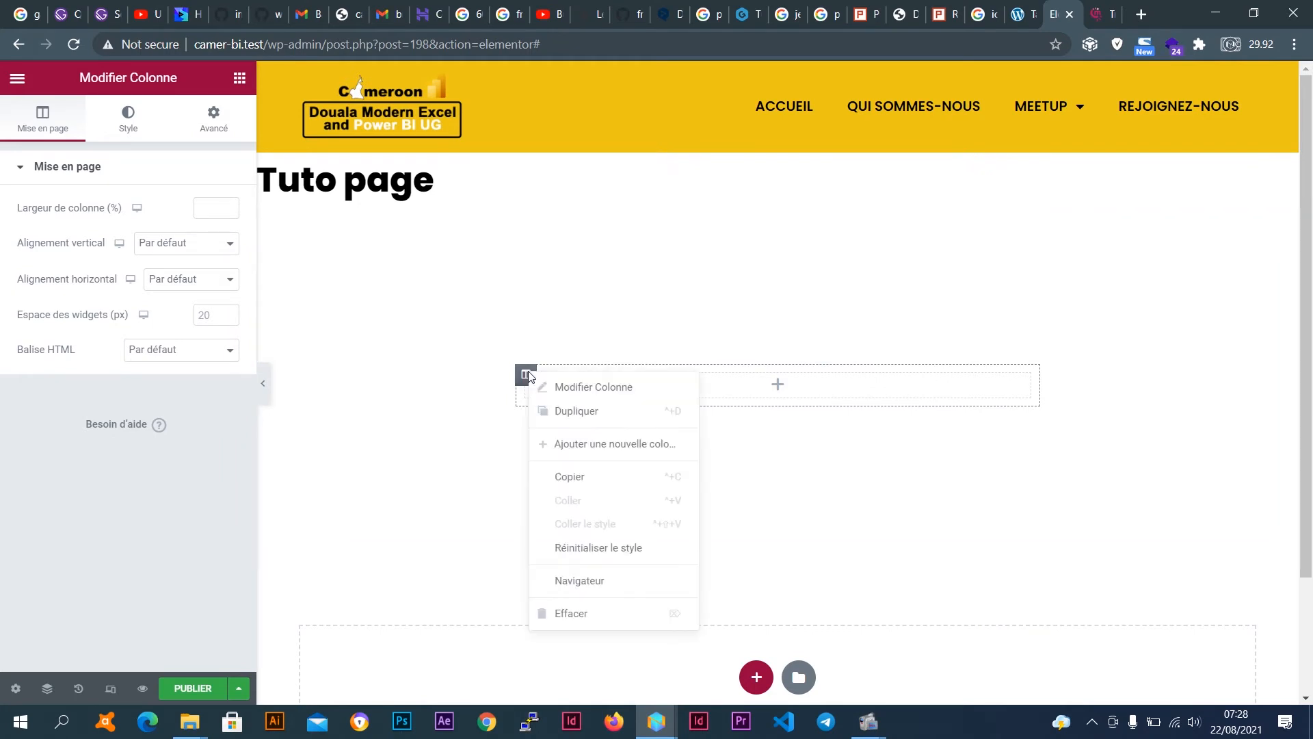
pyautogui.click(571, 411)
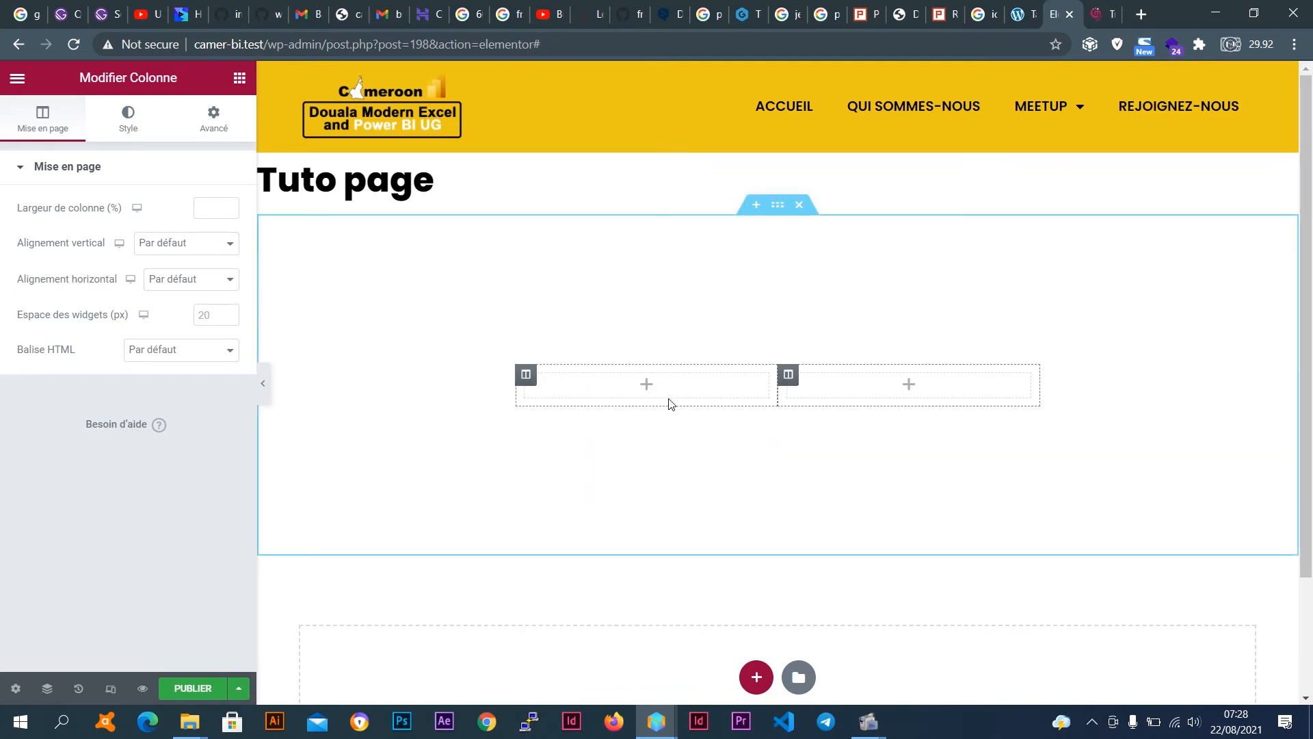
pyautogui.rightClick(789, 376)
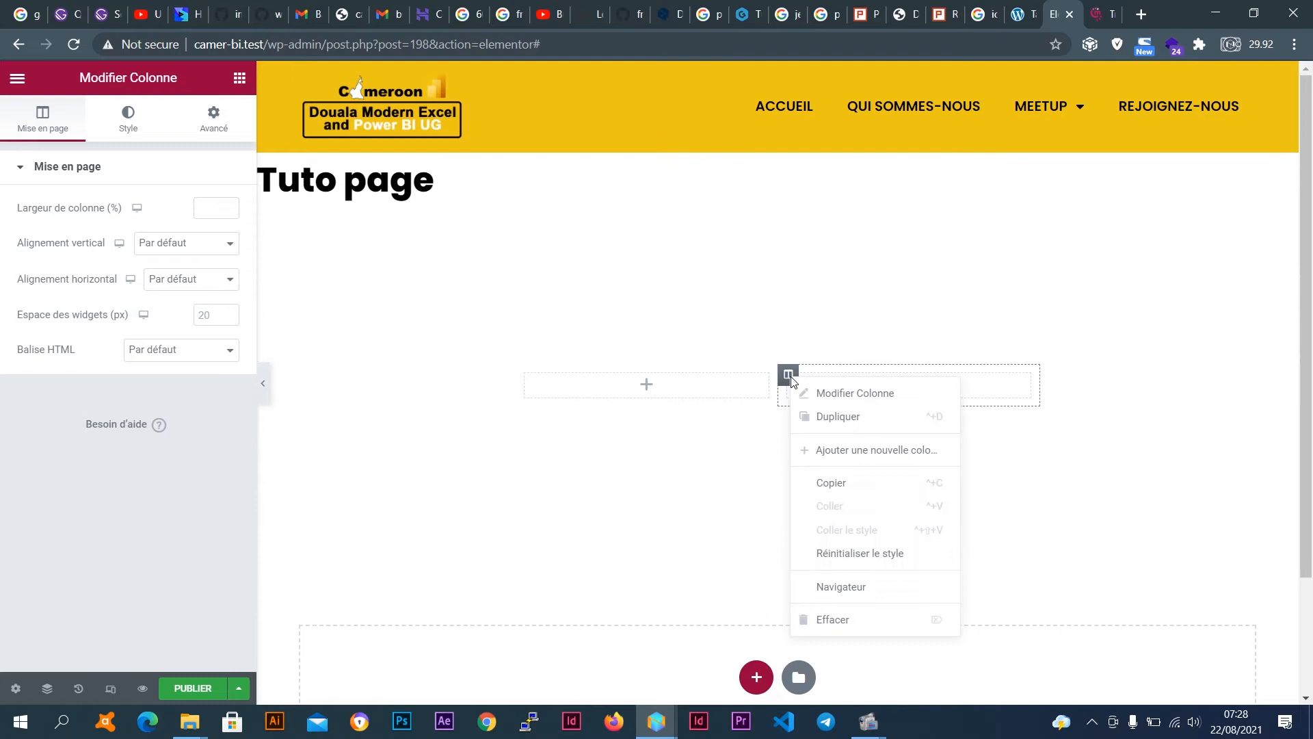
pyautogui.click(810, 420)
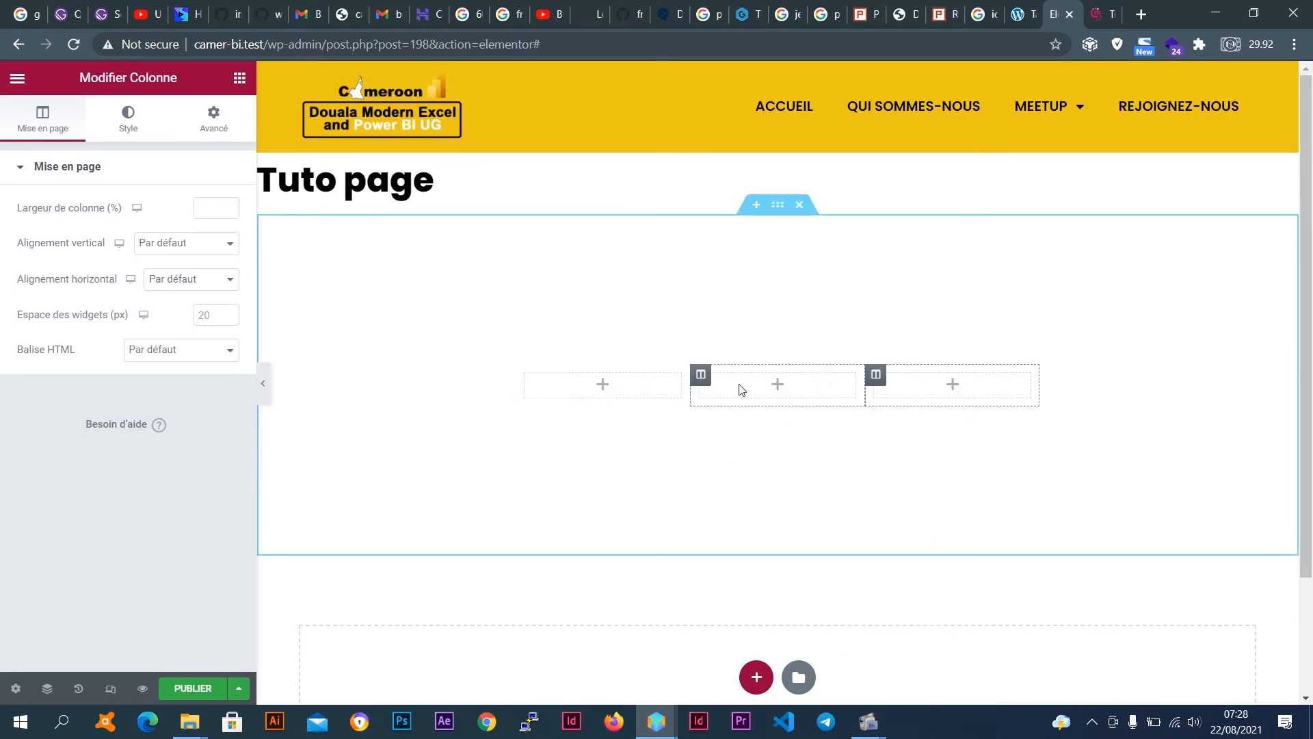
# Delete the third column, then duplicate the second column to bring the section back to three.
pyautogui.rightClick(881, 396)
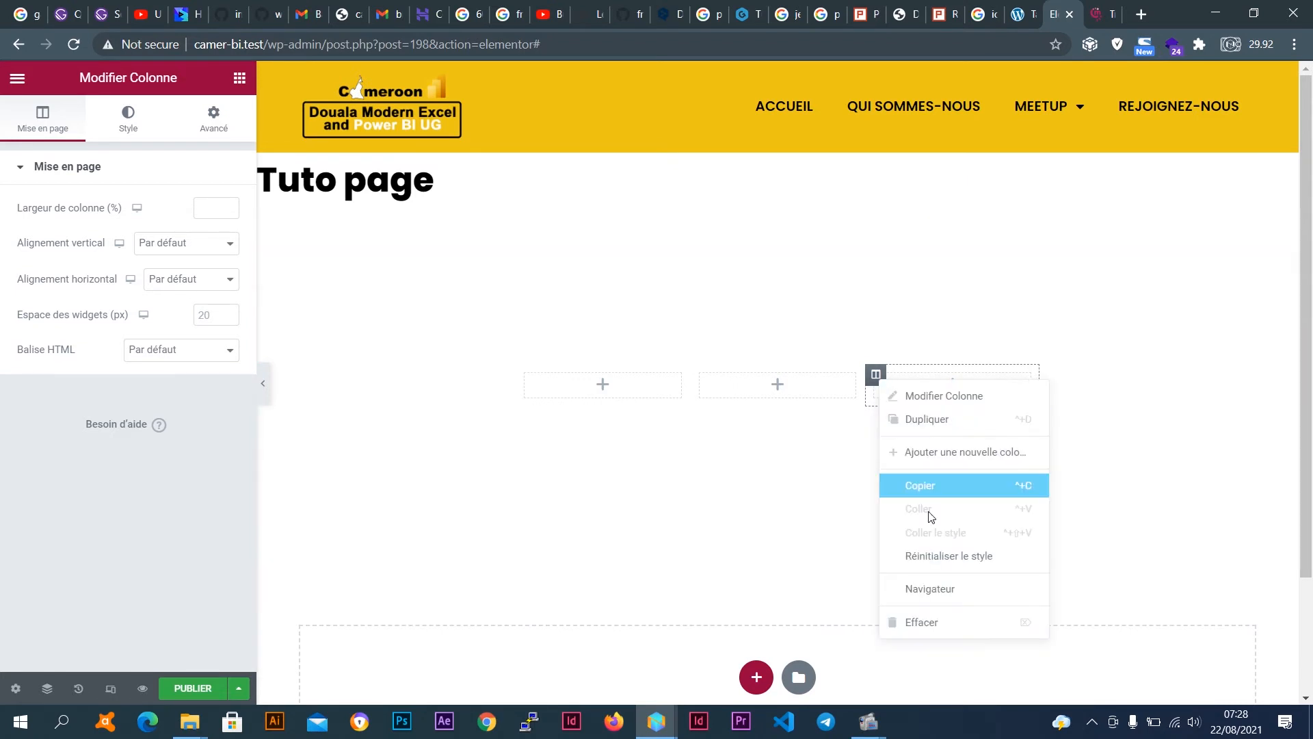
pyautogui.click(934, 624)
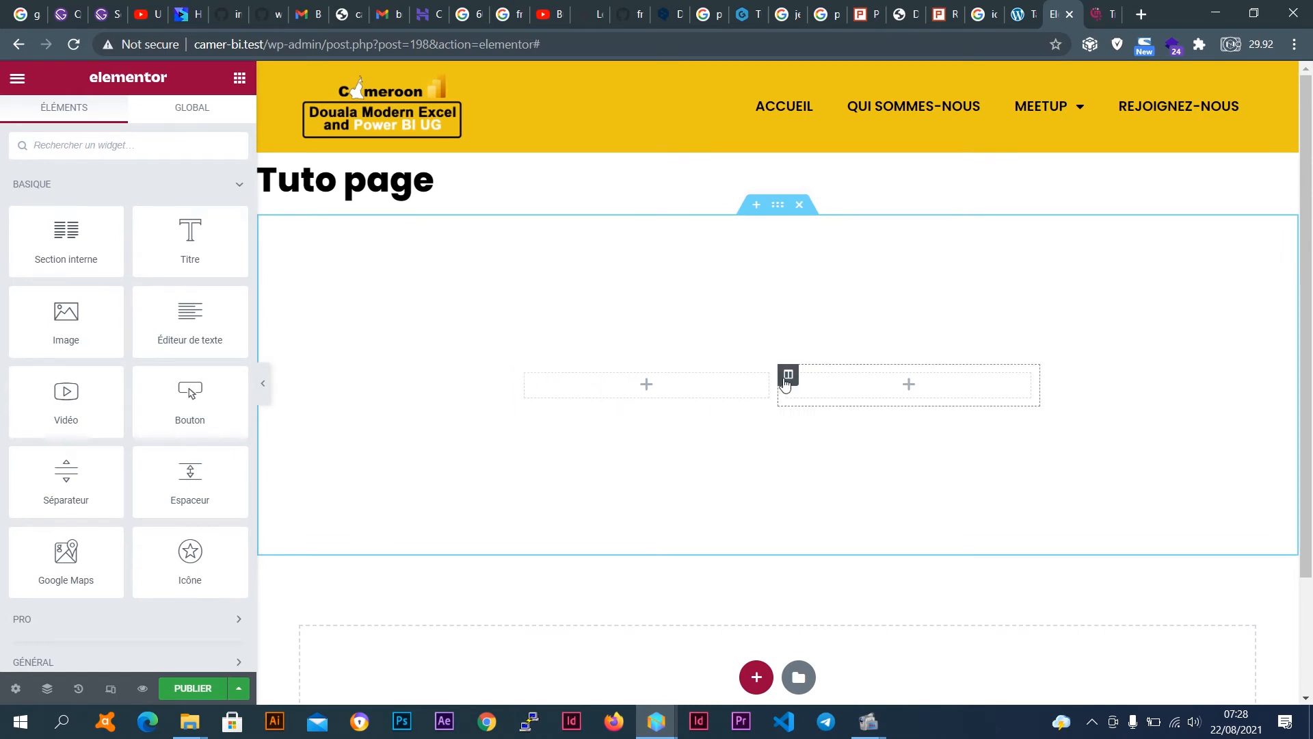
pyautogui.rightClick(788, 381)
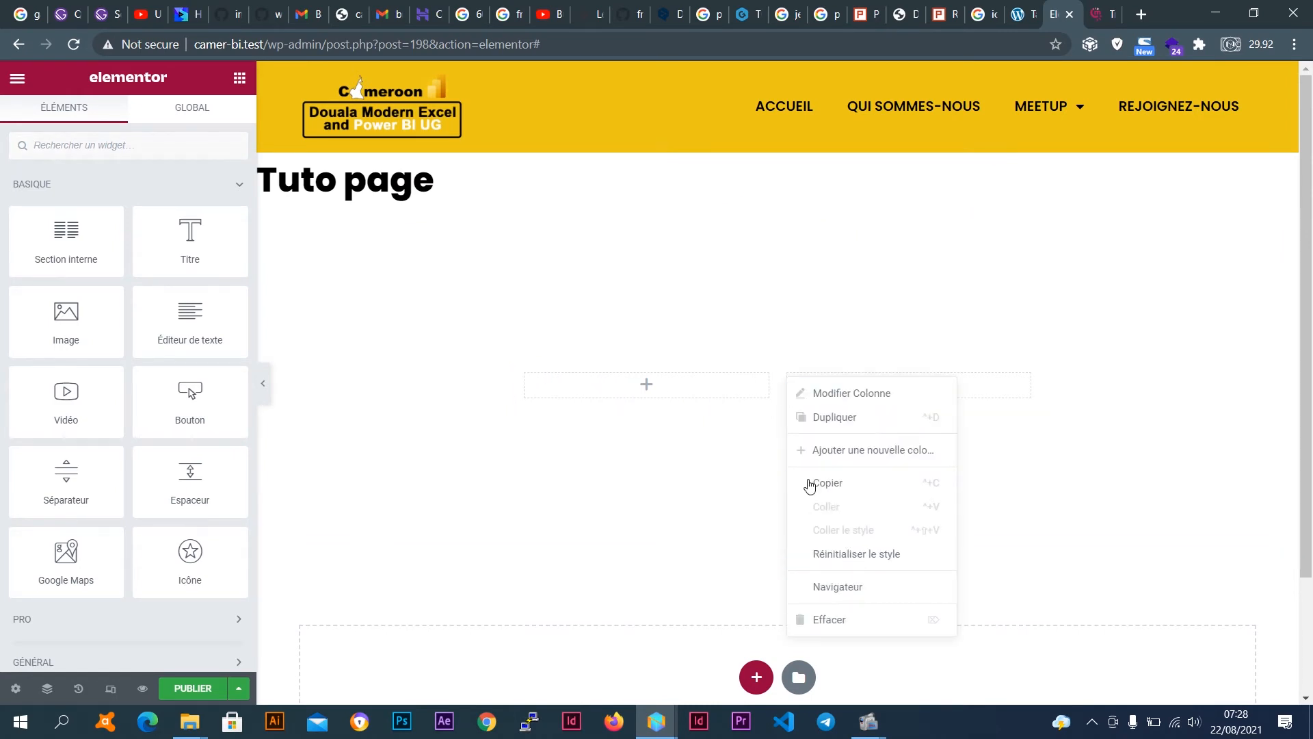
pyautogui.click(809, 427)
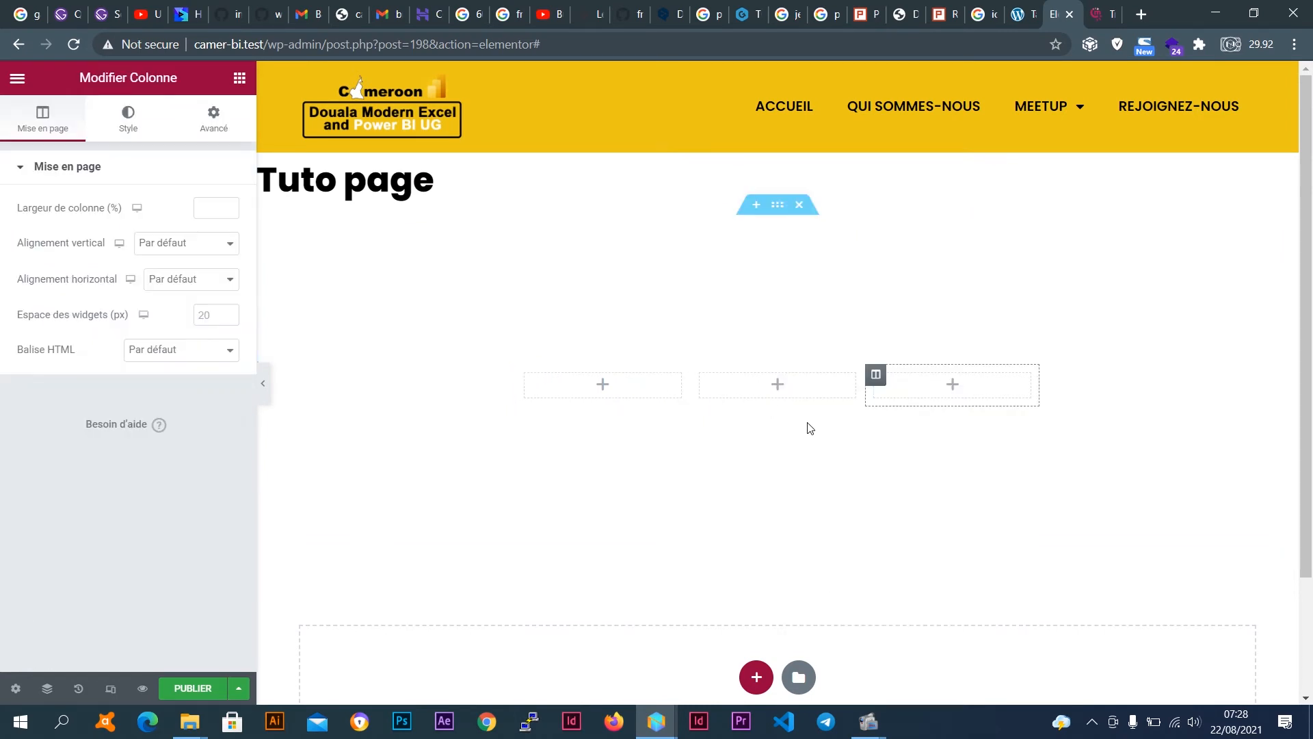
# Try the Plus large column gap (Écart de colonnes) on the section, then return it to Par défaut.
pyautogui.click(776, 207)
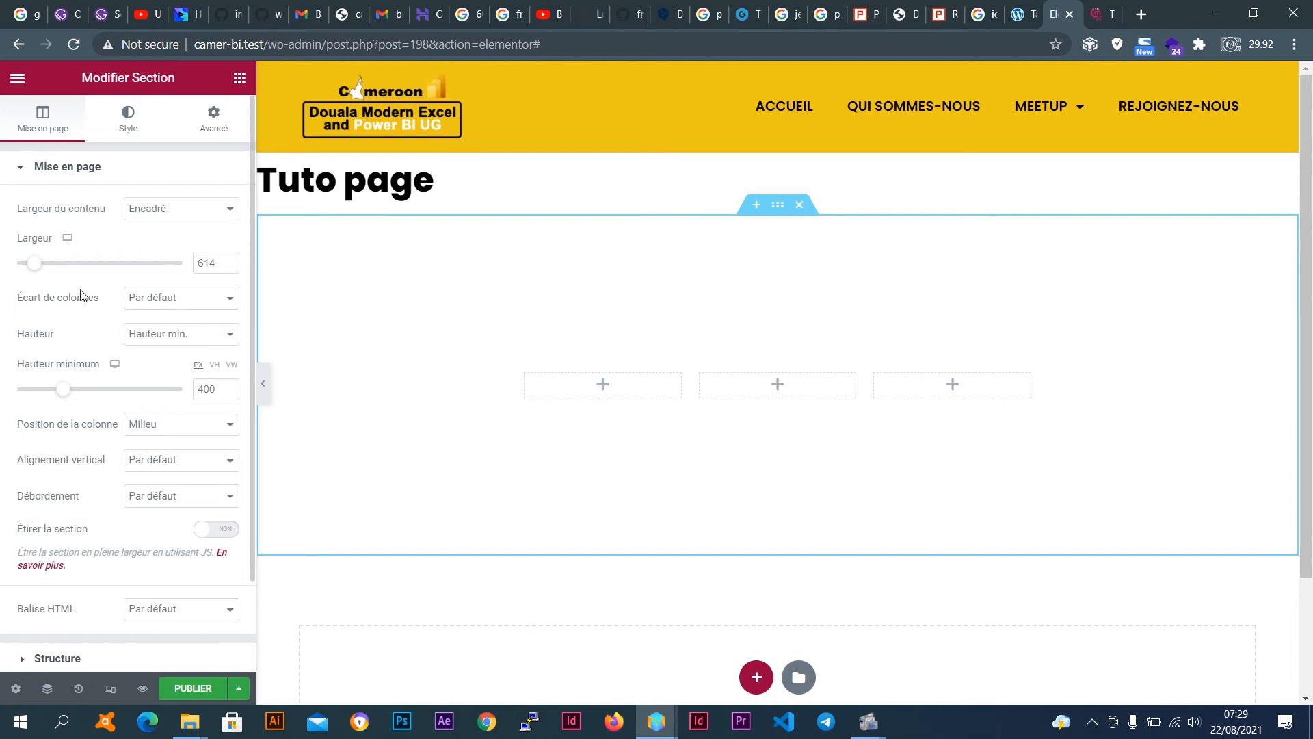
pyautogui.click(172, 301)
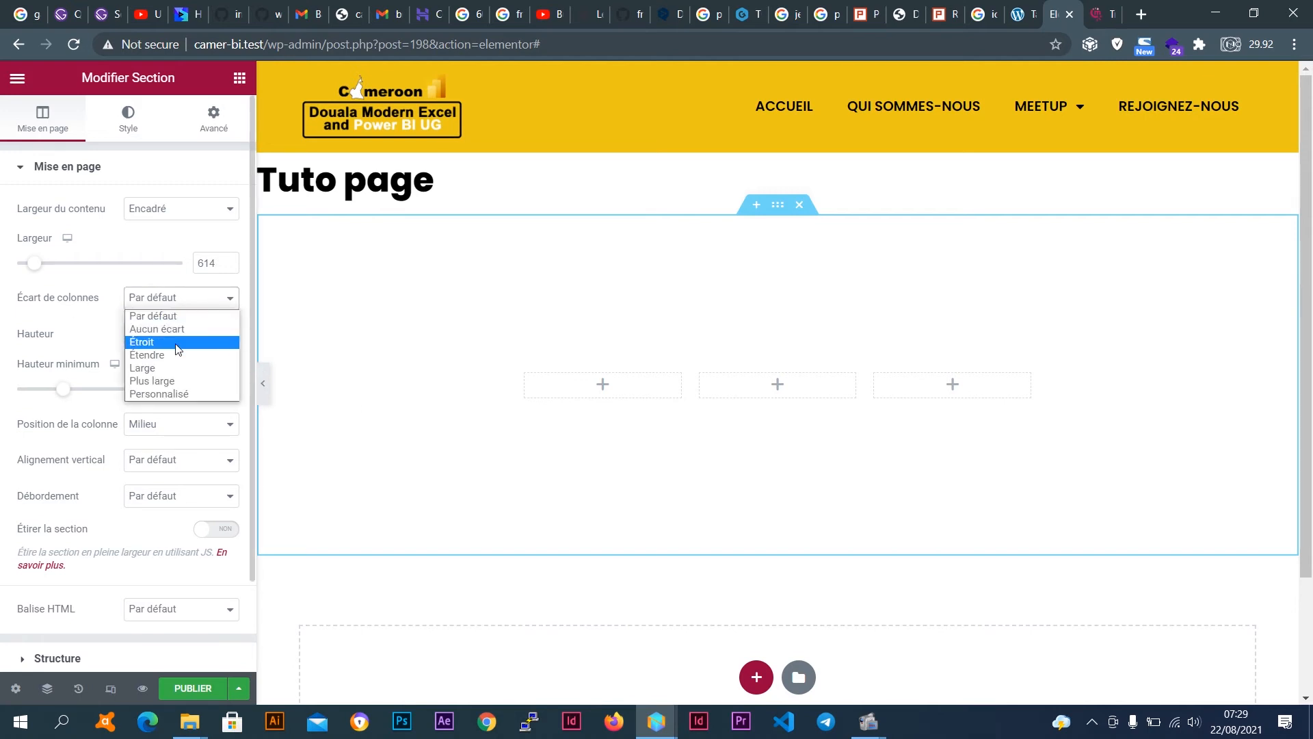
pyautogui.click(179, 379)
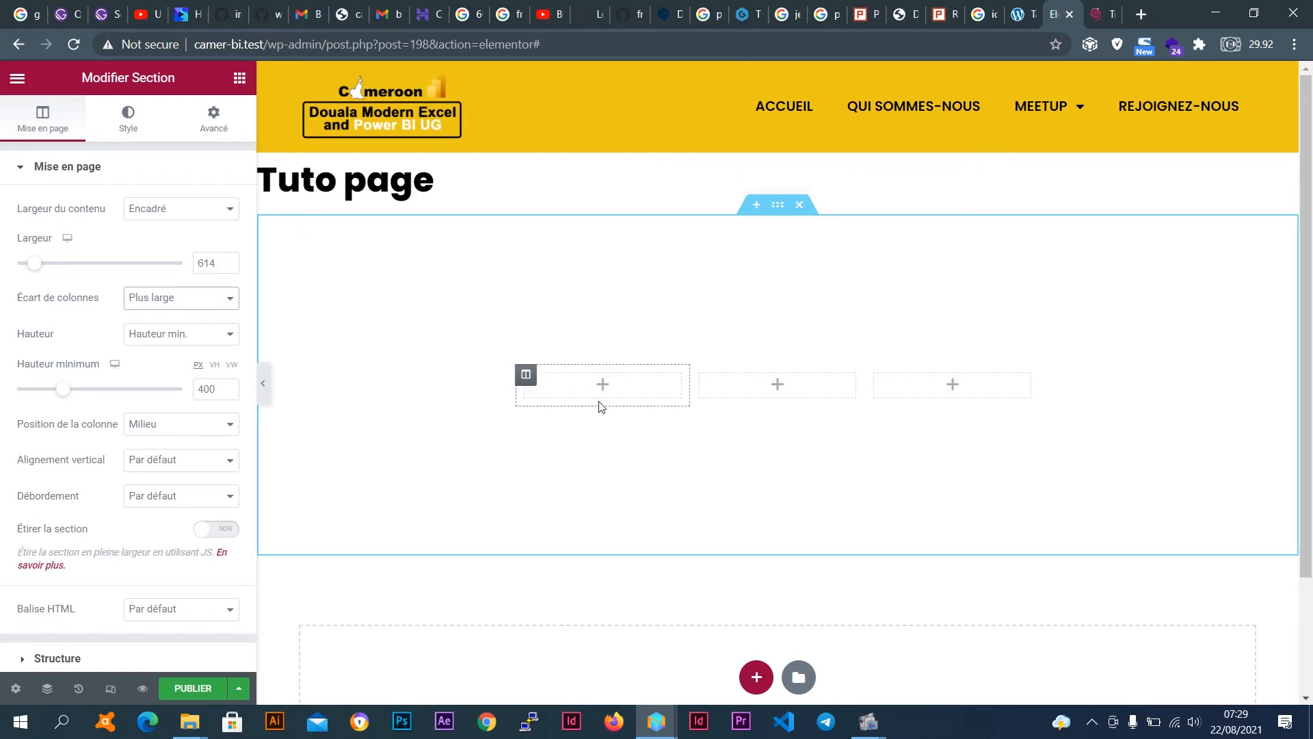
pyautogui.click(205, 299)
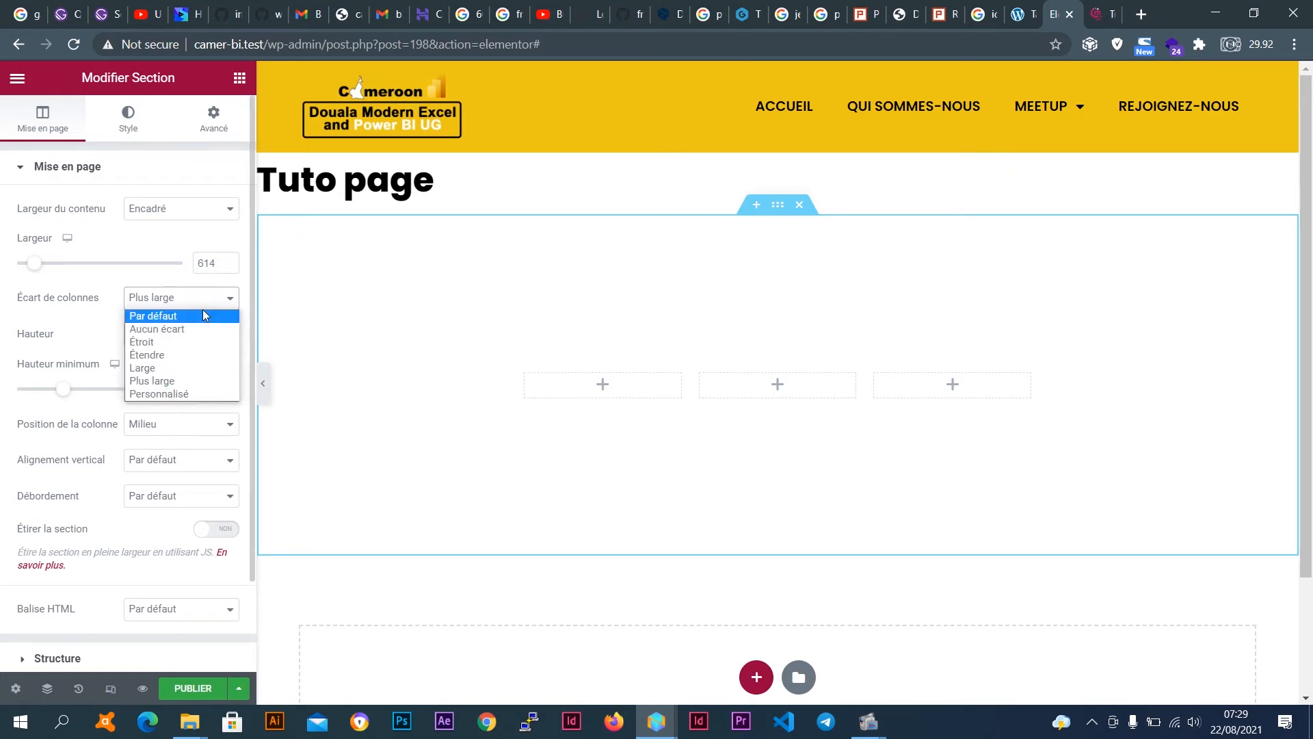
pyautogui.click(202, 309)
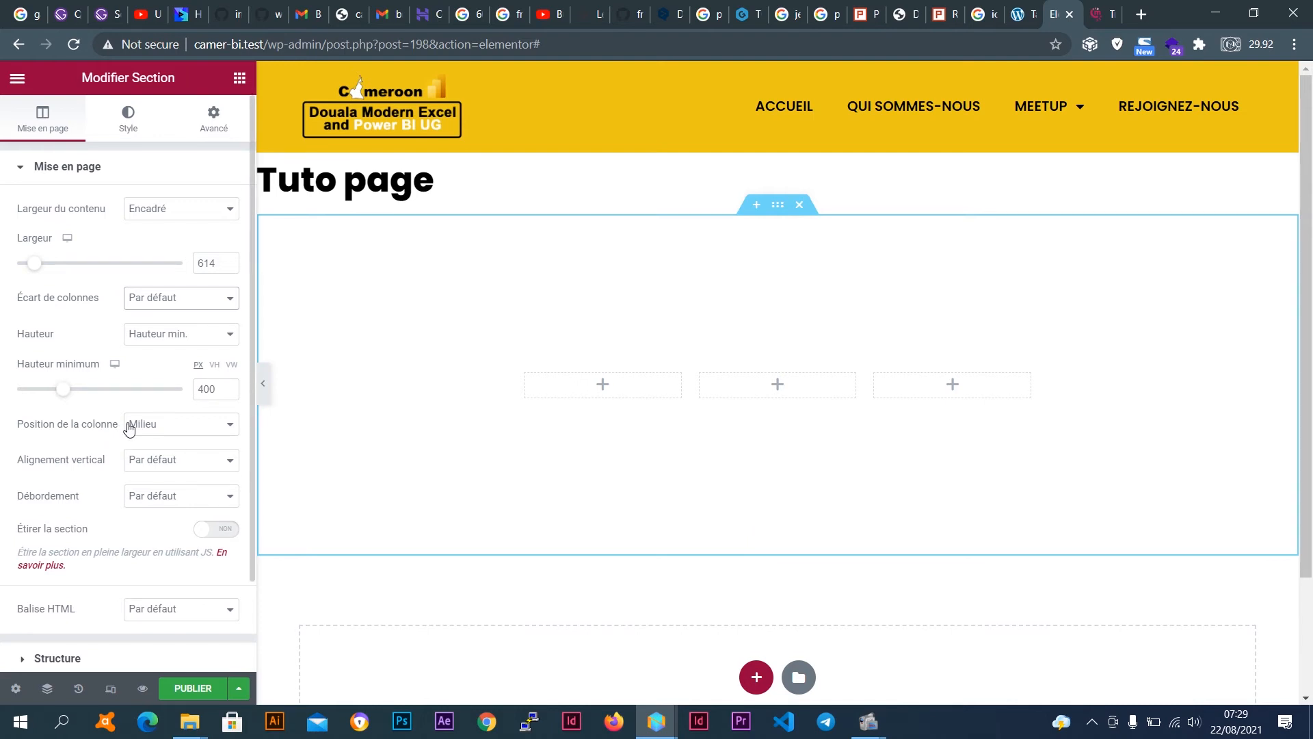
# Try the section's column positions Haut, Bas and Milieu, then set Position de la colonne to Etirée.
pyautogui.click(190, 426)
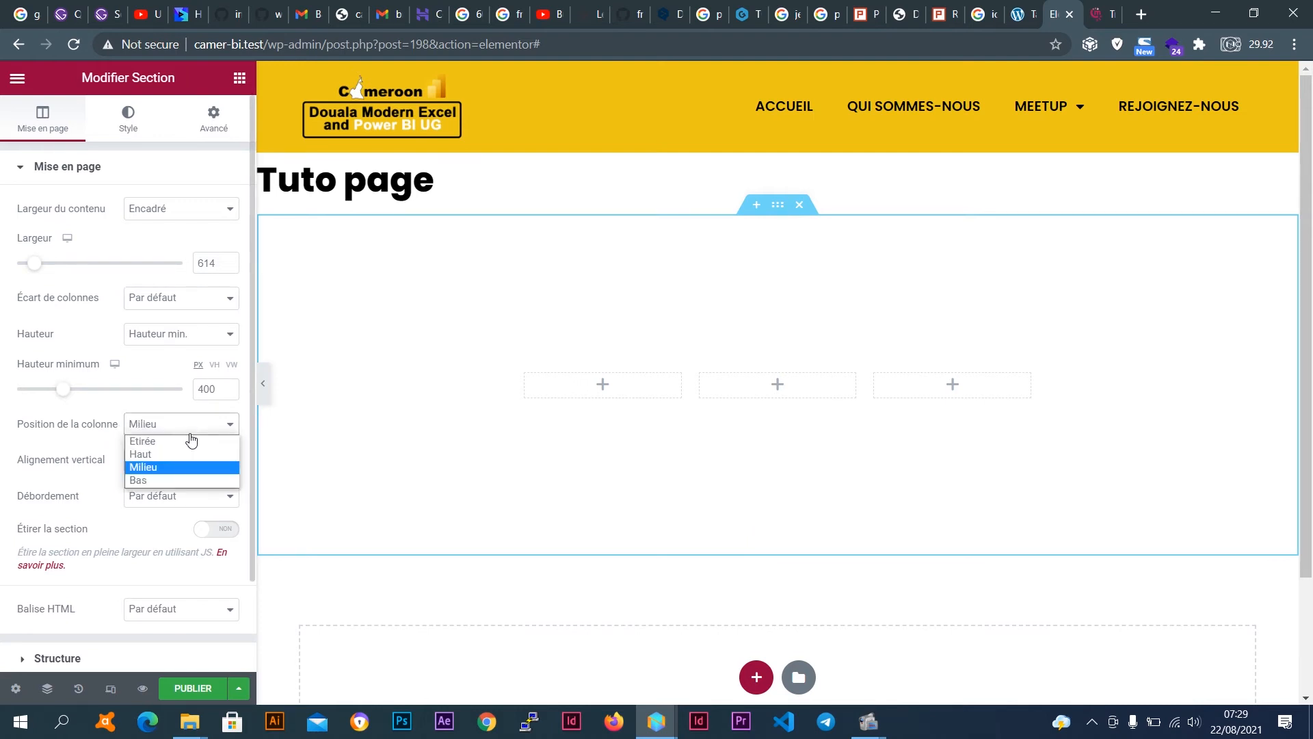
pyautogui.click(191, 454)
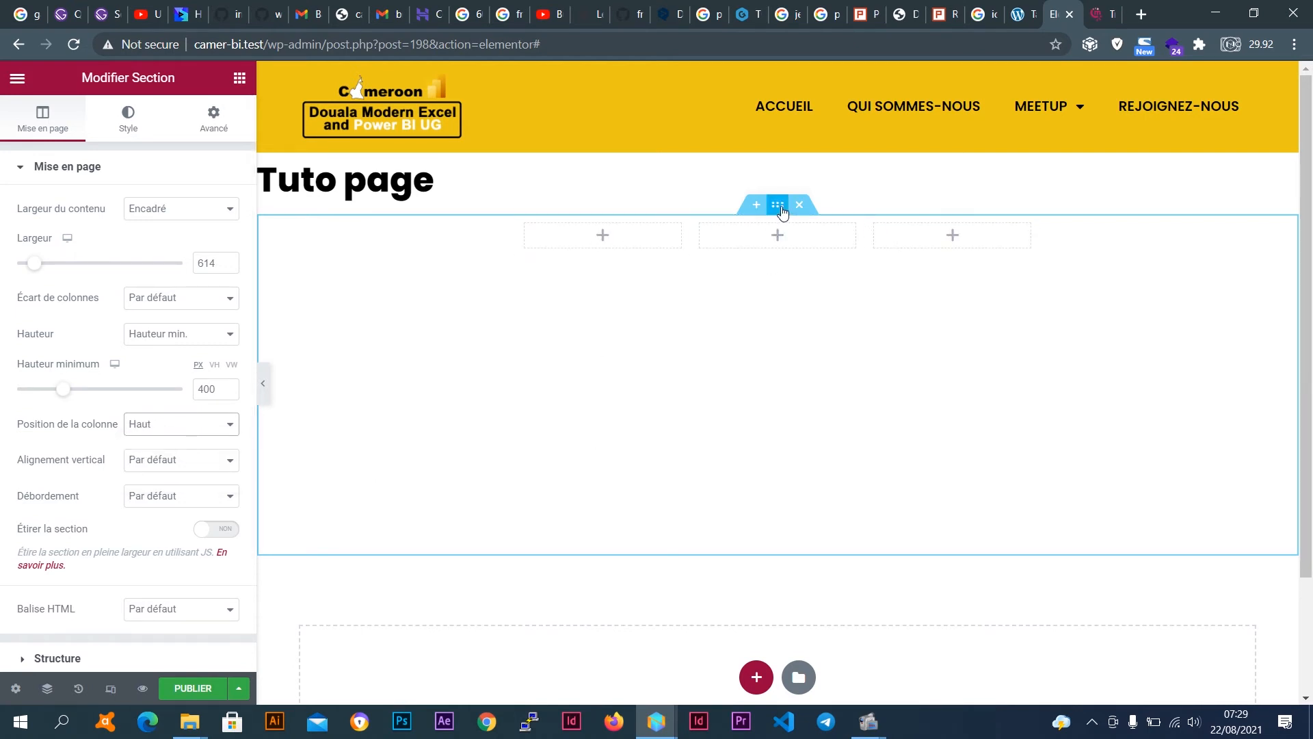
pyautogui.click(205, 425)
pyautogui.click(196, 480)
pyautogui.click(162, 428)
pyautogui.click(167, 466)
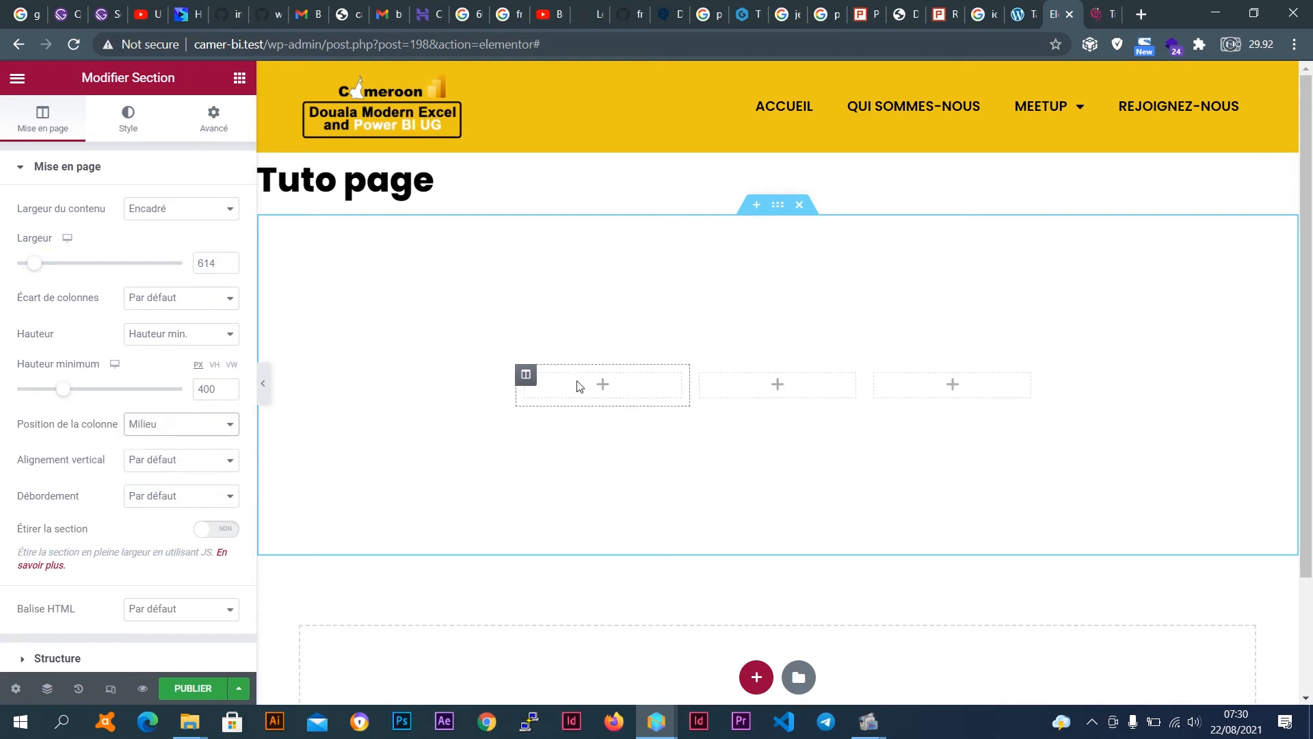
pyautogui.click(163, 427)
pyautogui.click(167, 441)
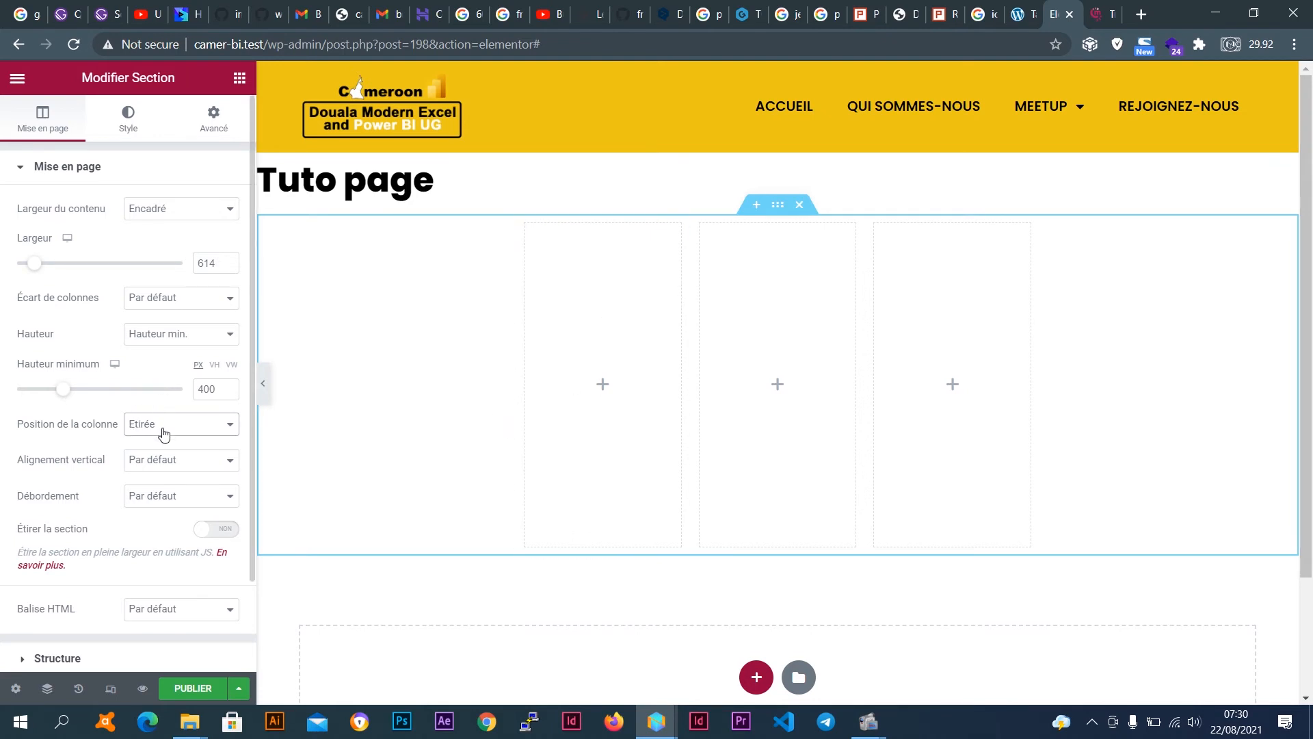
# Set the section's vertical alignment (Alignement vertical) to Haut and review its other options.
pyautogui.click(182, 466)
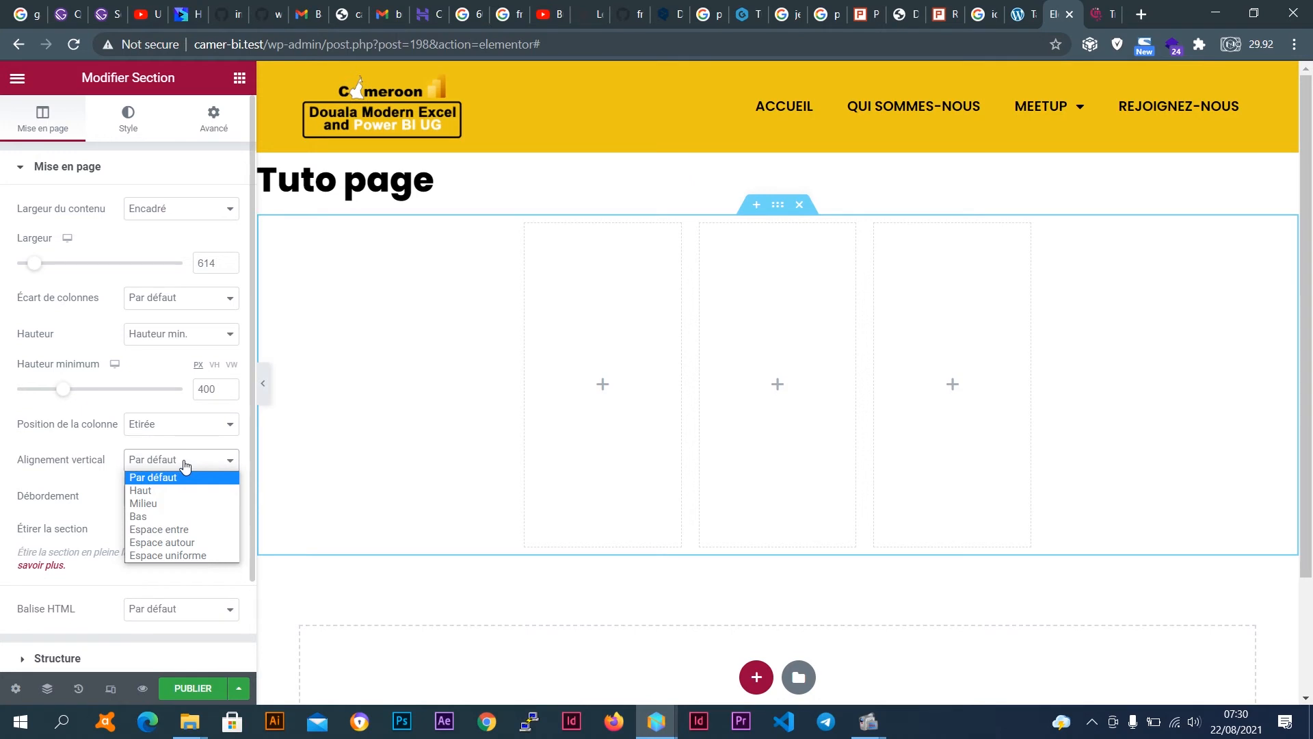
pyautogui.click(185, 465)
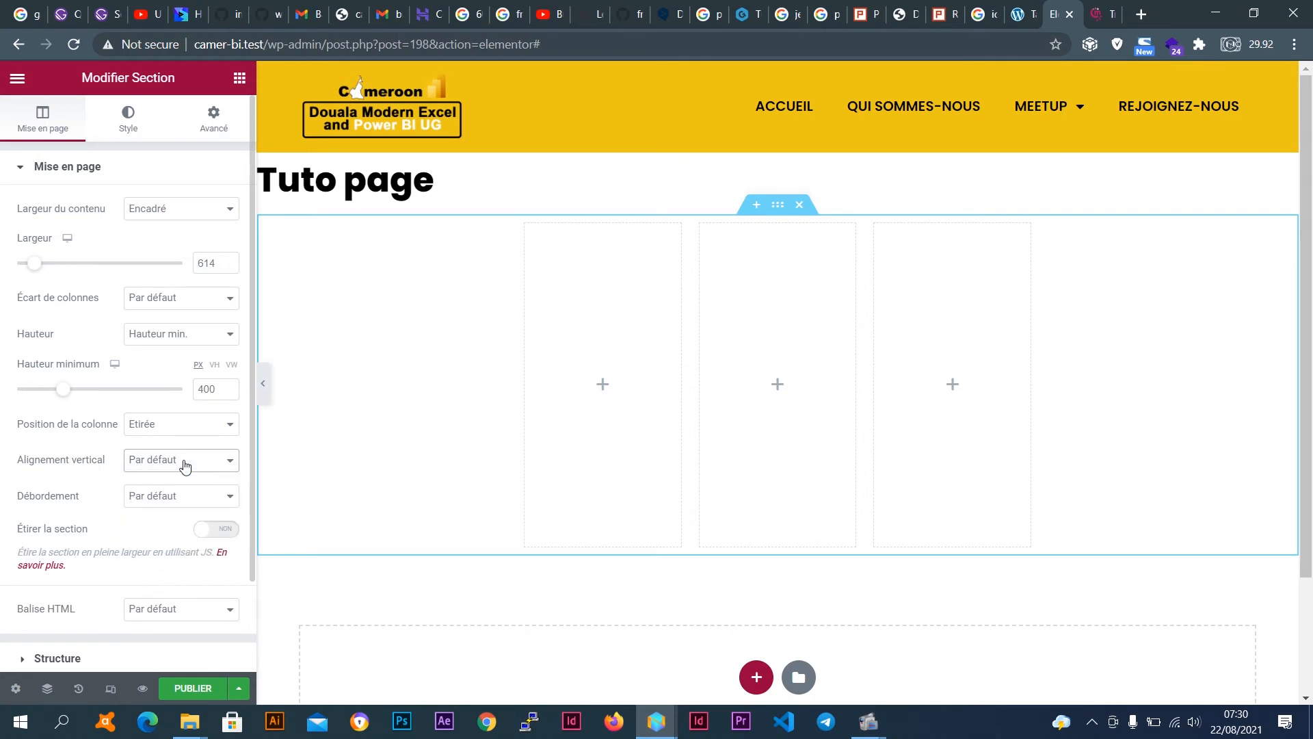
pyautogui.click(184, 466)
pyautogui.click(188, 491)
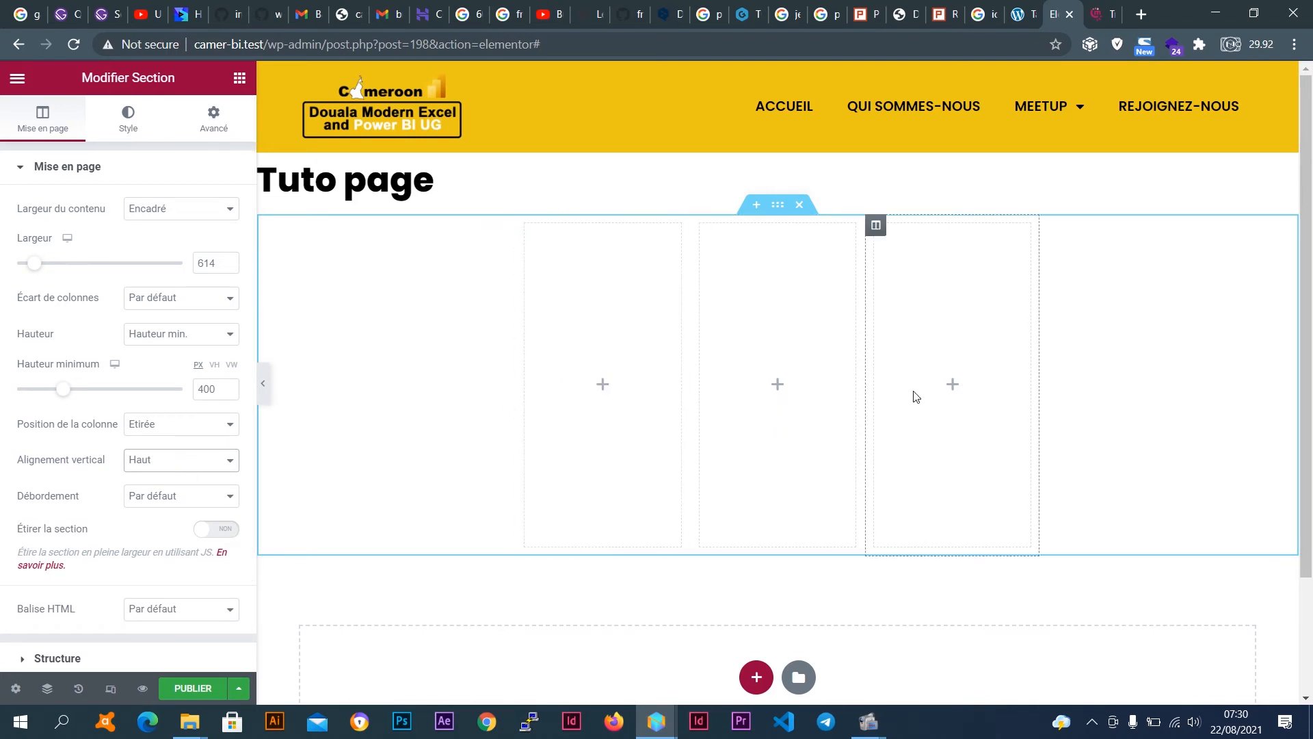
pyautogui.click(170, 462)
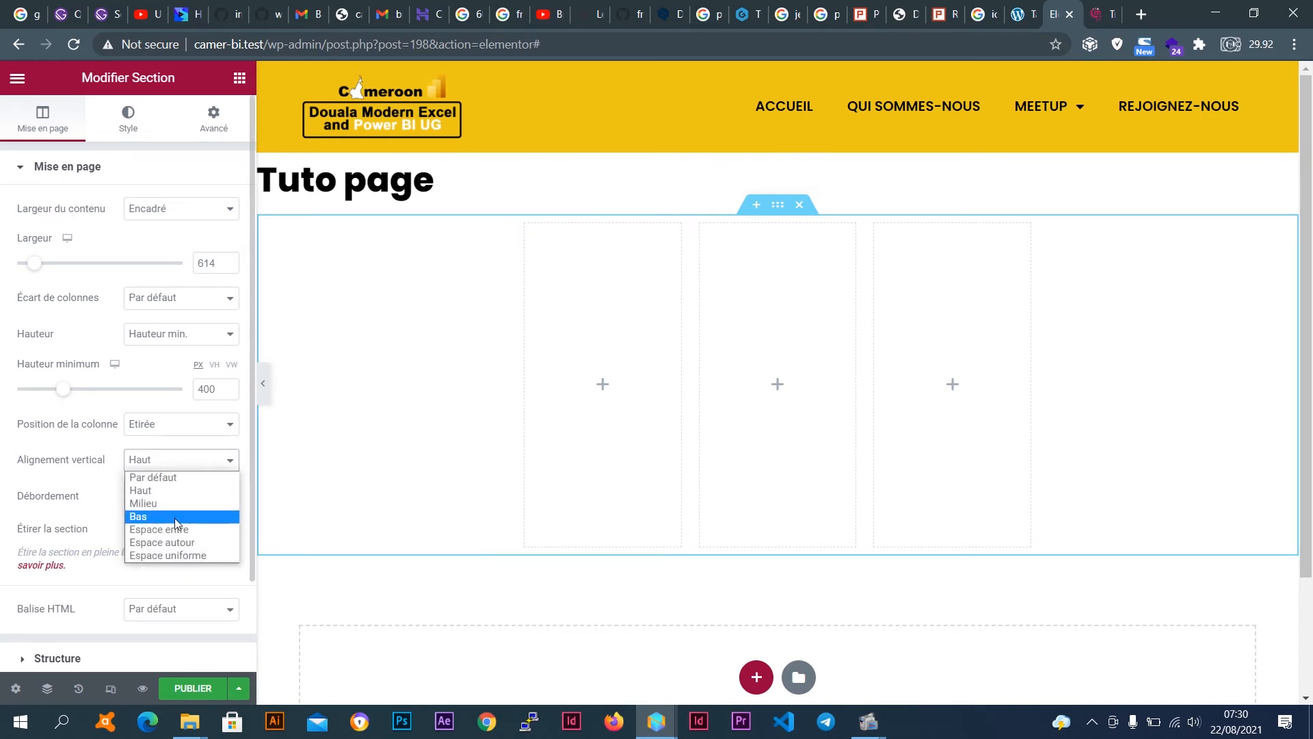
pyautogui.click(114, 471)
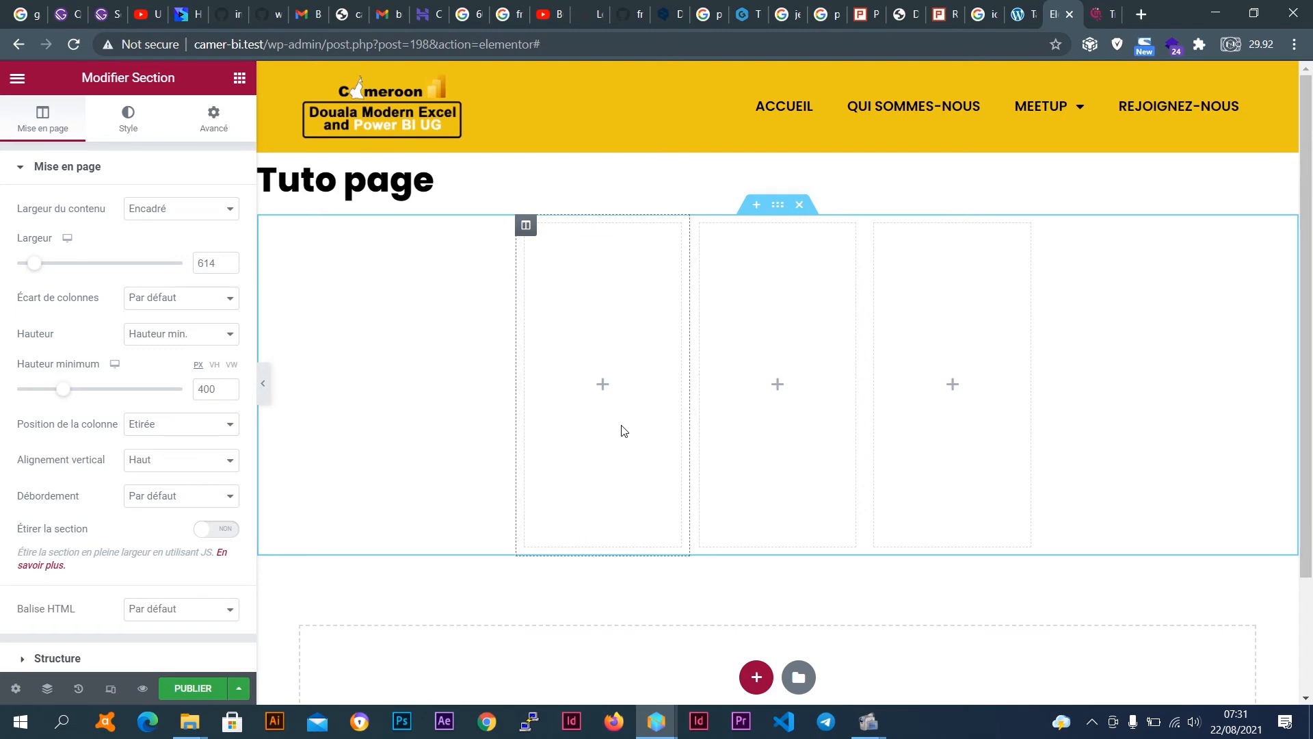
# Add a Titre widget to the first and second columns of the section.
pyautogui.click(603, 390)
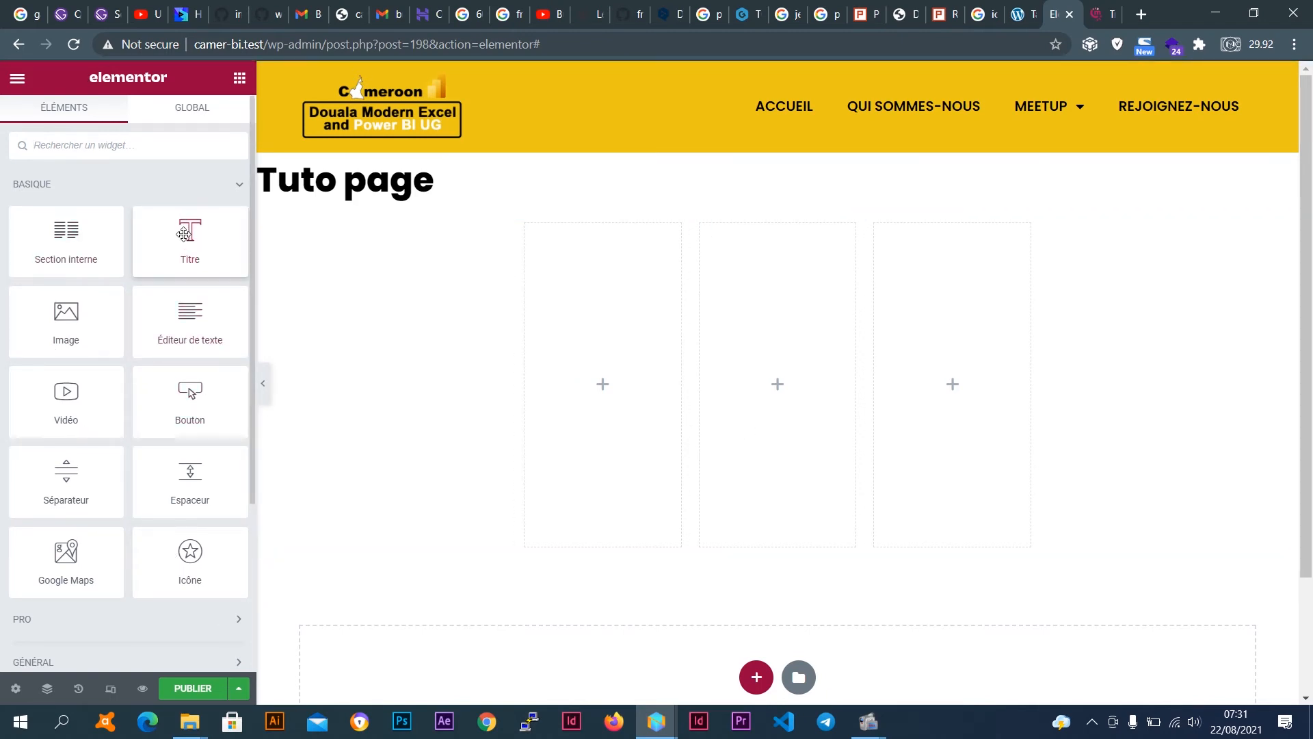
pyautogui.moveTo(184, 234); pyautogui.dragTo(583, 383)
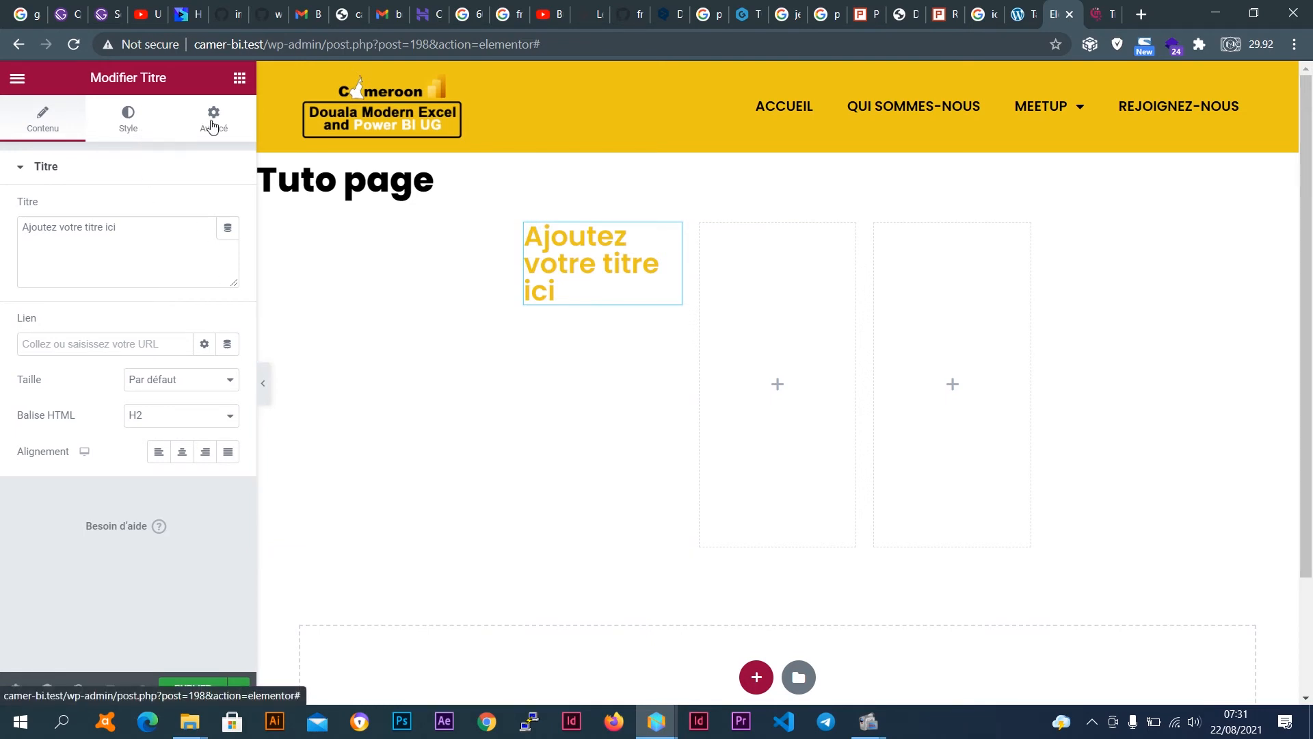
pyautogui.click(240, 77)
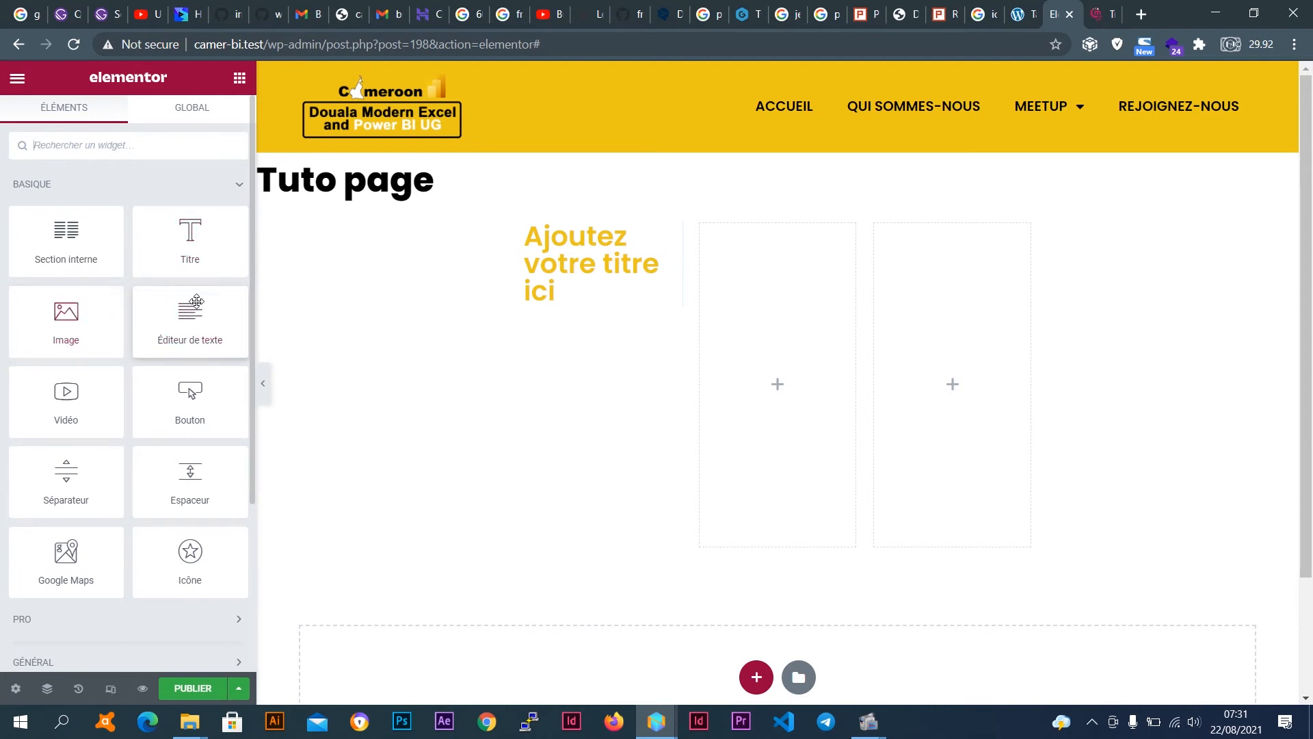
pyautogui.moveTo(190, 236); pyautogui.dragTo(779, 383)
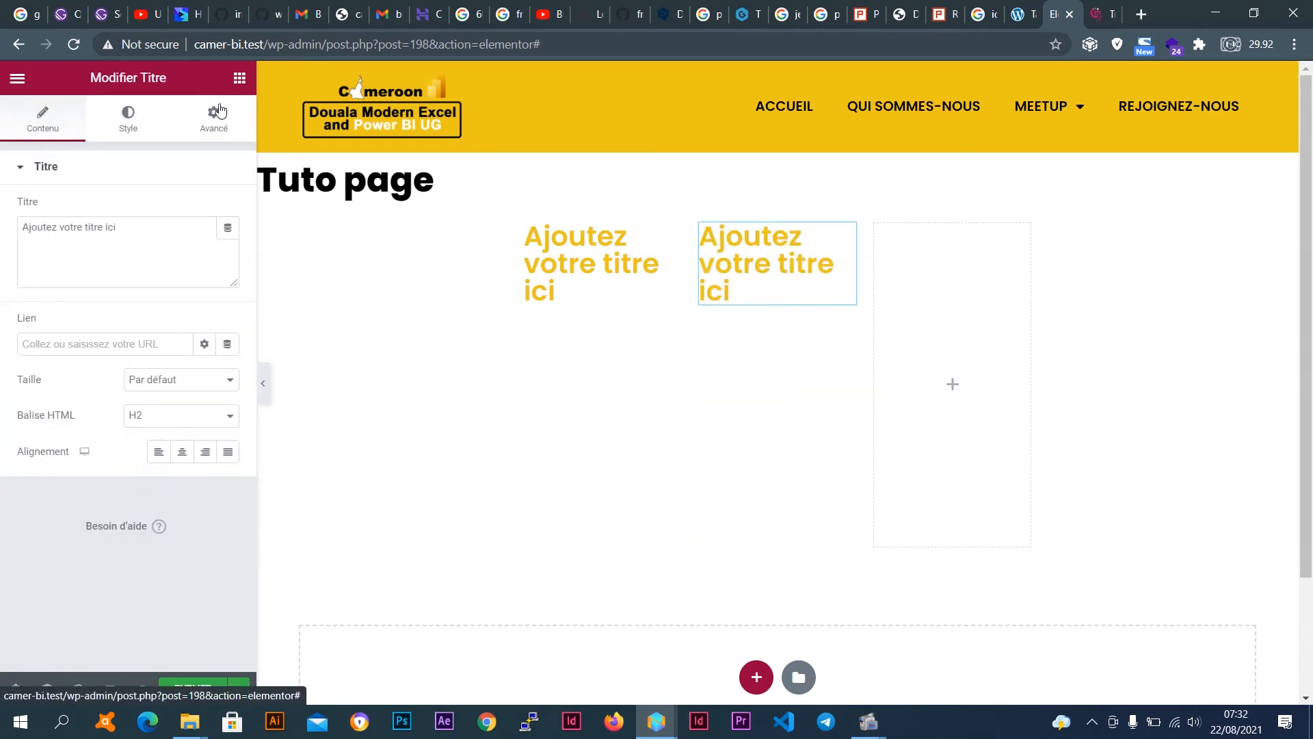
pyautogui.click(240, 78)
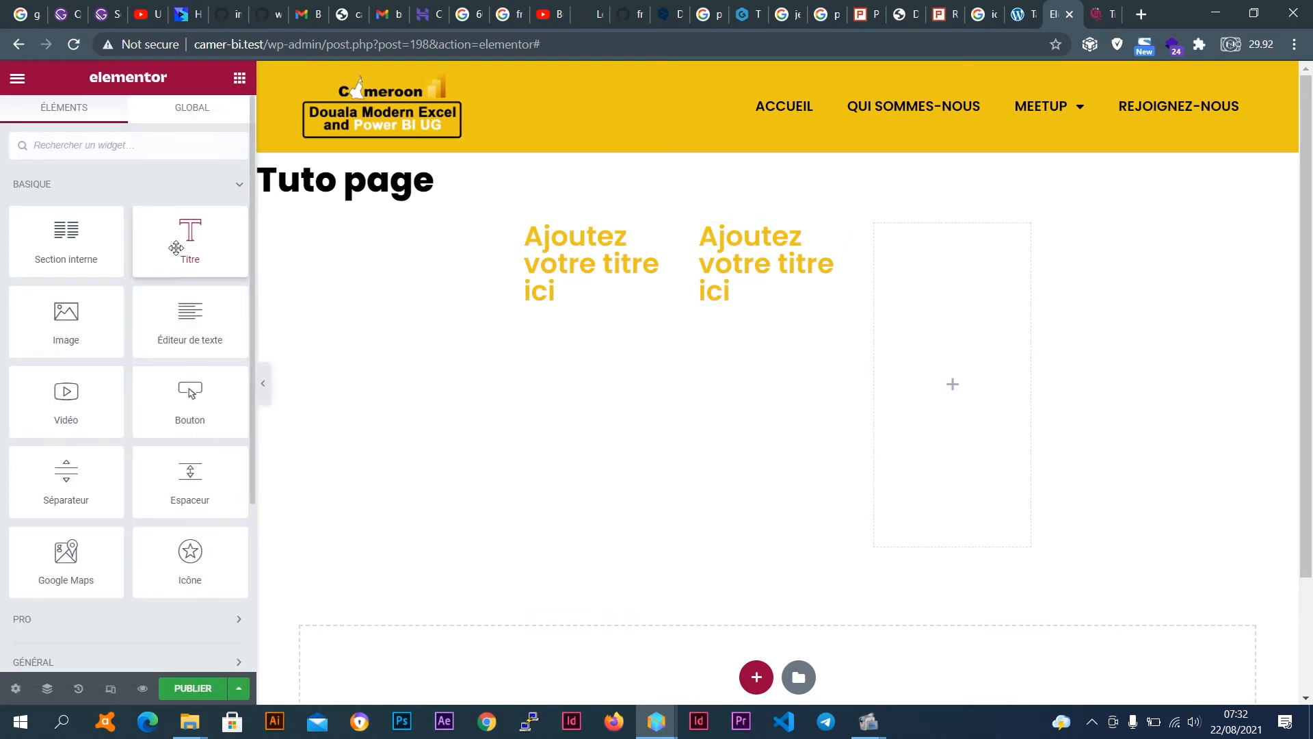
# Add a Titre widget to the empty third column, preview the page, and return to the editor.
pyautogui.moveTo(176, 247); pyautogui.dragTo(1006, 413)
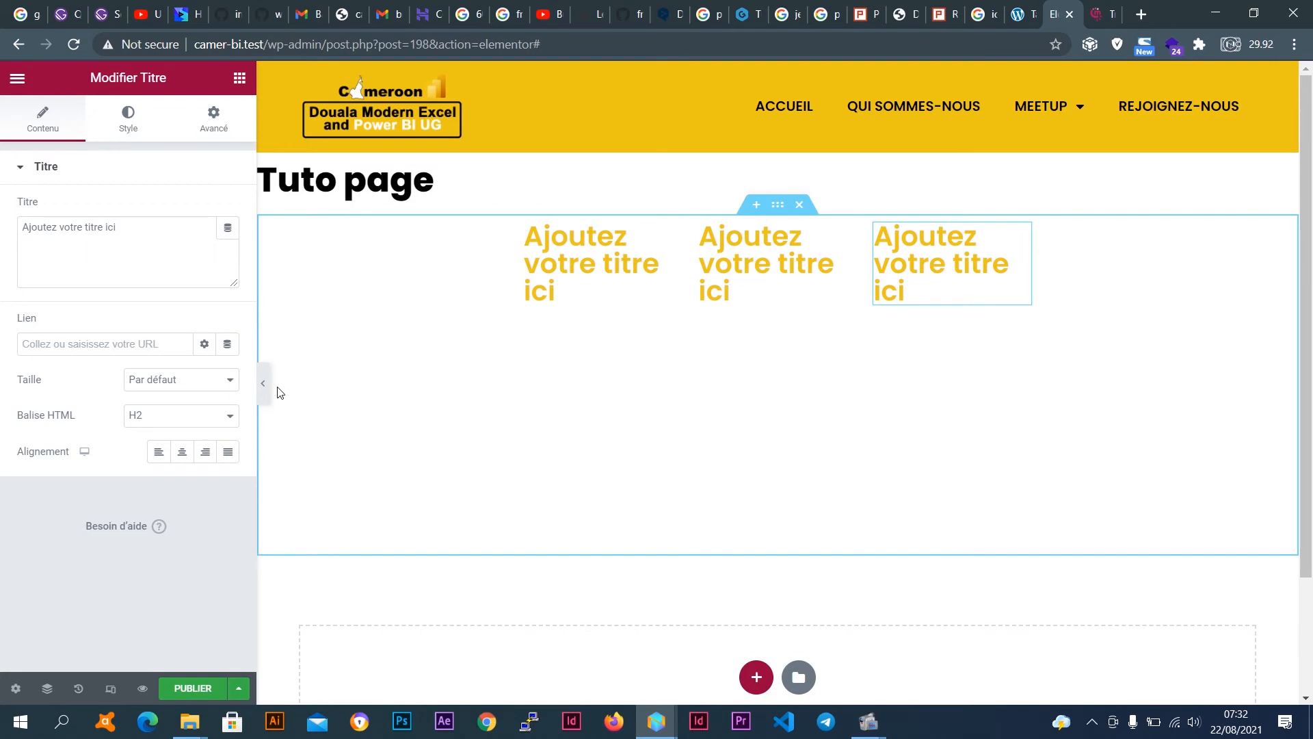
pyautogui.click(143, 689)
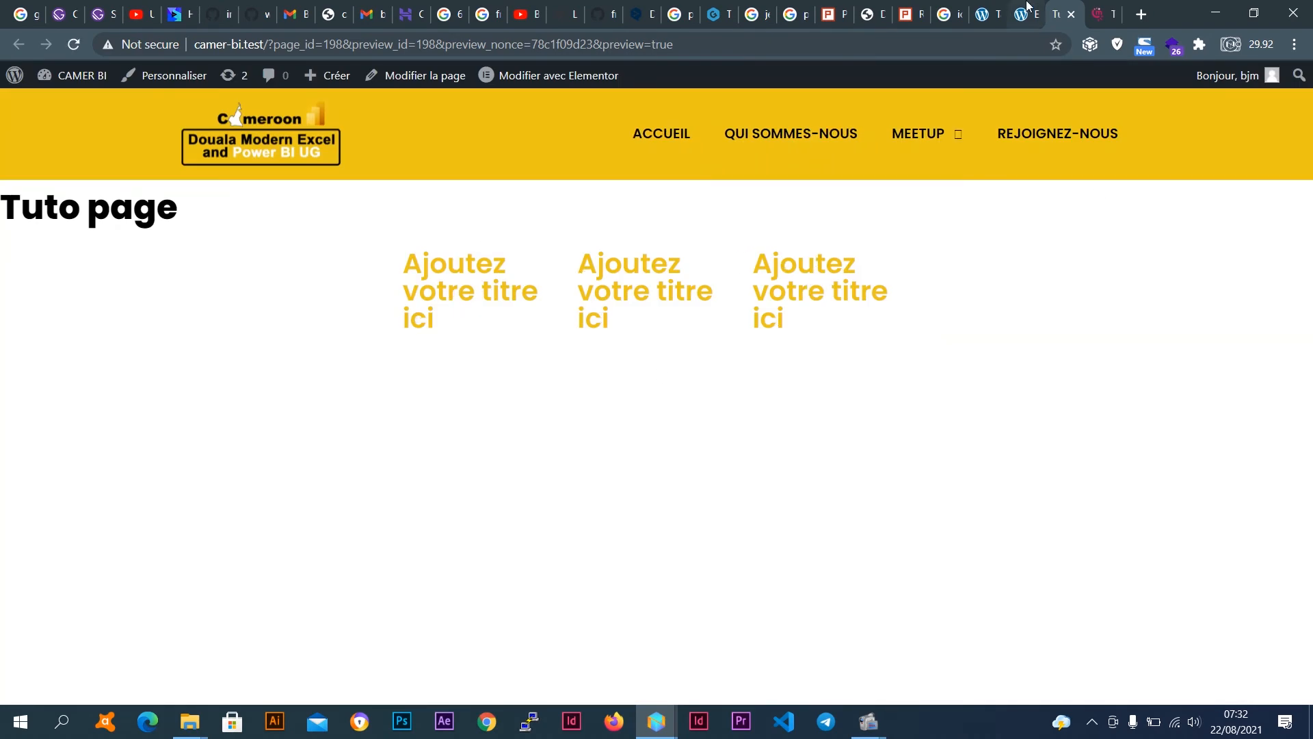
pyautogui.click(1025, 13)
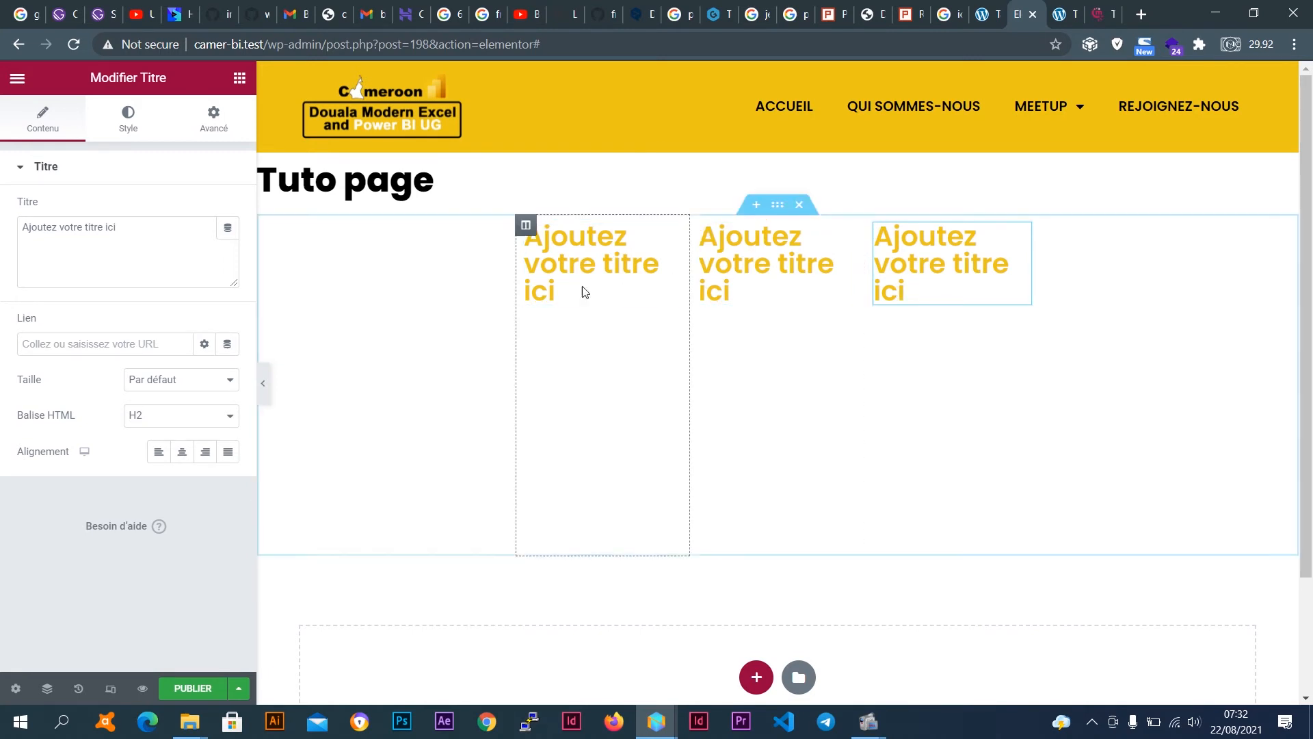
# Set the vertical alignment of the three-column section to Milieu.
pyautogui.click(777, 207)
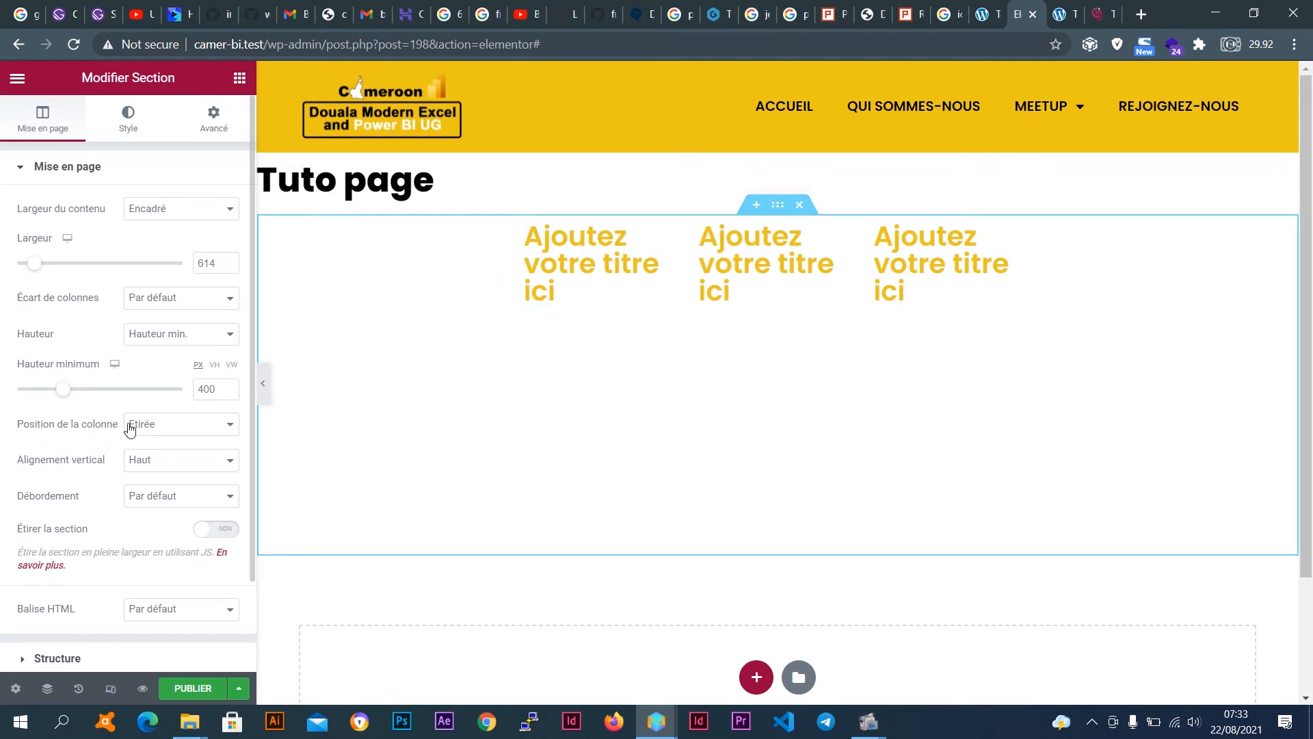
pyautogui.click(158, 467)
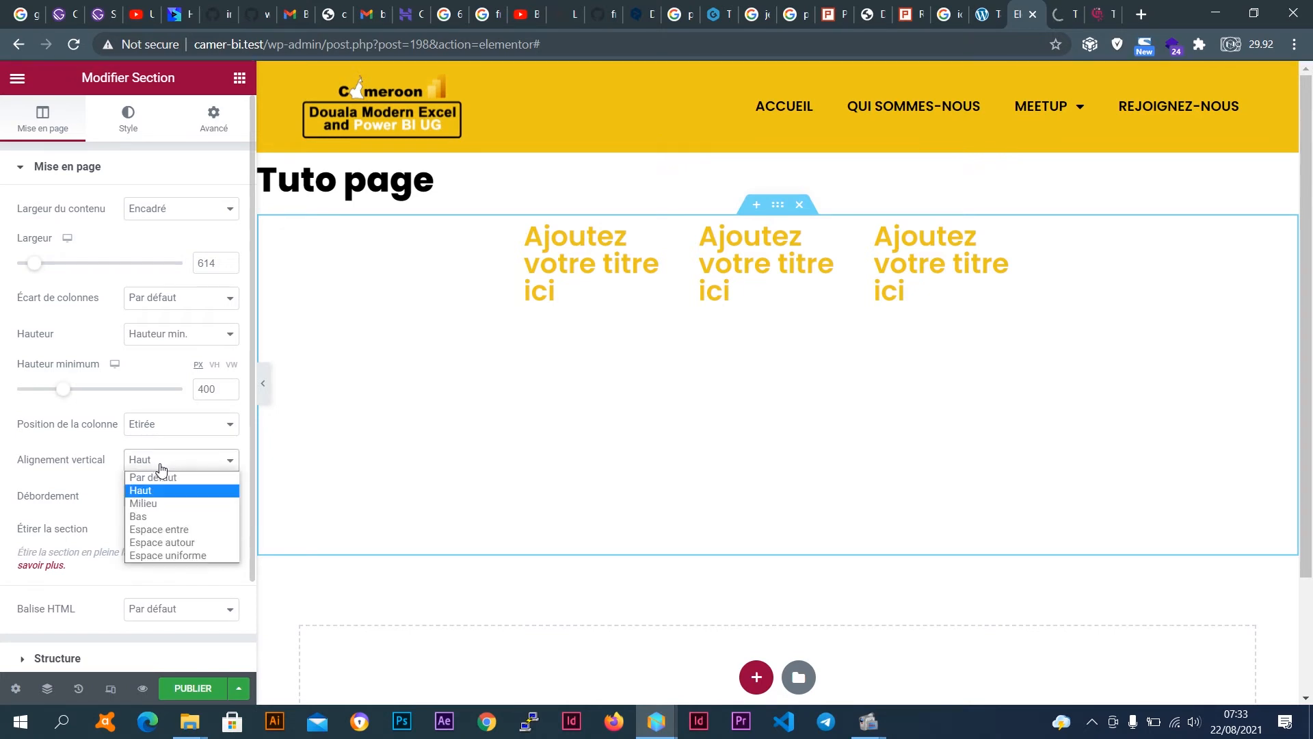
pyautogui.click(160, 505)
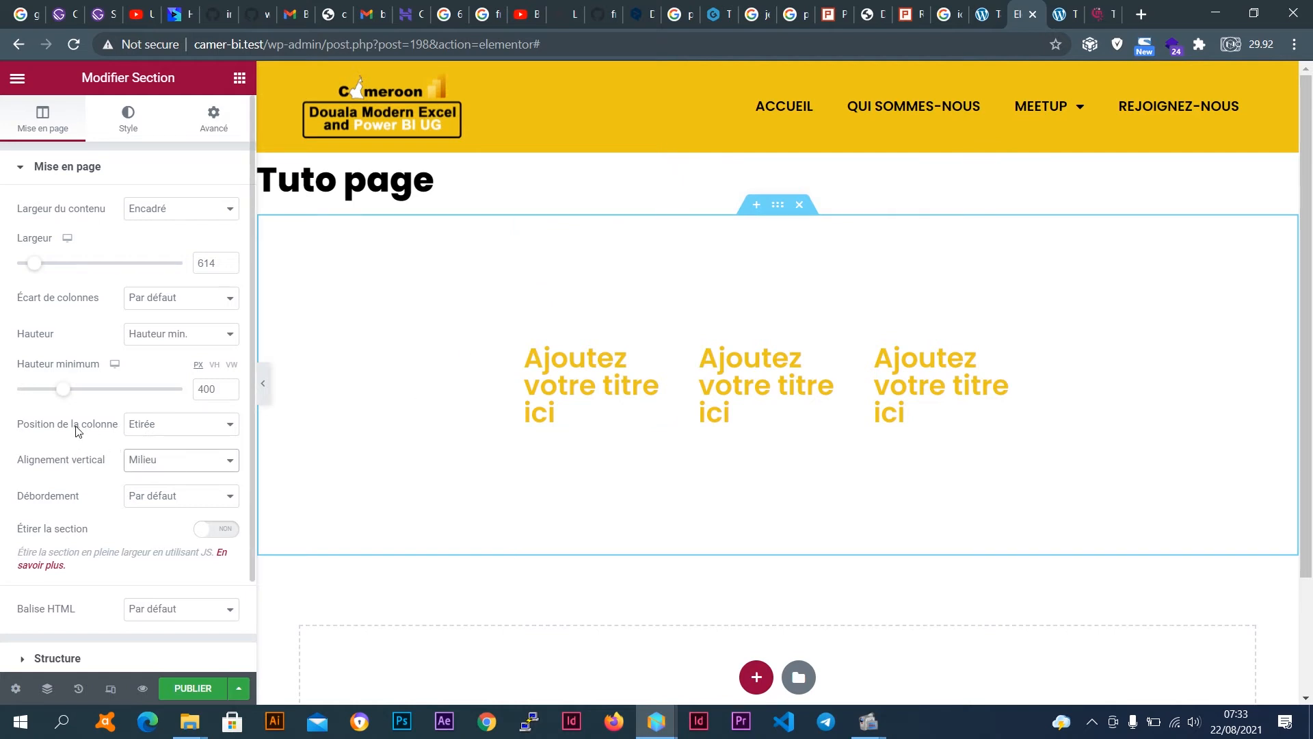
# Try the Haut and Bas column positions for the section and settle on Milieu.
pyautogui.click(163, 429)
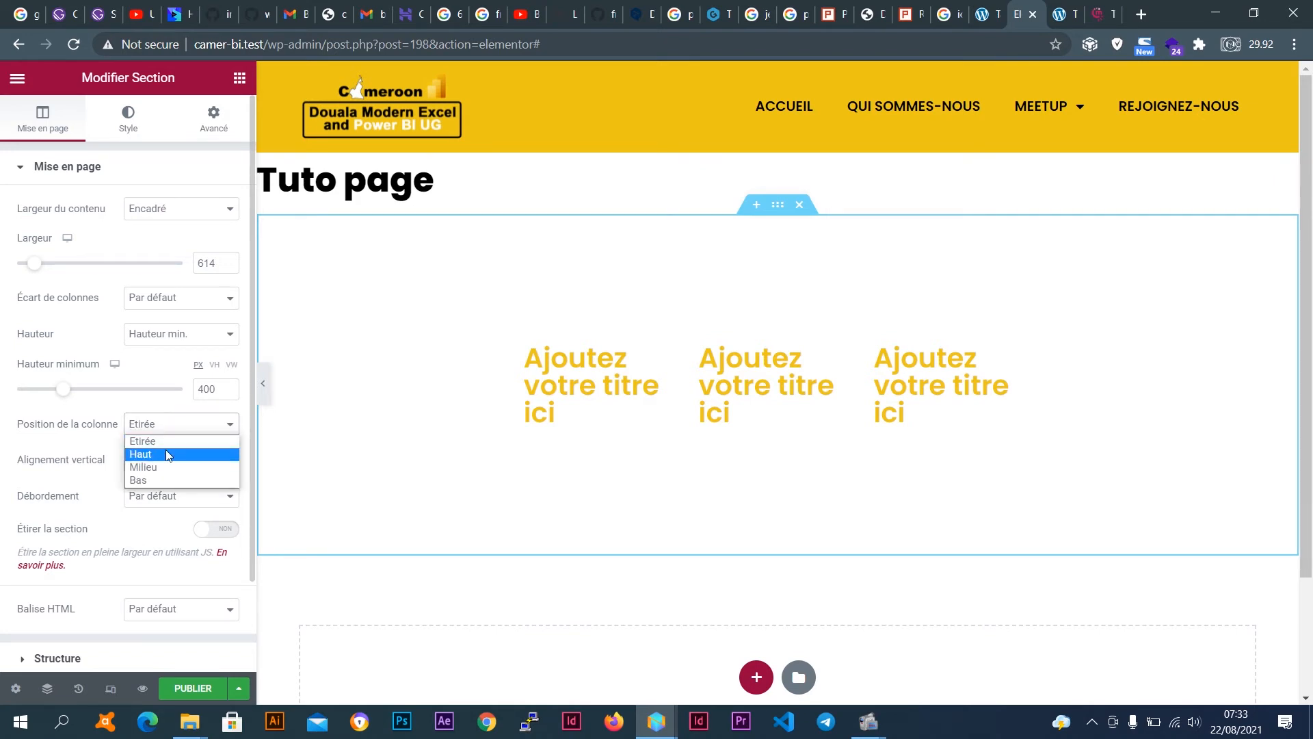
pyautogui.click(167, 454)
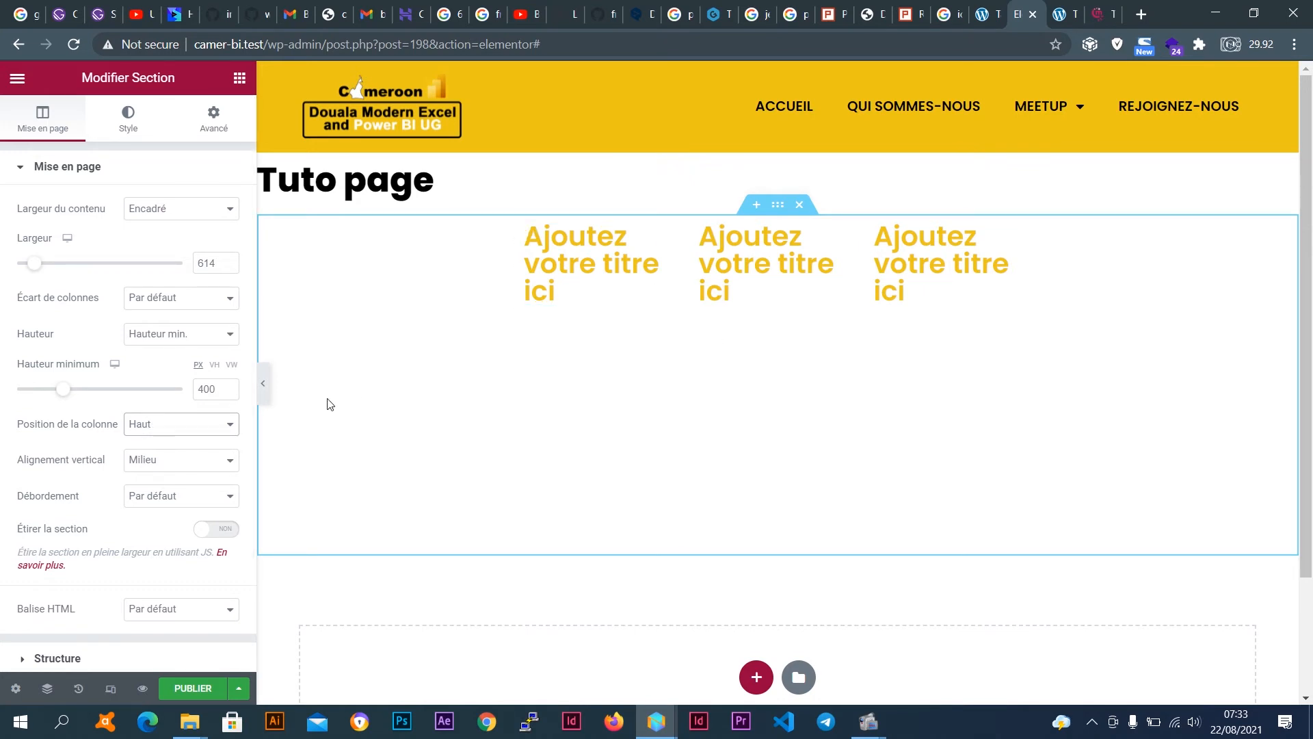
pyautogui.click(201, 425)
pyautogui.click(198, 480)
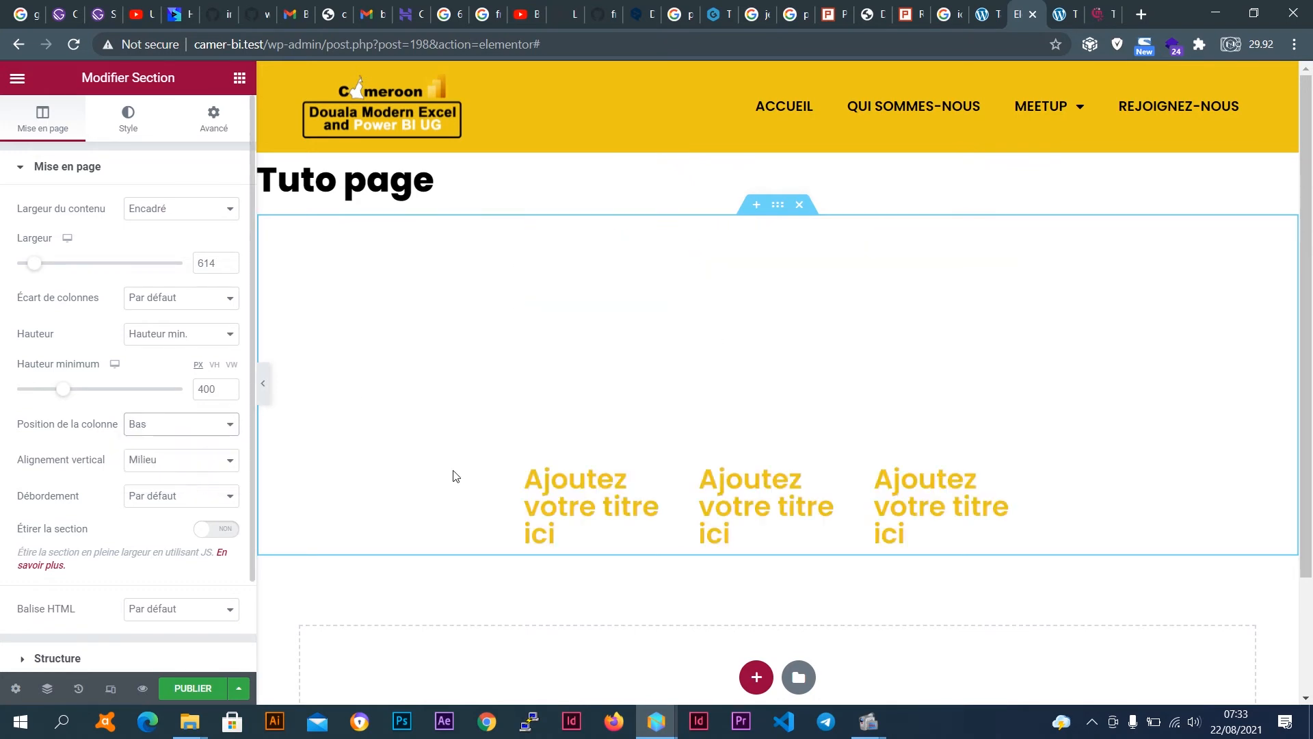
pyautogui.click(201, 430)
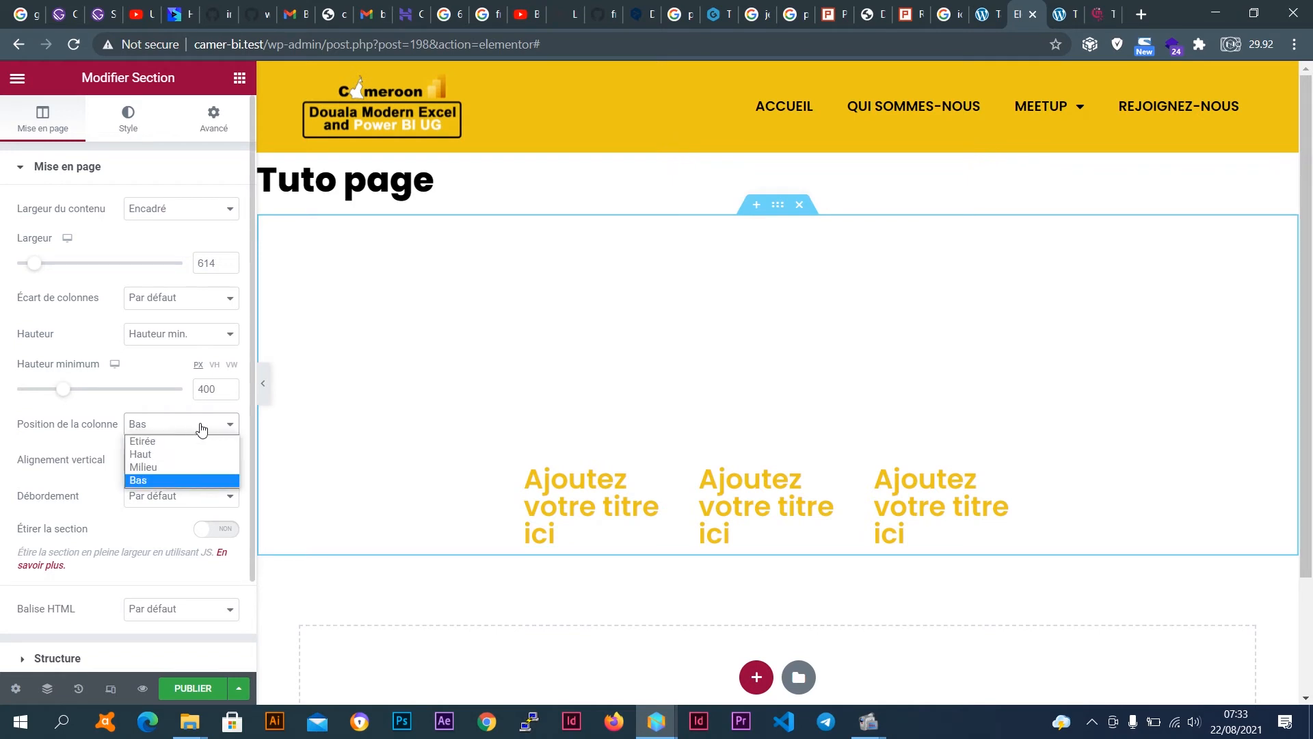
pyautogui.click(192, 464)
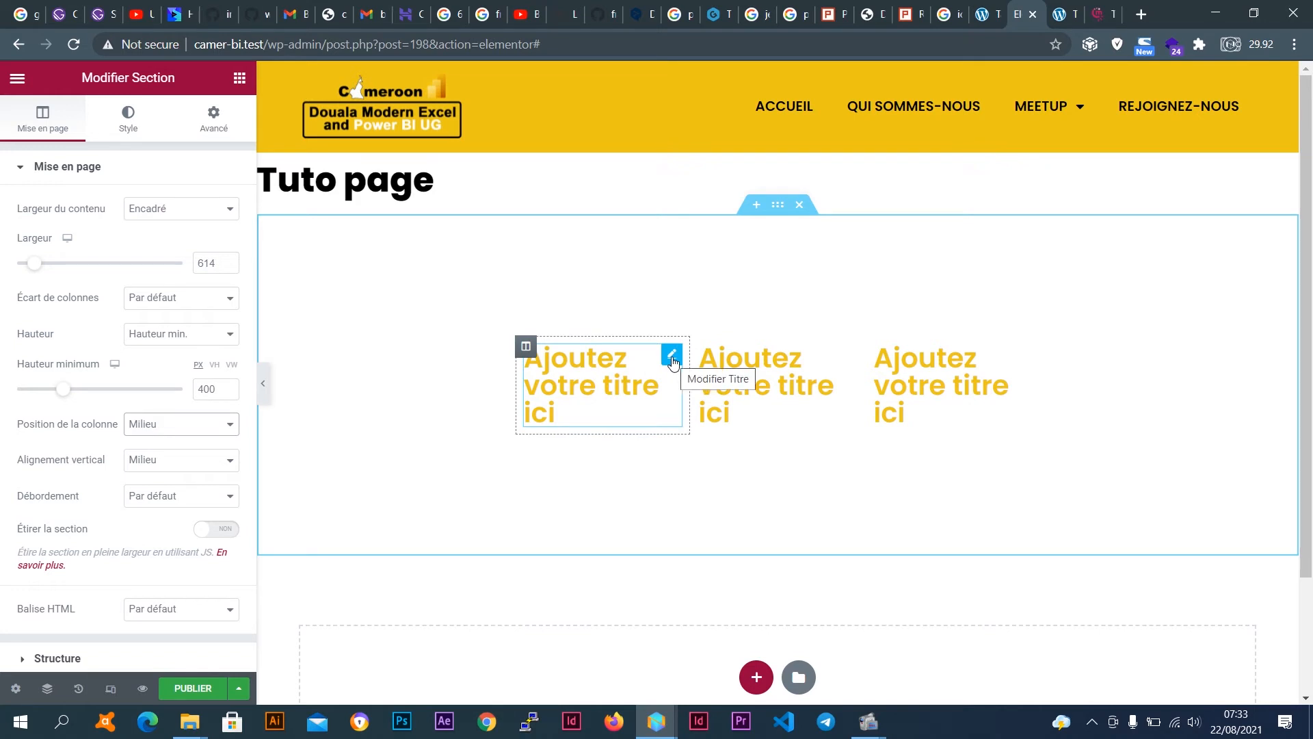
# Shorten the first column's title to "Ajoutez votre".
pyautogui.click(671, 356)
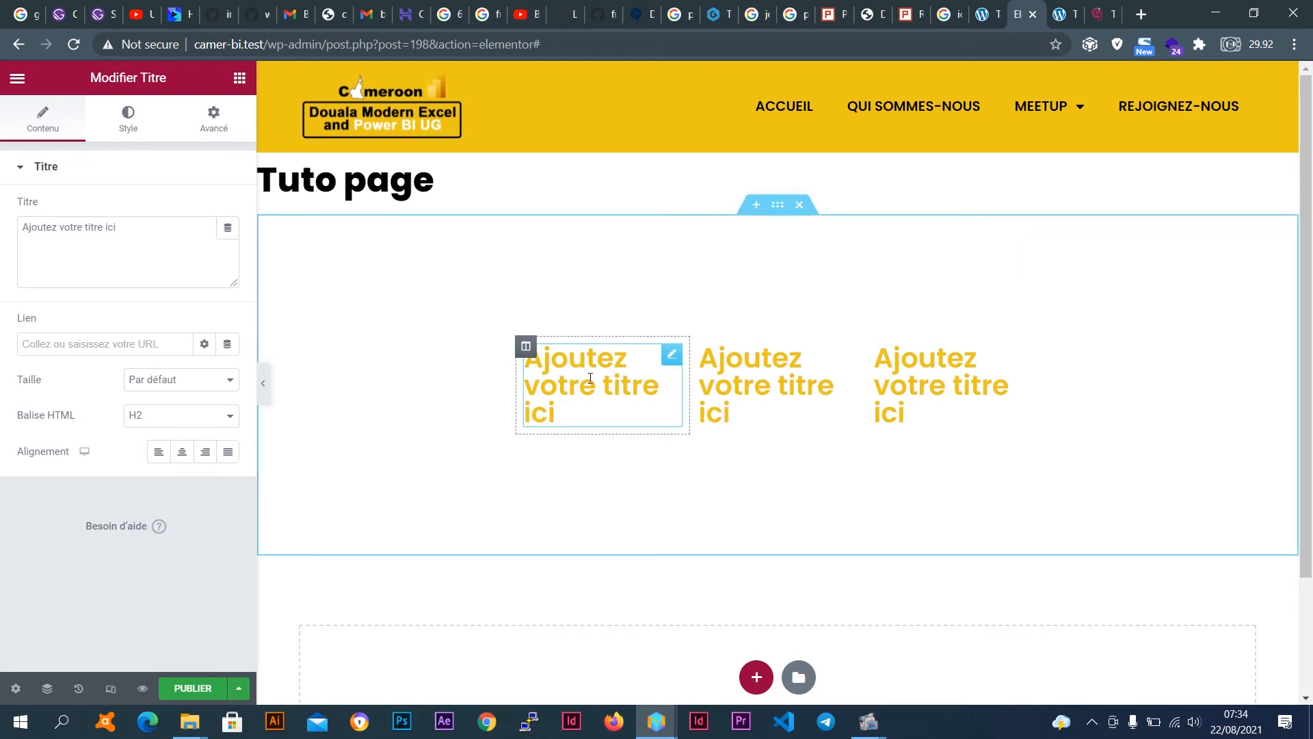
pyautogui.click(562, 409)
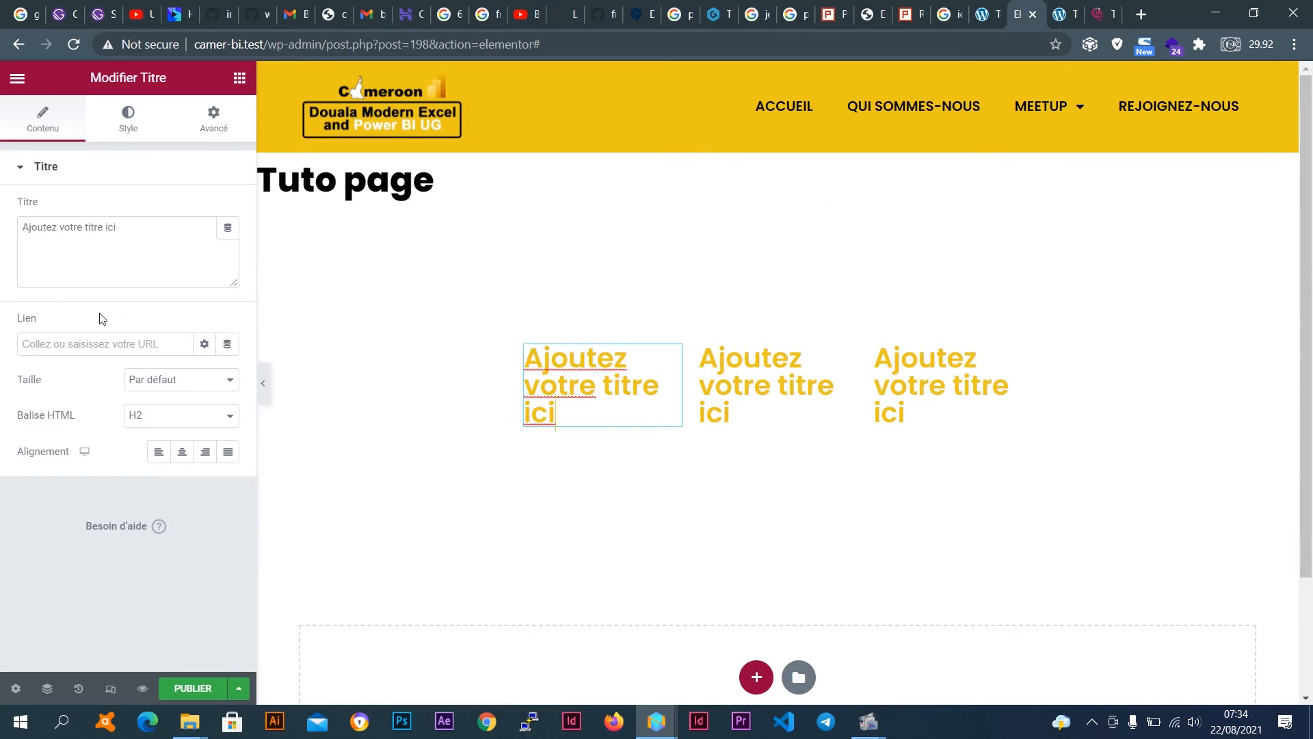
pyautogui.click(142, 230)
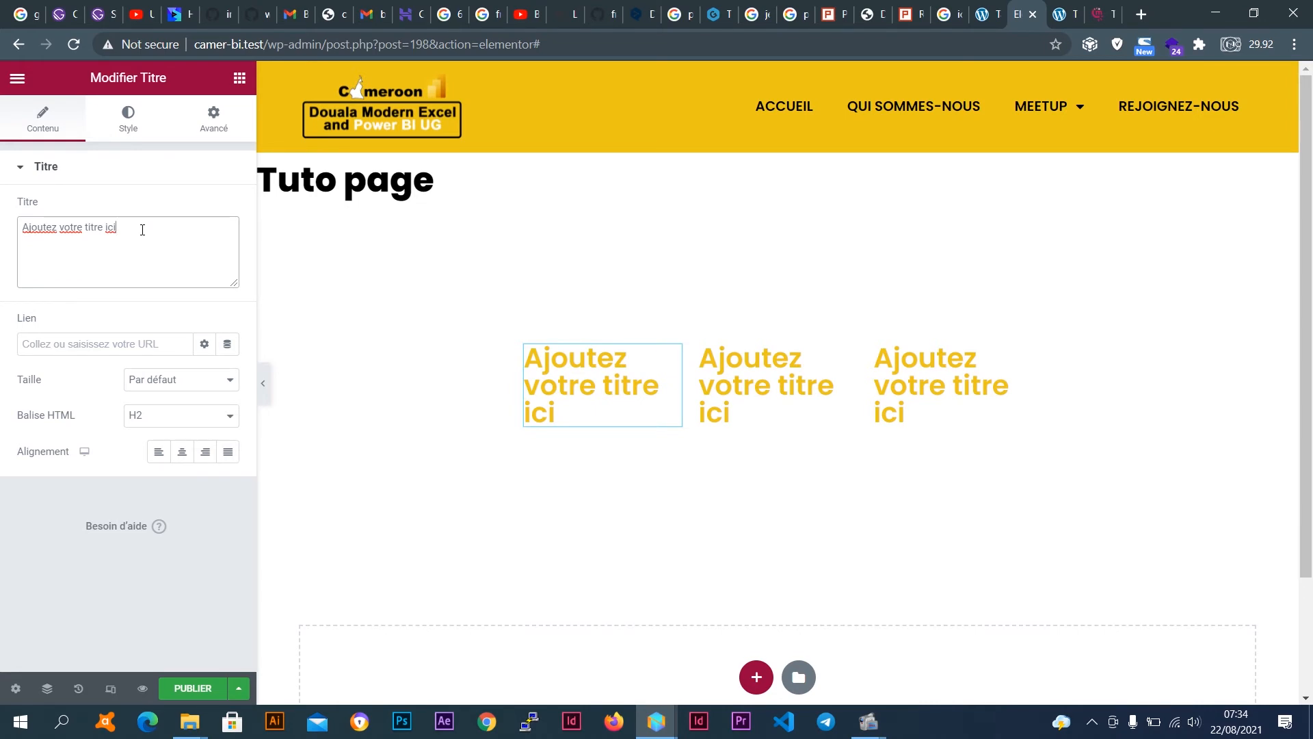
pyautogui.press('BackSpace')
pyautogui.press('BackSpace')
pyautogui.press('BackSpace')
pyautogui.press('BackSpace')
pyautogui.press('BackSpace')
pyautogui.press('BackSpace')
pyautogui.press('BackSpace')
pyautogui.press('BackSpace')
pyautogui.press('BackSpace')
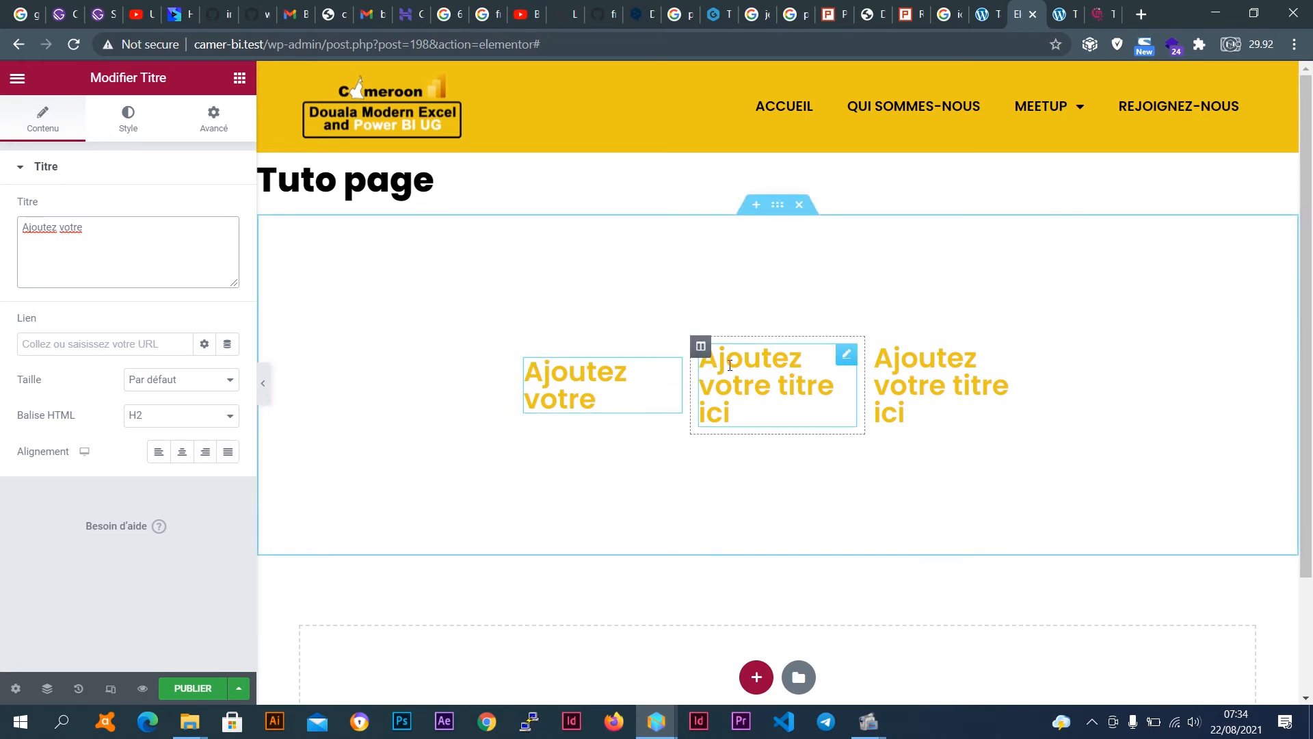
# Shorten the middle column's title to "Ajoutez".
pyautogui.click(732, 413)
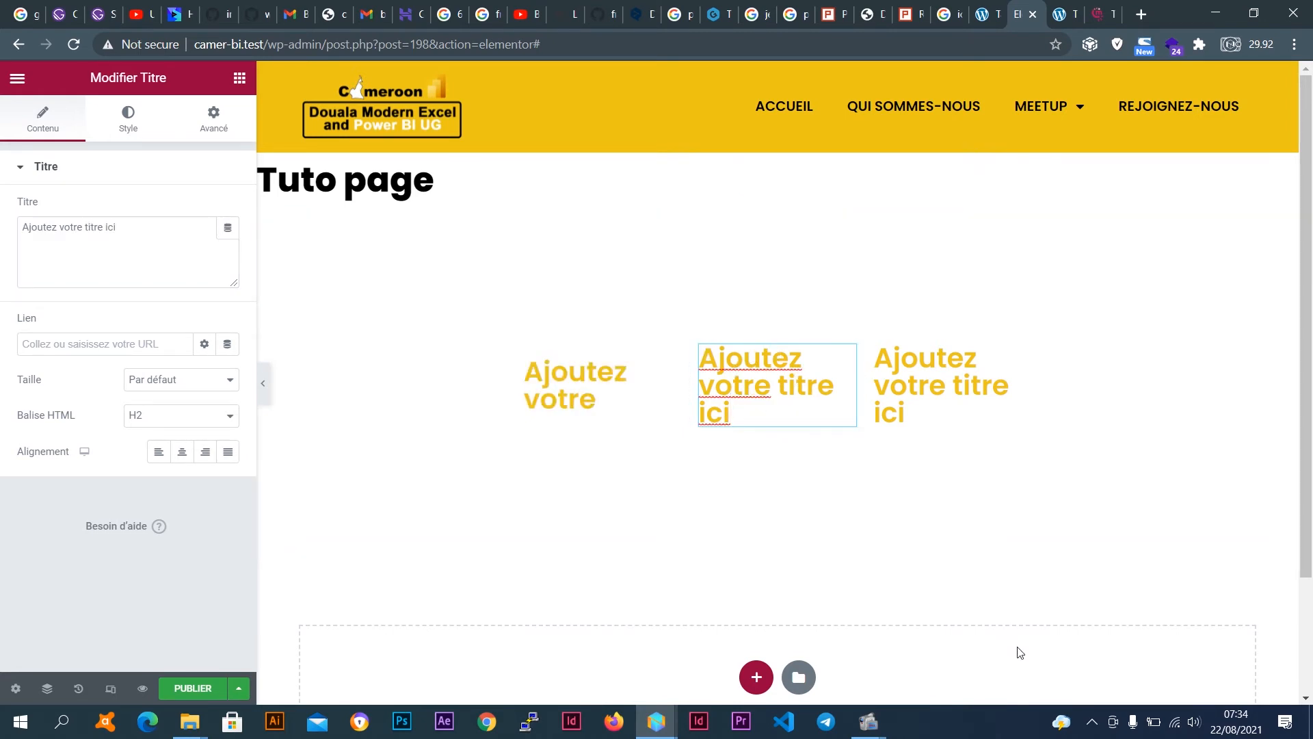
pyautogui.press('BackSpace')
pyautogui.press('BackSpace')
pyautogui.press('BackSpace')
pyautogui.press('BackSpace')
pyautogui.press('BackSpace')
pyautogui.press('BackSpace')
pyautogui.press('BackSpace')
pyautogui.press('BackSpace')
pyautogui.press('BackSpace')
pyautogui.press('BackSpace')
pyautogui.press('BackSpace')
pyautogui.press('BackSpace')
pyautogui.press('BackSpace')
pyautogui.press('BackSpace')
pyautogui.press('BackSpace')
pyautogui.press('BackSpace')
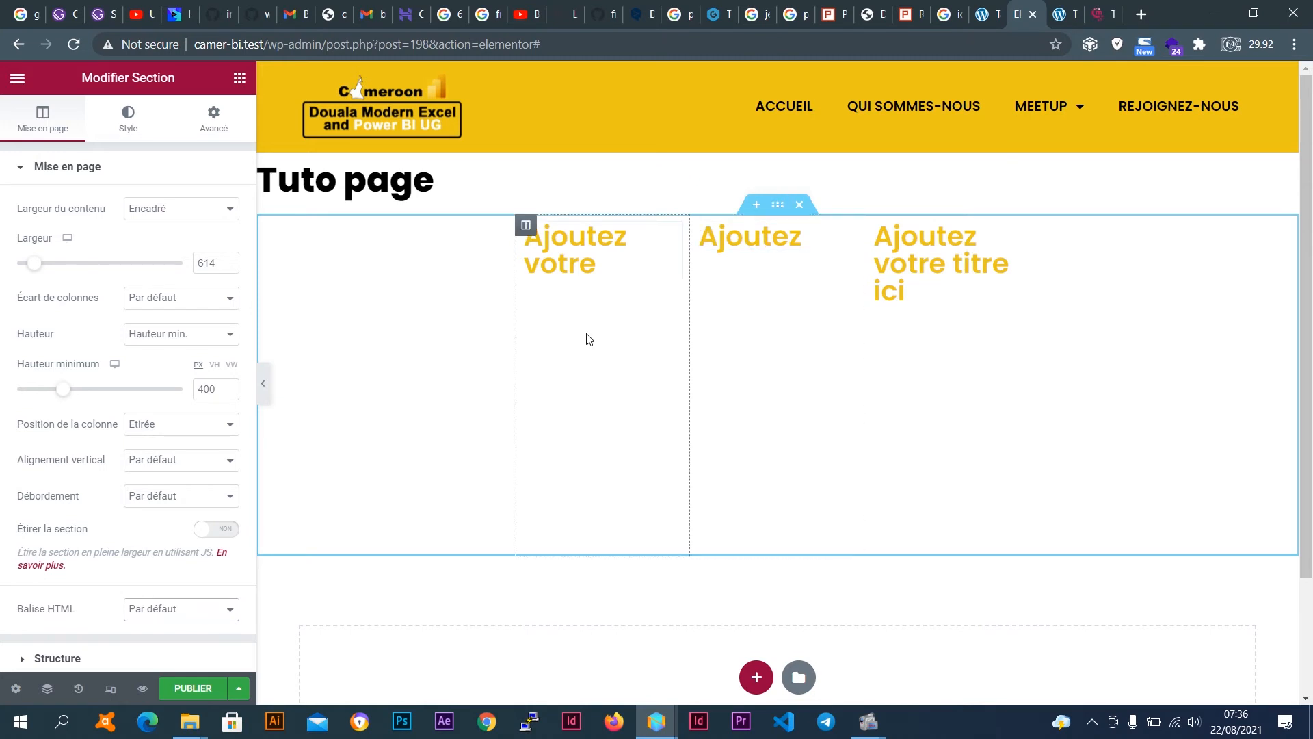
# Add an Image widget below the title in the first column.
pyautogui.click(526, 227)
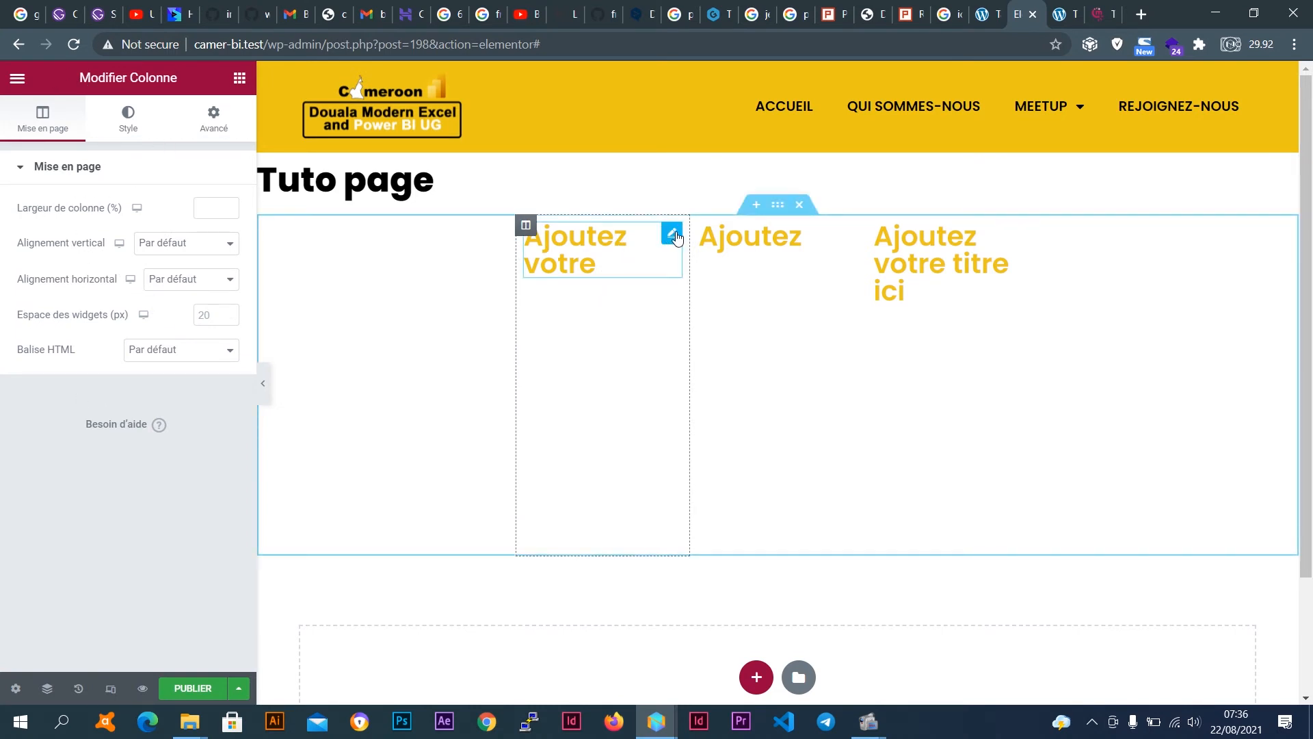
pyautogui.click(673, 235)
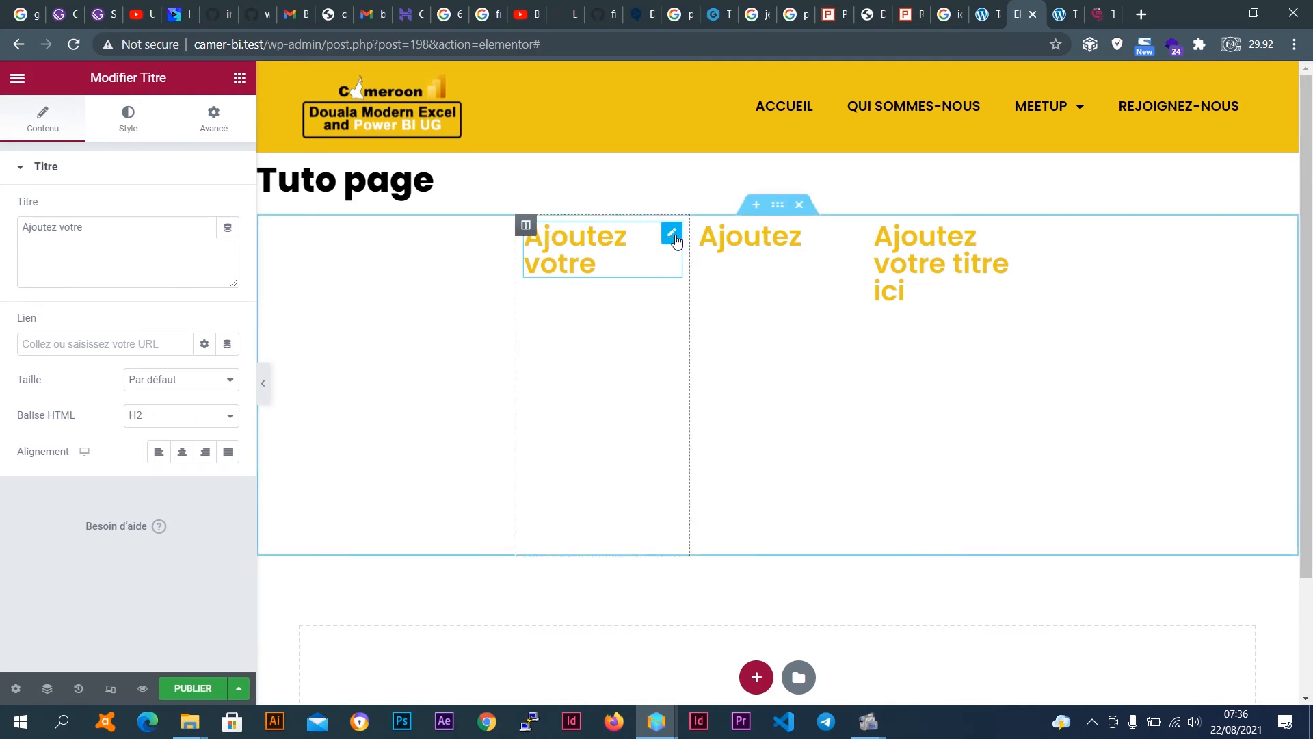
pyautogui.click(239, 80)
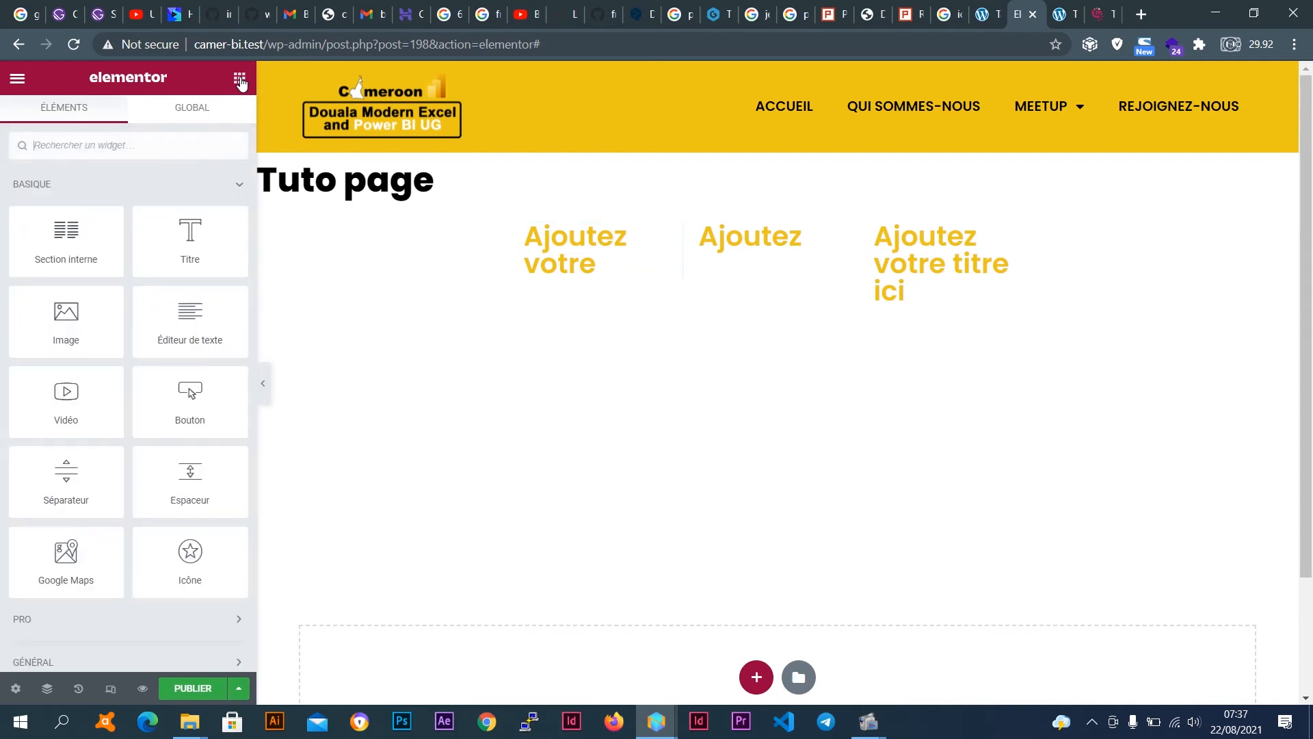
pyautogui.moveTo(66, 322); pyautogui.dragTo(594, 277)
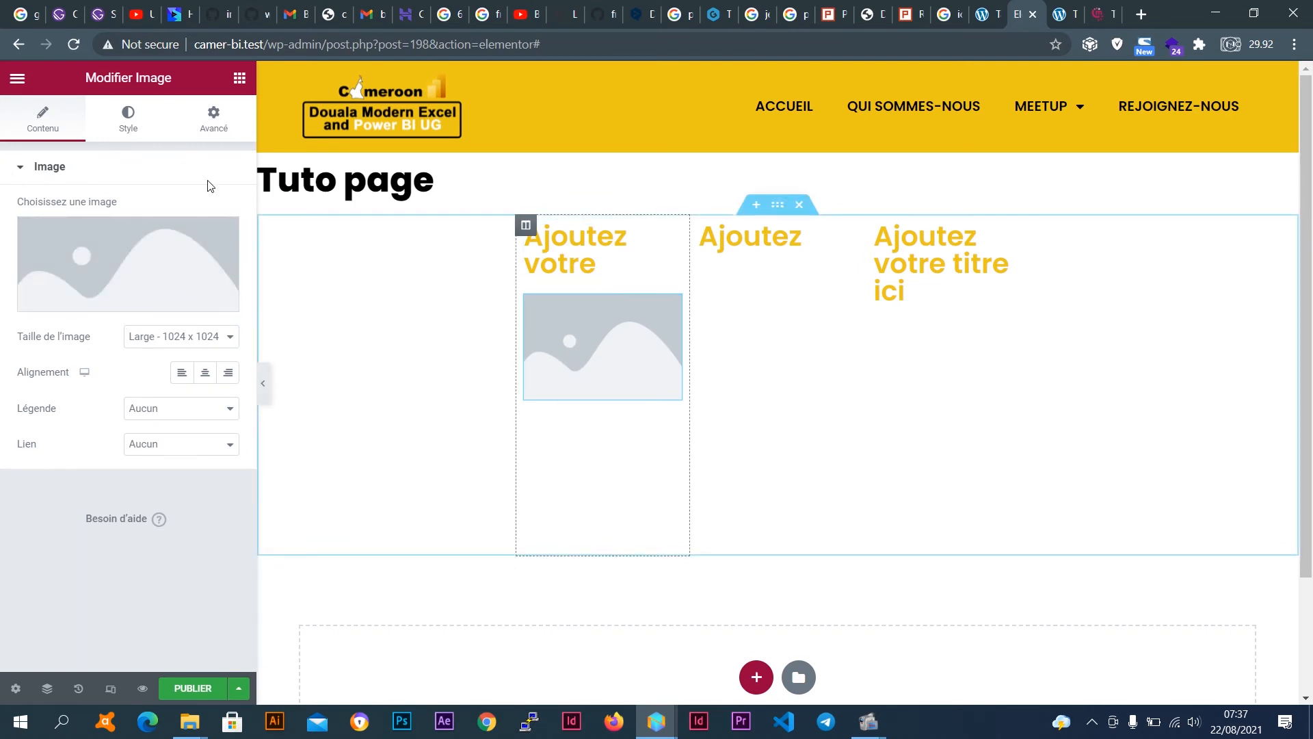
# Add an Éditeur de texte widget with its placeholder text below the middle column's title.
pyautogui.click(240, 77)
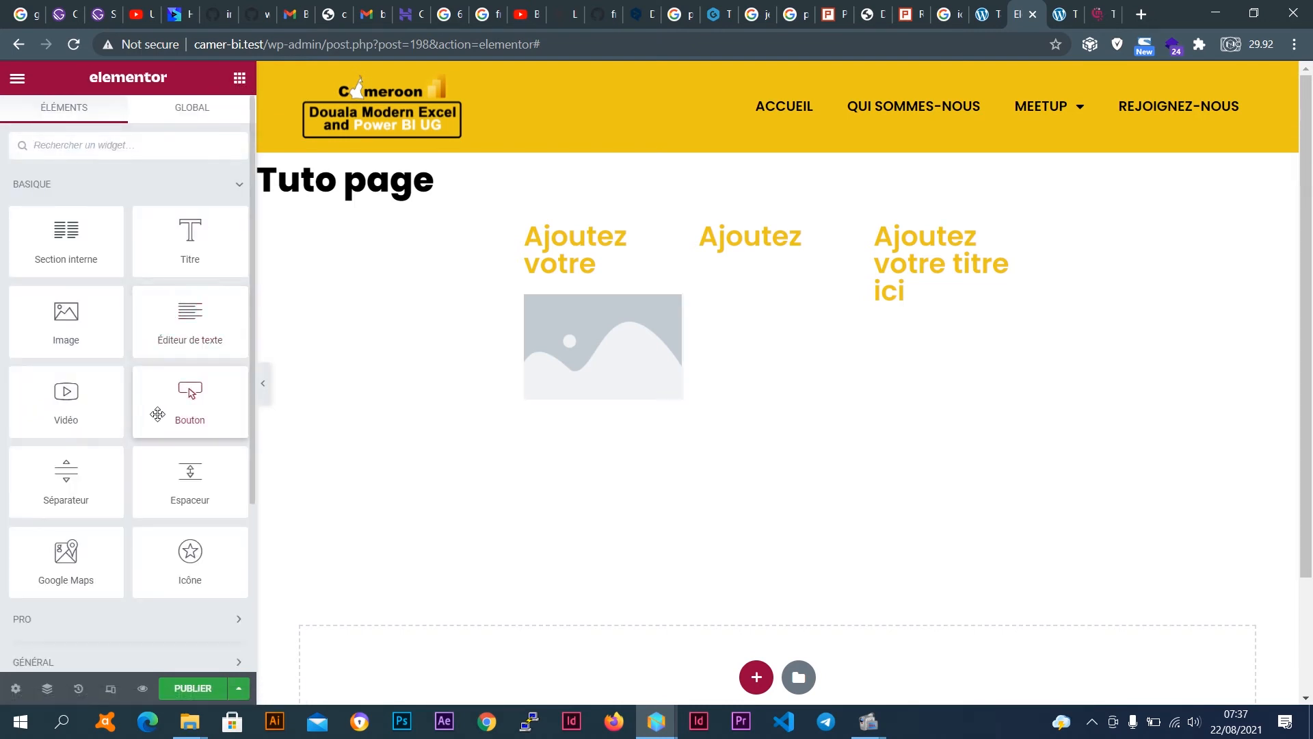
pyautogui.moveTo(175, 337); pyautogui.dragTo(759, 259)
pyautogui.click(718, 388)
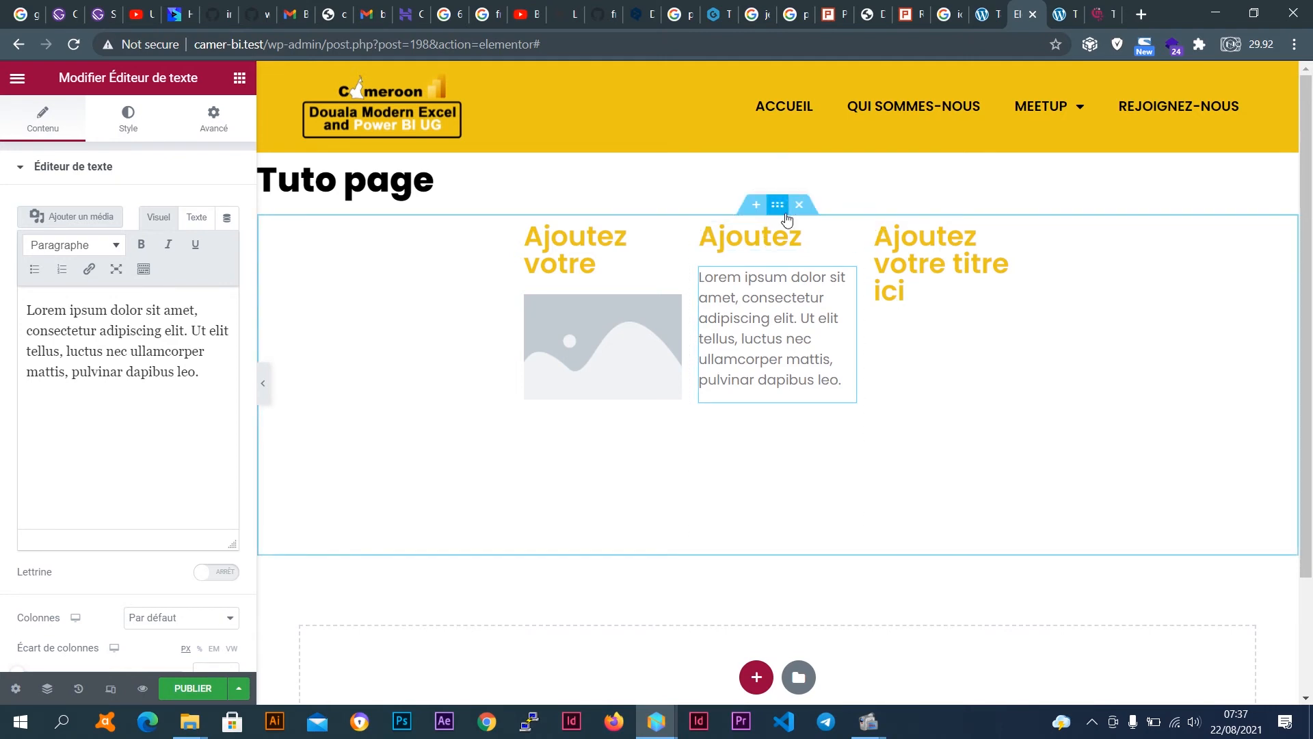
# Preview the page with the added image and text widgets and return to the editor.
pyautogui.click(1071, 5)
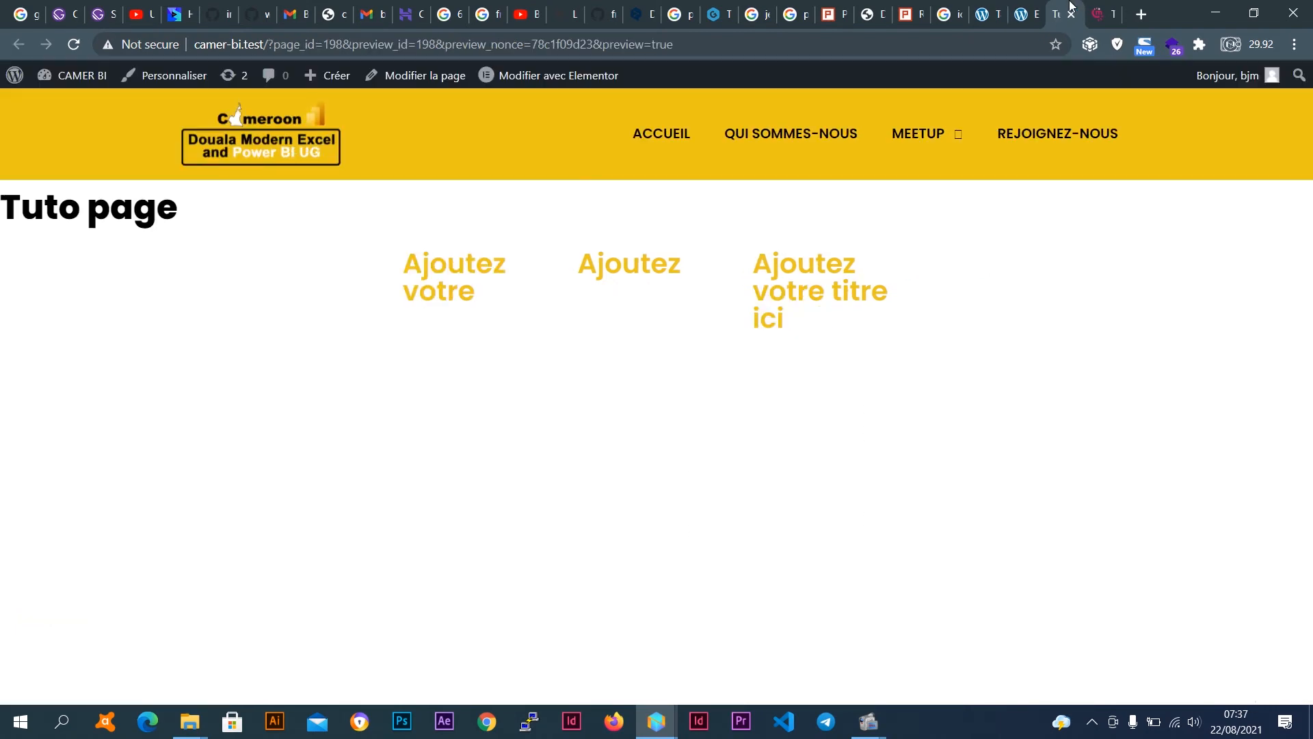
pyautogui.click(1023, 13)
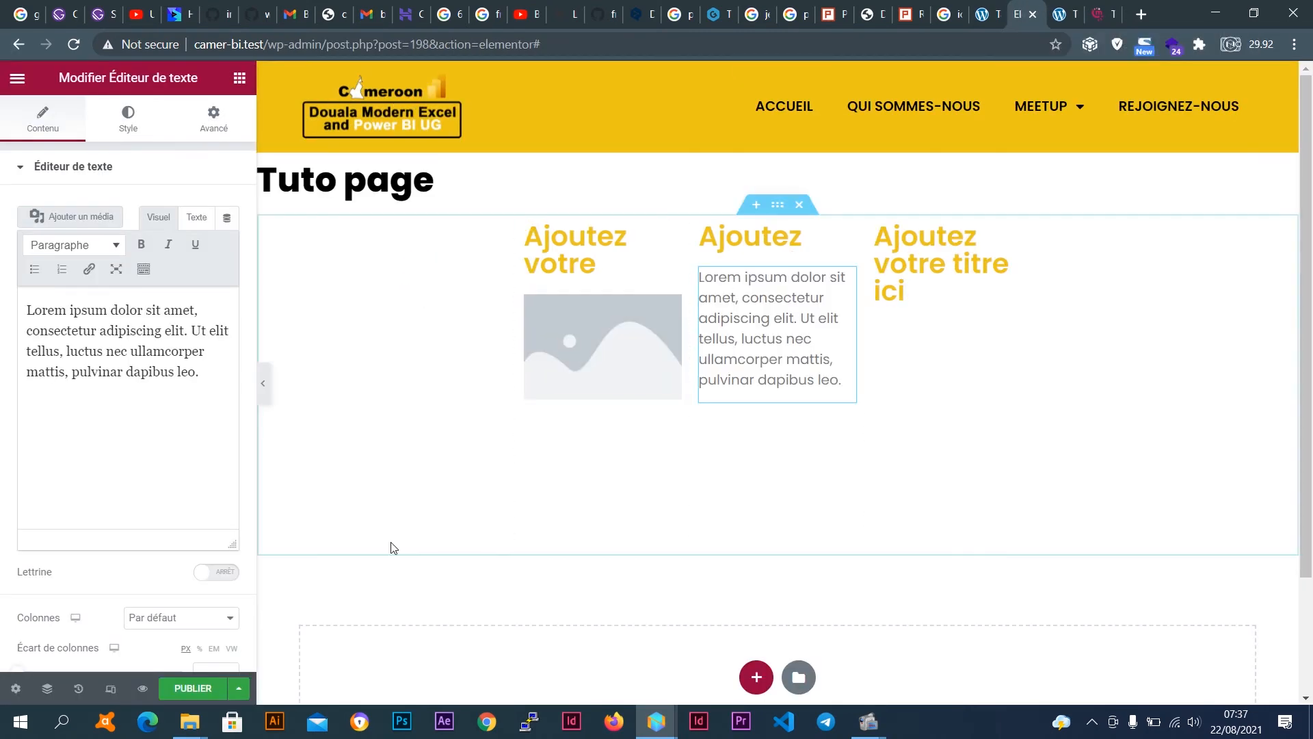
pyautogui.click(142, 693)
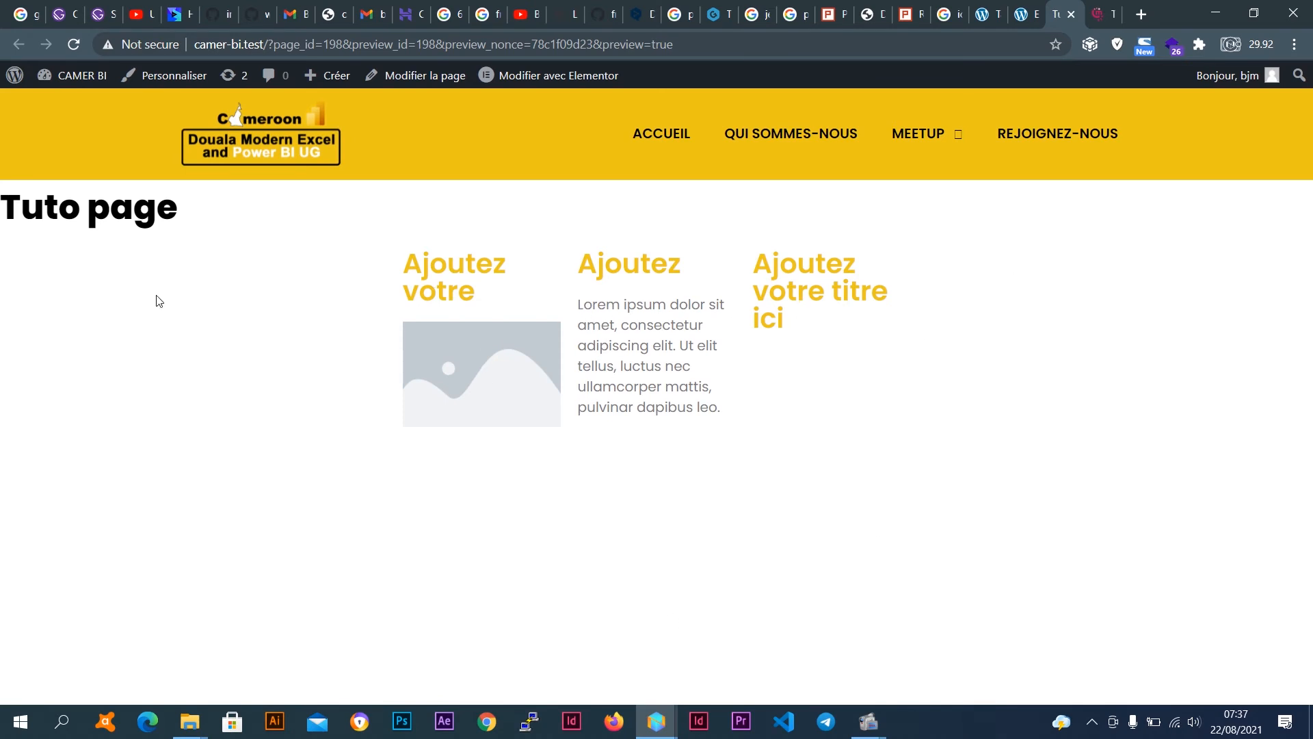
pyautogui.click(1024, 14)
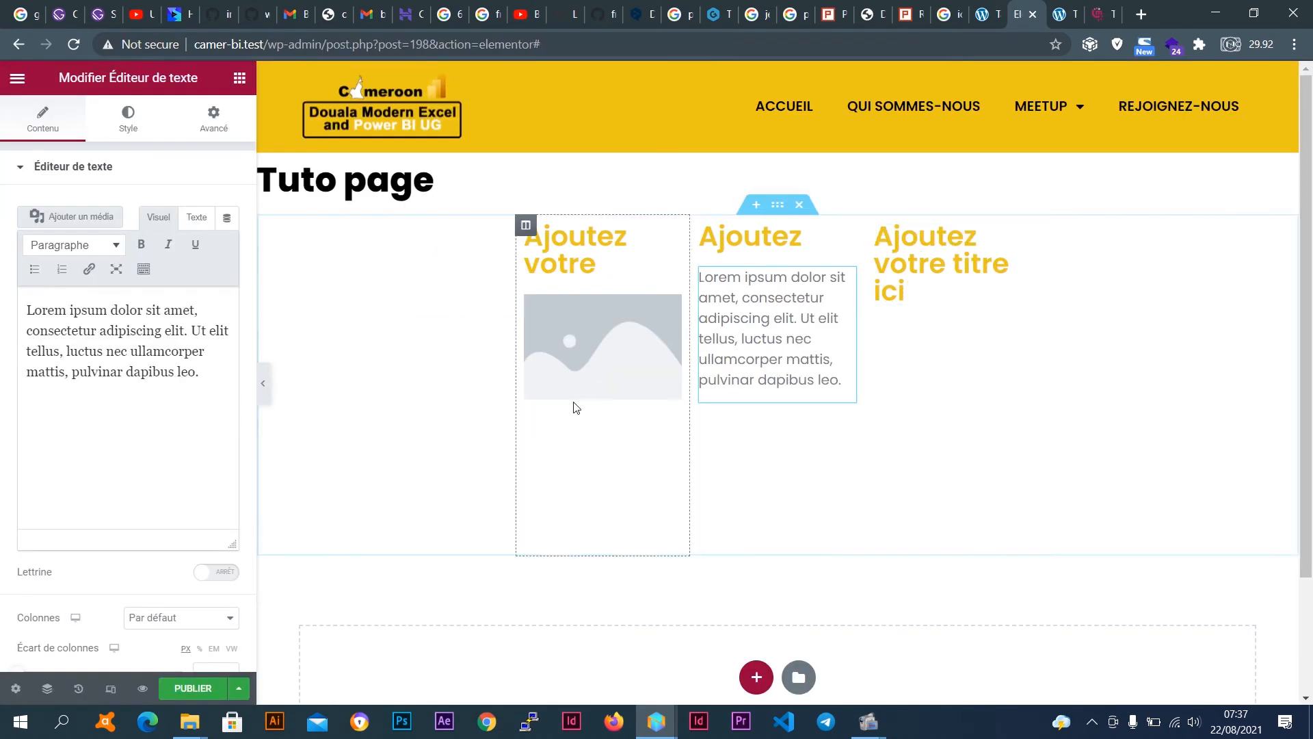
# Set the first column's own vertical alignment to Milieu.
pyautogui.click(239, 77)
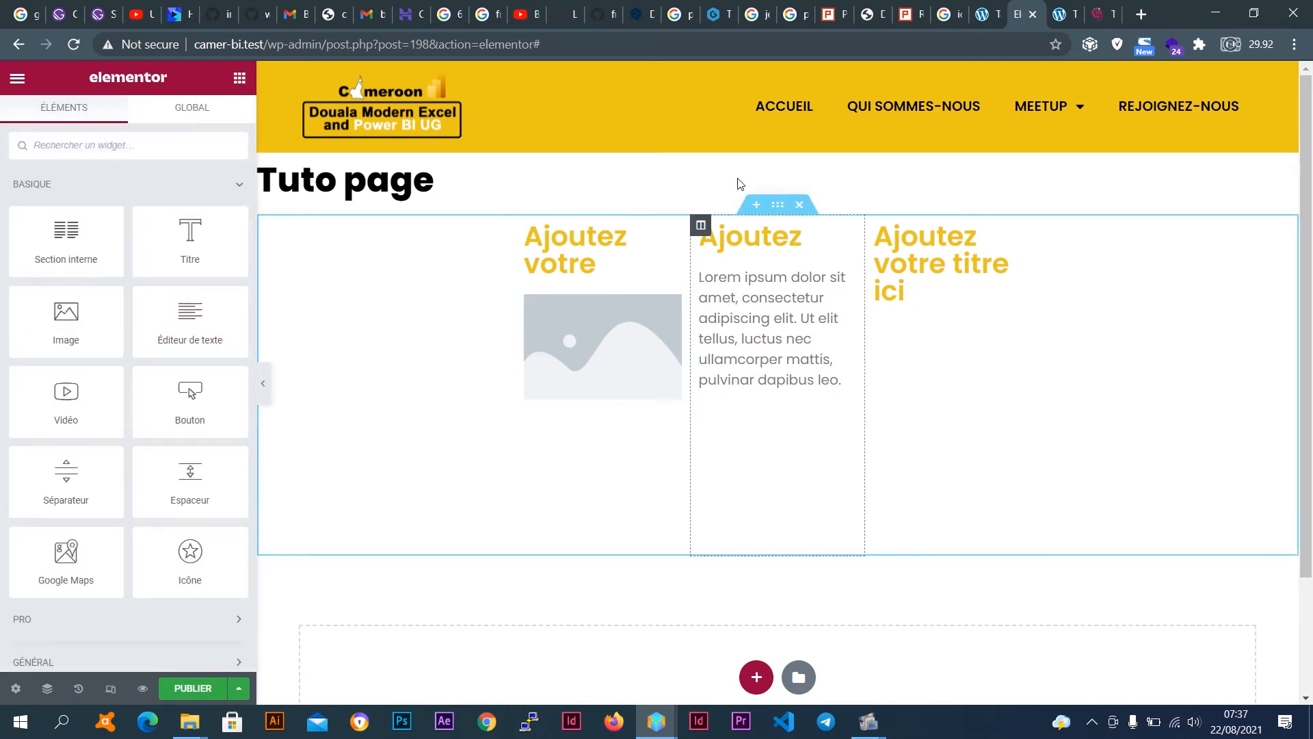
pyautogui.click(525, 225)
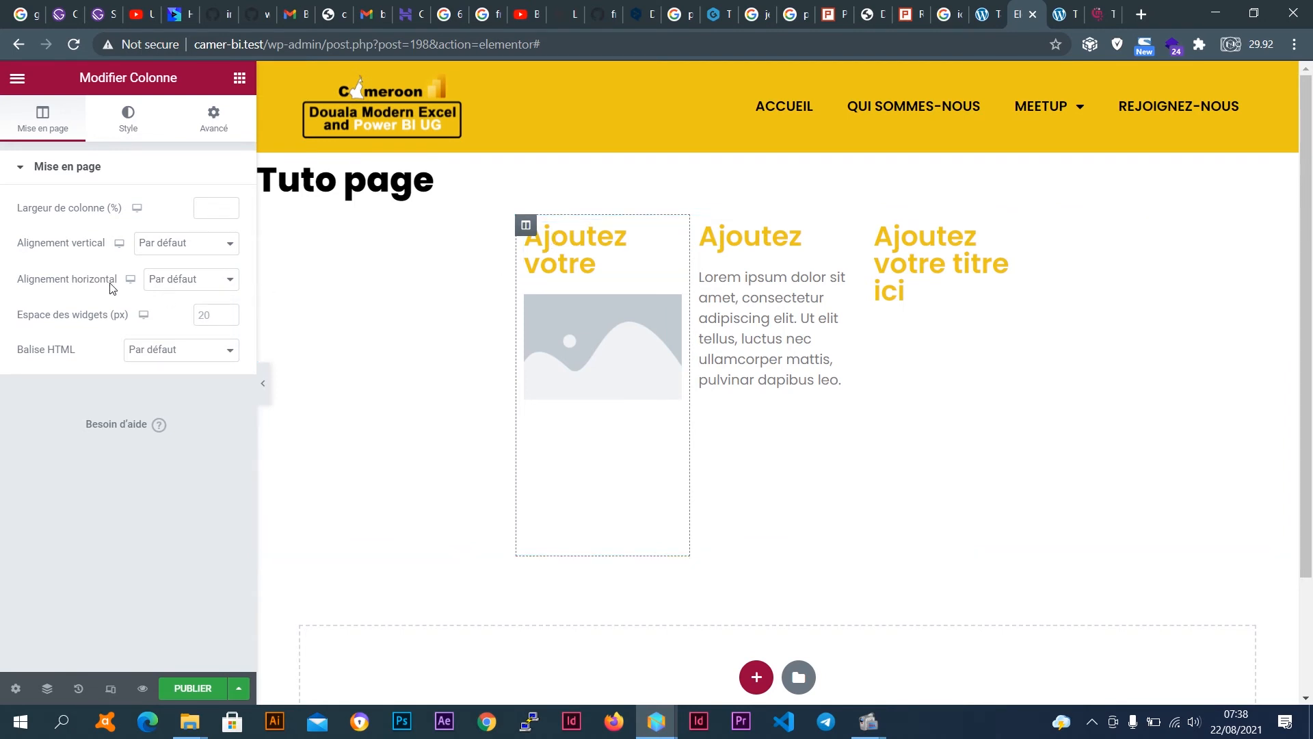
pyautogui.click(198, 247)
pyautogui.click(189, 287)
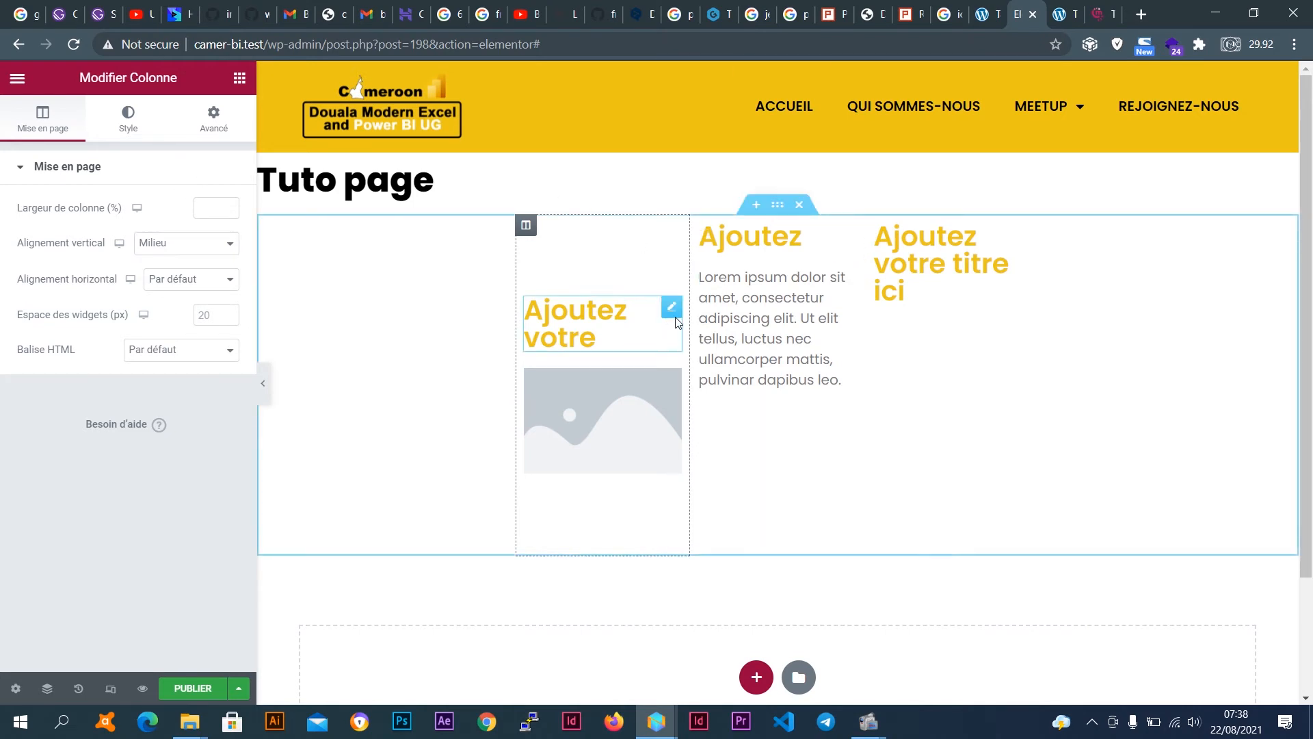
# Try Haut and Milieu as the whole section's vertical alignment and settle on Haut.
pyautogui.click(778, 206)
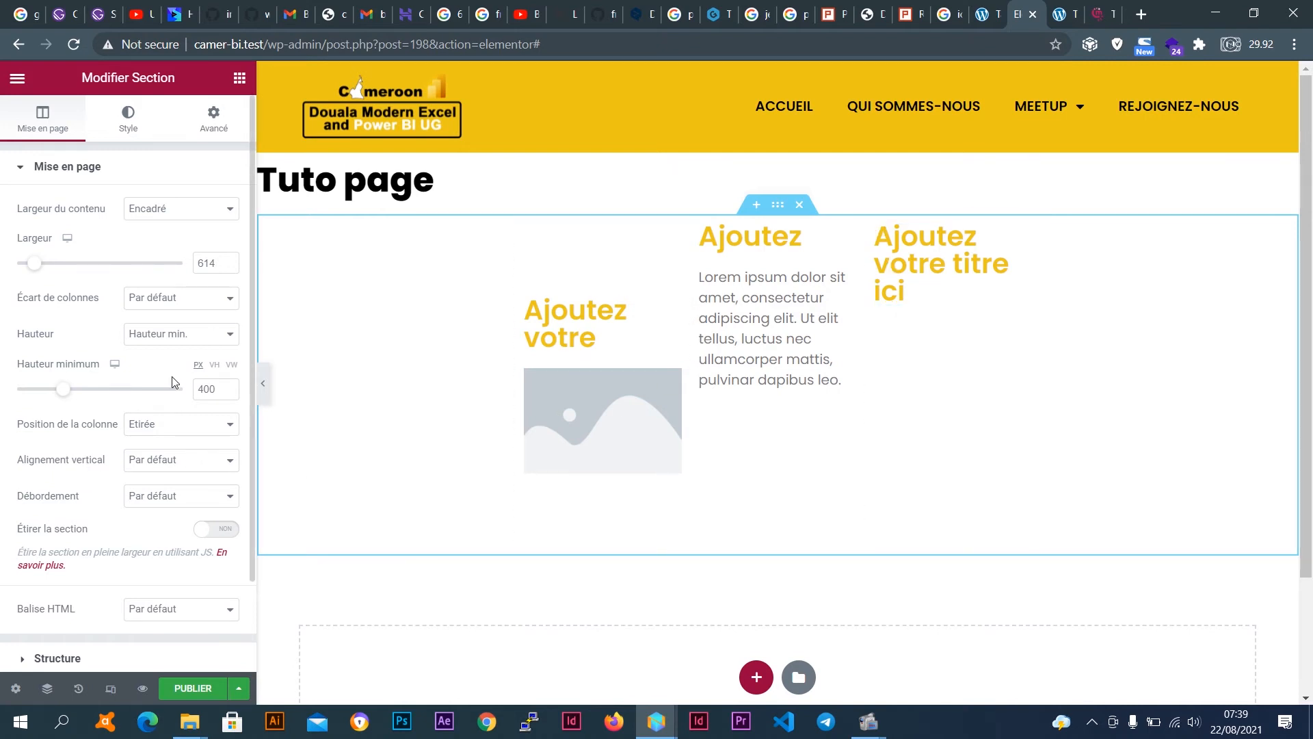
pyautogui.click(206, 466)
pyautogui.click(209, 493)
pyautogui.click(206, 468)
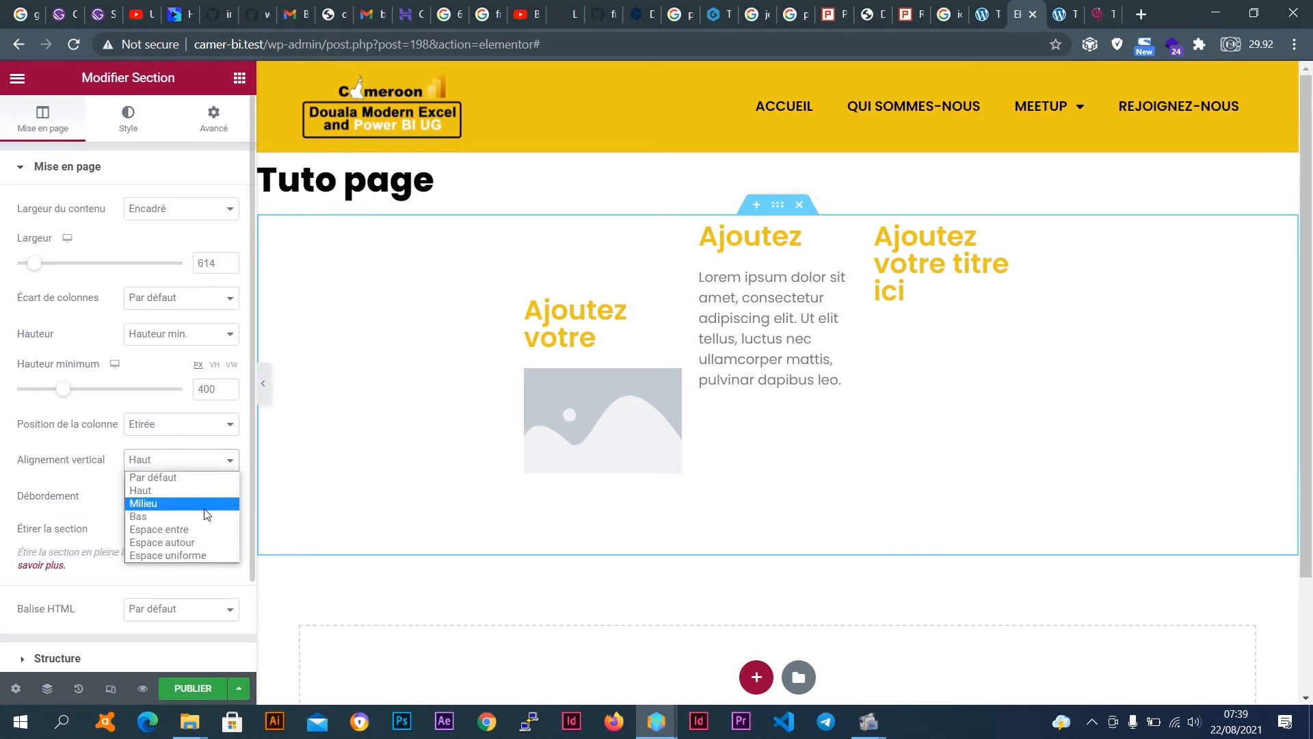
pyautogui.click(206, 504)
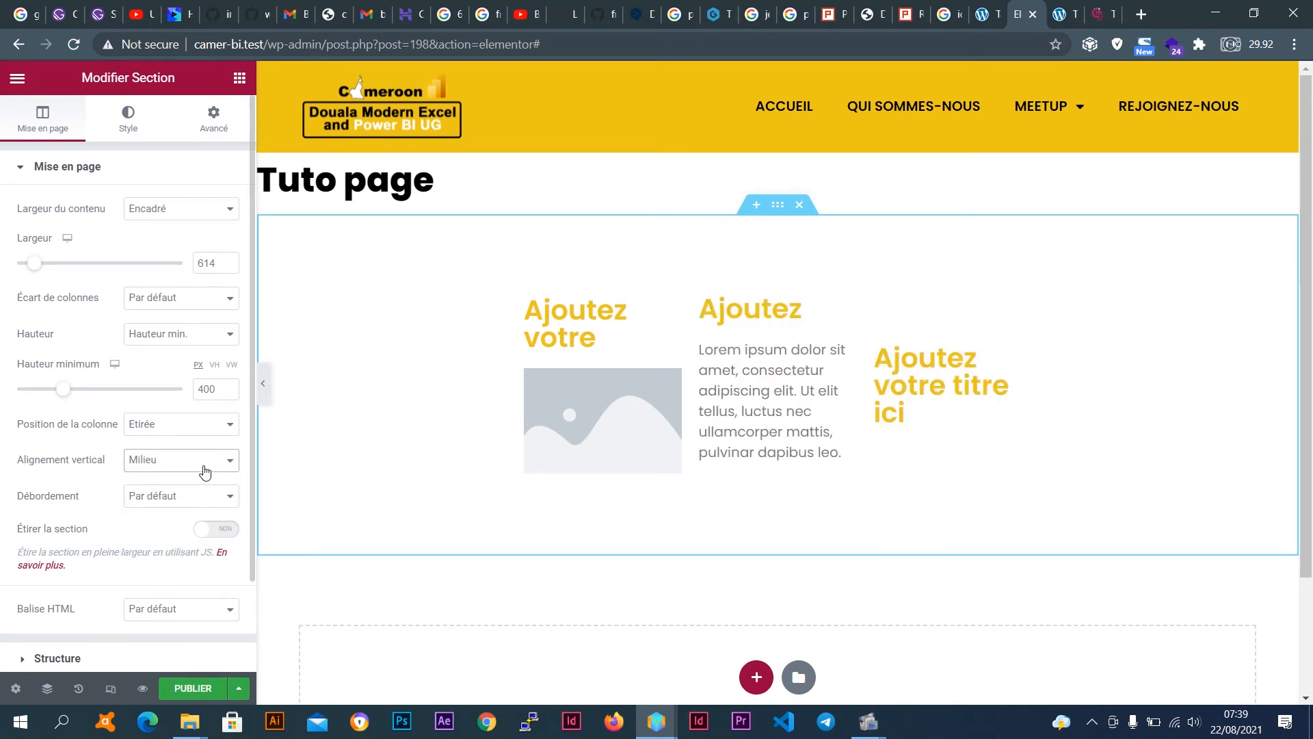
pyautogui.click(204, 463)
pyautogui.click(204, 489)
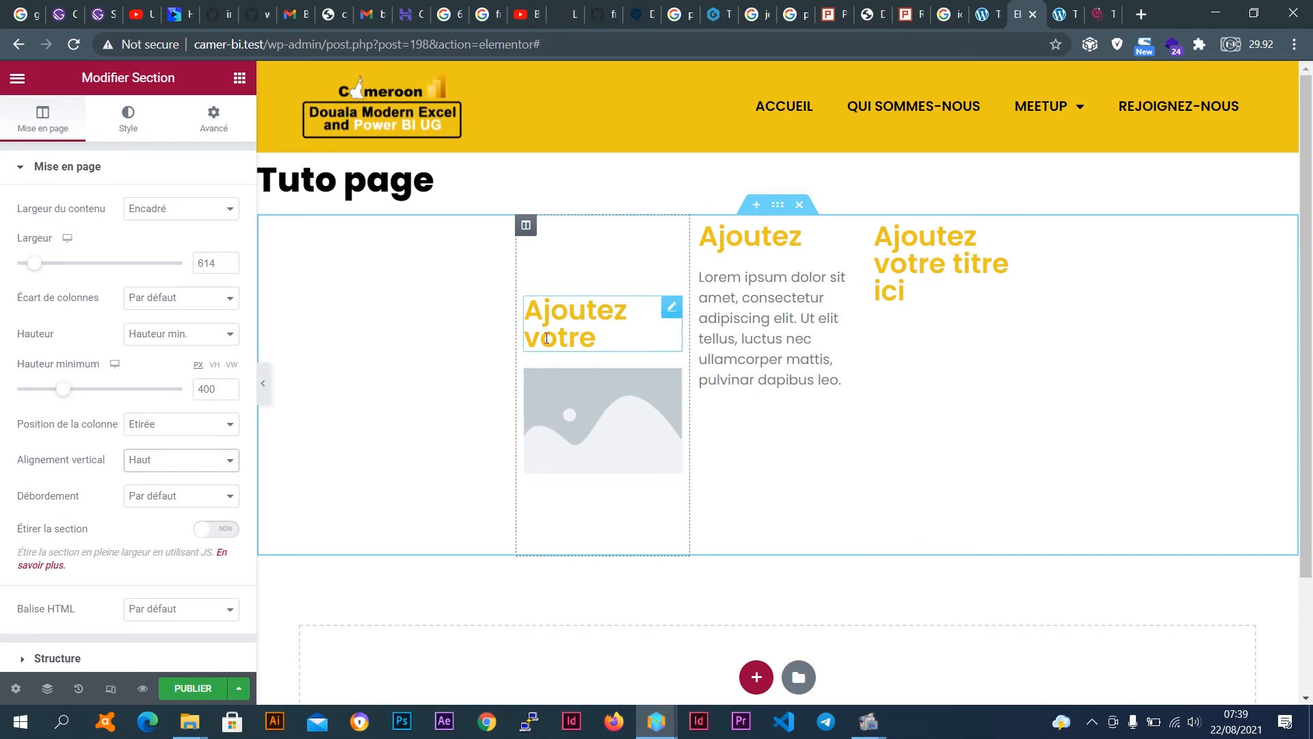
# Review the first column's layout settings and set the whole section's vertical alignment to Bas.
pyautogui.click(525, 227)
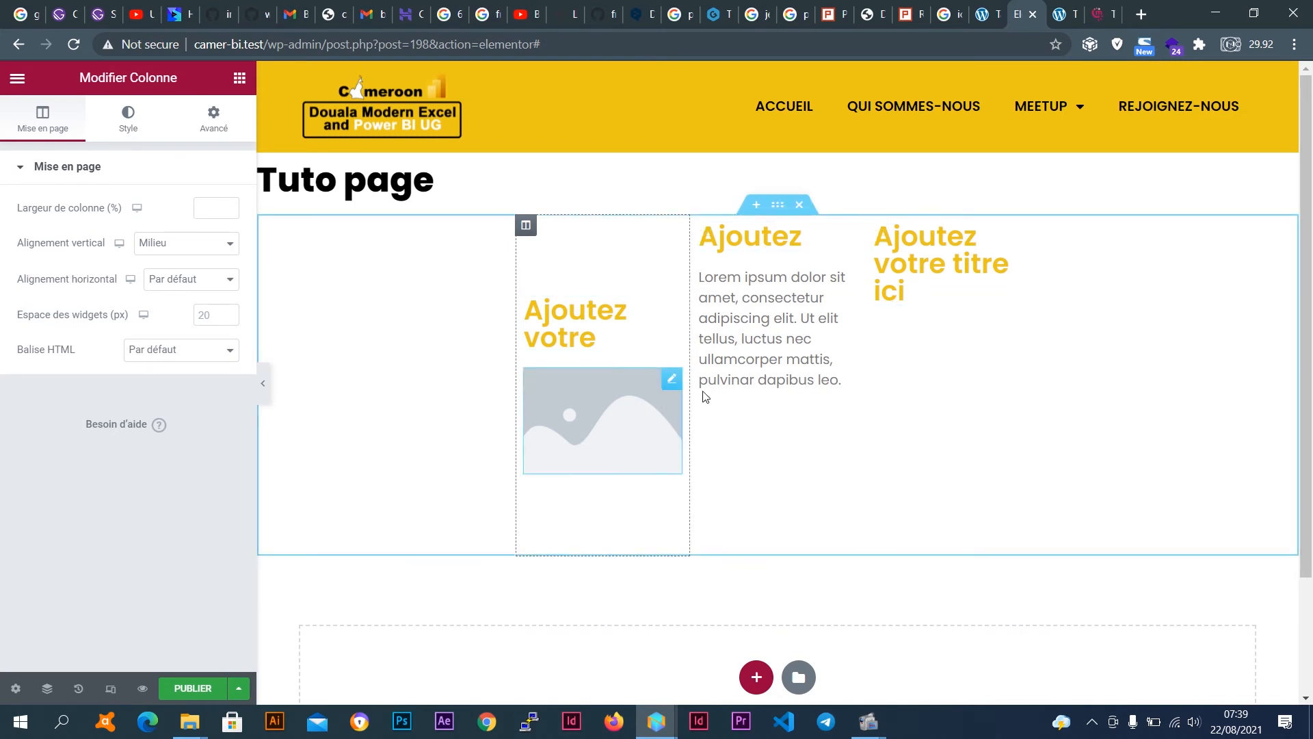
pyautogui.click(781, 208)
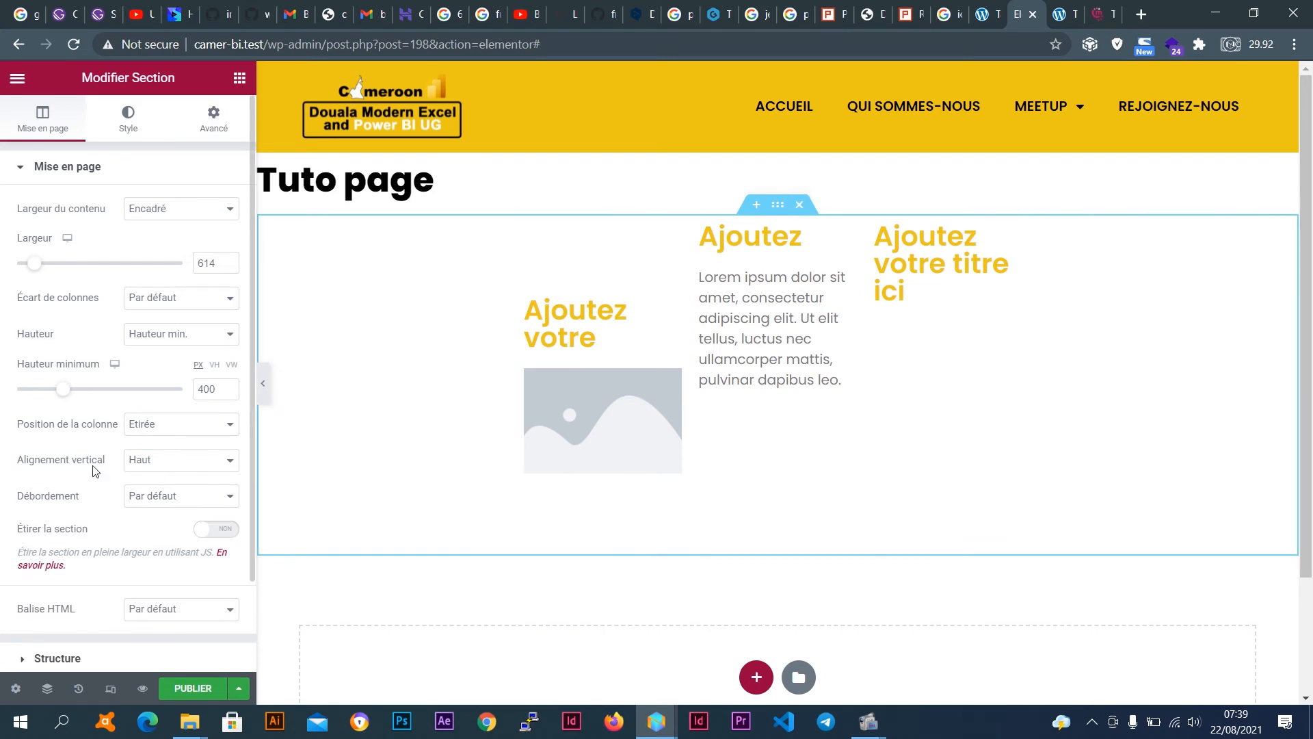
pyautogui.click(175, 468)
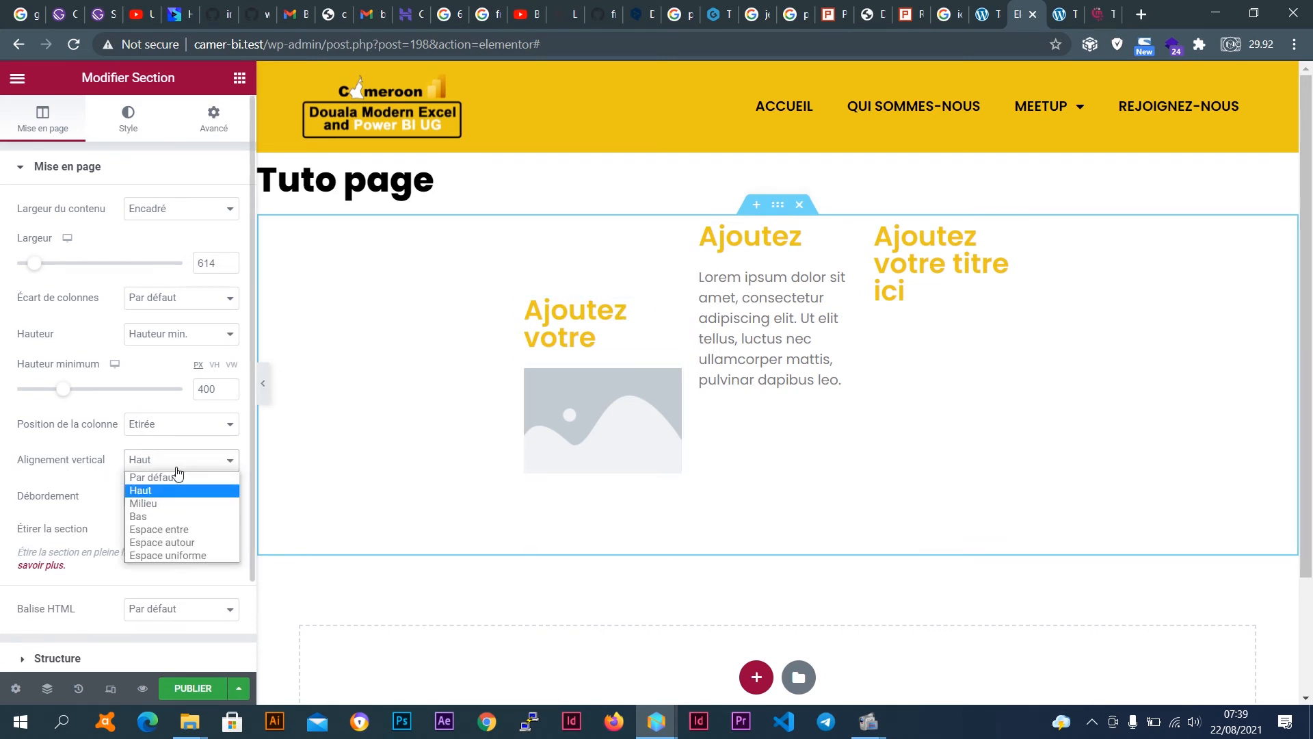
pyautogui.click(171, 491)
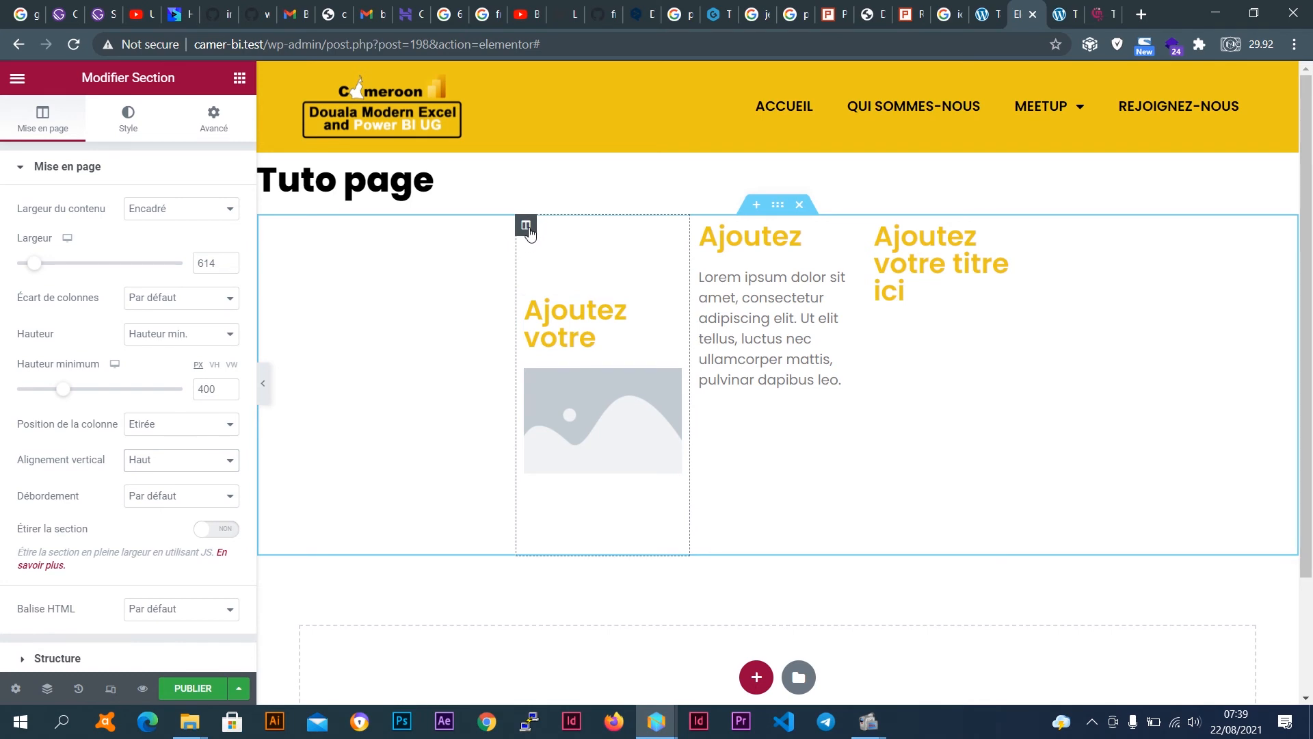
pyautogui.click(181, 460)
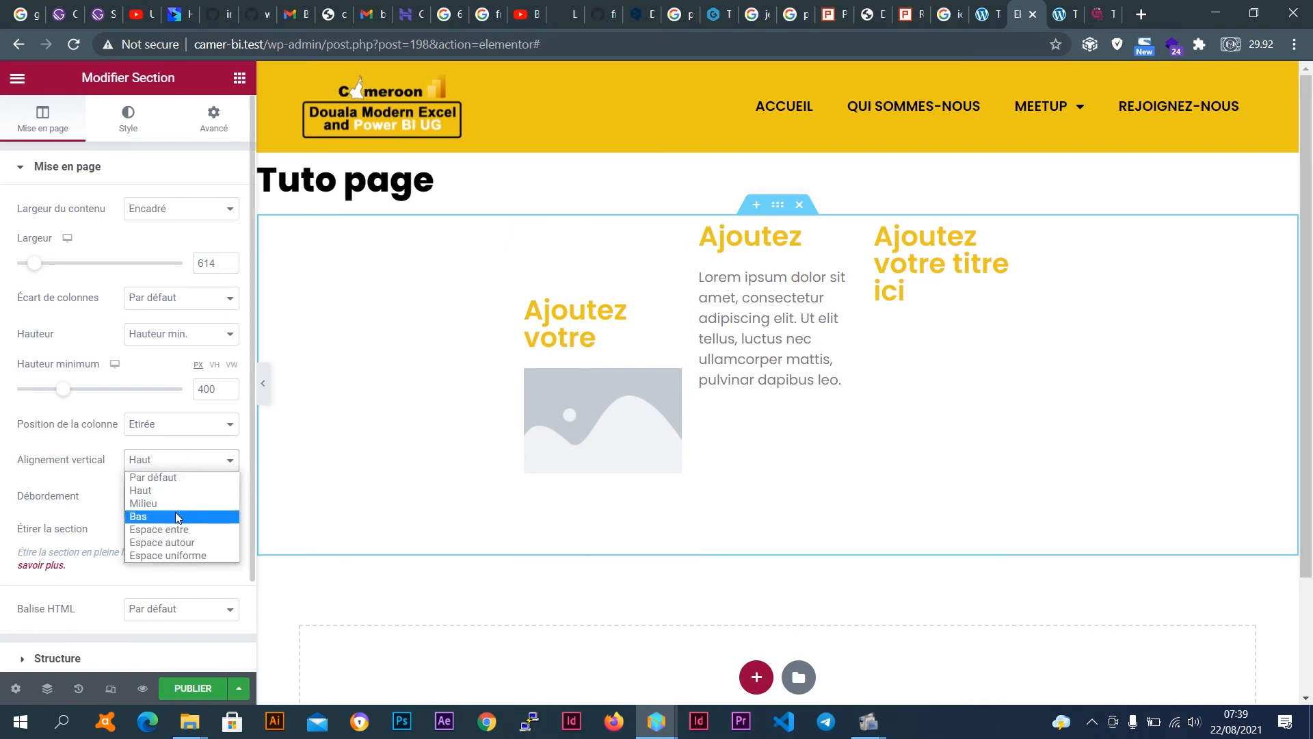
pyautogui.click(175, 516)
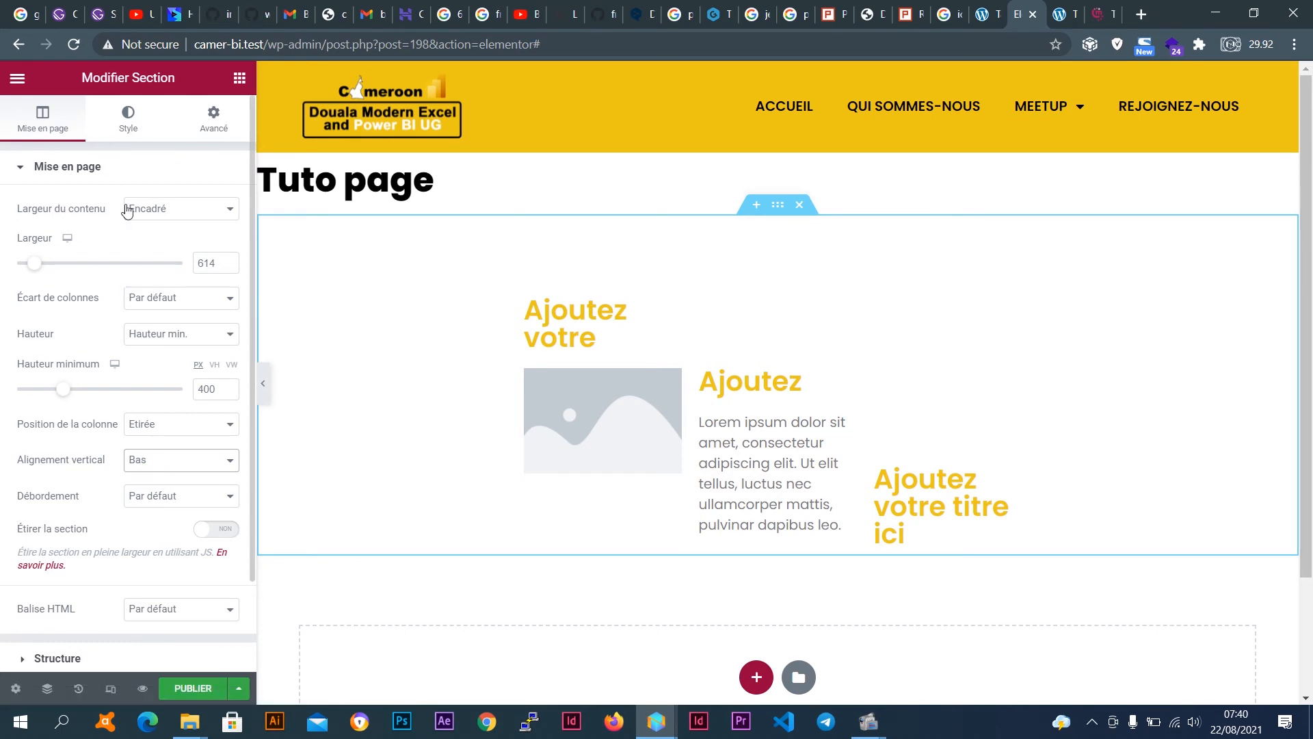
# Set the section's background type to Classique and look through the global colours available for it.
pyautogui.click(133, 122)
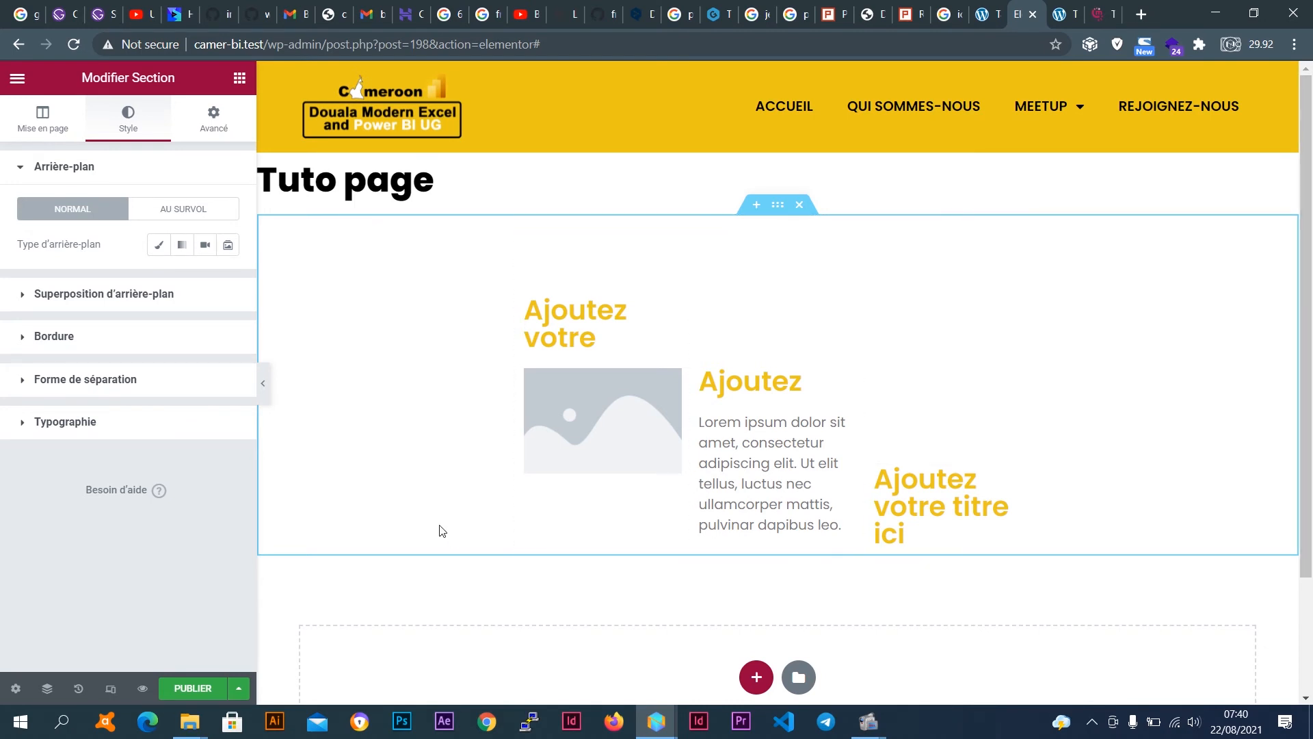
pyautogui.click(159, 247)
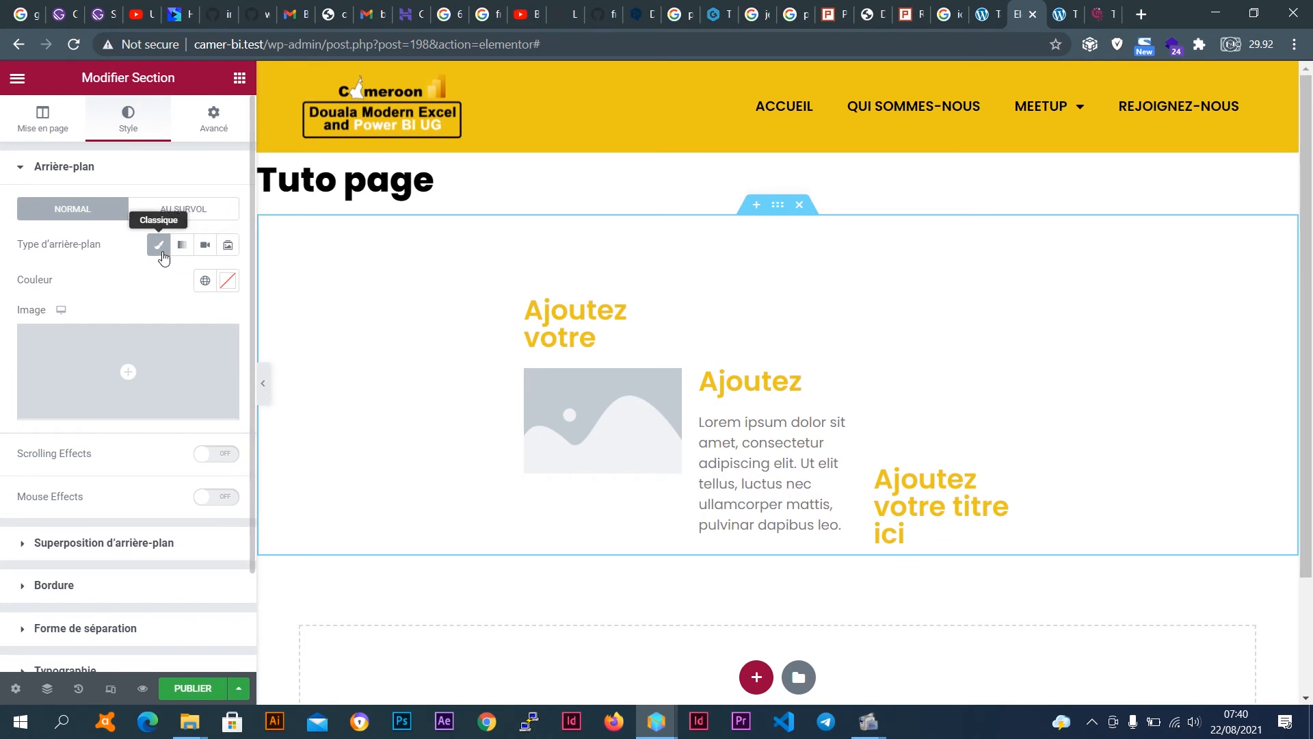
pyautogui.click(203, 281)
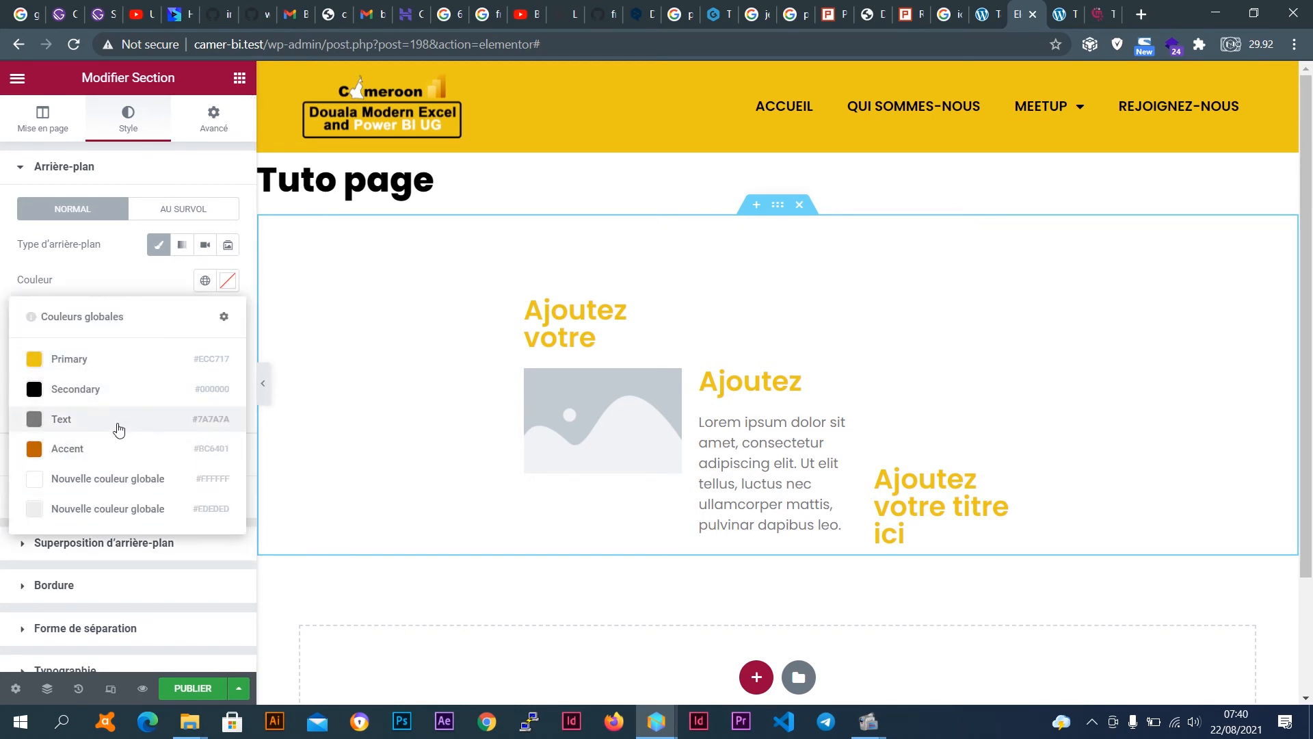
pyautogui.click(149, 282)
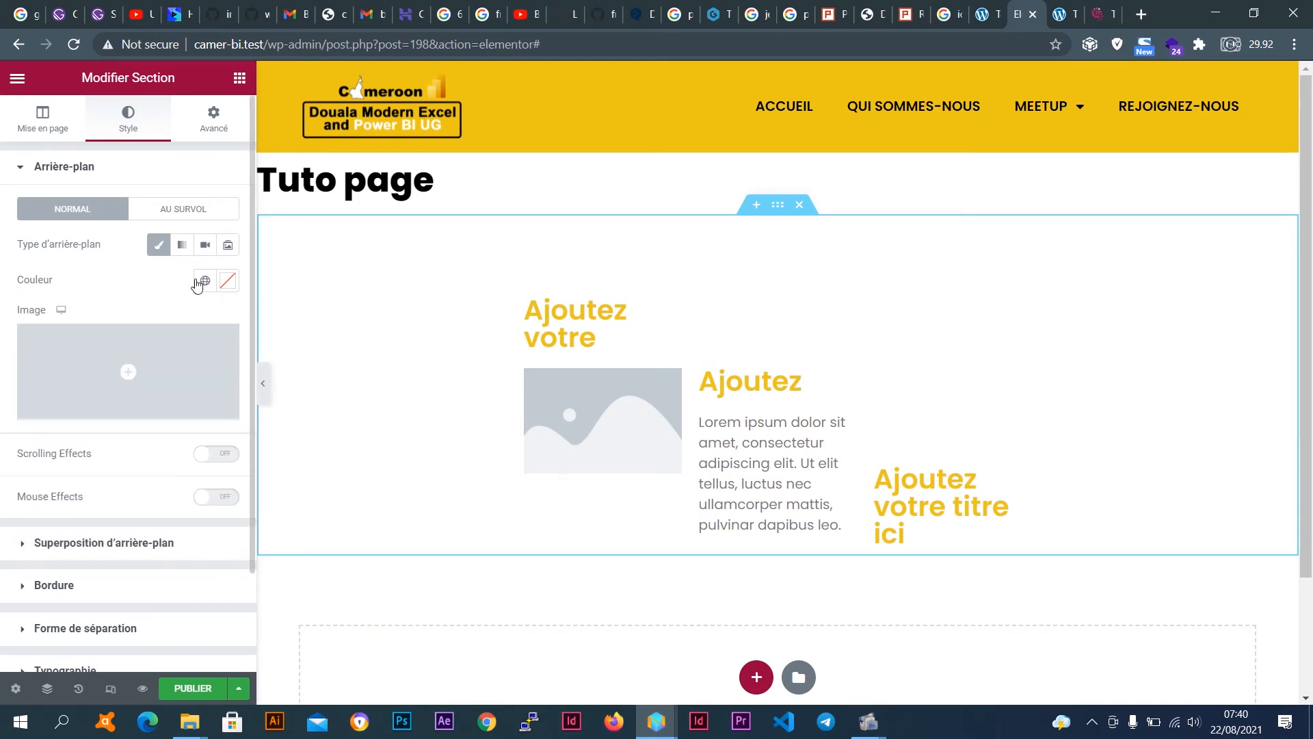
# Add a new colour entry to the site's global colours in the site settings.
pyautogui.click(17, 79)
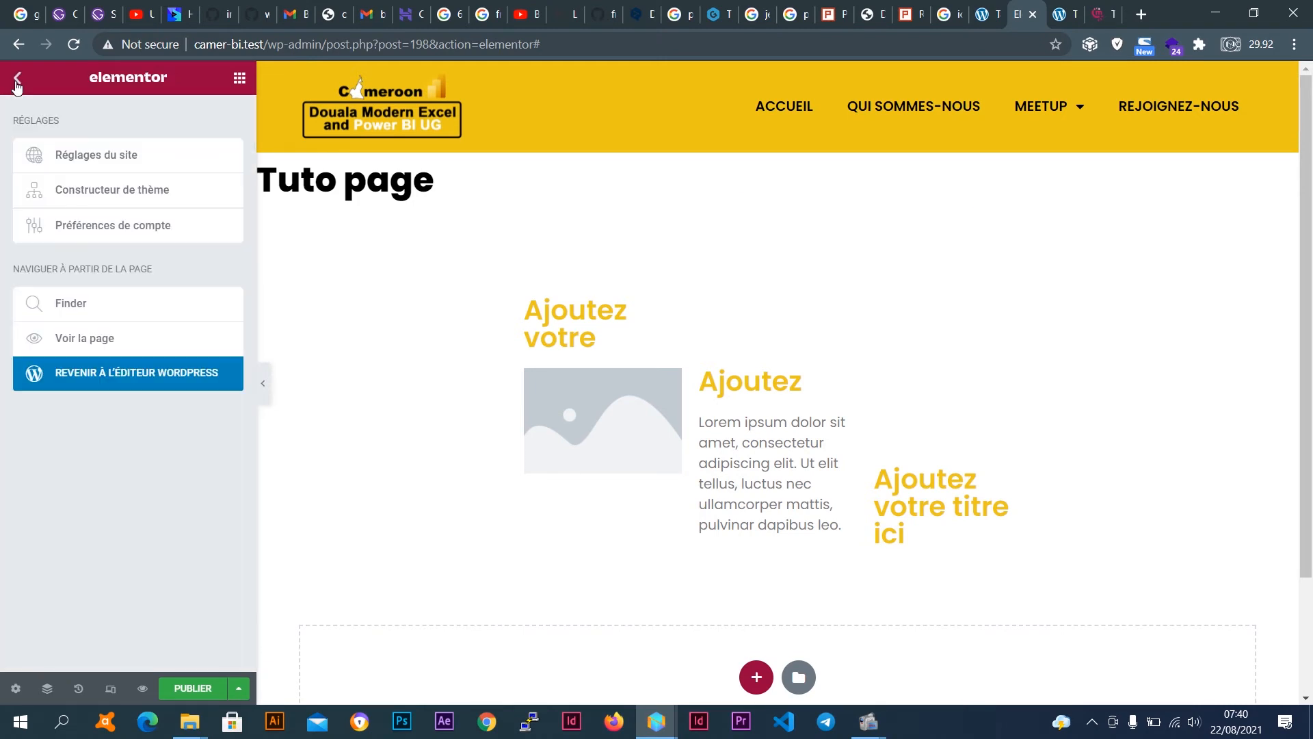
pyautogui.click(137, 157)
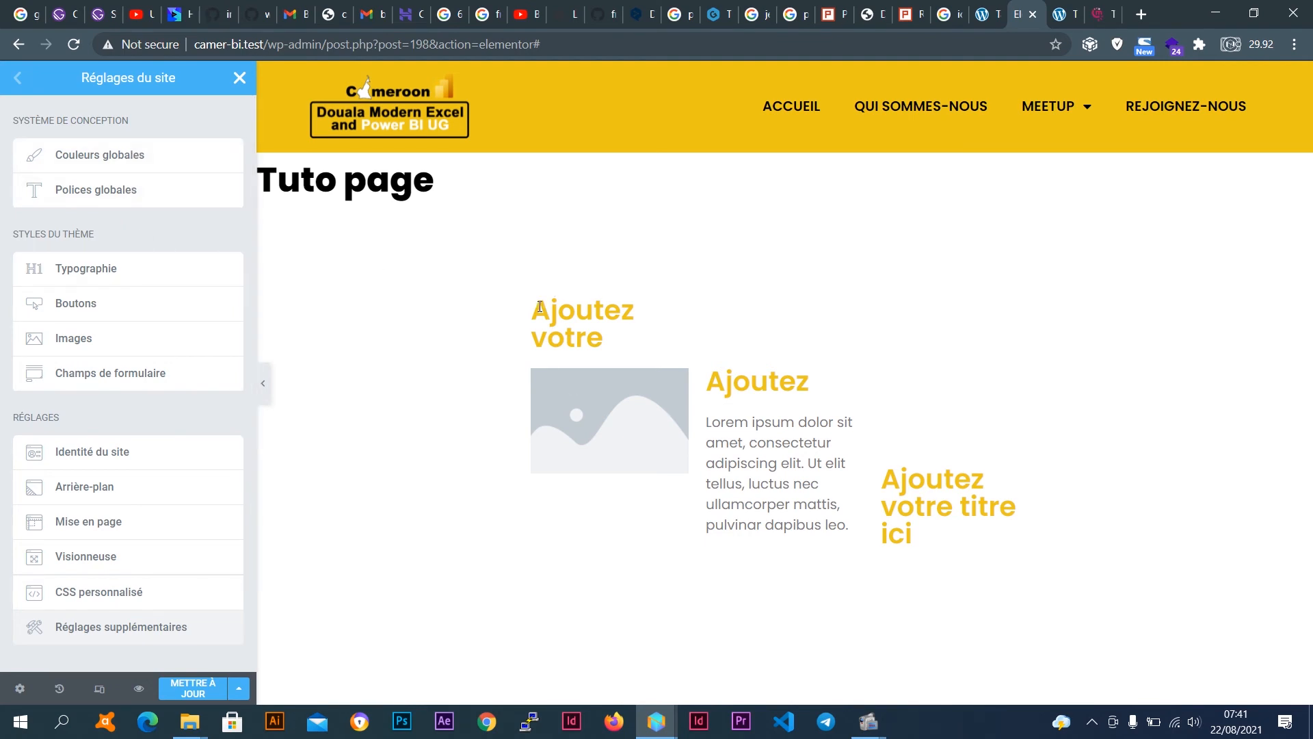
pyautogui.click(129, 153)
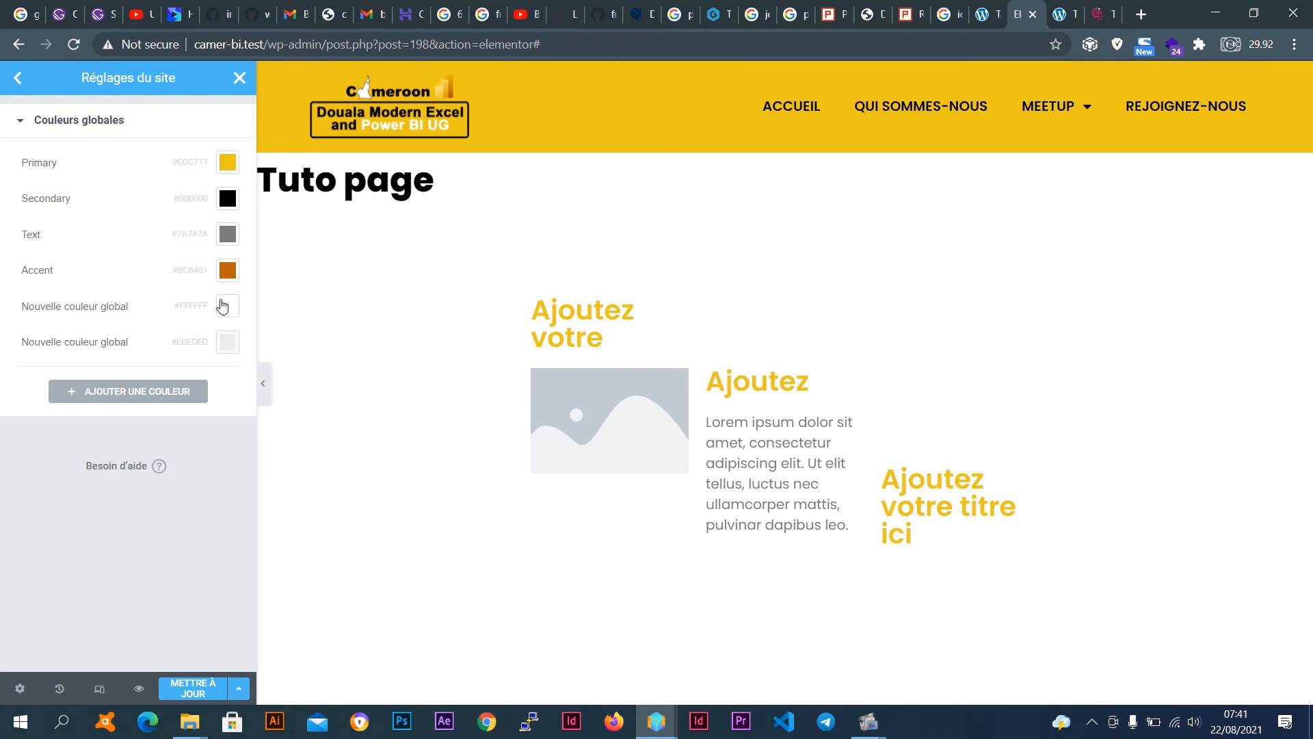
pyautogui.click(160, 394)
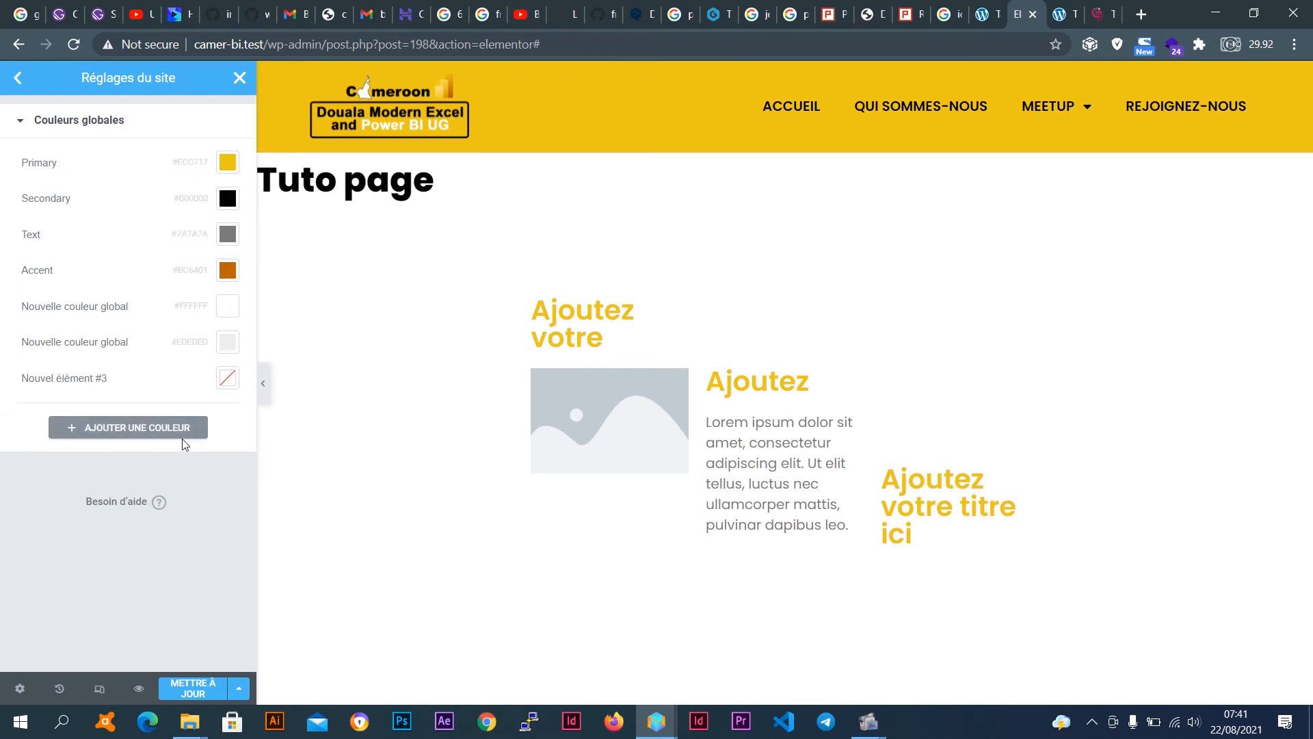
# Set the new global colour to green #1BE106, then save the changes and leave the site settings.
pyautogui.click(227, 377)
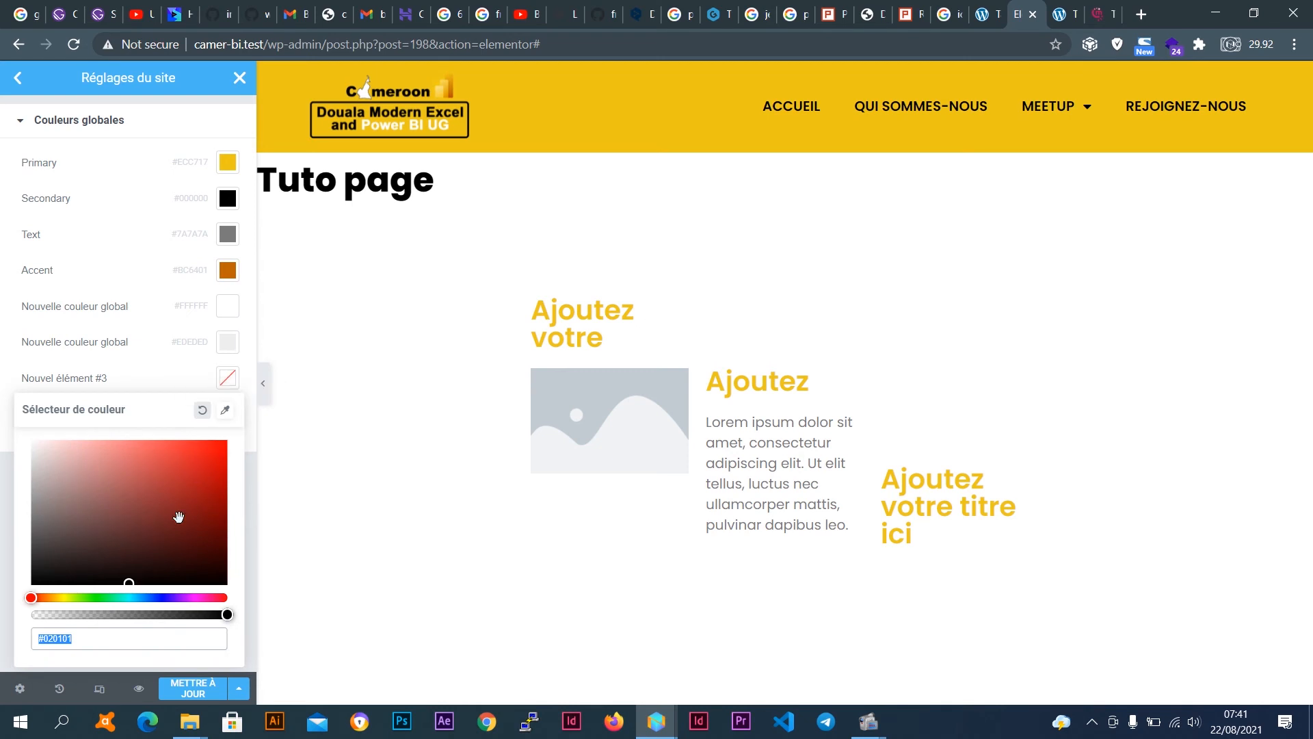
pyautogui.moveTo(179, 516); pyautogui.dragTo(235, 446)
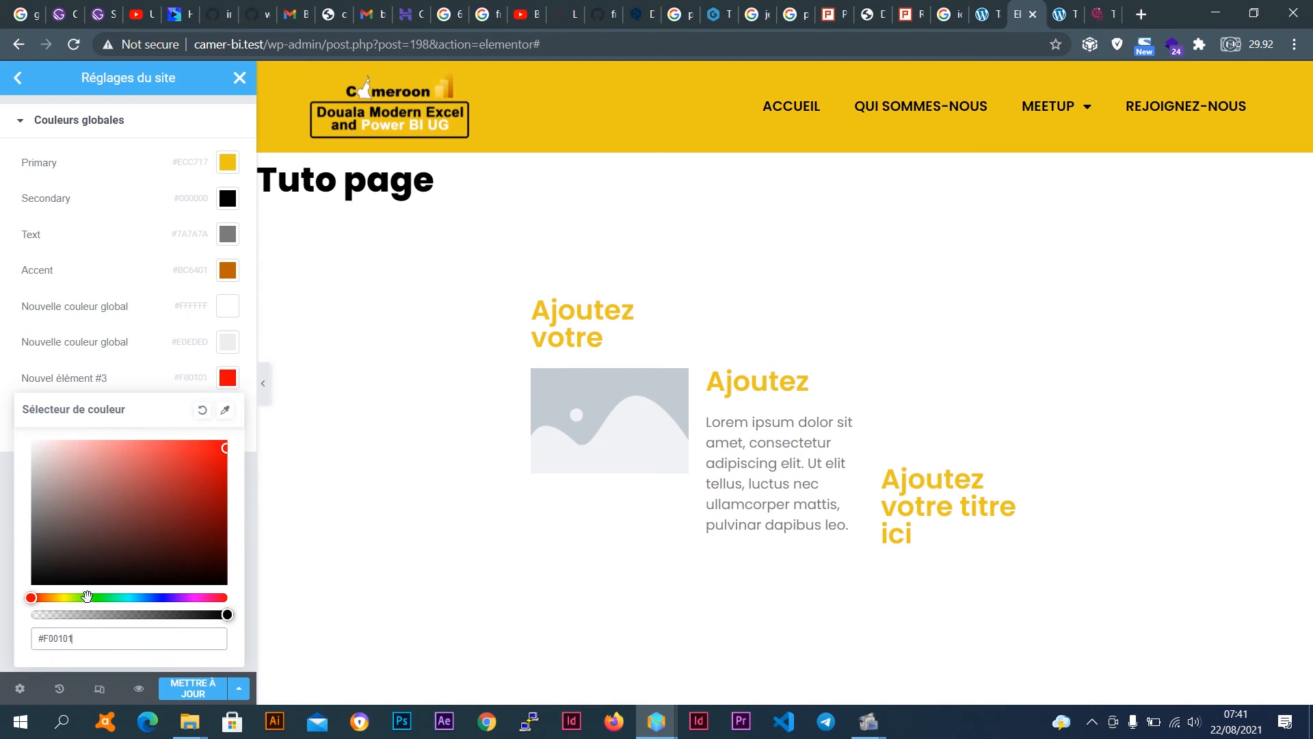
pyautogui.moveTo(87, 595)
pyautogui.mouseDown()
pyautogui.moveTo(52, 603)
pyautogui.moveTo(216, 601)
pyautogui.moveTo(90, 603)
pyautogui.mouseUp()
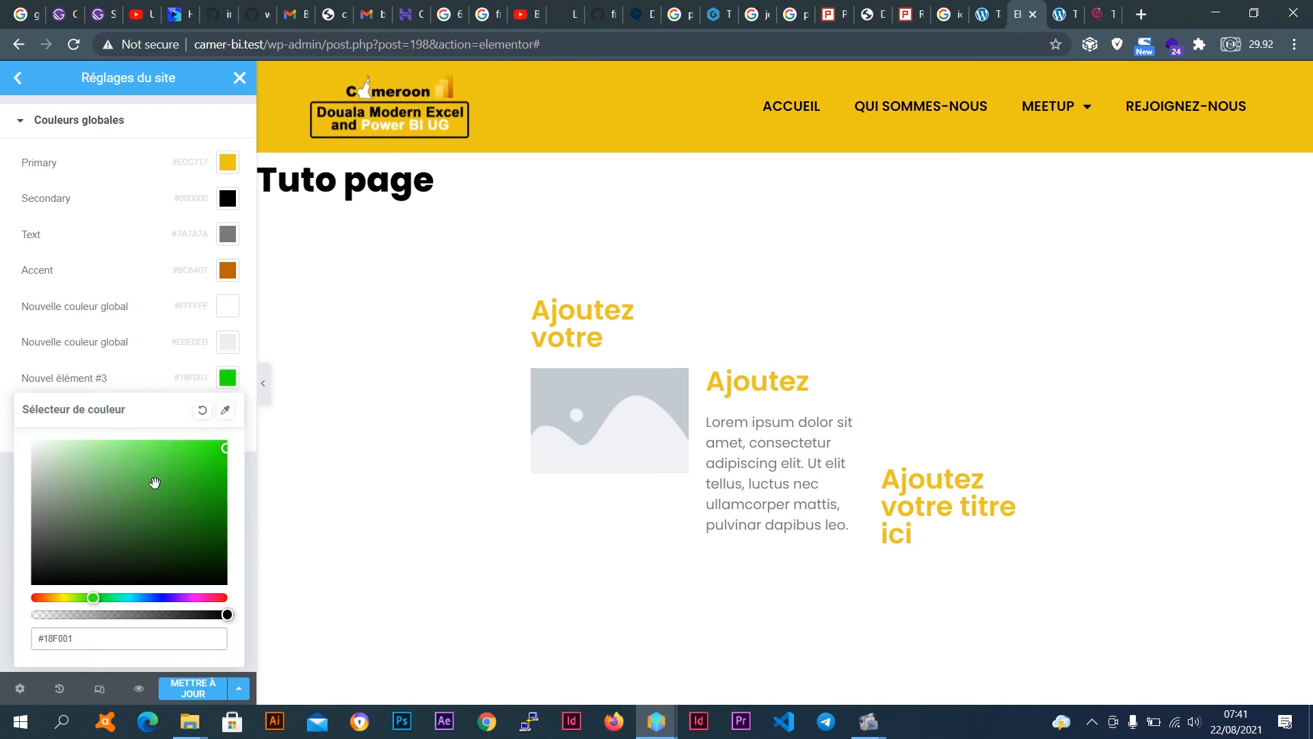
pyautogui.moveTo(179, 475); pyautogui.dragTo(223, 457)
pyautogui.click(6, 400)
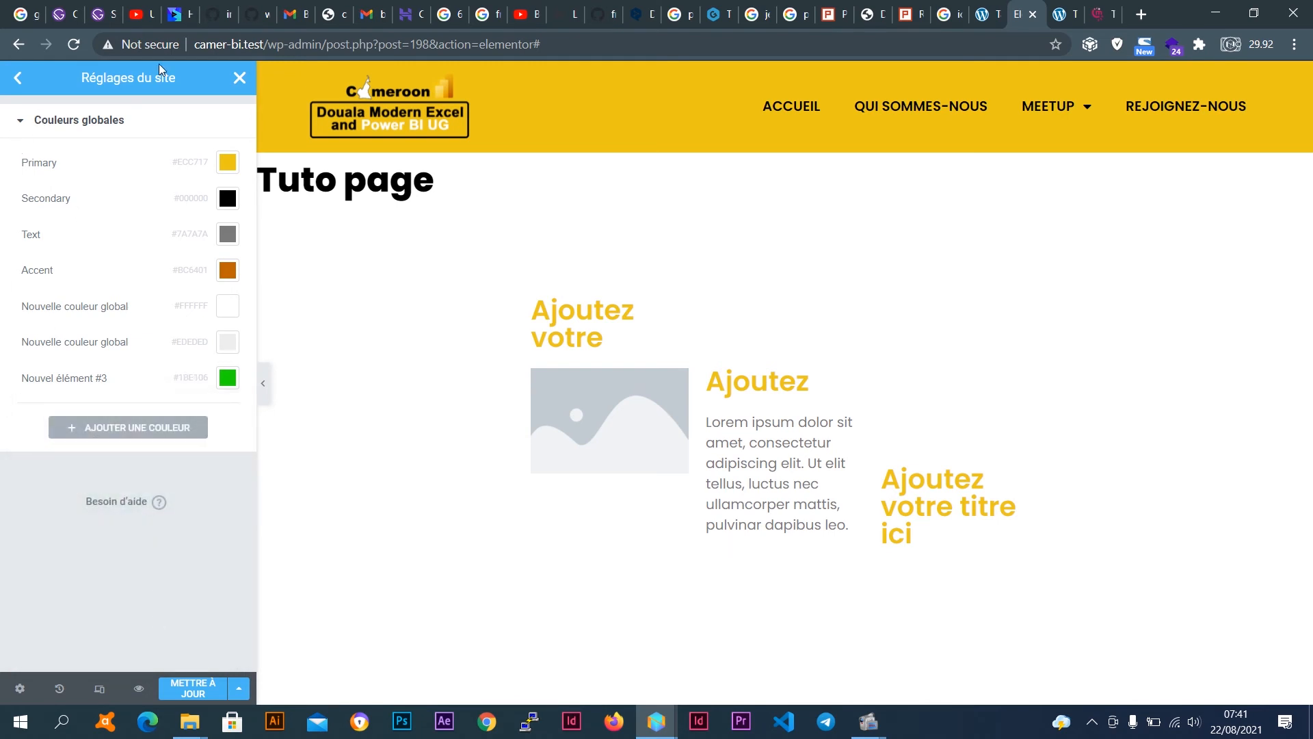
pyautogui.click(237, 80)
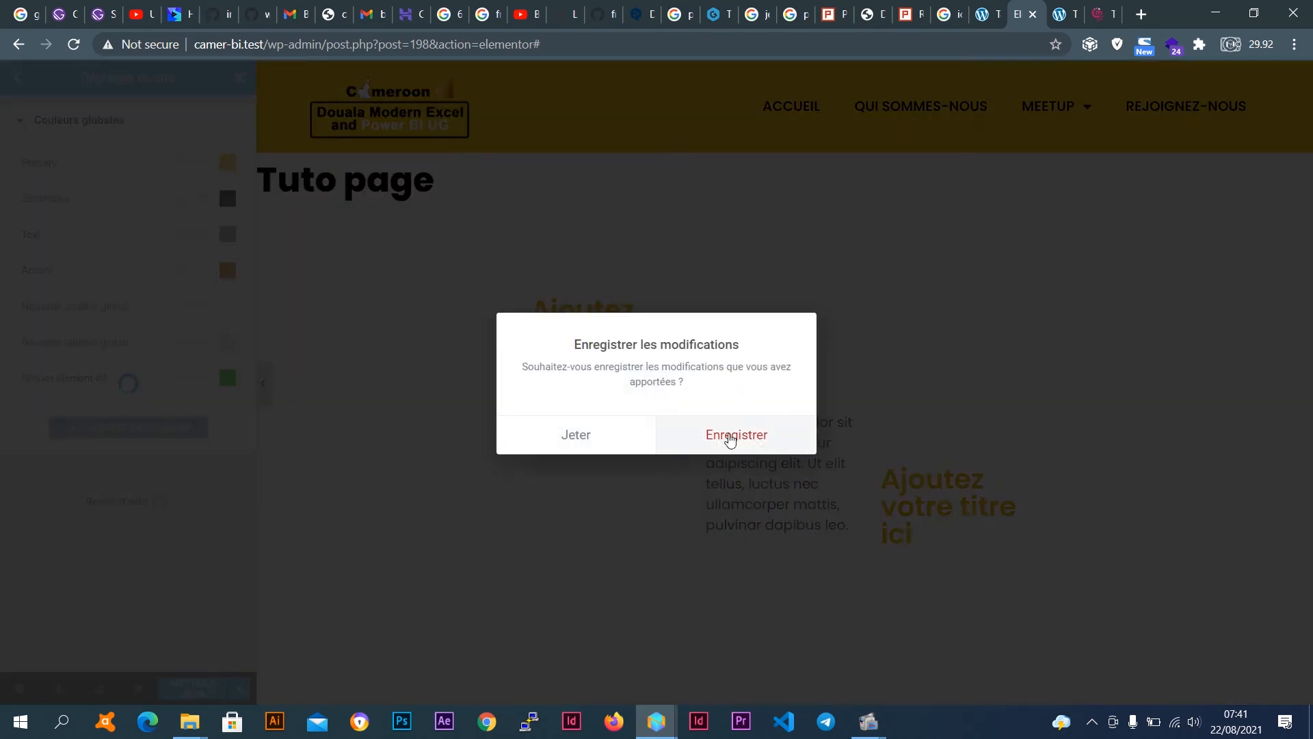
pyautogui.click(732, 439)
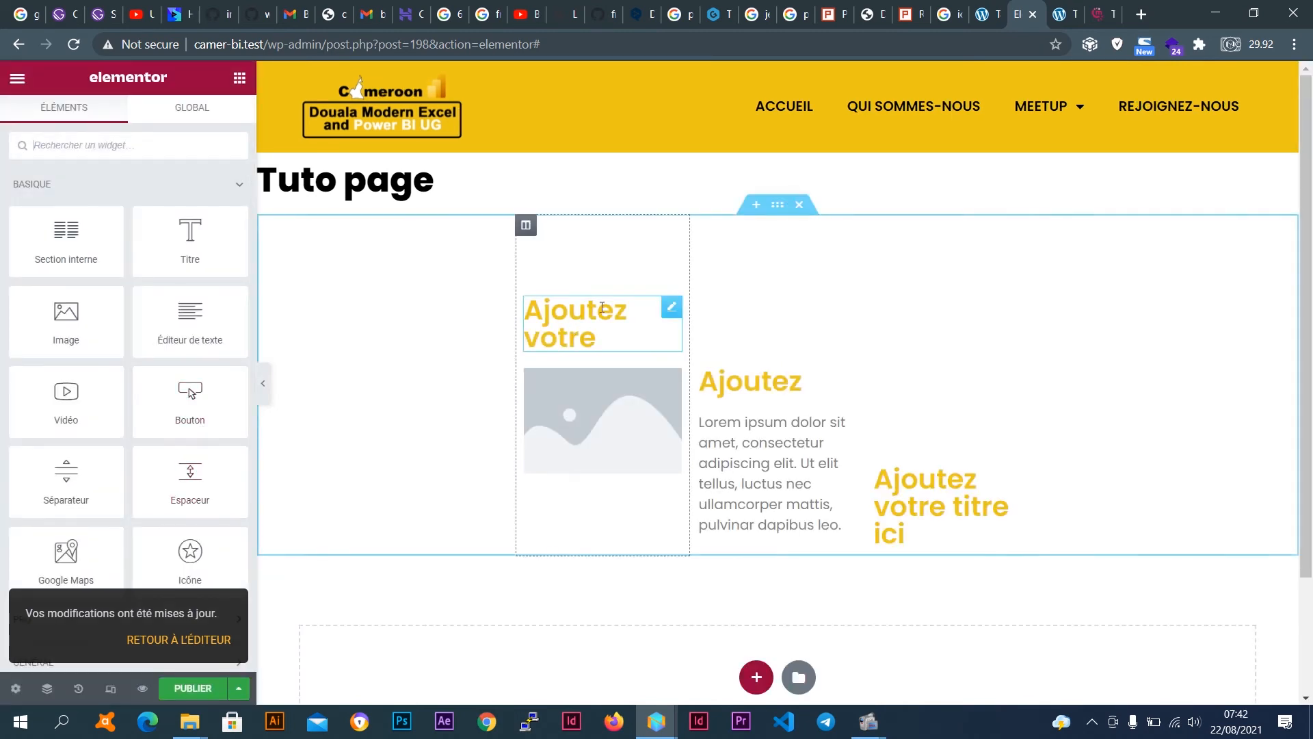
# Try the new green global colour and the Accent colour as the section's background.
pyautogui.click(778, 206)
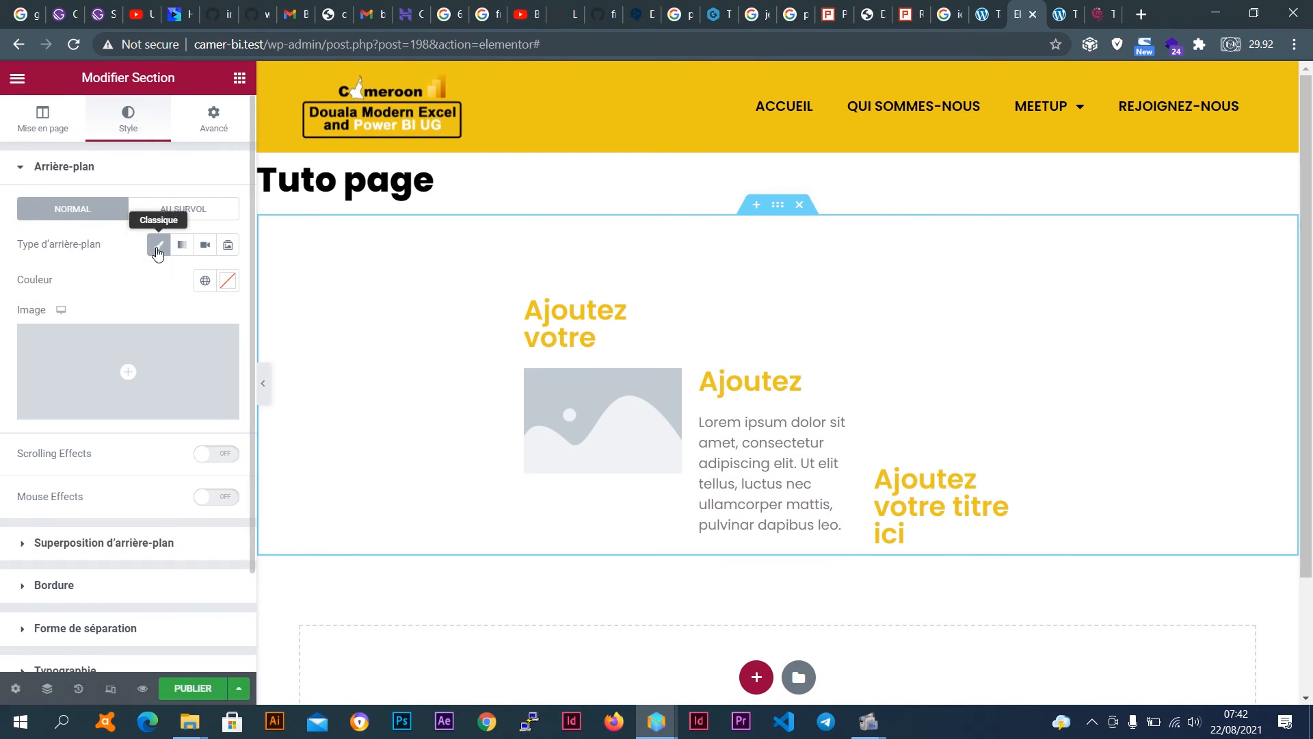
pyautogui.click(205, 281)
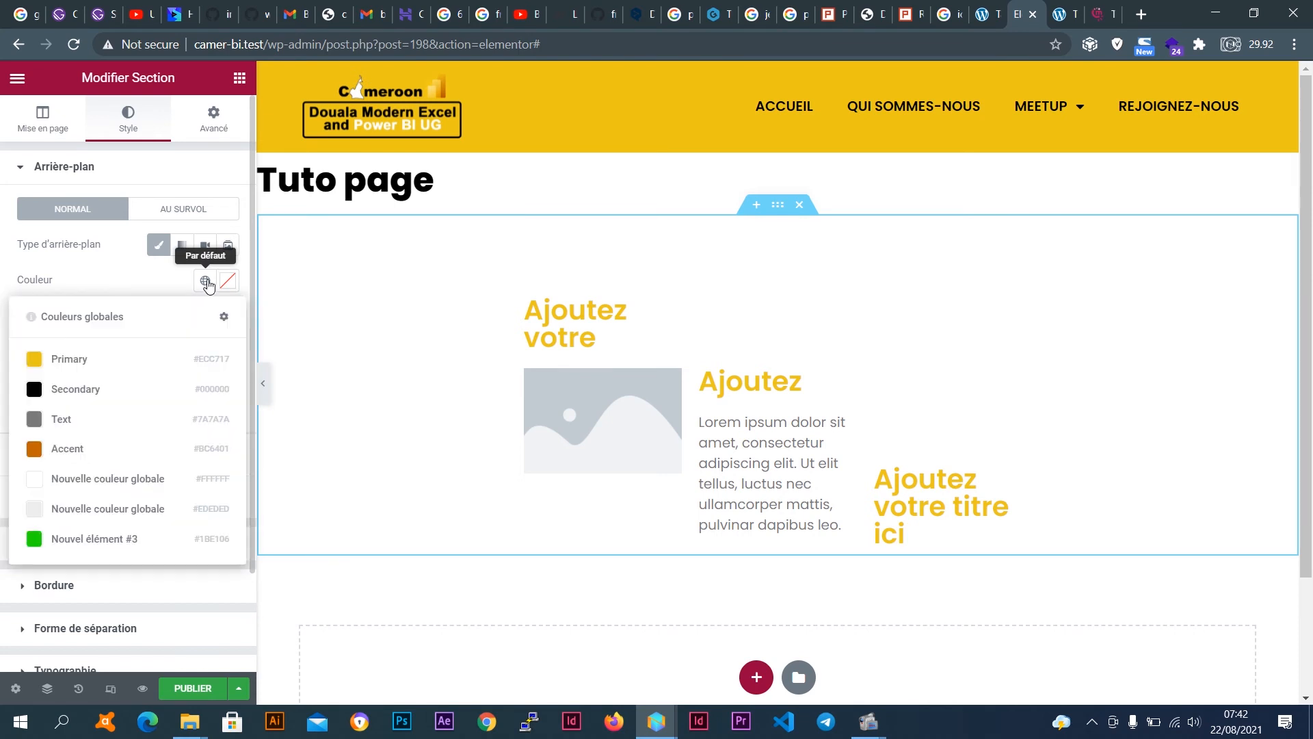
pyautogui.click(123, 543)
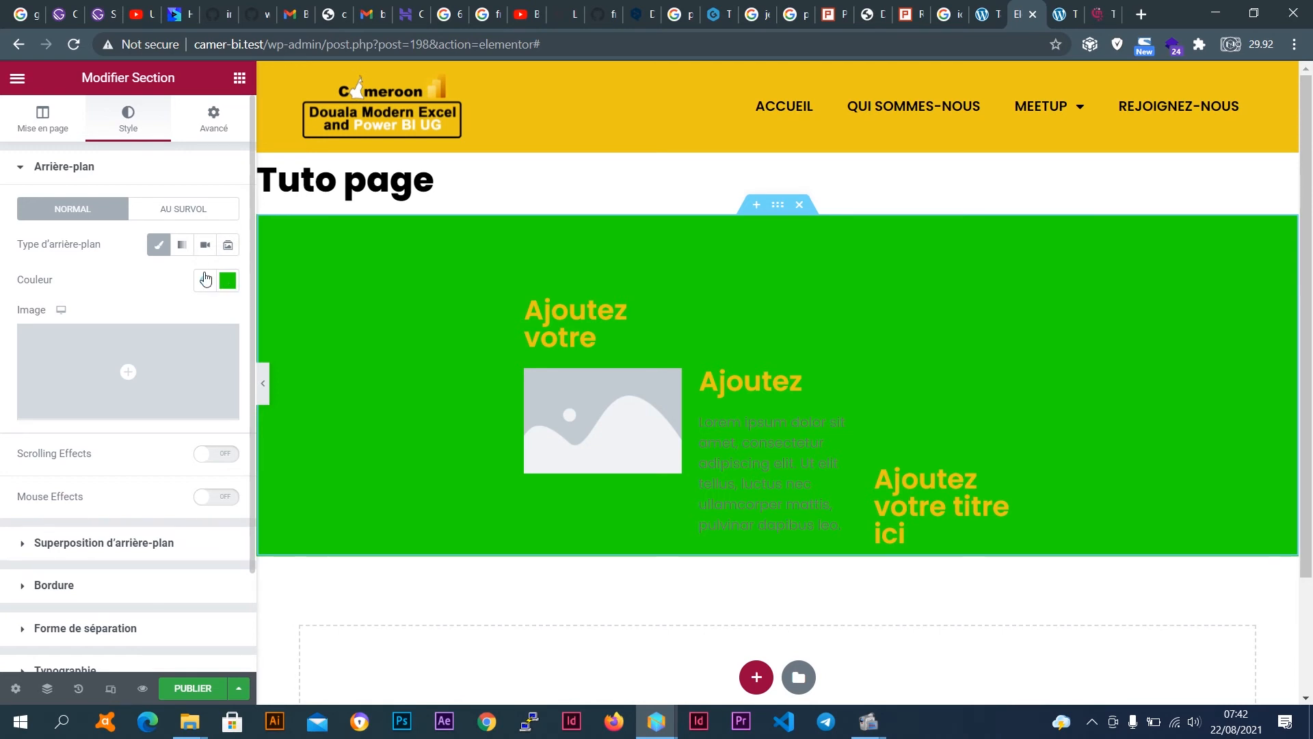
pyautogui.click(205, 280)
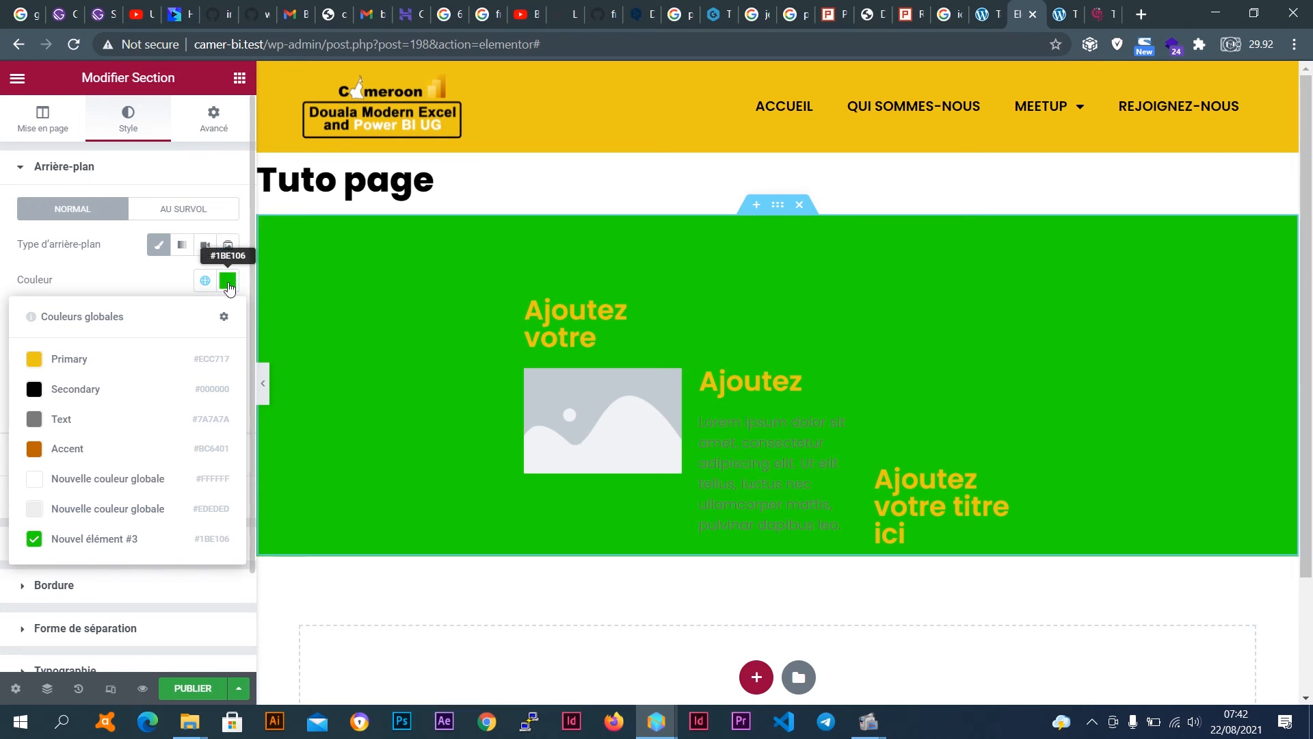
pyautogui.click(146, 450)
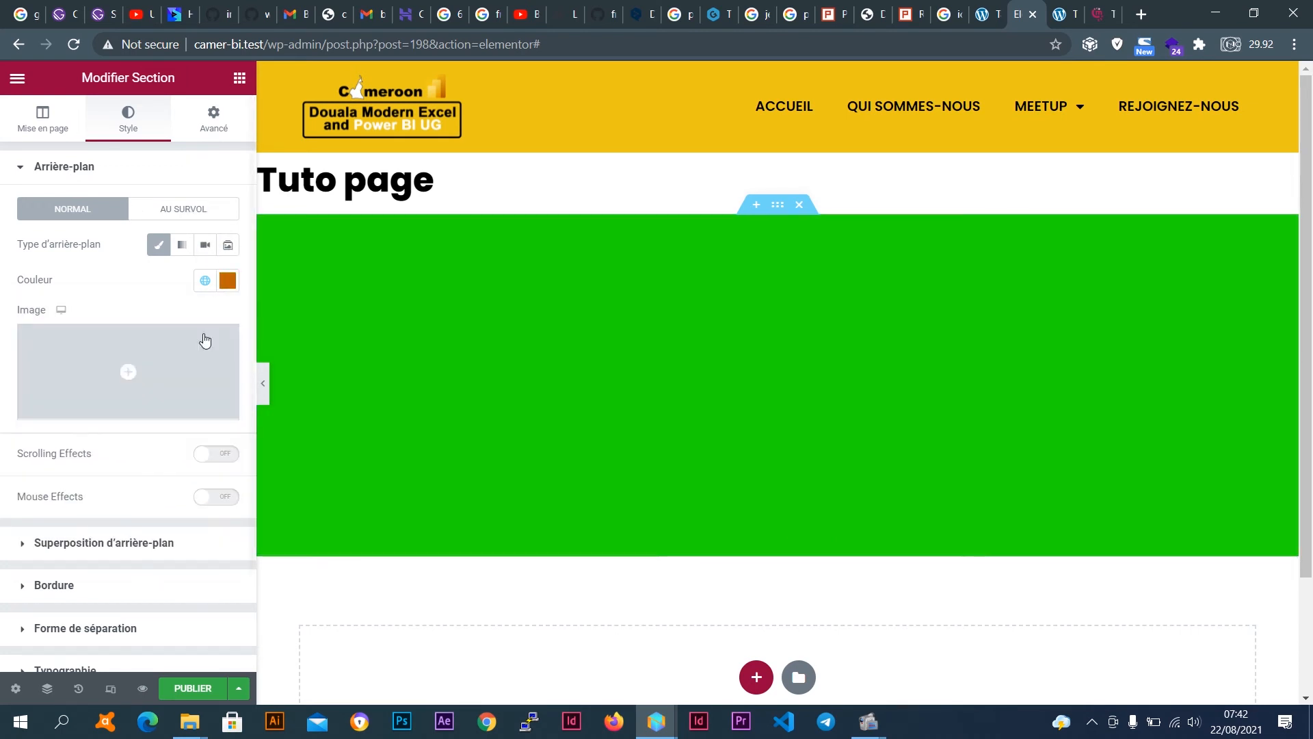
# Give the section a custom light cyan background colour, #A1FDFF, at full opacity.
pyautogui.click(230, 283)
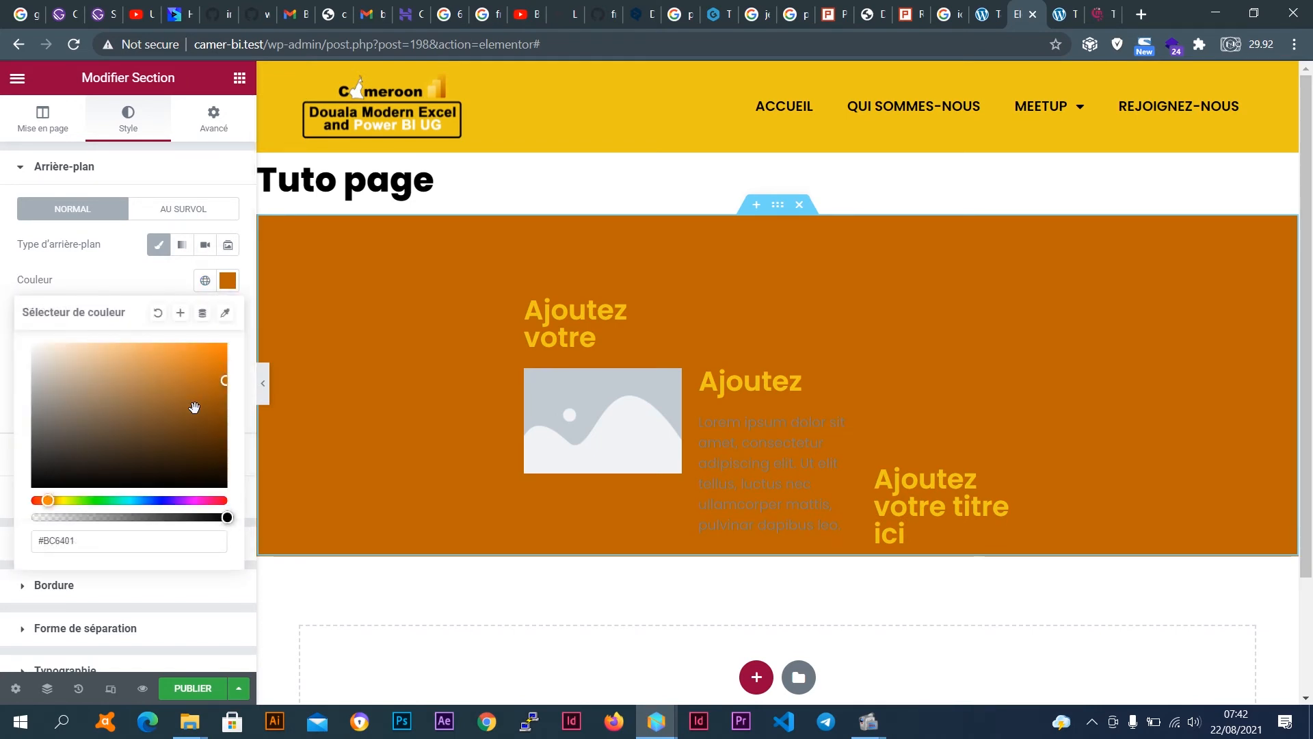
pyautogui.moveTo(202, 361)
pyautogui.mouseDown()
pyautogui.moveTo(176, 390)
pyautogui.moveTo(74, 376)
pyautogui.moveTo(233, 349)
pyautogui.moveTo(213, 362)
pyautogui.mouseUp()
pyautogui.moveTo(52, 500); pyautogui.dragTo(132, 515)
pyautogui.moveTo(143, 449); pyautogui.dragTo(110, 329)
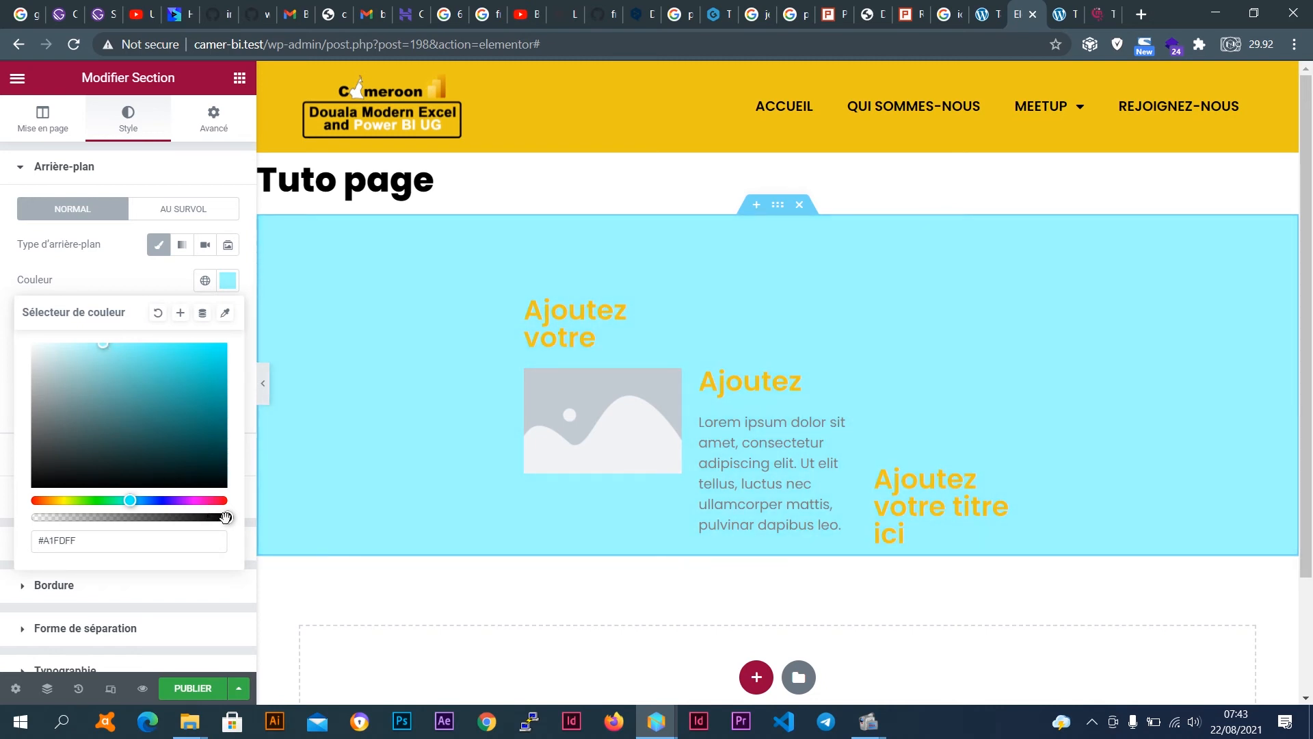
pyautogui.moveTo(227, 517)
pyautogui.mouseDown()
pyautogui.moveTo(58, 529)
pyautogui.moveTo(230, 515)
pyautogui.mouseUp()
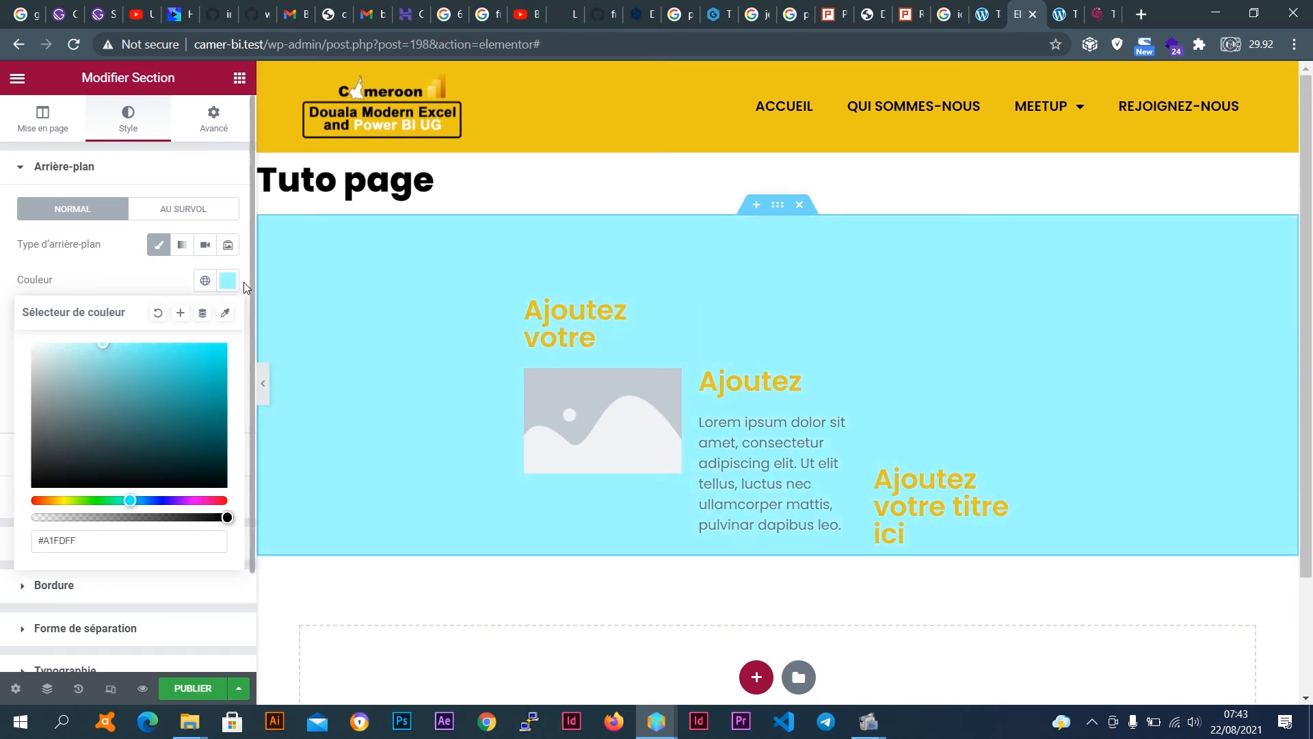
# Insert the black-framed Power BI dashboard picture from the media library as the section's background image and set its position to Centre centré.
pyautogui.scroll(-2, 244, 287)
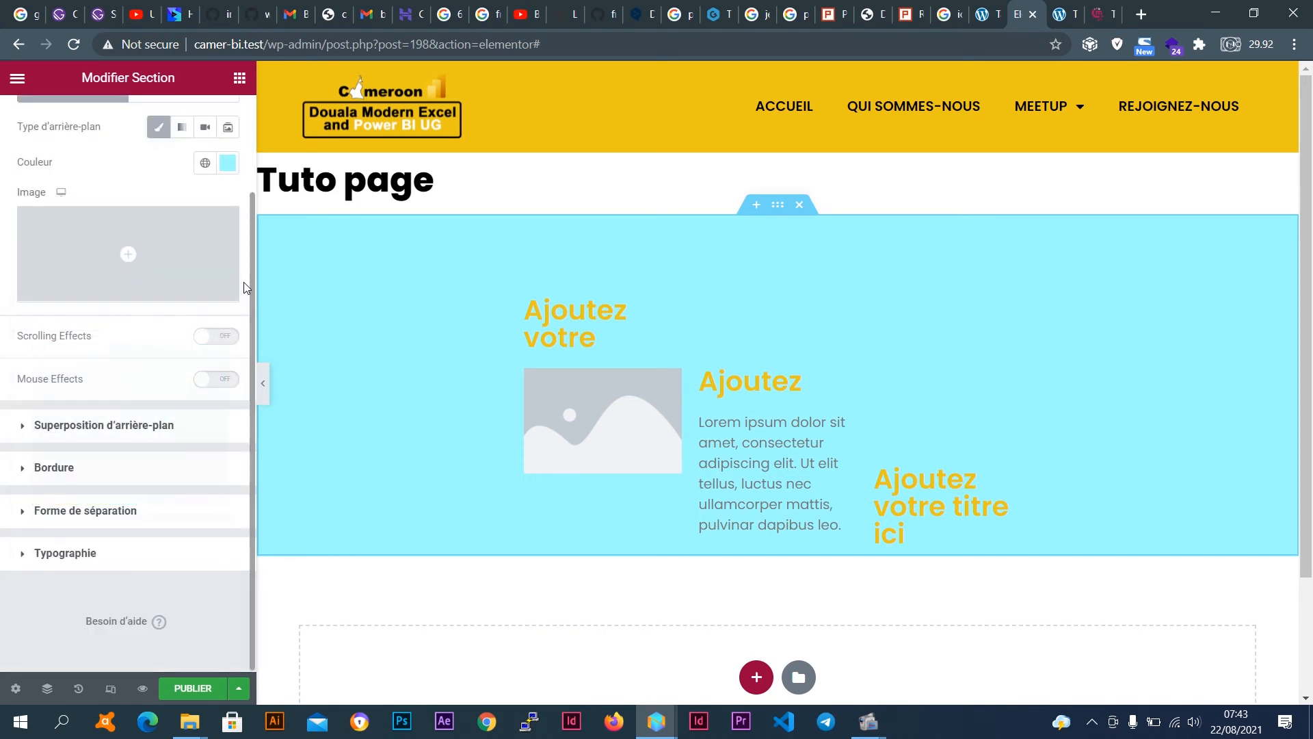
pyautogui.moveTo(180, 254)
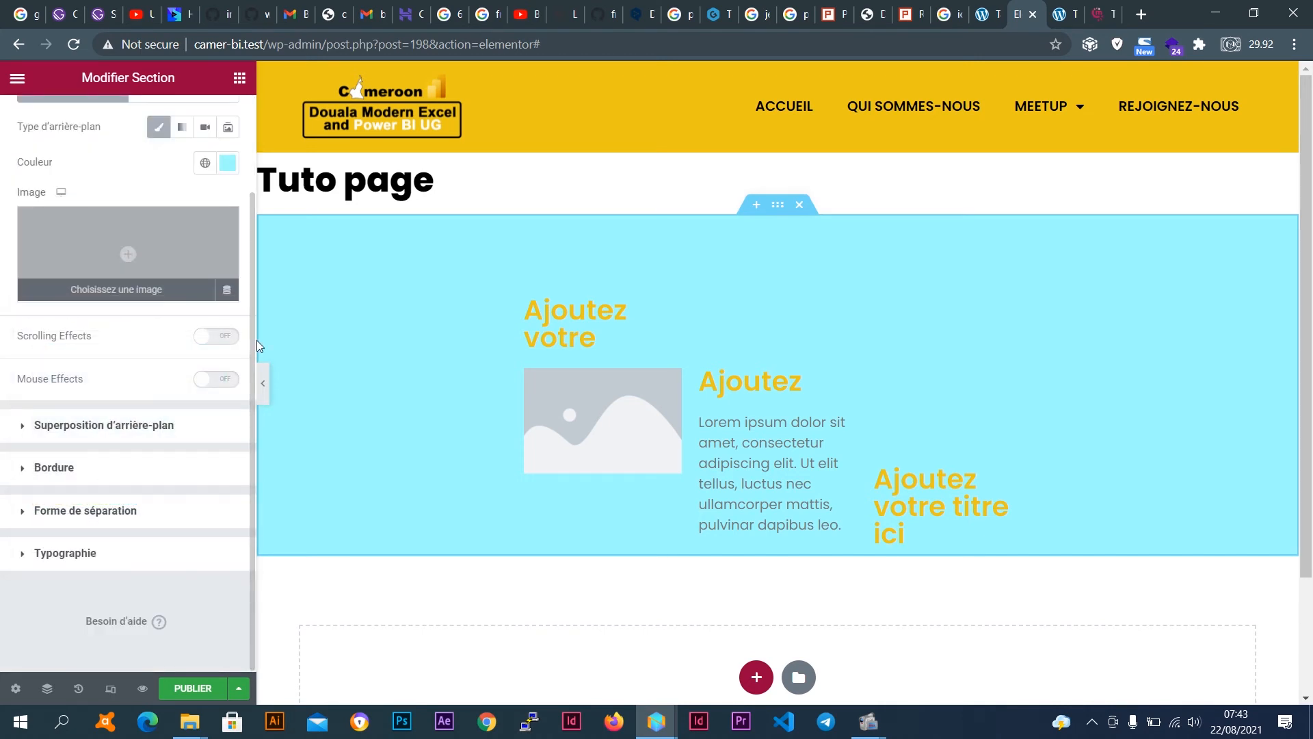
pyautogui.moveTo(146, 236)
pyautogui.click(146, 236)
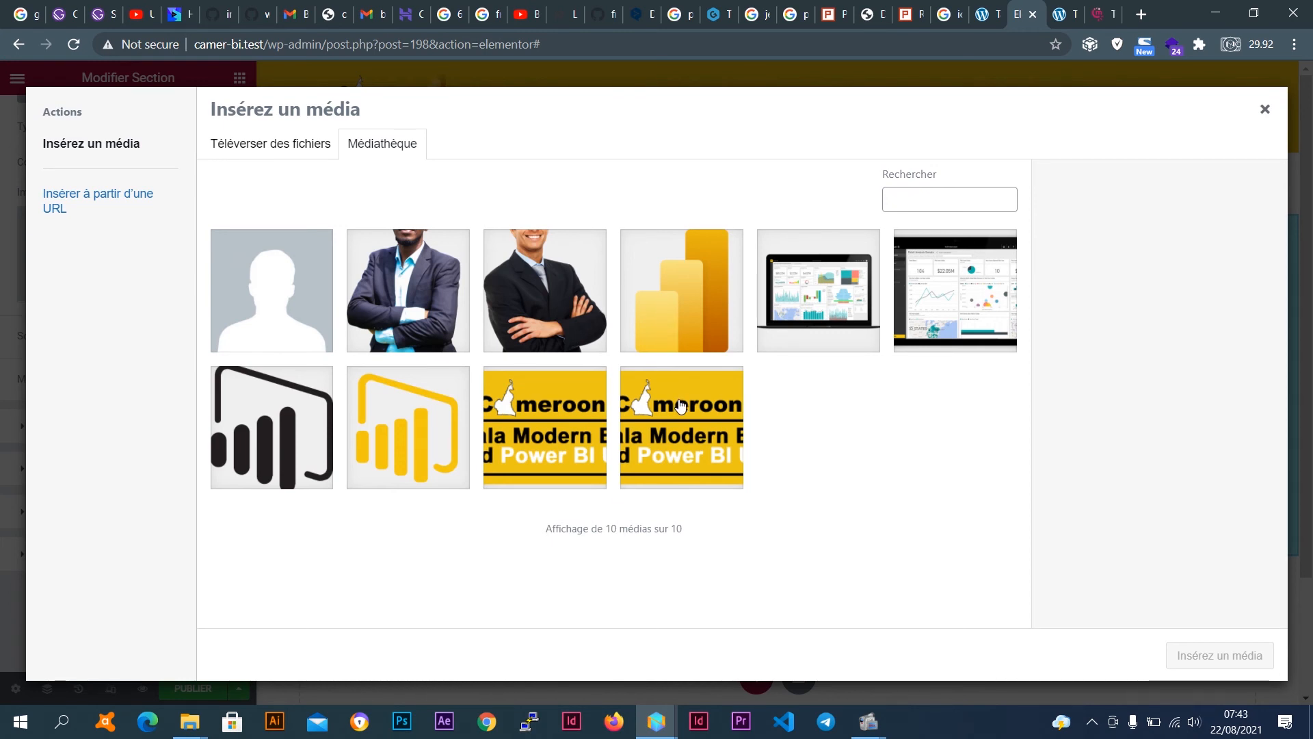
pyautogui.click(681, 405)
pyautogui.click(899, 309)
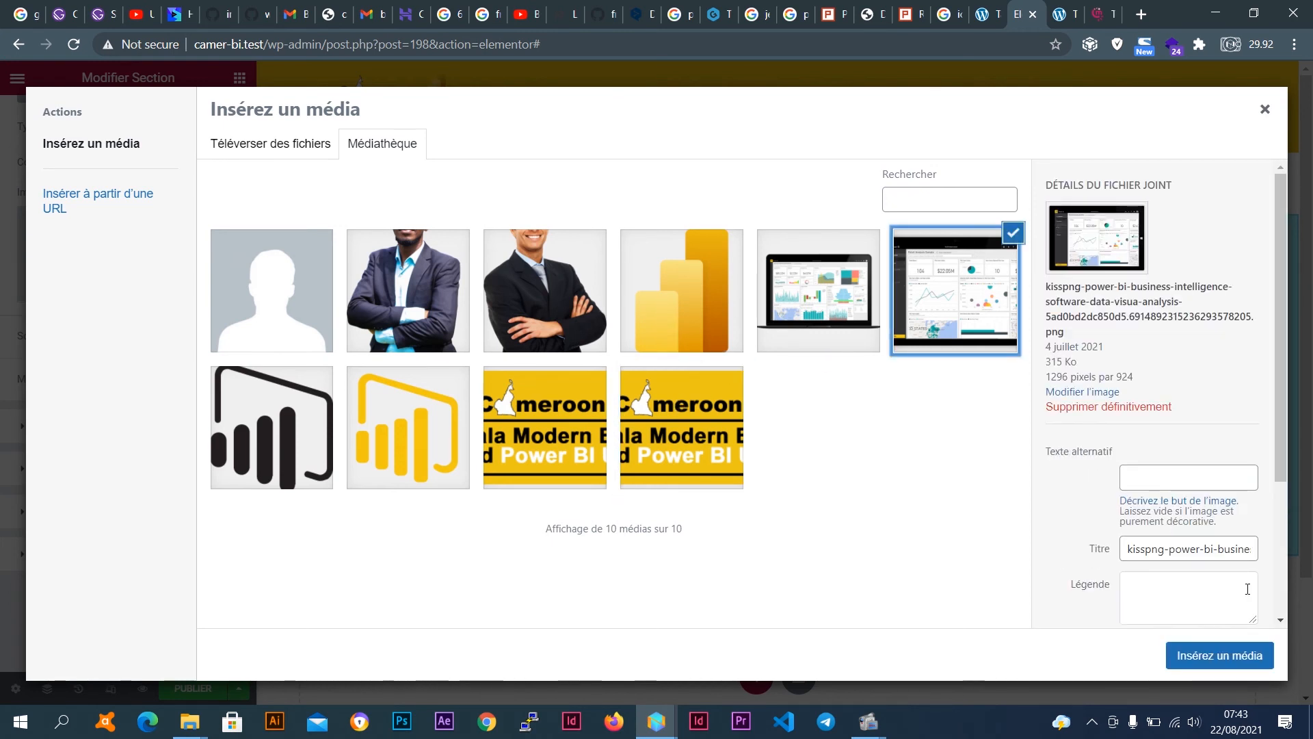
pyautogui.click(1246, 657)
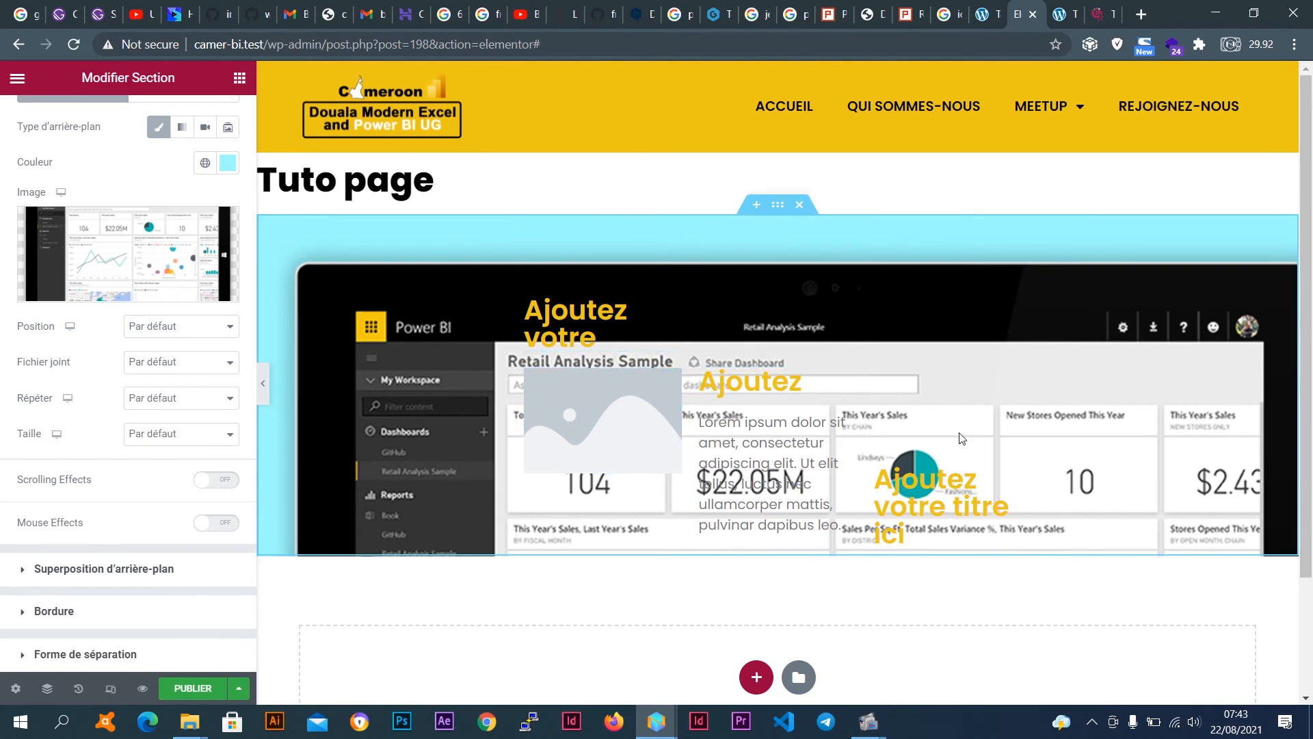
pyautogui.click(156, 329)
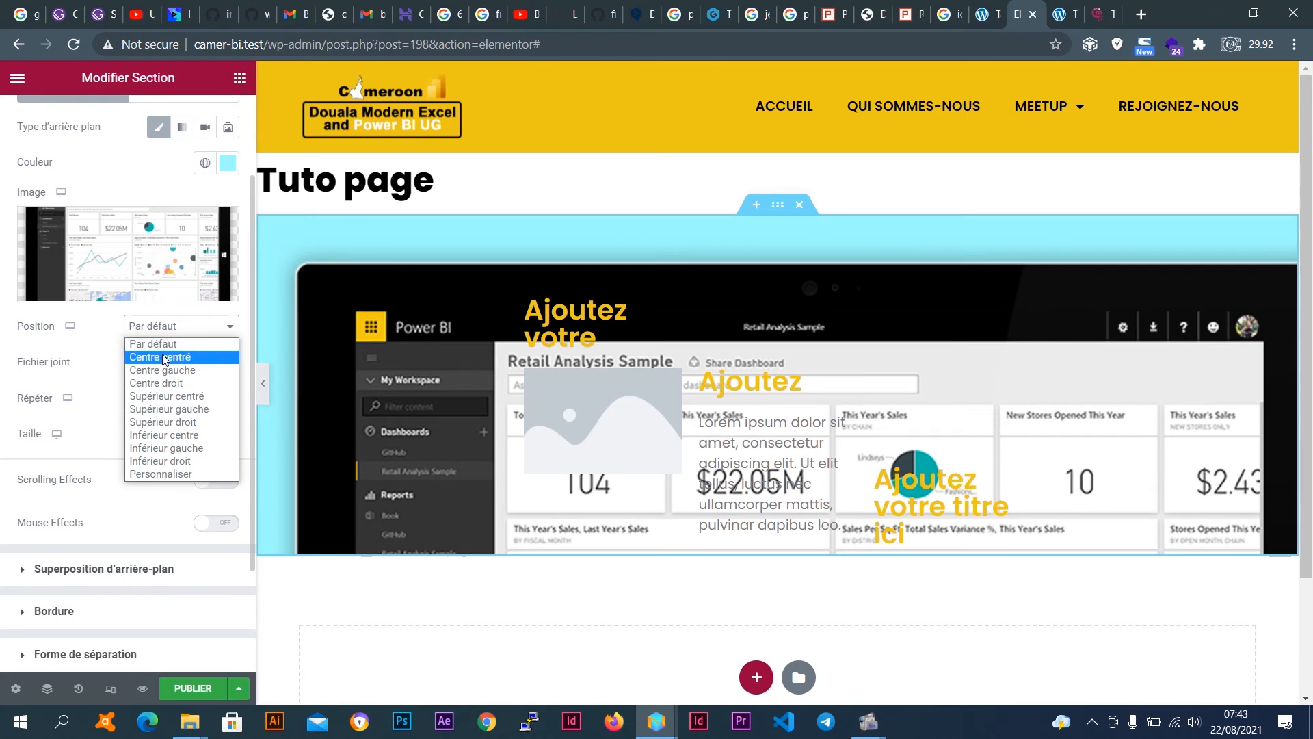
pyautogui.click(164, 357)
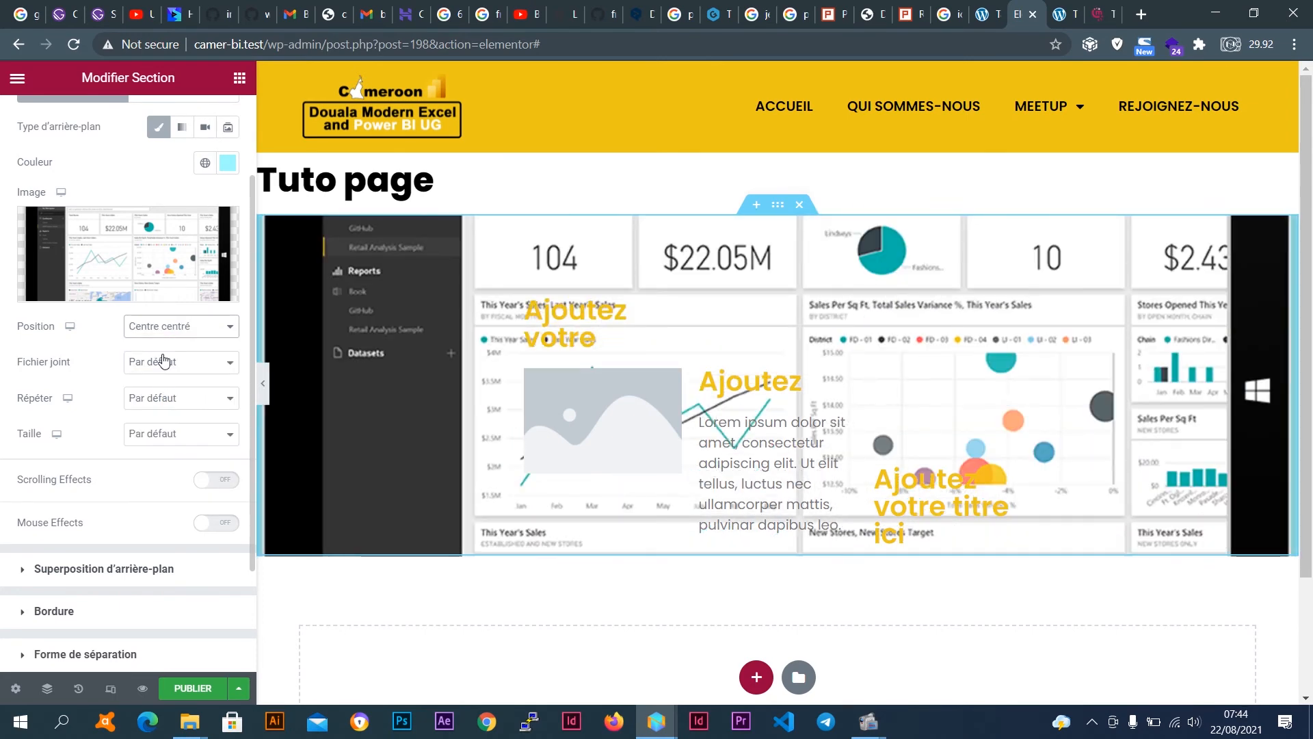
# Try the positions Centre gauche, Centre droit, Supérieur centré and Inférieur droit for the section's background image.
pyautogui.click(171, 333)
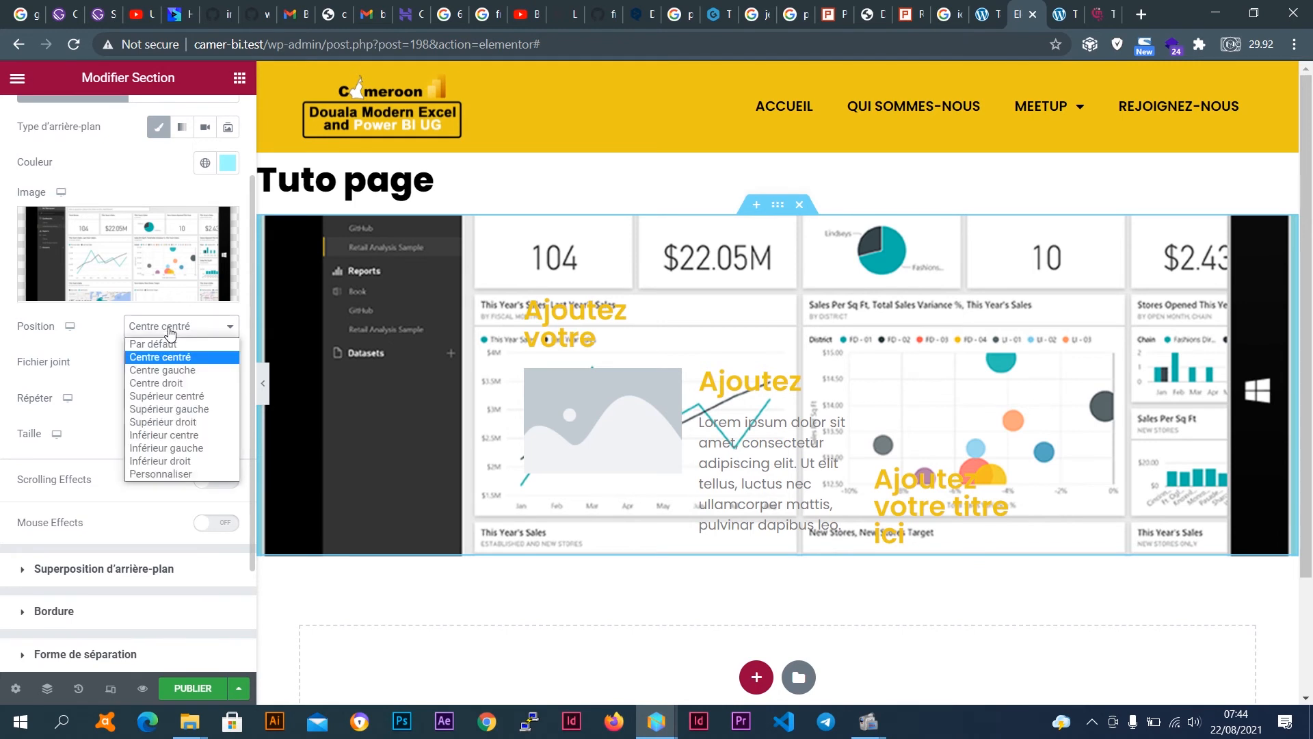
pyautogui.click(174, 369)
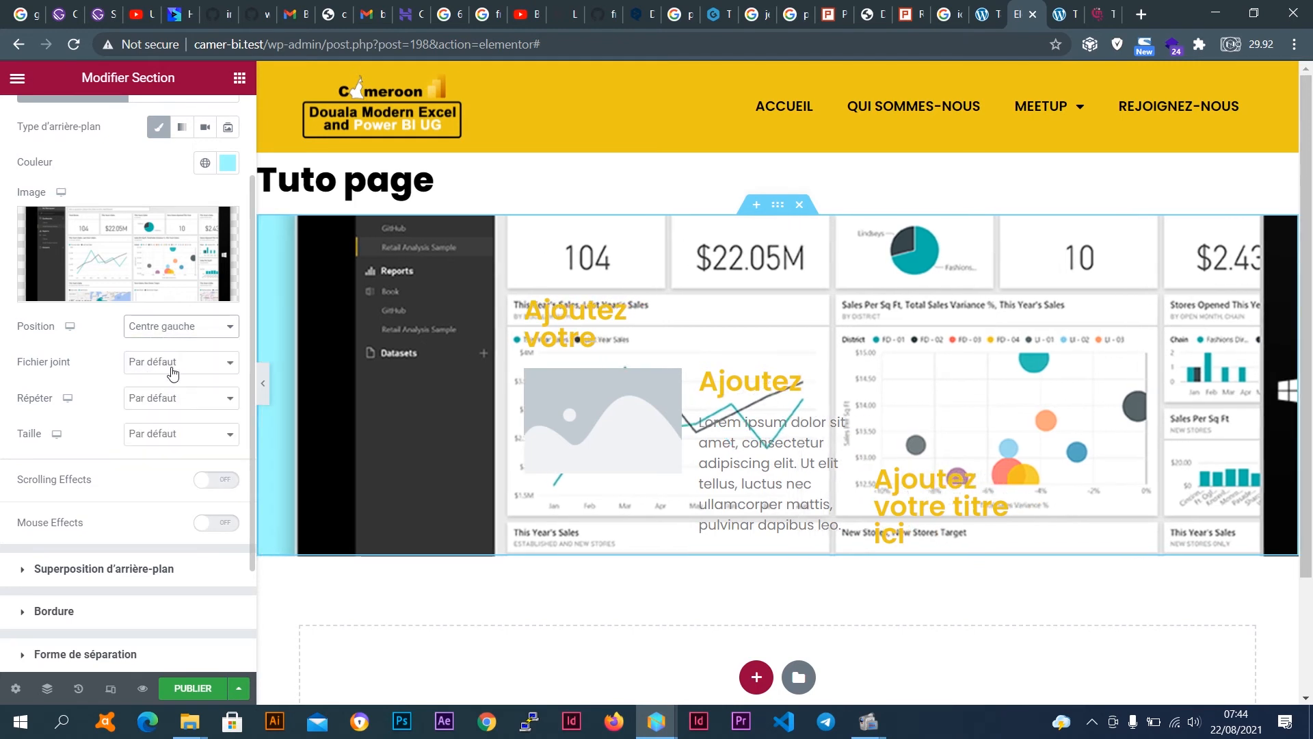
pyautogui.click(180, 363)
pyautogui.click(187, 328)
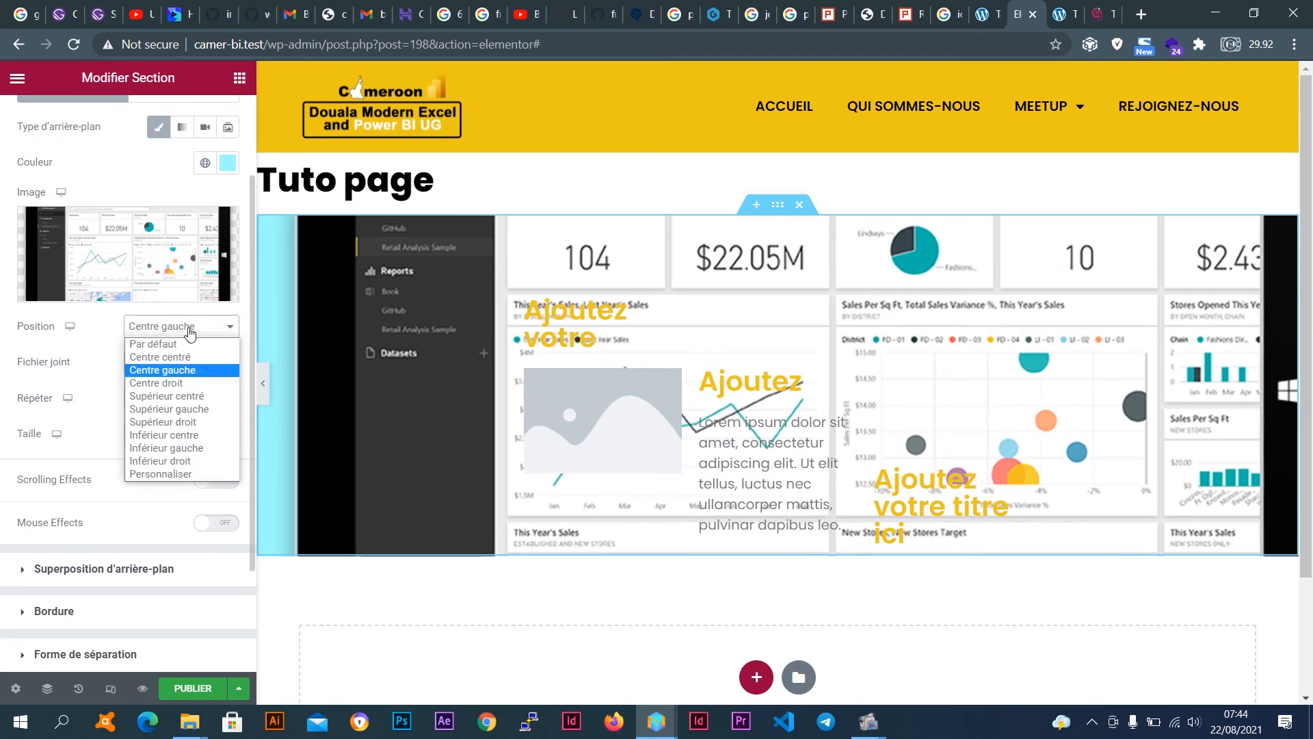
pyautogui.click(191, 382)
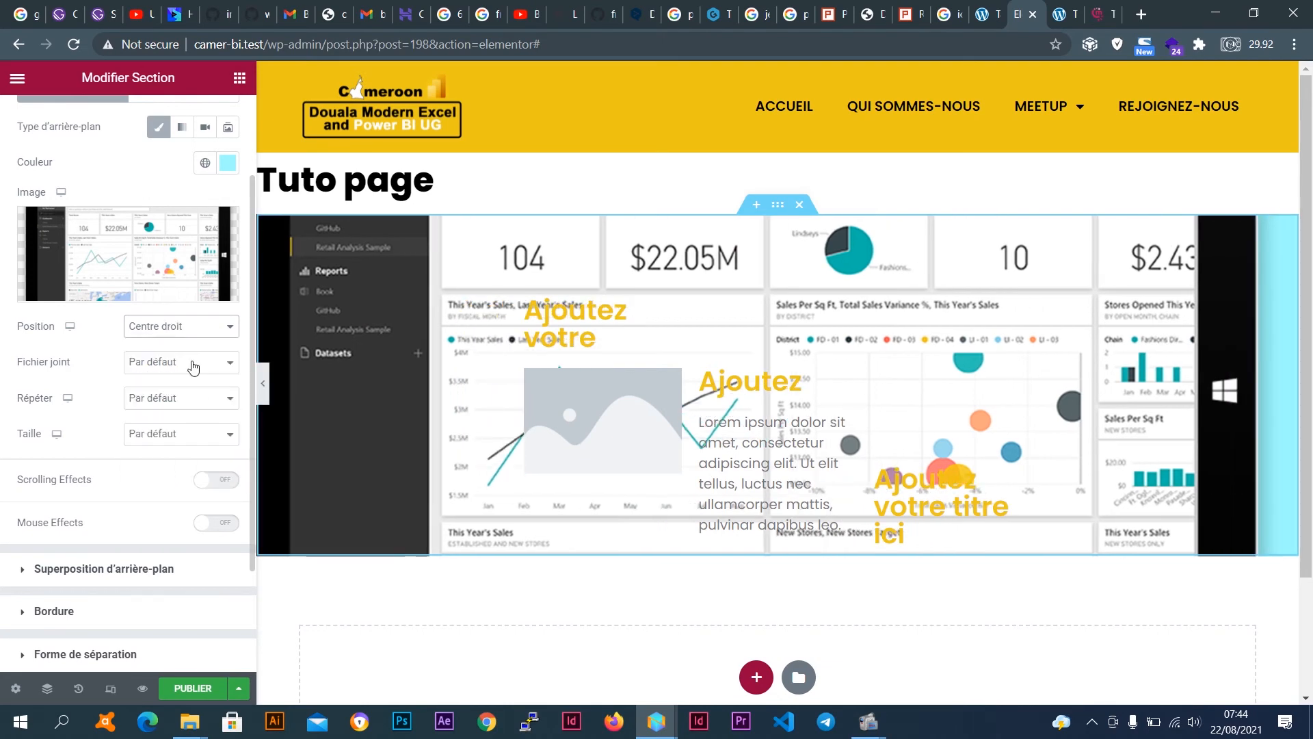
pyautogui.click(191, 327)
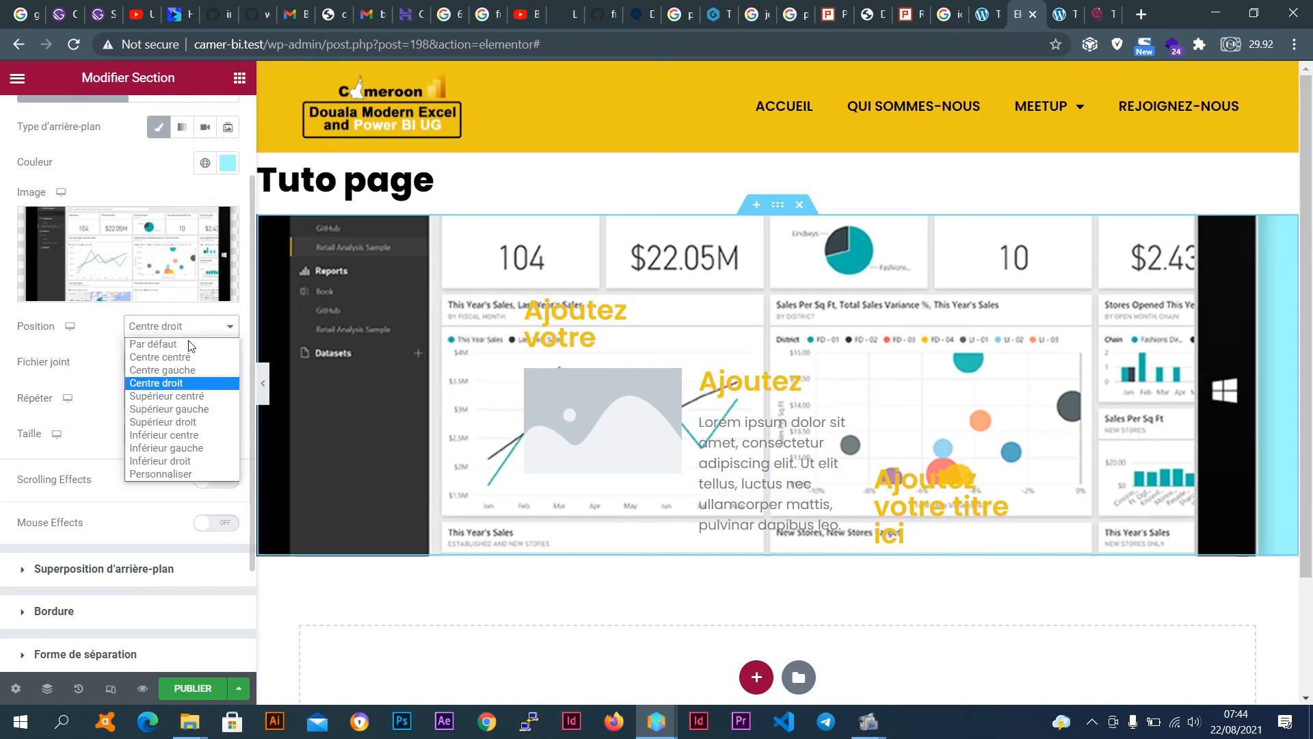
pyautogui.click(197, 393)
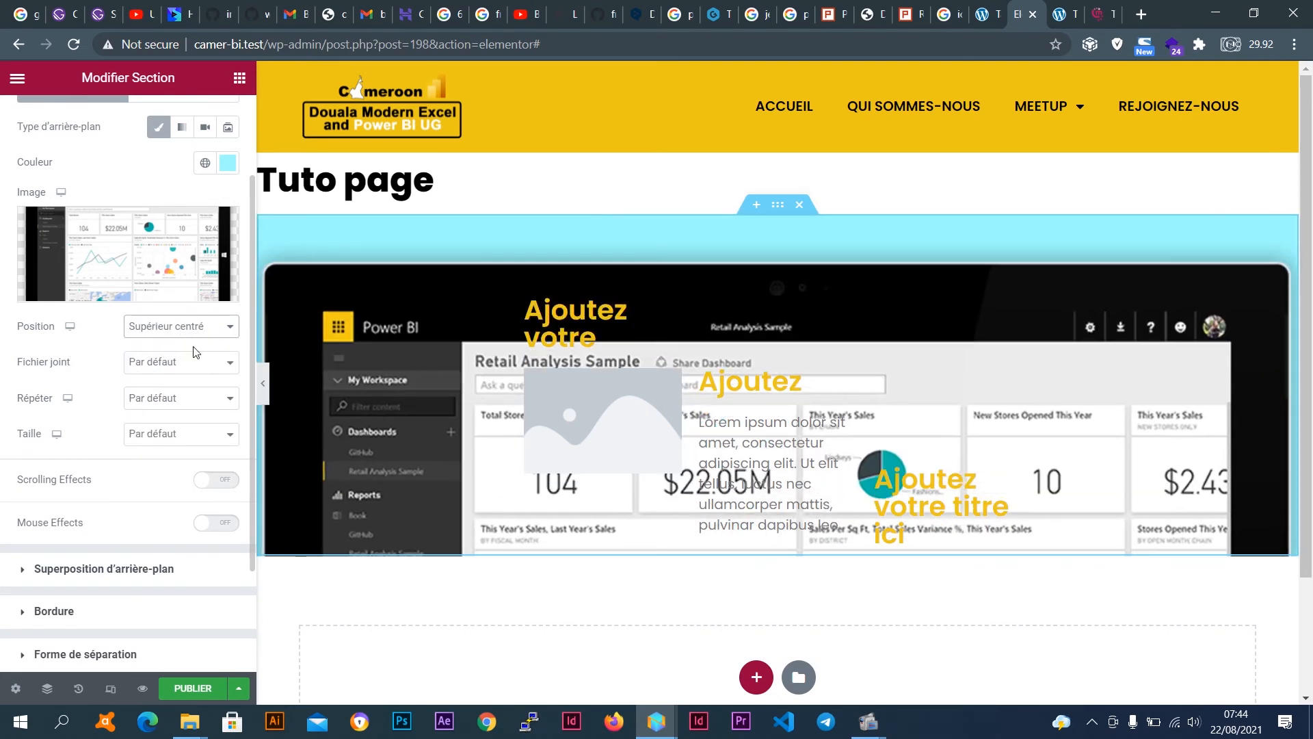
pyautogui.click(188, 326)
pyautogui.click(188, 465)
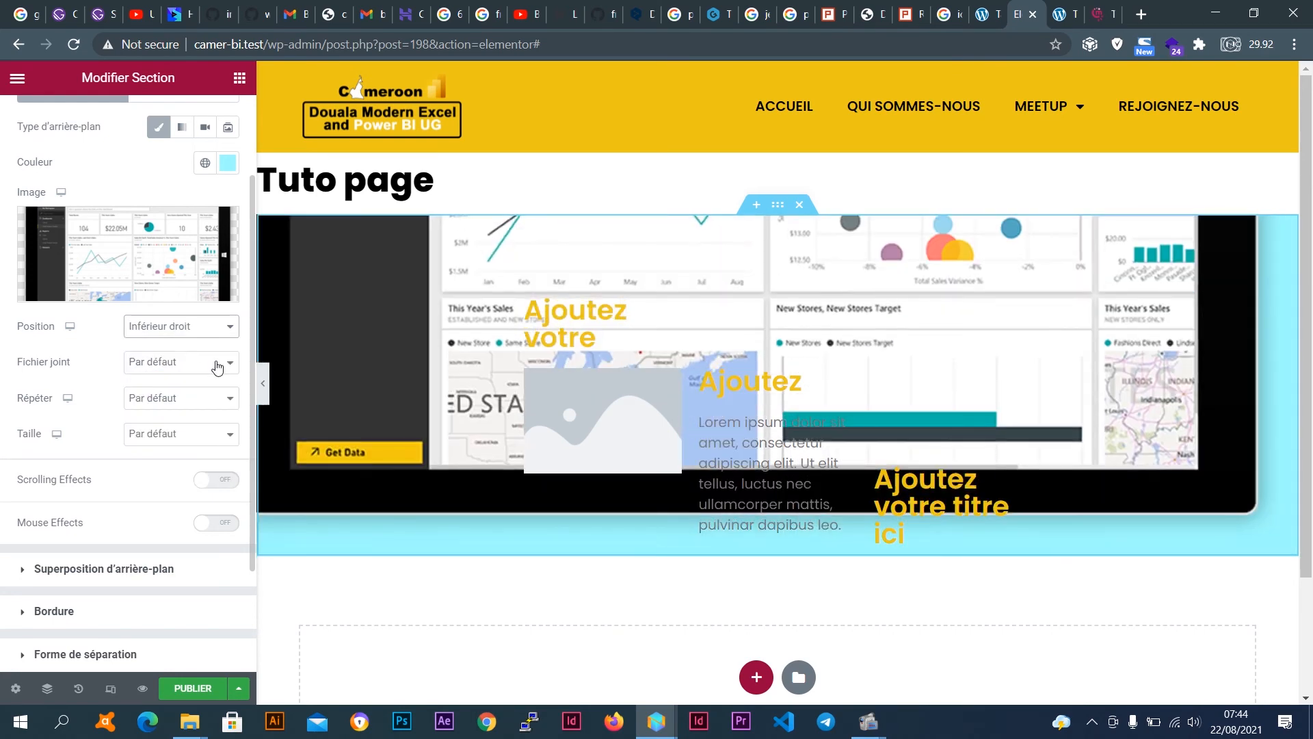
# Switch the background image's position to Personnaliser and shift its Position X to about -422 px.
pyautogui.click(203, 327)
pyautogui.click(197, 473)
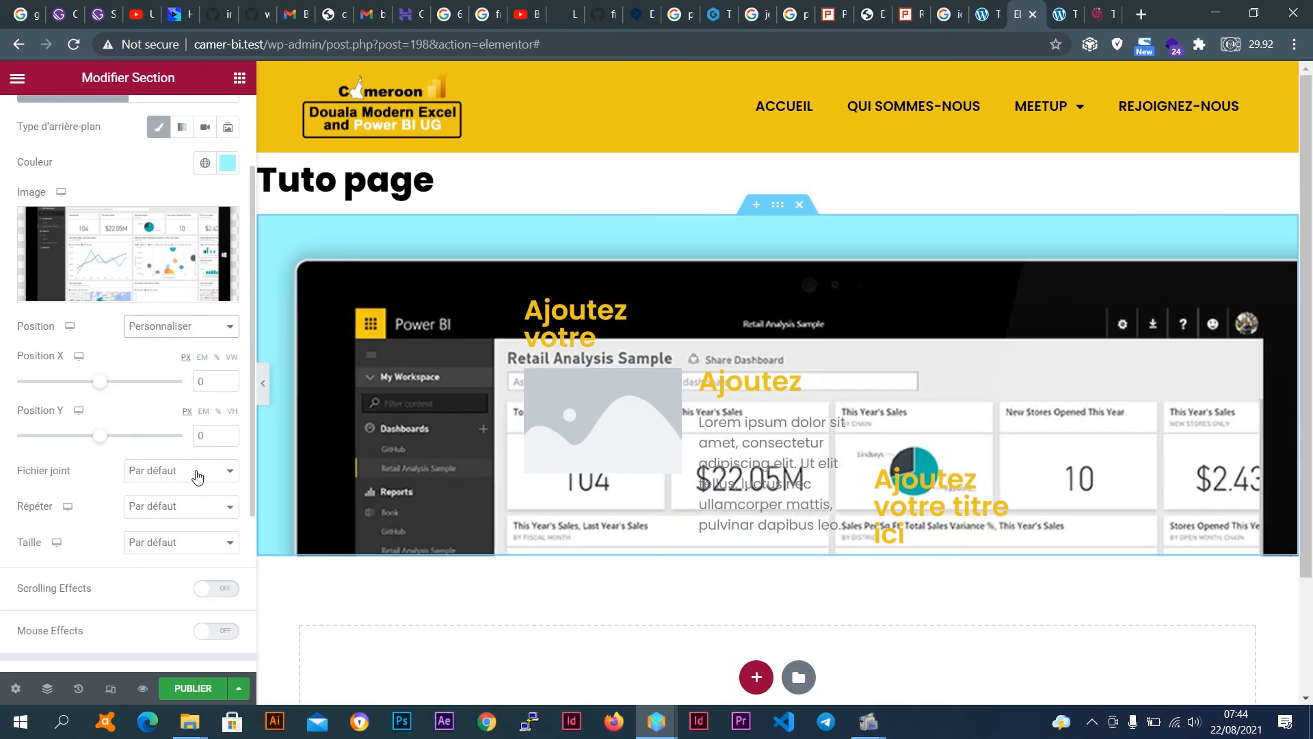
pyautogui.moveTo(102, 388); pyautogui.dragTo(56, 383)
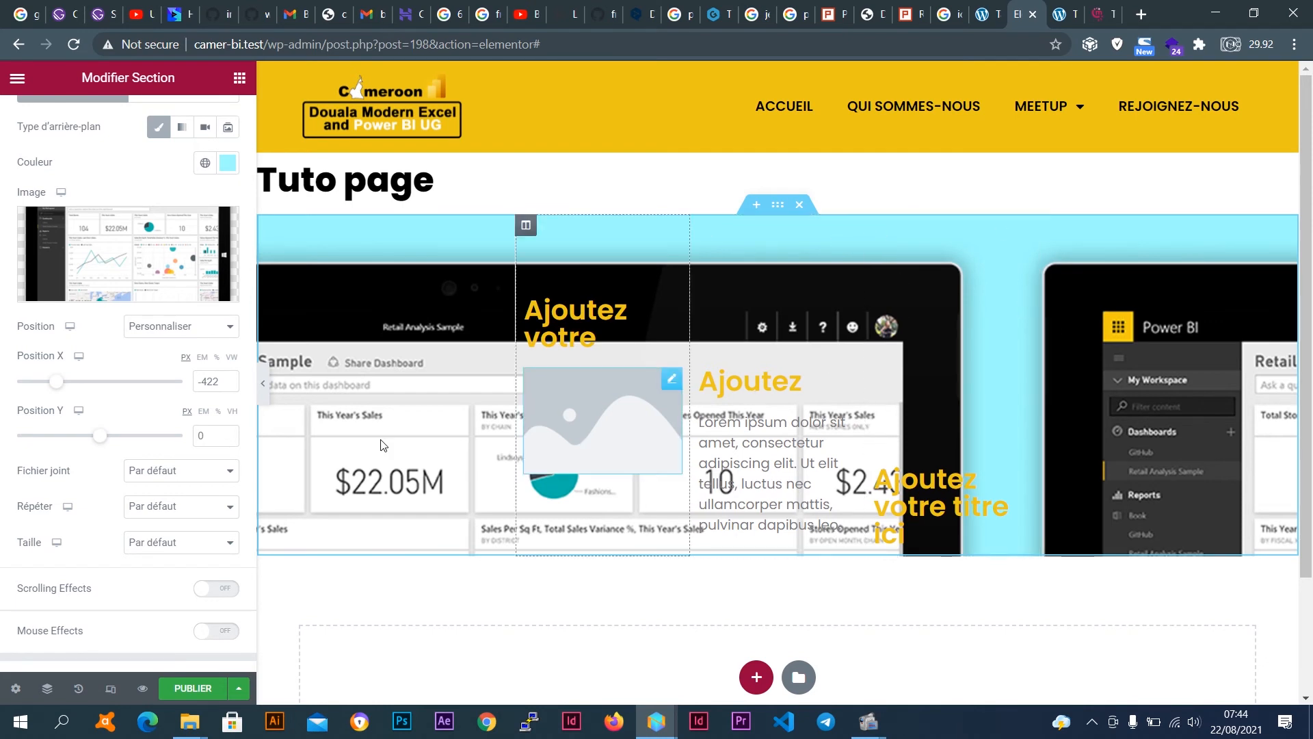
# Set the background image's repeat to Non-répété and move it to about X -75 px, Y -232 px.
pyautogui.click(183, 506)
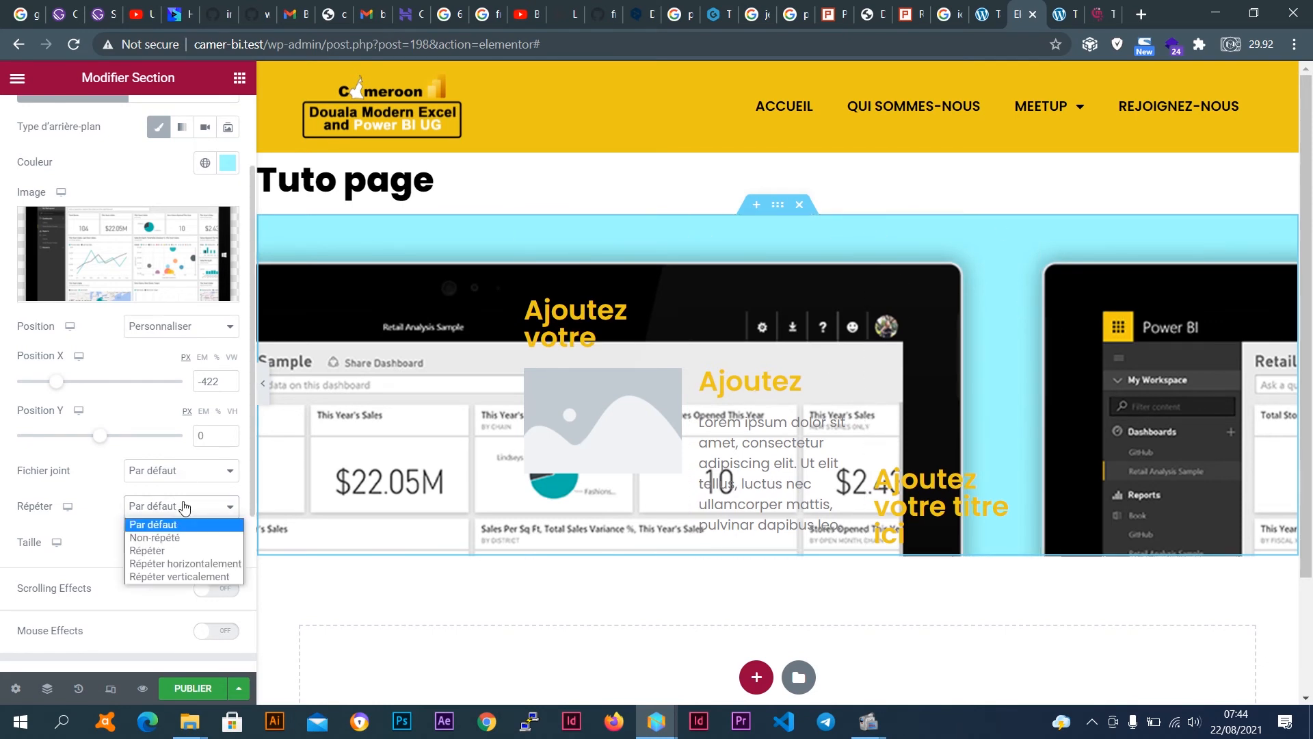
pyautogui.click(179, 537)
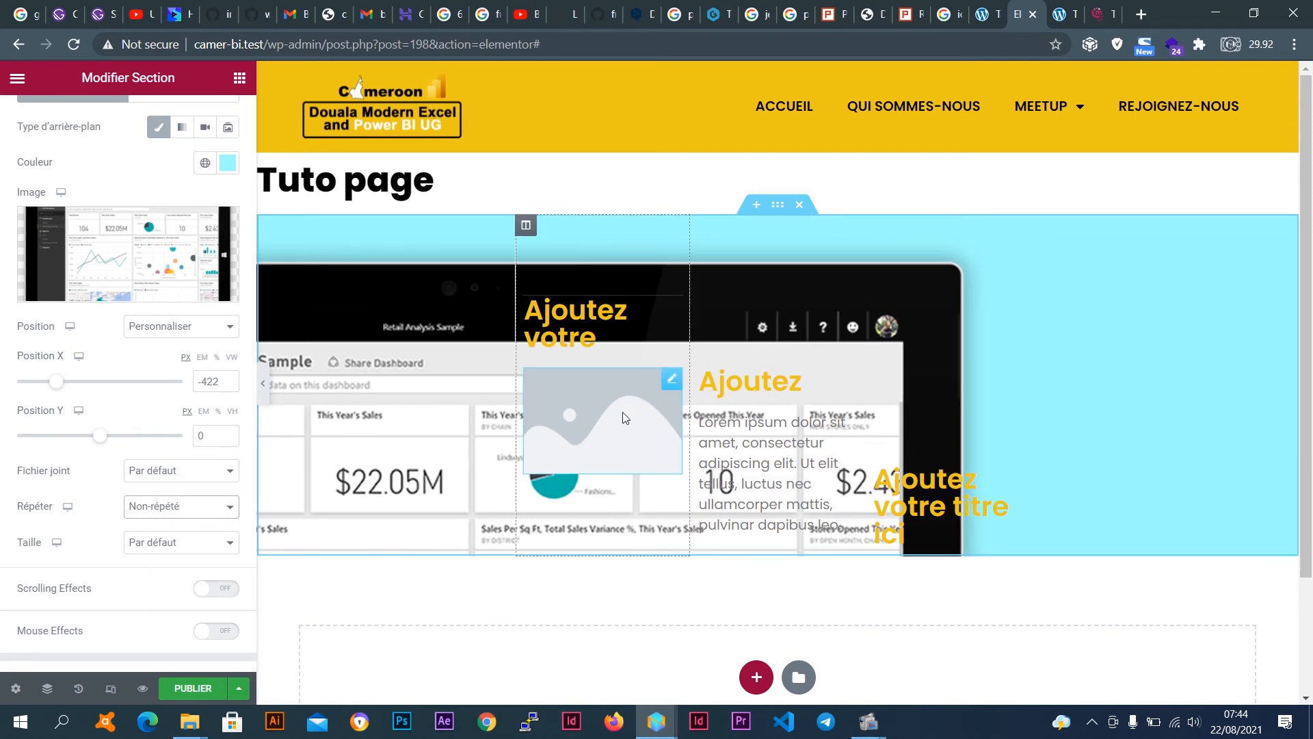
pyautogui.moveTo(101, 436); pyautogui.dragTo(93, 384)
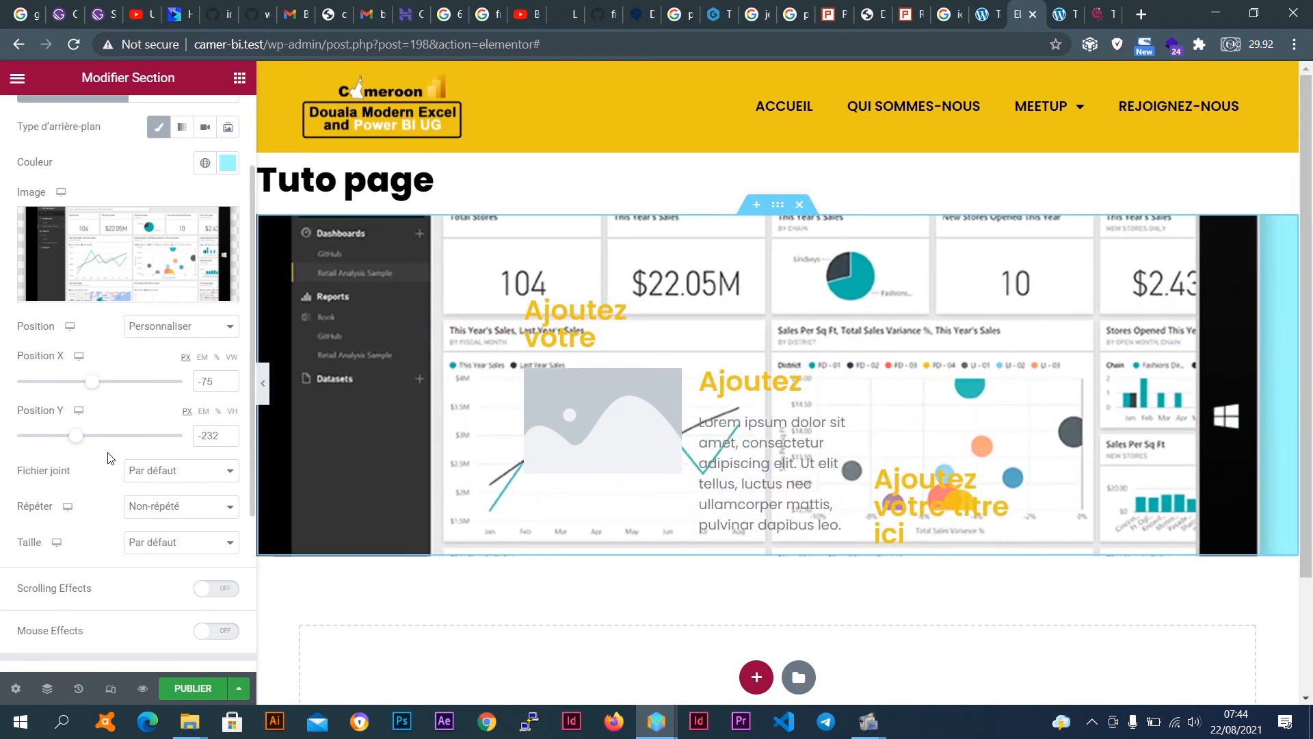
# Try the sizes Auto, Couvrir and Contenir on the section's background image.
pyautogui.click(190, 542)
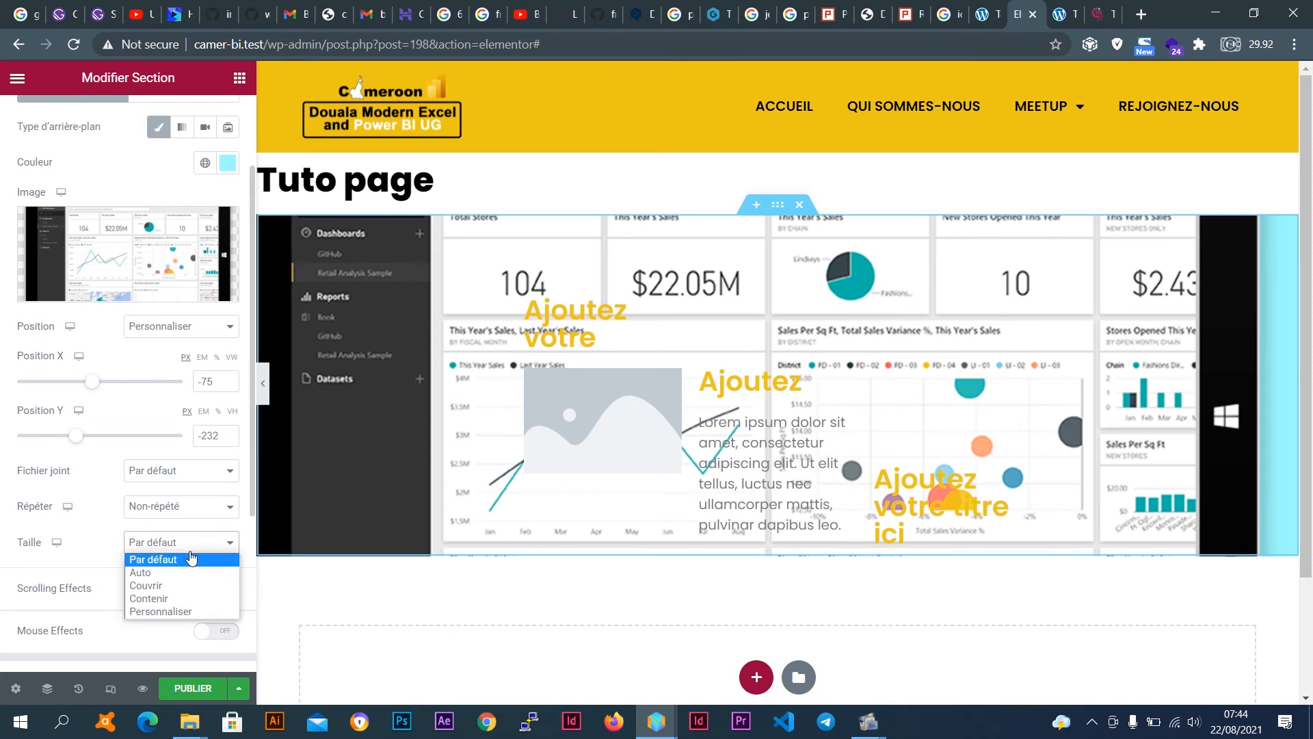
pyautogui.click(182, 571)
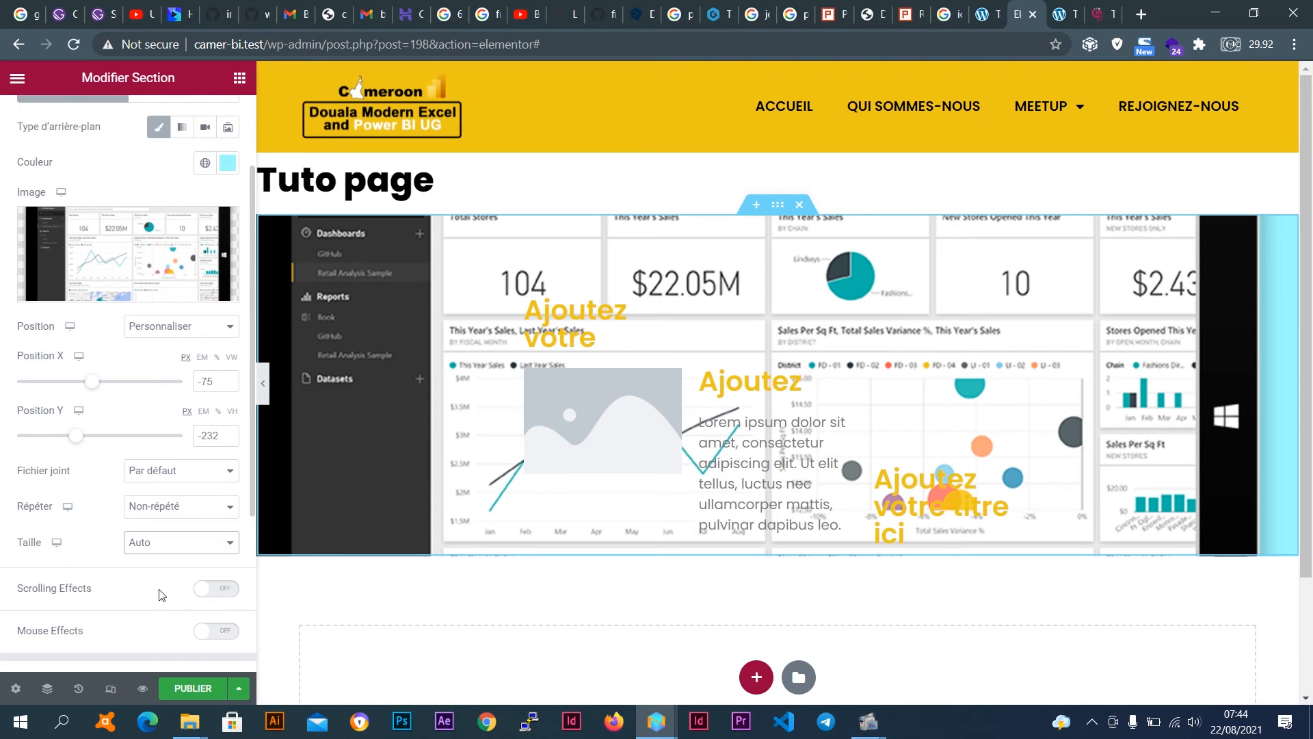
pyautogui.click(167, 543)
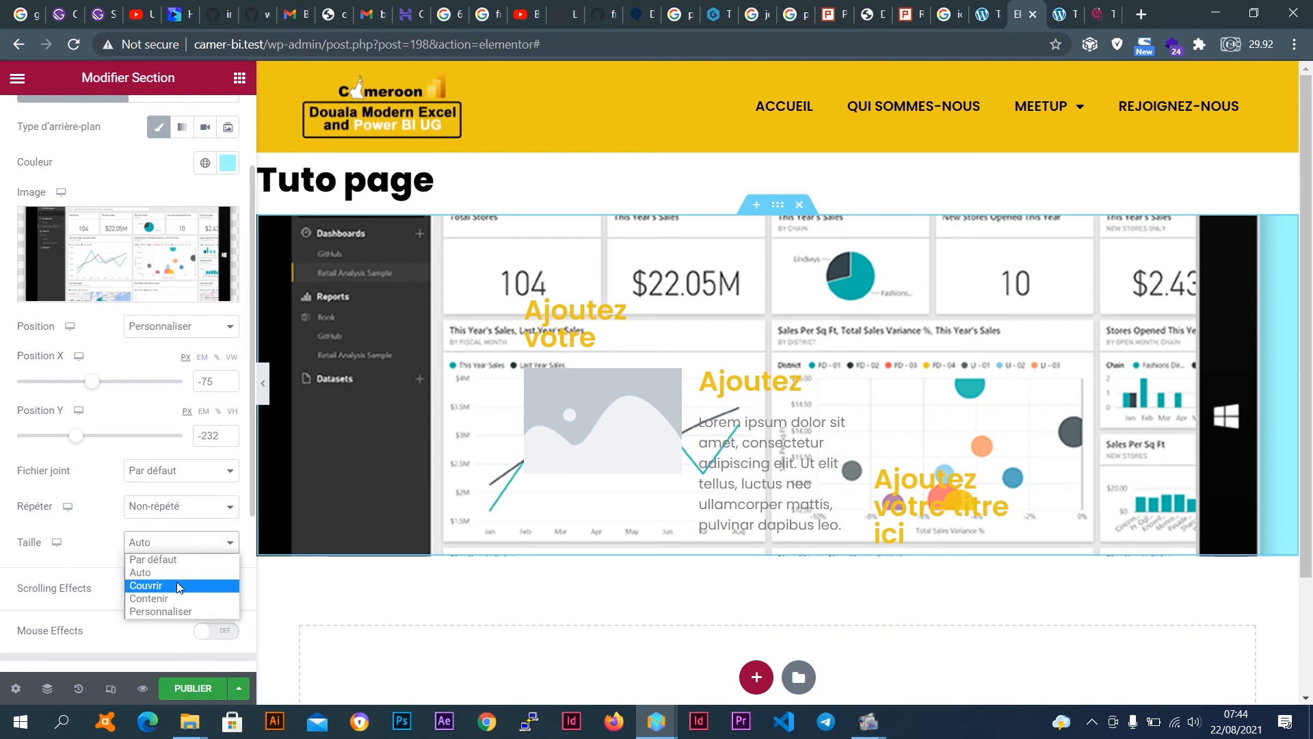
pyautogui.click(179, 585)
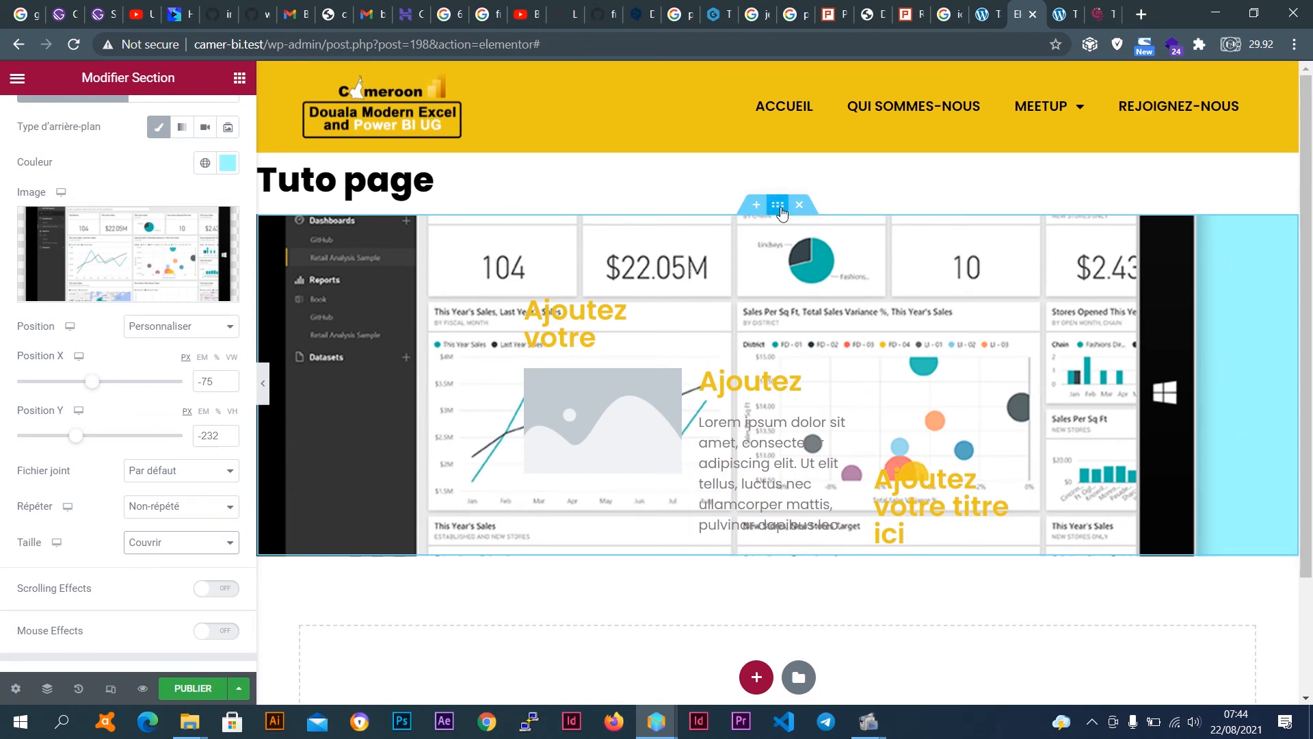
pyautogui.click(229, 542)
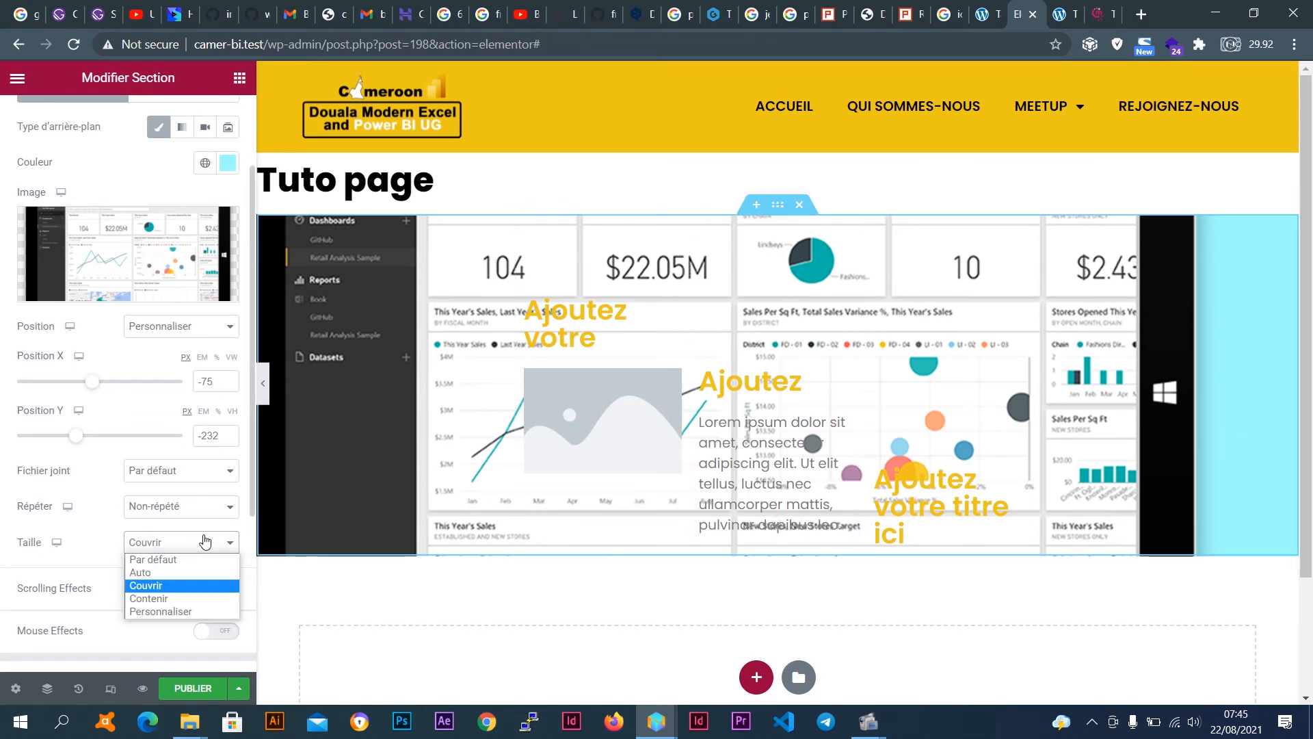
pyautogui.click(196, 601)
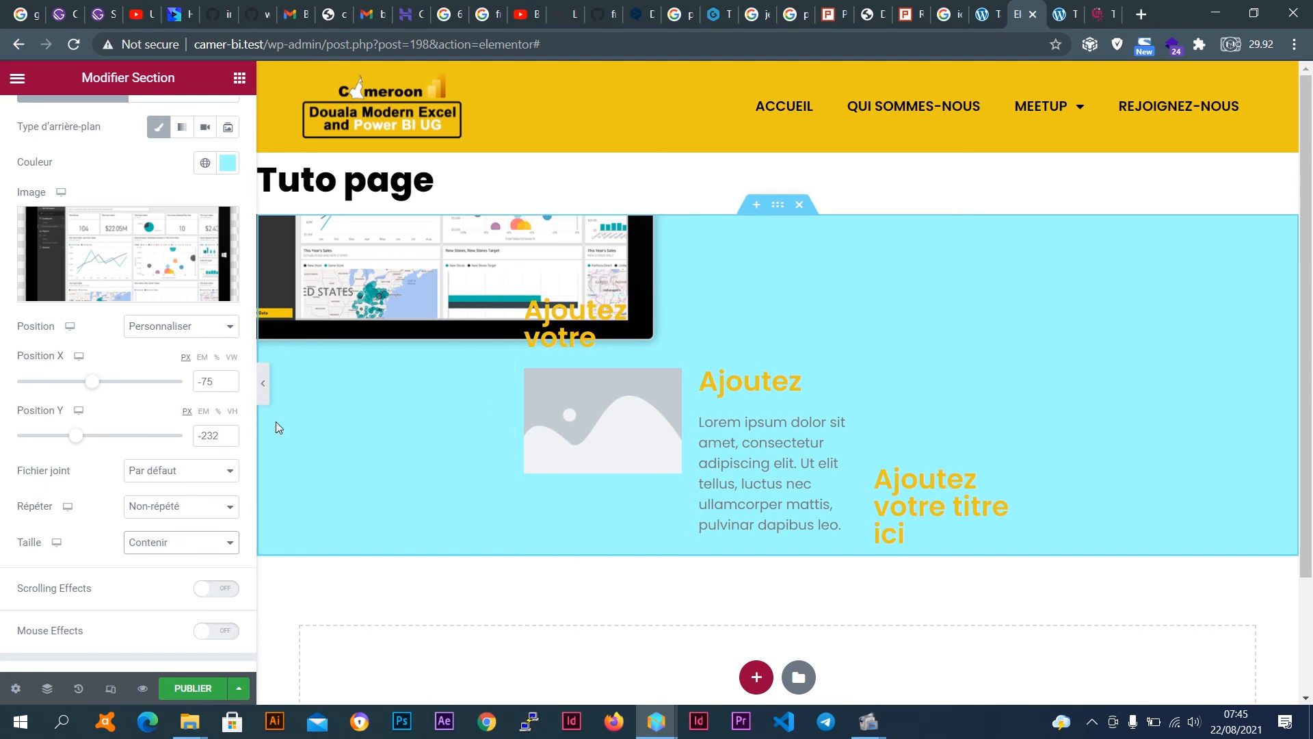
# Give the background image a Personnaliser size with a width of about 46% and reposition it to about X 496 px, Y -58 px.
pyautogui.click(184, 543)
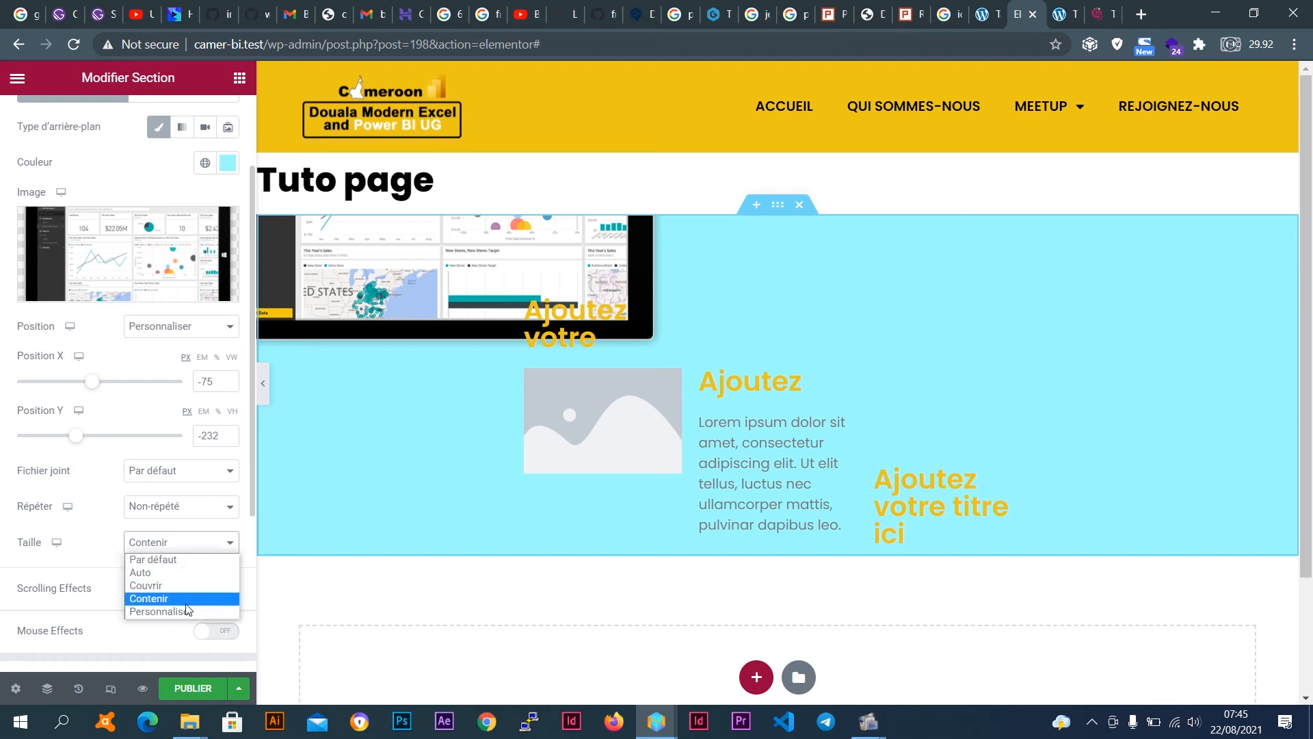
pyautogui.click(187, 609)
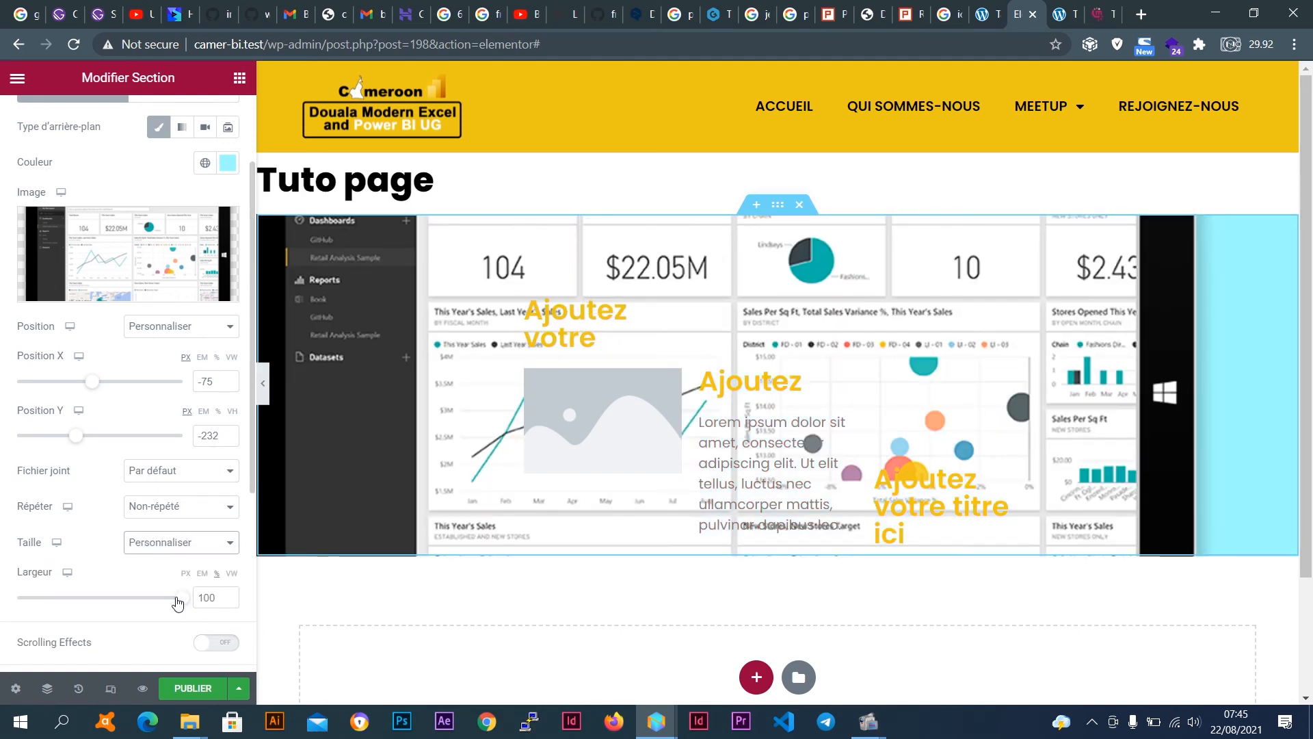
pyautogui.moveTo(177, 602); pyautogui.dragTo(124, 602)
pyautogui.moveTo(89, 616)
pyautogui.mouseDown()
pyautogui.moveTo(43, 614)
pyautogui.moveTo(89, 608)
pyautogui.mouseUp()
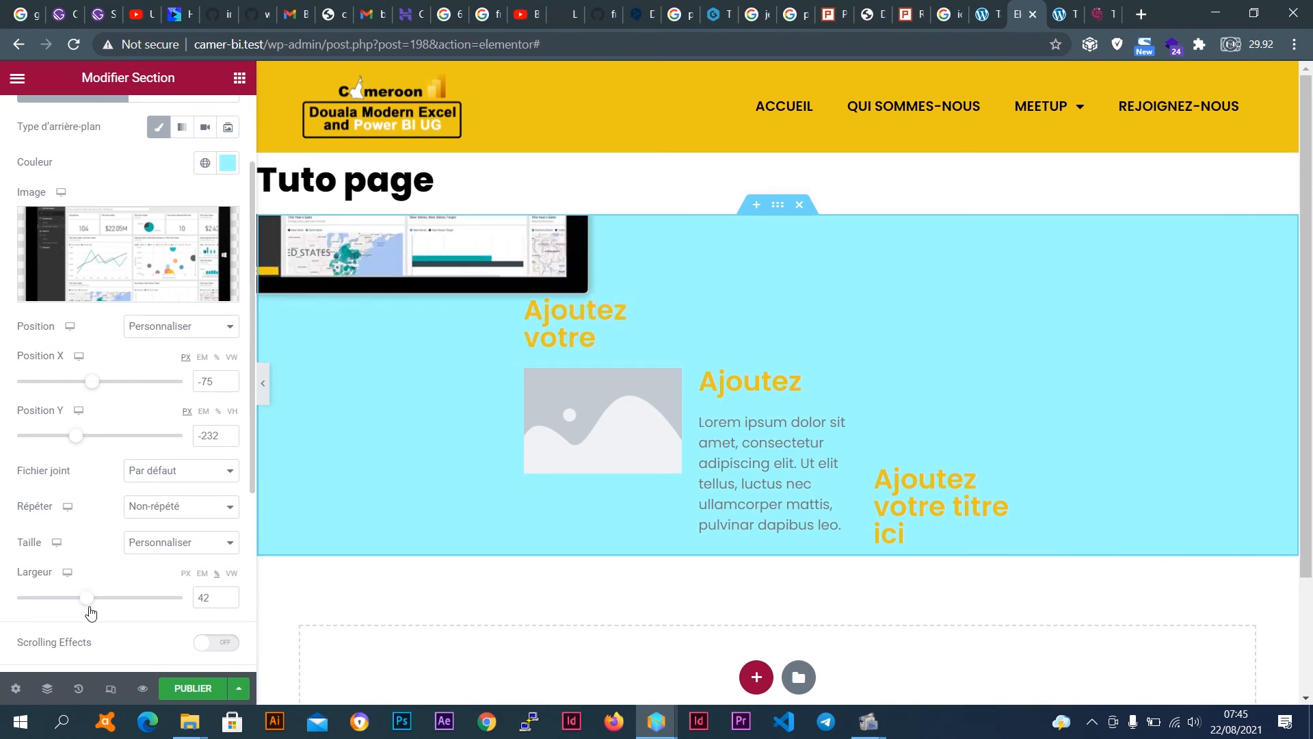
pyautogui.moveTo(77, 439)
pyautogui.mouseDown()
pyautogui.moveTo(108, 437)
pyautogui.moveTo(93, 436)
pyautogui.mouseUp()
pyautogui.moveTo(92, 383); pyautogui.dragTo(157, 383)
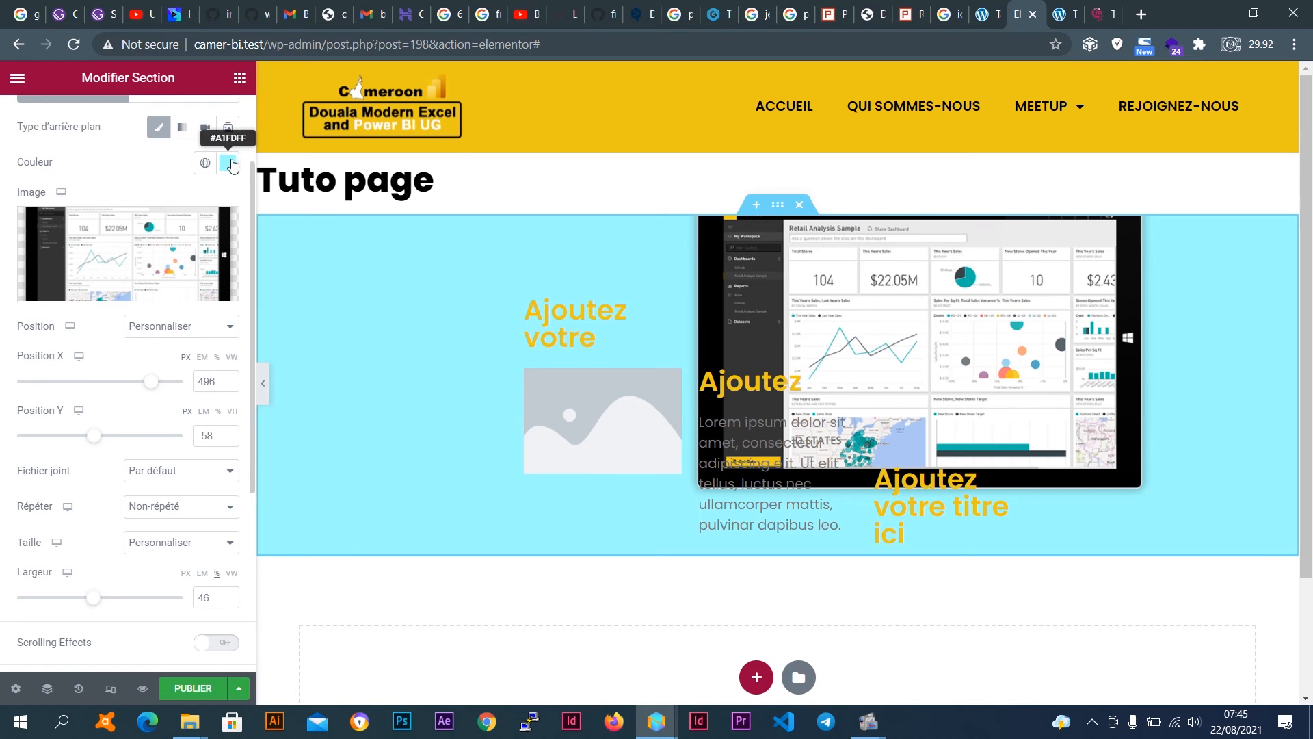
# Change the section's custom background colour to a bright turquoise and close the colour picker.
pyautogui.click(228, 169)
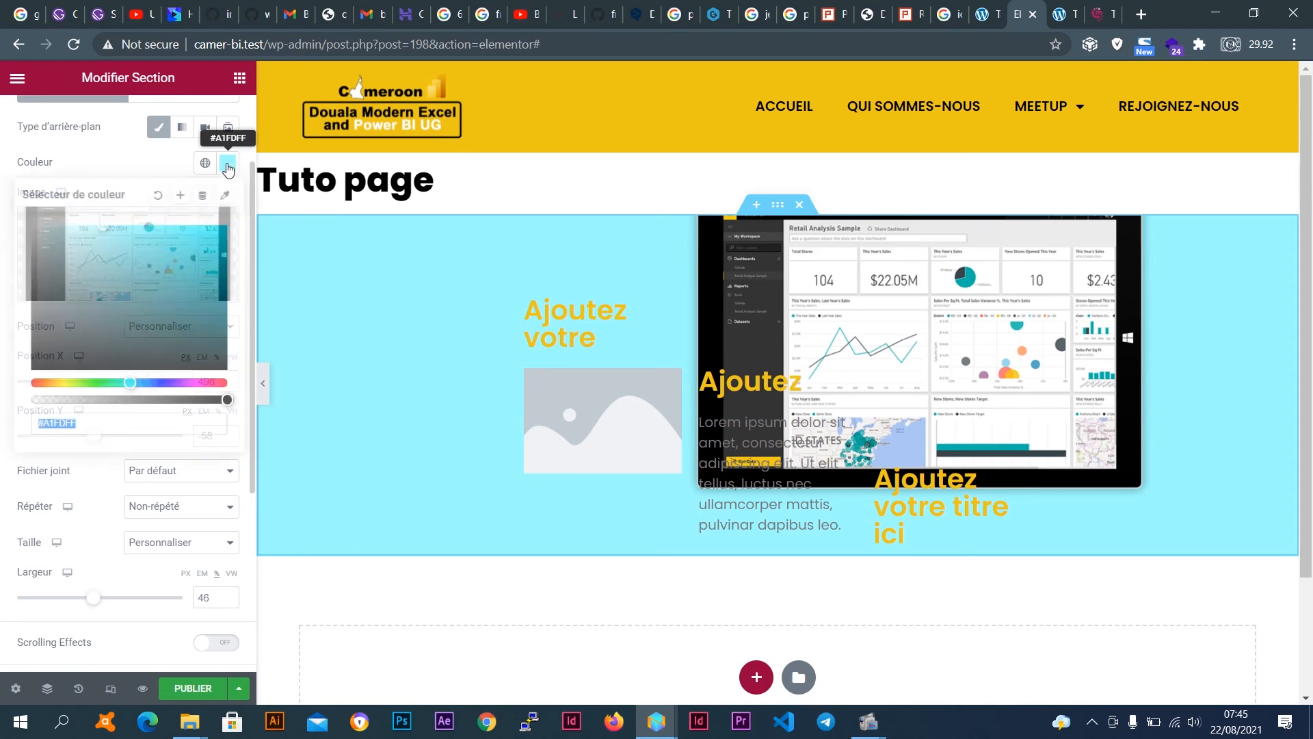
pyautogui.click(198, 287)
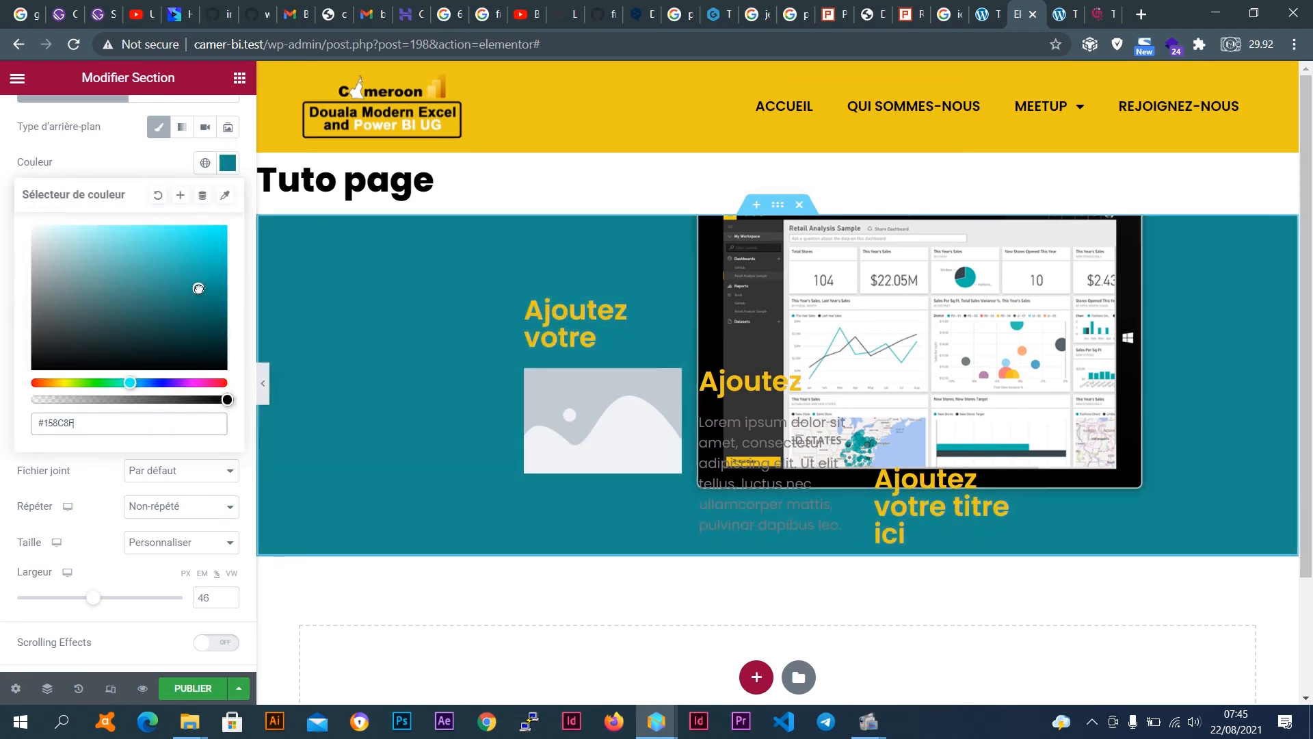
pyautogui.moveTo(196, 287); pyautogui.dragTo(196, 255)
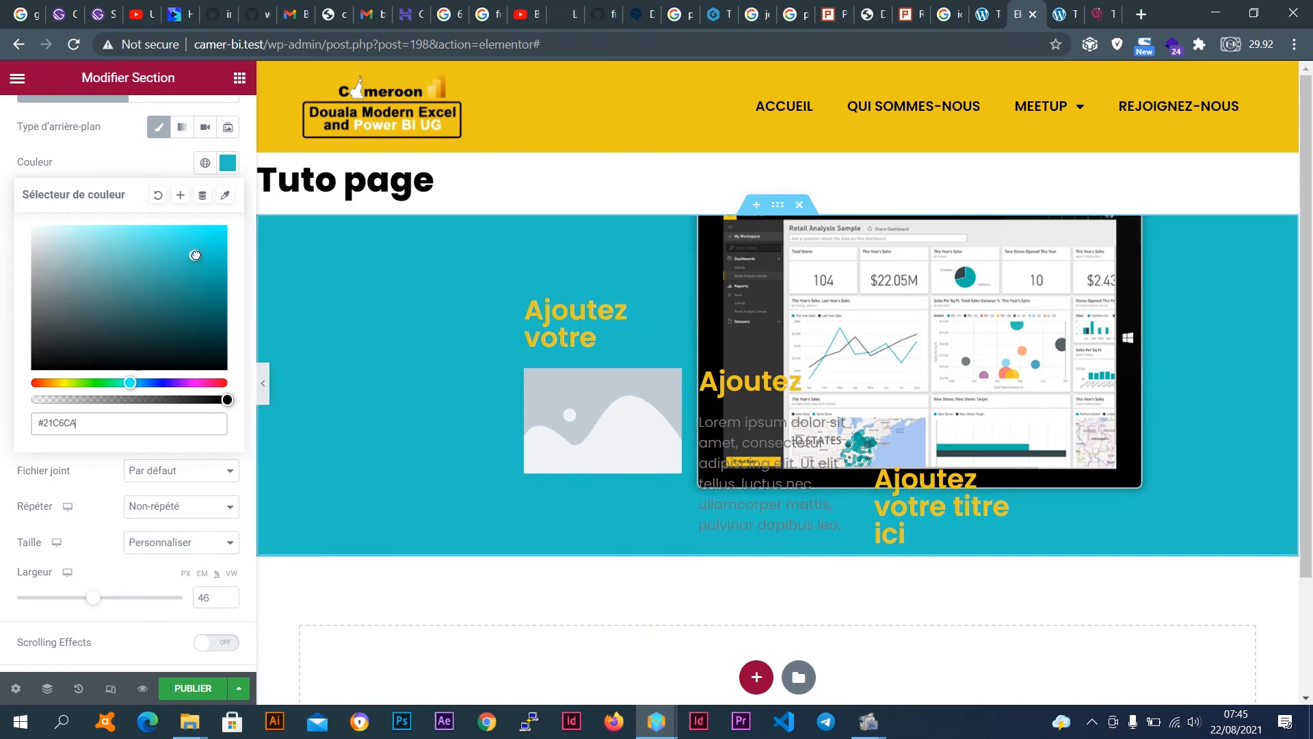
pyautogui.click(145, 174)
# Compare the Classique and Dégradé background types on the section and leave it on Dégradé.
pyautogui.scroll(2, 152, 199)
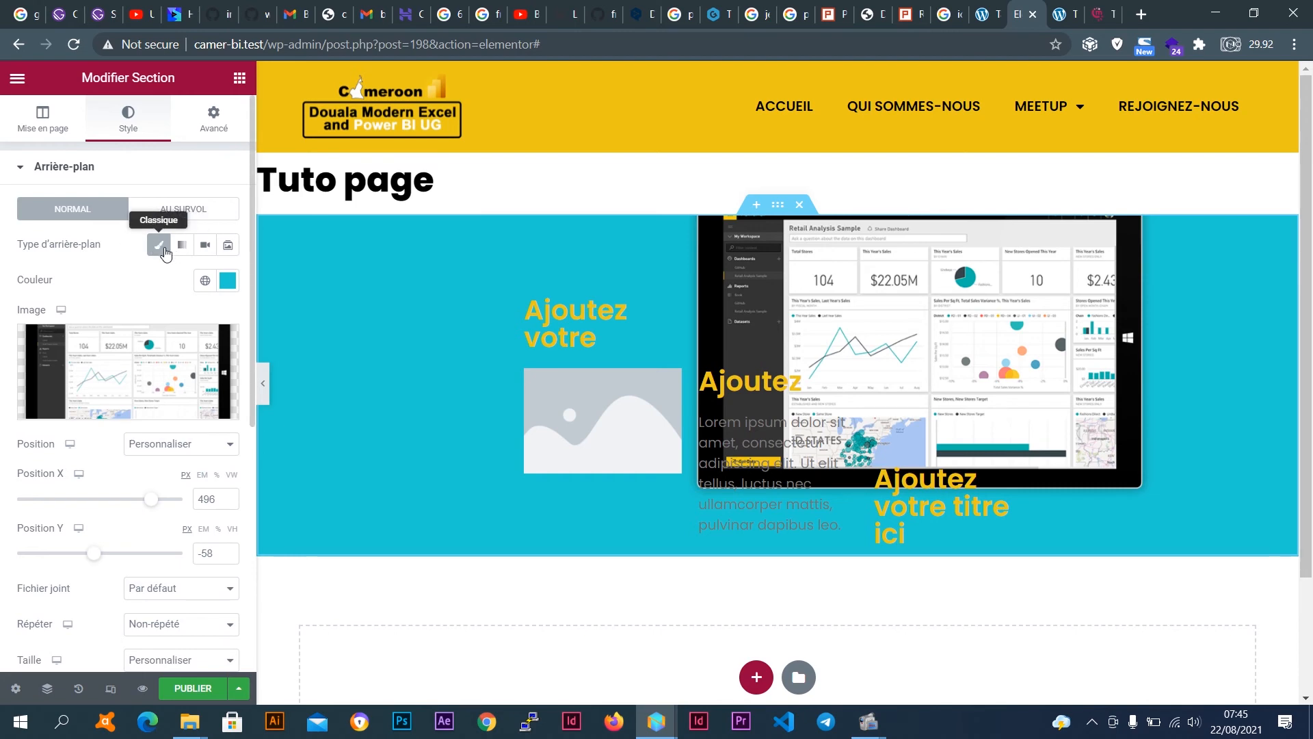
pyautogui.scroll(-2, 156, 362)
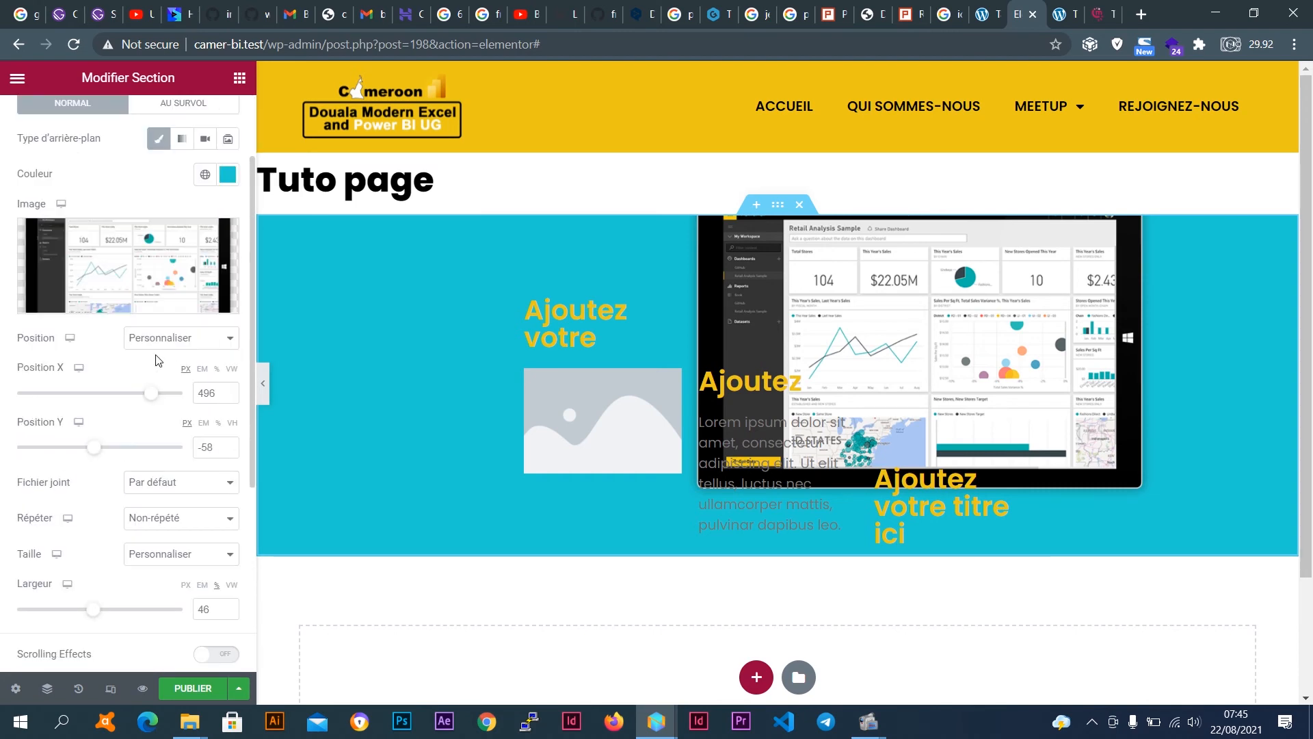
pyautogui.click(183, 139)
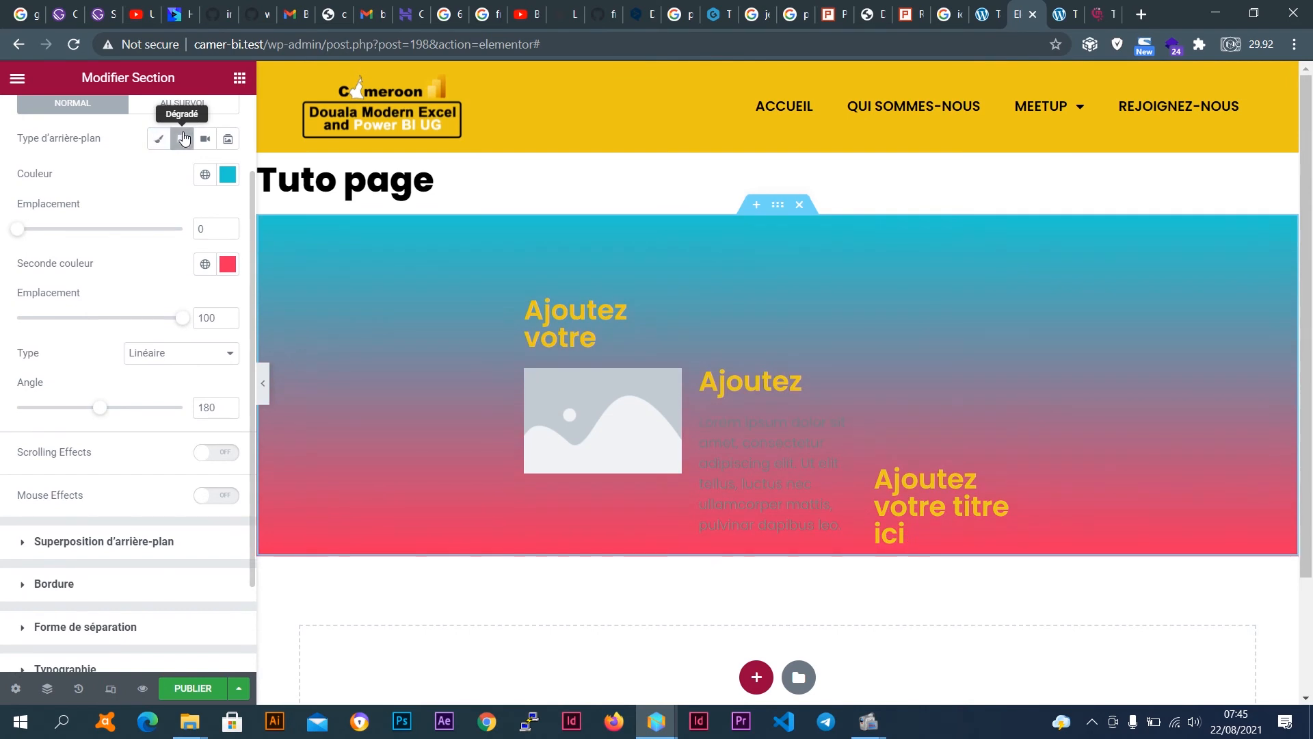
pyautogui.scroll(2, 160, 226)
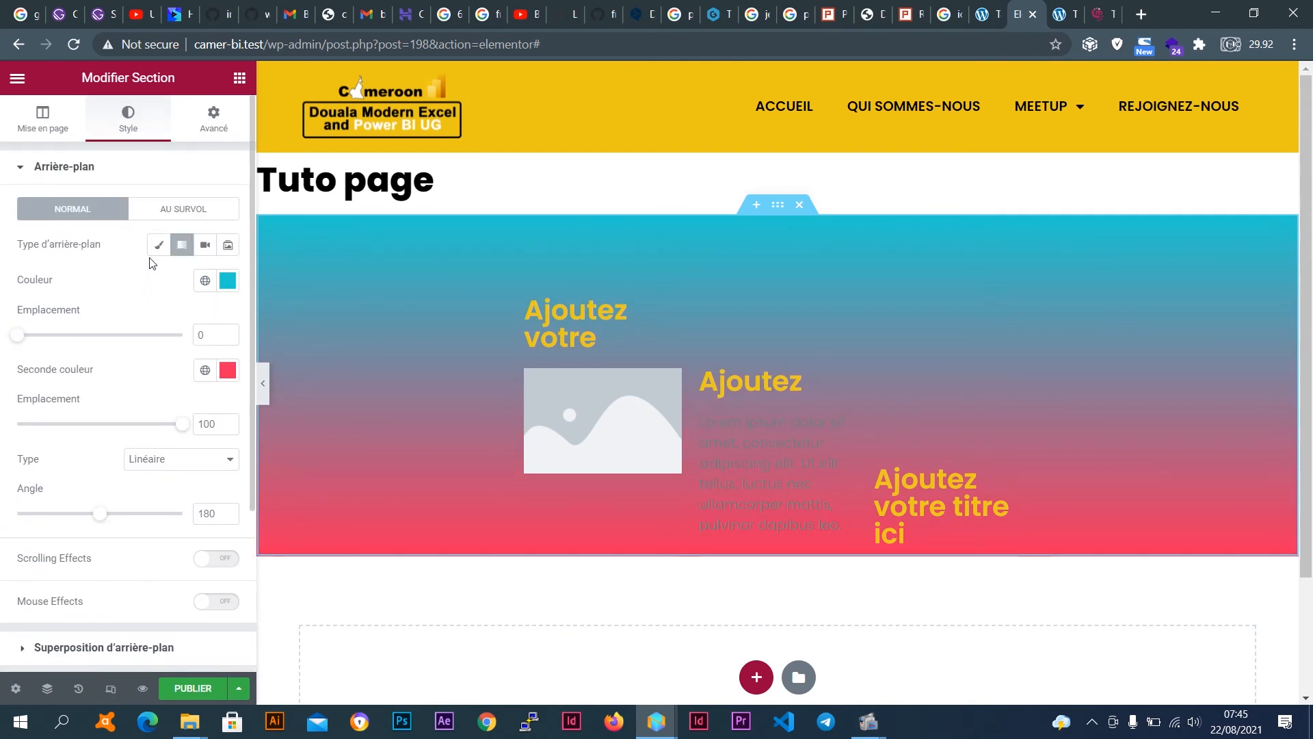
pyautogui.click(160, 246)
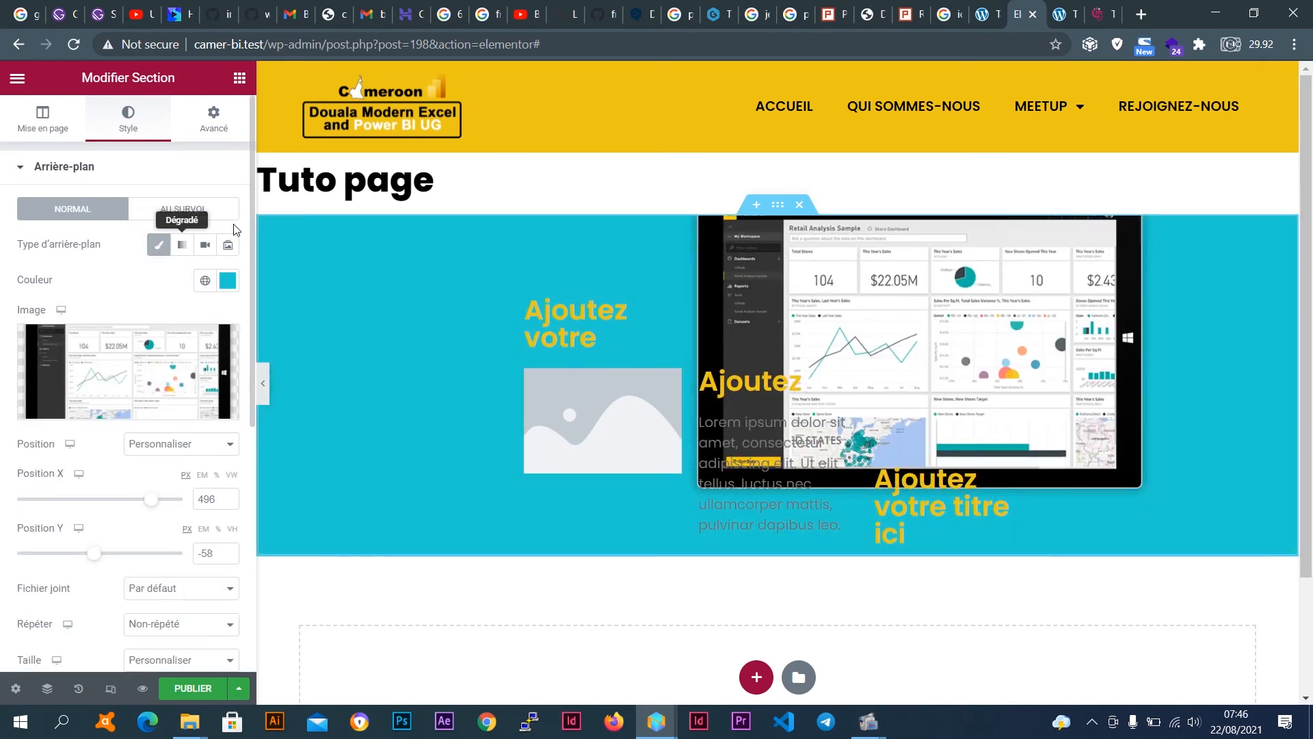
pyautogui.click(176, 249)
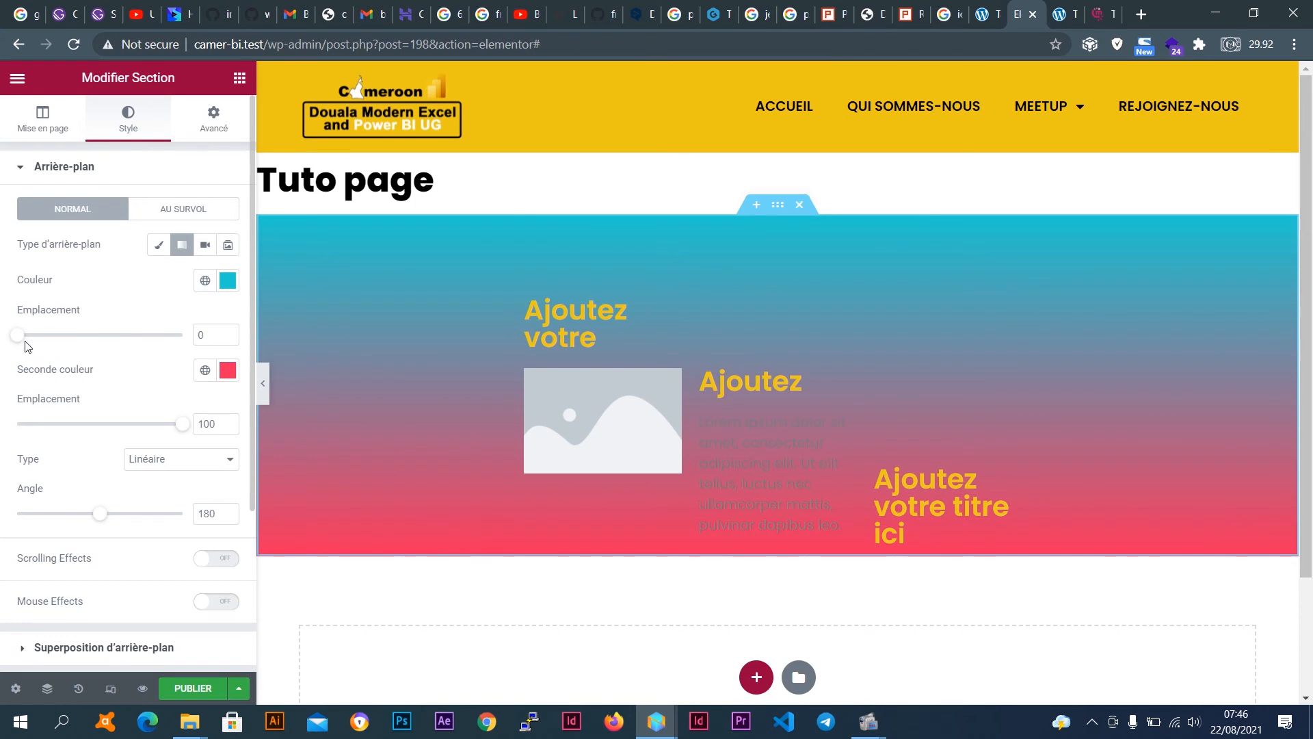
# Try gradient locations of about 61 for the first colour and 45 for the second, and return them to 0 and 100.
pyautogui.moveTo(19, 338); pyautogui.dragTo(123, 357)
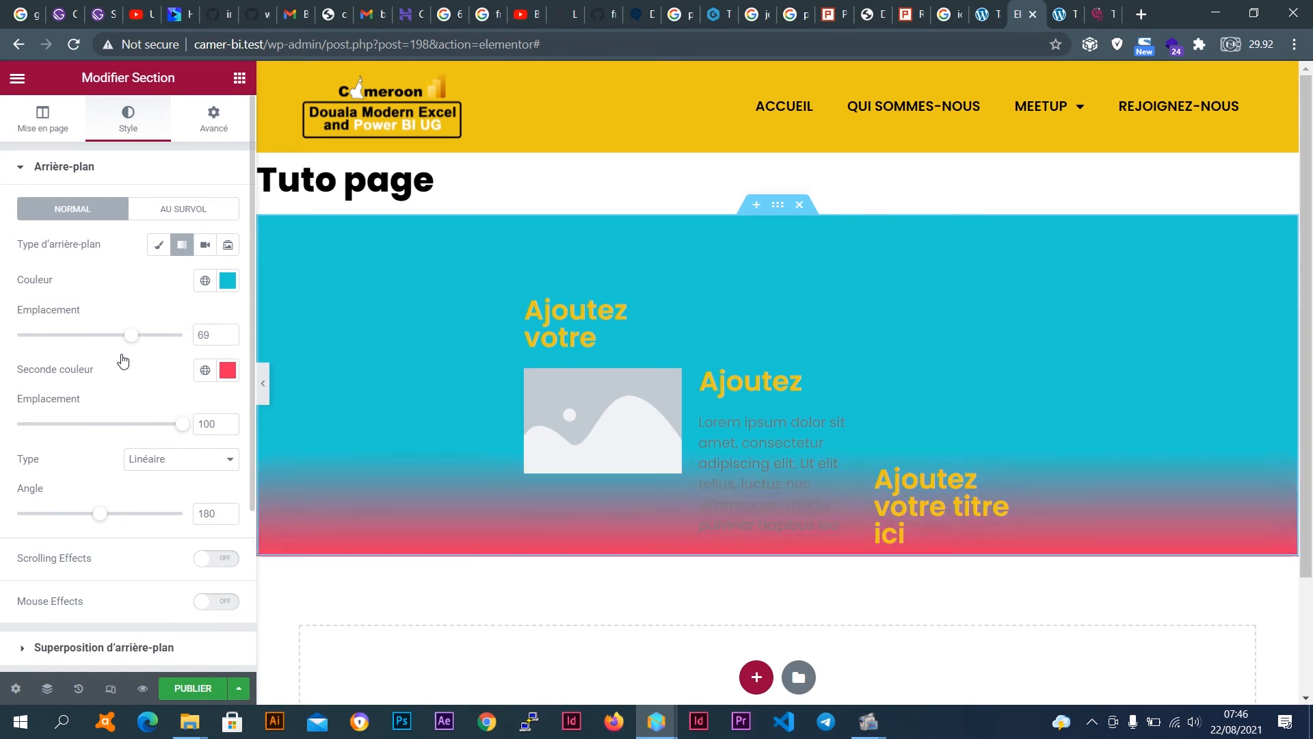
pyautogui.moveTo(181, 432); pyautogui.dragTo(89, 441)
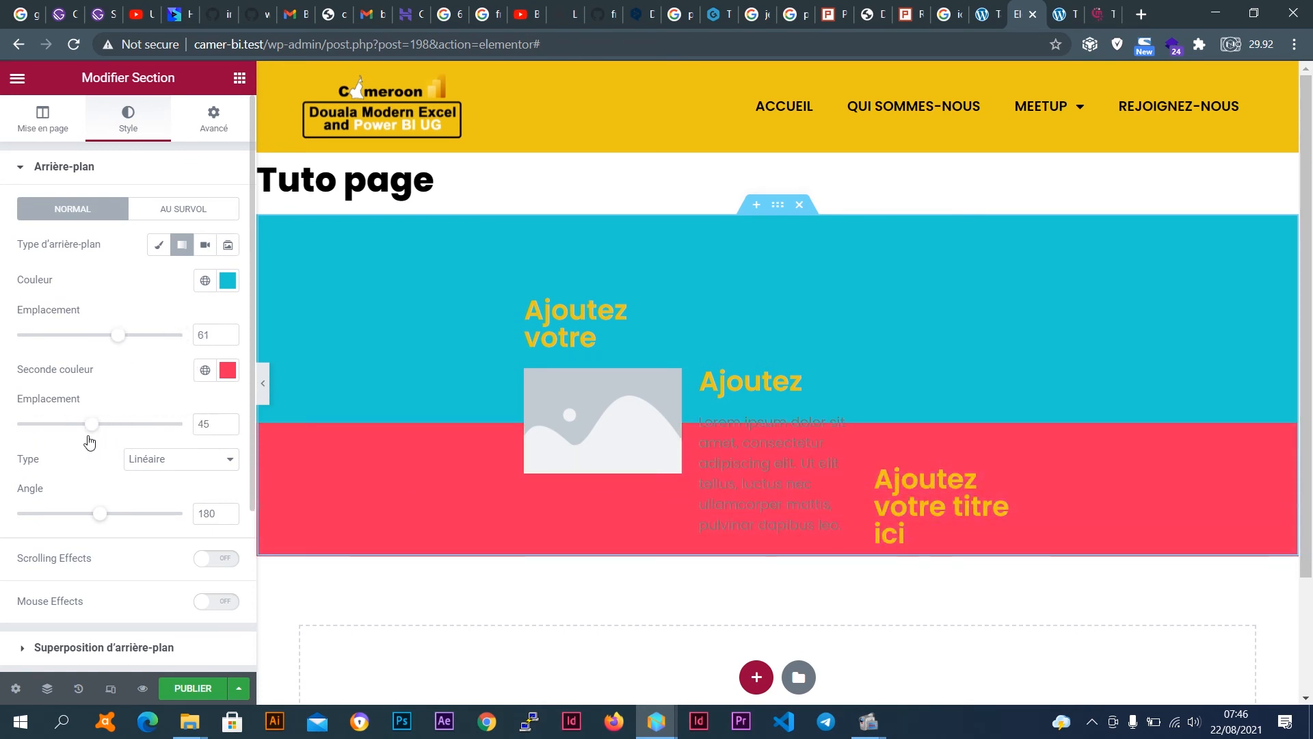
pyautogui.moveTo(113, 337); pyautogui.dragTo(20, 339)
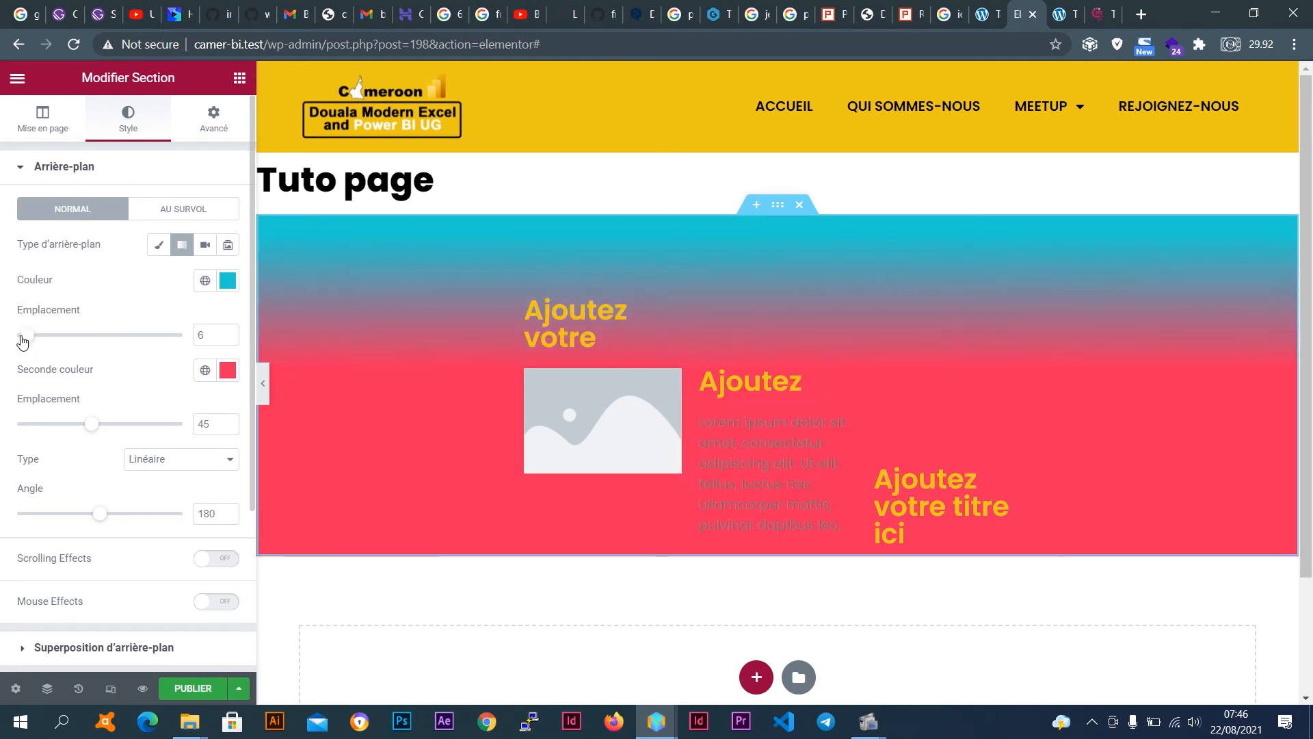
pyautogui.click(94, 424)
pyautogui.moveTo(111, 431); pyautogui.dragTo(193, 428)
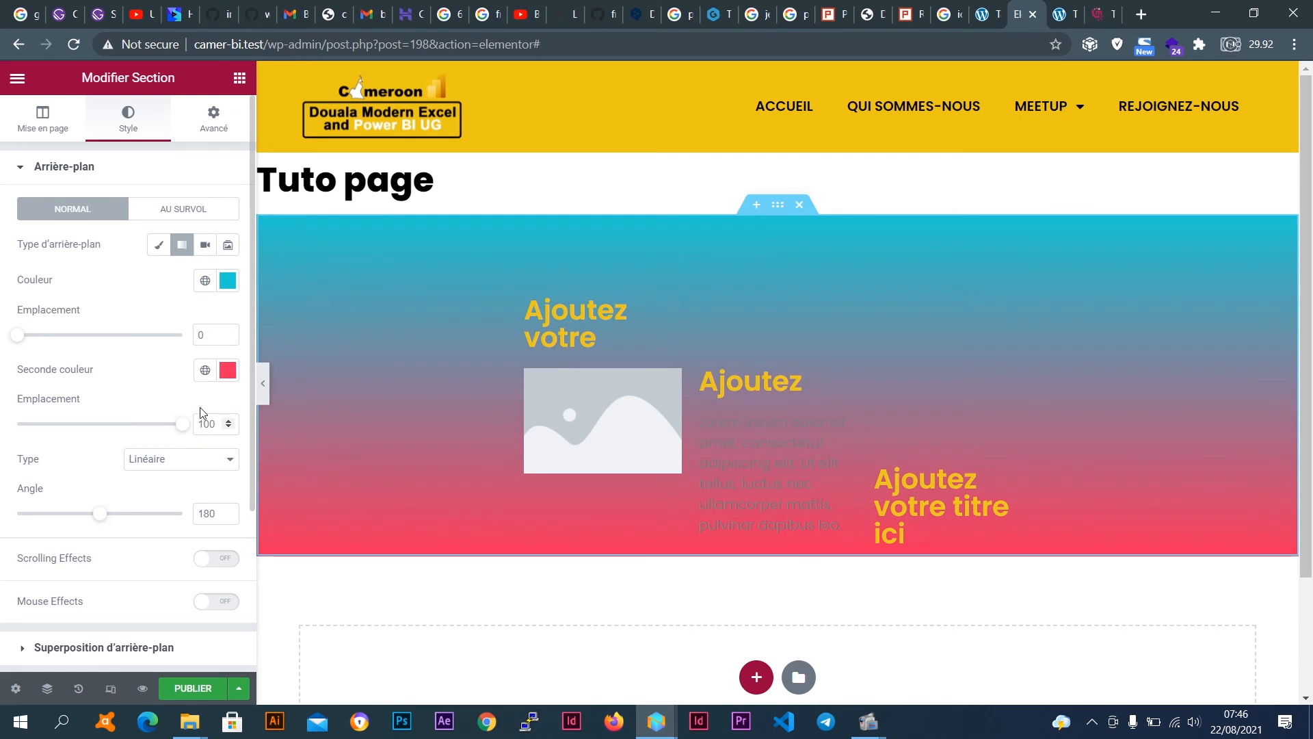
# Set the gradient angle to 160, and try the Radial type with the Centre centré position before returning to Linéaire.
pyautogui.moveTo(106, 515)
pyautogui.mouseDown()
pyautogui.moveTo(194, 524)
pyautogui.moveTo(89, 521)
pyautogui.moveTo(99, 514)
pyautogui.mouseUp()
pyautogui.click(171, 458)
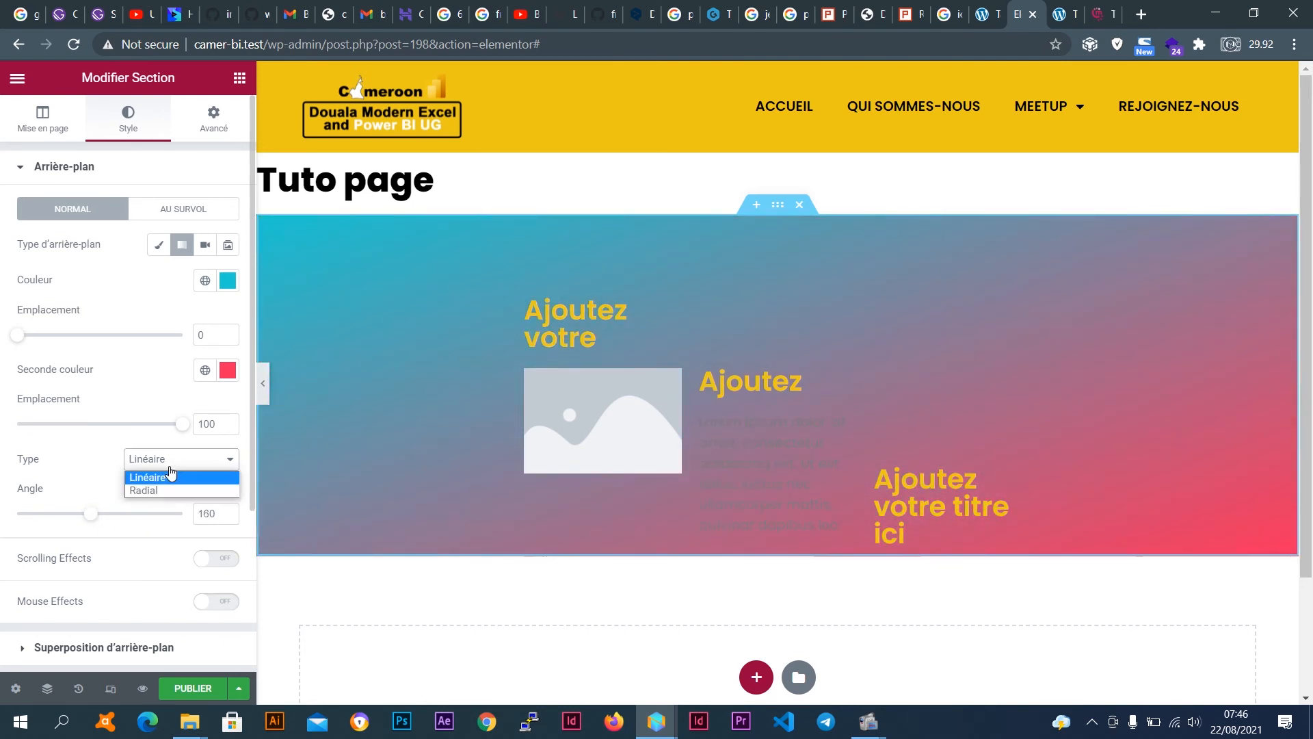
pyautogui.click(170, 490)
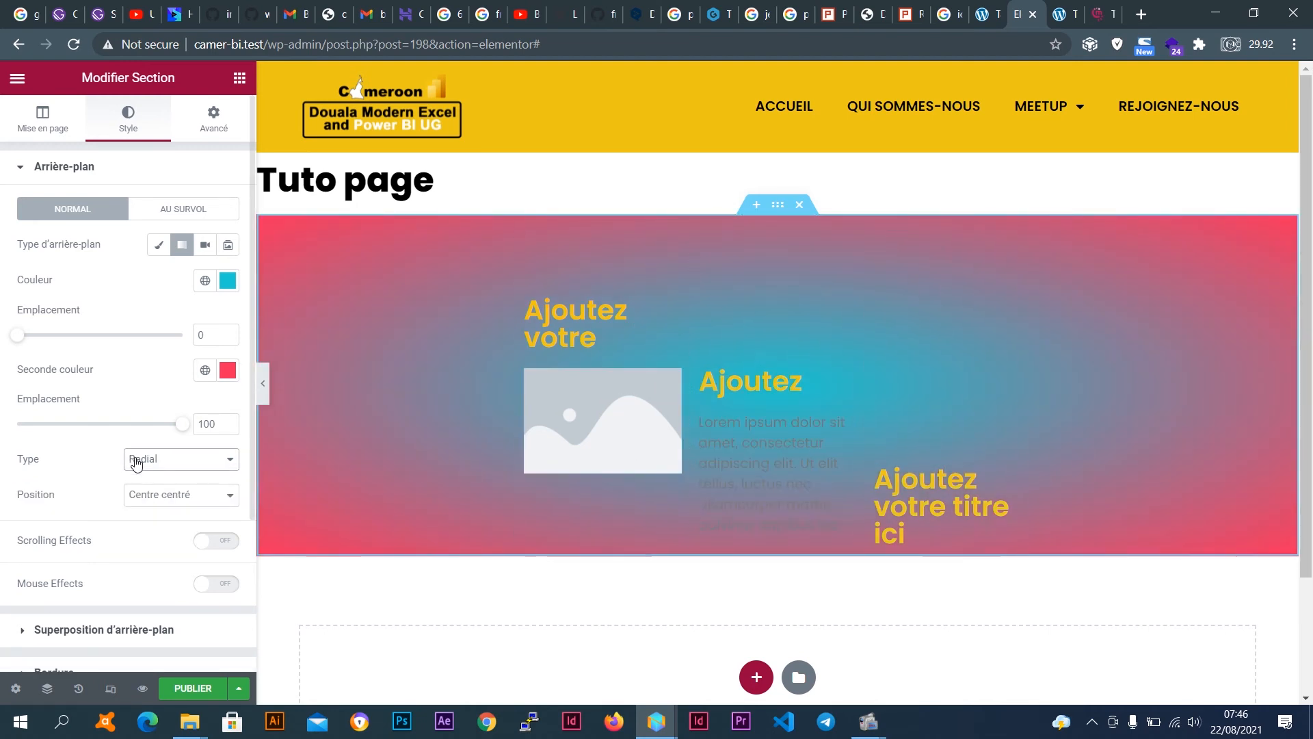
pyautogui.moveTo(184, 425); pyautogui.dragTo(208, 451)
pyautogui.click(208, 491)
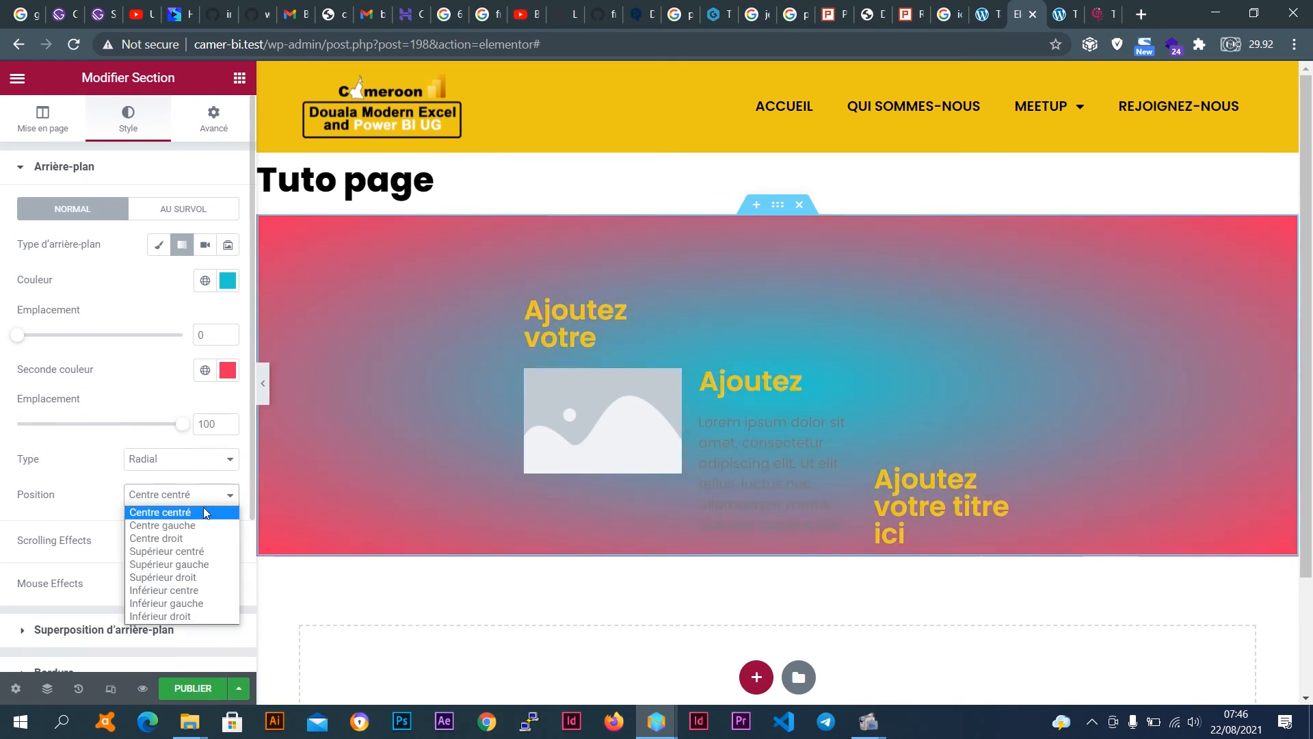
pyautogui.click(205, 509)
pyautogui.click(200, 462)
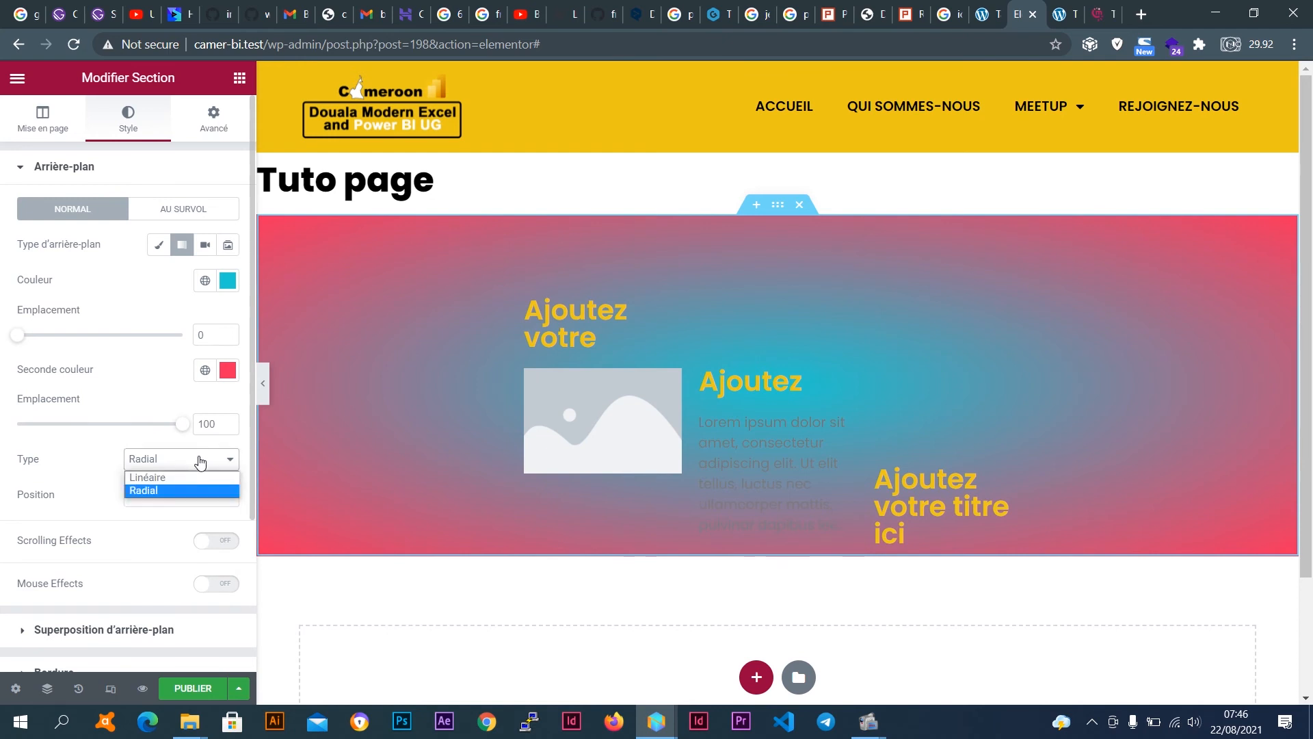
pyautogui.click(199, 473)
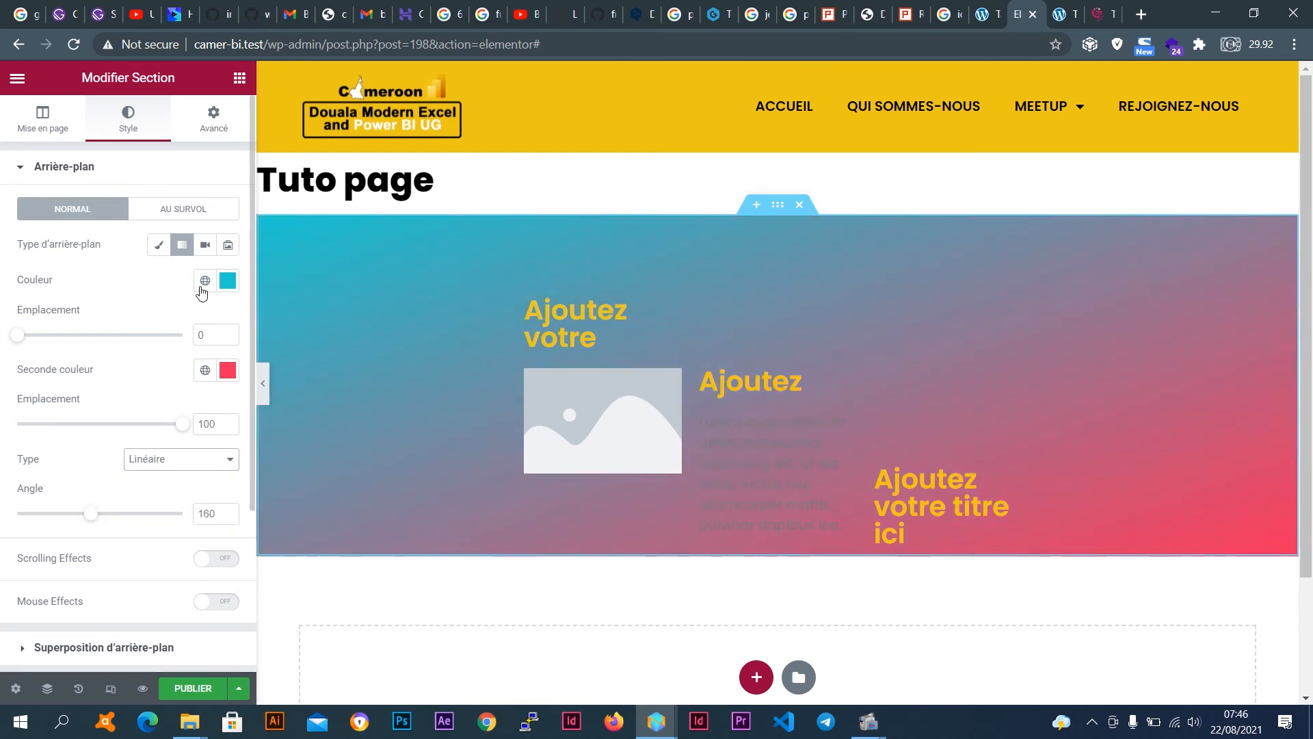
# Look over the remaining style settings, including Superposition d'arrière-plan, and return to the Arrière-plan settings.
pyautogui.moveTo(250, 299); pyautogui.dragTo(253, 459)
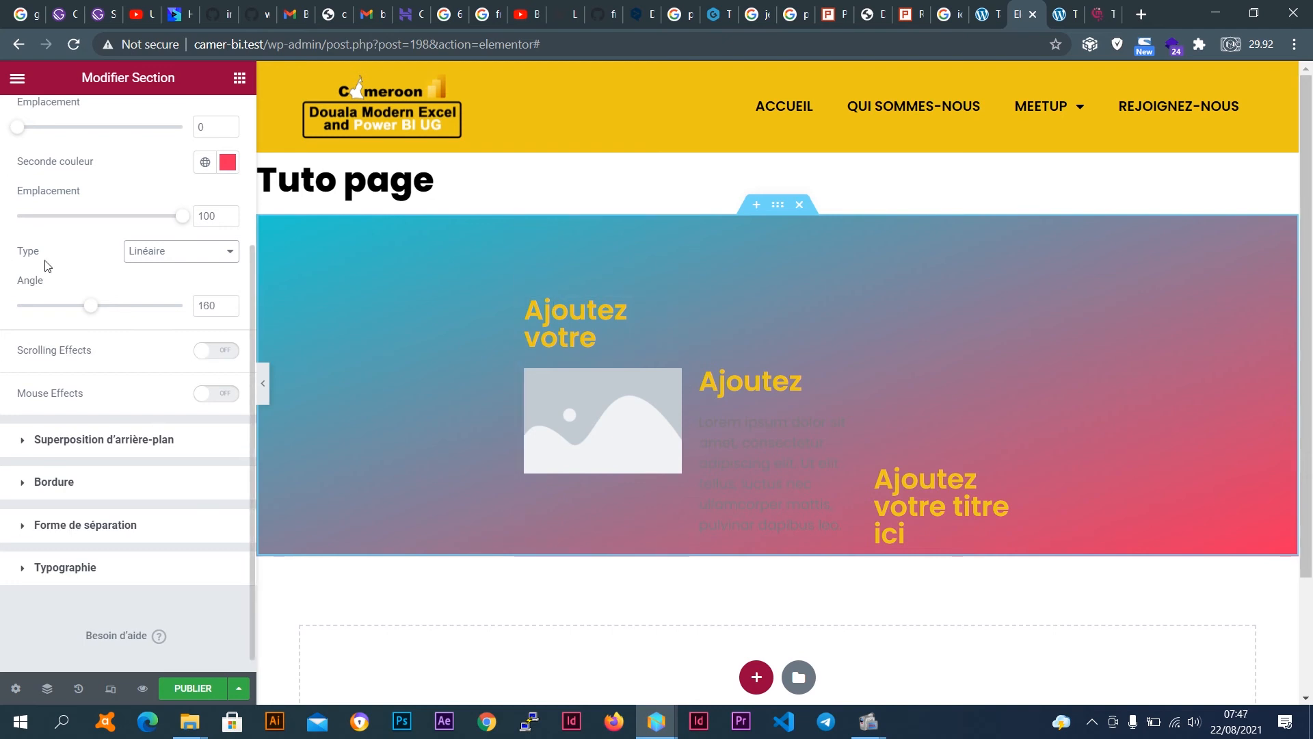
pyautogui.scroll(3, 45, 266)
pyautogui.scroll(-1, 45, 265)
pyautogui.scroll(-1, 45, 265)
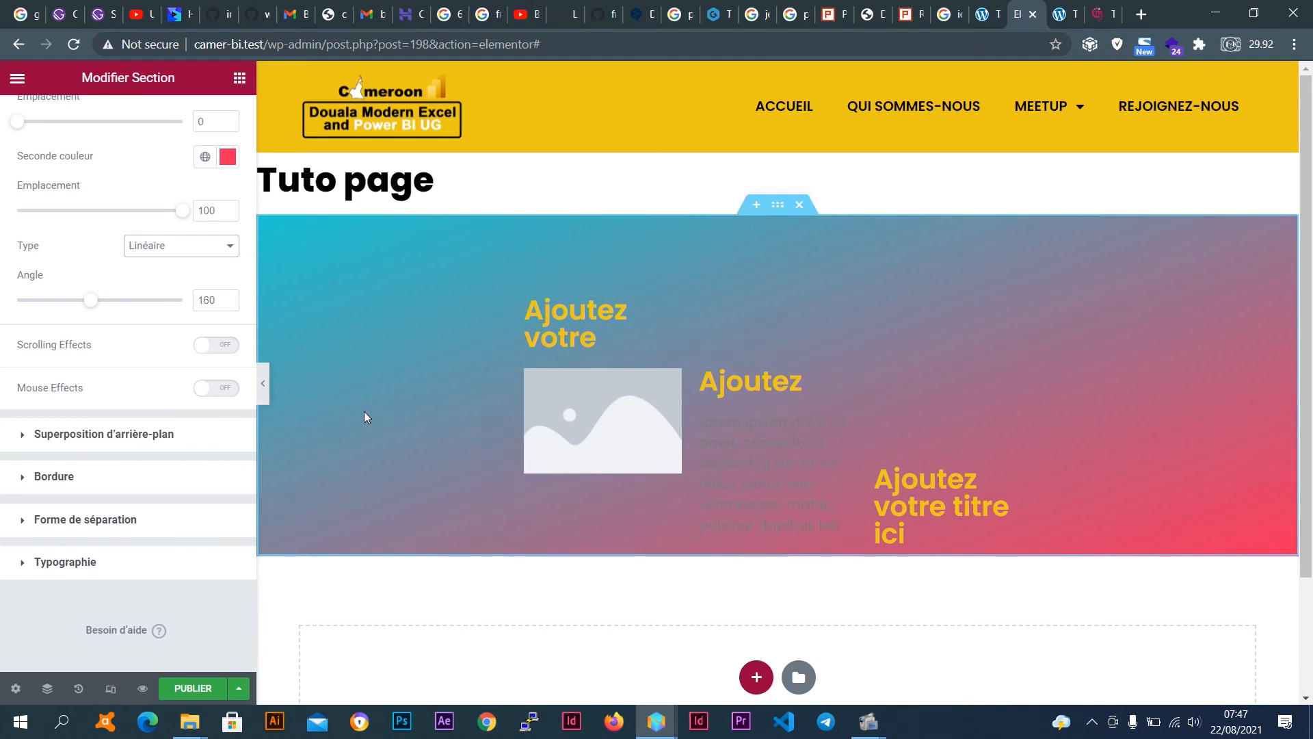
pyautogui.click(77, 441)
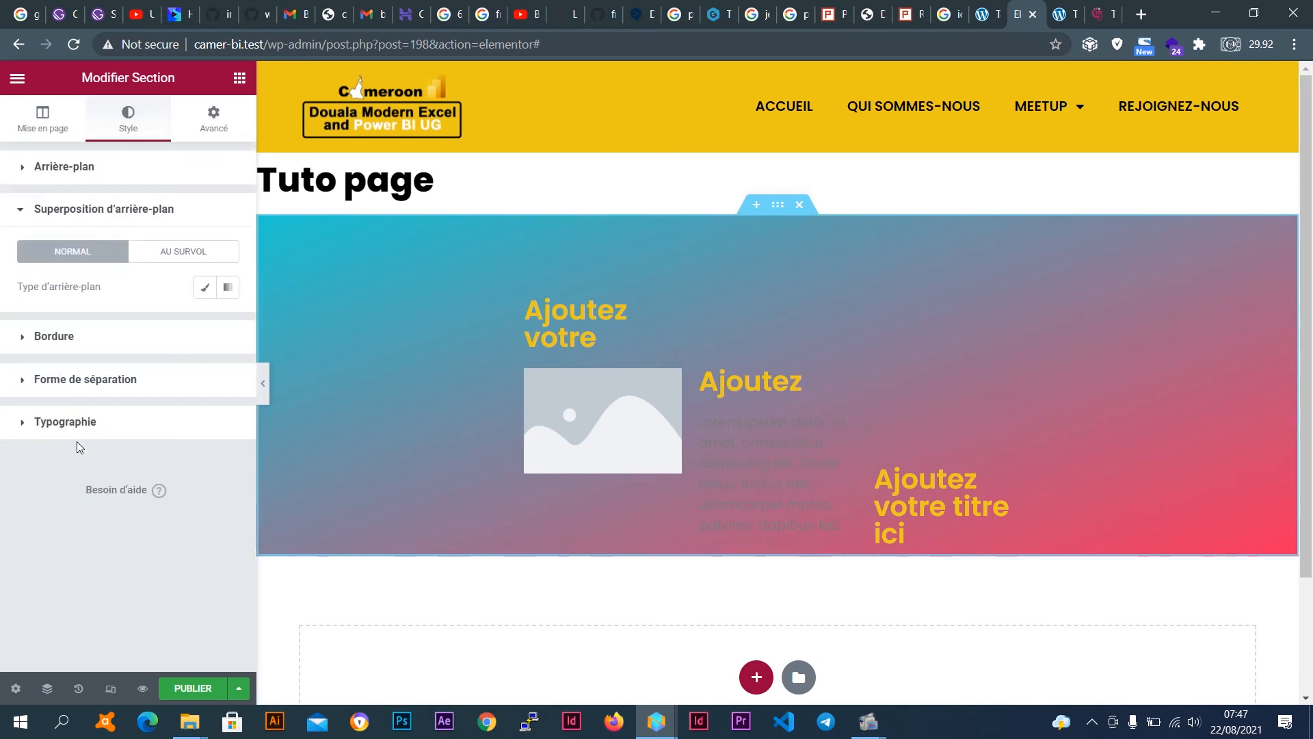
pyautogui.click(125, 170)
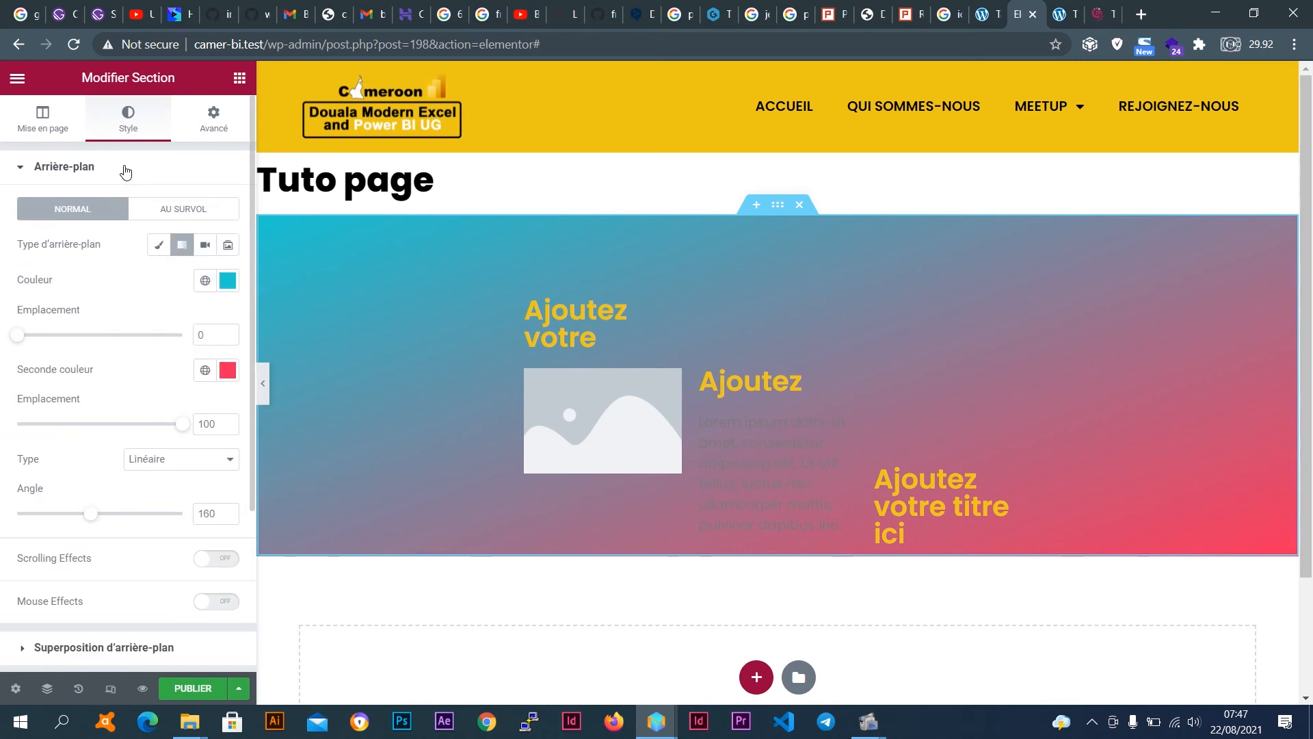
# Set the section's background type to video and copy the address of the open YouTube video about building a React-based WordPress theme.
pyautogui.click(205, 250)
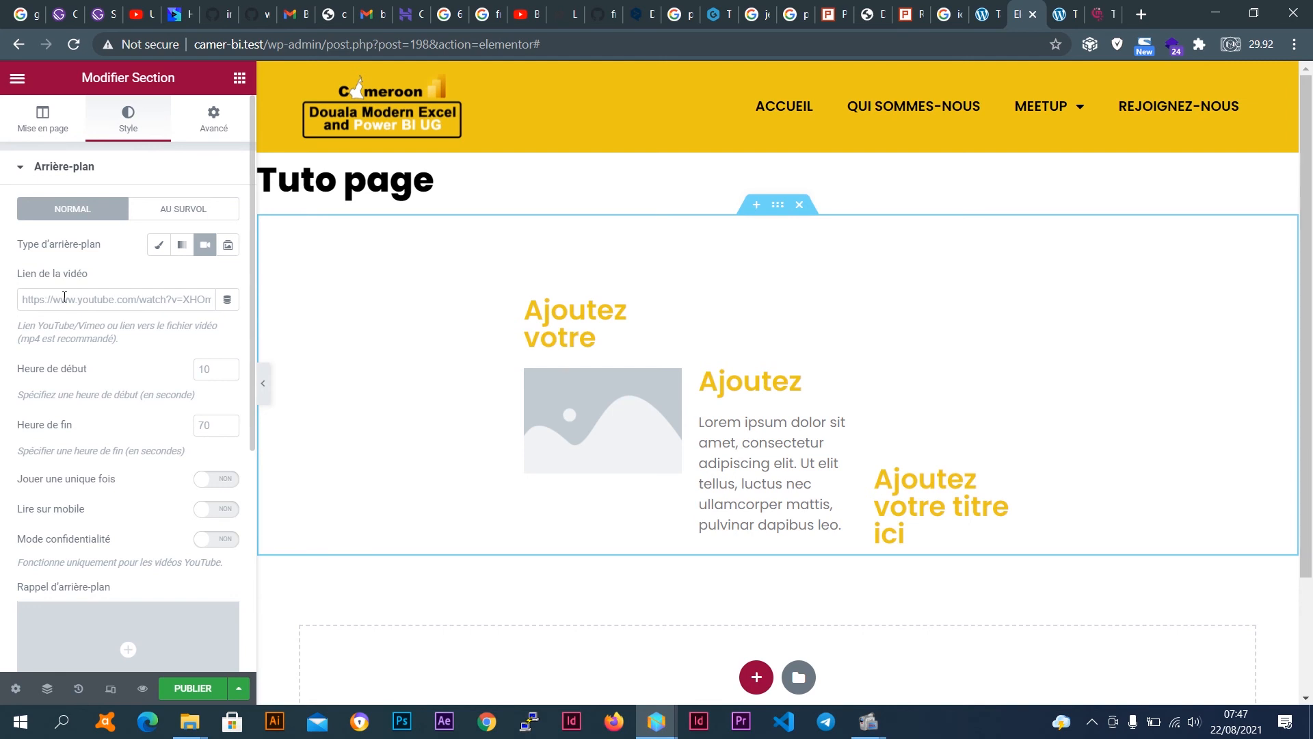
pyautogui.click(177, 305)
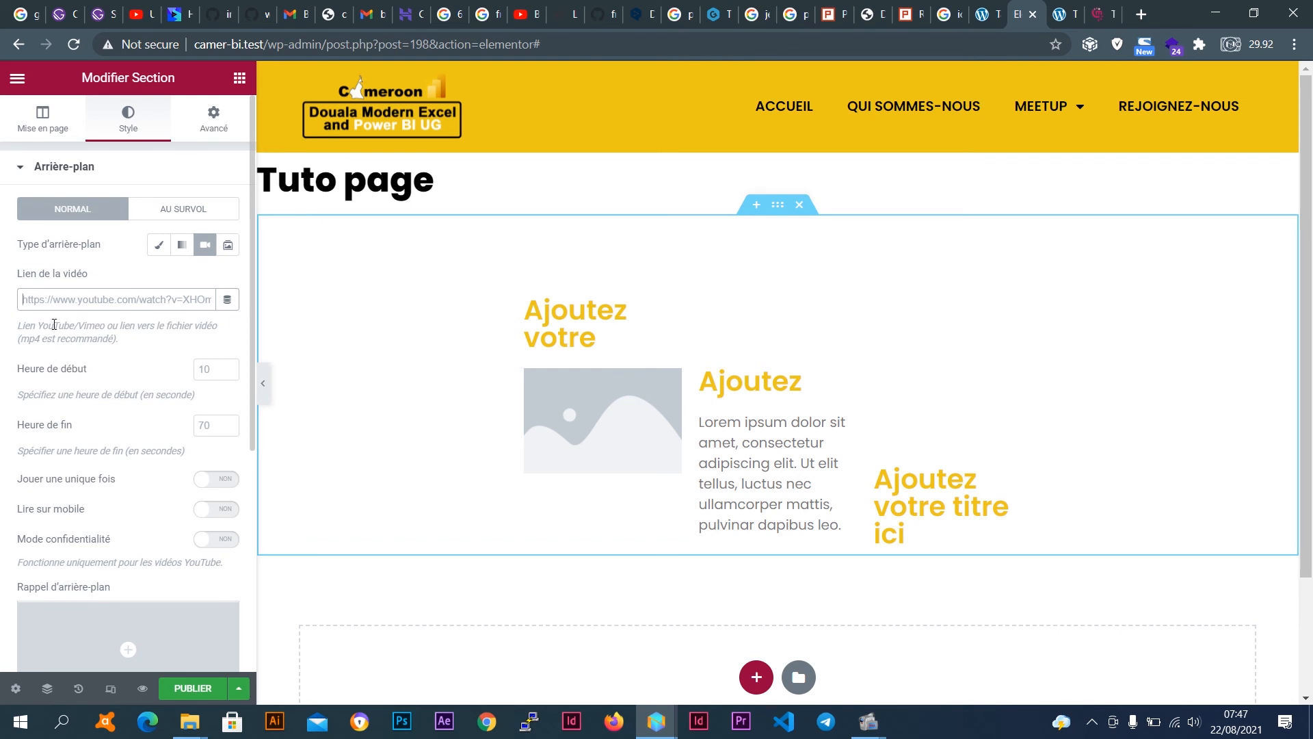
pyautogui.click(518, 14)
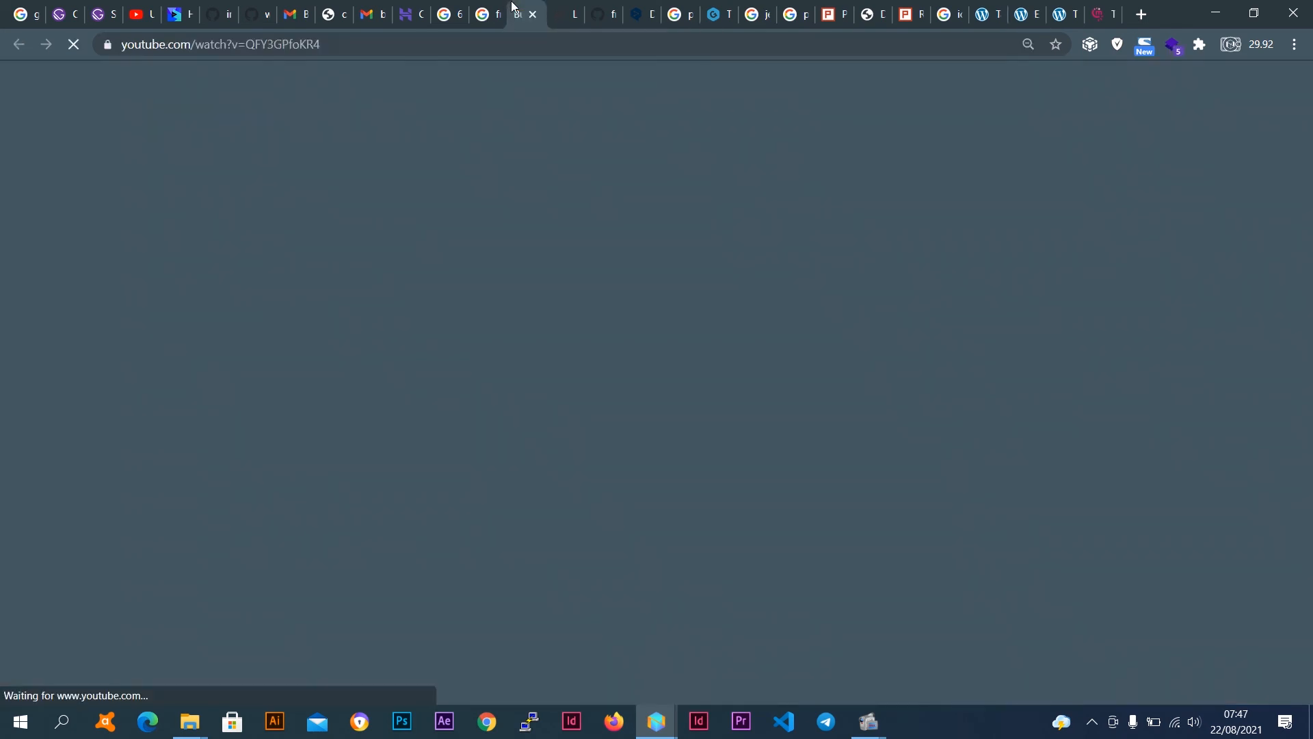
pyautogui.moveTo(358, 37); pyautogui.dragTo(156, 51)
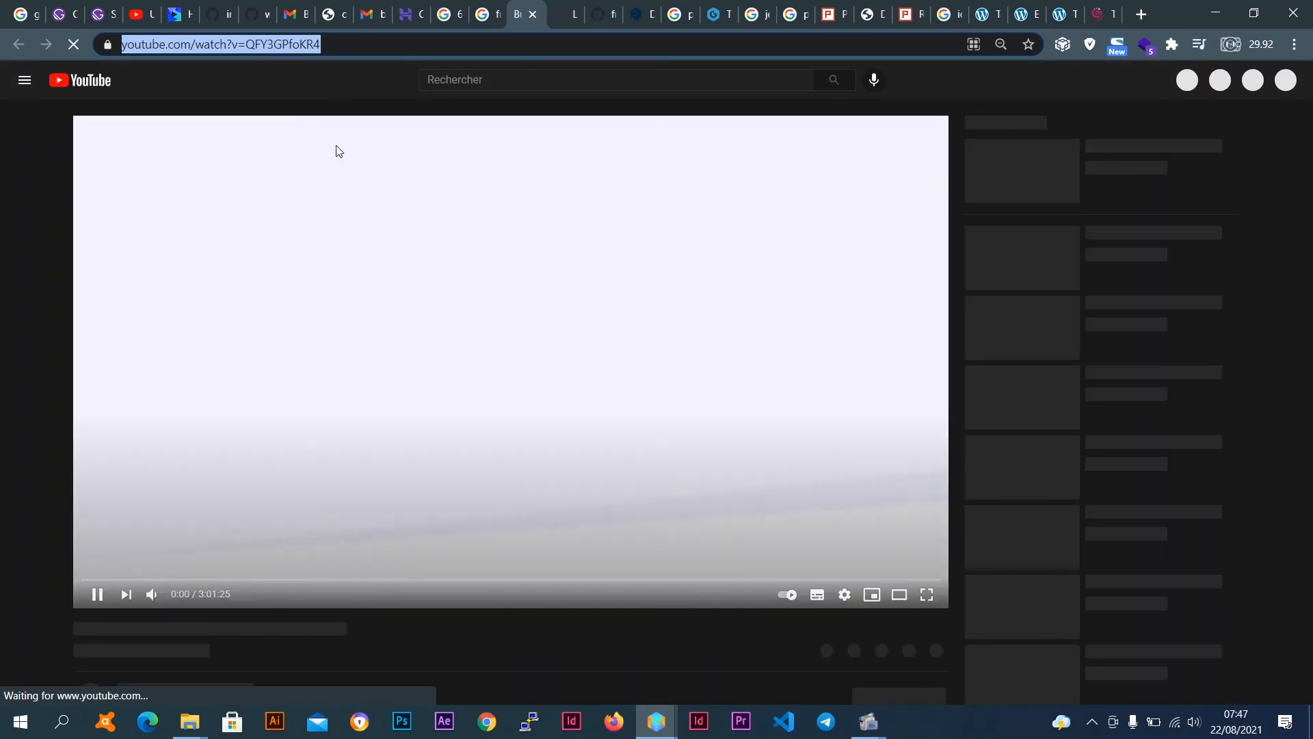
pyautogui.click(92, 595)
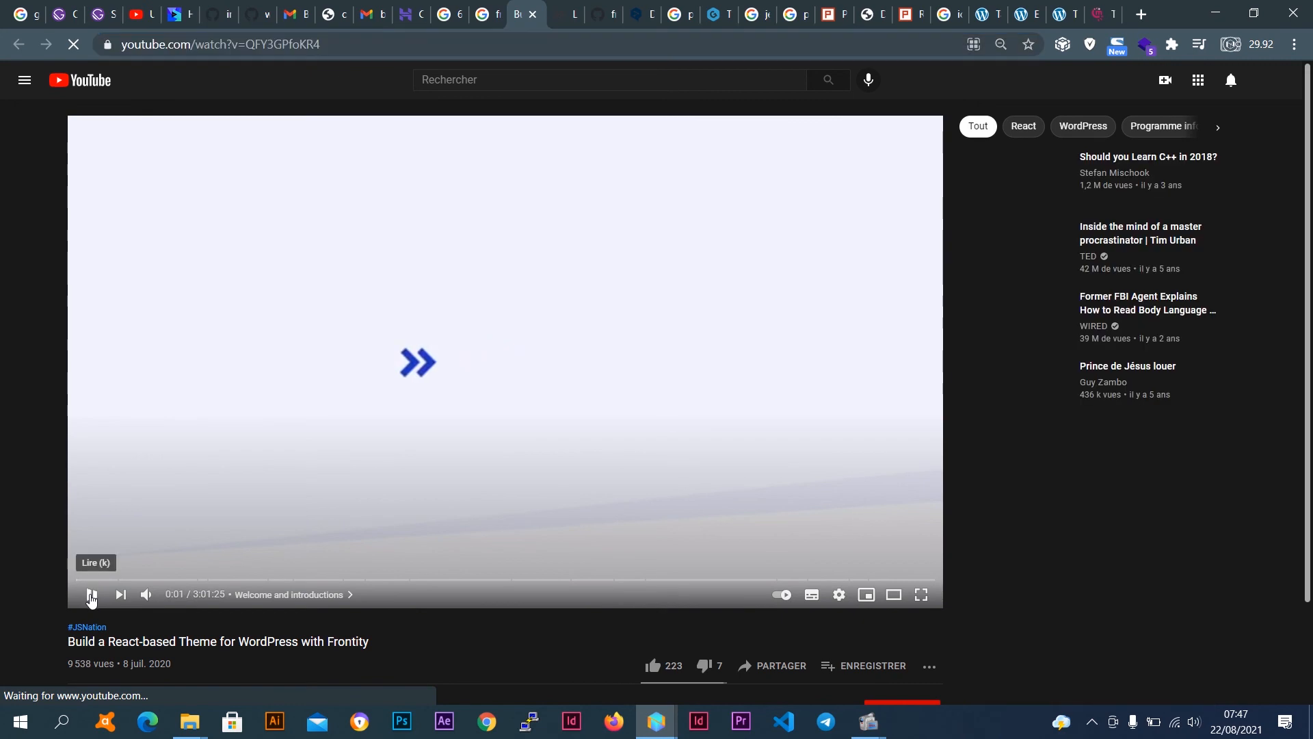
pyautogui.click(1041, 7)
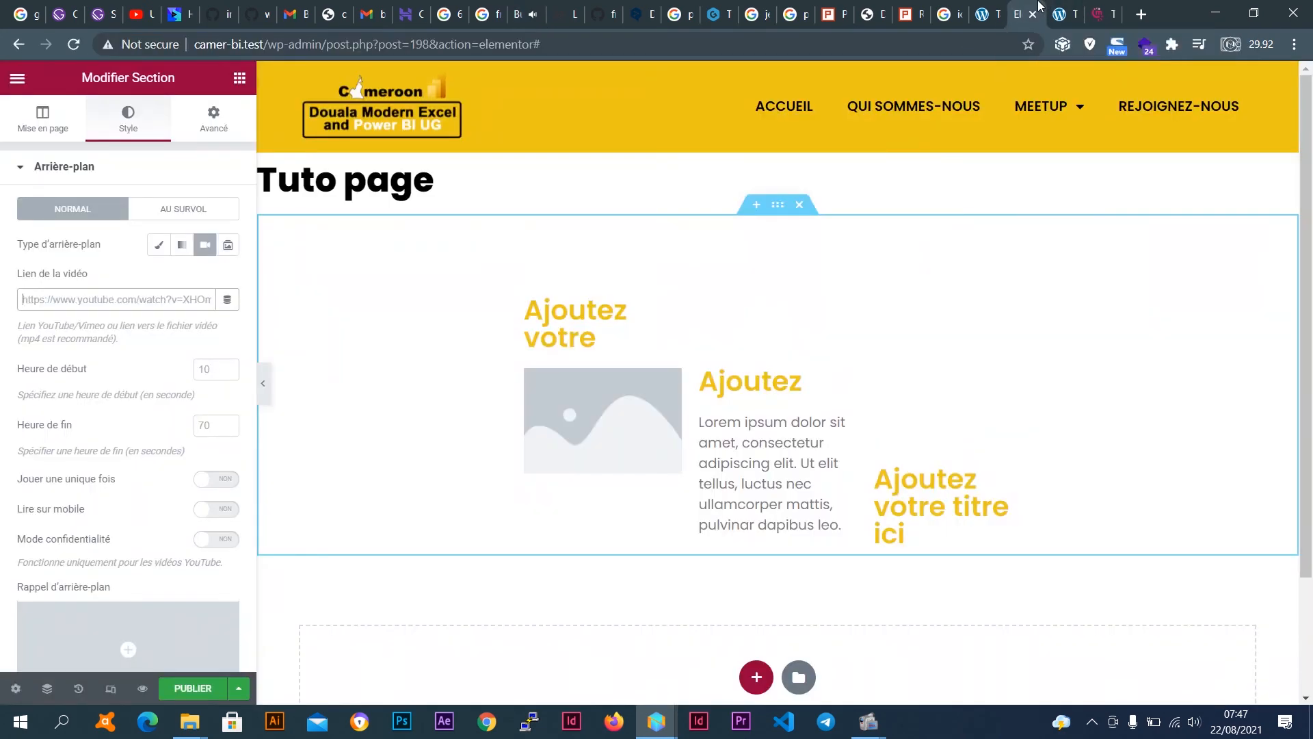
pyautogui.click(163, 294)
pyautogui.write('https://www.youtube.com/watch?v=QFY3GPfoKR4')
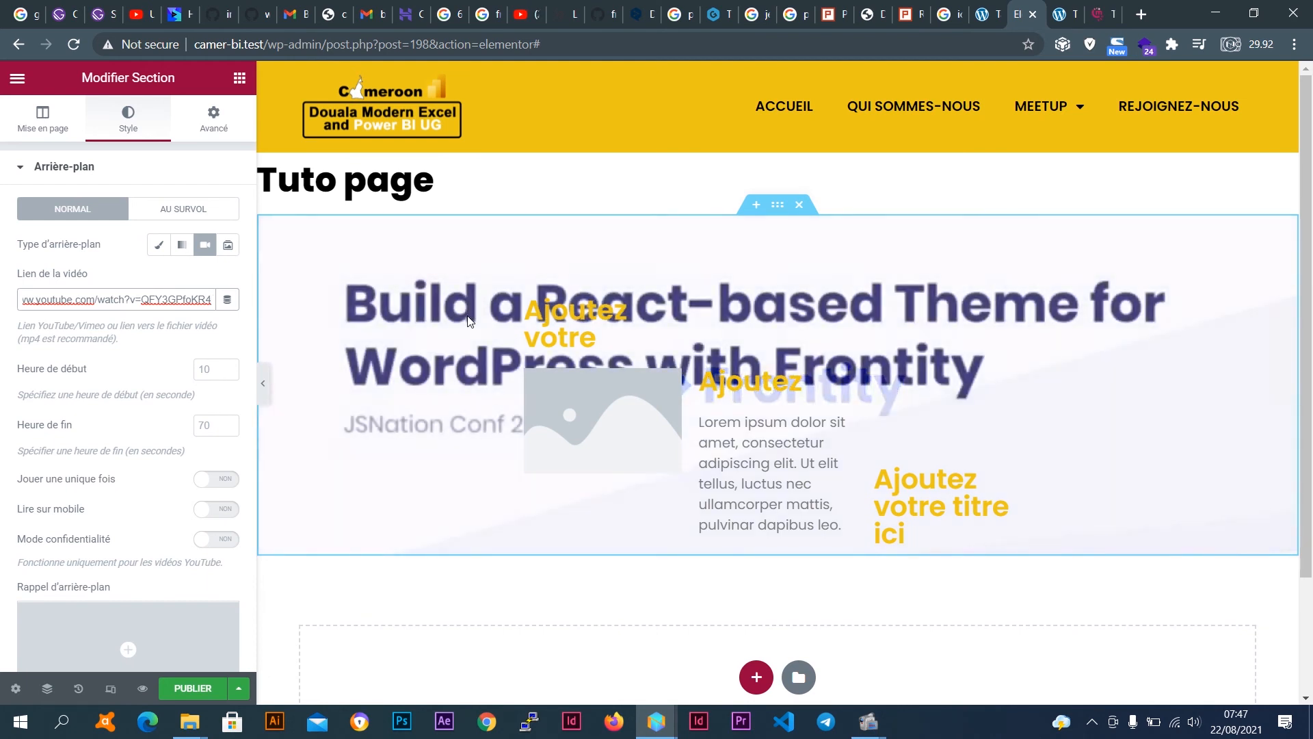
# Change the background type to slideshow and upload formation-graphisme-1200x800.jpg and maxresdefault.jpg from the FORMATION folder into its gallery media library.
pyautogui.click(232, 249)
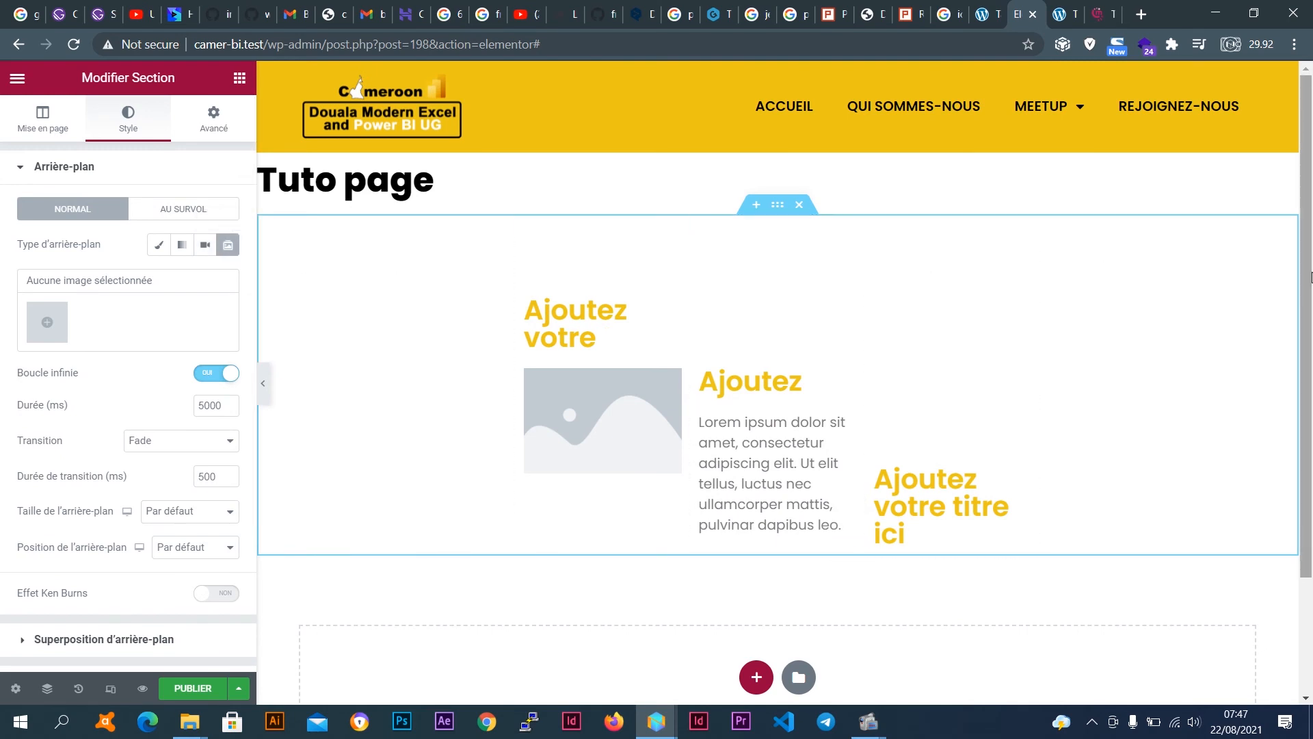
pyautogui.click(47, 322)
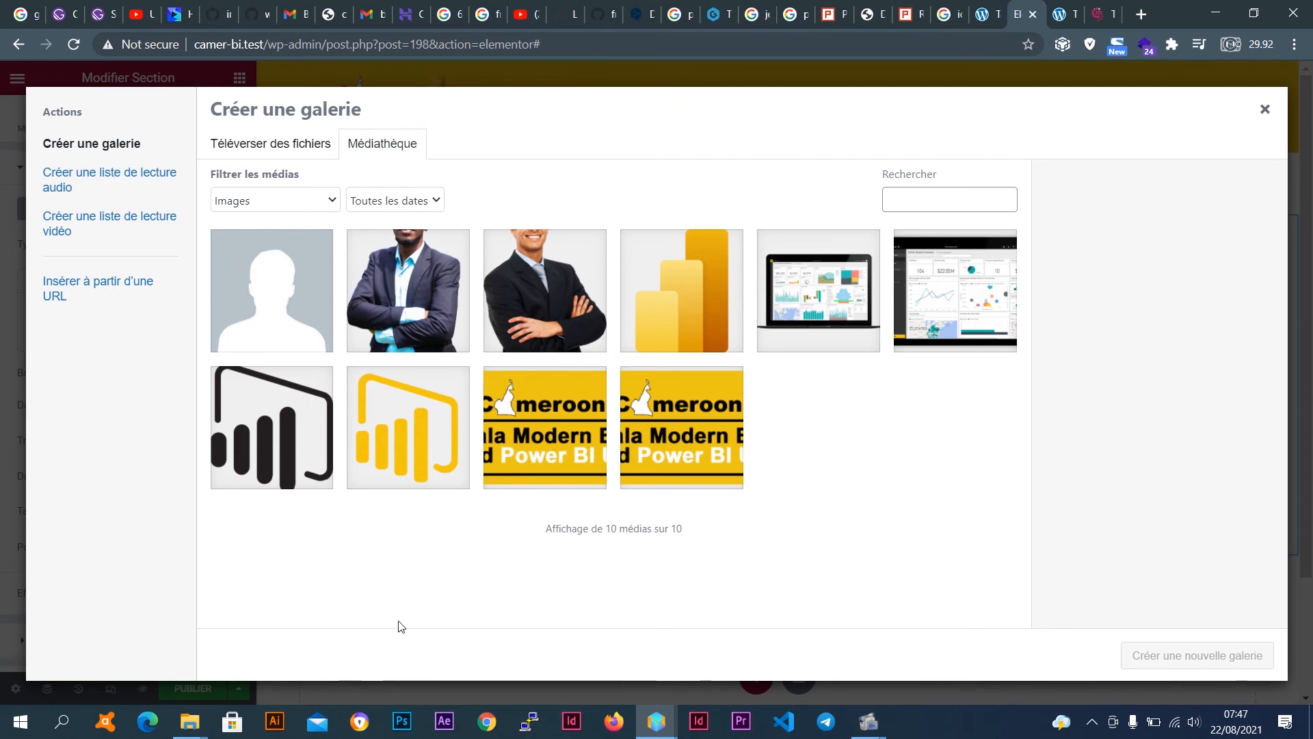
pyautogui.moveTo(193, 722)
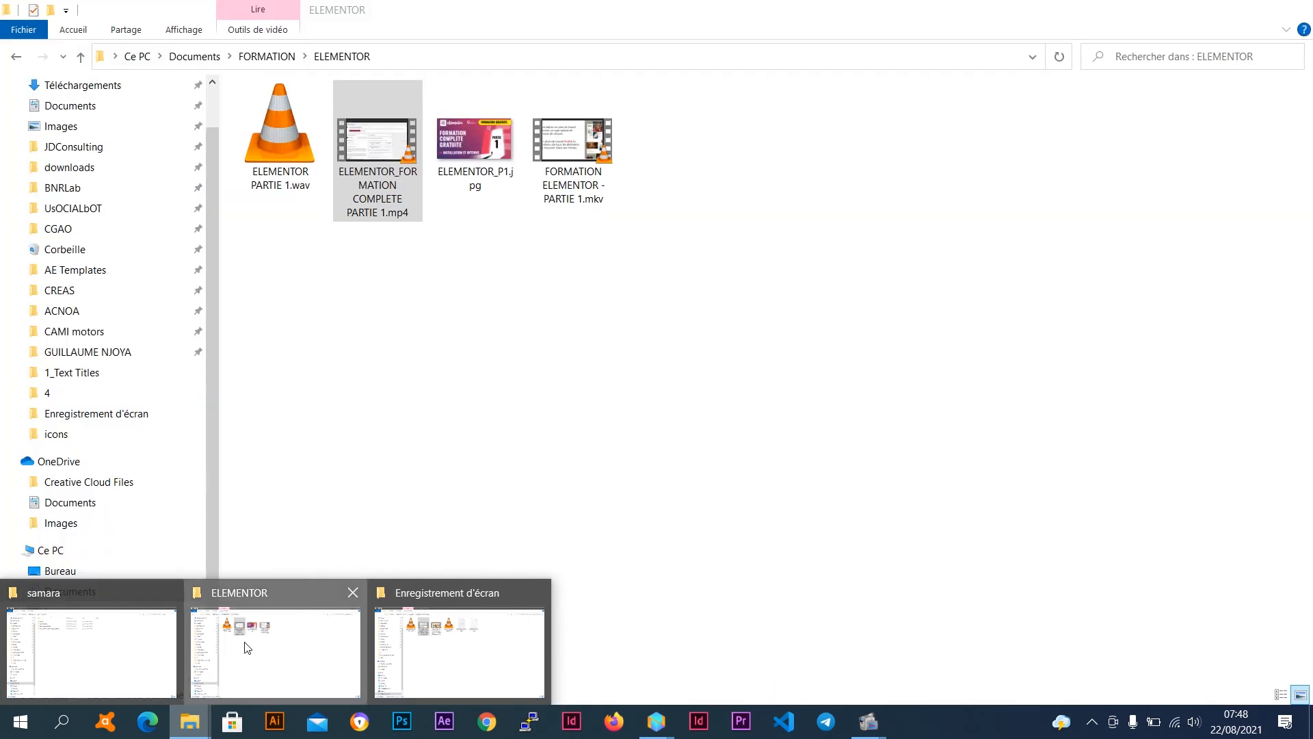
pyautogui.click(247, 648)
pyautogui.click(271, 60)
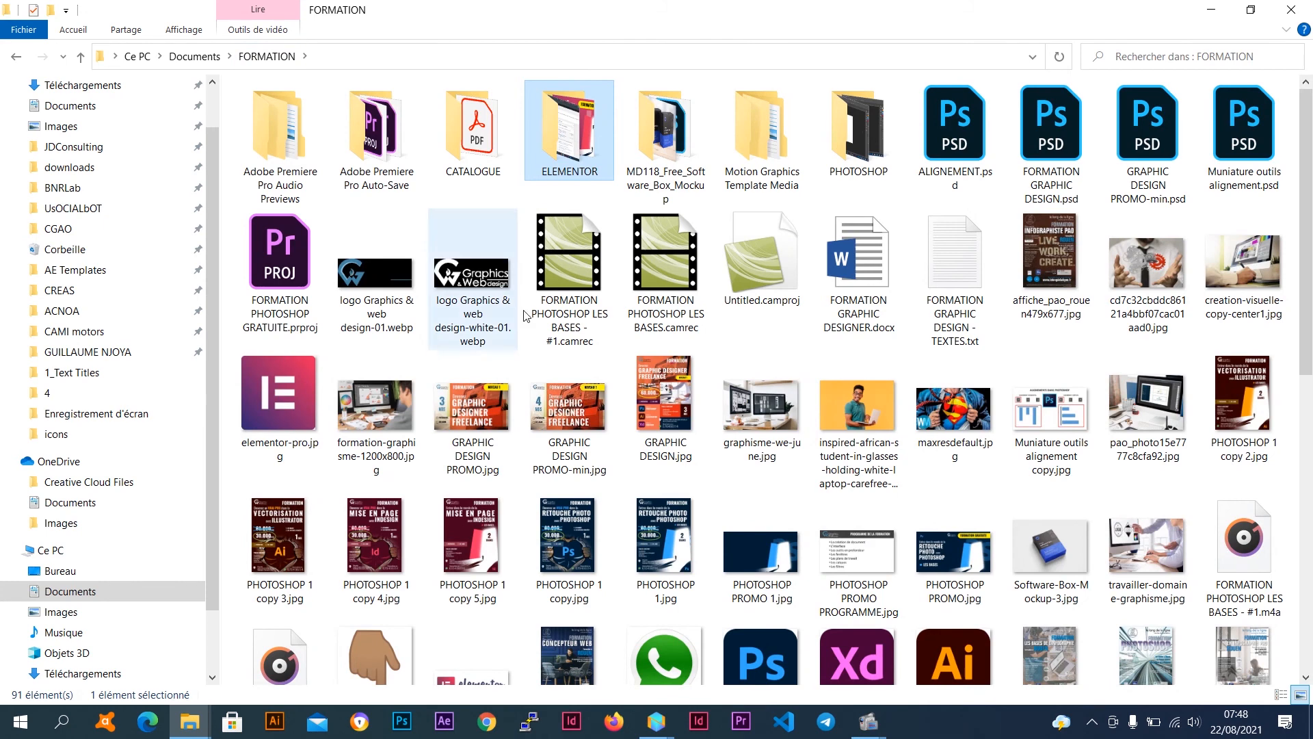
pyautogui.click(390, 422)
pyautogui.keyDown('ctrl'); pyautogui.click(989, 431); pyautogui.keyUp('ctrl')
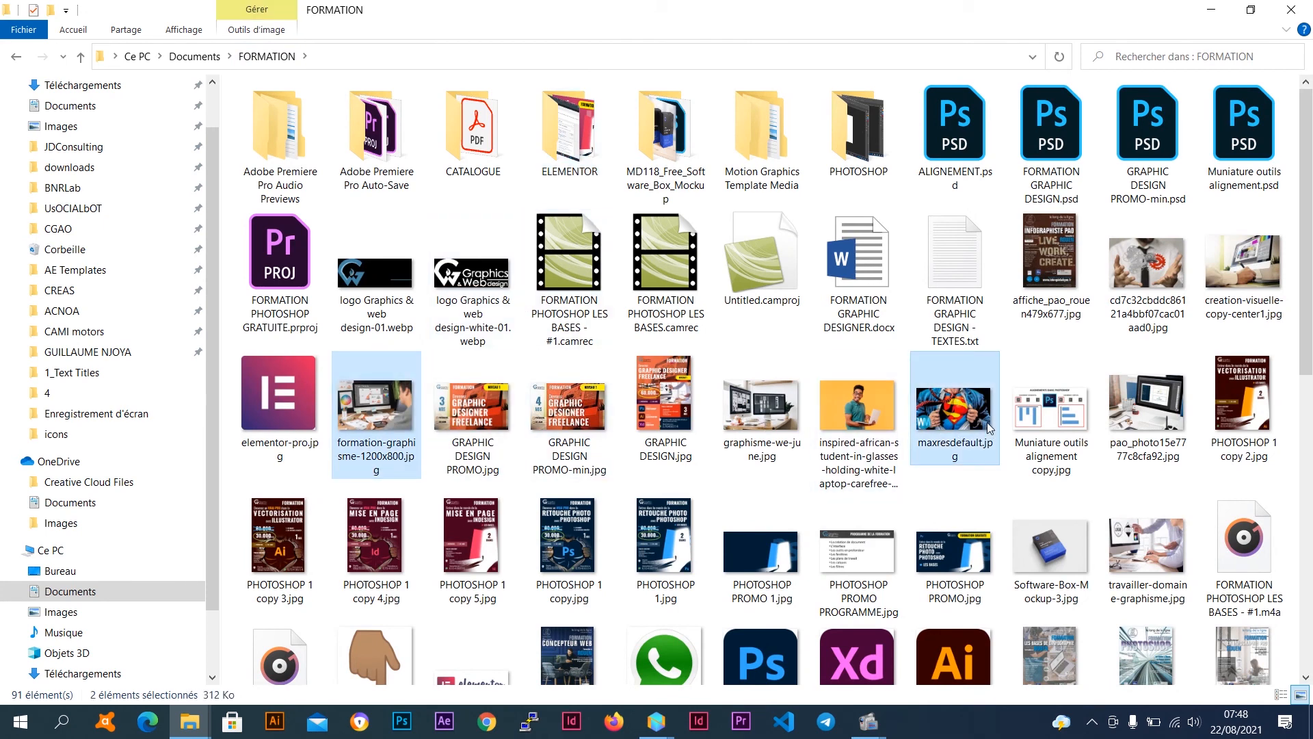
pyautogui.moveTo(968, 414); pyautogui.dragTo(593, 337)
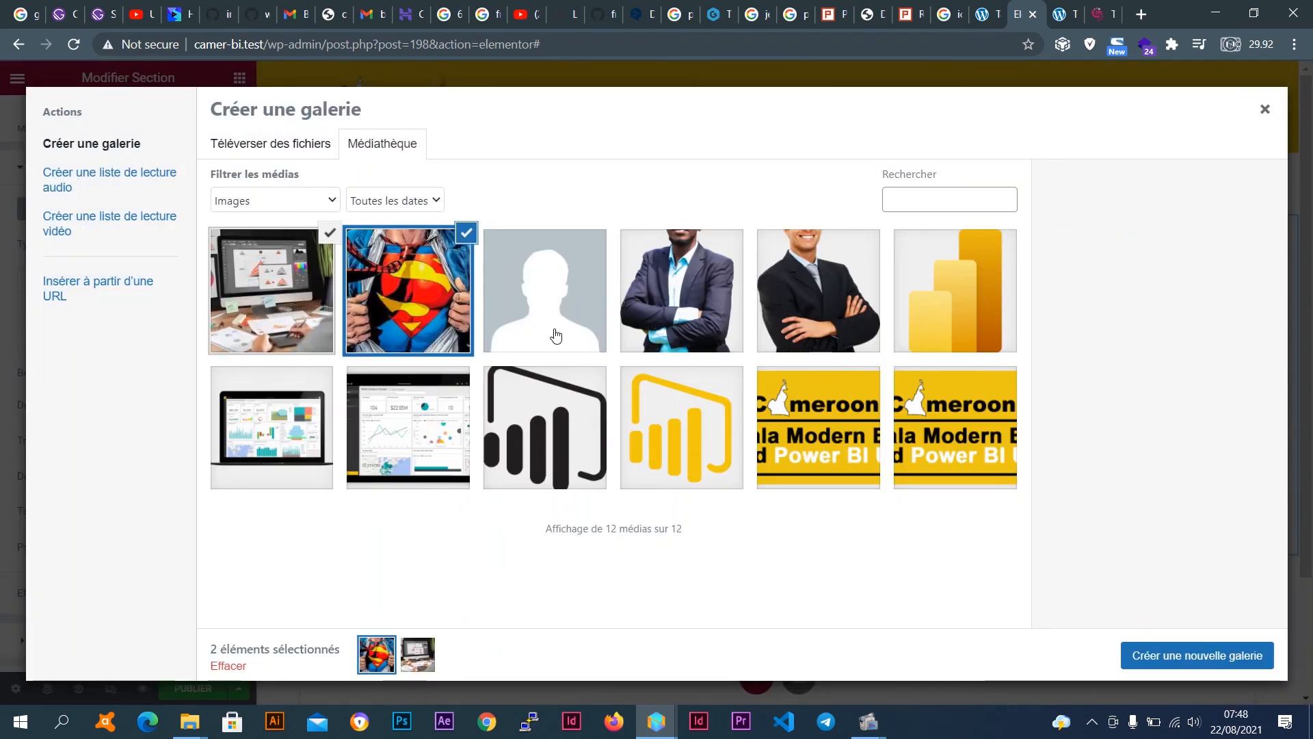
# Create and insert the gallery from the two selected images, and set the slide duration to 2000 ms.
pyautogui.click(1195, 658)
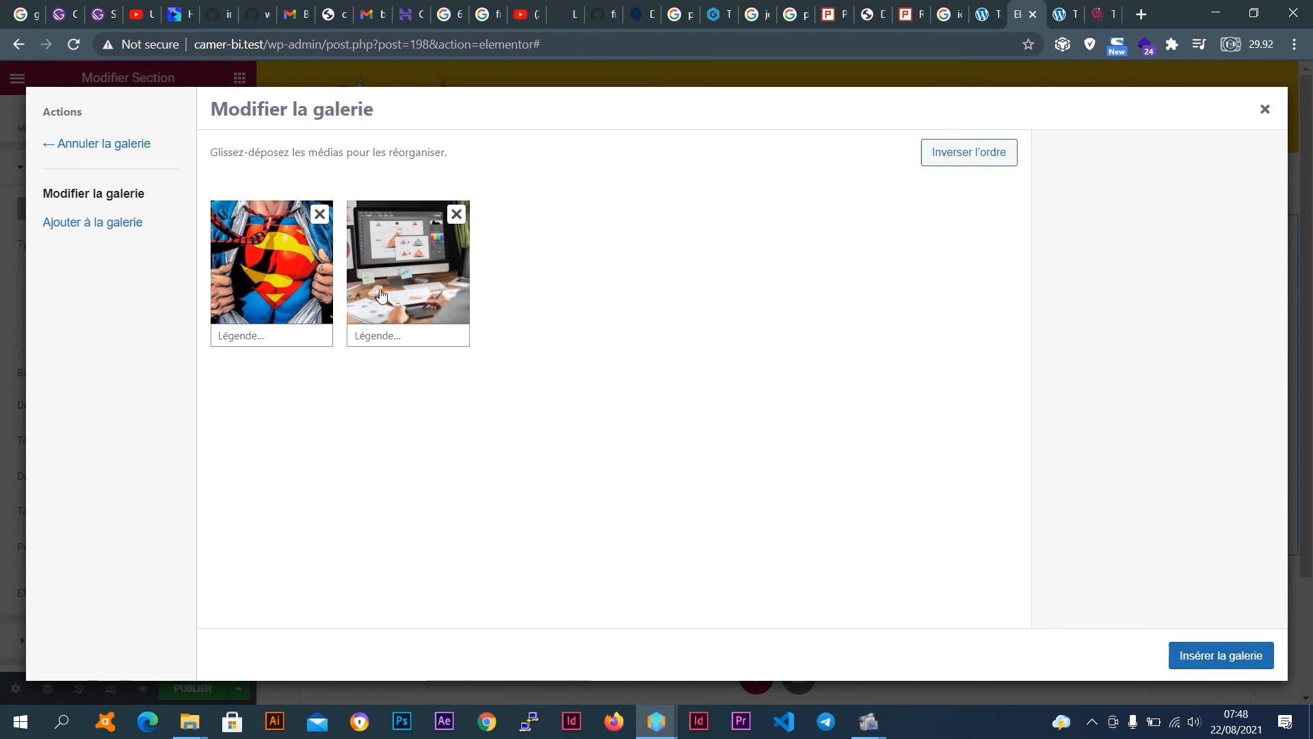
pyautogui.click(1211, 656)
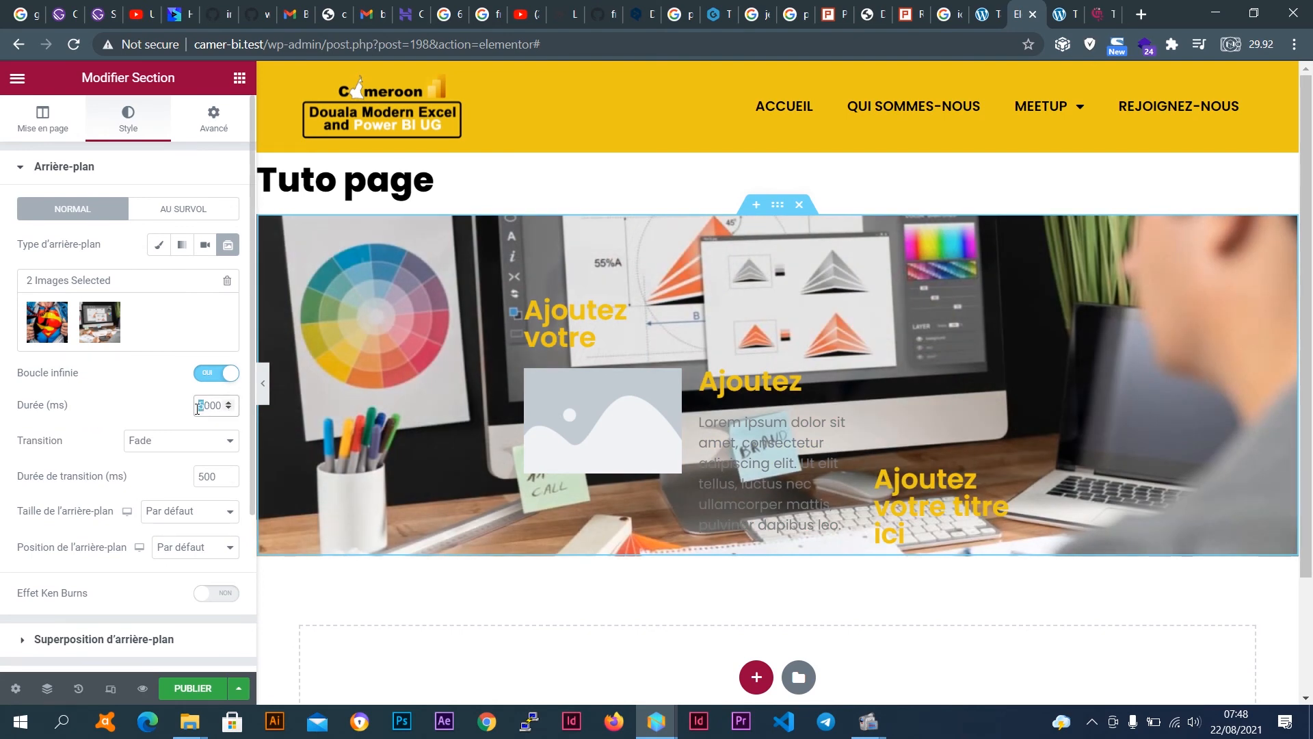
pyautogui.write('2')
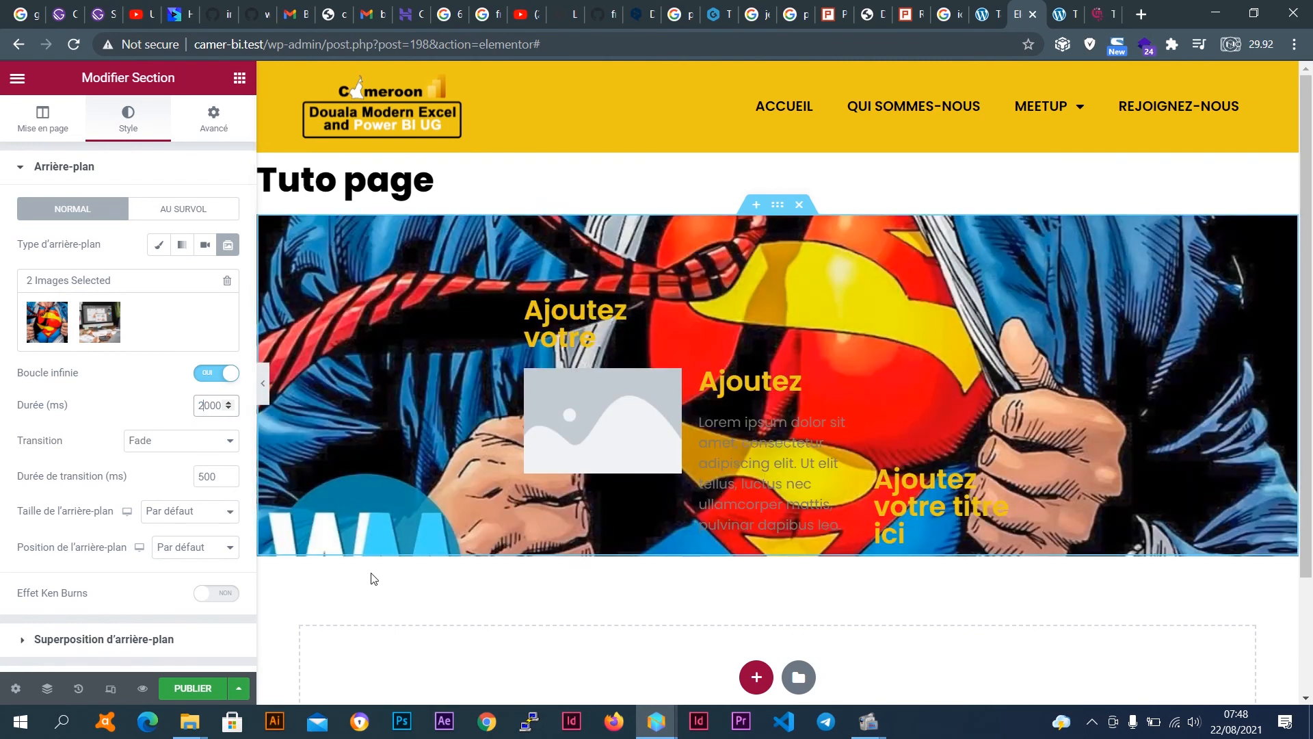
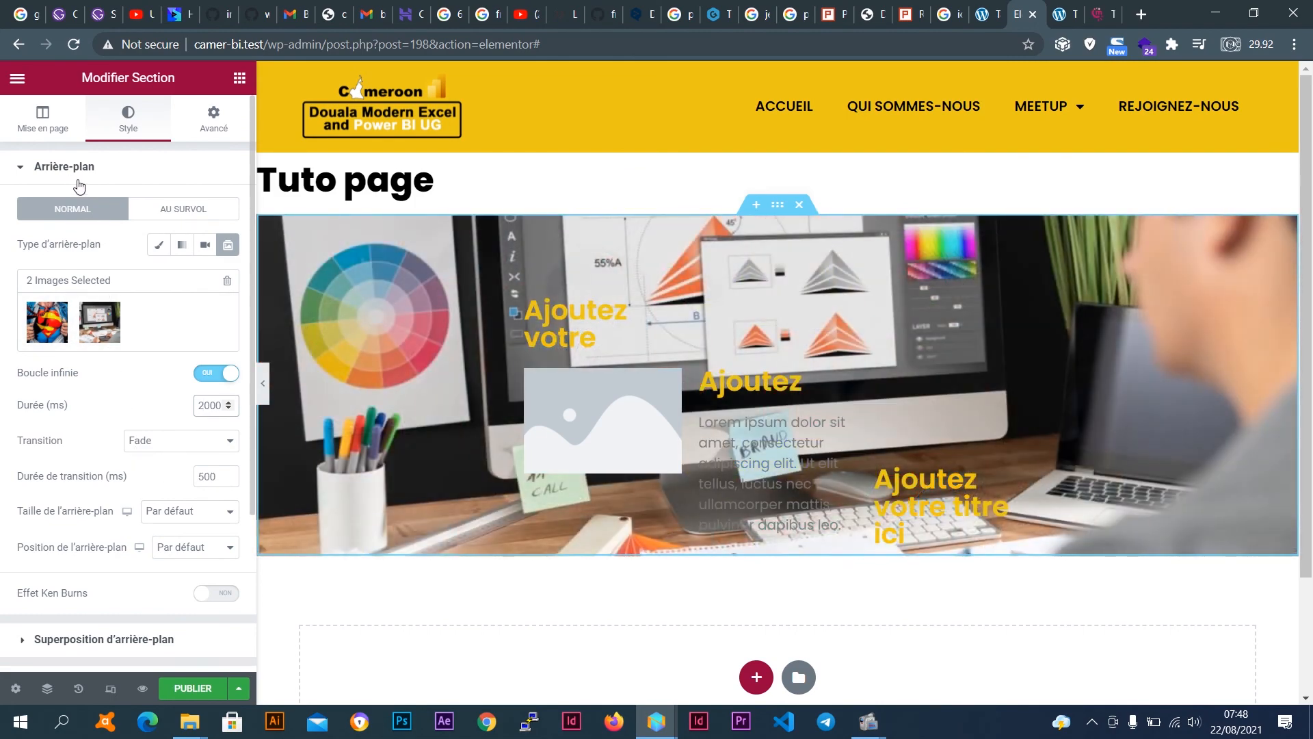
# Add a Classique background overlay to the section in the Secondary global colour with an opacity of 0.67.
pyautogui.click(68, 167)
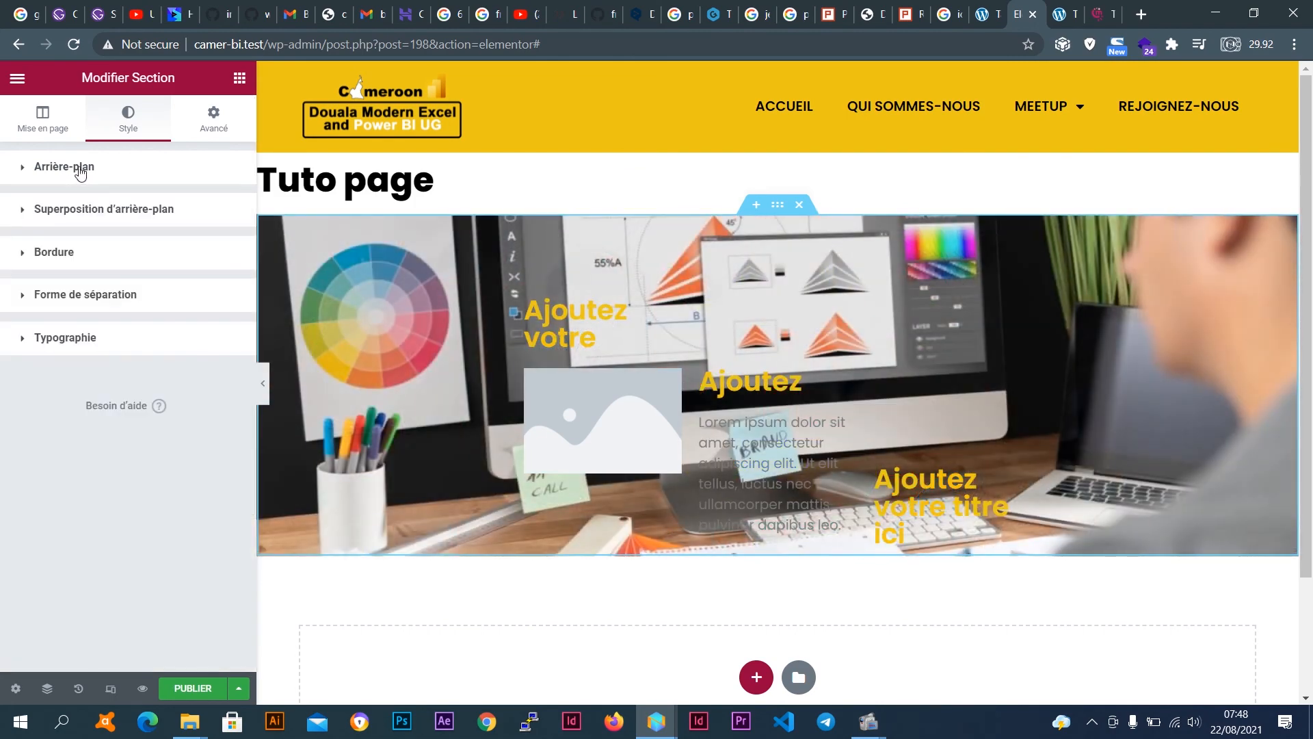
pyautogui.click(89, 212)
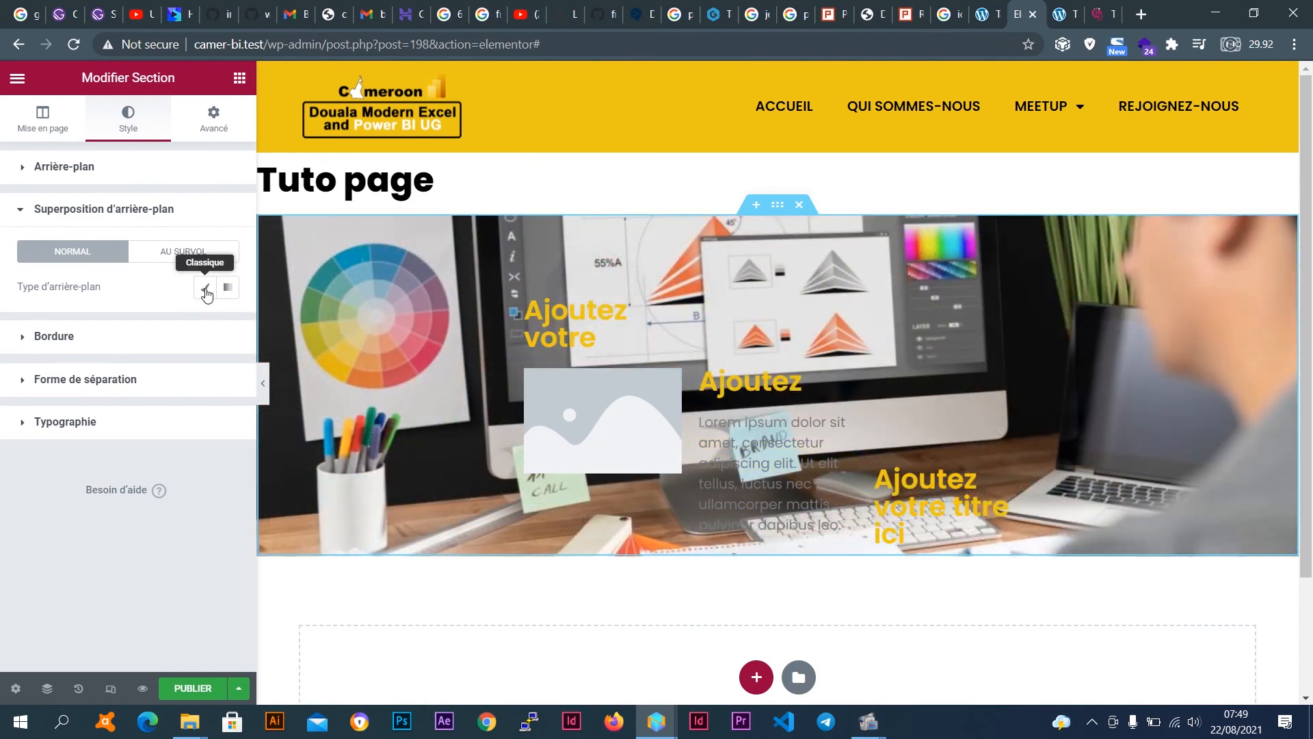
pyautogui.click(207, 292)
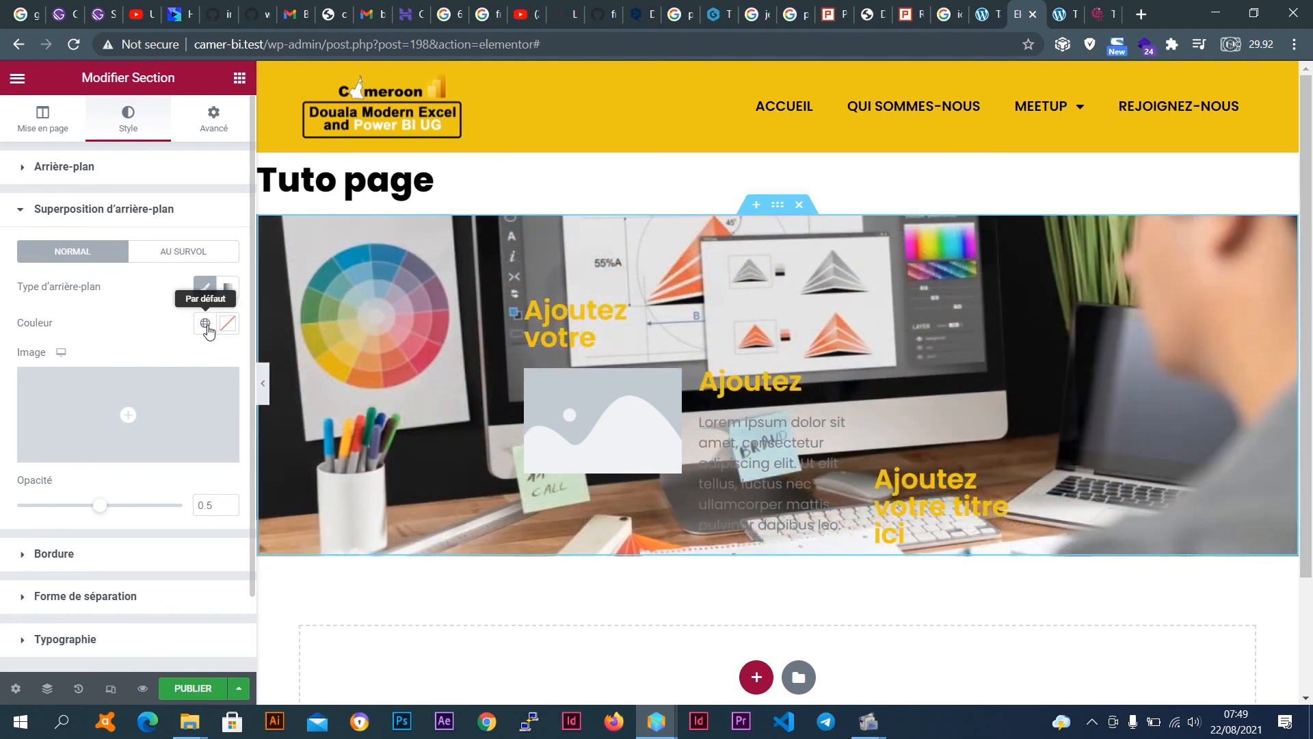
pyautogui.click(206, 326)
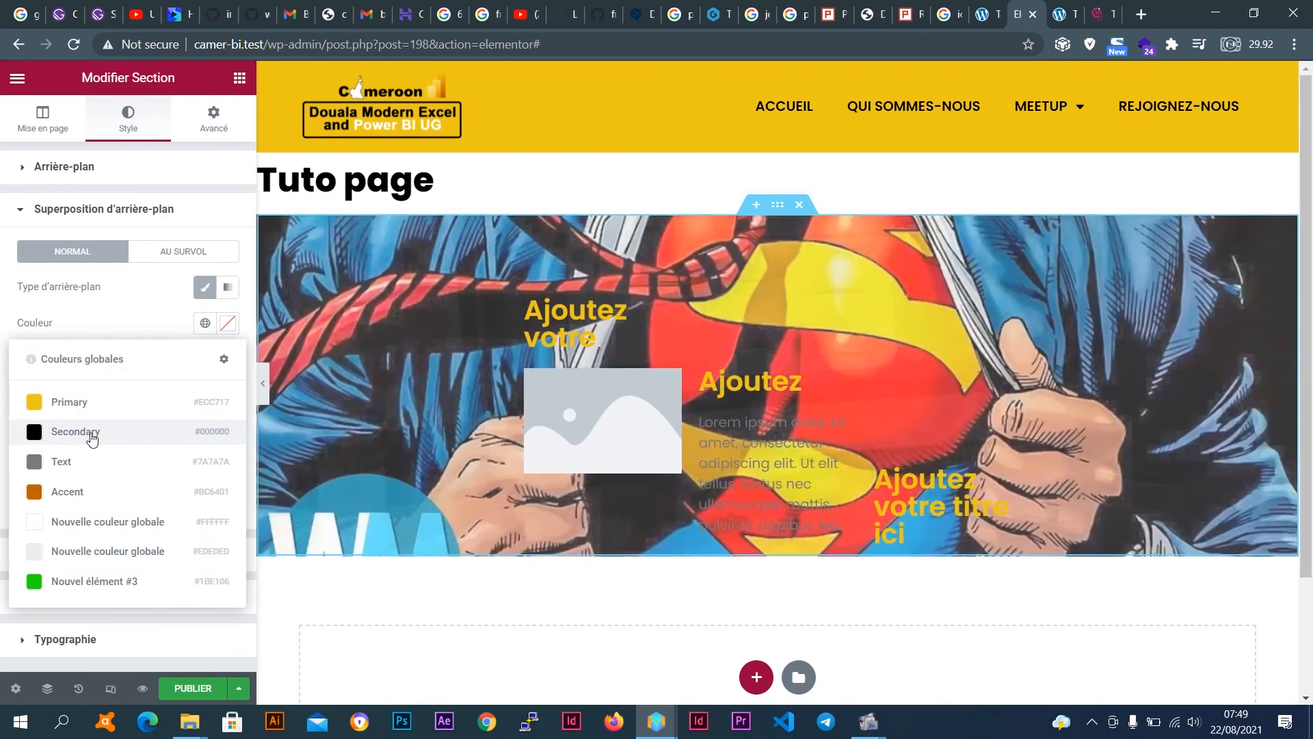
pyautogui.click(91, 431)
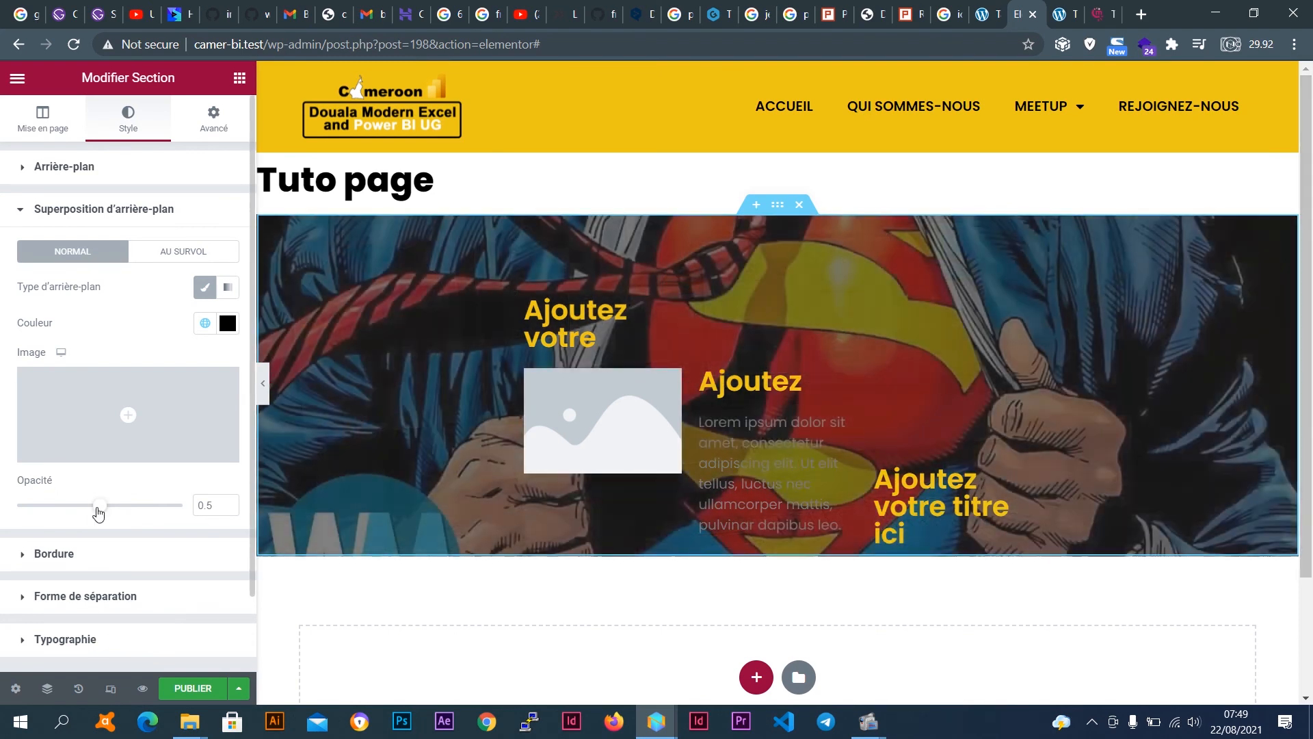
pyautogui.moveTo(80, 514); pyautogui.dragTo(128, 526)
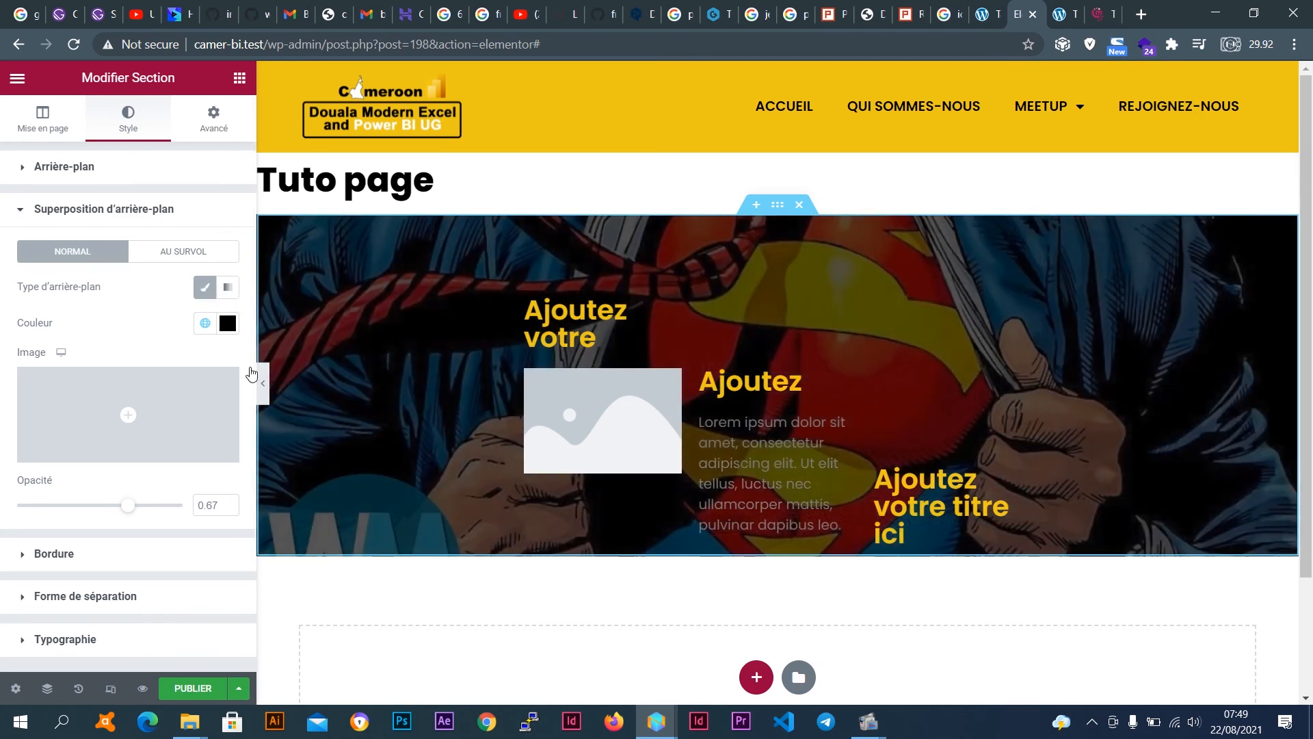
# Give the overlay's hover state a Classique background in the Primary global colour.
pyautogui.click(171, 252)
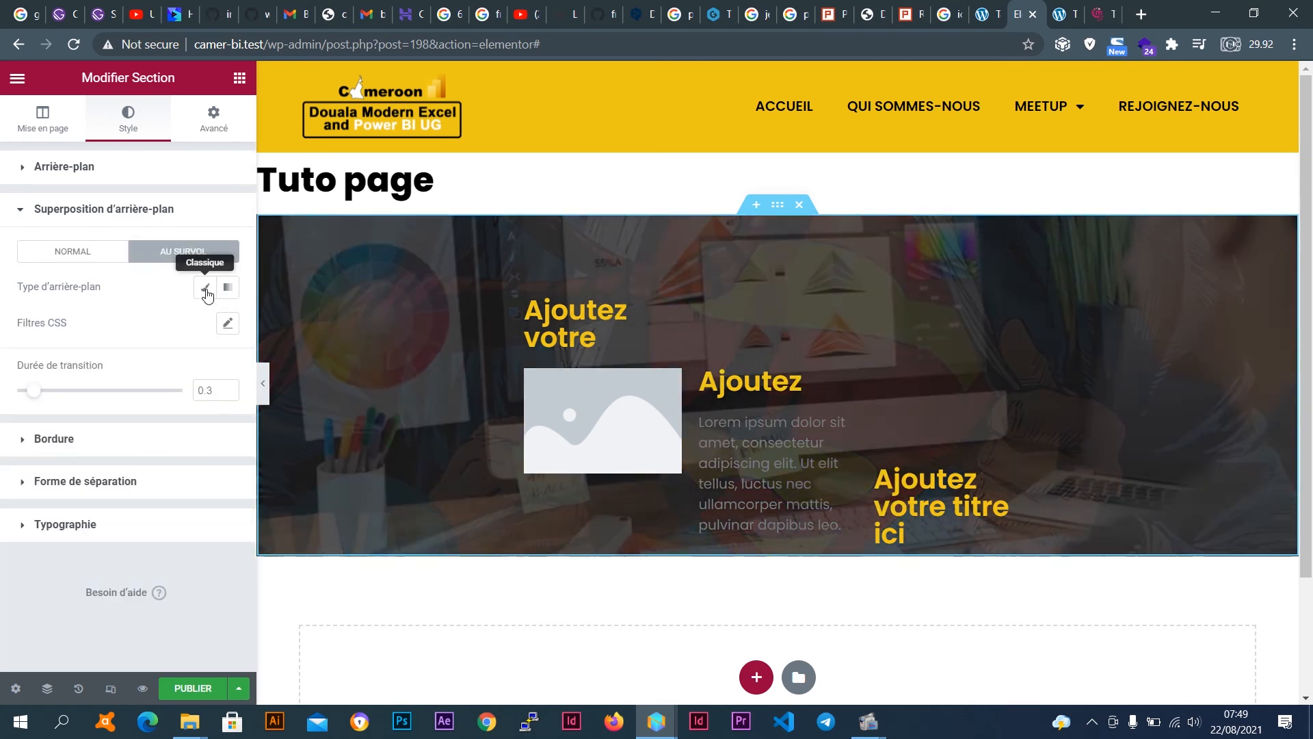
pyautogui.click(205, 286)
pyautogui.click(205, 323)
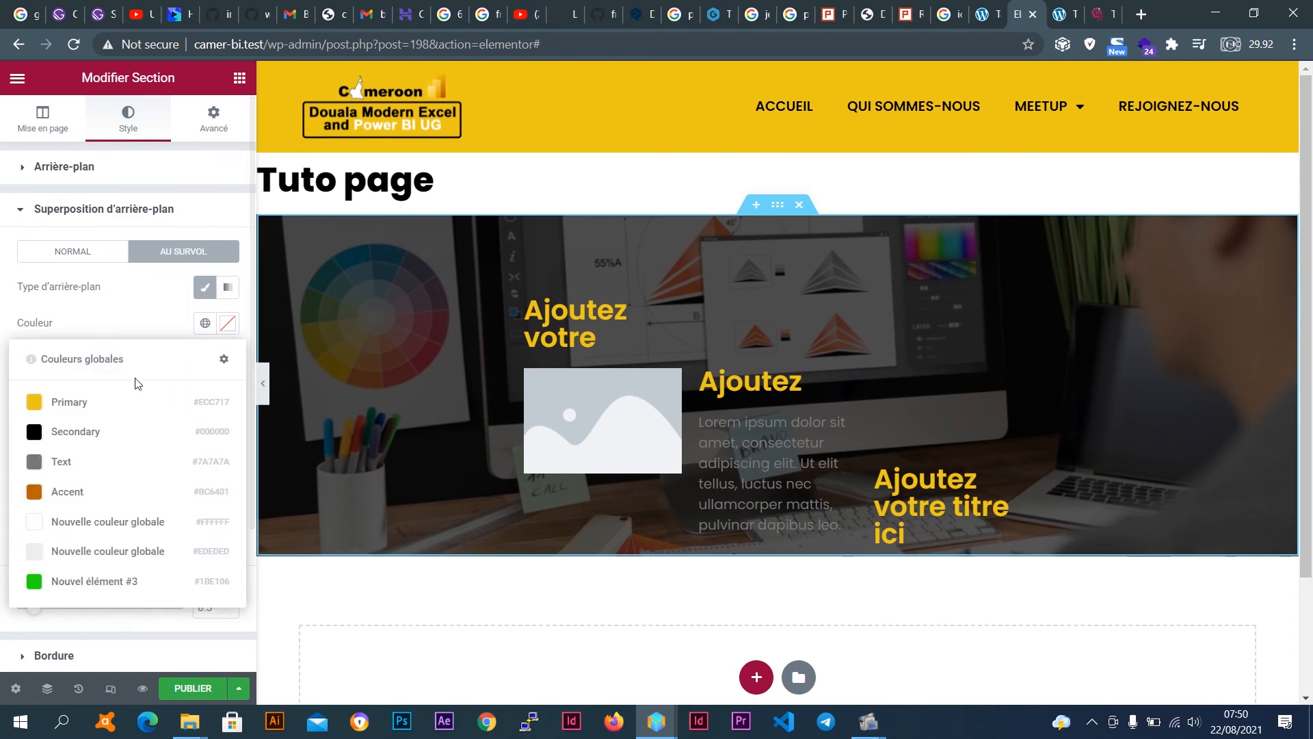
pyautogui.click(113, 408)
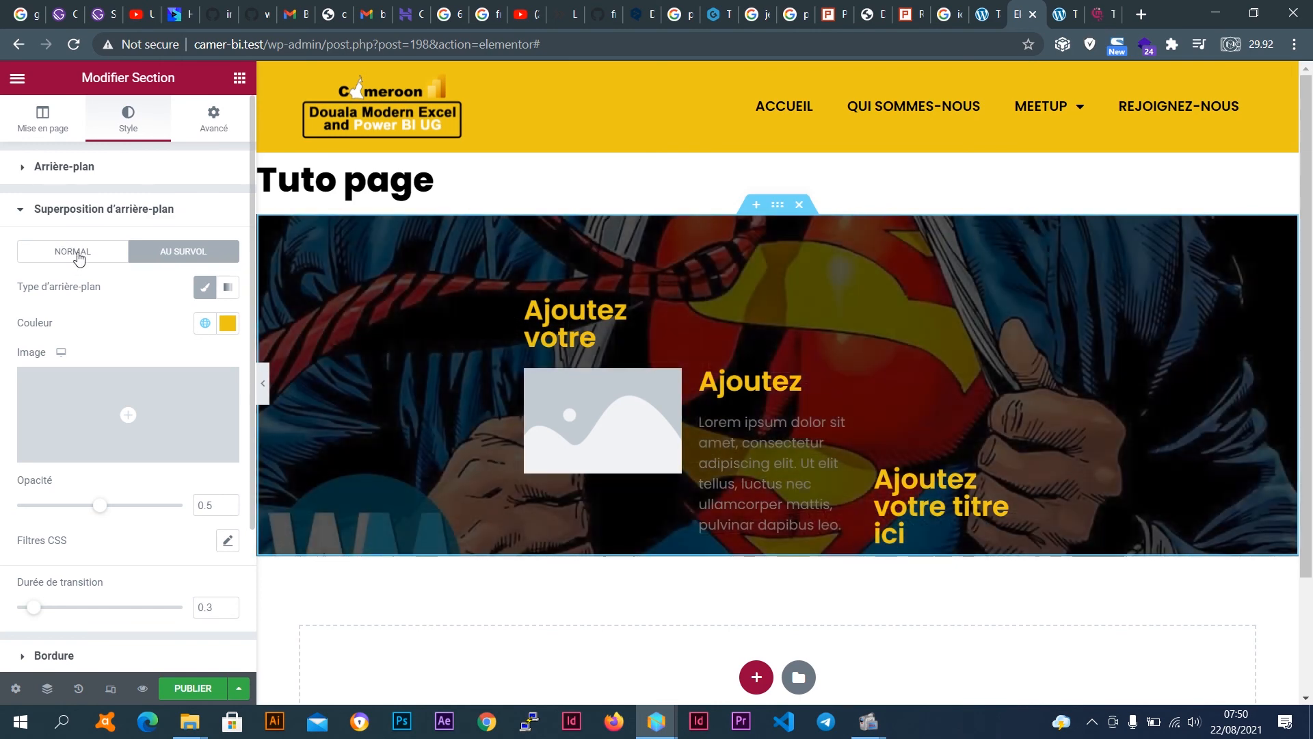
# Add a Continue border to the section in the Nouvel élément #3 global colour.
pyautogui.click(74, 252)
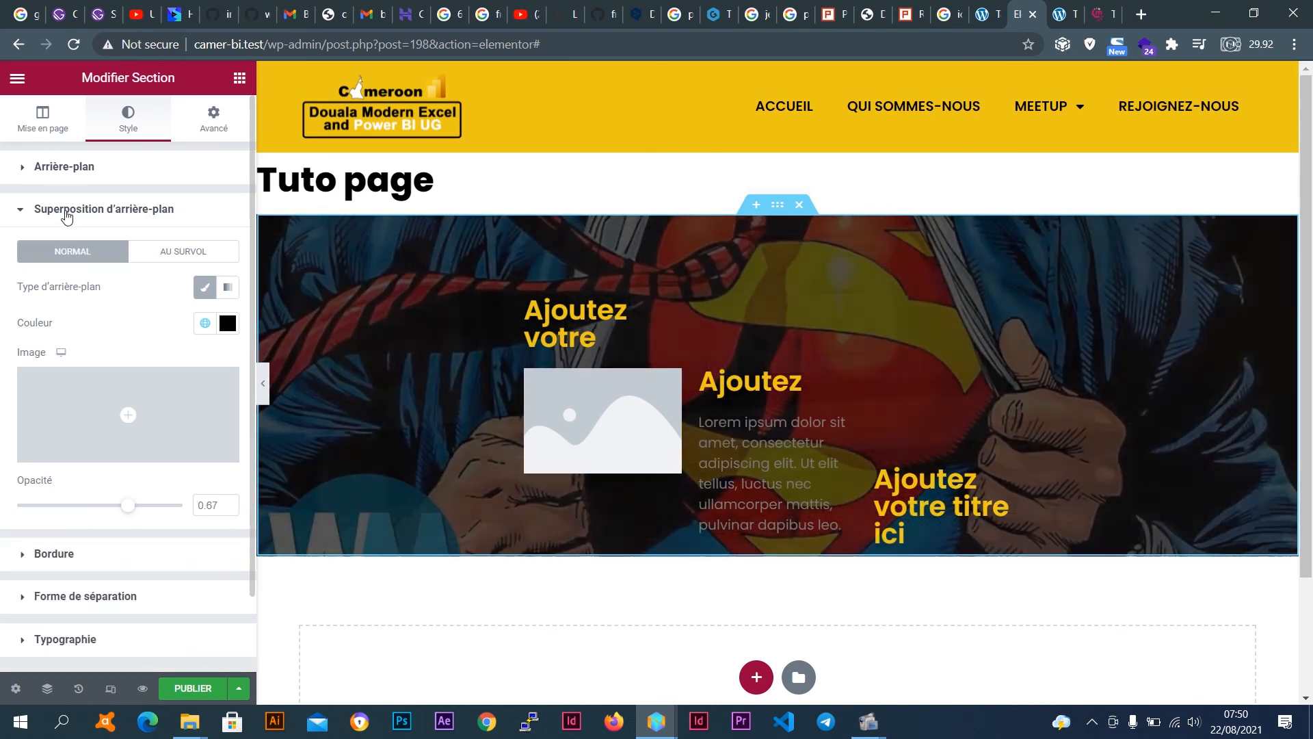
pyautogui.click(67, 212)
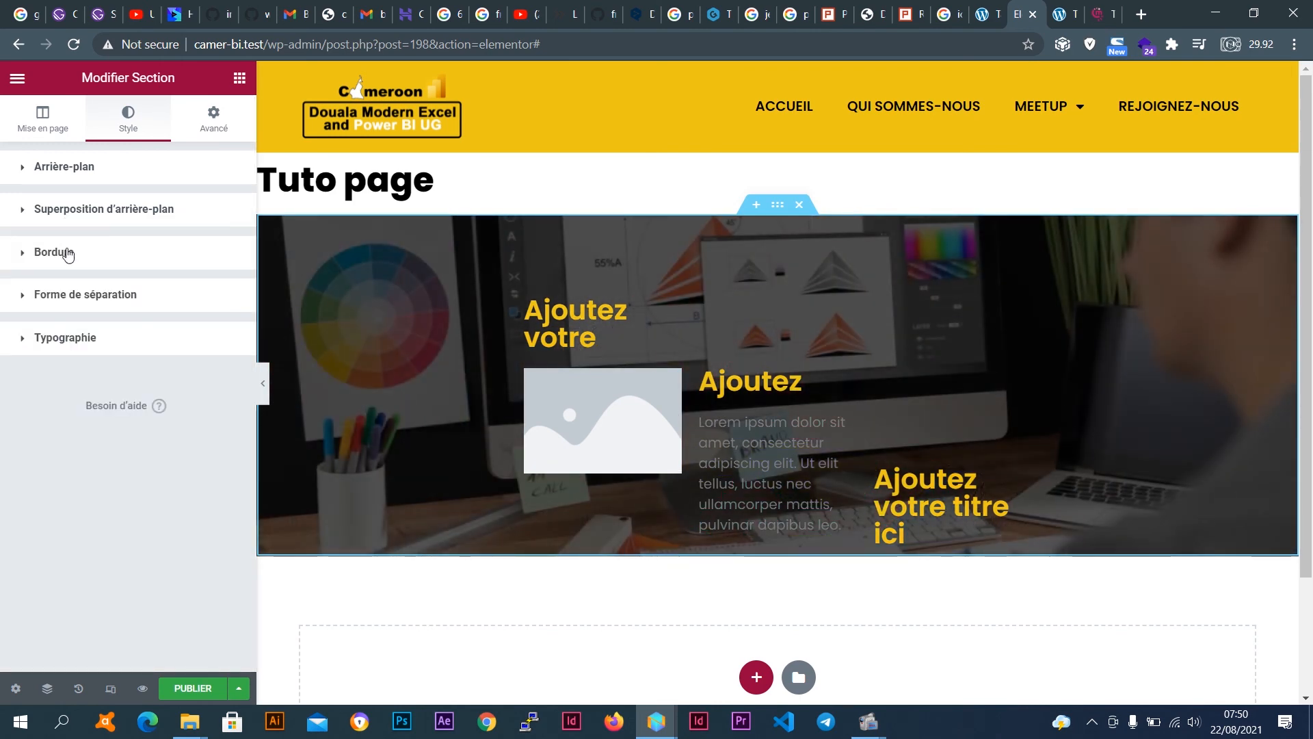
pyautogui.click(67, 252)
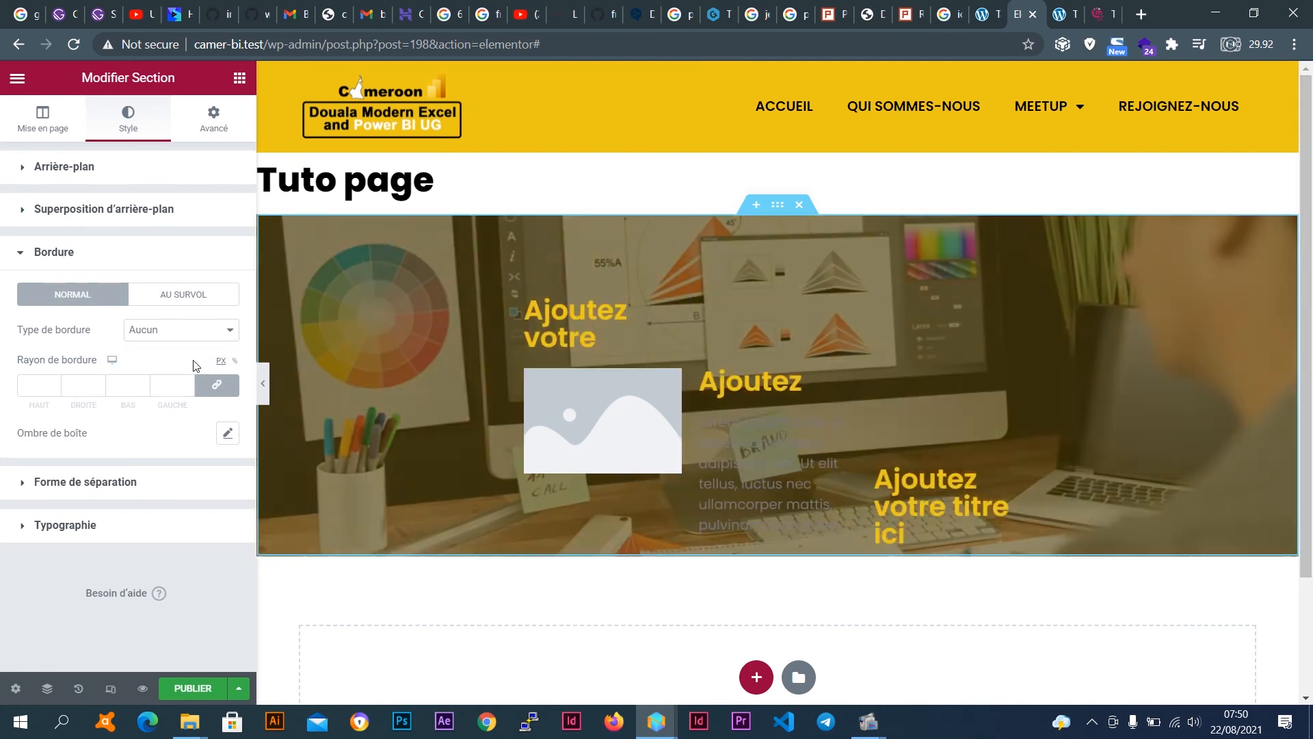
pyautogui.click(164, 331)
pyautogui.click(165, 357)
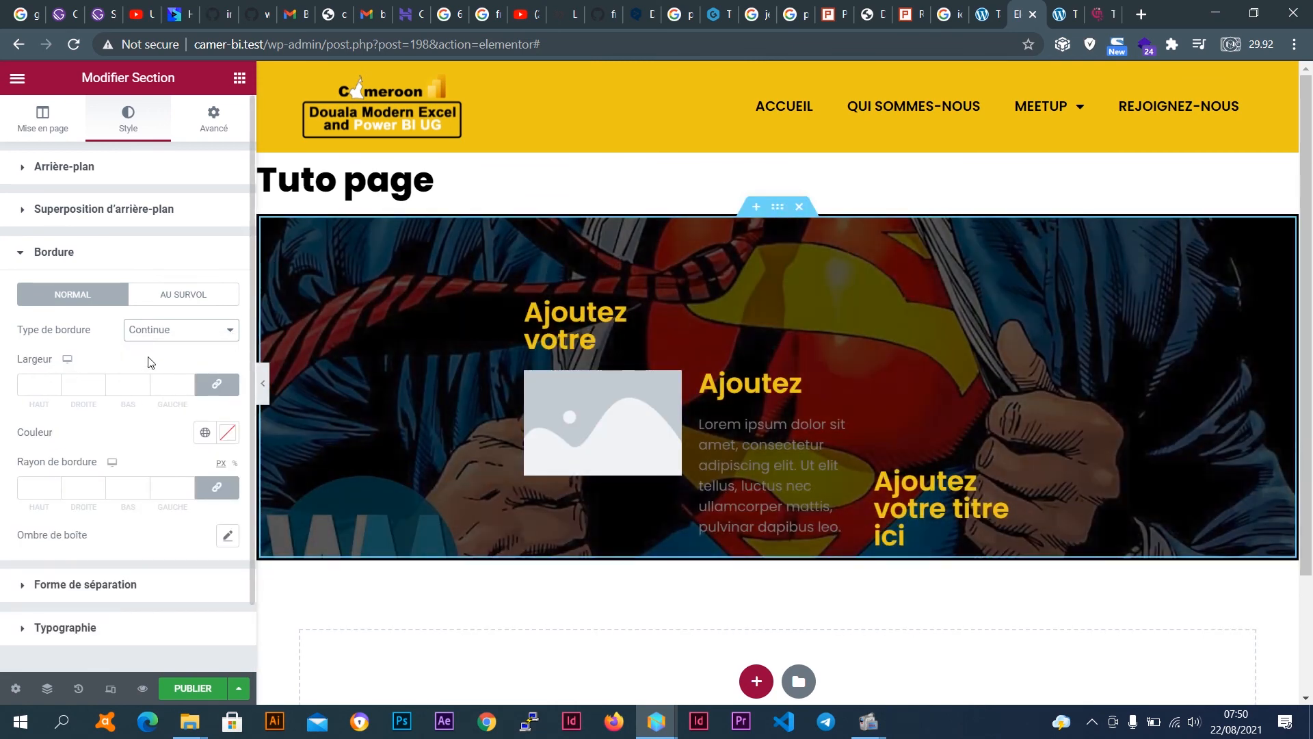
pyautogui.click(205, 432)
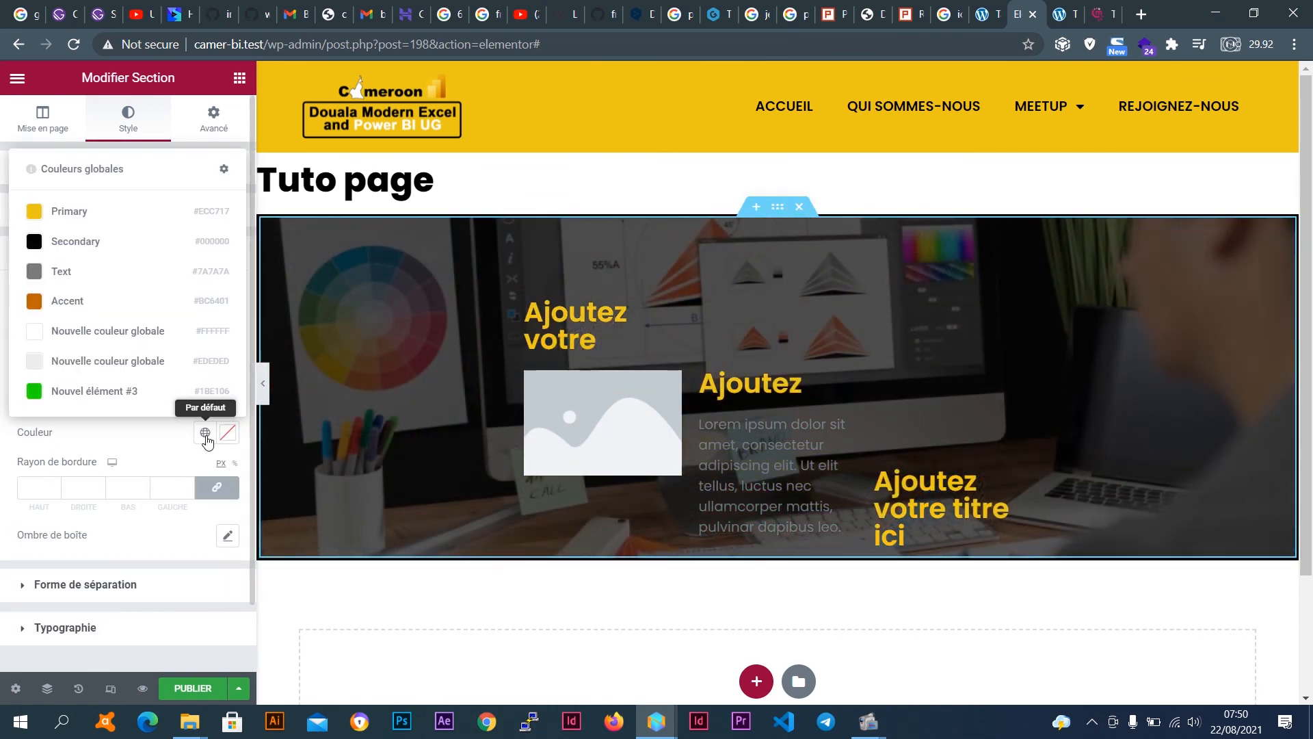
pyautogui.click(107, 400)
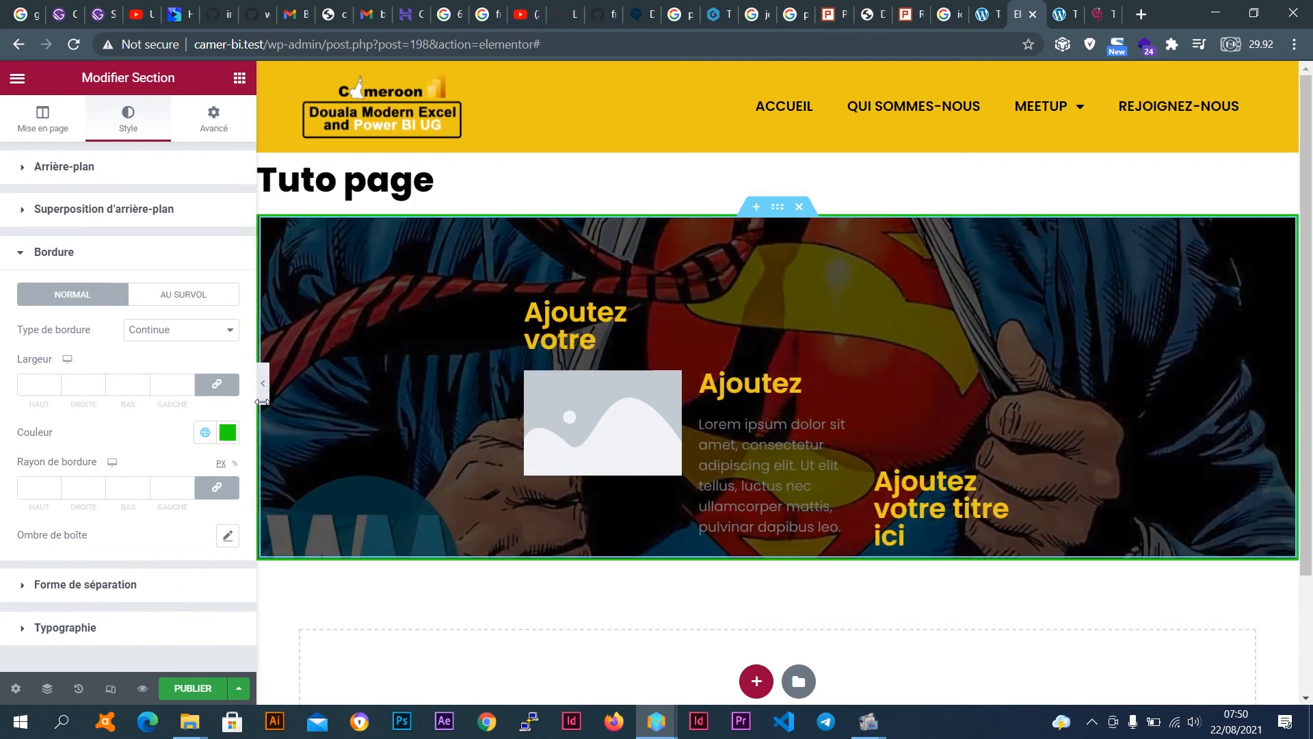
# Preview the page at full width and set the section's border width to 20 on all sides.
pyautogui.click(264, 393)
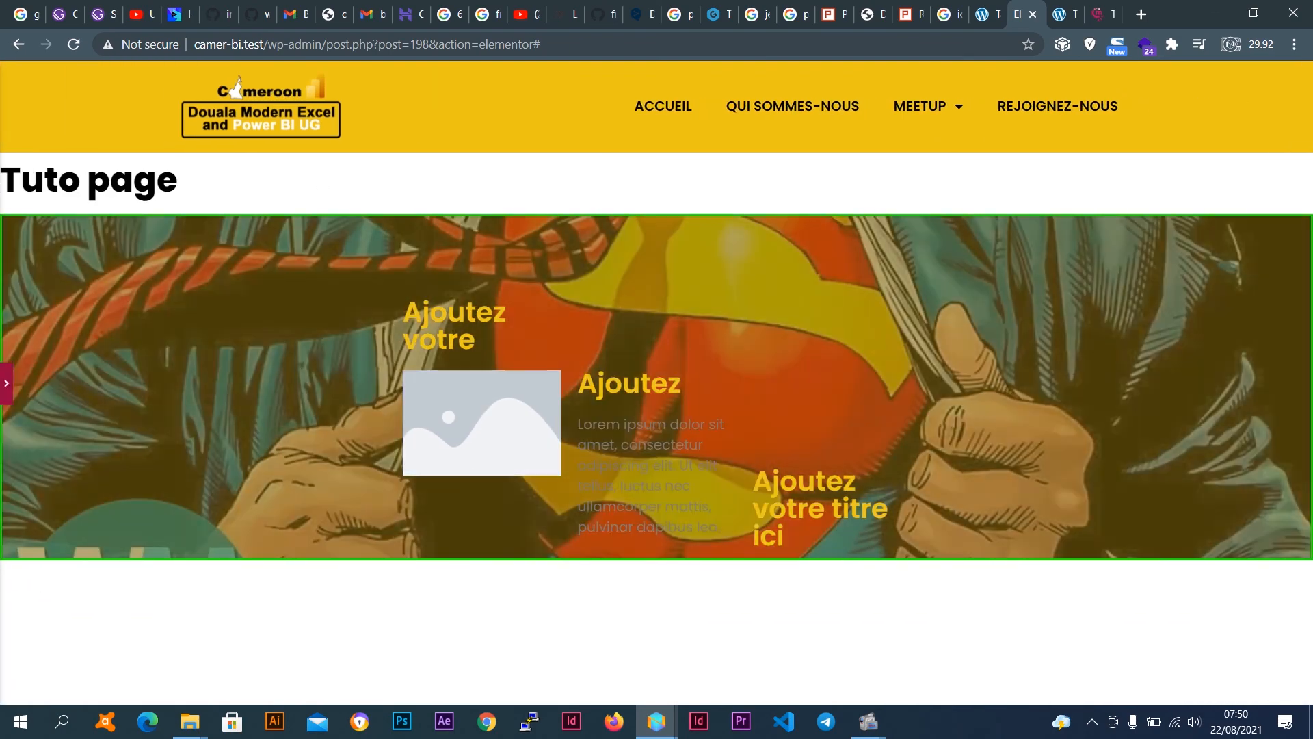
pyautogui.click(5, 383)
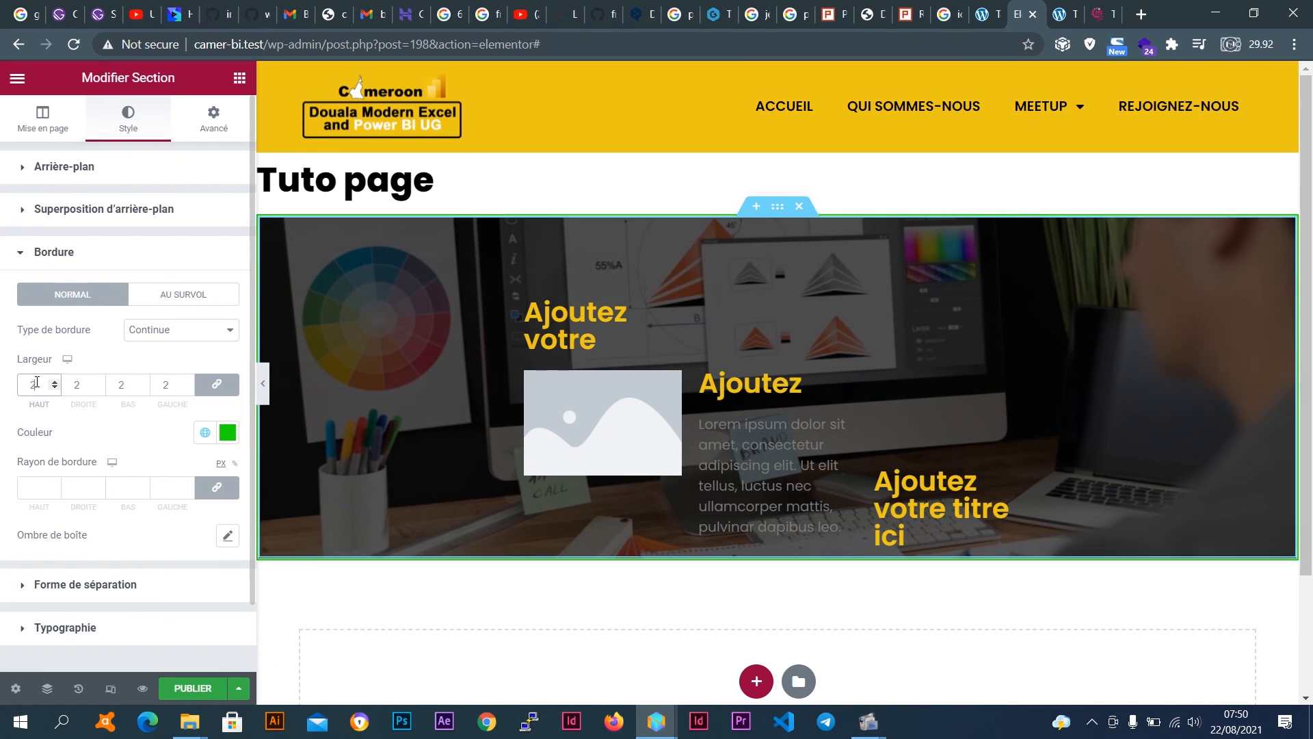
pyautogui.write('20')
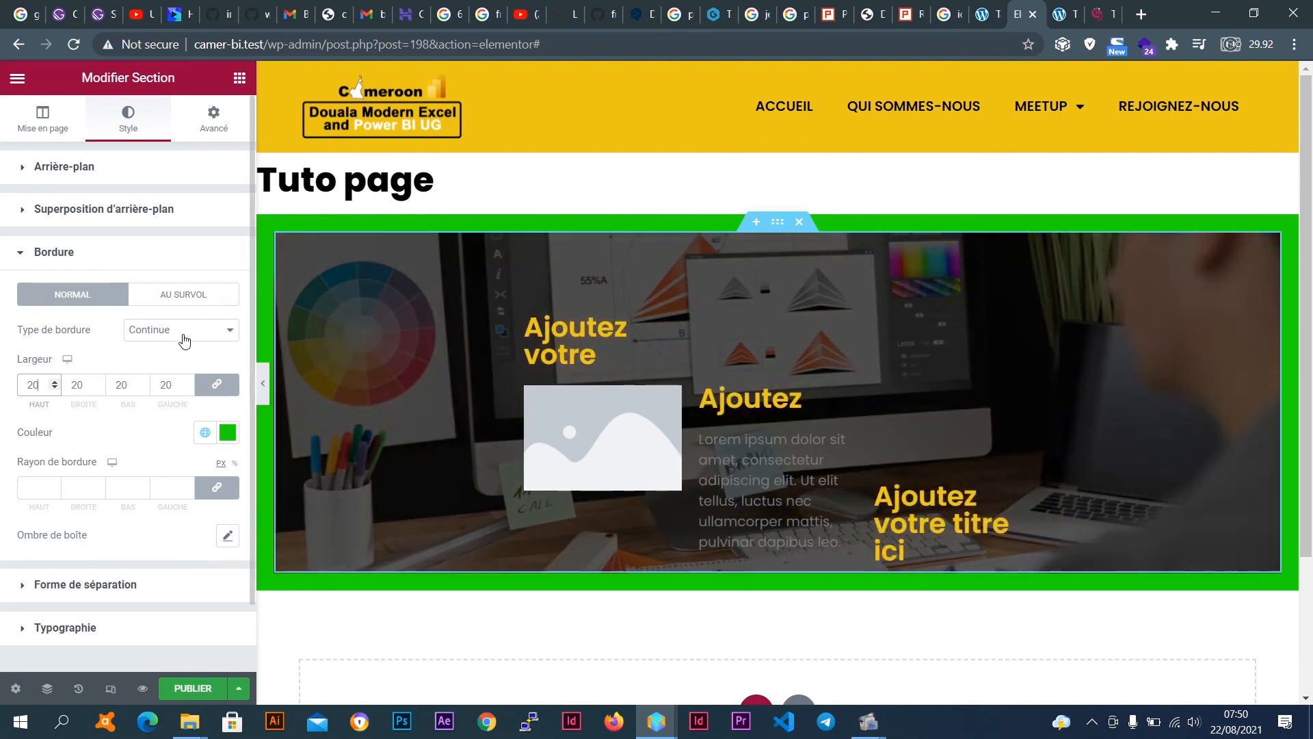
# Try the Double and Pointillés border types on the section, and end with Tirets.
pyautogui.click(185, 335)
pyautogui.click(186, 373)
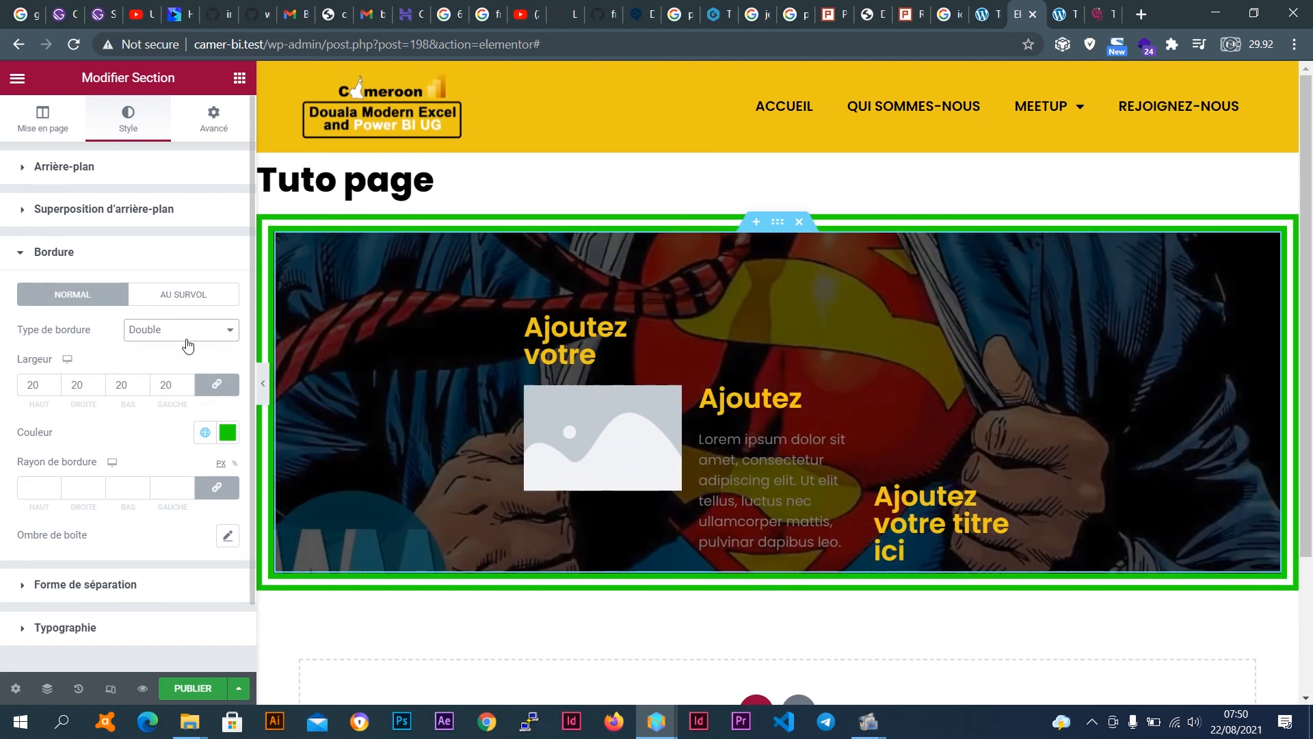
pyautogui.click(185, 334)
pyautogui.click(185, 388)
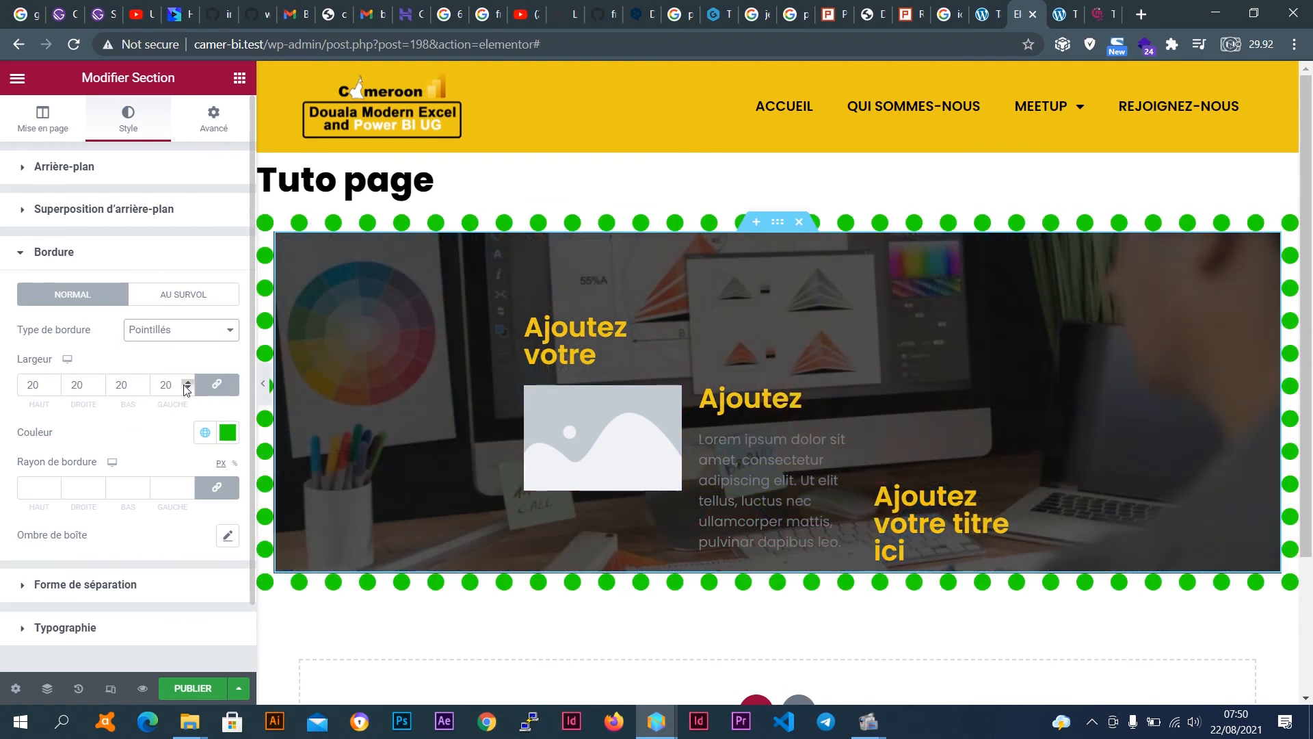
pyautogui.click(176, 335)
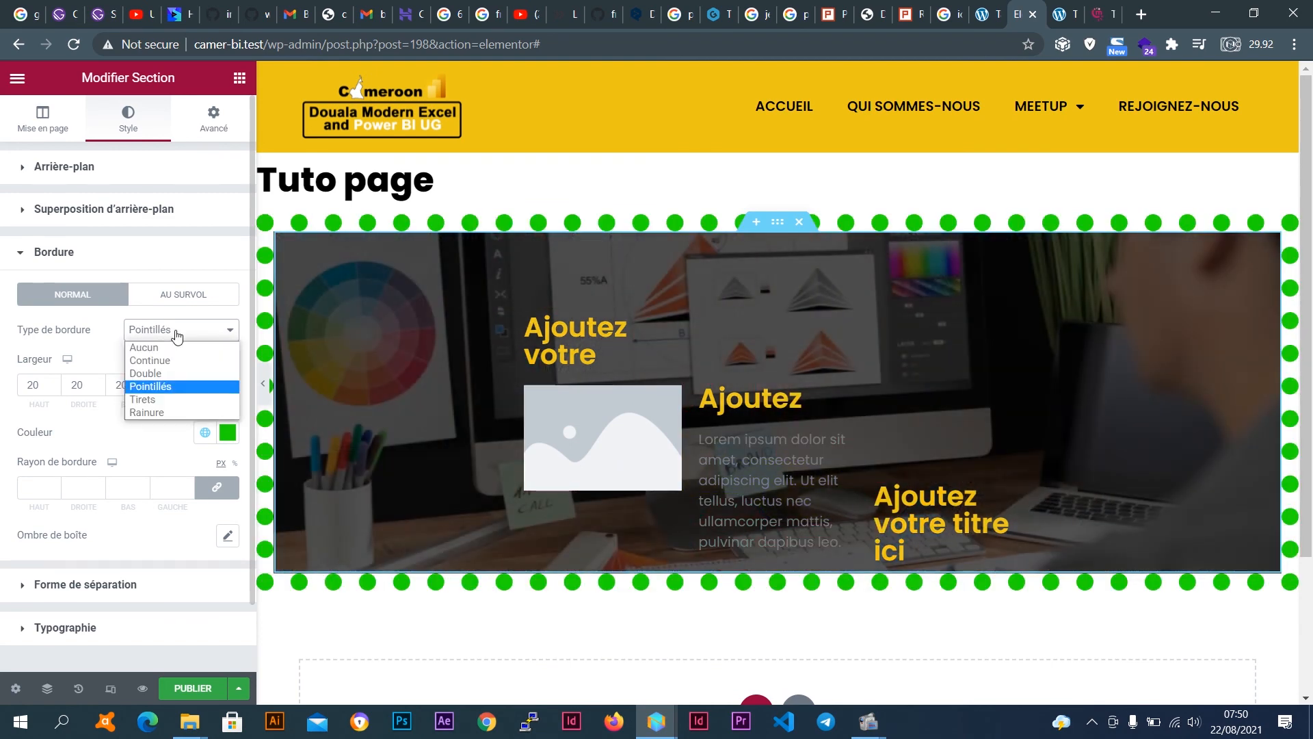
pyautogui.click(176, 399)
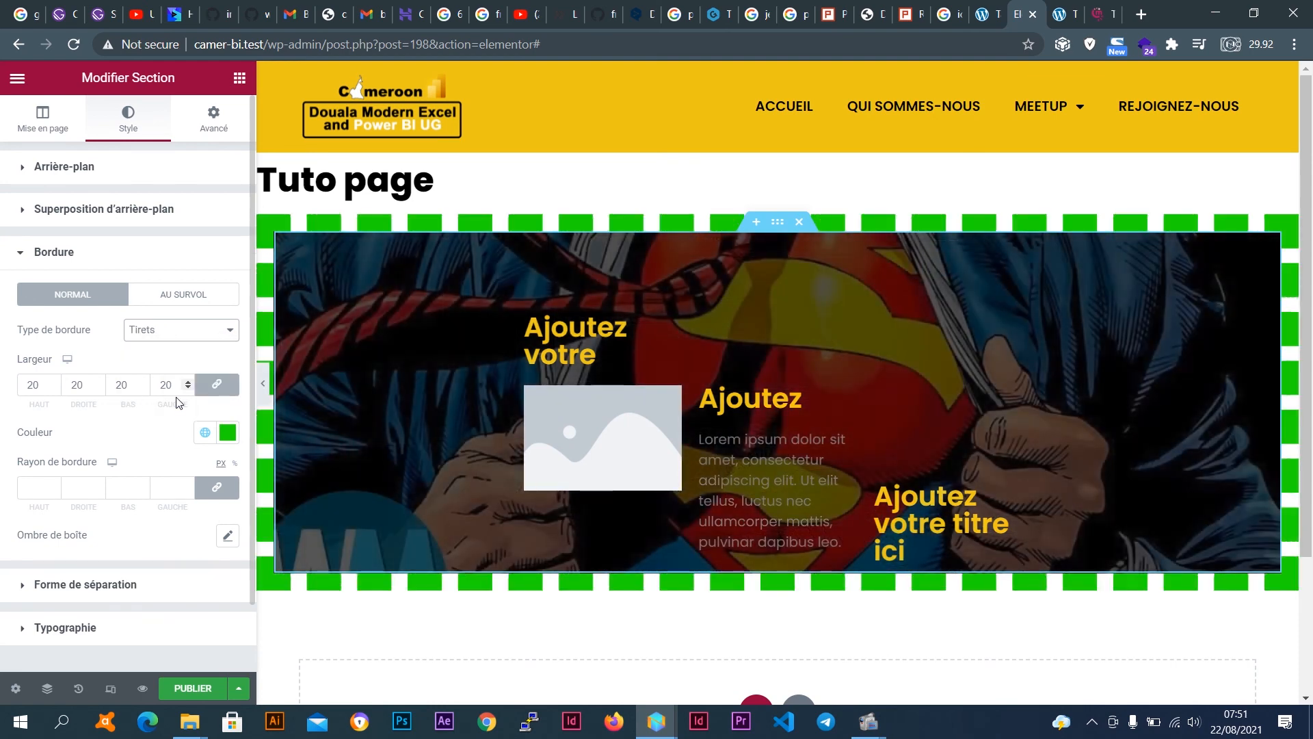
# Adjust the dashed border's linked width to 24 on all sides.
pyautogui.click(143, 381)
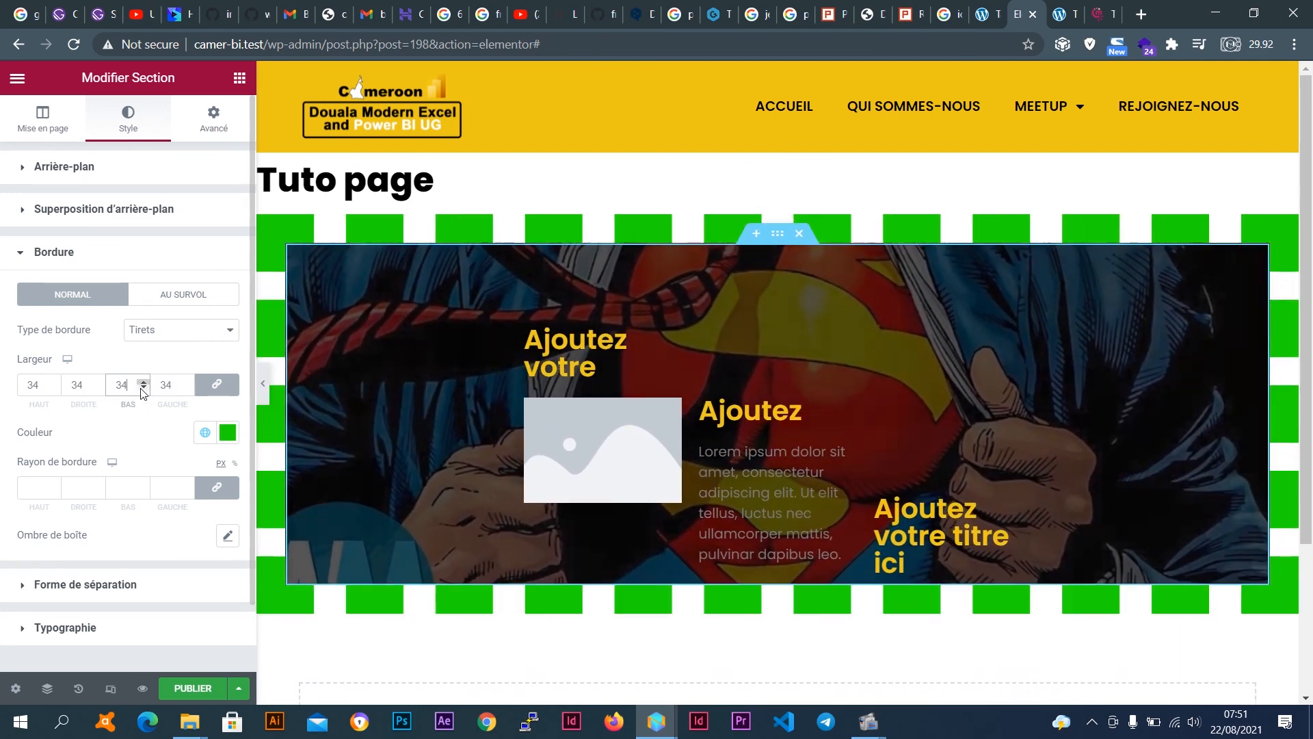
pyautogui.click(143, 388)
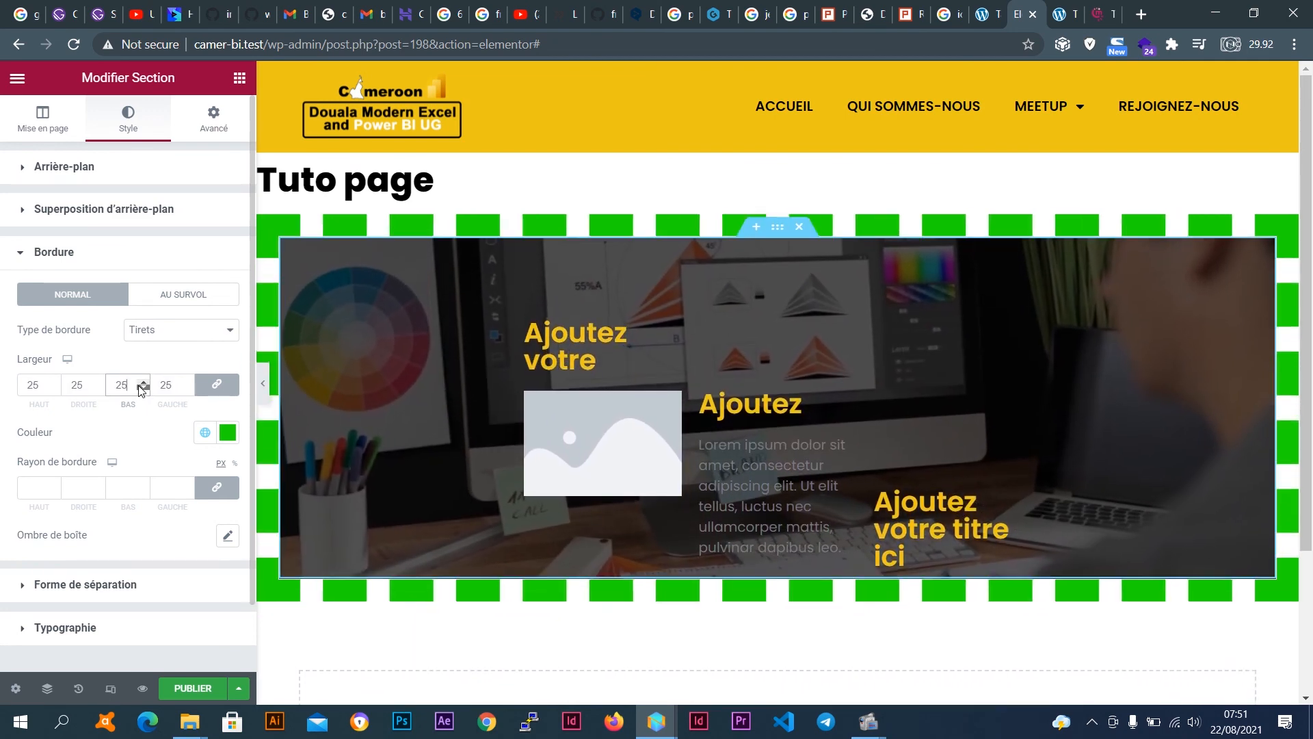
pyautogui.click(143, 381)
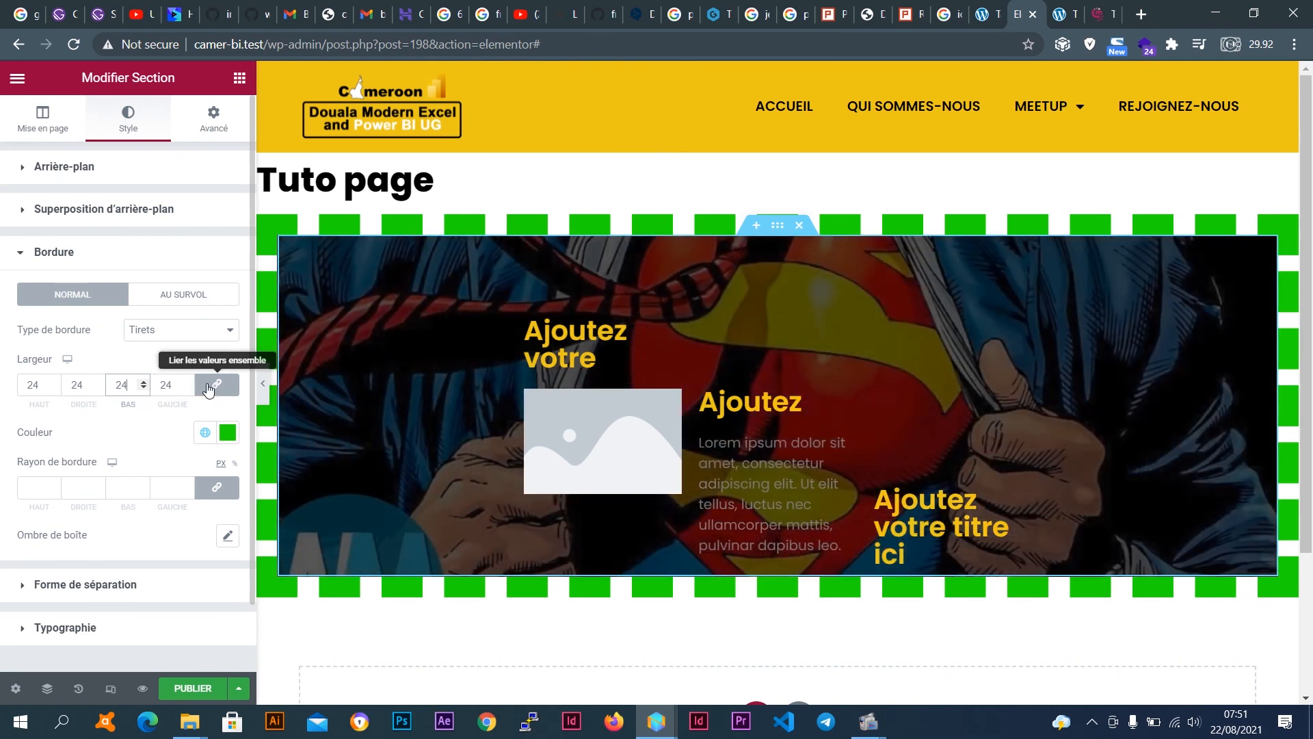
# Set the section's border type to Aucun, give all corners a 40 px border radius and preview the page at full width.
pyautogui.click(190, 331)
pyautogui.click(194, 347)
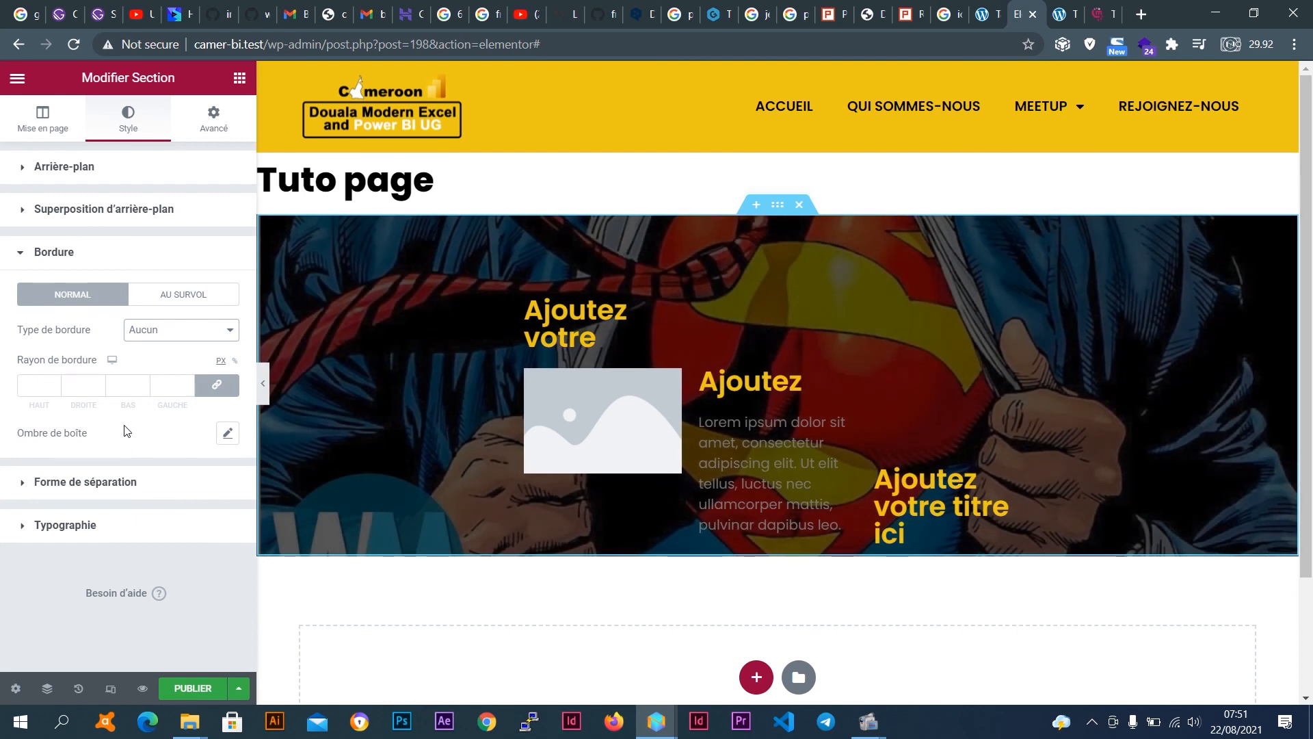
pyautogui.click(57, 384)
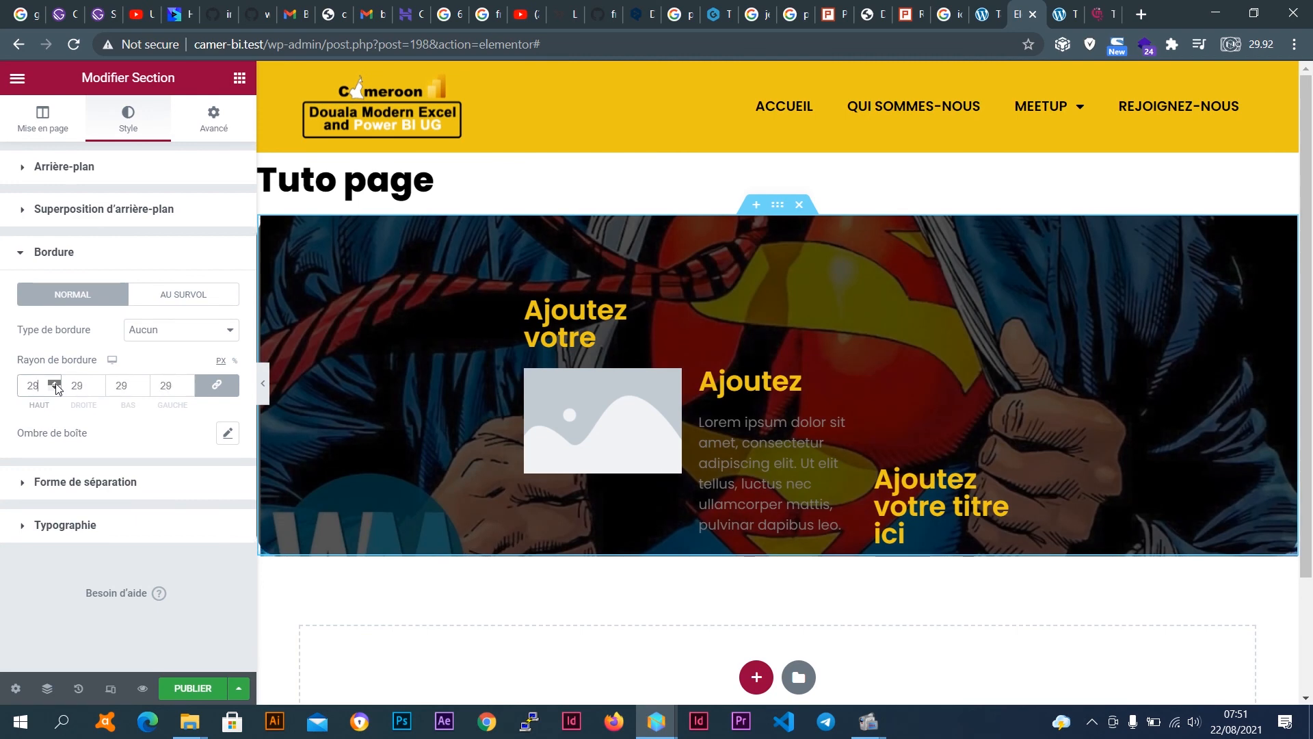
pyautogui.click(57, 384)
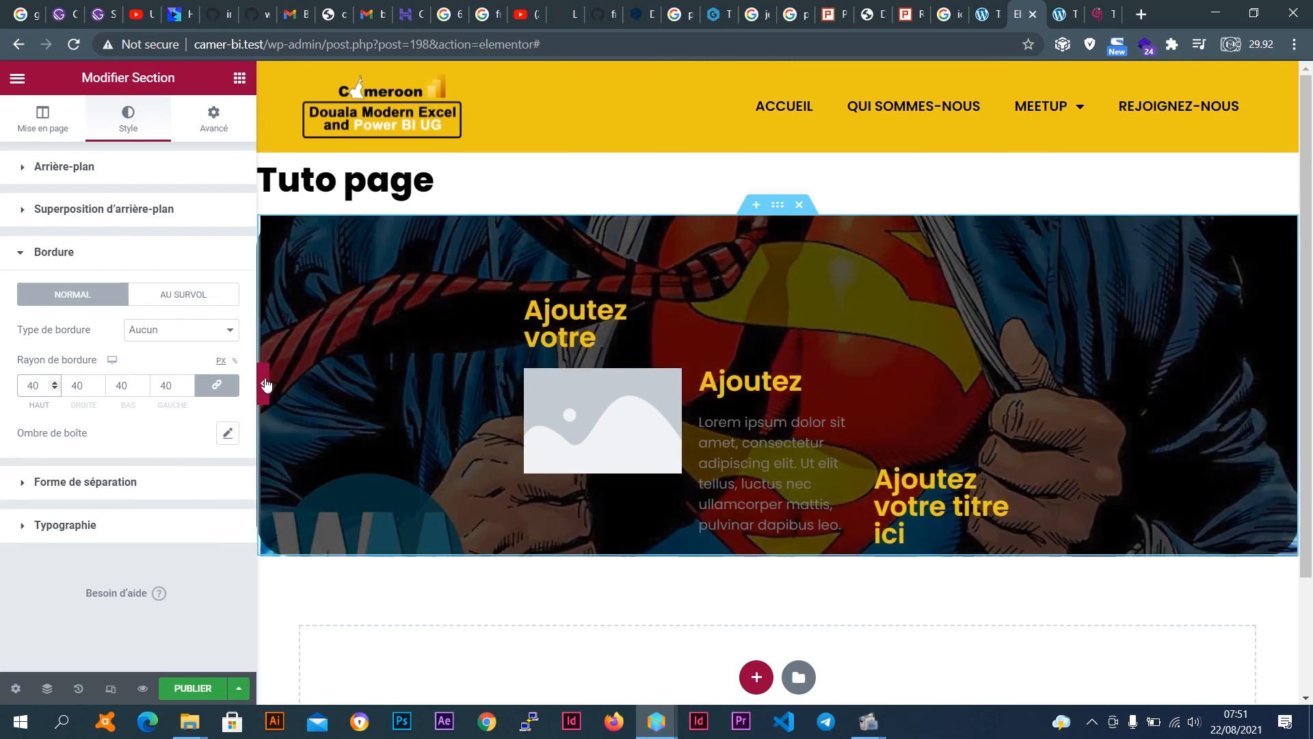
pyautogui.click(266, 384)
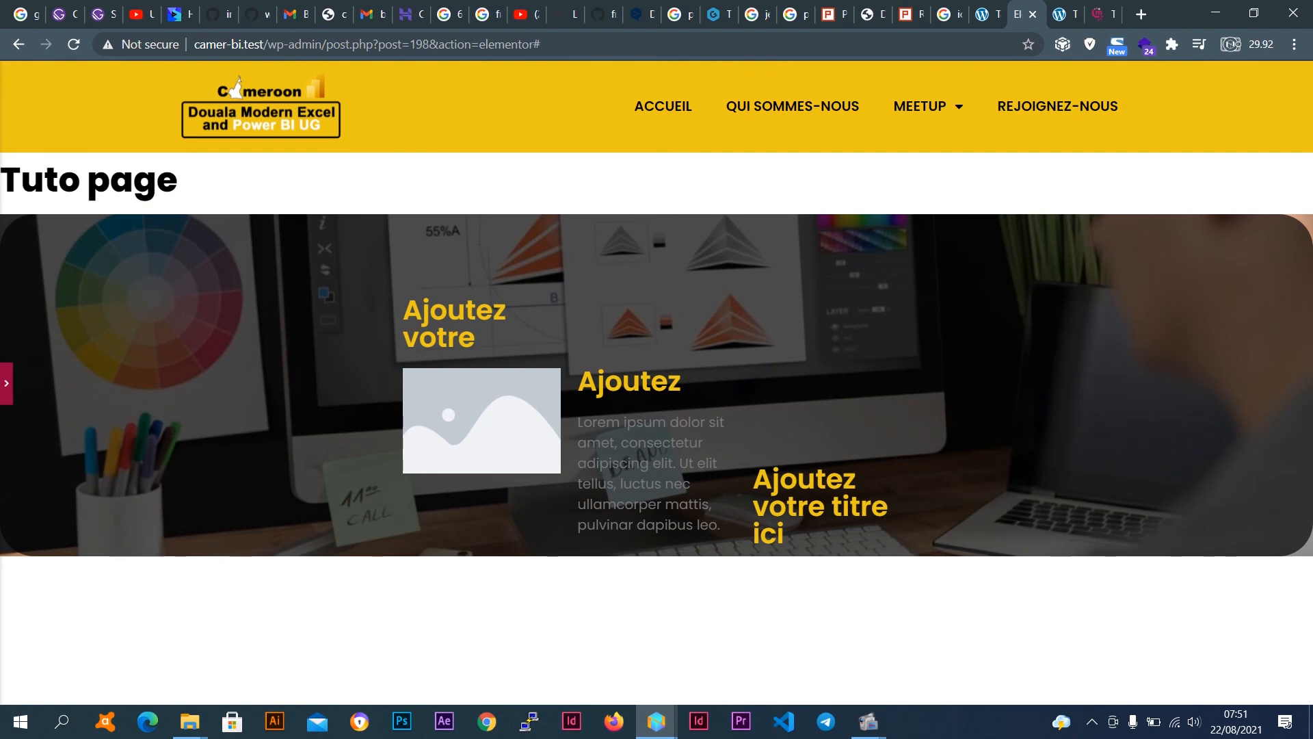
pyautogui.click(5, 379)
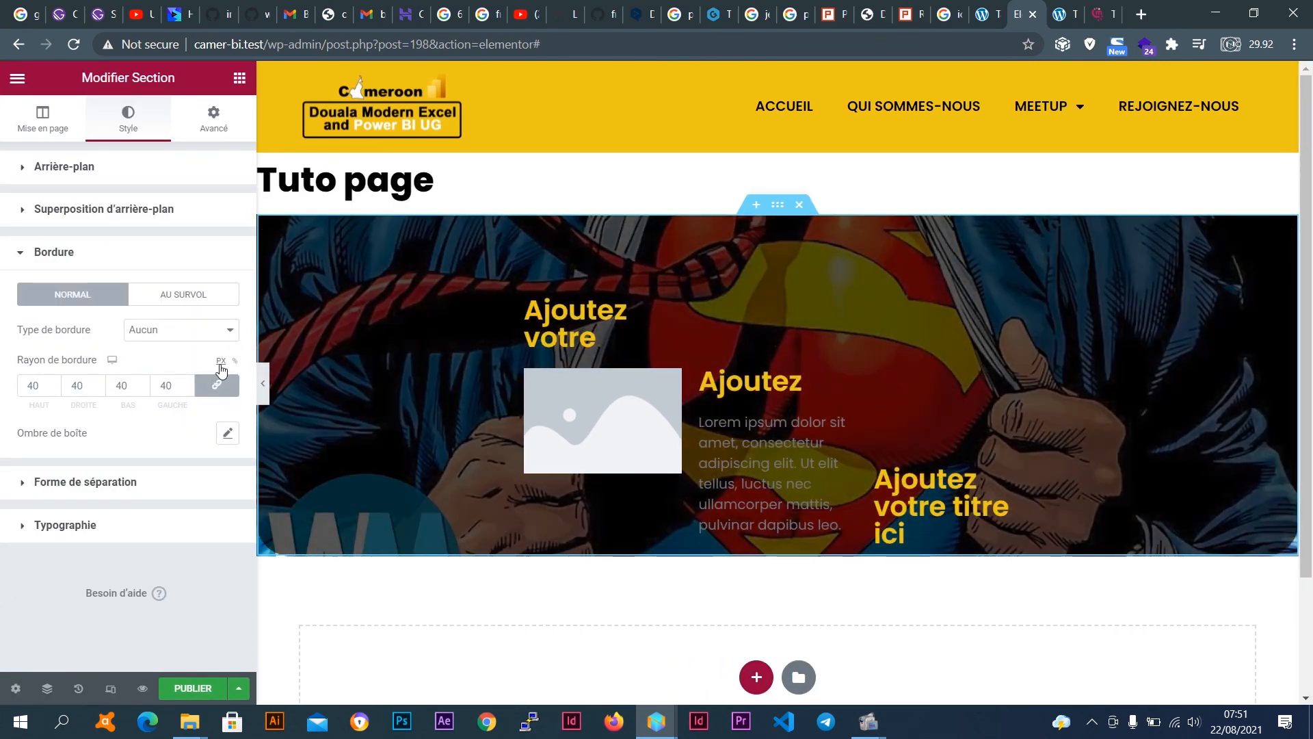
# Clear the section's border radius values.
pyautogui.click(105, 210)
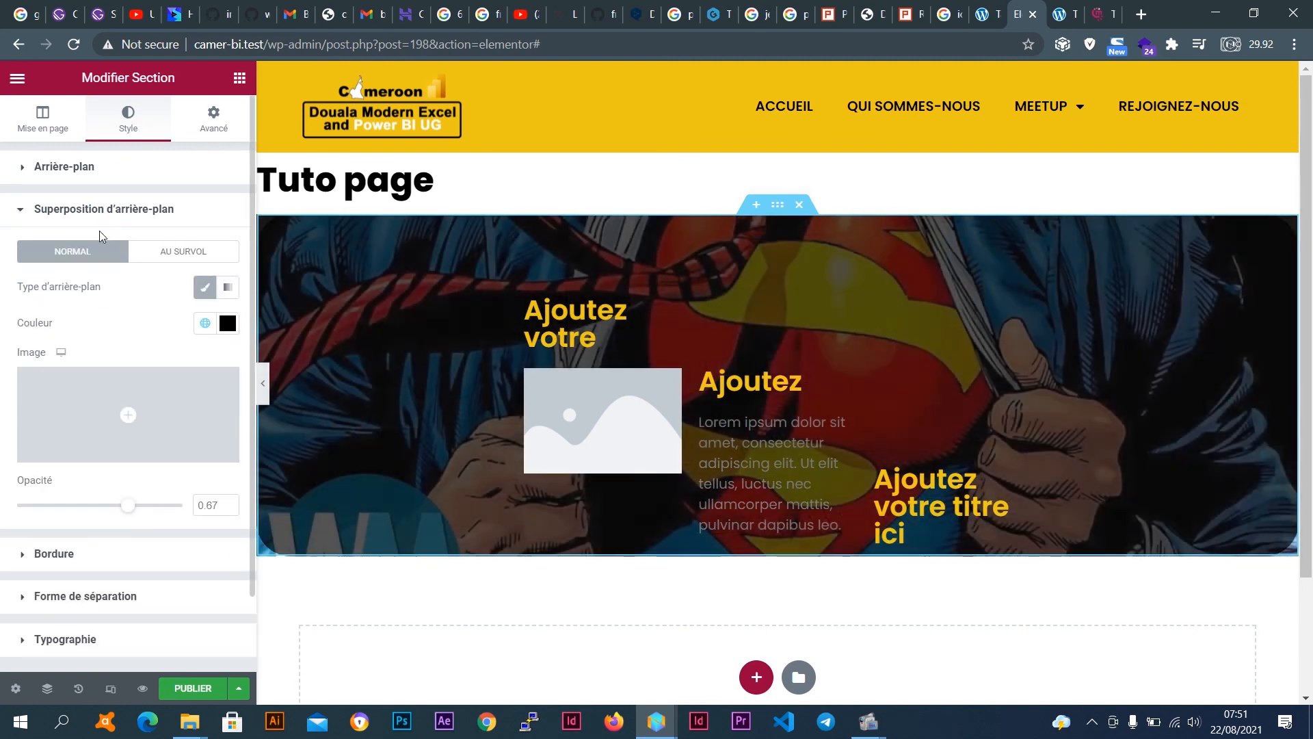
pyautogui.click(205, 288)
pyautogui.click(68, 336)
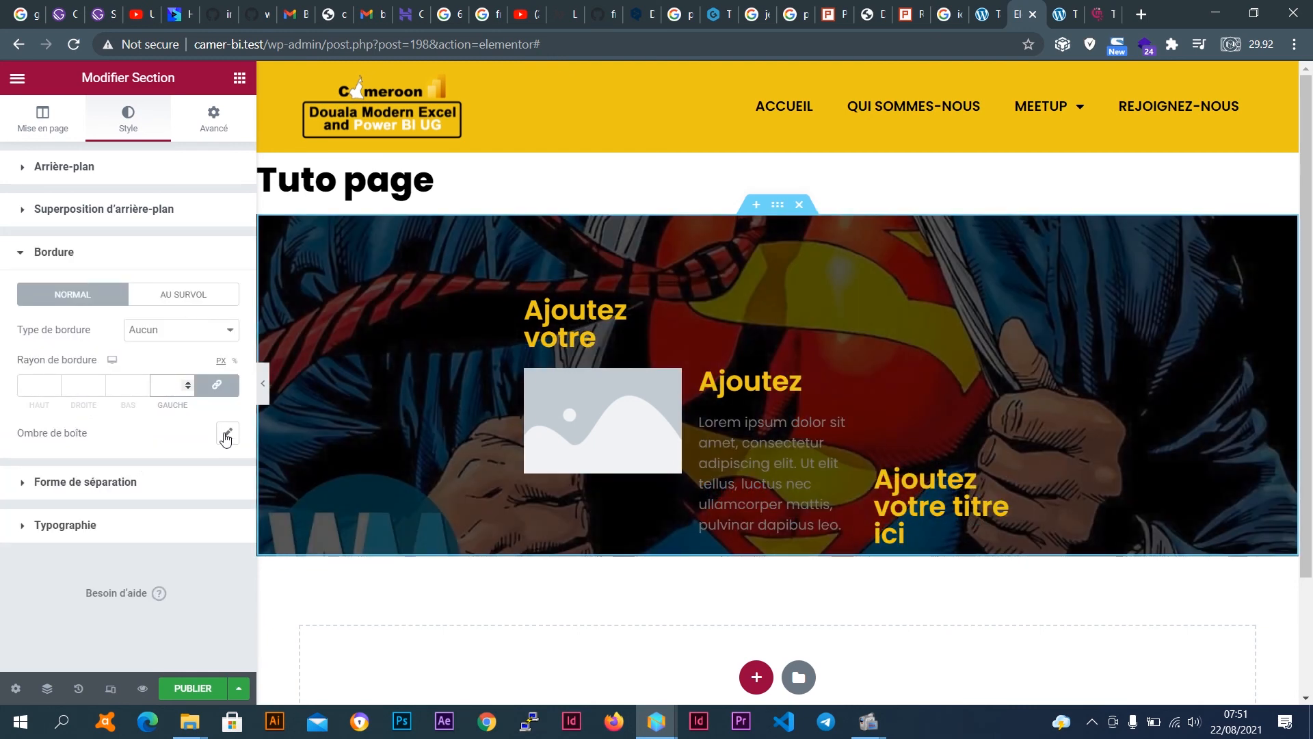
# Add a box shadow to the section with a vertical offset of 20 and a blur of 42.
pyautogui.click(228, 433)
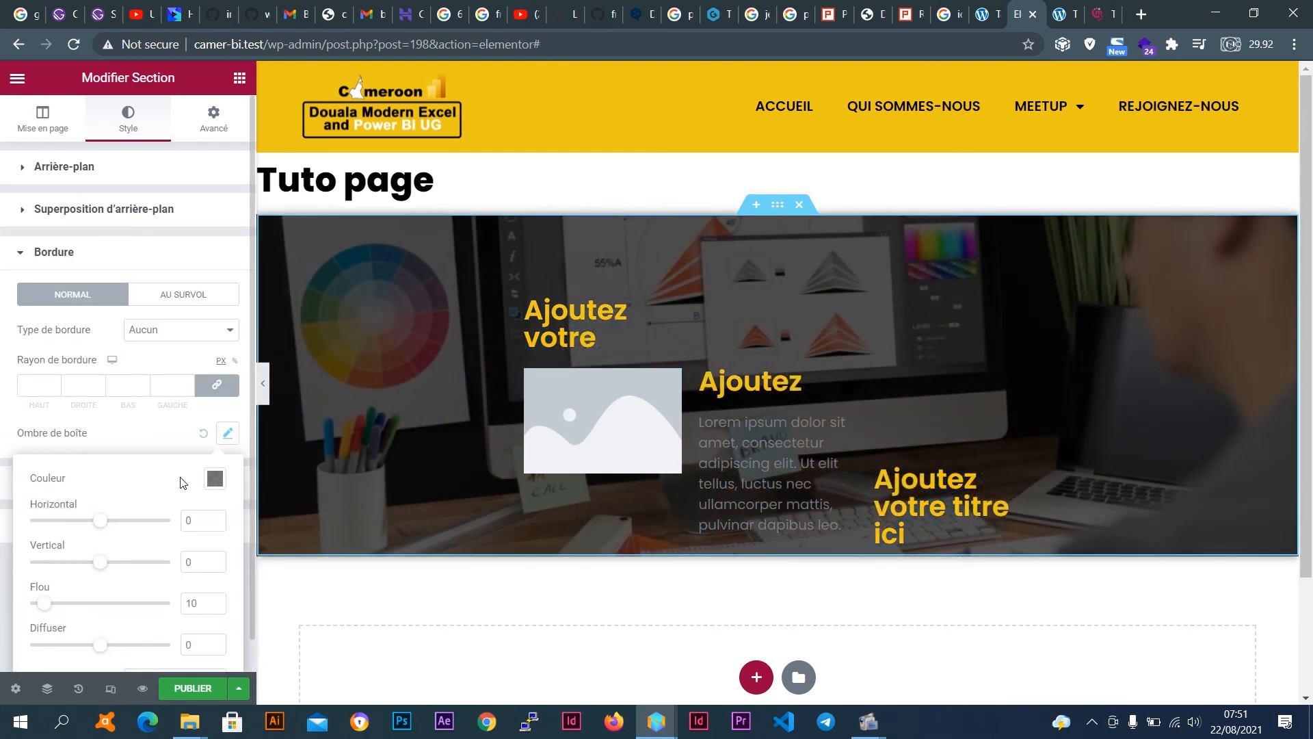
pyautogui.scroll(-1, 184, 483)
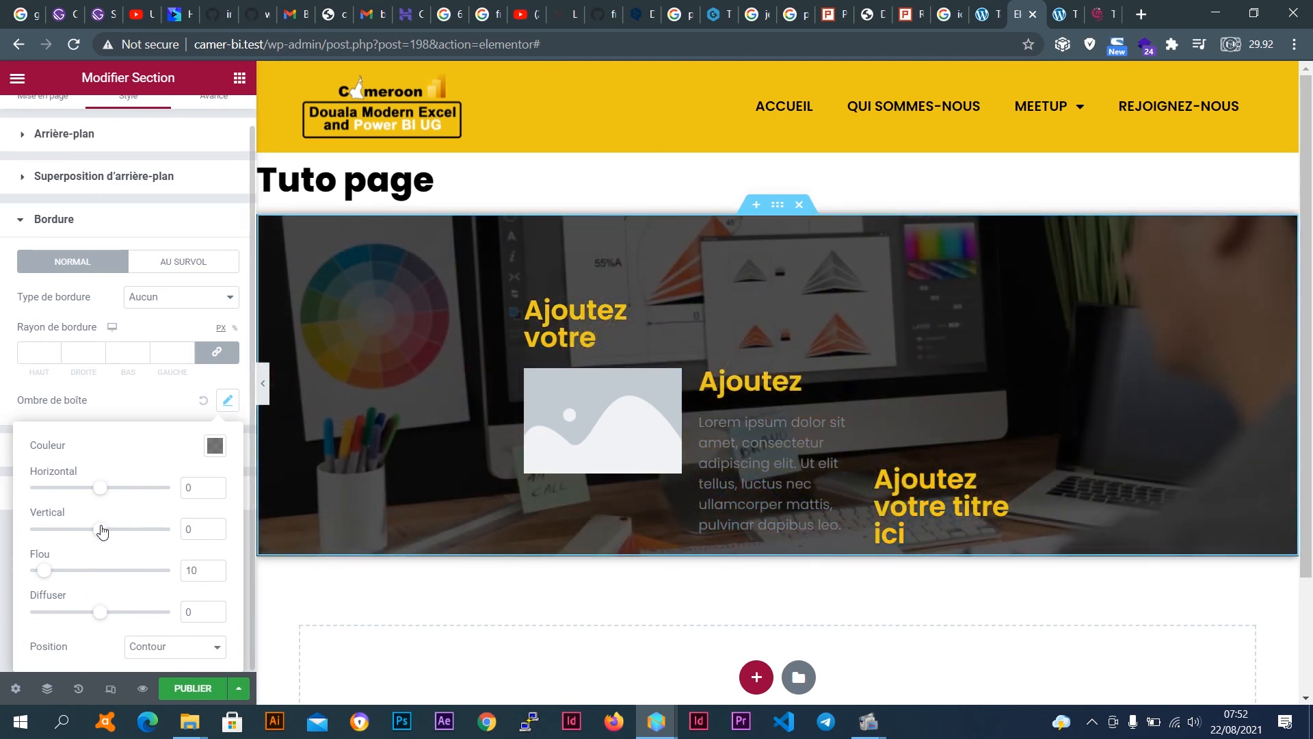
pyautogui.moveTo(101, 531); pyautogui.dragTo(114, 531)
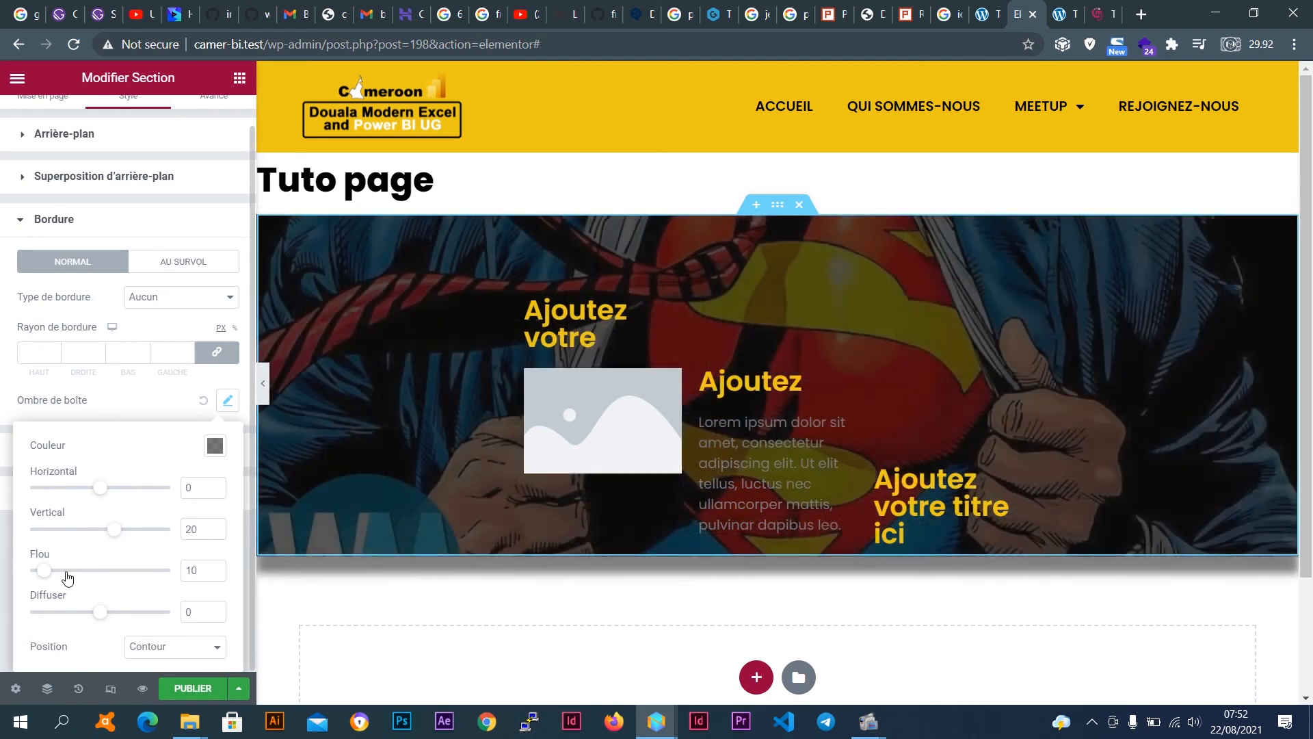
pyautogui.moveTo(63, 572); pyautogui.dragTo(96, 578)
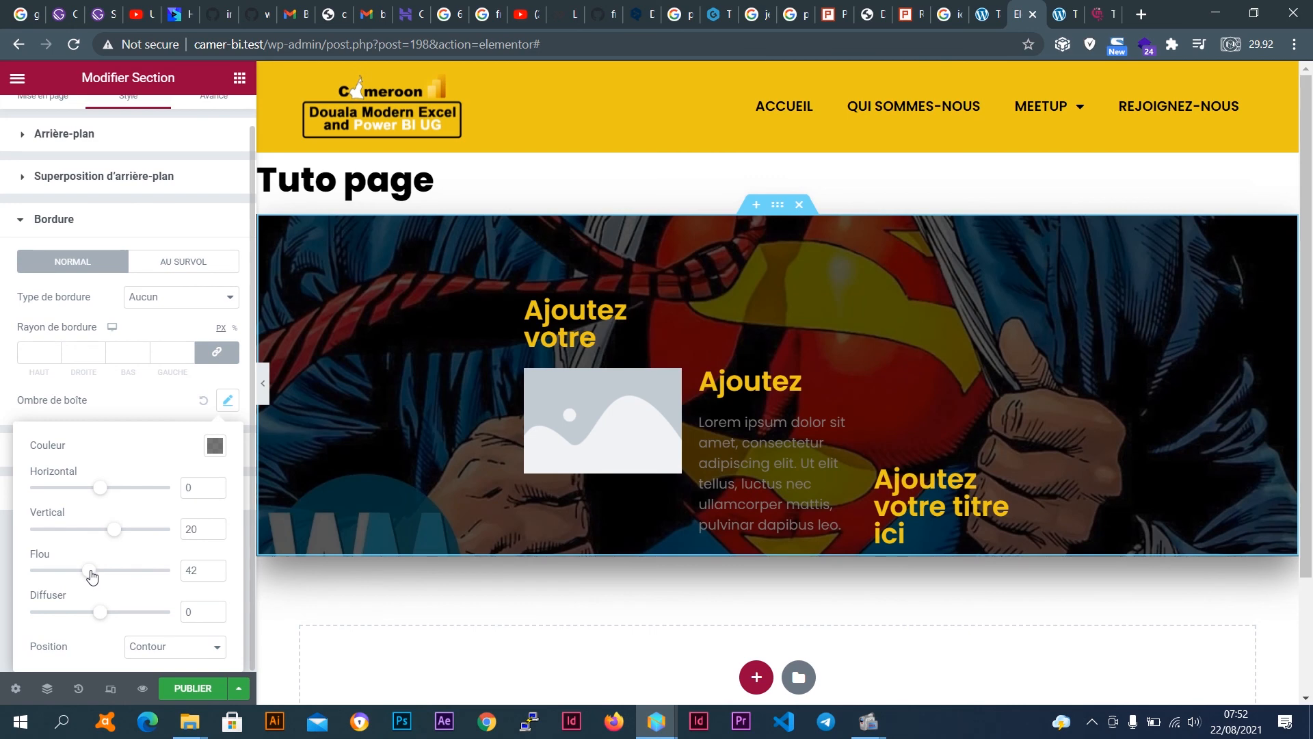
pyautogui.click(4, 406)
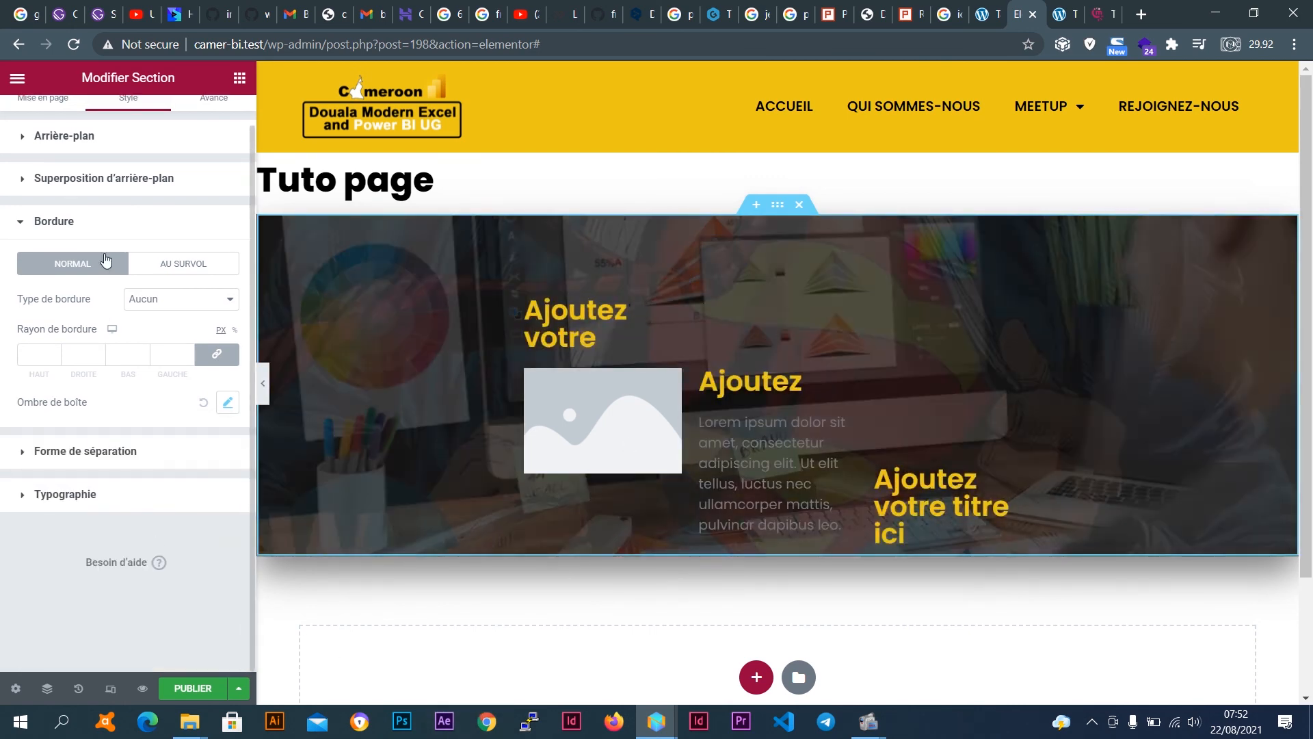
pyautogui.click(101, 220)
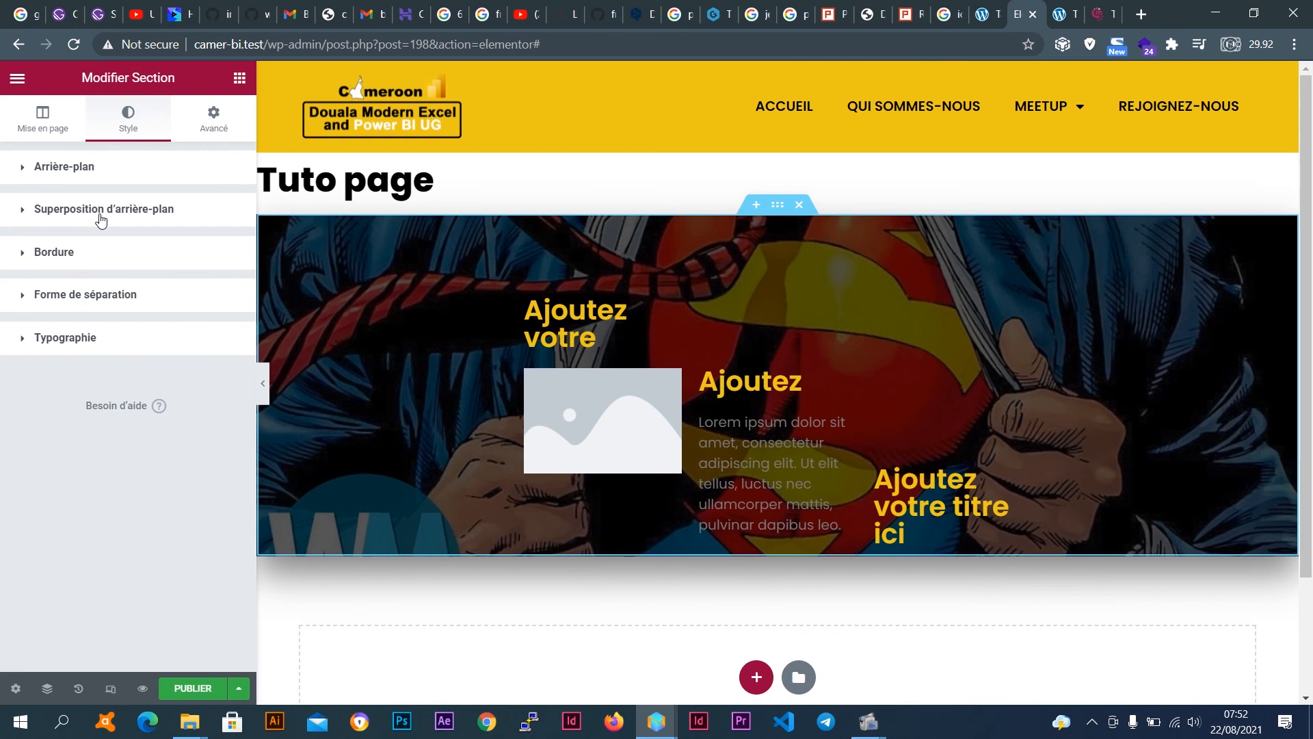
# Add a Montagnes shape divider to the section's top edge, increase its width and set its height to 101.
pyautogui.click(96, 303)
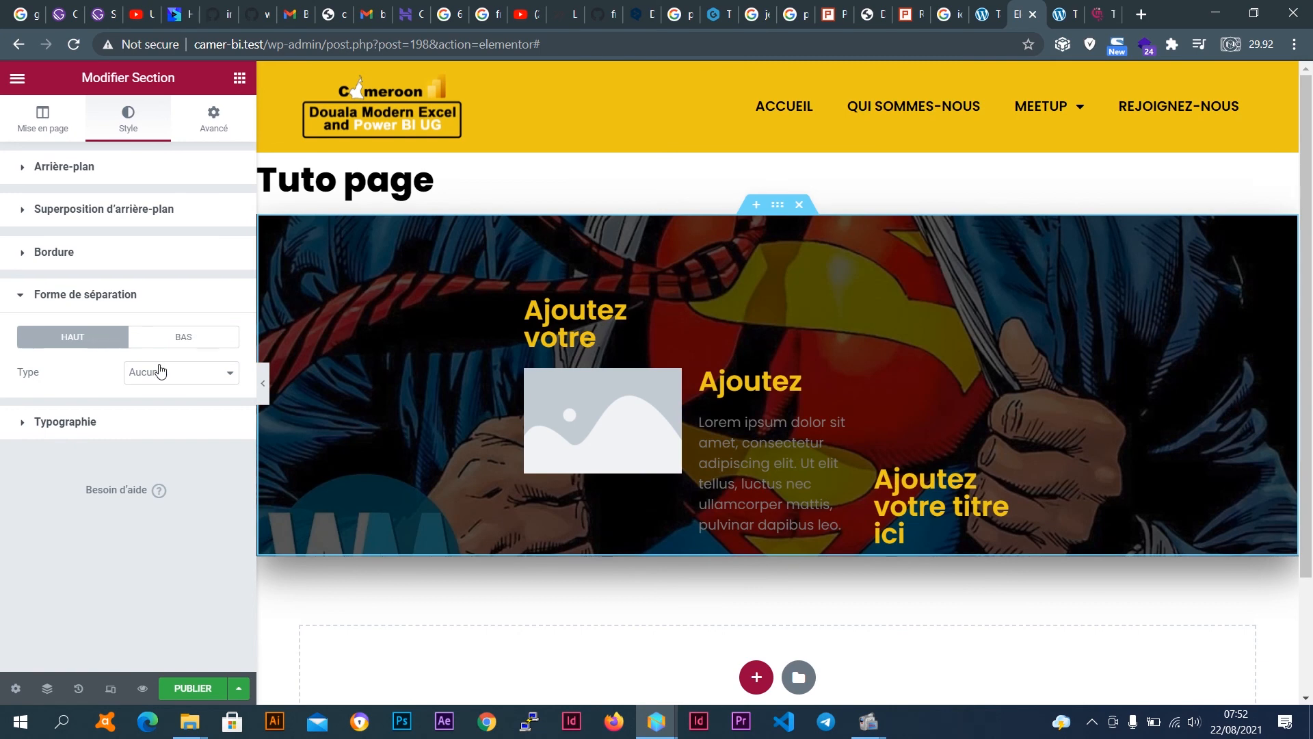
pyautogui.click(164, 372)
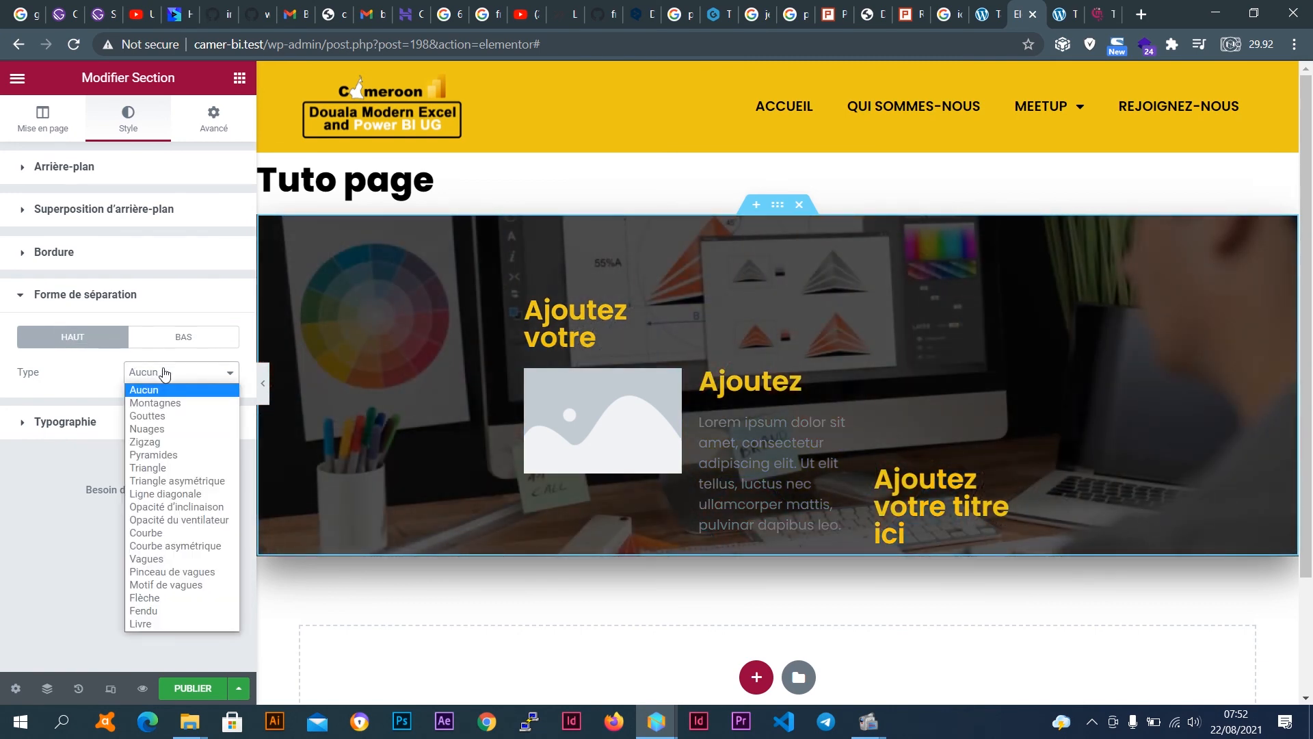
pyautogui.click(158, 405)
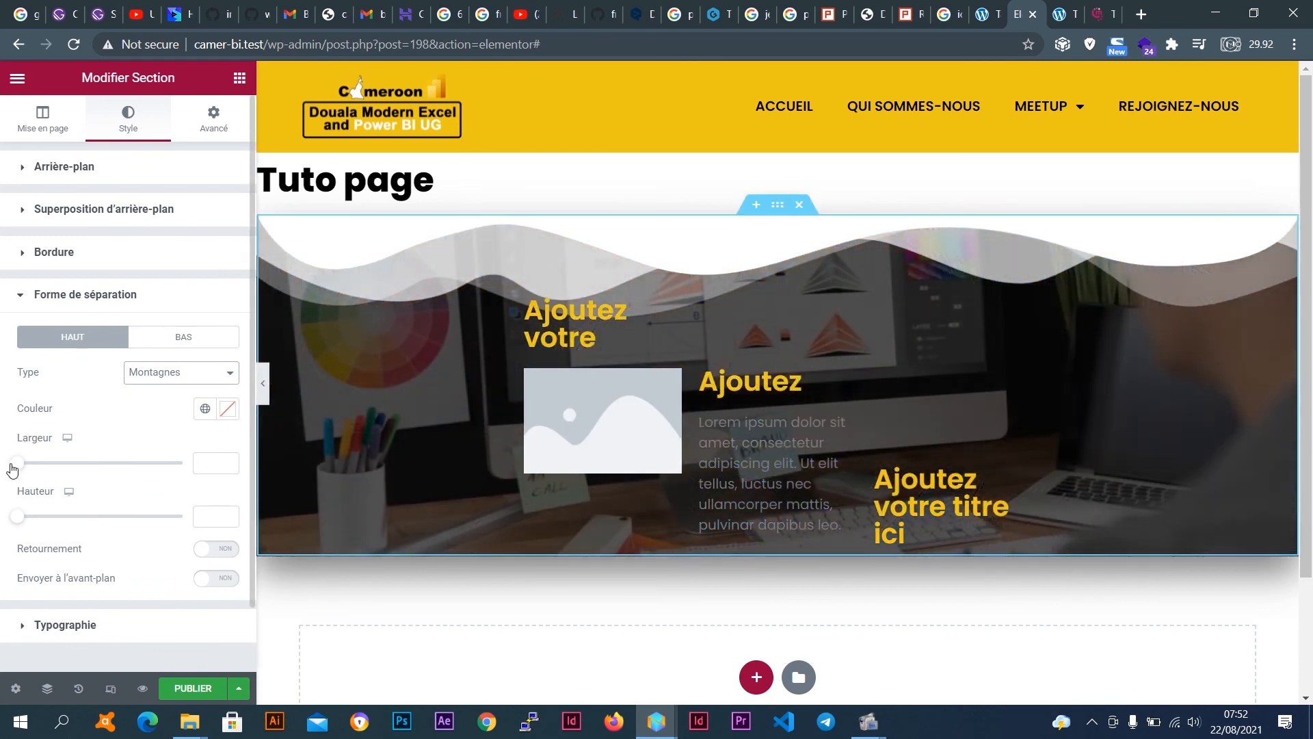
pyautogui.moveTo(14, 465); pyautogui.dragTo(74, 464)
pyautogui.moveTo(16, 517); pyautogui.dragTo(52, 518)
# Change the top shape divider to Gouttes, keeping its height at 101.
pyautogui.click(167, 379)
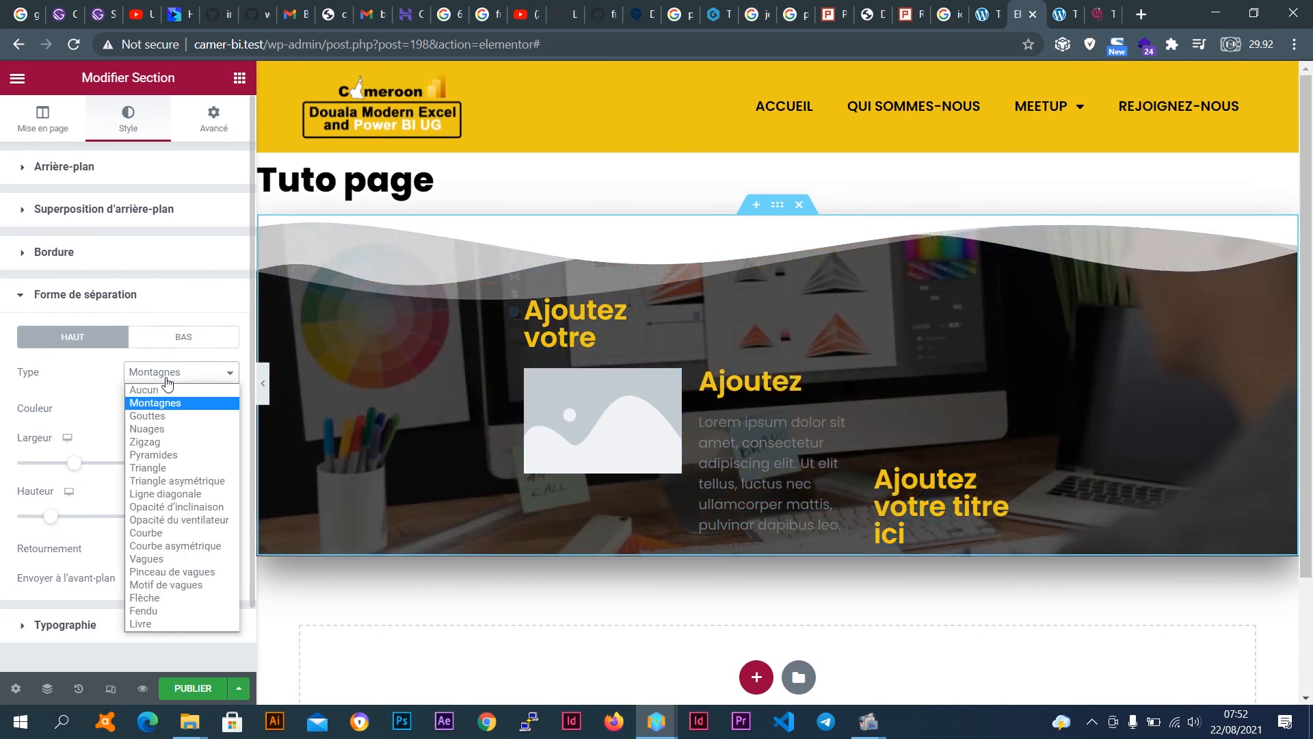
pyautogui.click(171, 415)
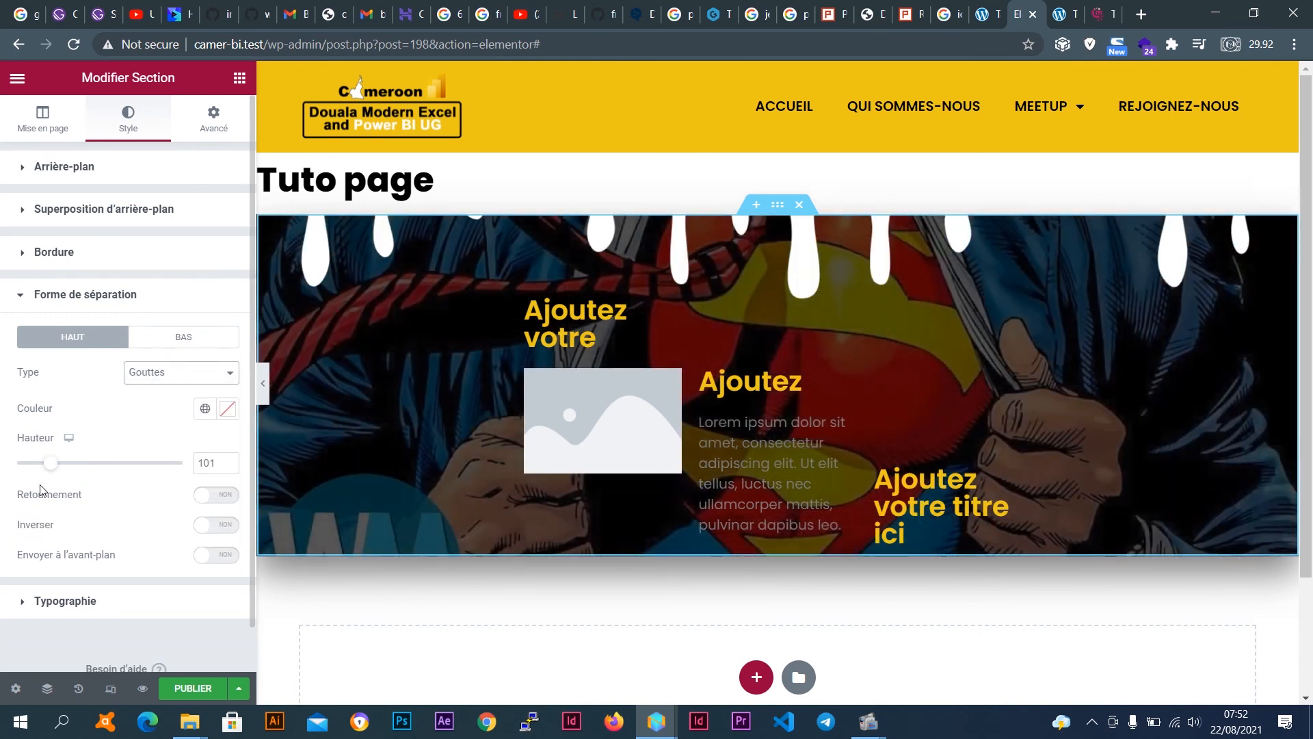
pyautogui.moveTo(48, 477)
pyautogui.mouseDown()
pyautogui.moveTo(81, 469)
pyautogui.moveTo(37, 476)
pyautogui.moveTo(52, 477)
pyautogui.mouseUp()
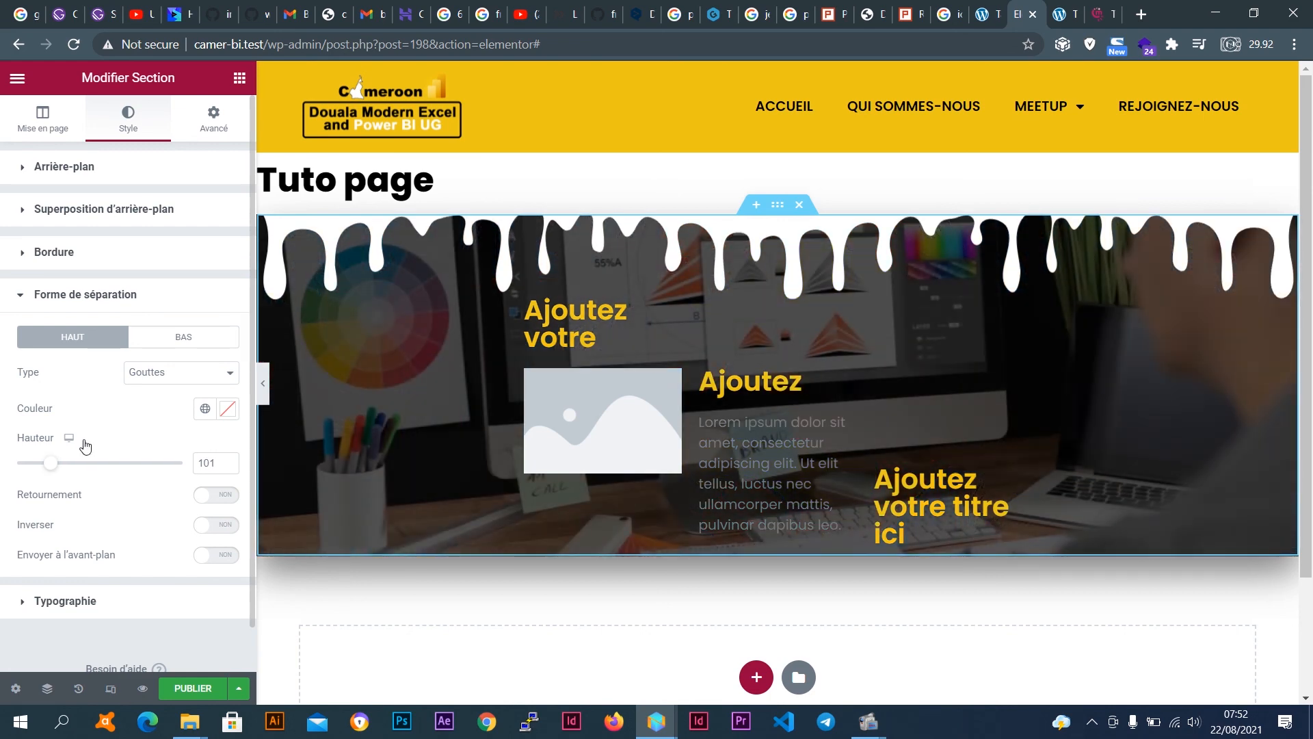
# Add a Triangle asymétrique shape divider to the section's bottom edge, set its height to 49 and increase its width.
pyautogui.click(166, 375)
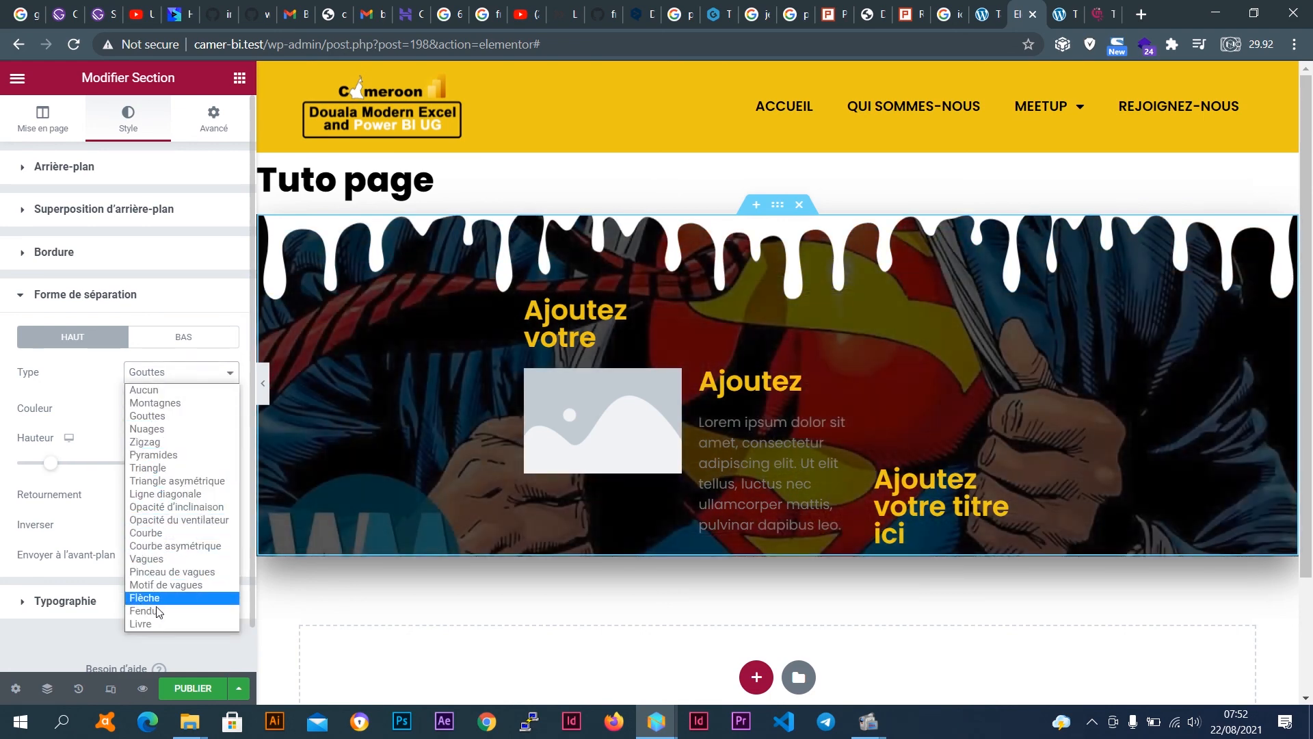
pyautogui.click(94, 378)
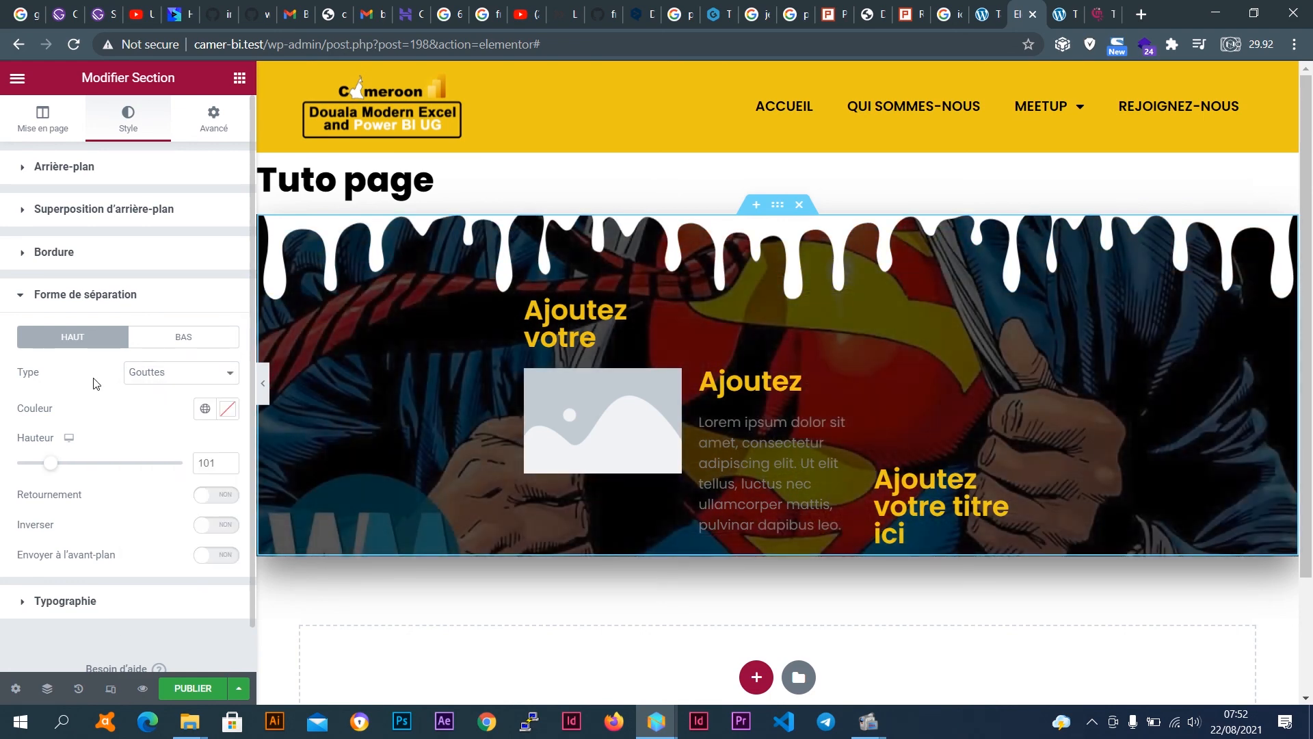
pyautogui.click(167, 342)
pyautogui.click(175, 373)
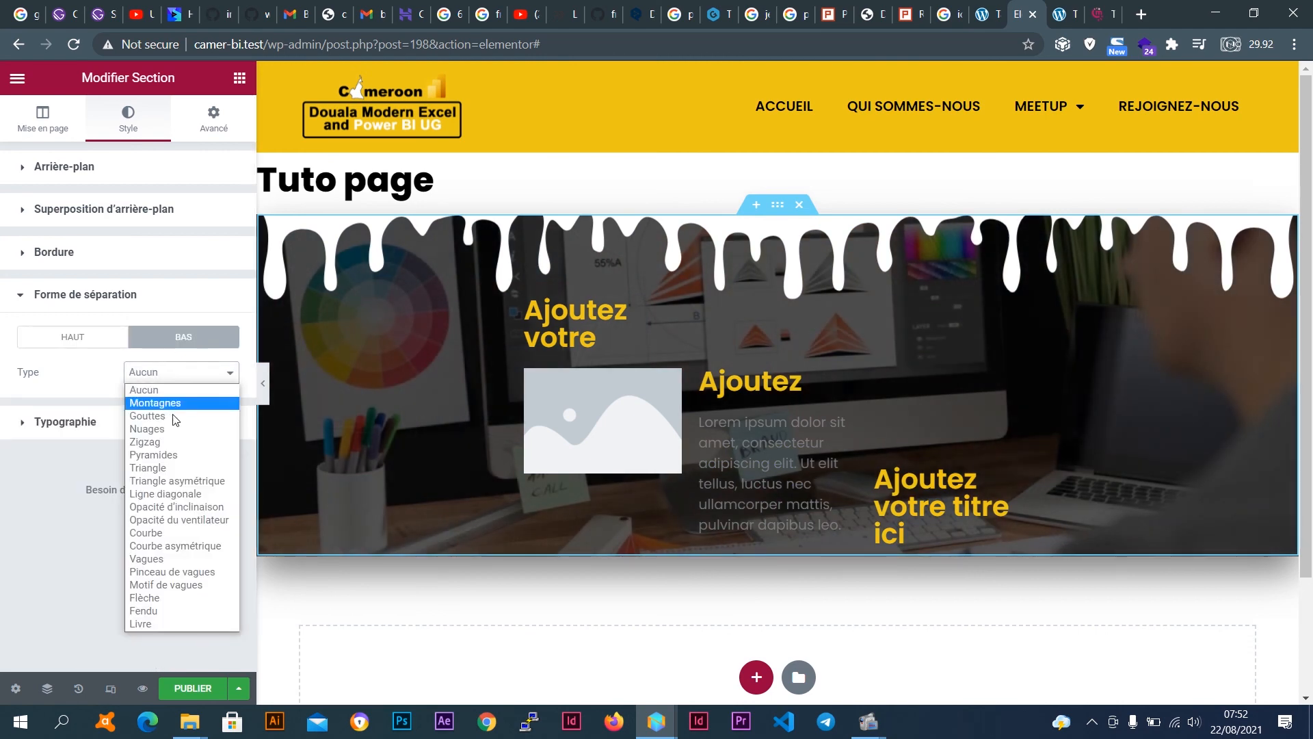
pyautogui.click(168, 481)
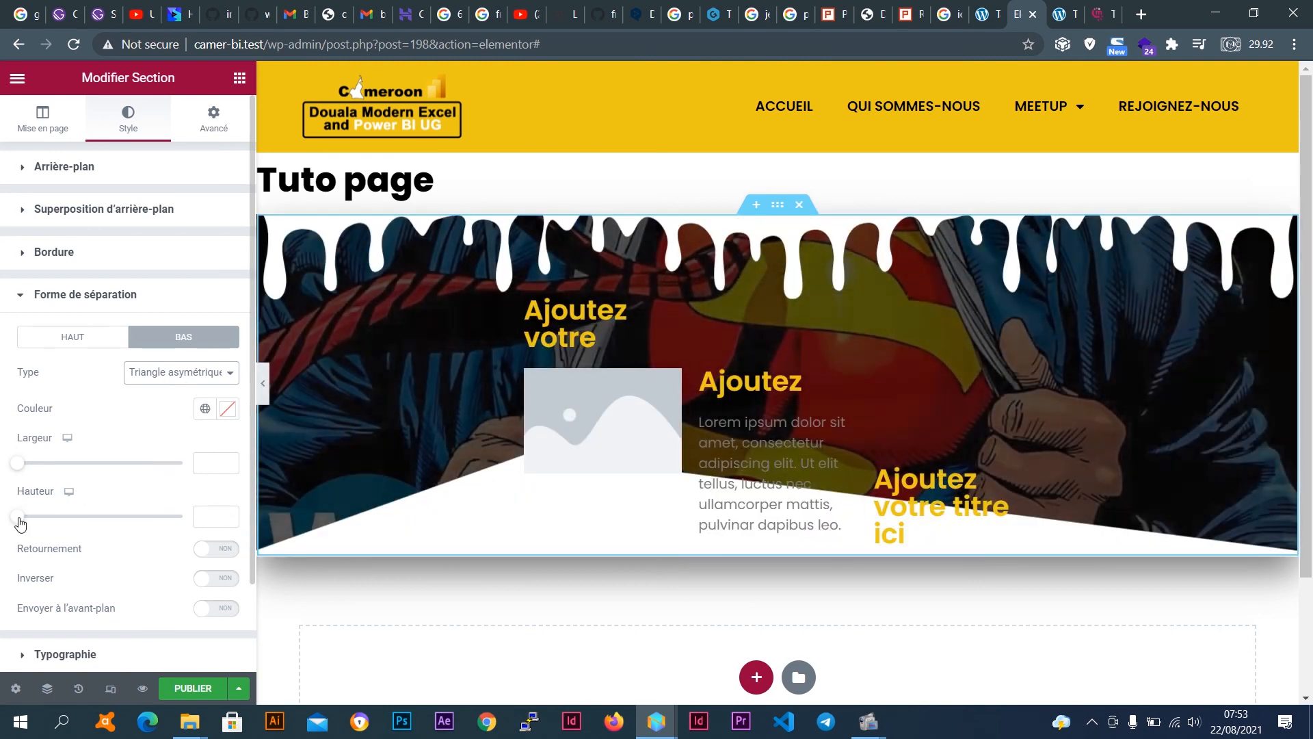
pyautogui.moveTo(18, 515); pyautogui.dragTo(34, 526)
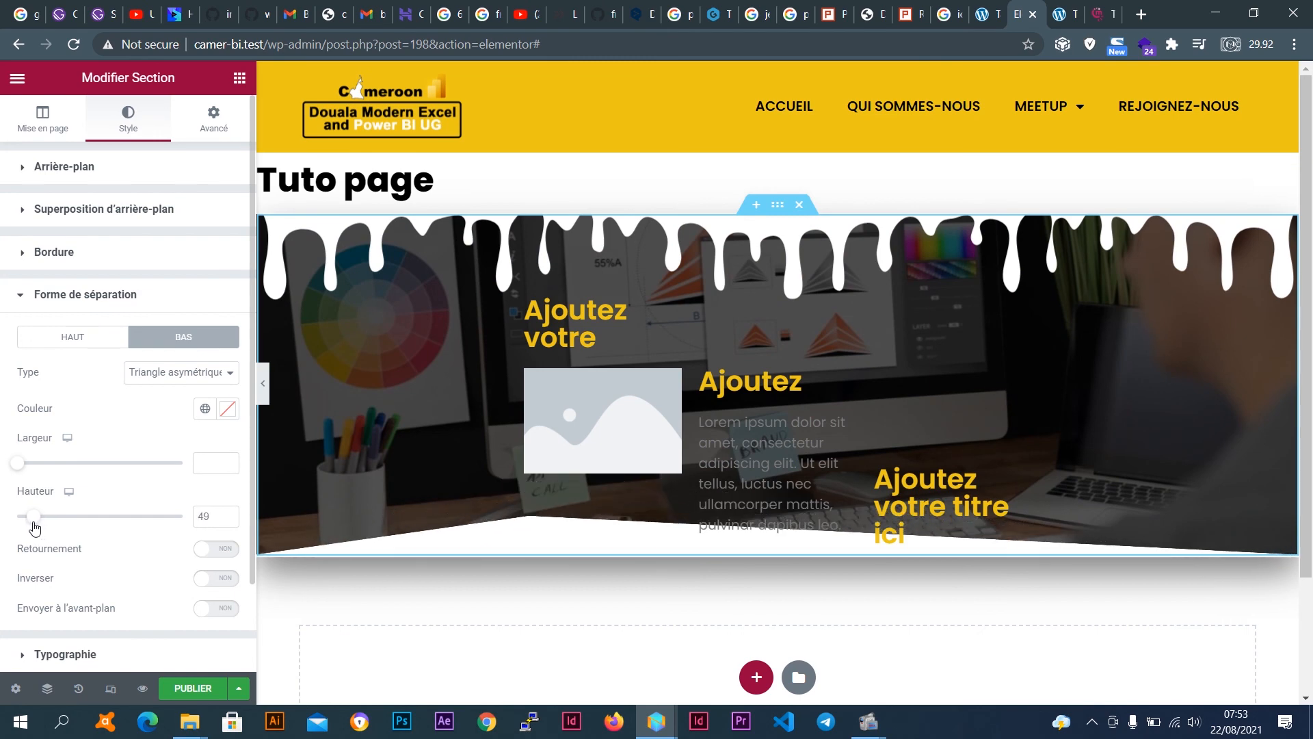
pyautogui.moveTo(18, 463); pyautogui.dragTo(89, 498)
pyautogui.click(79, 299)
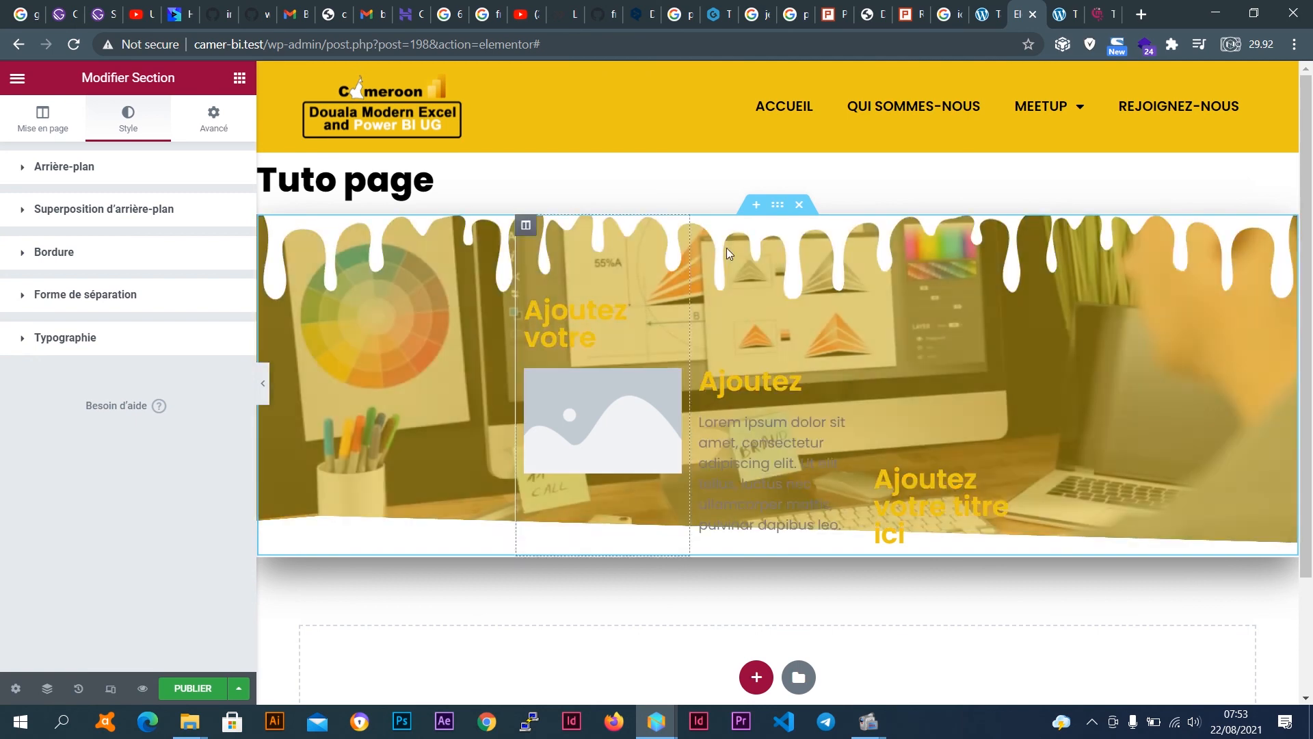
# Set the section's title colour to the global Secondary colour in the typography settings.
pyautogui.click(60, 343)
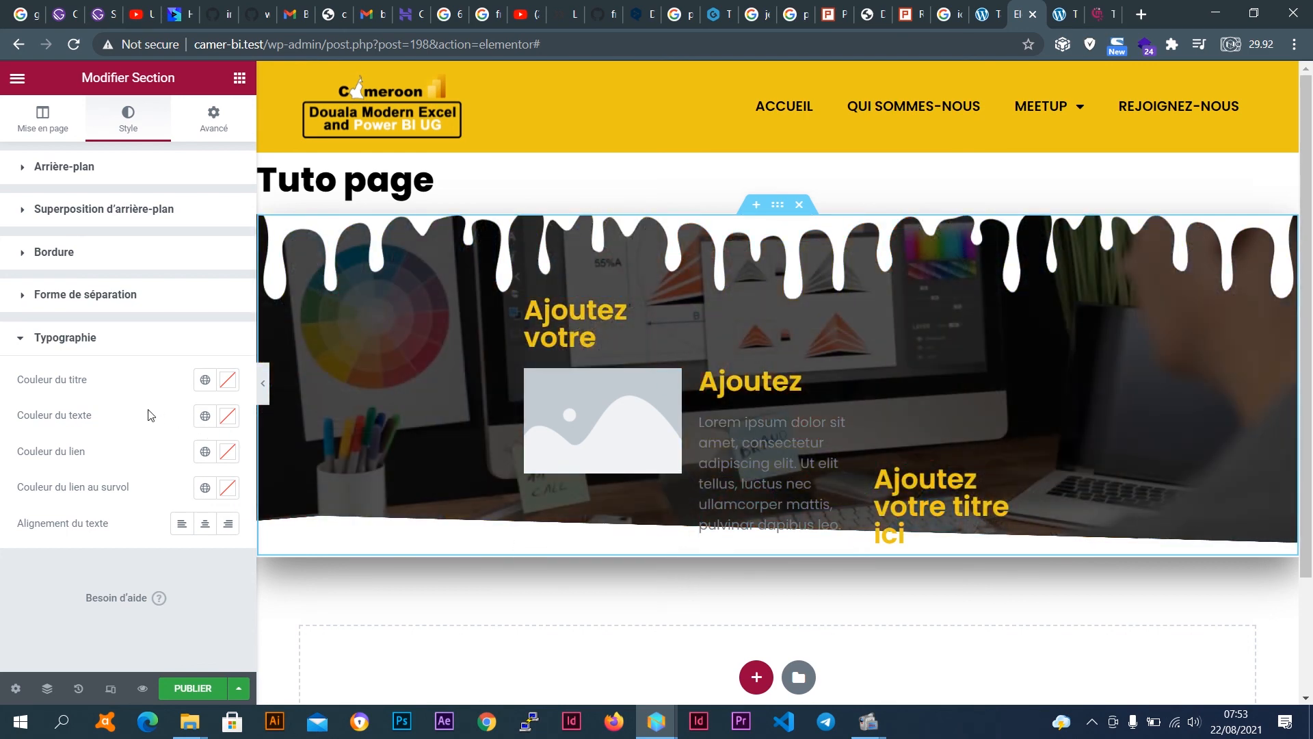
pyautogui.click(199, 381)
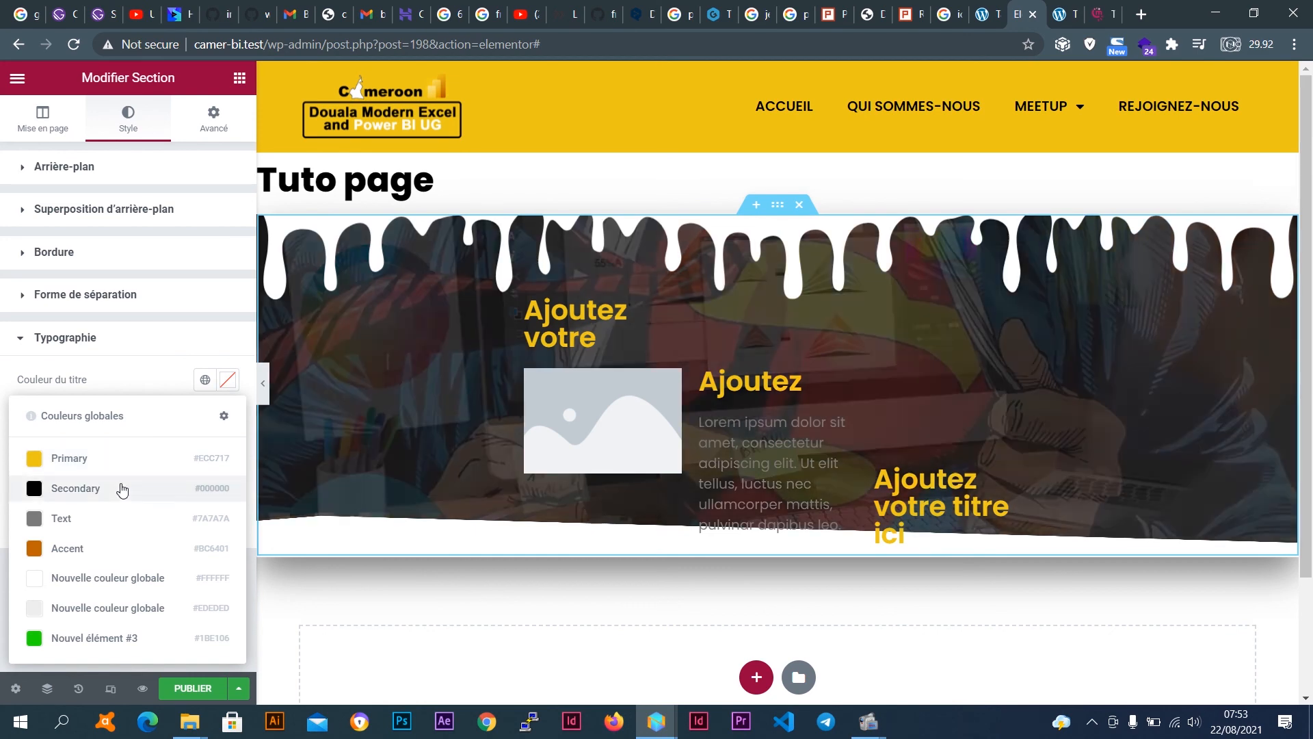
pyautogui.click(121, 486)
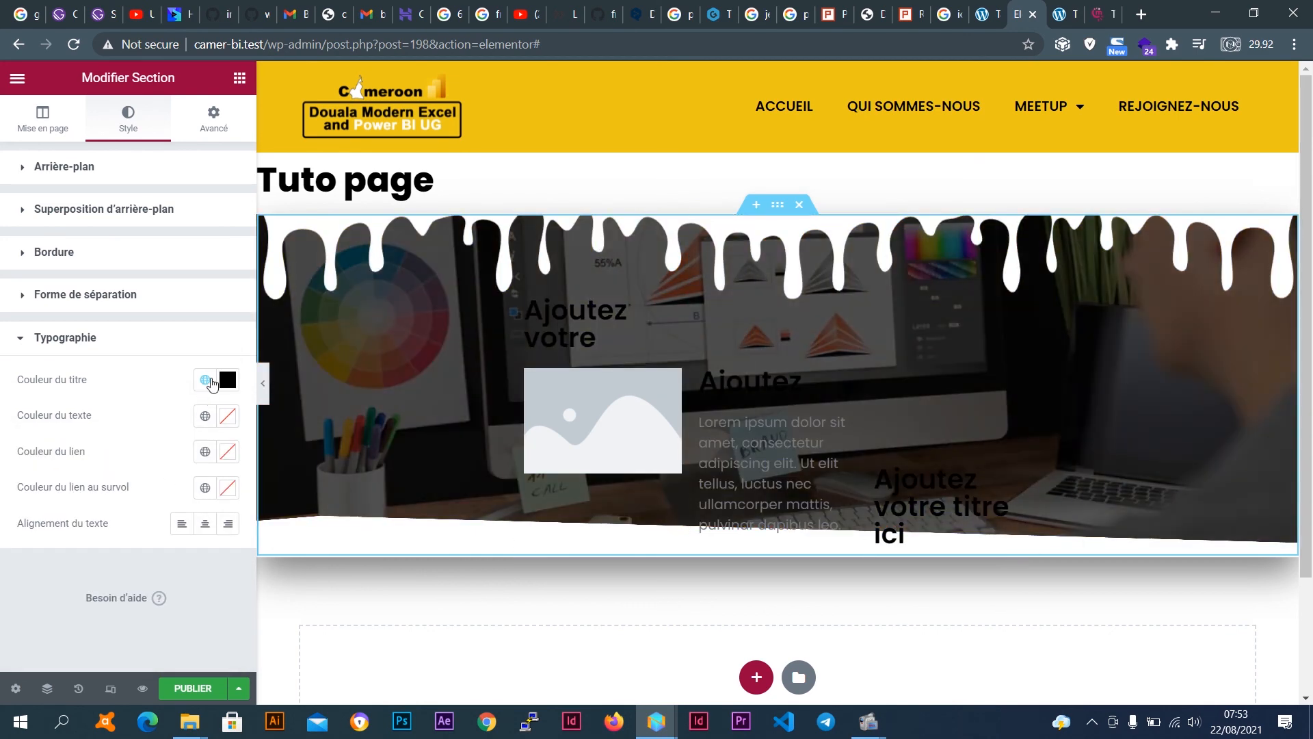
# Try the global Accent colour on the section's titles and return them to the Secondary colour.
pyautogui.click(205, 380)
pyautogui.click(94, 552)
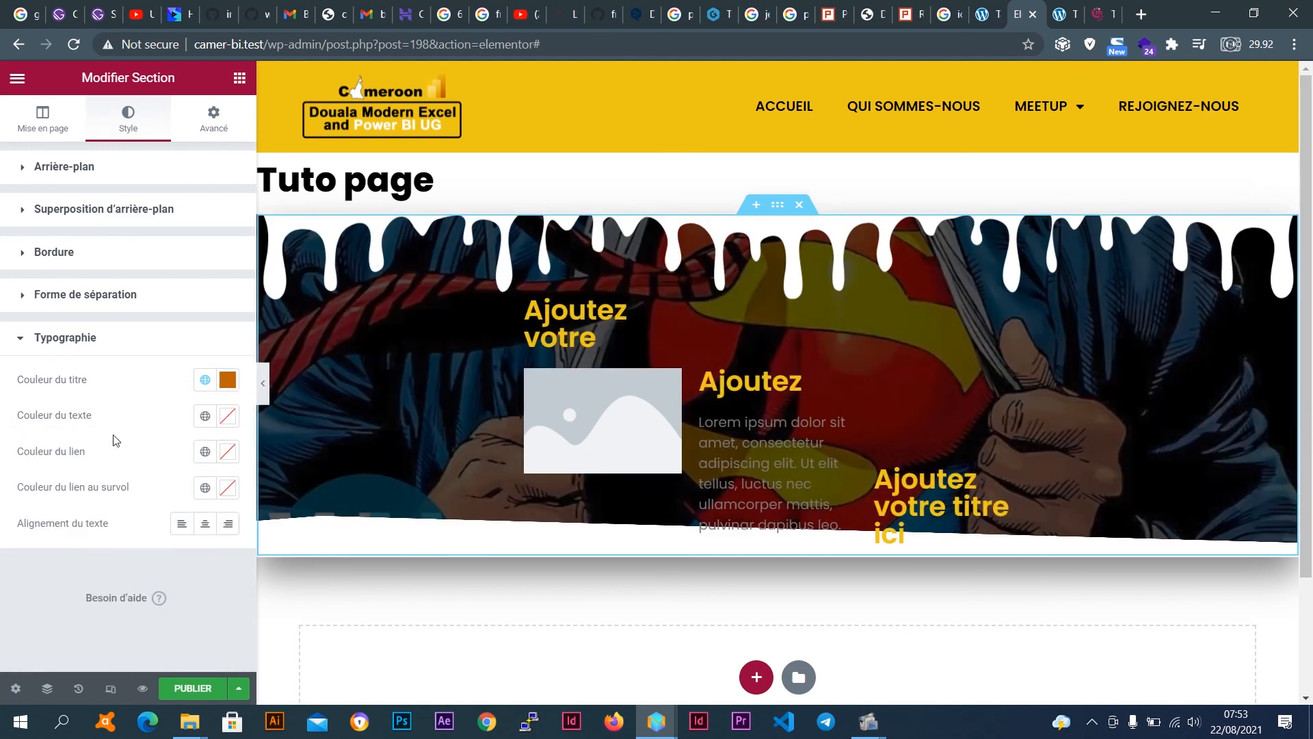
pyautogui.click(205, 381)
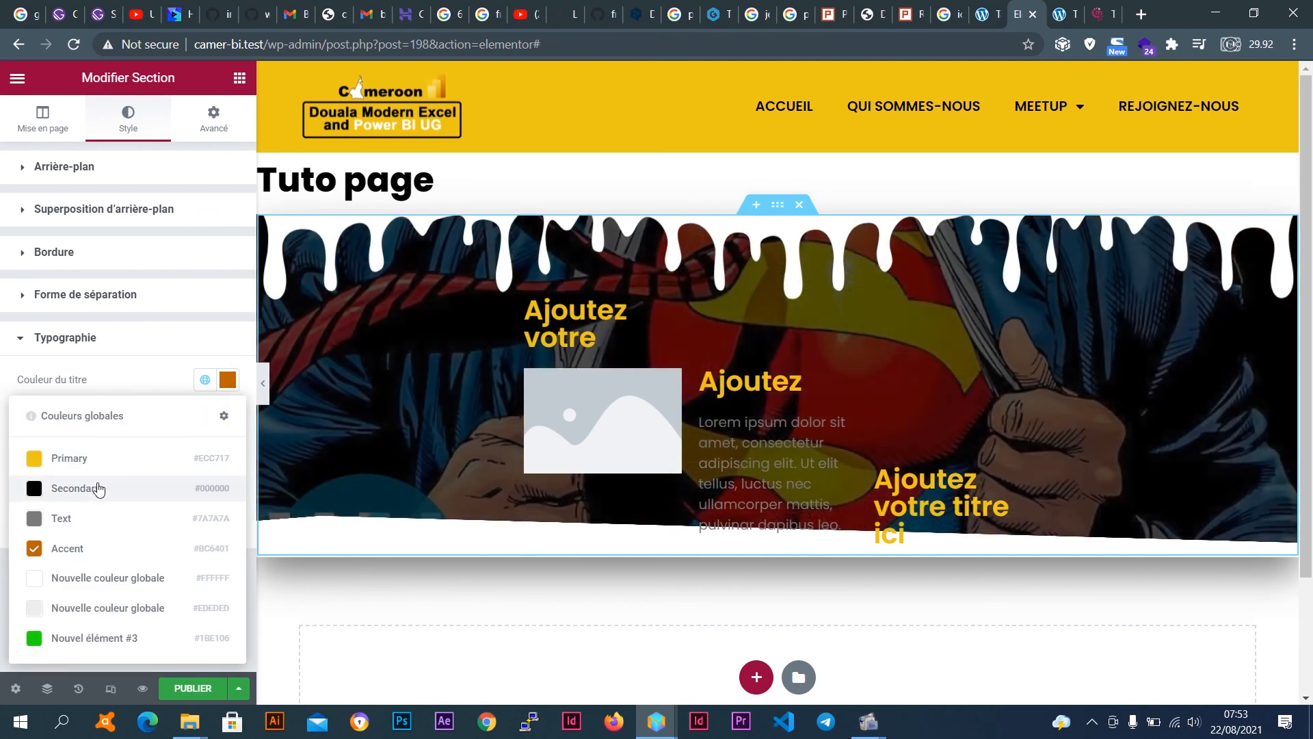
pyautogui.click(98, 487)
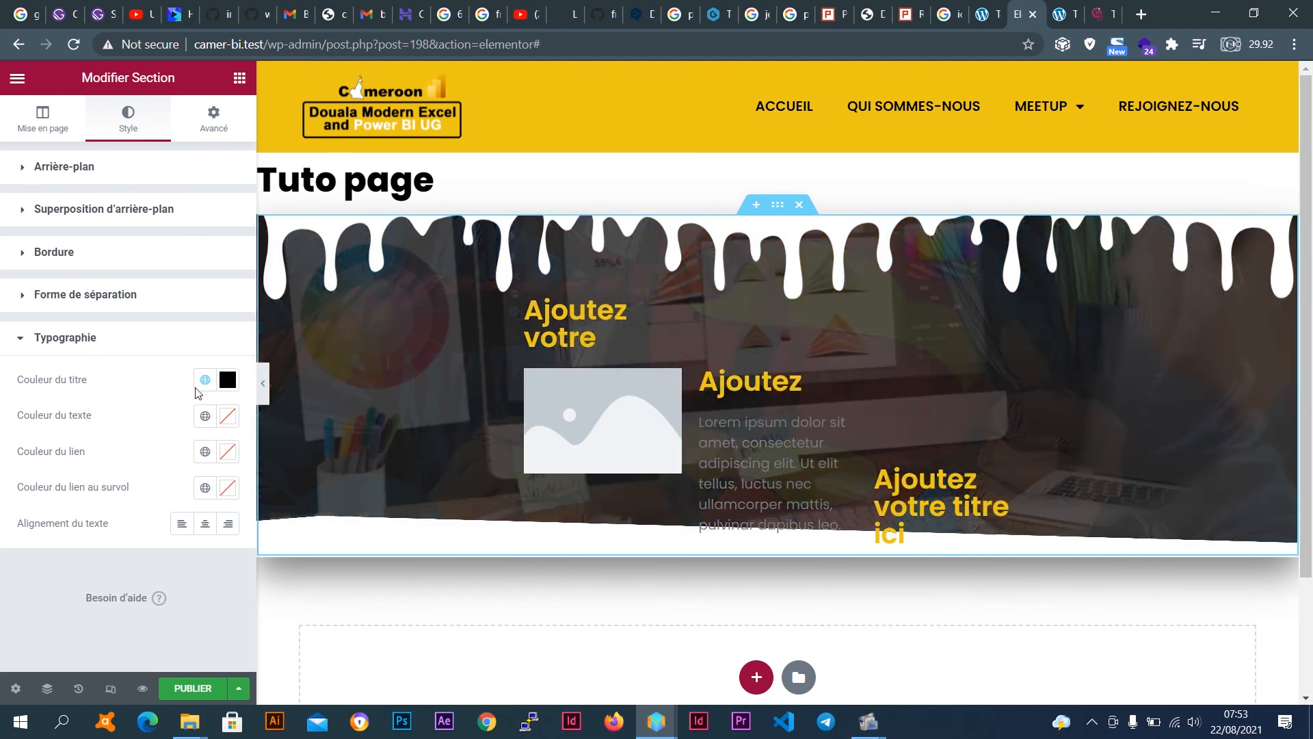
# Set the section's text colour to the white global colour #FFFFFF and collapse the typography settings.
pyautogui.click(203, 417)
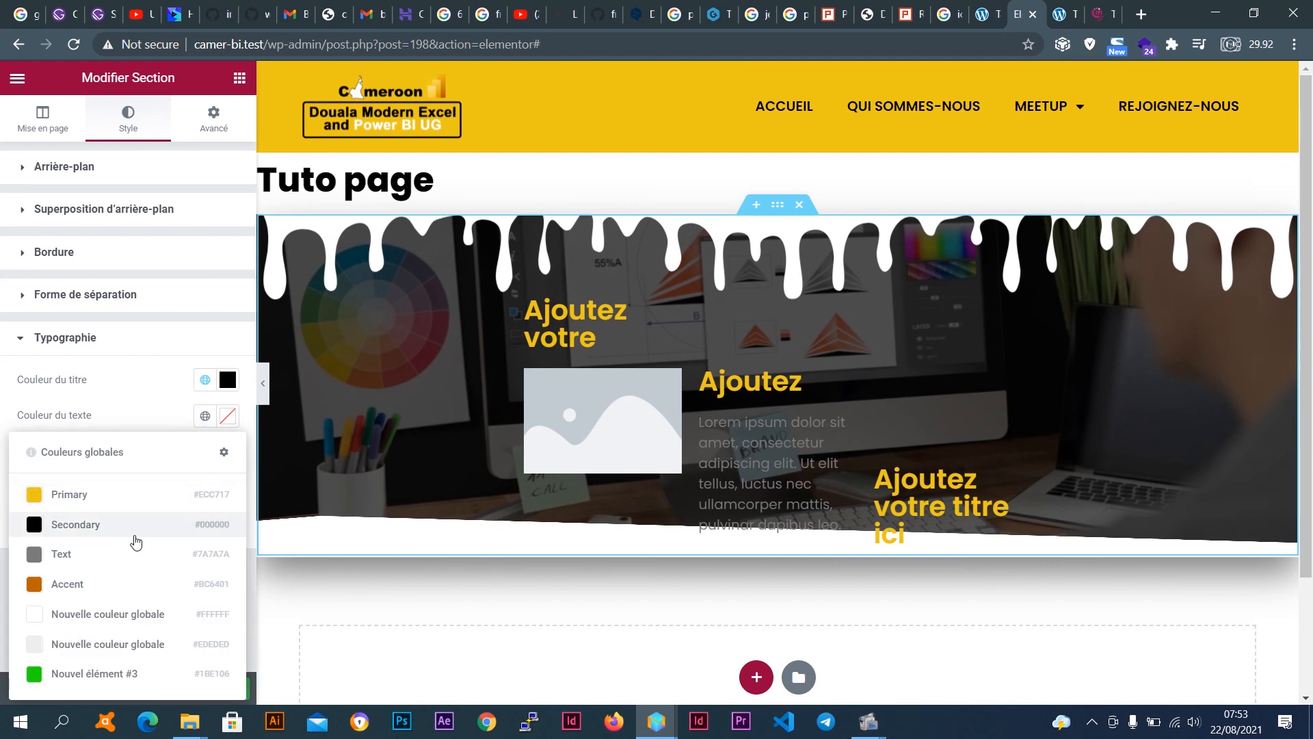
pyautogui.click(111, 615)
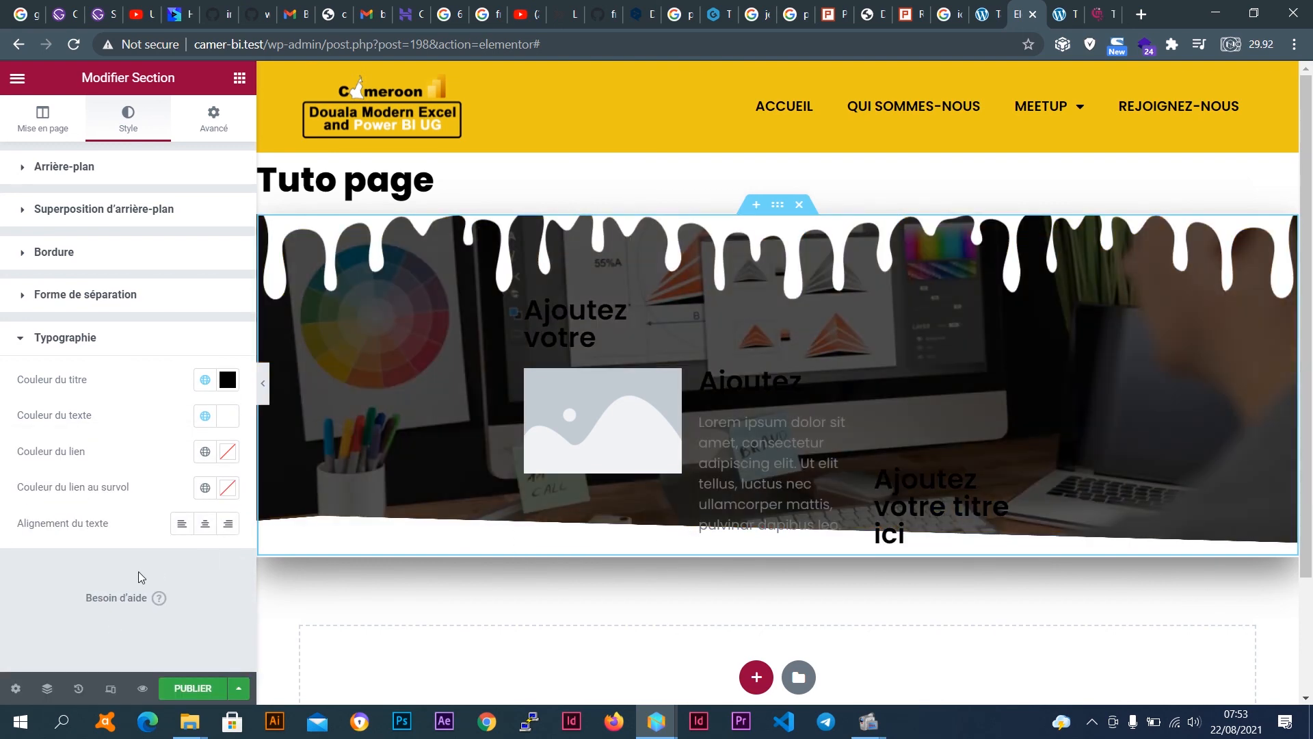
pyautogui.click(116, 342)
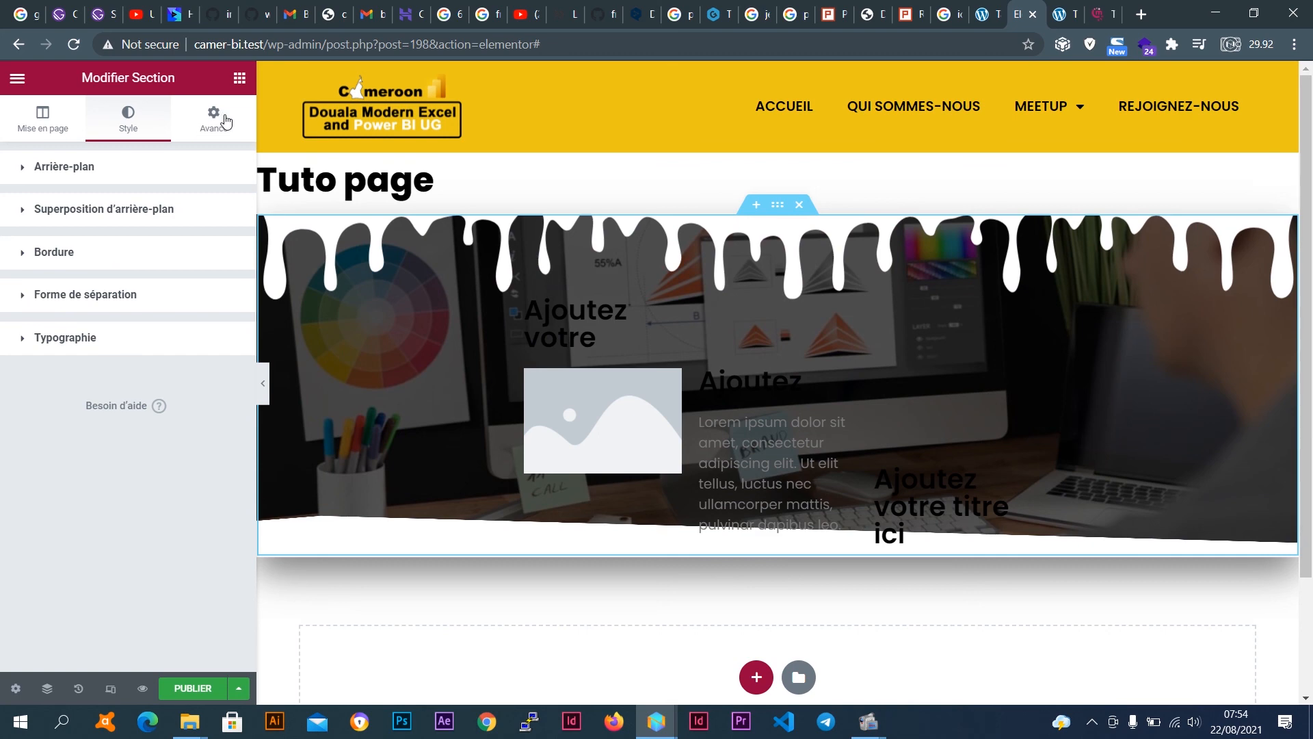
# Set the section's linked top and bottom outer margins to 100 px and unlink the margin values.
pyautogui.click(221, 124)
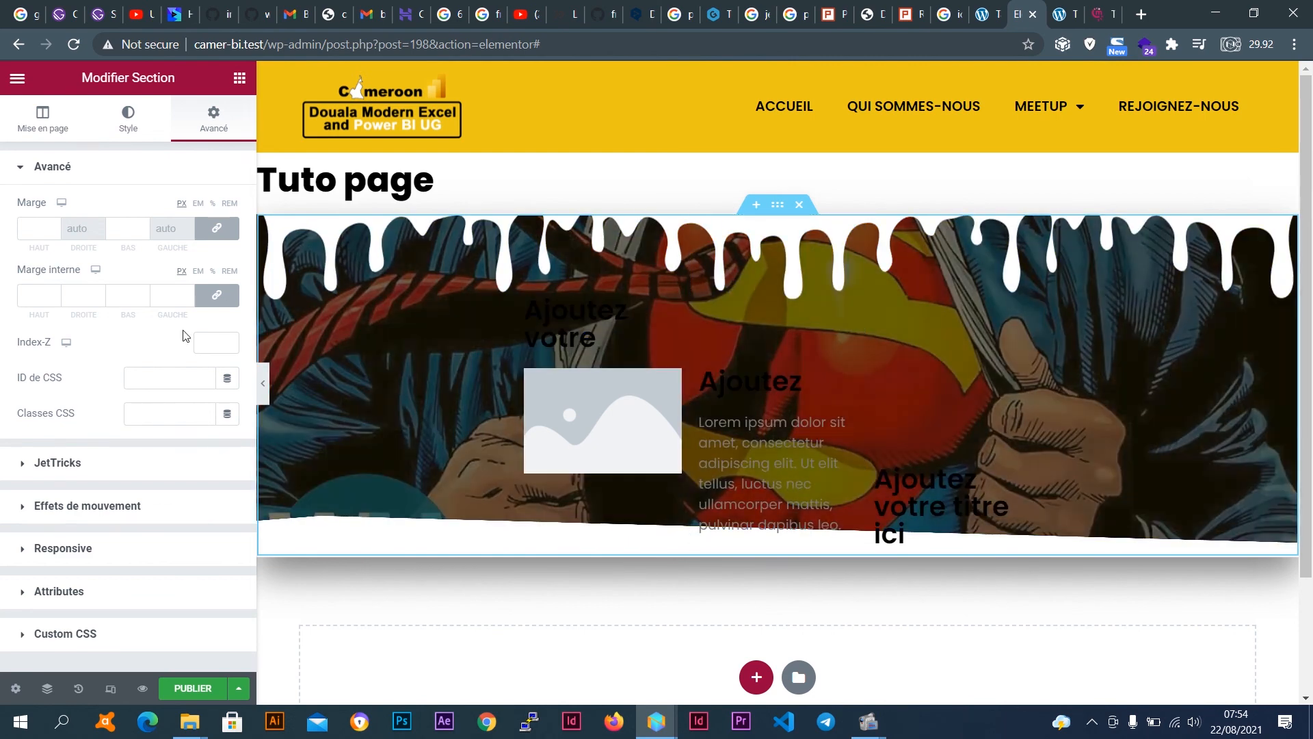
pyautogui.click(45, 230)
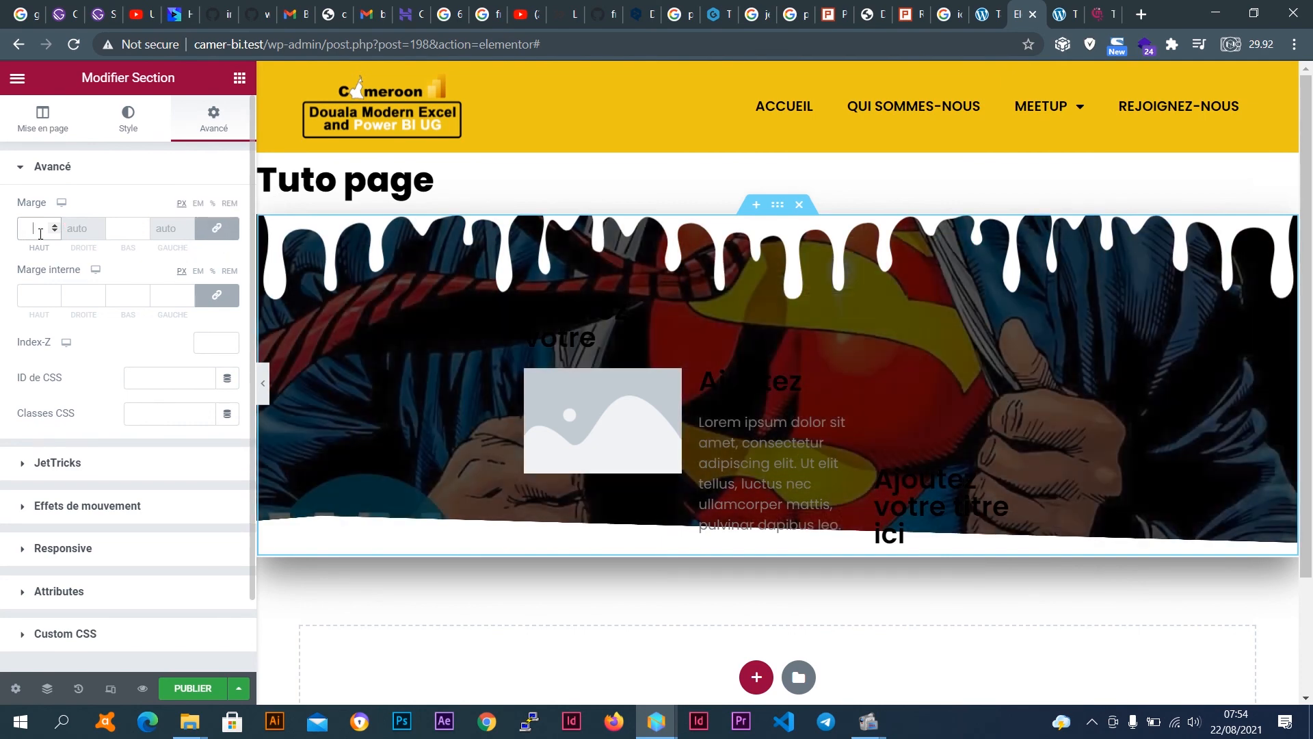
pyautogui.click(55, 221)
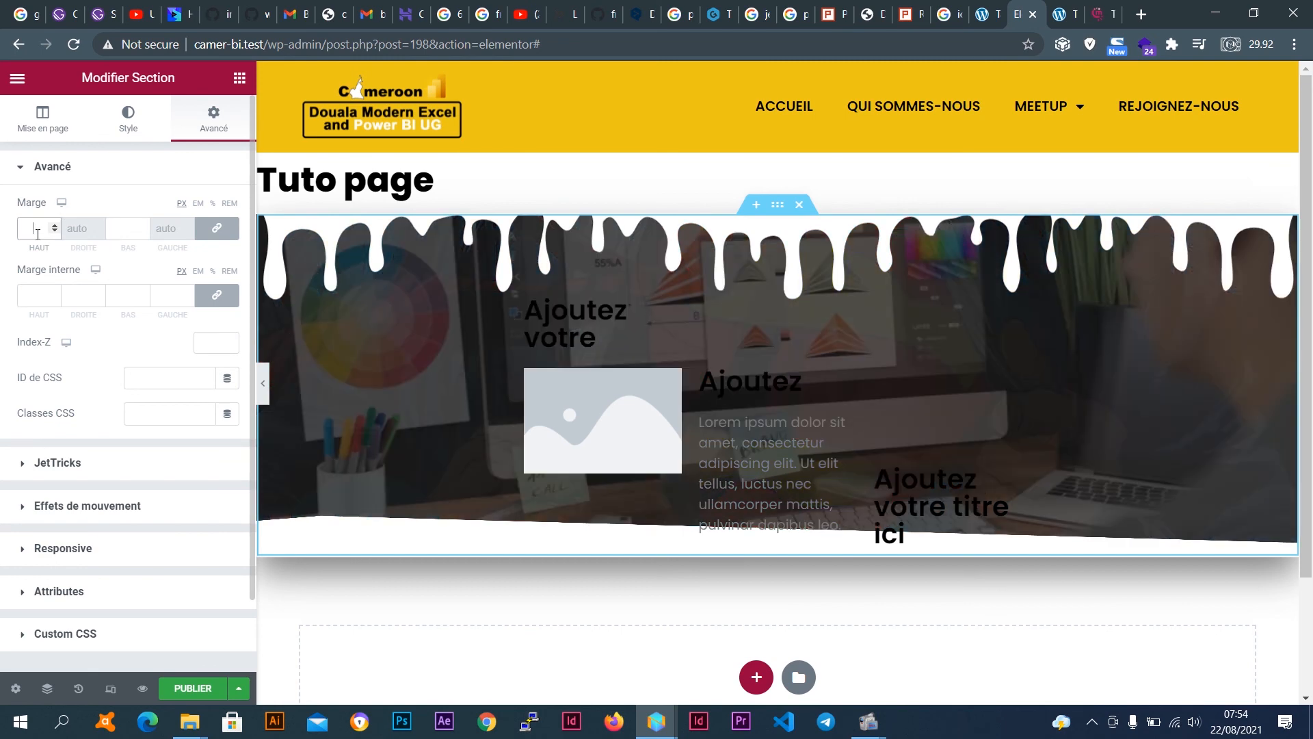
pyautogui.write('100')
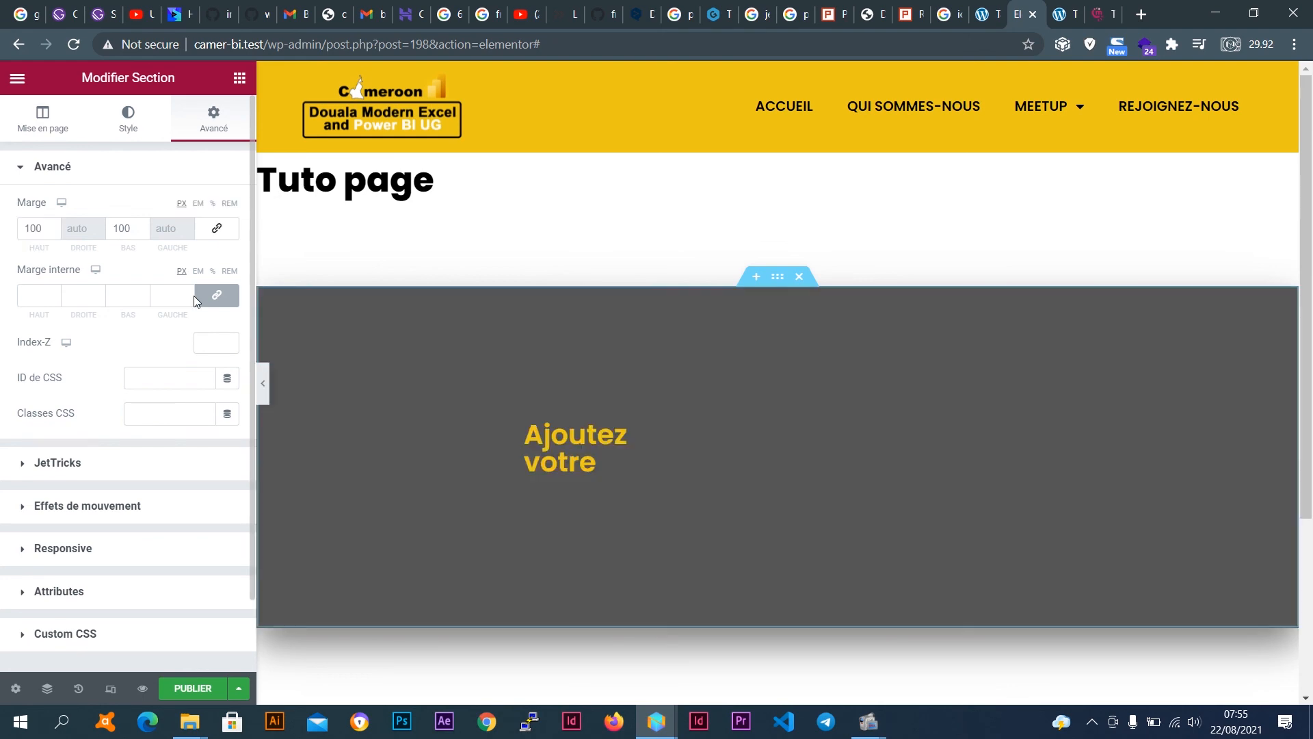
# Set the section's bottom outer margin to 0 px.
pyautogui.moveTo(125, 232); pyautogui.dragTo(100, 237)
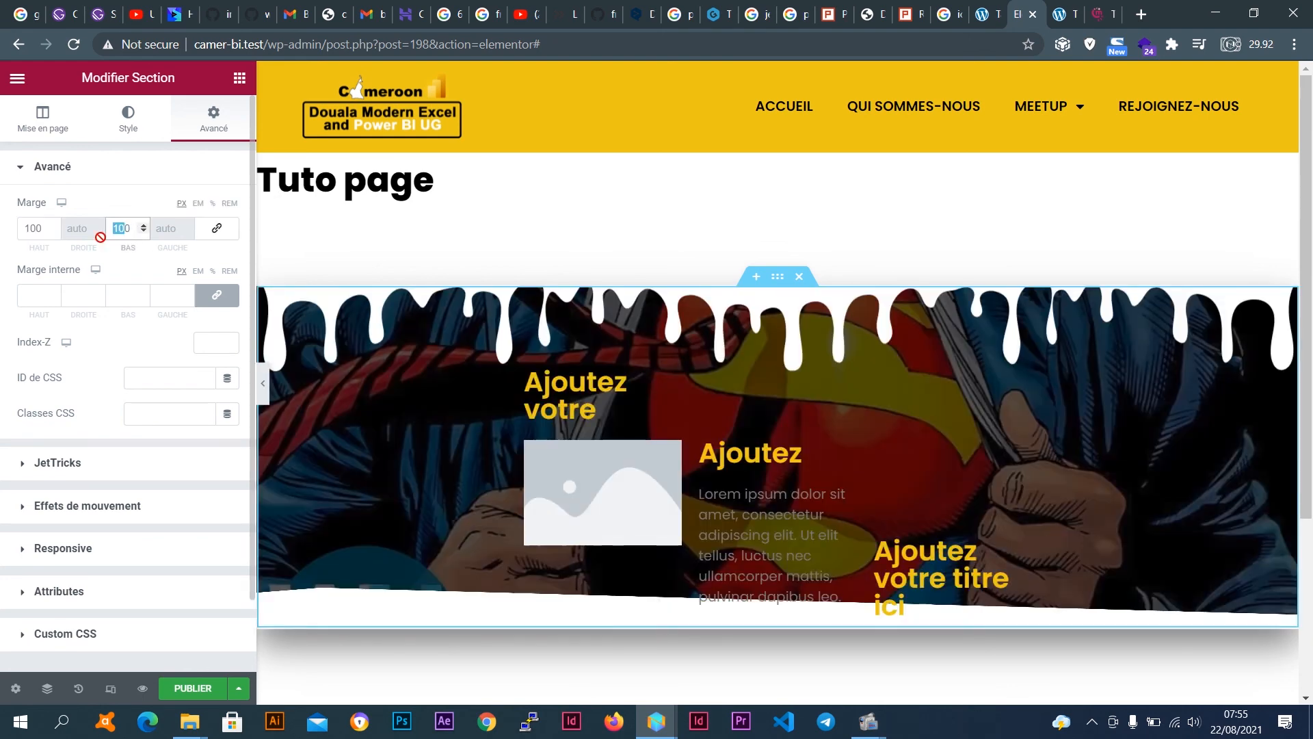
pyautogui.press('BackSpace')
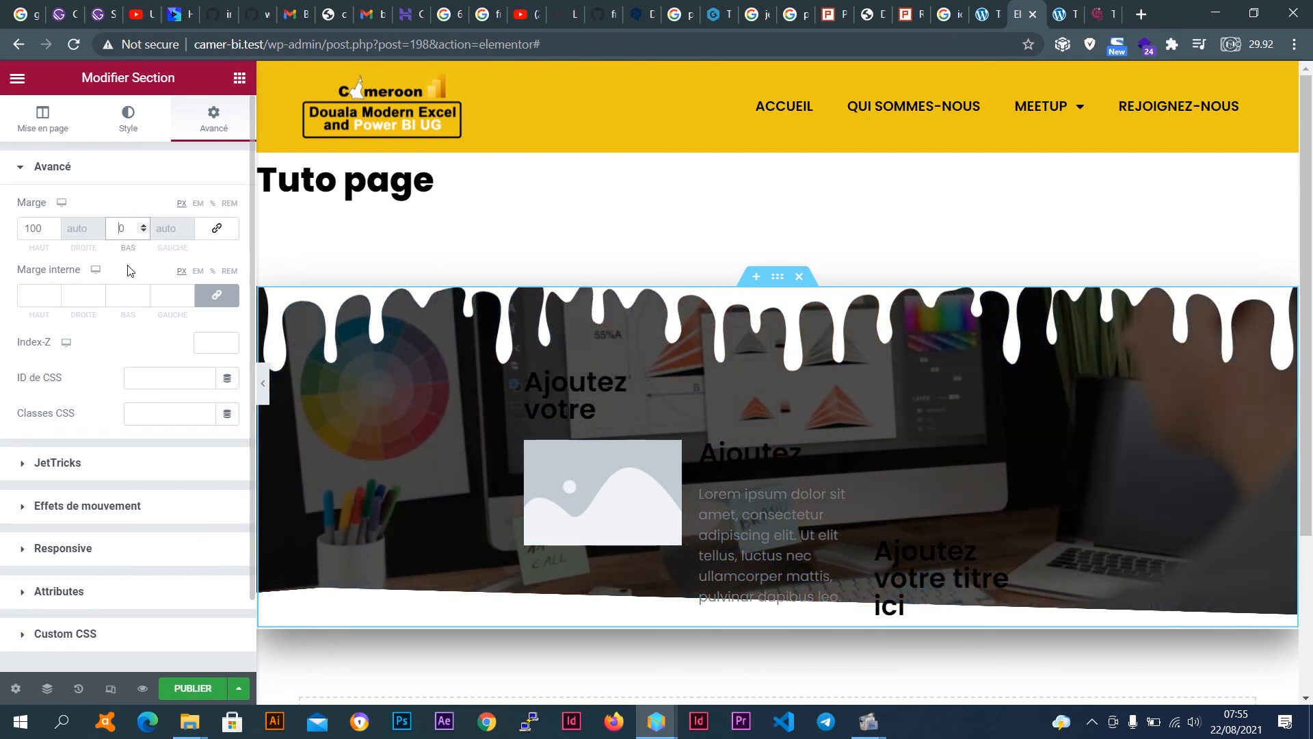
pyautogui.click(130, 270)
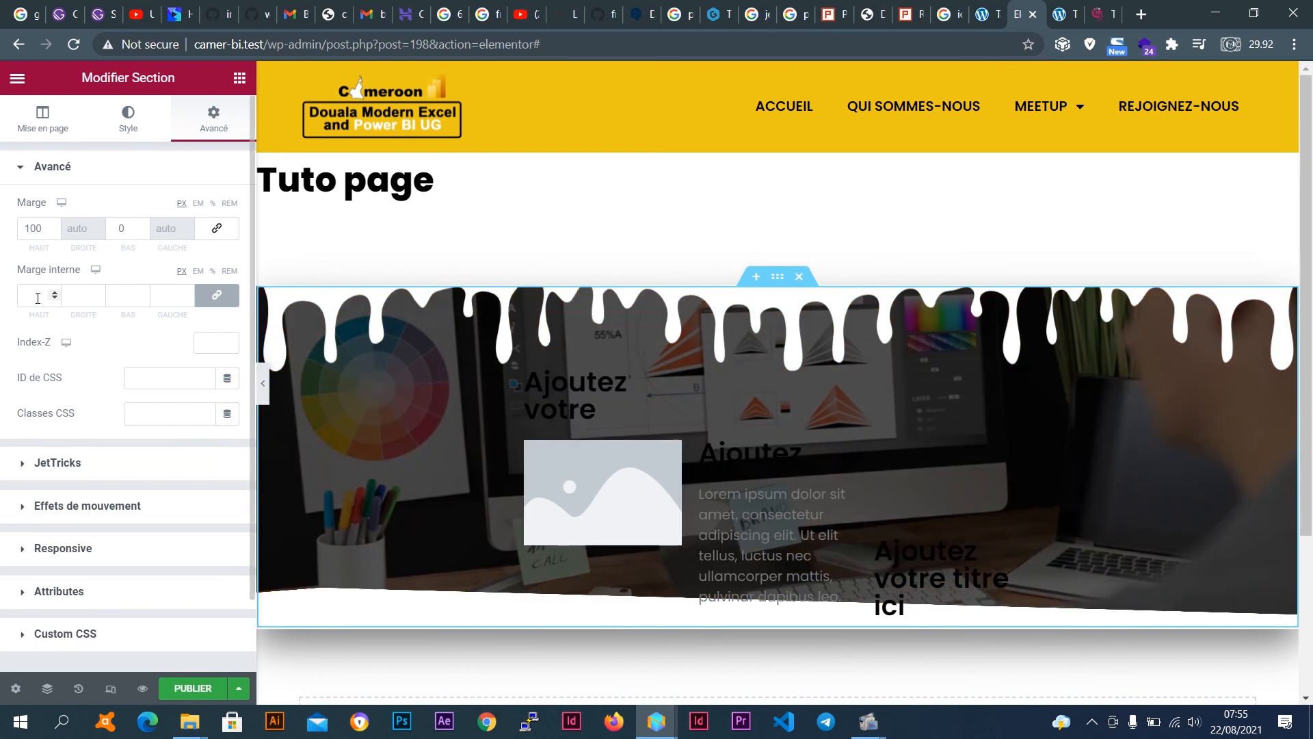
# Set the section's linked inner margin (padding) to 50 px on all four sides.
pyautogui.click(54, 299)
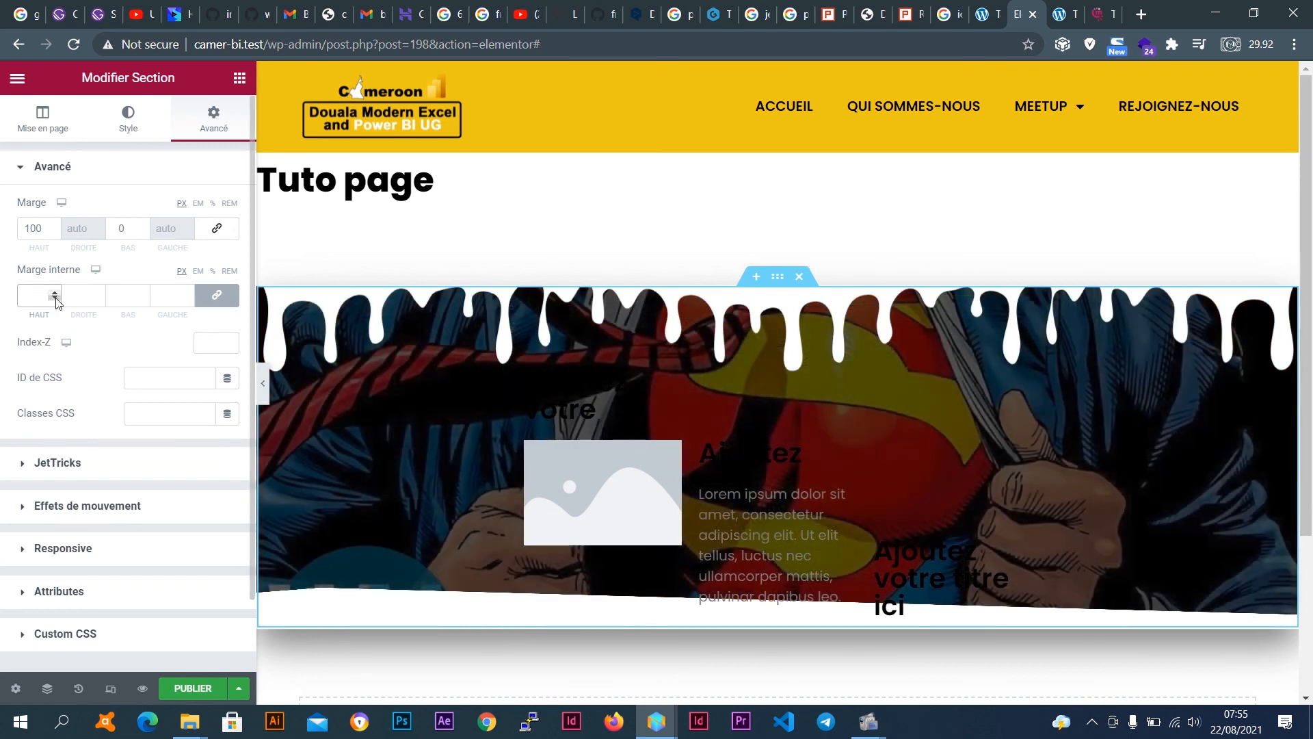
pyautogui.write('50')
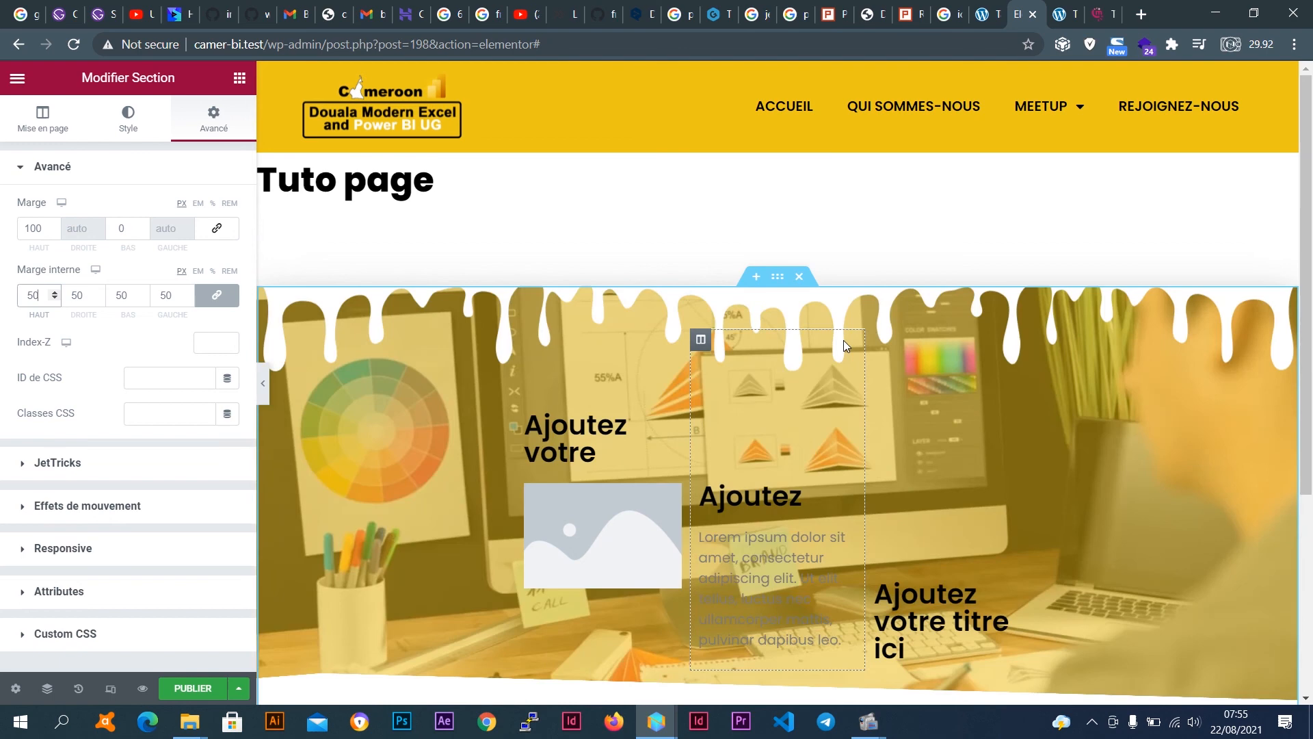
pyautogui.scroll(-3, 843, 339)
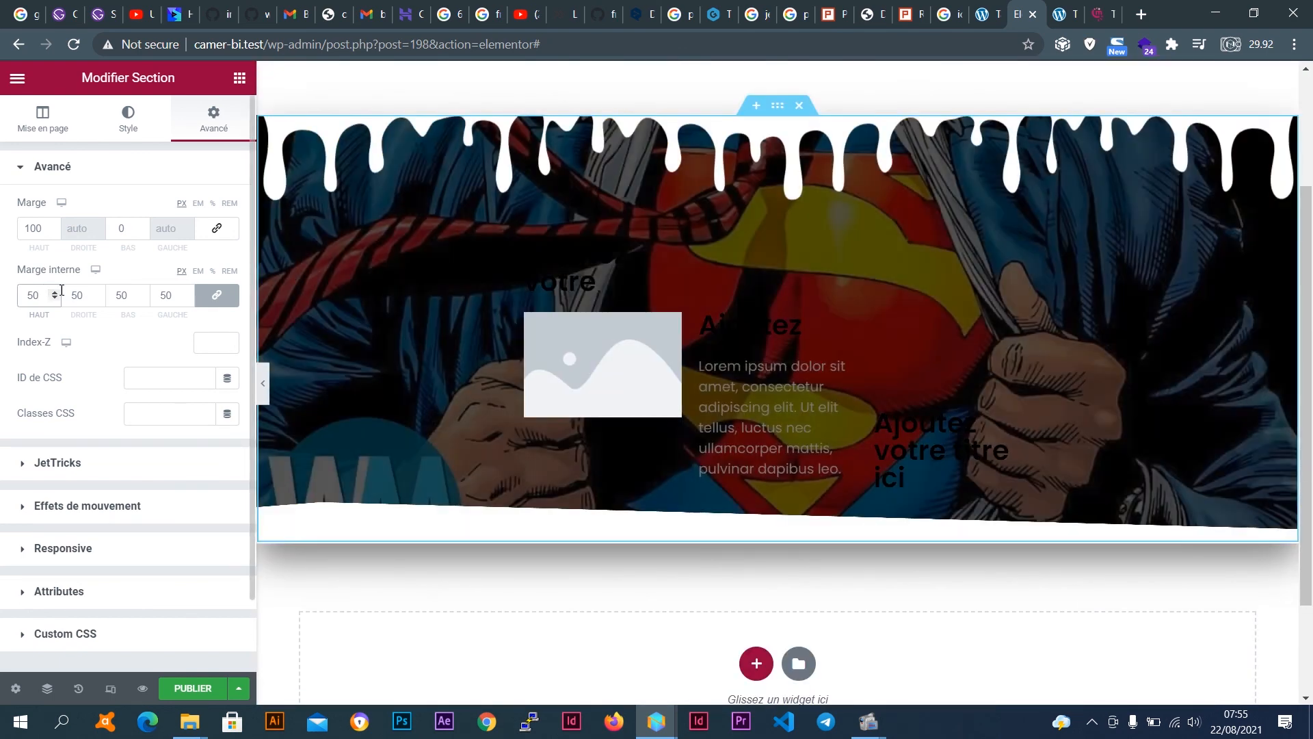
# Increase the section's linked inner margin step by step to 75 px on all sides.
pyautogui.click(55, 292)
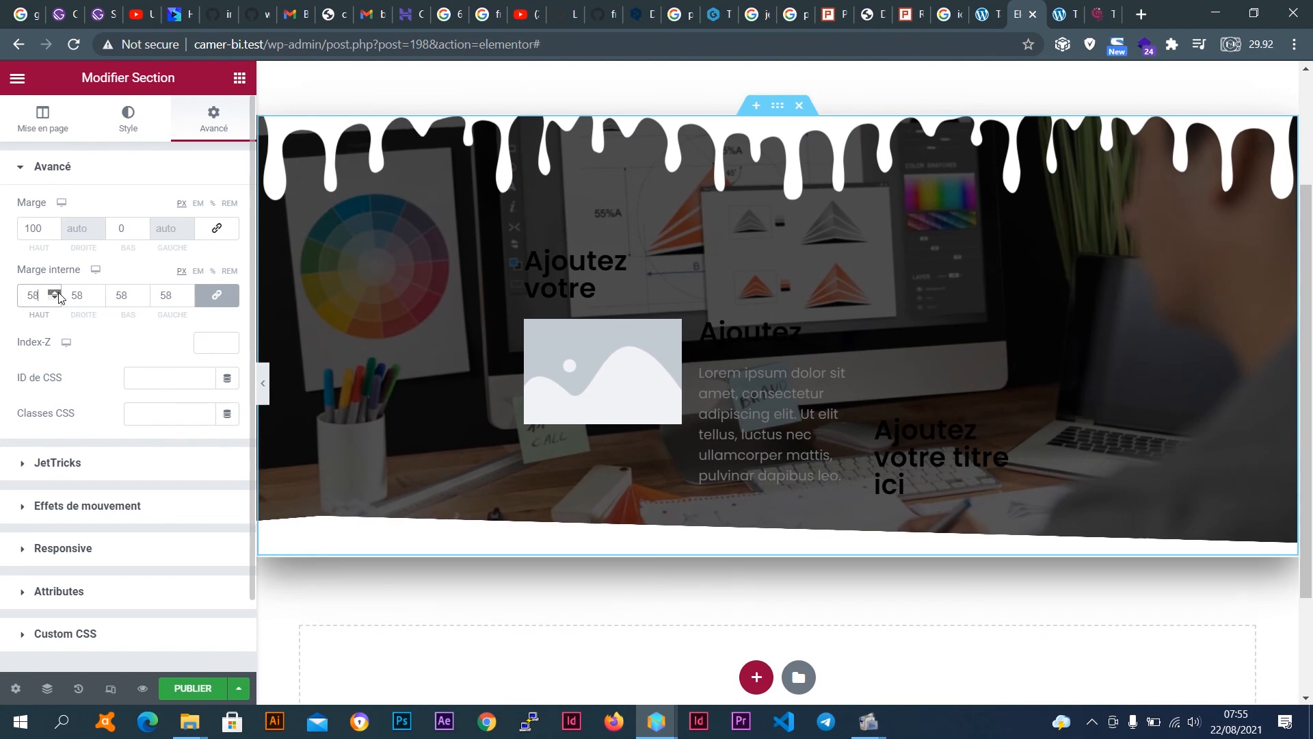
pyautogui.click(55, 292)
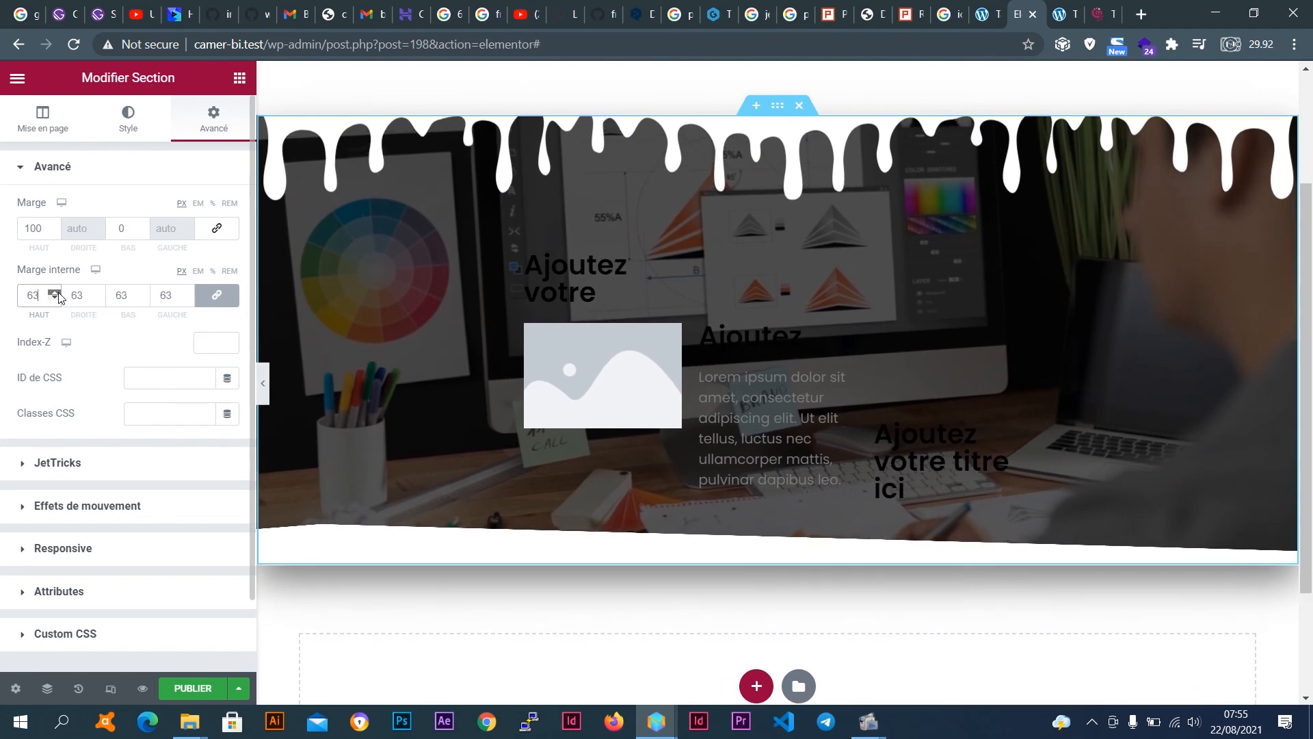
pyautogui.click(59, 293)
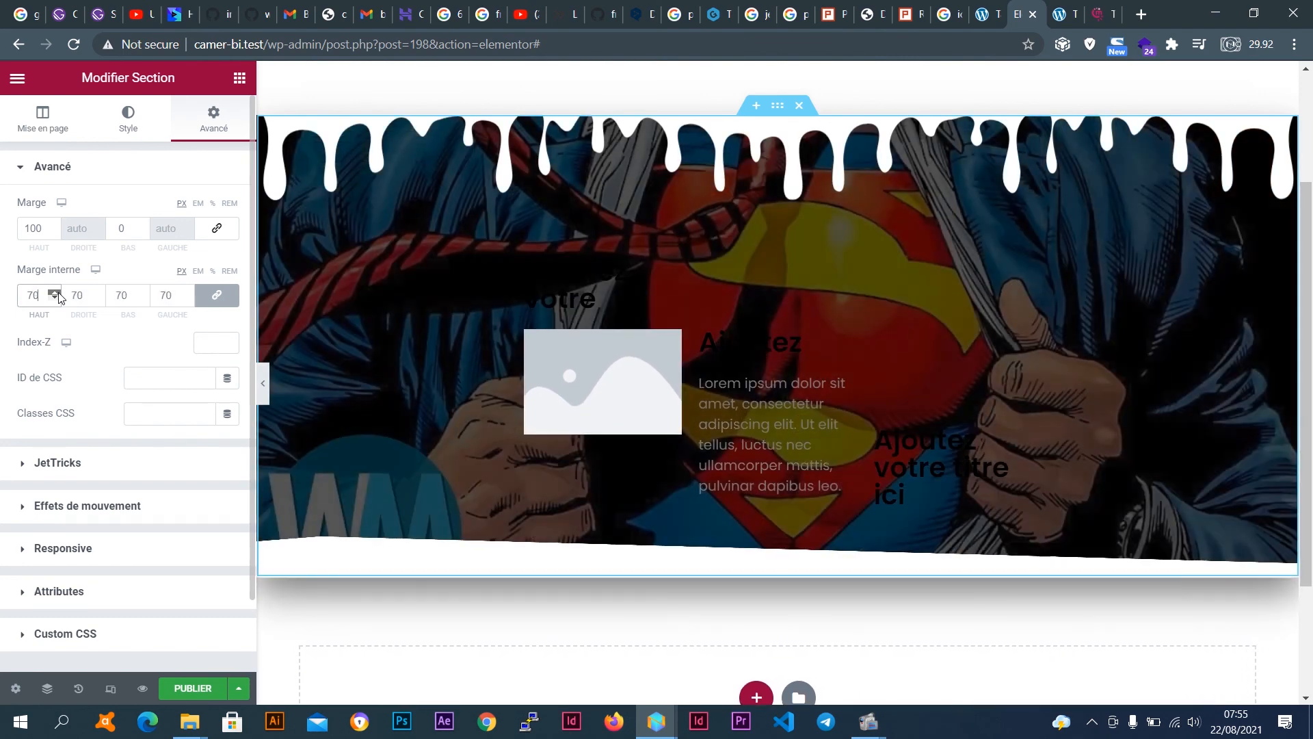
pyautogui.click(58, 292)
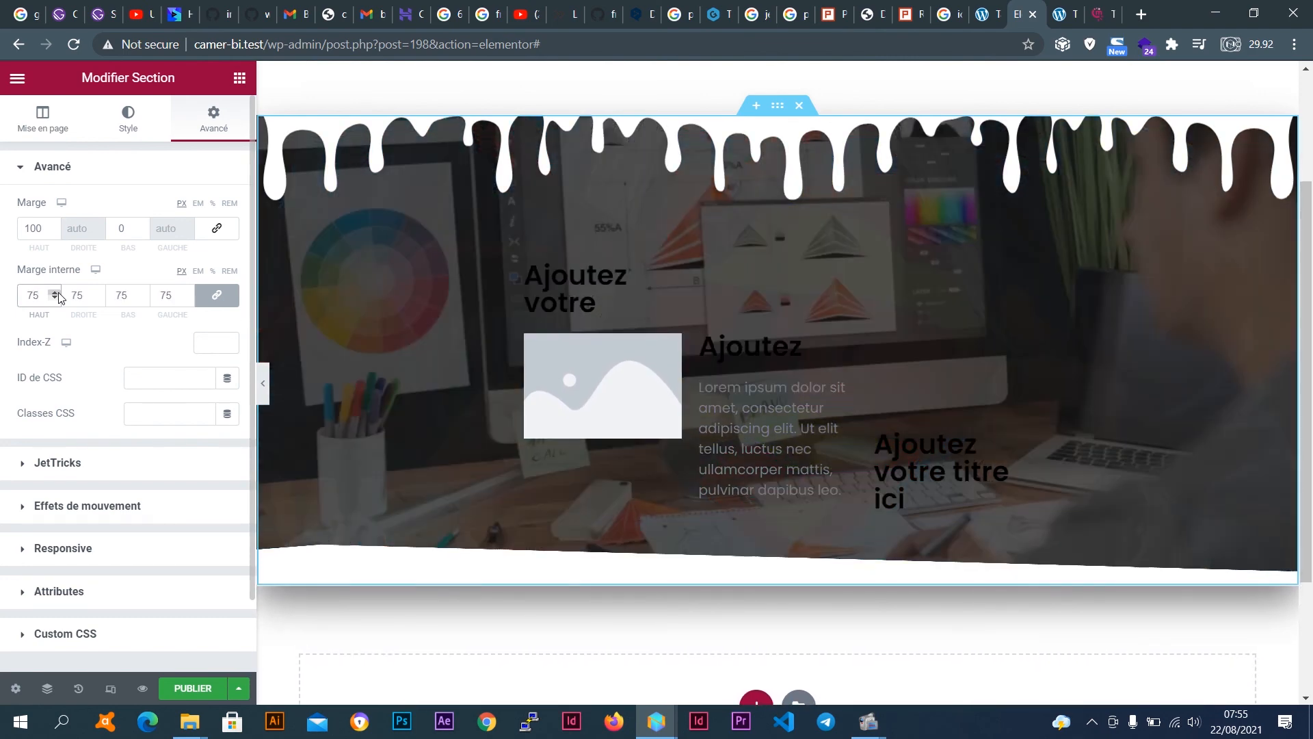